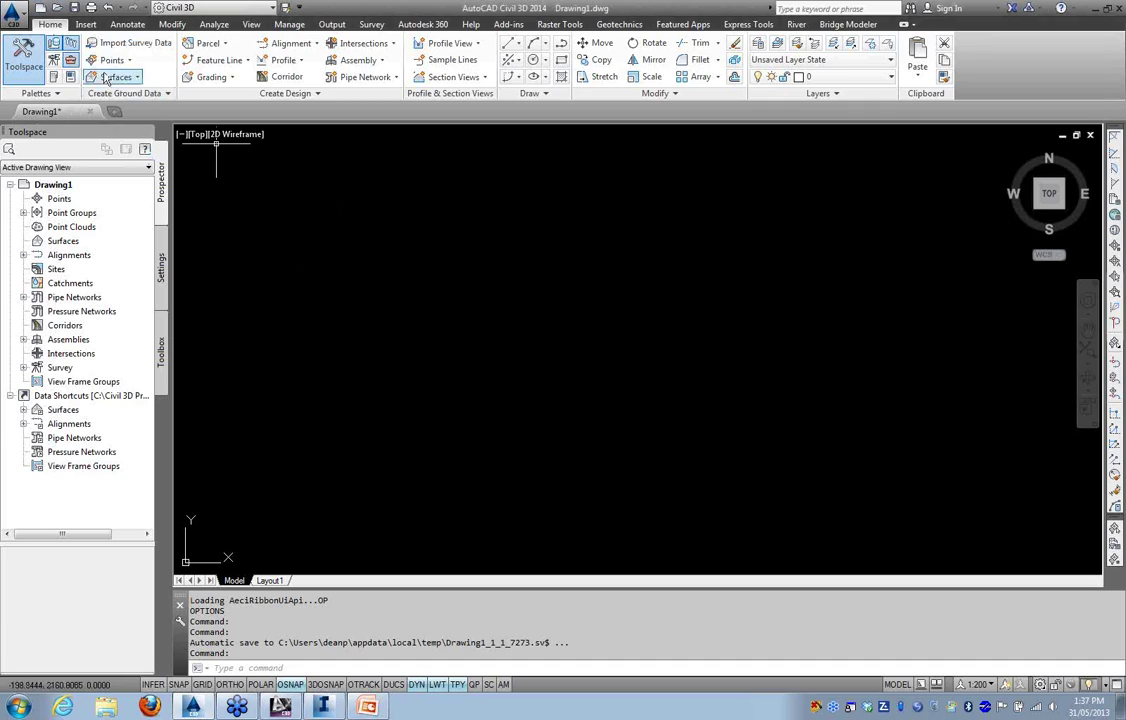
Create a new drawing and draw an open two-segment polyline shaped like an inverted V in it
{"action": "left_click", "coordinate": [41, 10]}
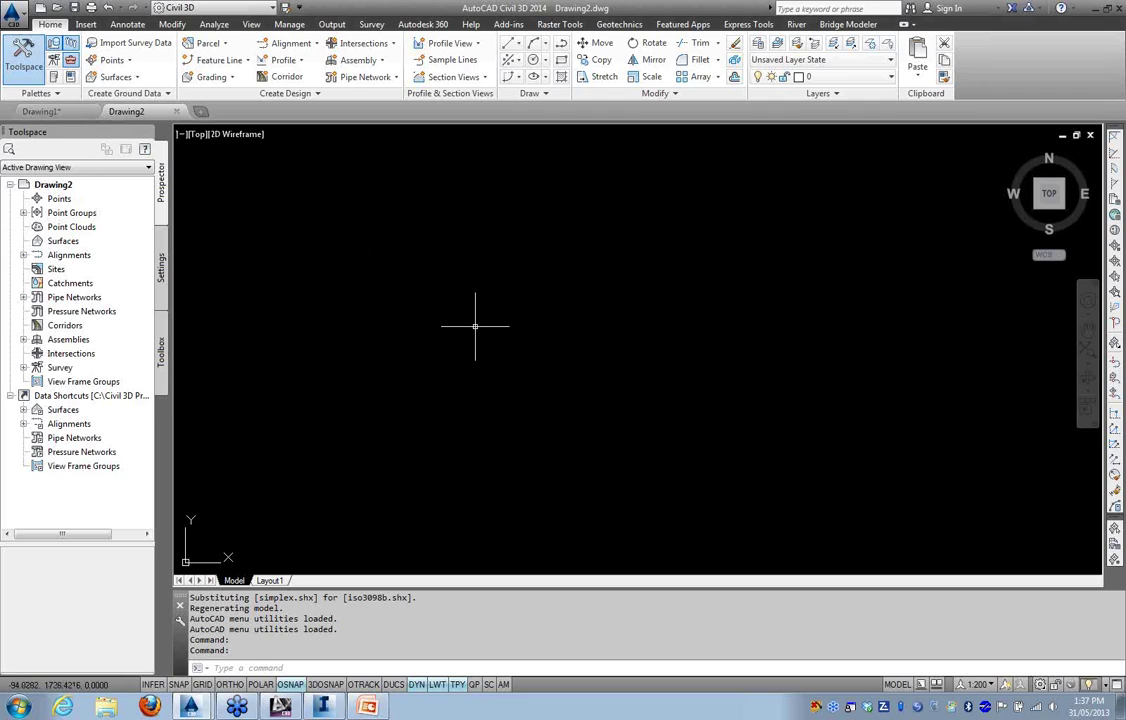
{"action": "type", "text": "pl"}
{"action": "key", "text": "Return"}
{"action": "left_click", "coordinate": [558, 351]}
{"action": "left_click", "coordinate": [423, 236]}
{"action": "left_click", "coordinate": [330, 377]}
{"action": "key", "text": "Return"}
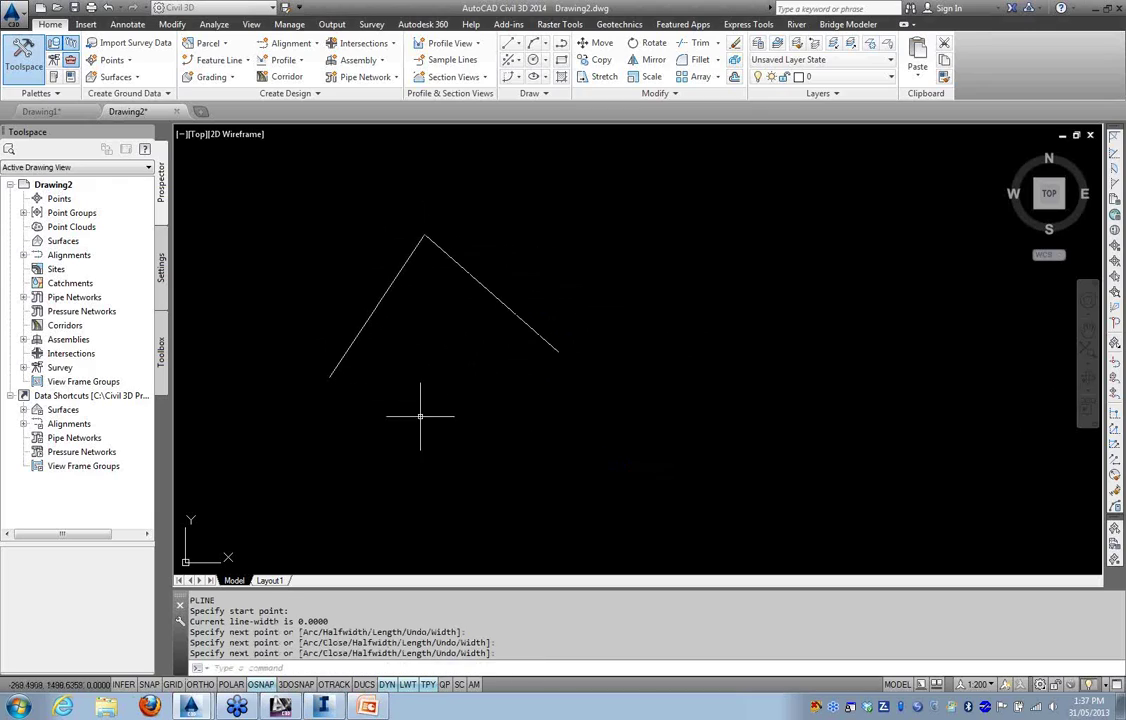
Switch back to Drawing1 and preview the open drawings with Quick View Drawings
{"action": "left_click", "coordinate": [71, 112]}
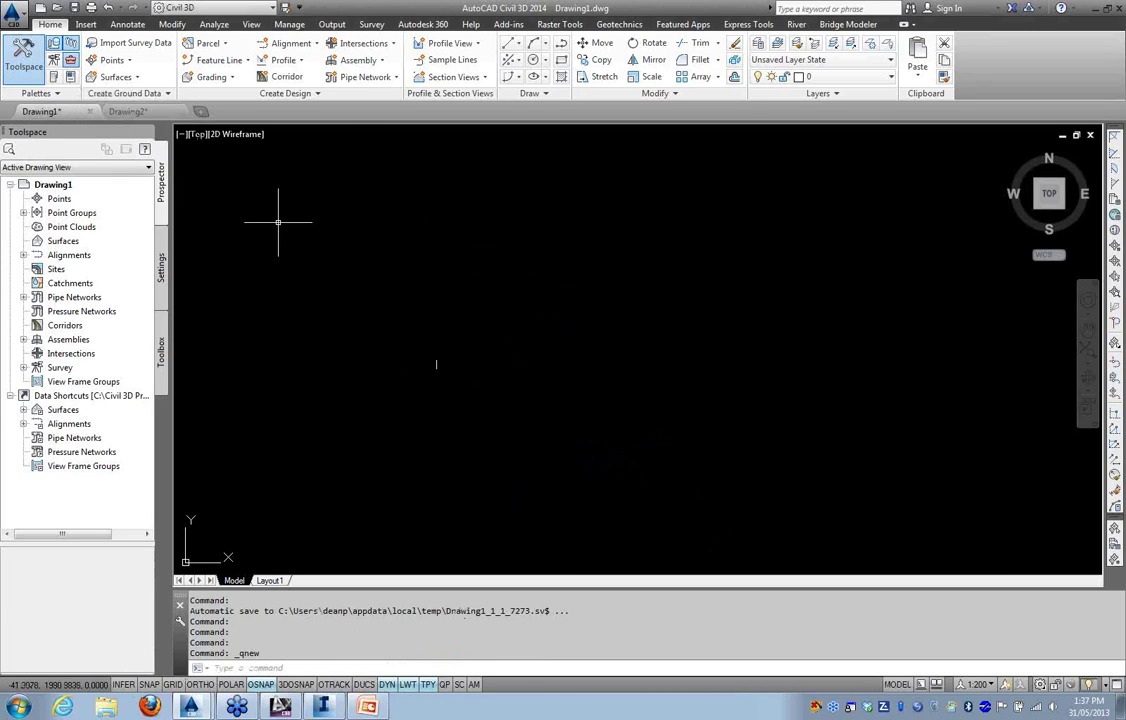
{"action": "left_click", "coordinate": [938, 688]}
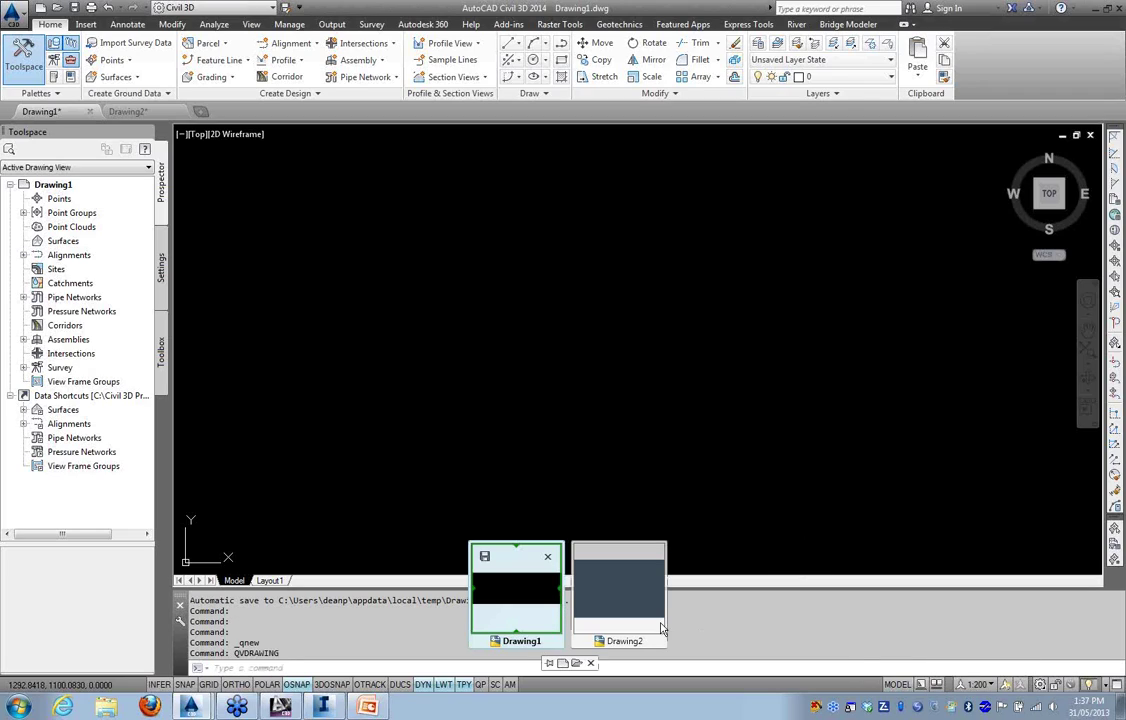
{"action": "mouse_move", "coordinate": [500, 592]}
{"action": "mouse_move", "coordinate": [610, 597]}
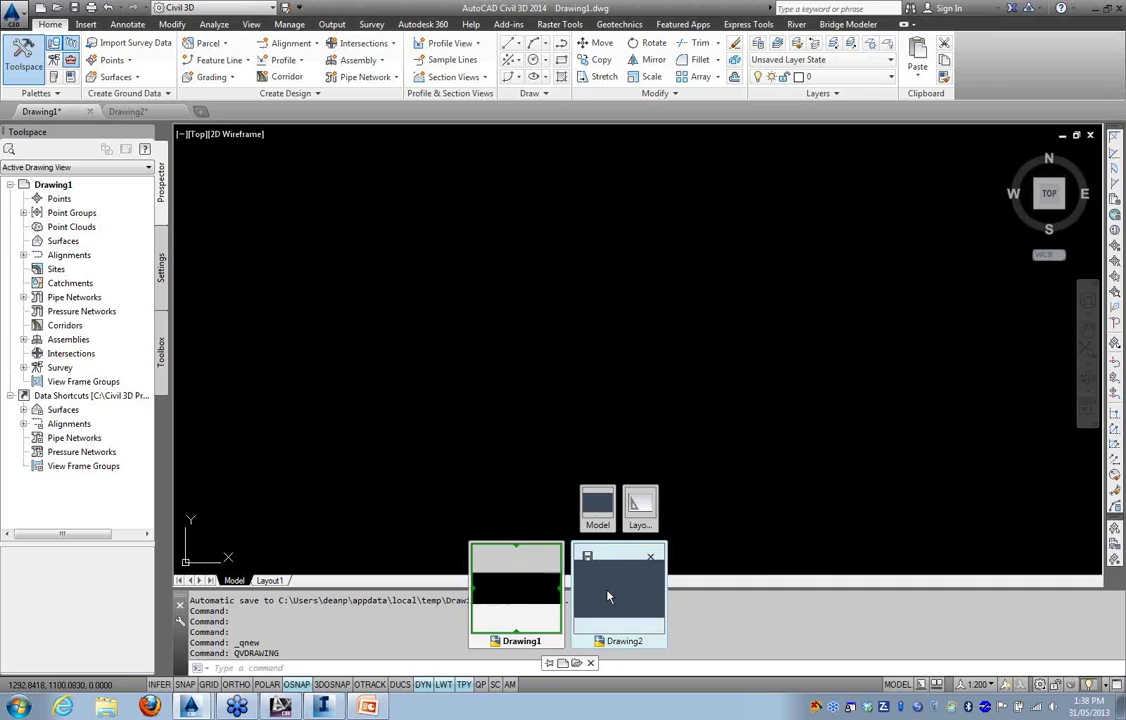
{"action": "left_click", "coordinate": [400, 411]}
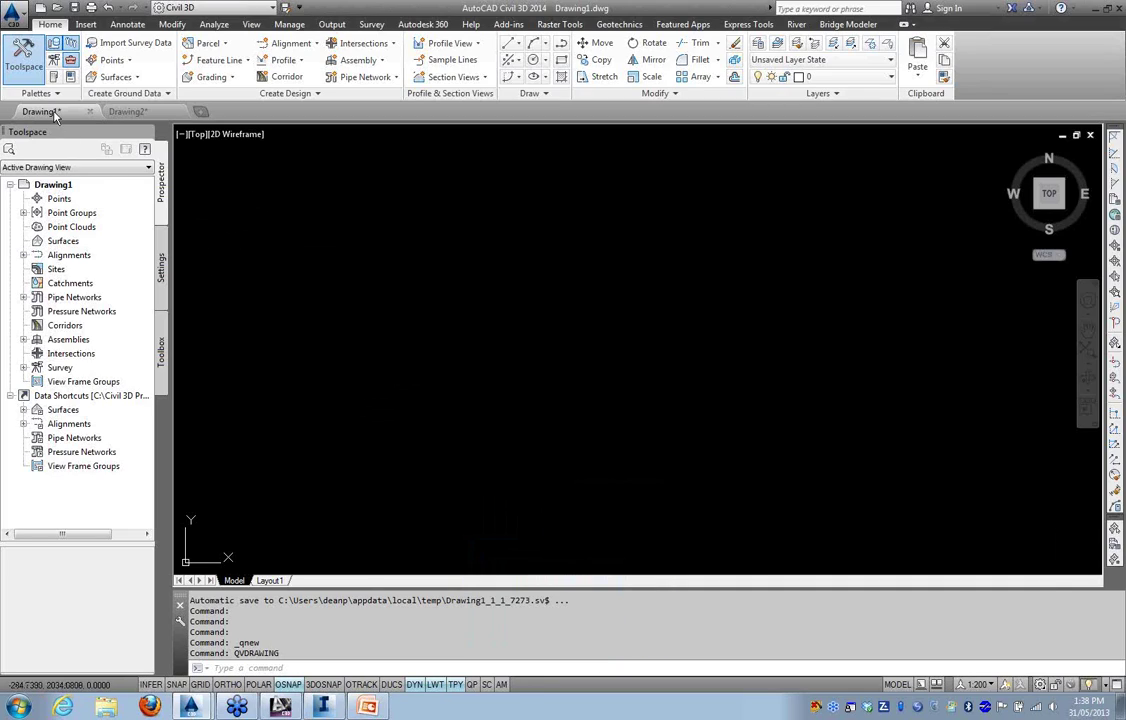
{"action": "mouse_move", "coordinate": [55, 113]}
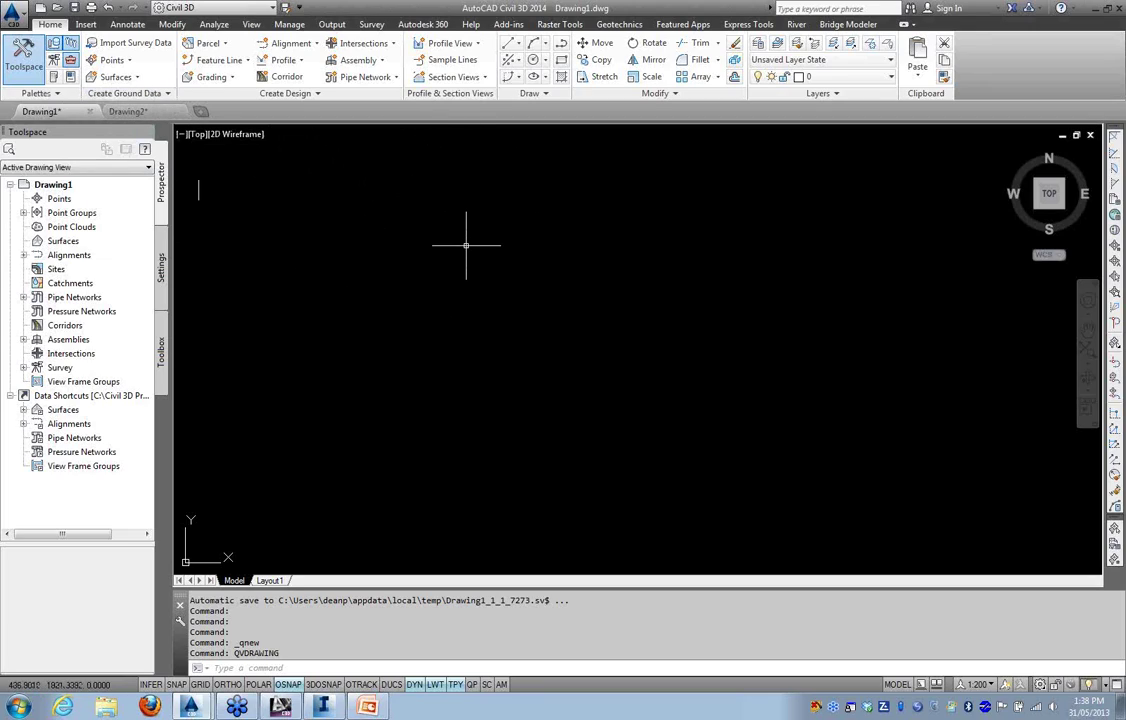
Turn the drawing file tabs off and back on
{"action": "left_click", "coordinate": [251, 24]}
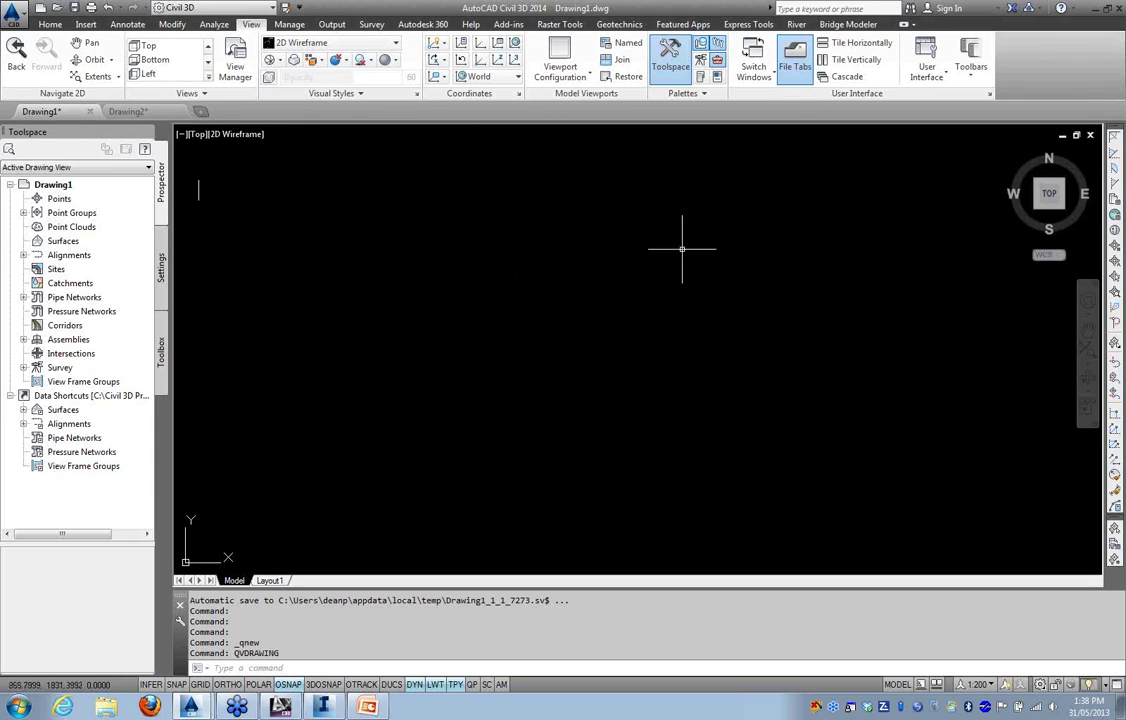
{"action": "left_click", "coordinate": [795, 62]}
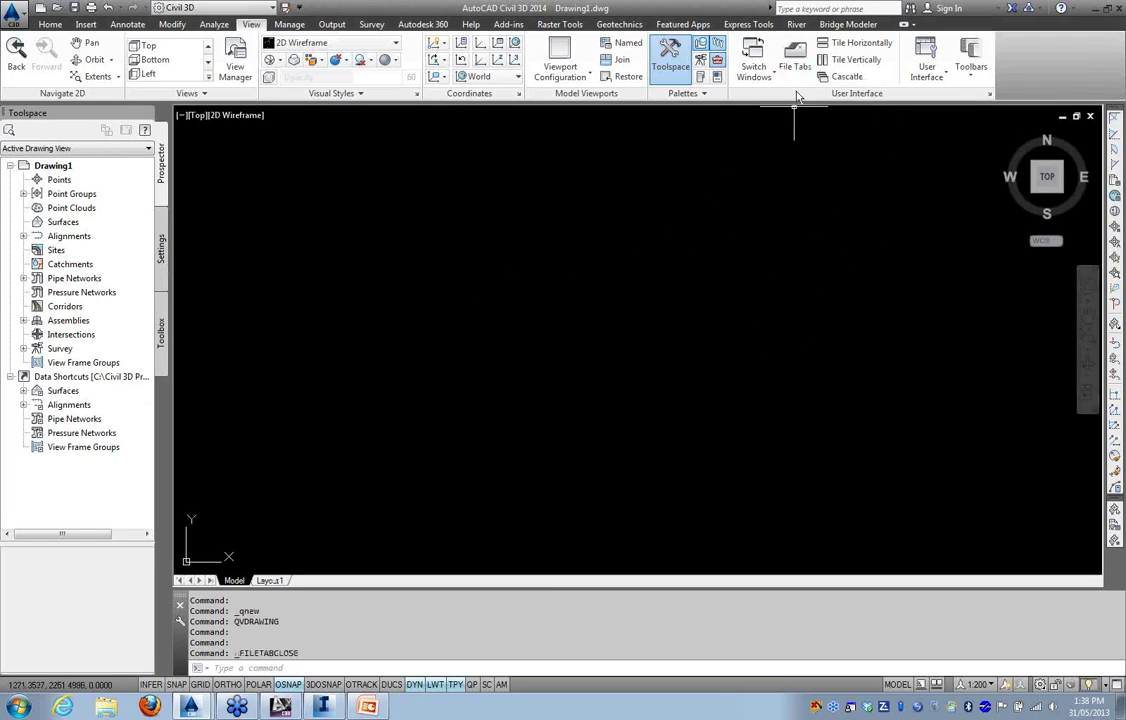
{"action": "left_click", "coordinate": [795, 62]}
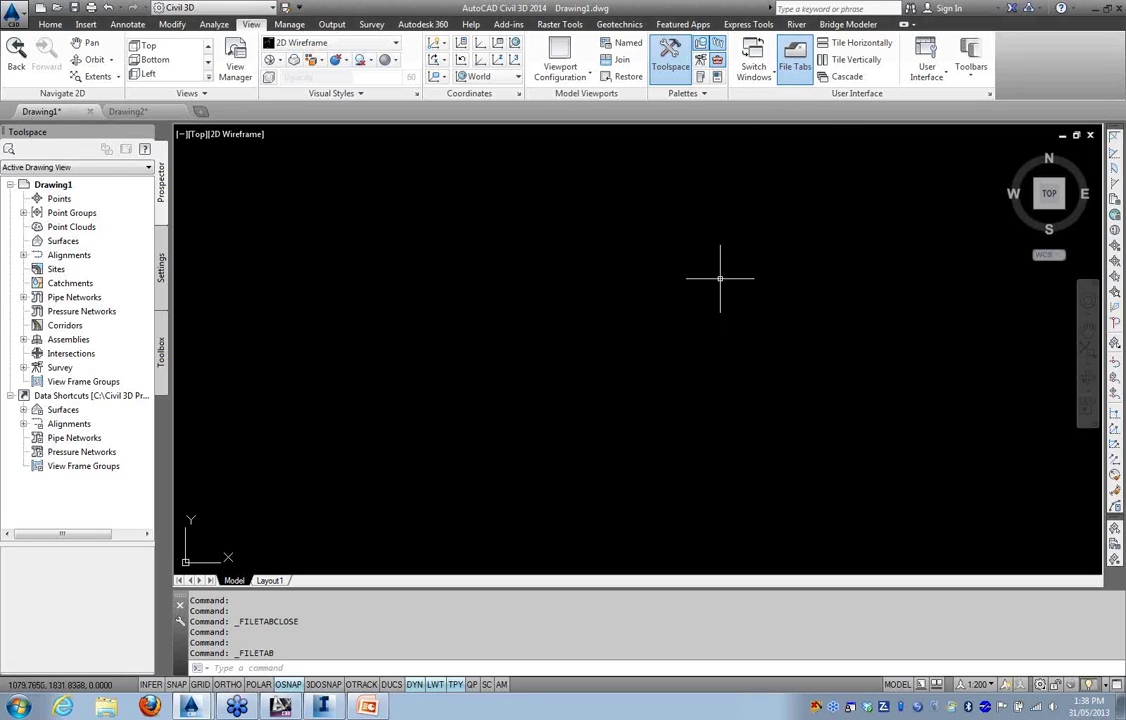
{"action": "left_click", "coordinate": [48, 24]}
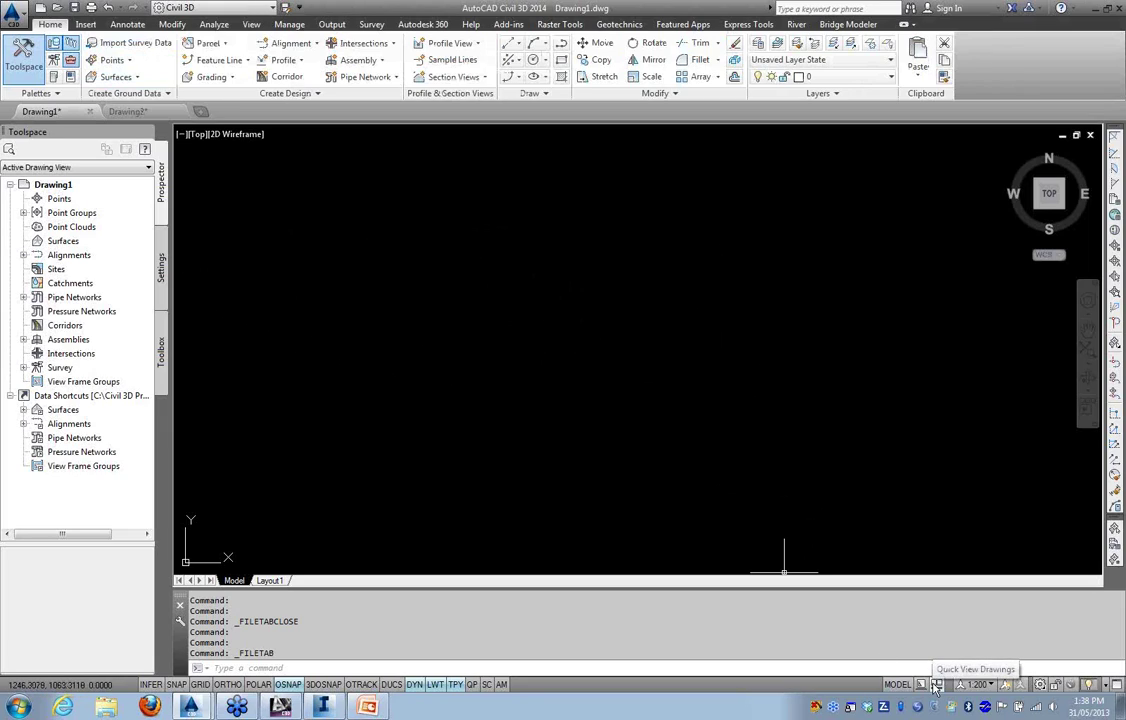
Examine the file commands offered for the Drawing1 file tab and for the empty area of the file tab bar
{"action": "right_click", "coordinate": [65, 116]}
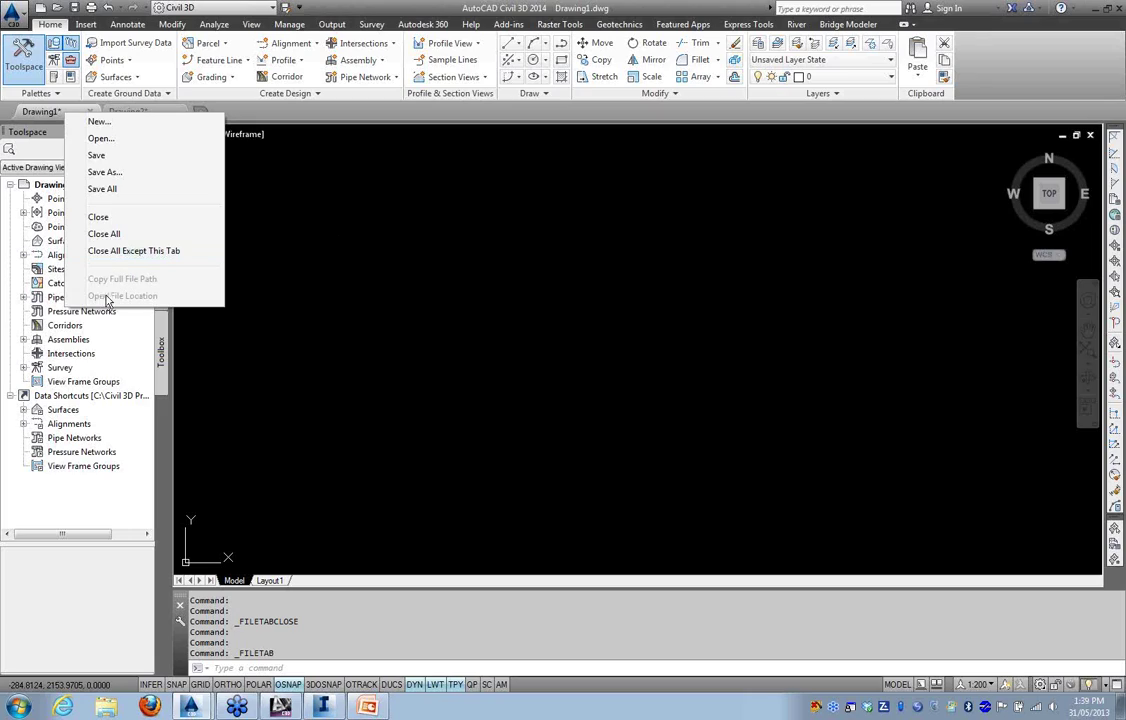
{"action": "left_click", "coordinate": [250, 150]}
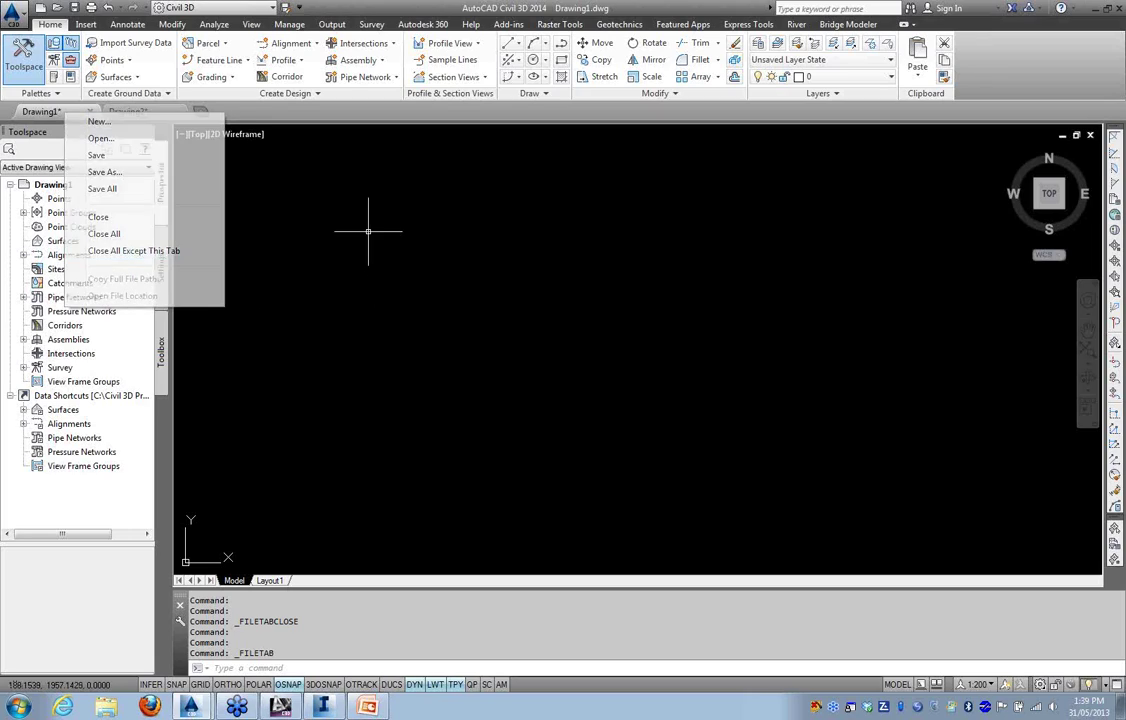
{"action": "right_click", "coordinate": [361, 119]}
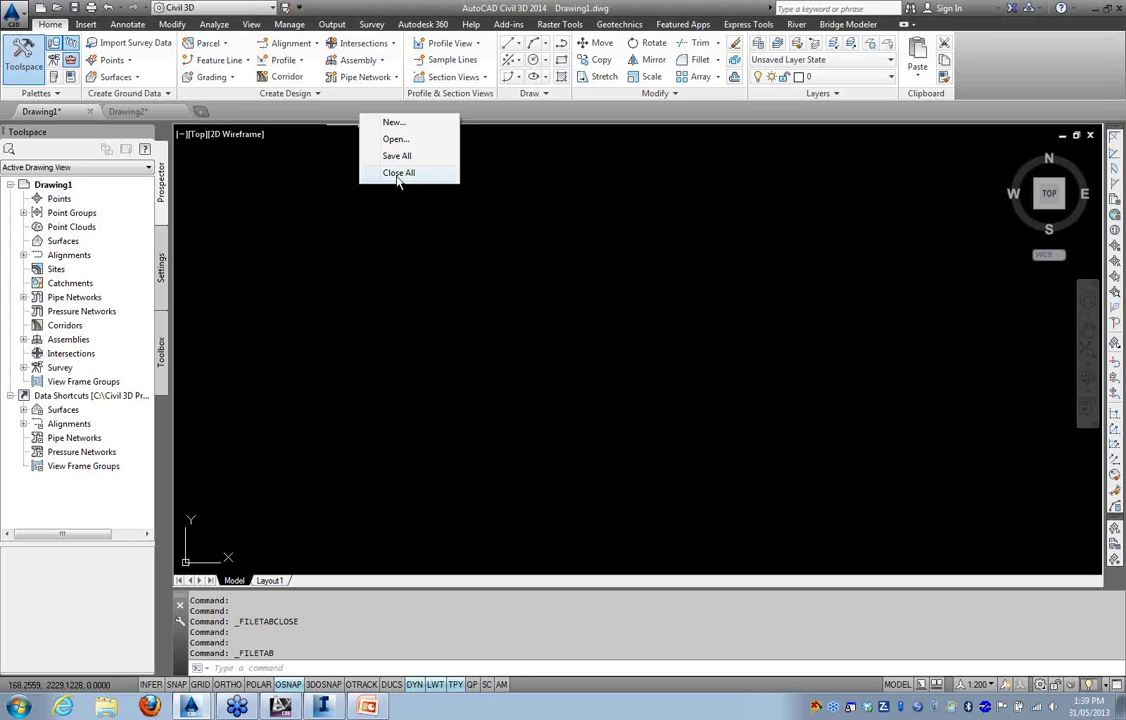
{"action": "left_click", "coordinate": [343, 228]}
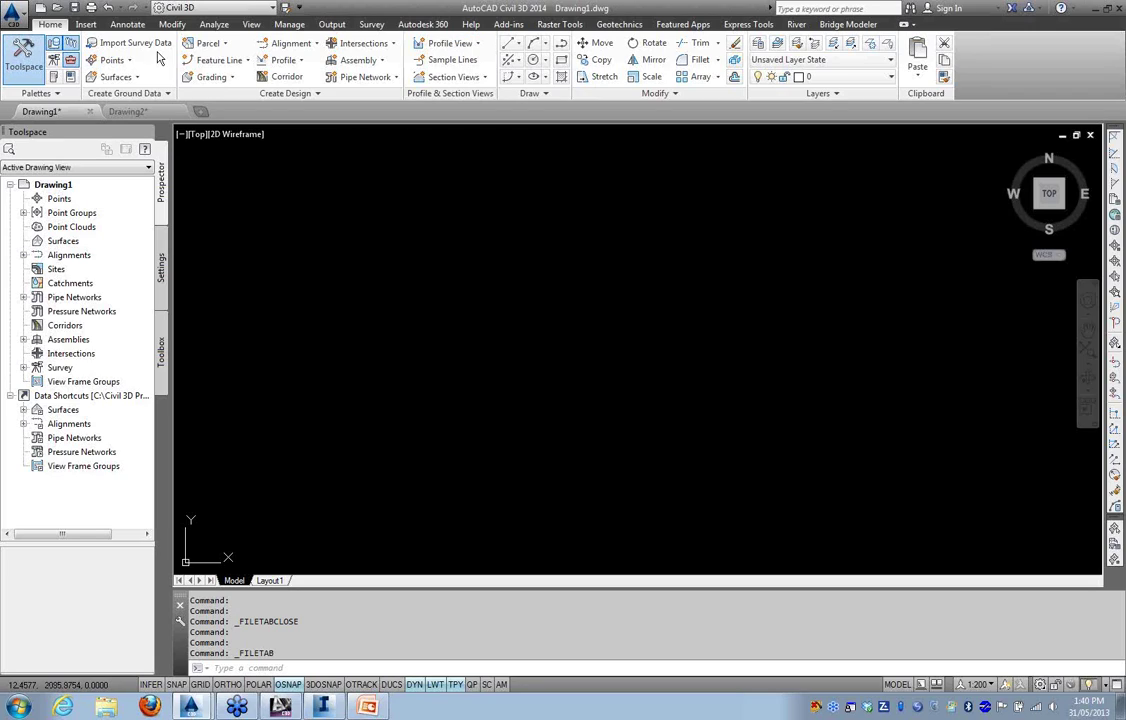
Import the LandXML file "eg with road.xml" from the ANZ 2013 data set folder into Drawing1
{"action": "left_click", "coordinate": [86, 25]}
{"action": "left_click", "coordinate": [67, 59]}
{"action": "left_click", "coordinate": [420, 206]}
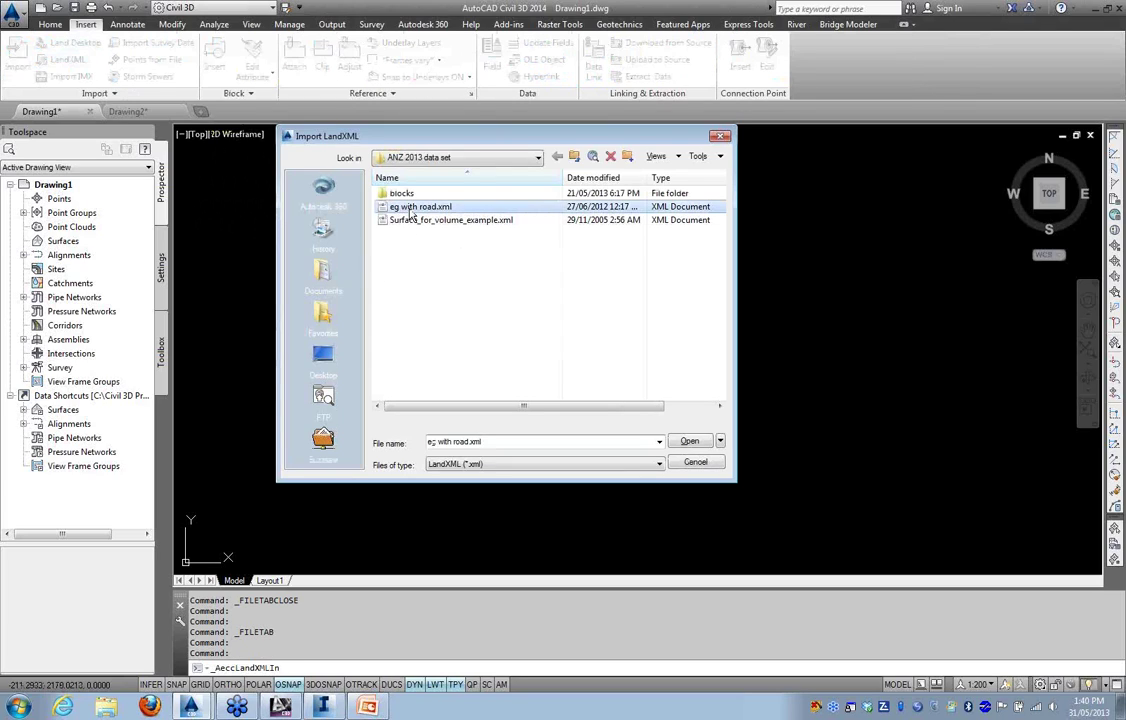
{"action": "left_click", "coordinate": [689, 441]}
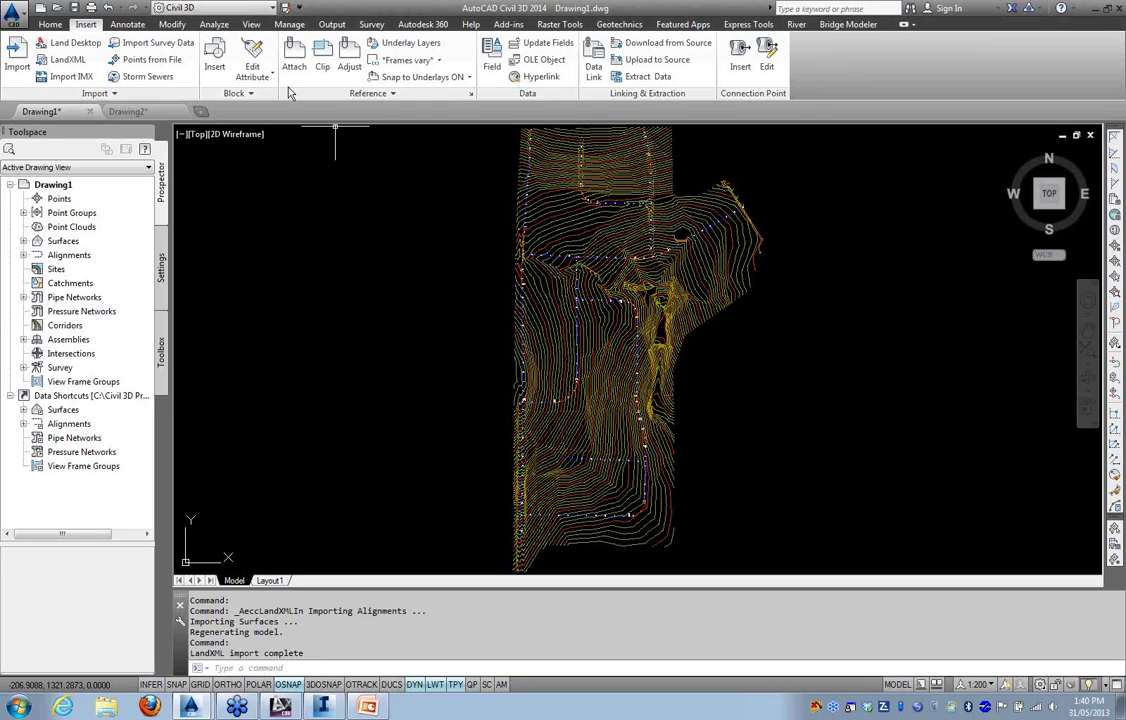
Create a centerline alignment by layout with the ANZ_Design style and ANZ_Highway label set, keeping the layout tools clear of the lower site
{"action": "left_click", "coordinate": [50, 24]}
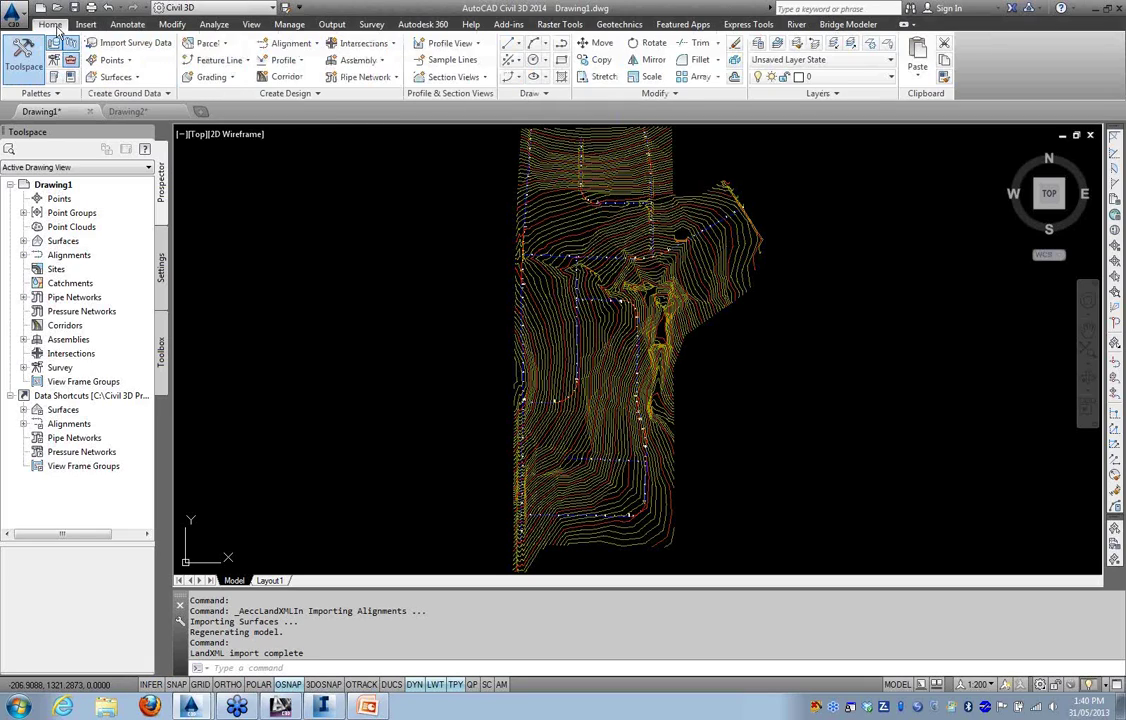
{"action": "left_click", "coordinate": [295, 52]}
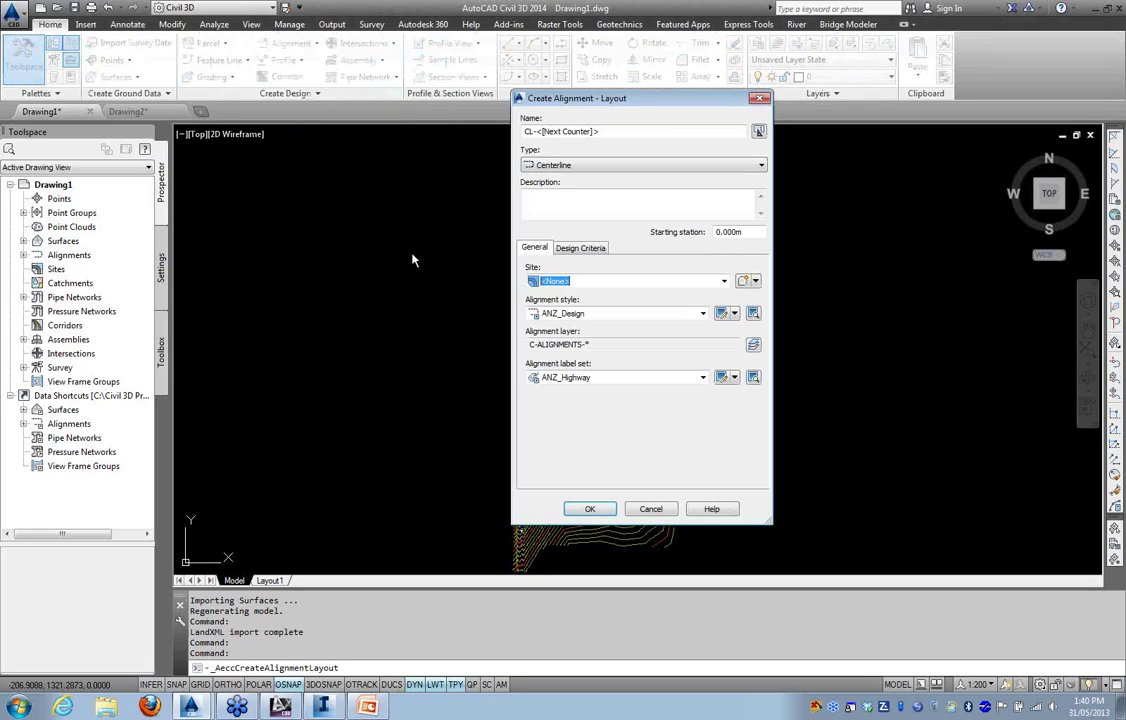
{"action": "left_click", "coordinate": [592, 509]}
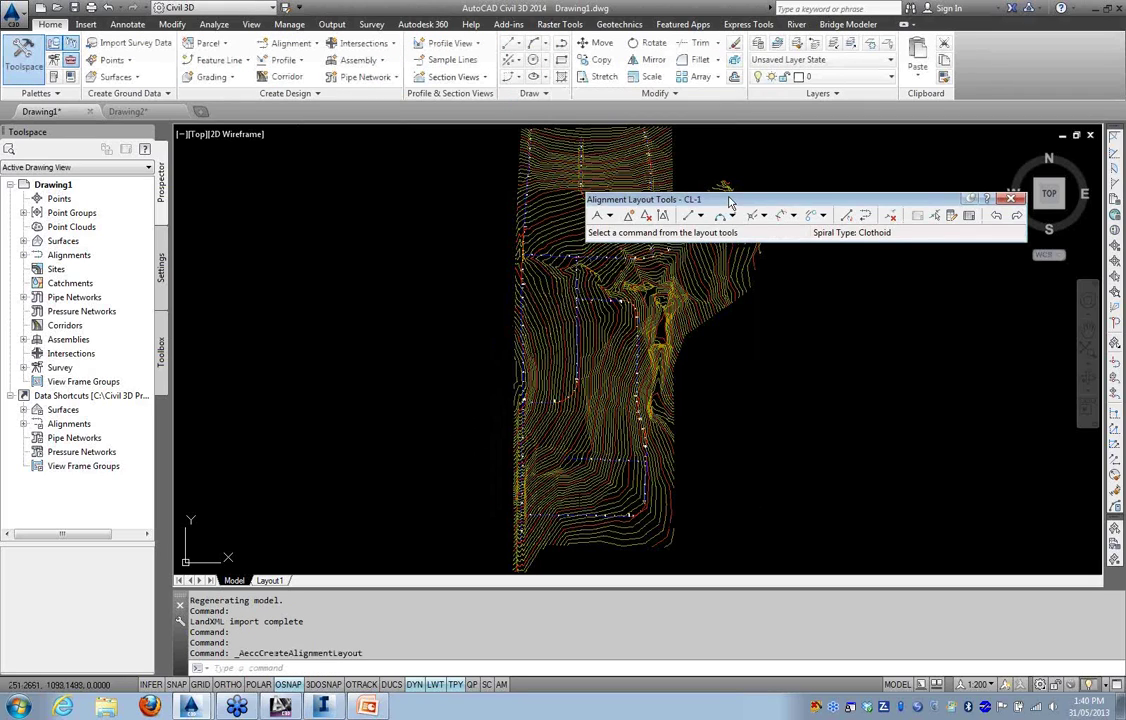
{"action": "left_click_drag", "start_coordinate": [747, 207], "coordinate": [457, 175]}
Lay out the alignment as tangents with curves from the inner road through one intermediate point to an endpoint on the eastern road
{"action": "left_click", "coordinate": [318, 183]}
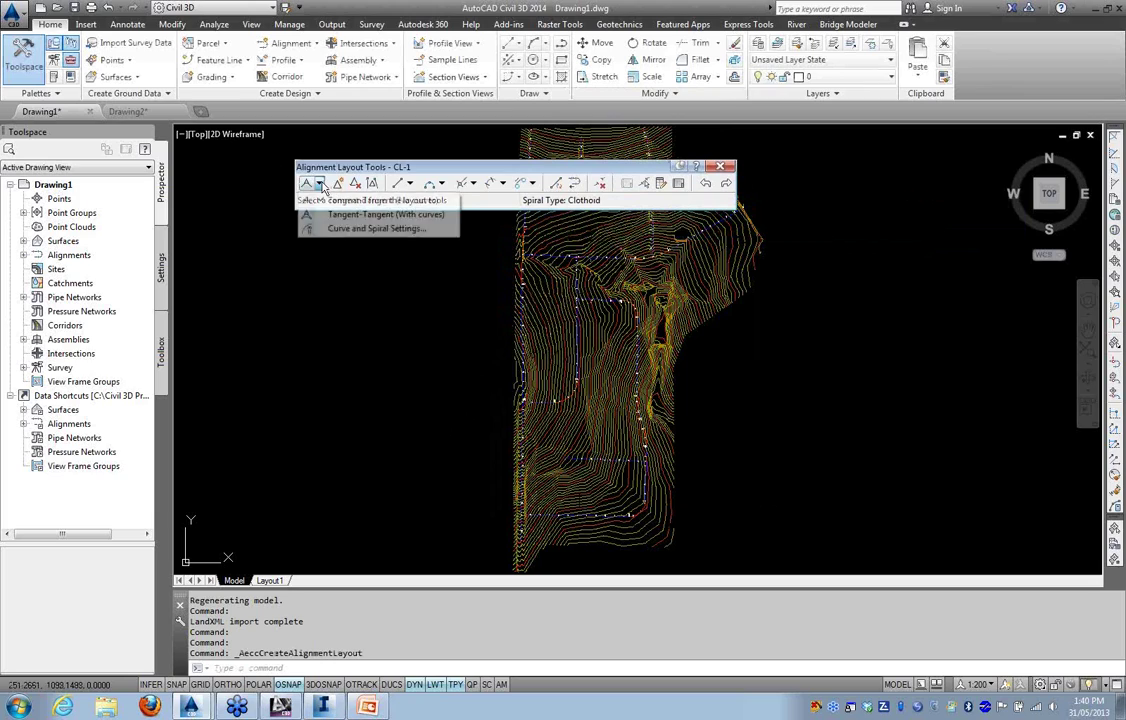
{"action": "left_click", "coordinate": [352, 213]}
{"action": "scroll", "coordinate": [533, 378], "scroll_direction": "up", "scroll_amount": 5}
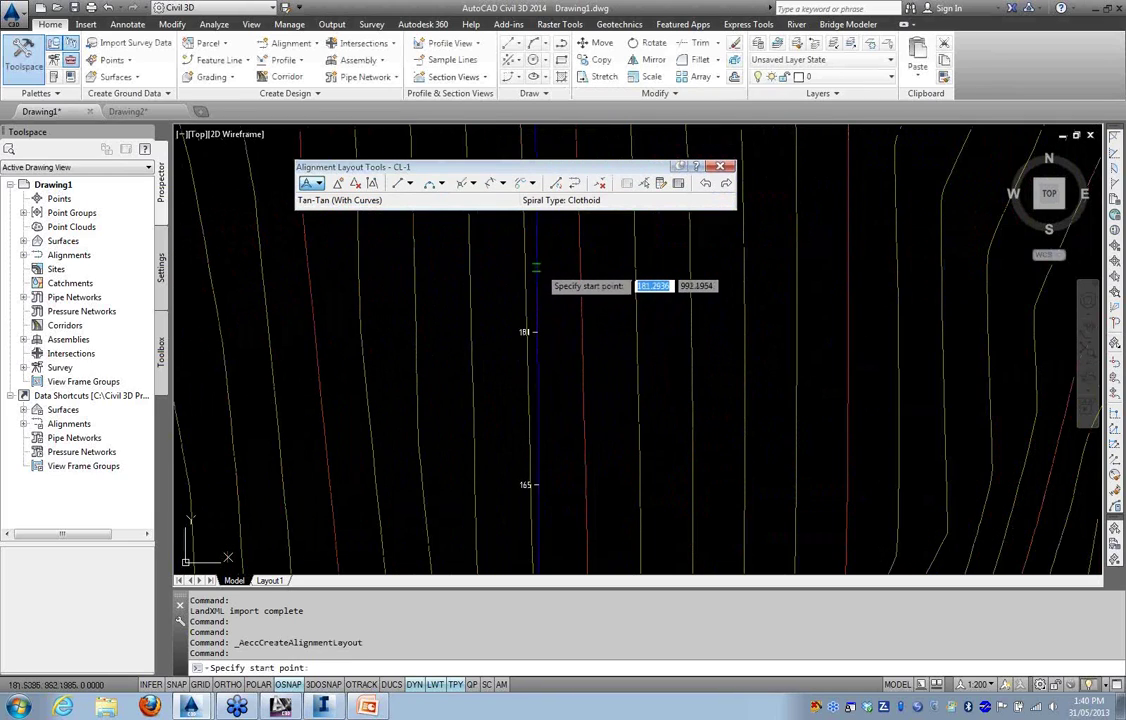
{"action": "left_click", "coordinate": [538, 334]}
{"action": "scroll", "coordinate": [593, 327], "scroll_direction": "down", "scroll_amount": 5}
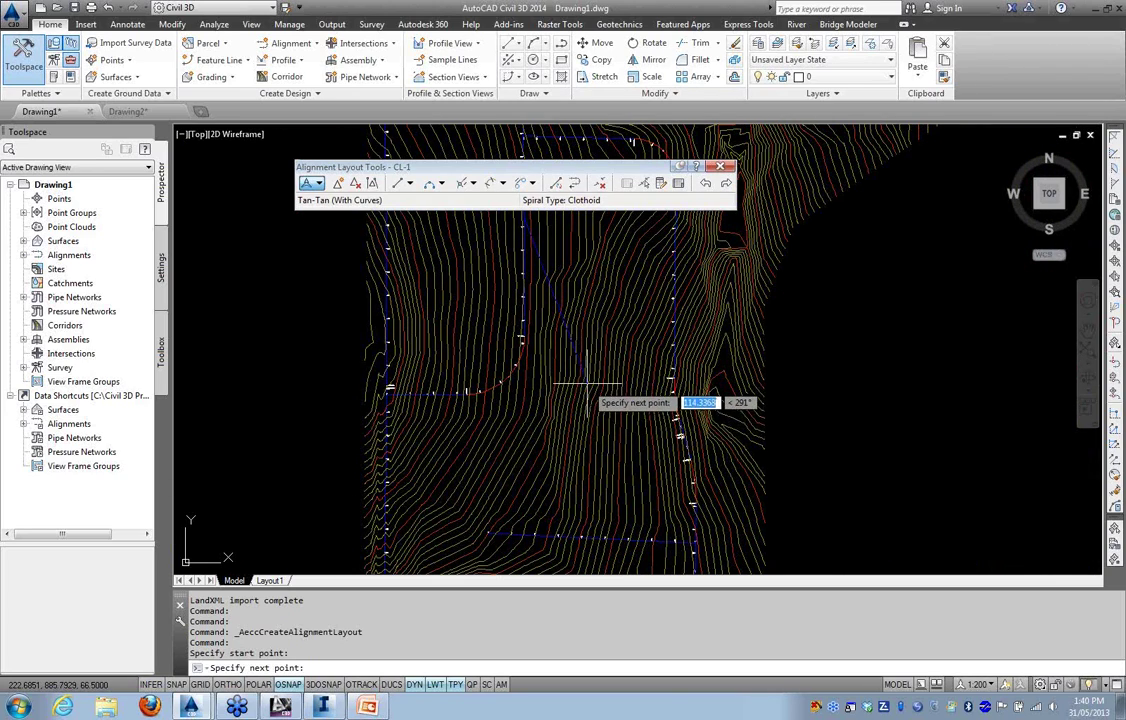
{"action": "left_click", "coordinate": [583, 416]}
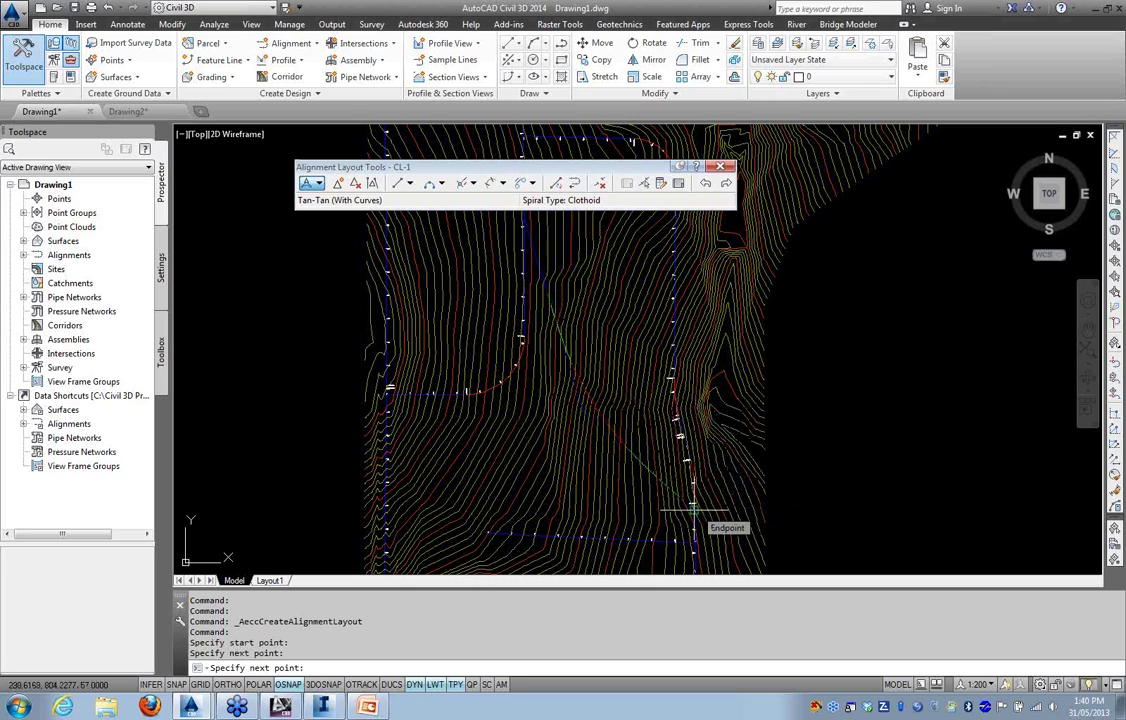
{"action": "left_click", "coordinate": [692, 511]}
{"action": "scroll", "coordinate": [690, 509], "scroll_direction": "up", "scroll_amount": 4}
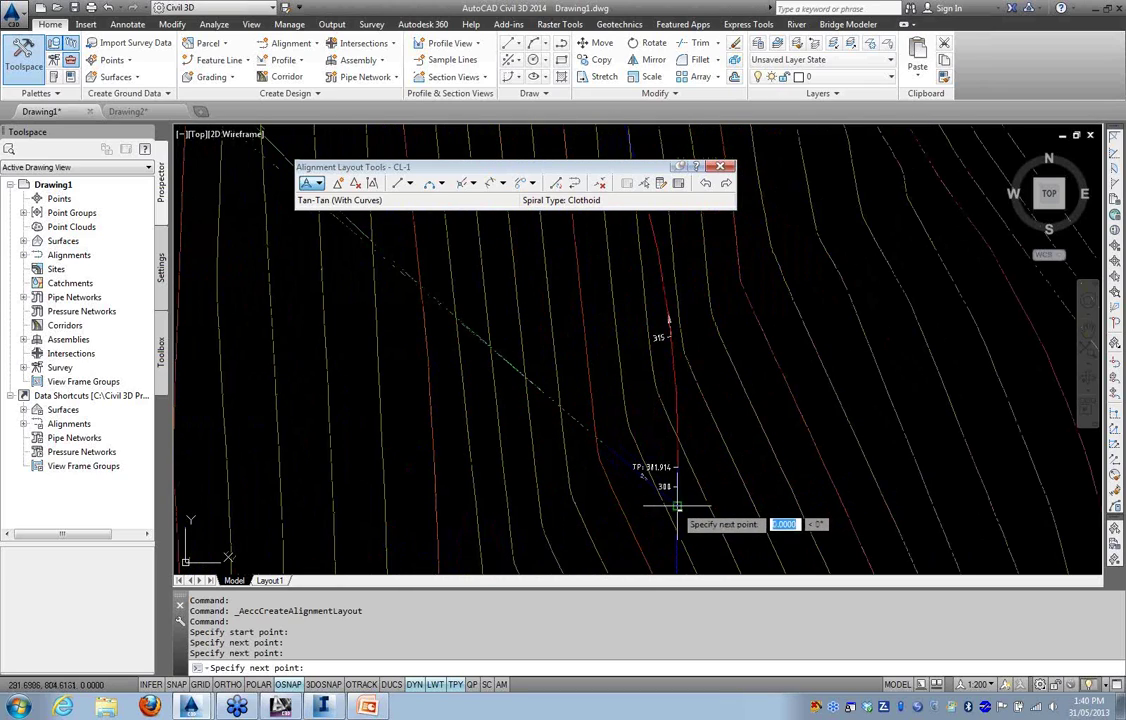
{"action": "key", "text": "Return"}
{"action": "scroll", "coordinate": [500, 345], "scroll_direction": "down", "scroll_amount": 5}
{"action": "scroll", "coordinate": [497, 342], "scroll_direction": "down", "scroll_amount": 5}
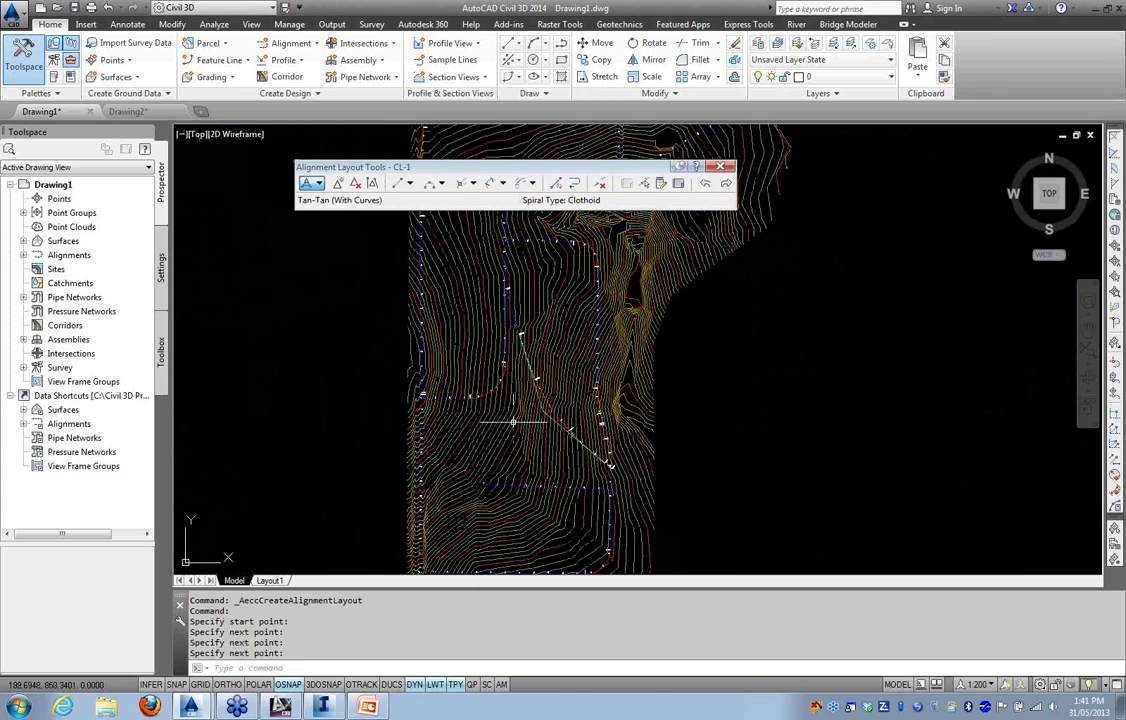
{"action": "left_click", "coordinate": [721, 169]}
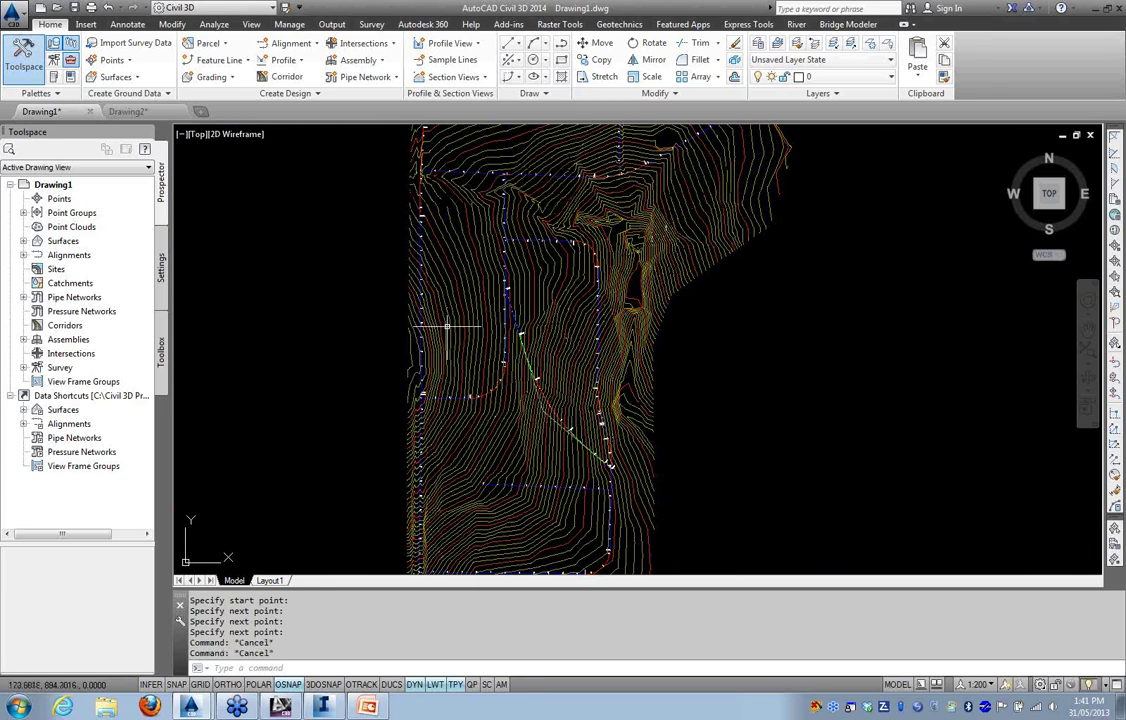
Save the drawing to the Desktop as 2014 in AutoCAD 2013 Drawing format and close it
{"action": "scroll", "coordinate": [580, 385], "scroll_direction": "down", "scroll_amount": 5}
{"action": "scroll", "coordinate": [569, 370], "scroll_direction": "up", "scroll_amount": 4}
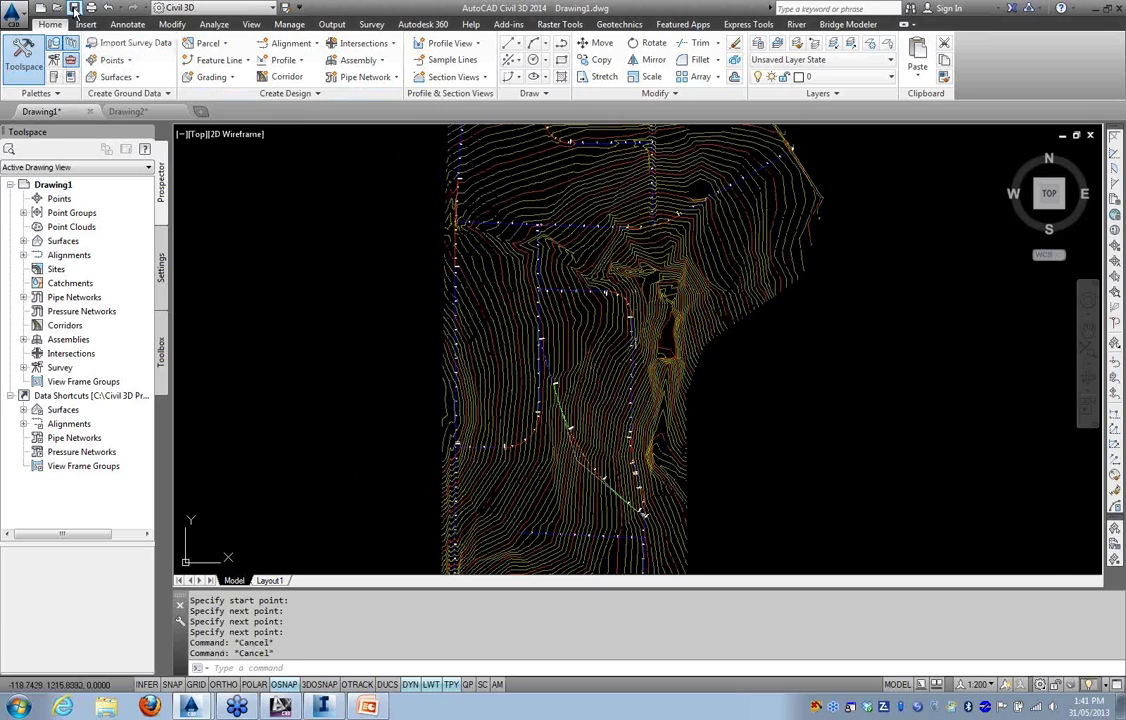
{"action": "key", "text": "ctrl+s"}
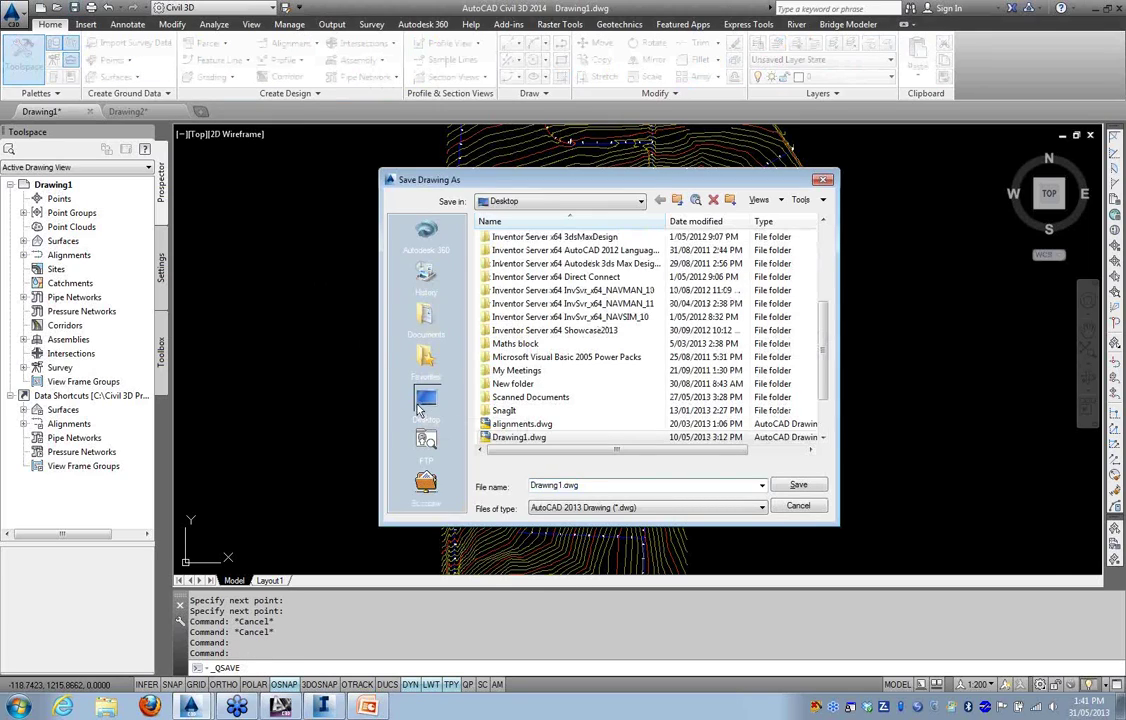
{"action": "left_click", "coordinate": [425, 398]}
{"action": "type", "text": "2014"}
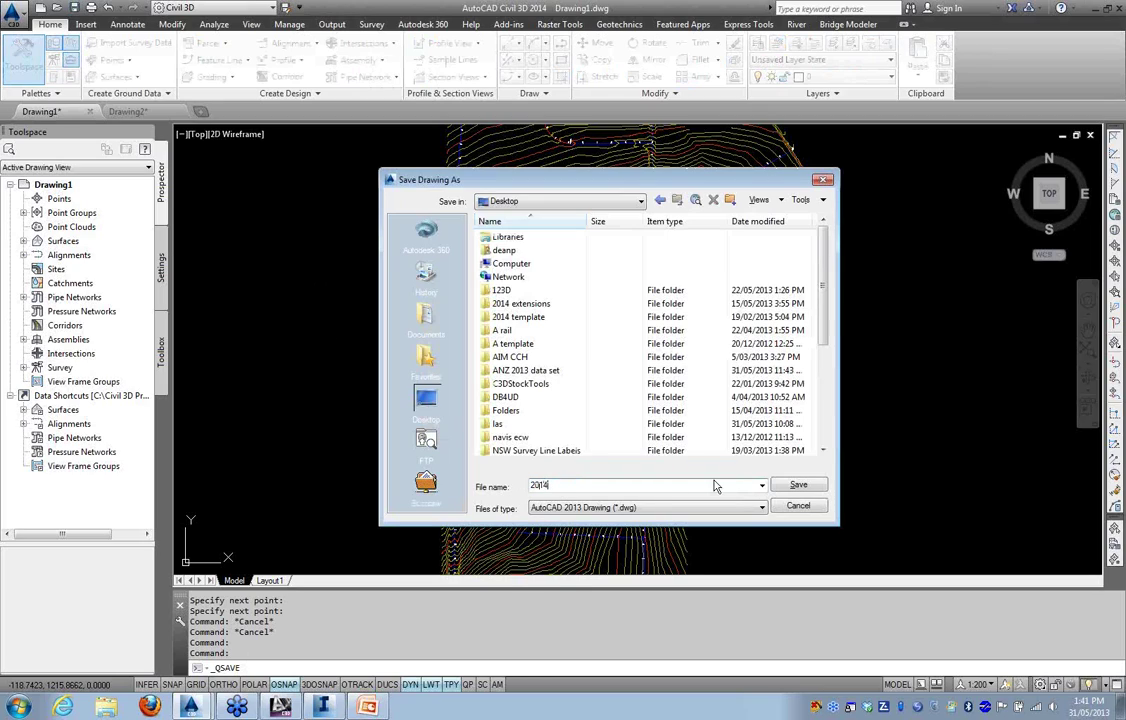
{"action": "left_click", "coordinate": [795, 485]}
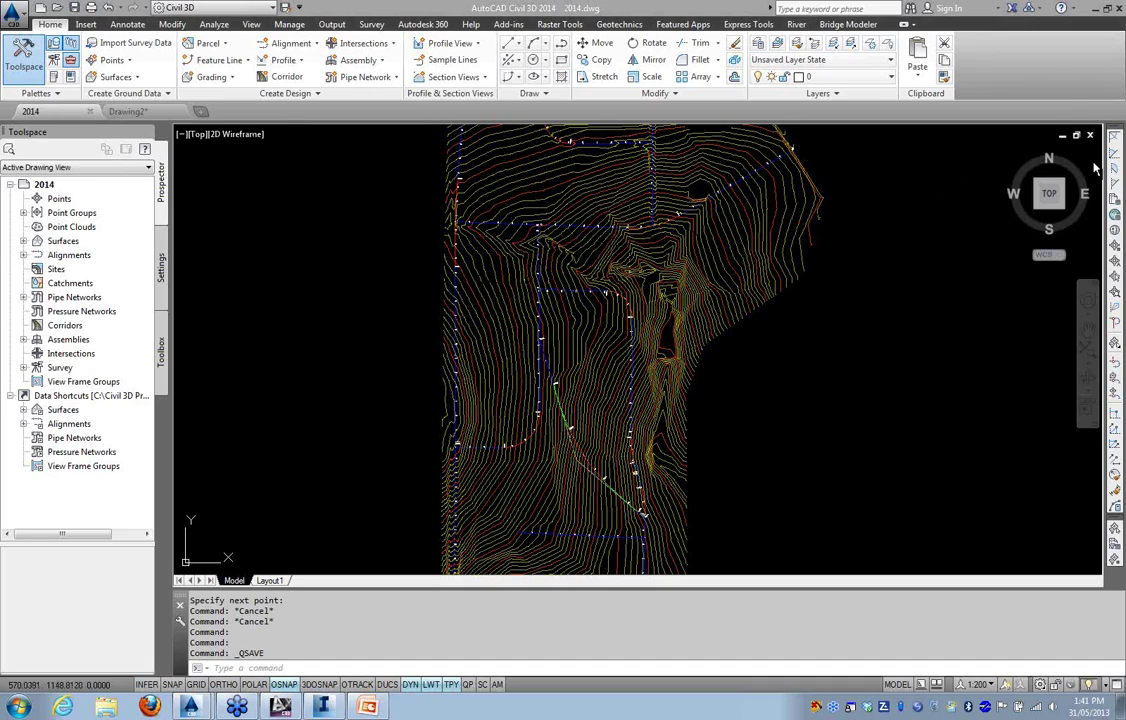
{"action": "mouse_move", "coordinate": [1090, 140]}
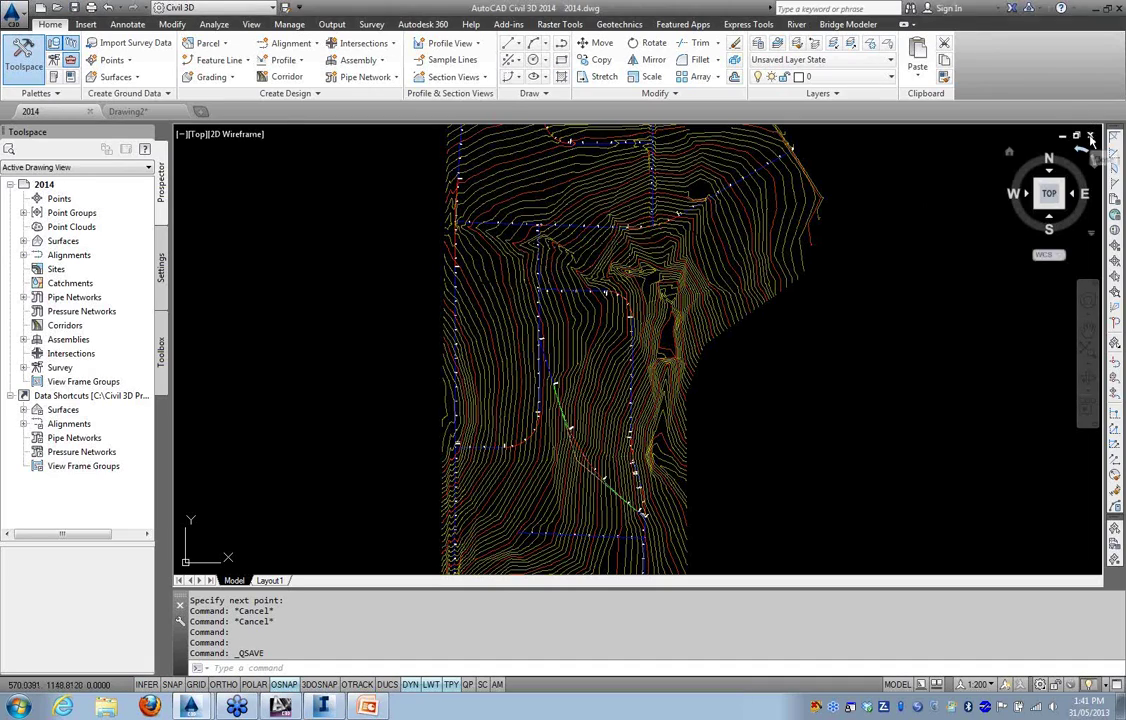
{"action": "left_click", "coordinate": [1089, 135]}
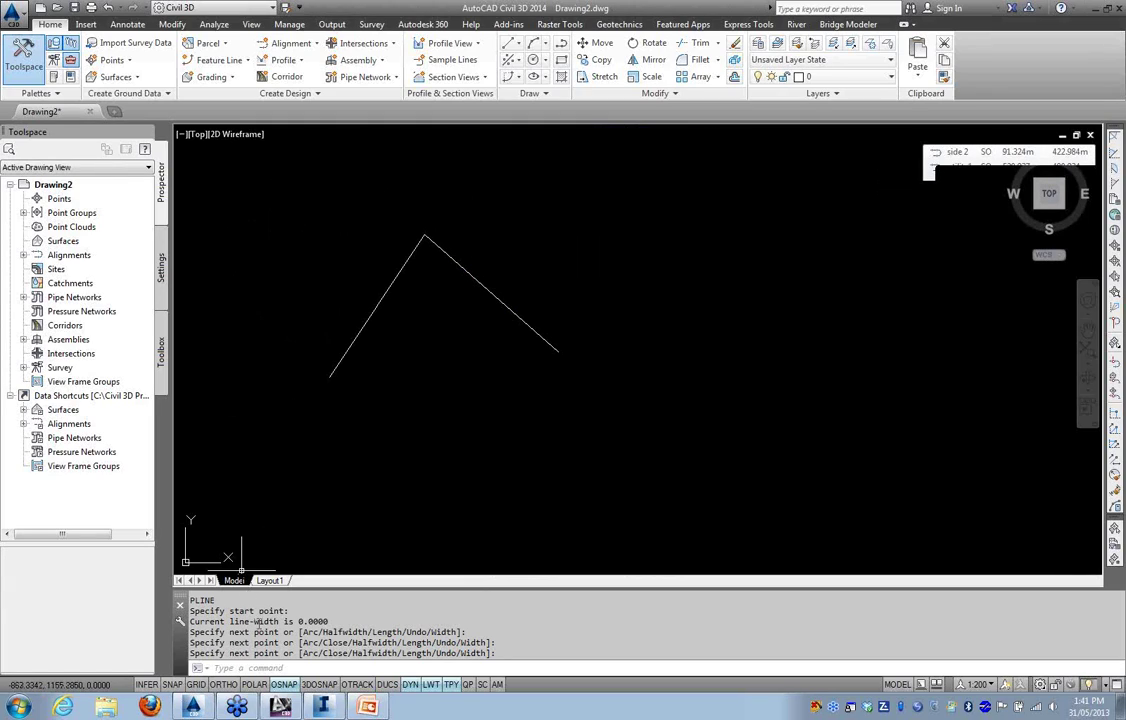
Switch to Civil 3D 2013 and open 2014.dwg from the Desktop, dismissing the invalid shortcuts warning
{"action": "left_click", "coordinate": [281, 706]}
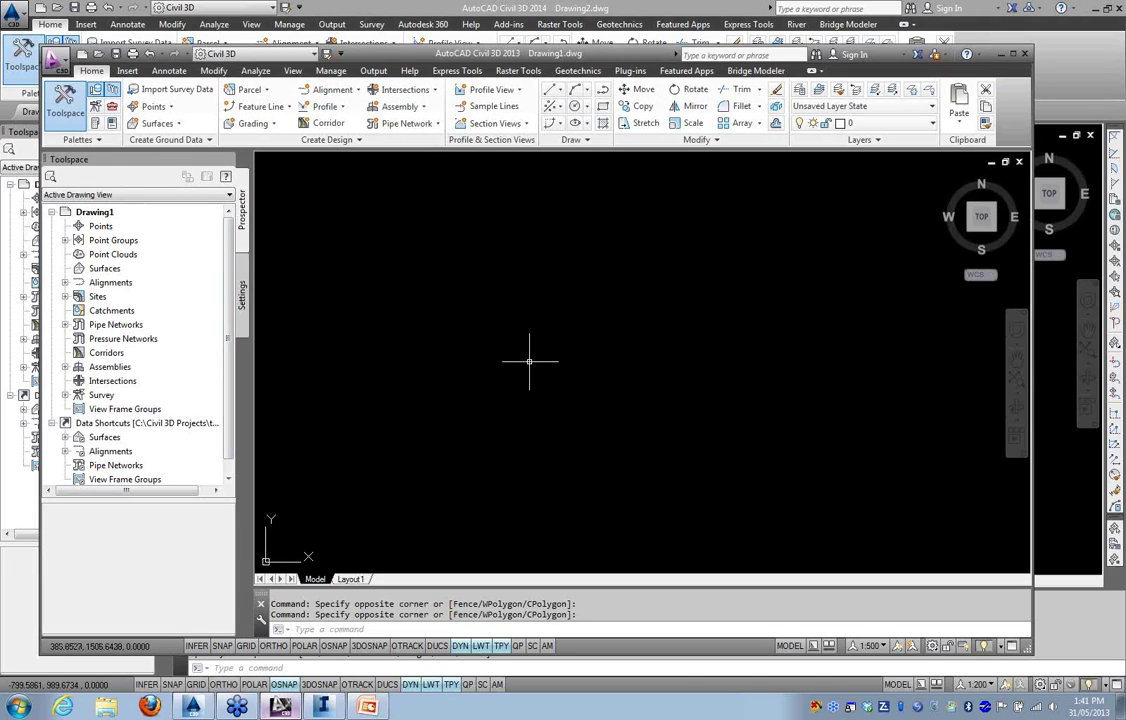
{"action": "left_click", "coordinate": [100, 55]}
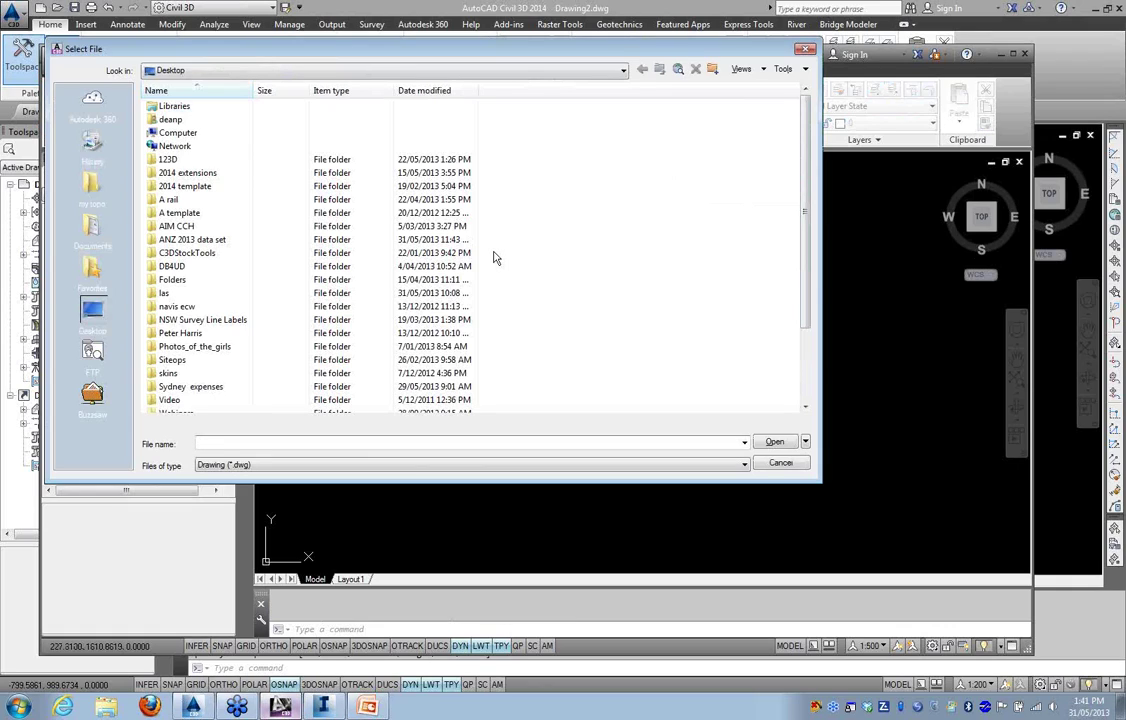
{"action": "left_click_drag", "start_coordinate": [804, 209], "coordinate": [804, 283]}
{"action": "left_click", "coordinate": [175, 336]}
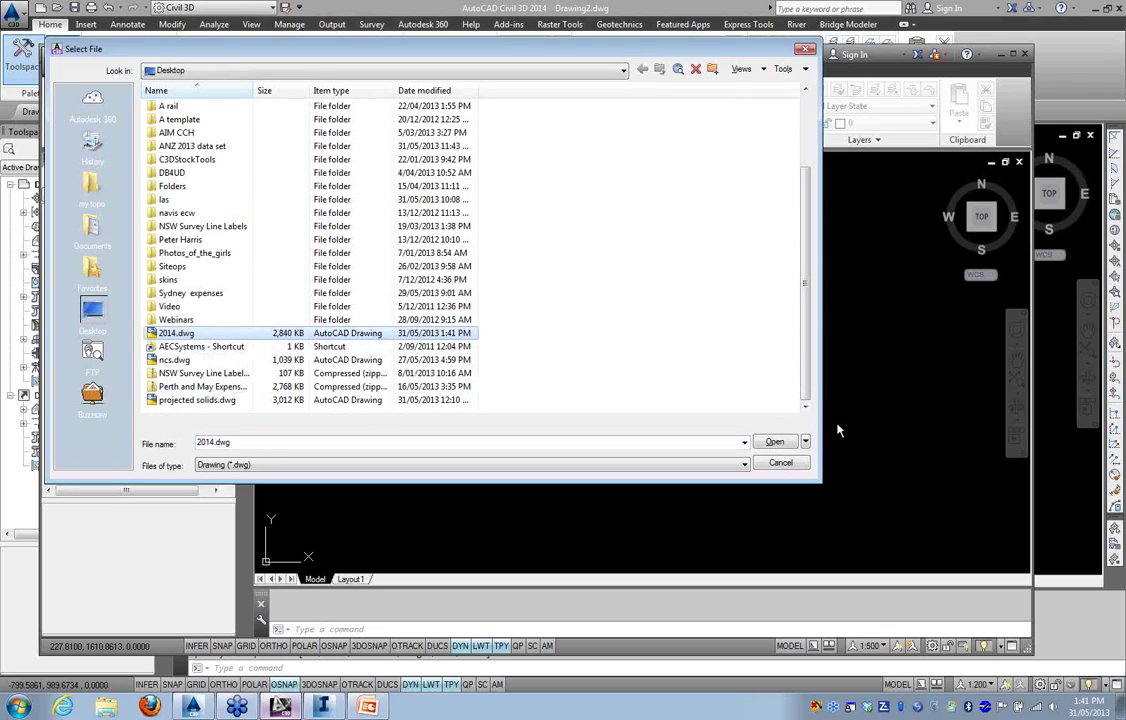
{"action": "left_click", "coordinate": [778, 442]}
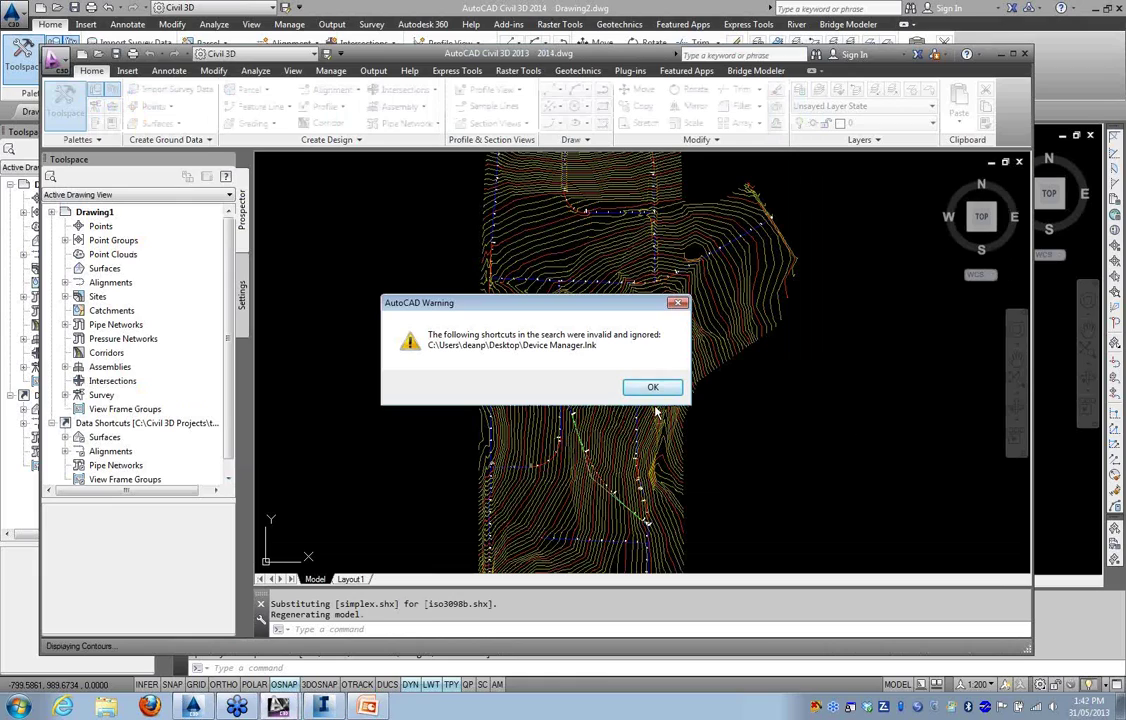
{"action": "left_click", "coordinate": [655, 389]}
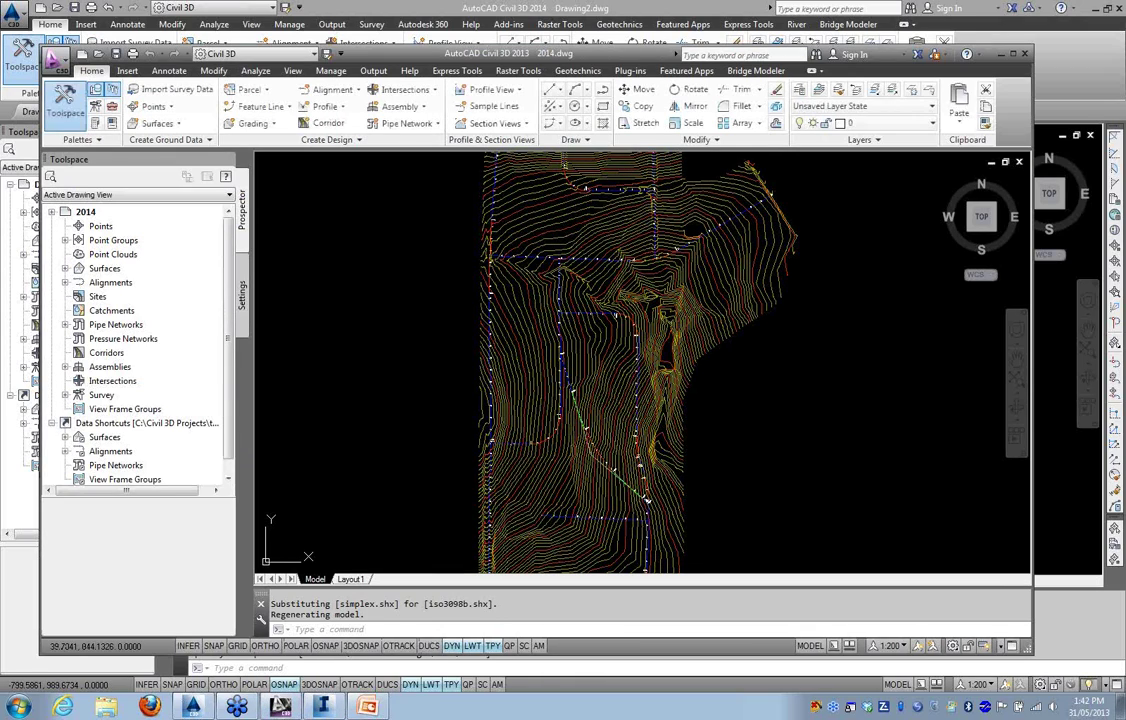
Move the intersection point of the new CL-1 alignment northeast, close to the eastern road, and clear the selection
{"action": "middle_click_drag", "start_coordinate": [419, 422], "coordinate": [400, 372]}
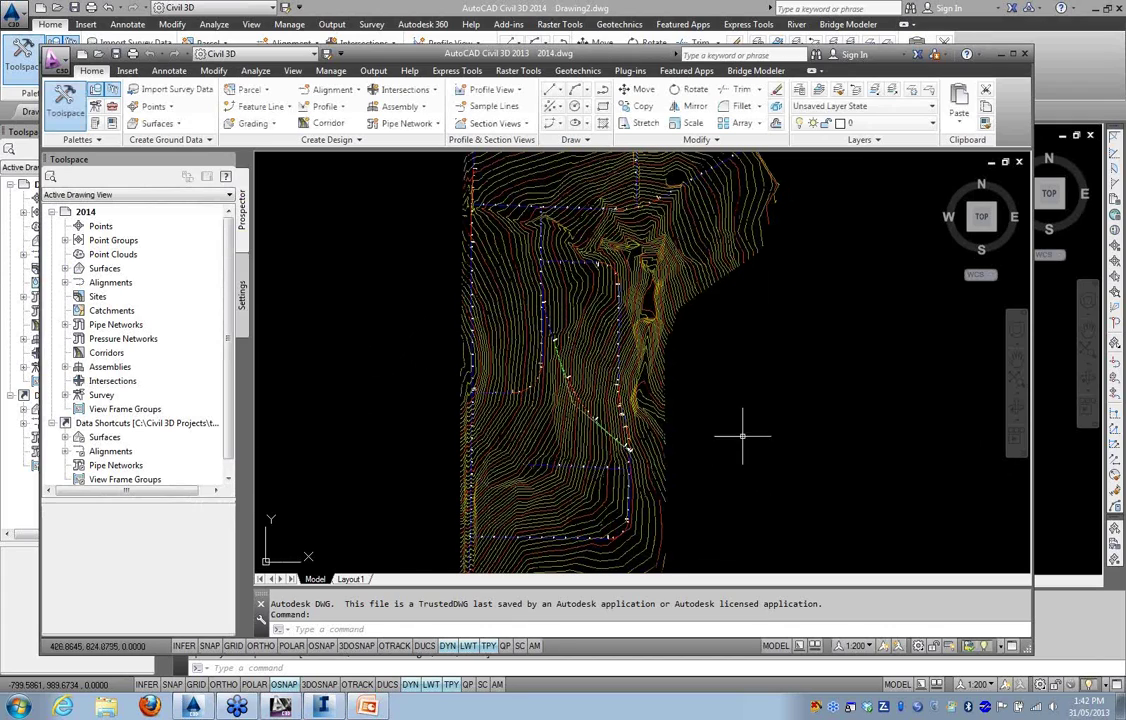
{"action": "scroll", "coordinate": [721, 436], "scroll_direction": "up", "scroll_amount": 3}
{"action": "scroll", "coordinate": [862, 452], "scroll_direction": "down", "scroll_amount": 3}
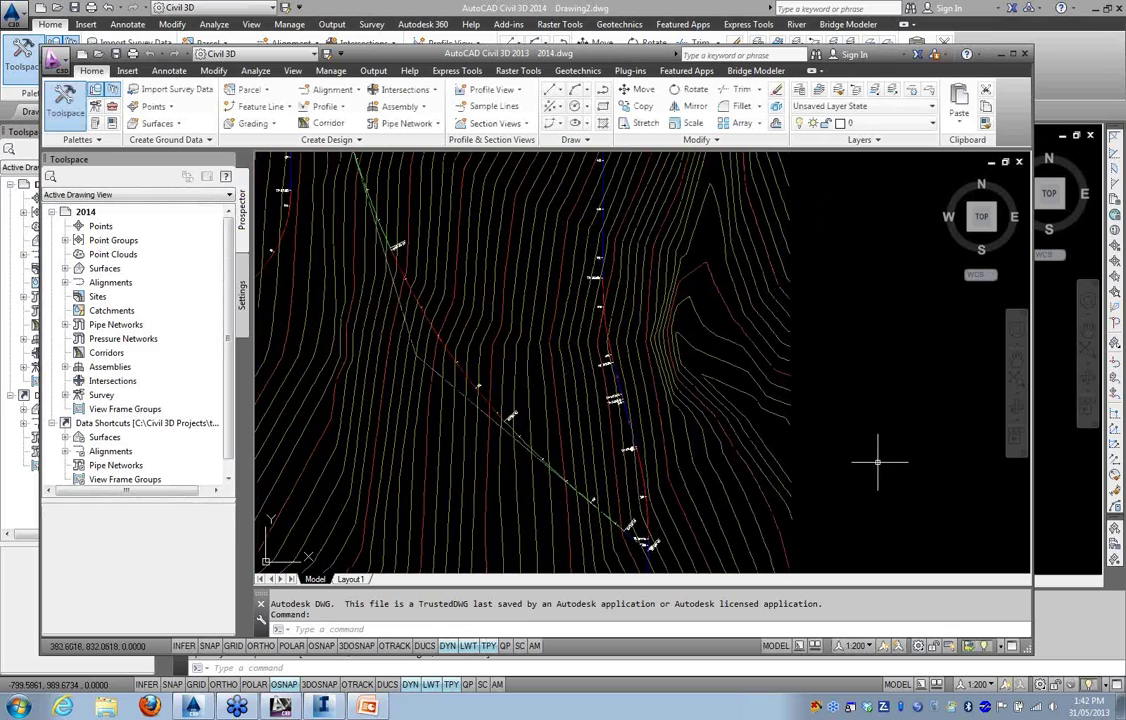
{"action": "left_click", "coordinate": [451, 352]}
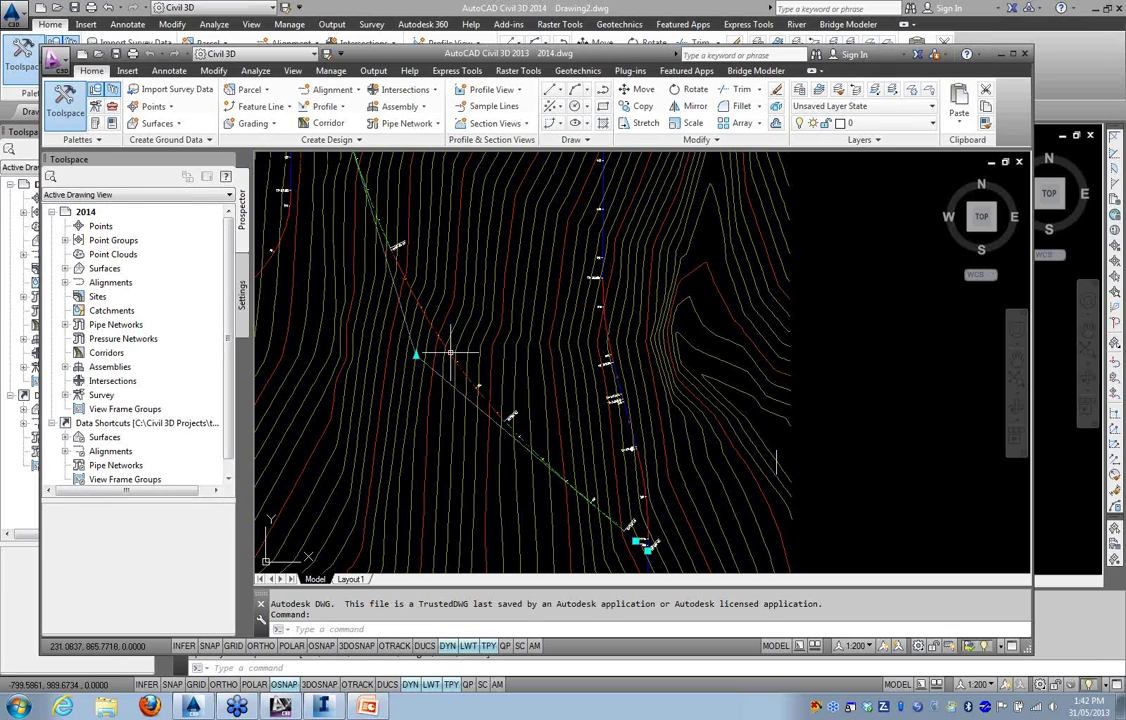
{"action": "middle_click_drag", "start_coordinate": [471, 358], "coordinate": [503, 411]}
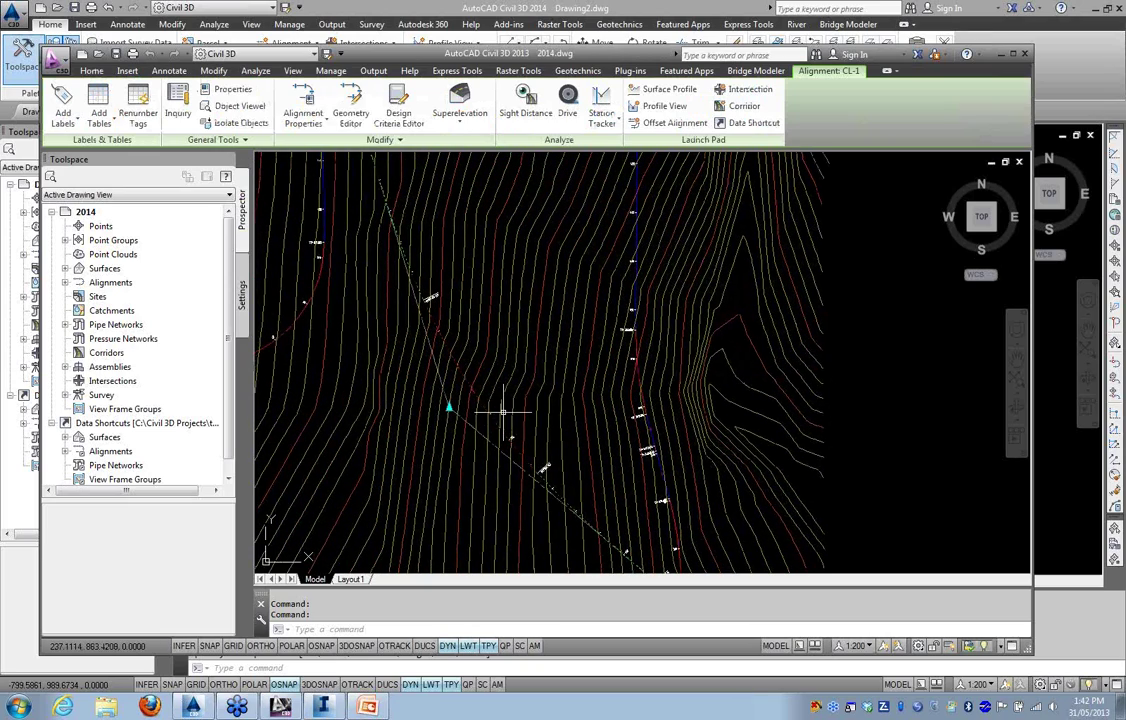
{"action": "left_click_drag", "start_coordinate": [451, 405], "coordinate": [583, 301]}
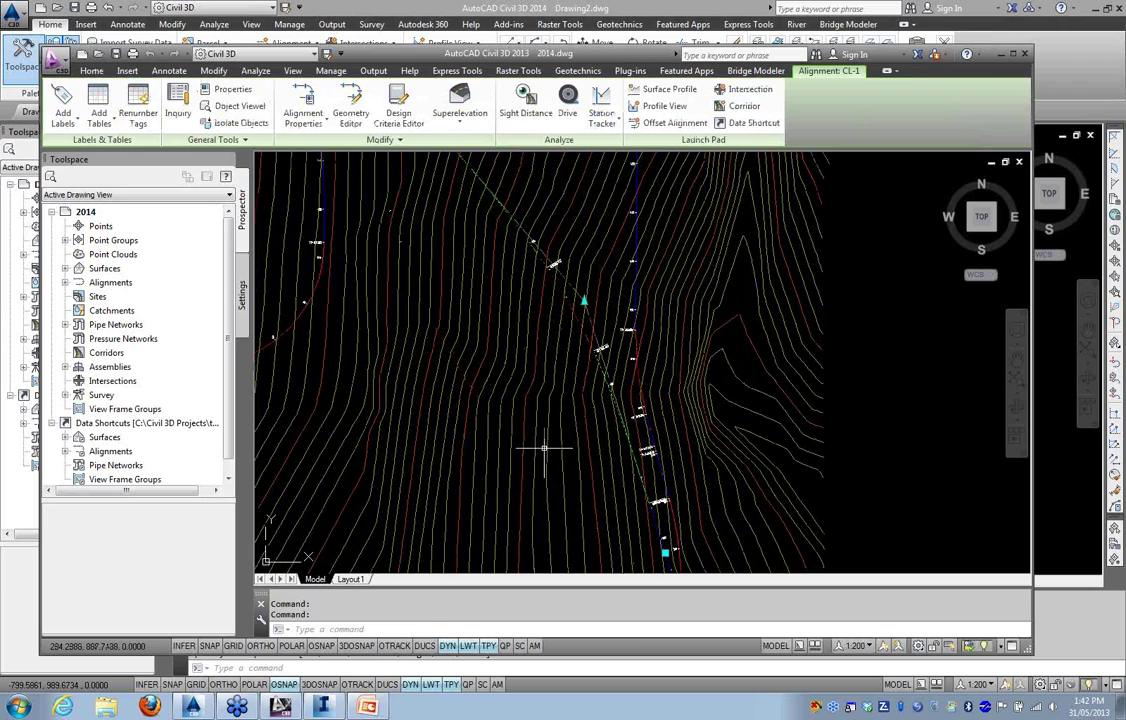
{"action": "key", "text": "Escape"}
{"action": "scroll", "coordinate": [503, 430], "scroll_direction": "down", "scroll_amount": 5}
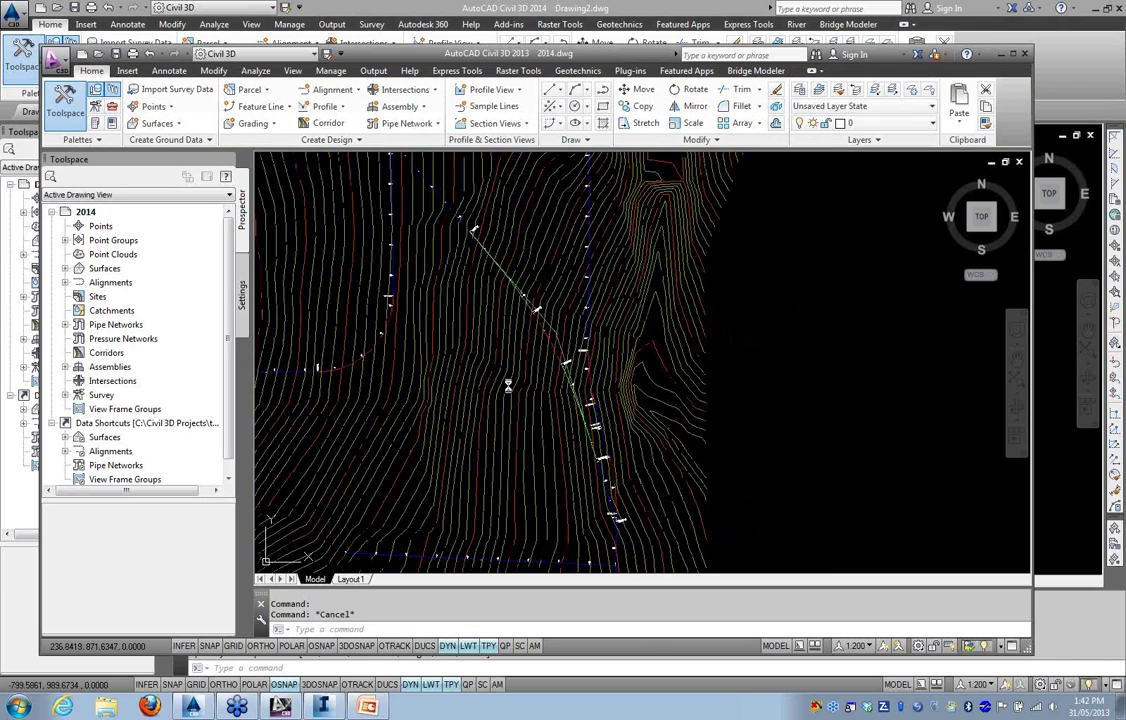
Save the modified 2014 drawing under its existing name and close it
{"action": "mouse_move", "coordinate": [477, 372]}
{"action": "middle_mouse_down"}
{"action": "mouse_move", "coordinate": [534, 422]}
{"action": "mouse_move", "coordinate": [528, 402]}
{"action": "middle_mouse_up"}
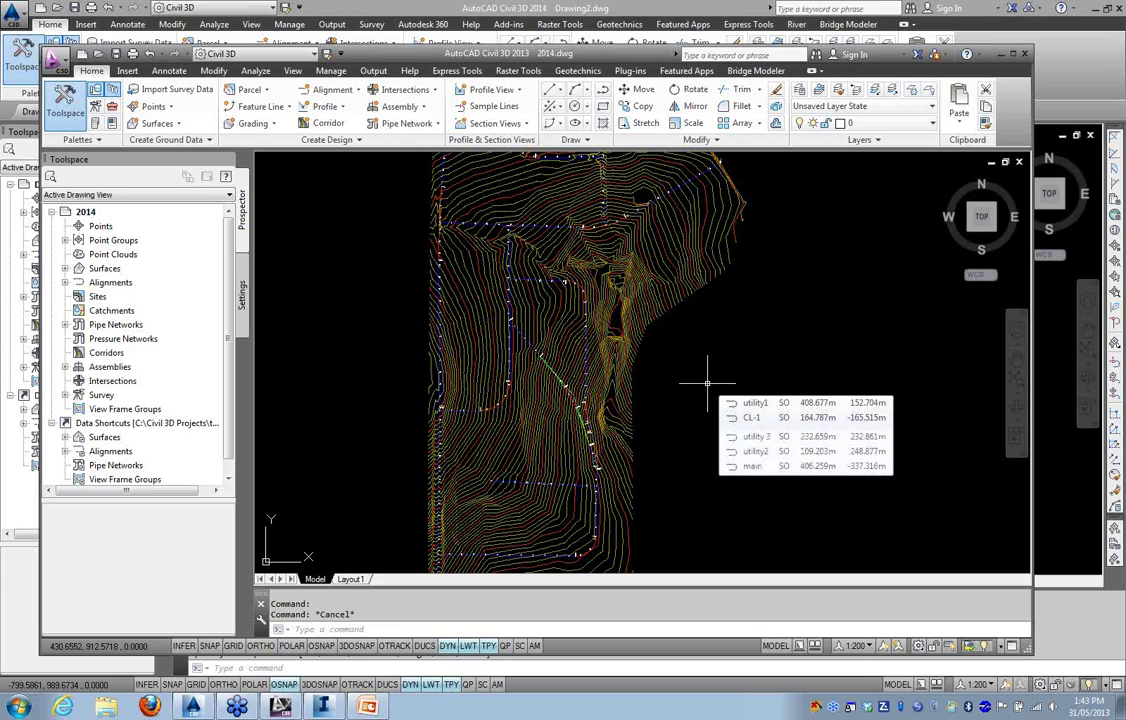
{"action": "middle_click_drag", "start_coordinate": [658, 383], "coordinate": [656, 364]}
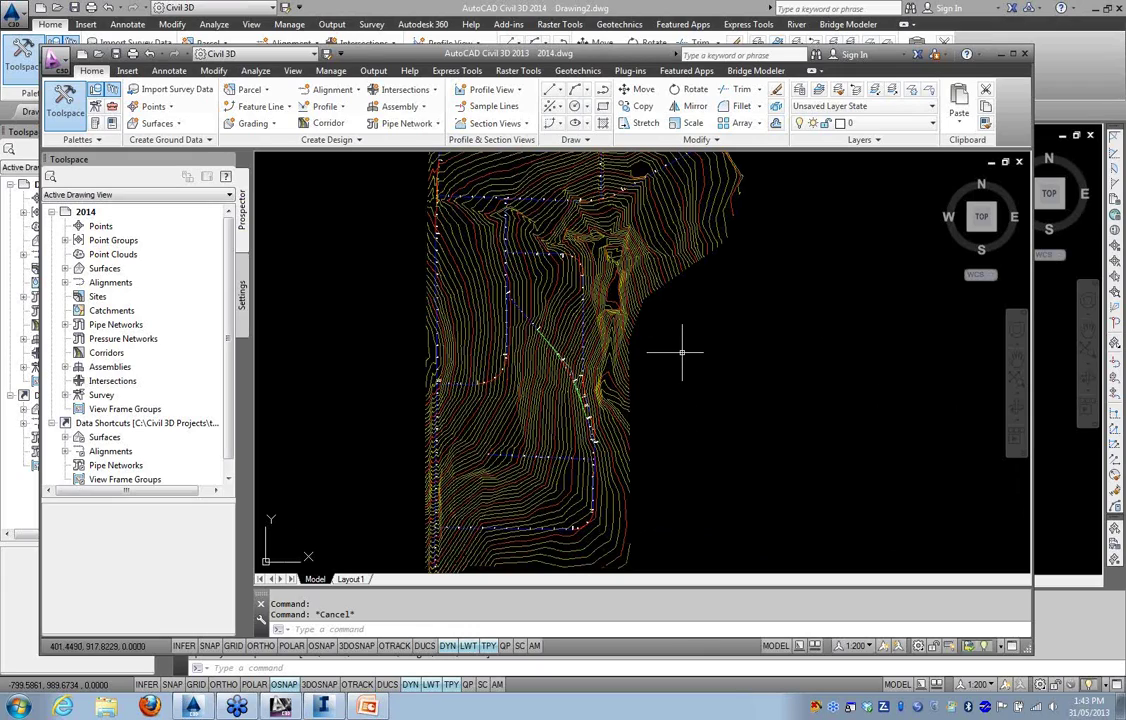
{"action": "left_click", "coordinate": [115, 54]}
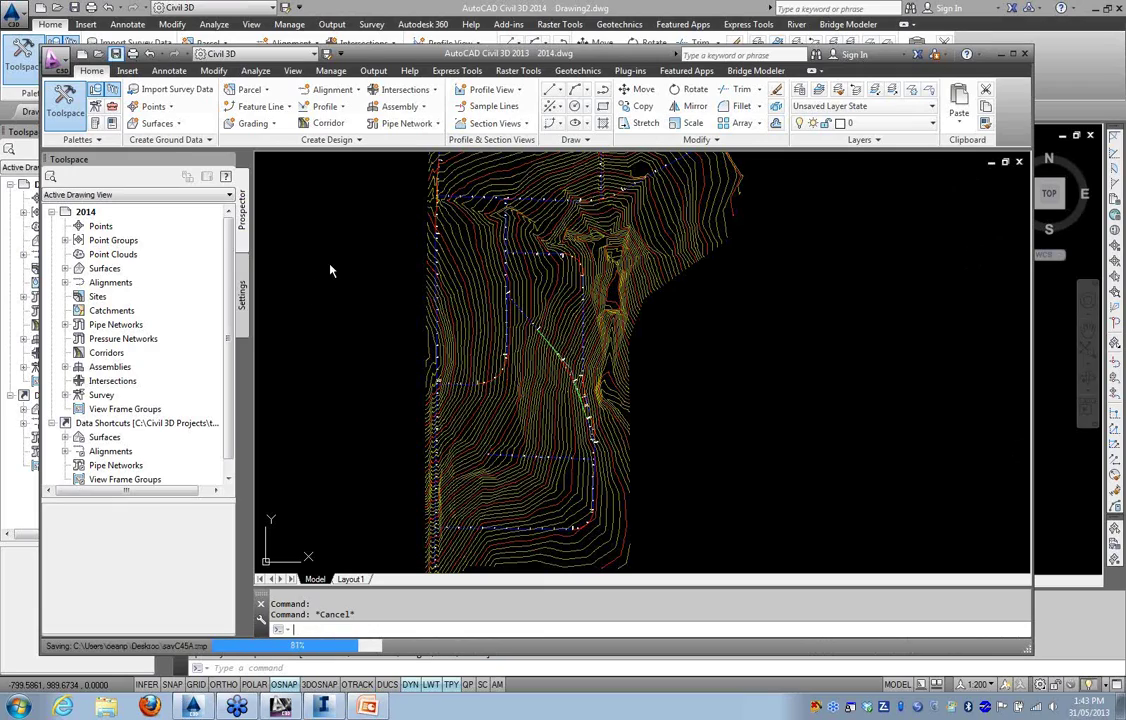
{"action": "left_click", "coordinate": [1020, 163]}
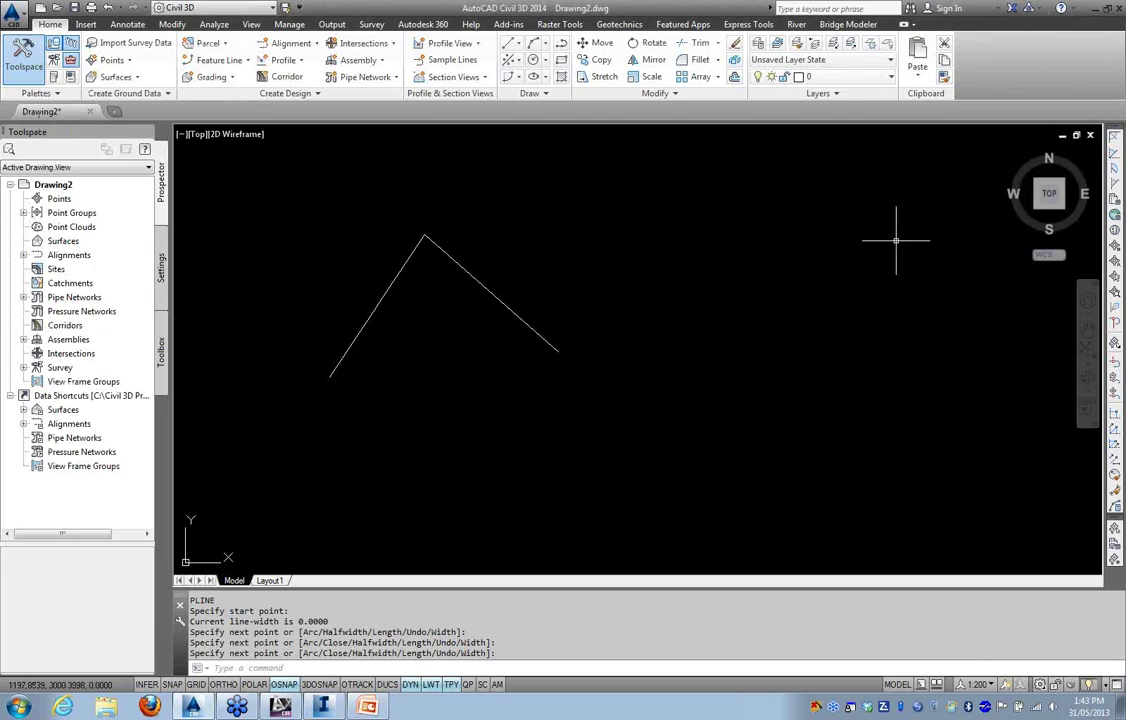
Switch back to Civil 3D 2014 and open 2014.dwg from the Desktop, dismissing the shortcuts warning
{"action": "left_click", "coordinate": [58, 9]}
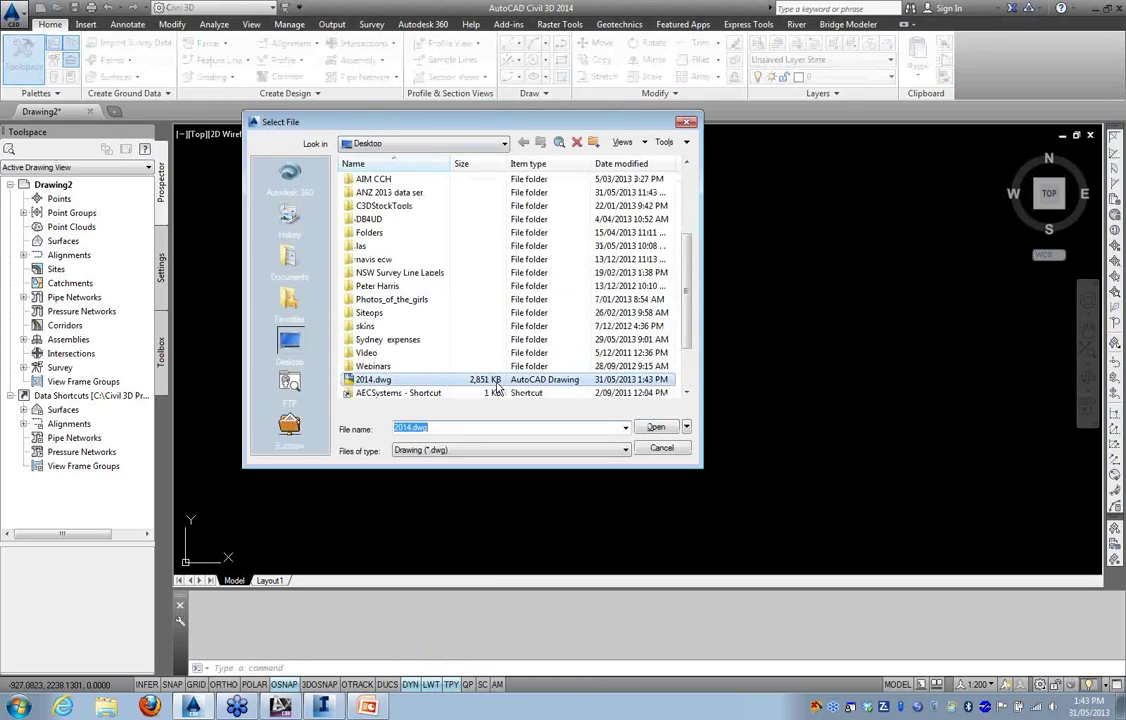
{"action": "left_click", "coordinate": [384, 381]}
{"action": "left_click", "coordinate": [656, 429]}
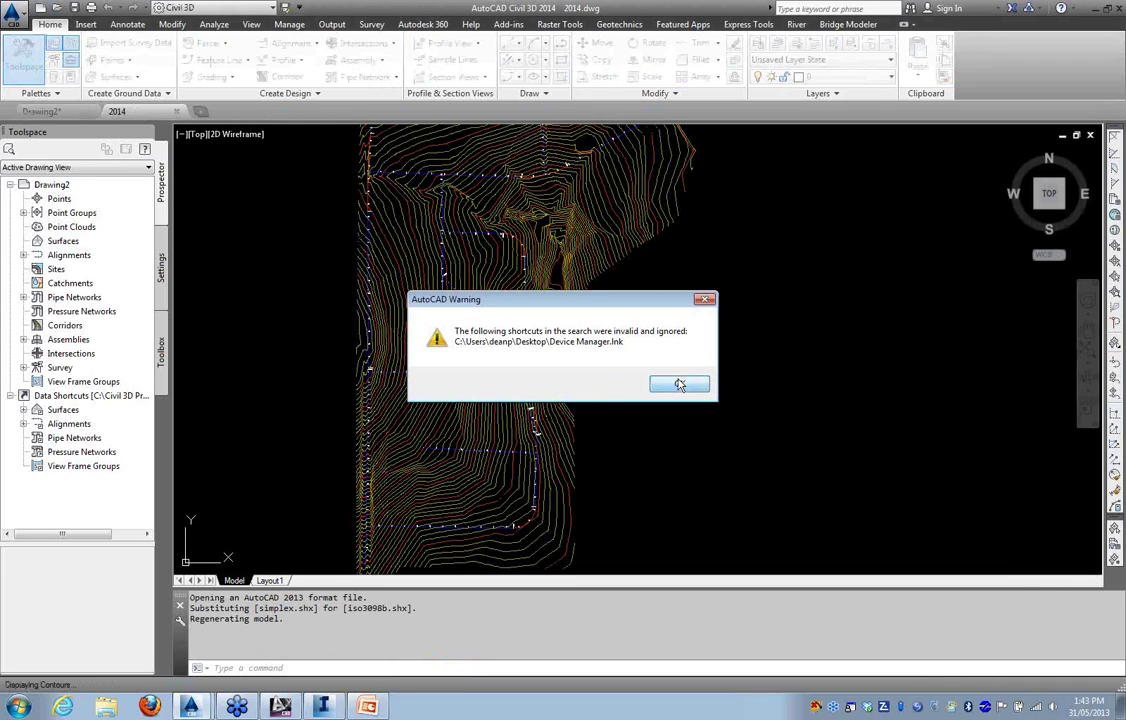
{"action": "left_click", "coordinate": [679, 385]}
Examine the edited CL-1 alignment in the reopened drawing and view the full site extents
{"action": "scroll", "coordinate": [545, 343], "scroll_direction": "up", "scroll_amount": 5}
{"action": "scroll", "coordinate": [542, 344], "scroll_direction": "down", "scroll_amount": 3}
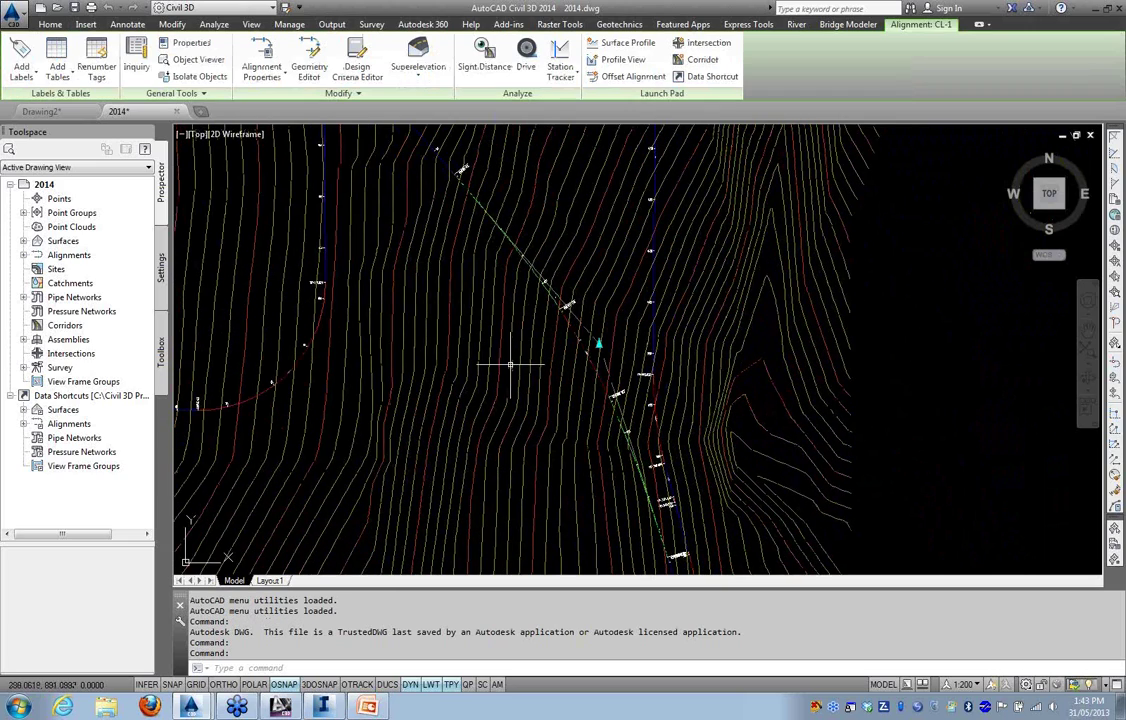
{"action": "scroll", "coordinate": [483, 358], "scroll_direction": "down", "scroll_amount": 4}
{"action": "middle_click_drag", "start_coordinate": [467, 359], "coordinate": [459, 342]}
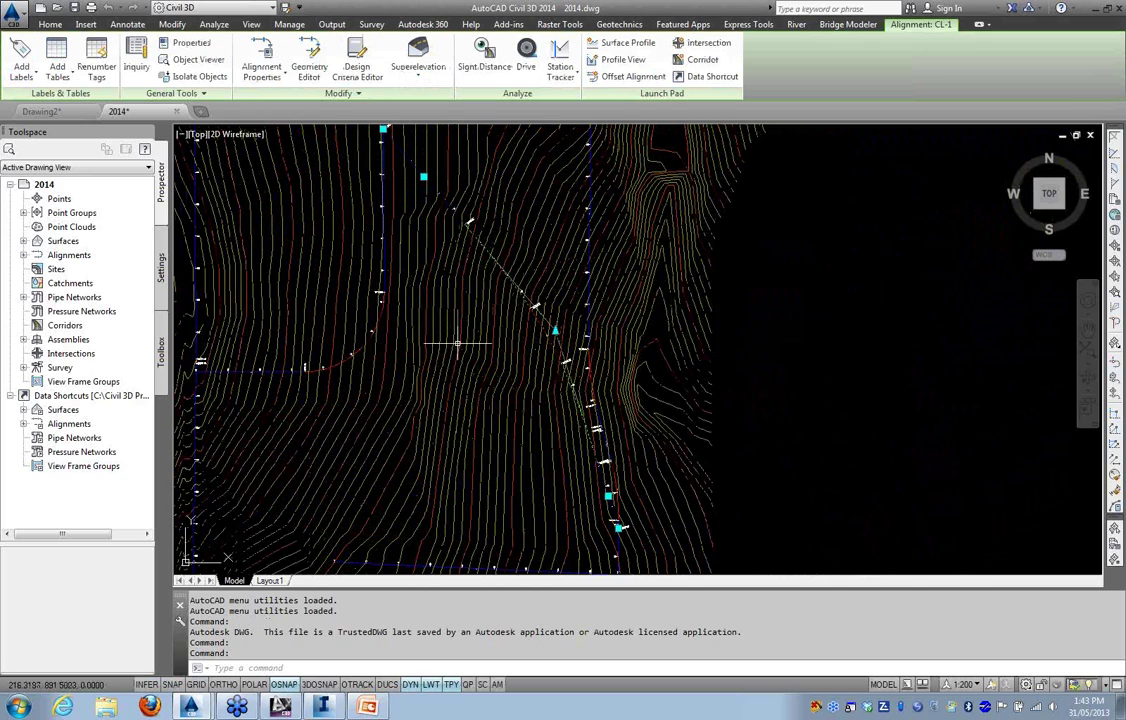
{"action": "key", "text": "Escape"}
{"action": "scroll", "coordinate": [457, 344], "scroll_direction": "down", "scroll_amount": 5}
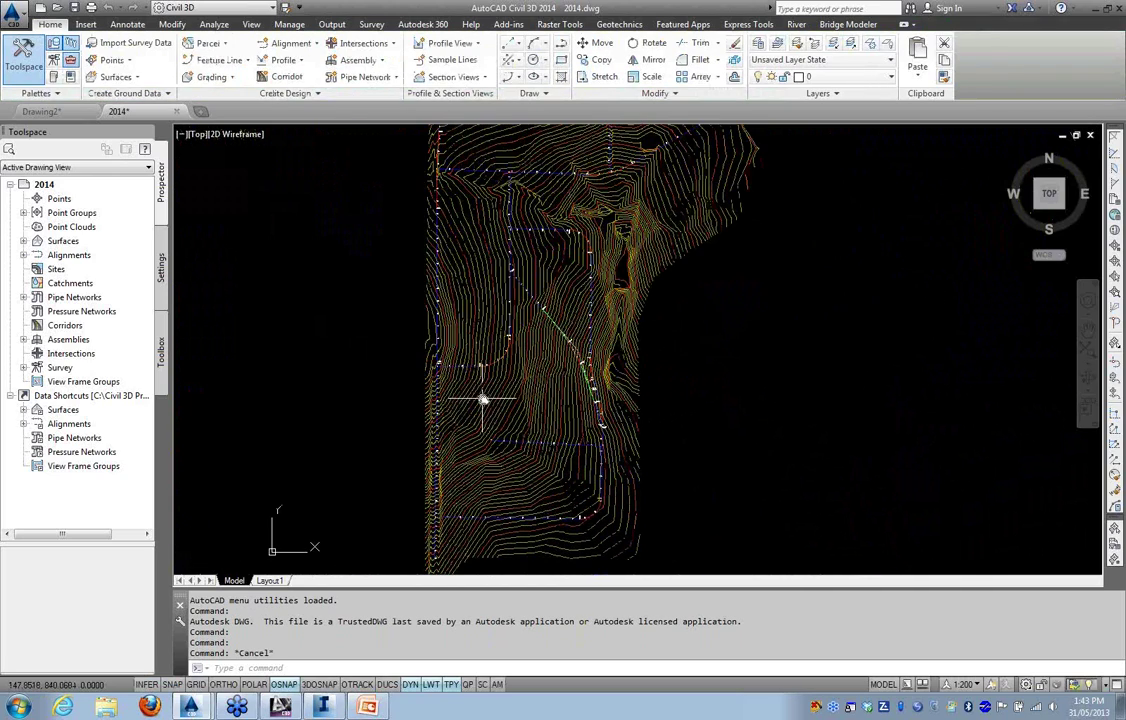
{"action": "mouse_move", "coordinate": [333, 378]}
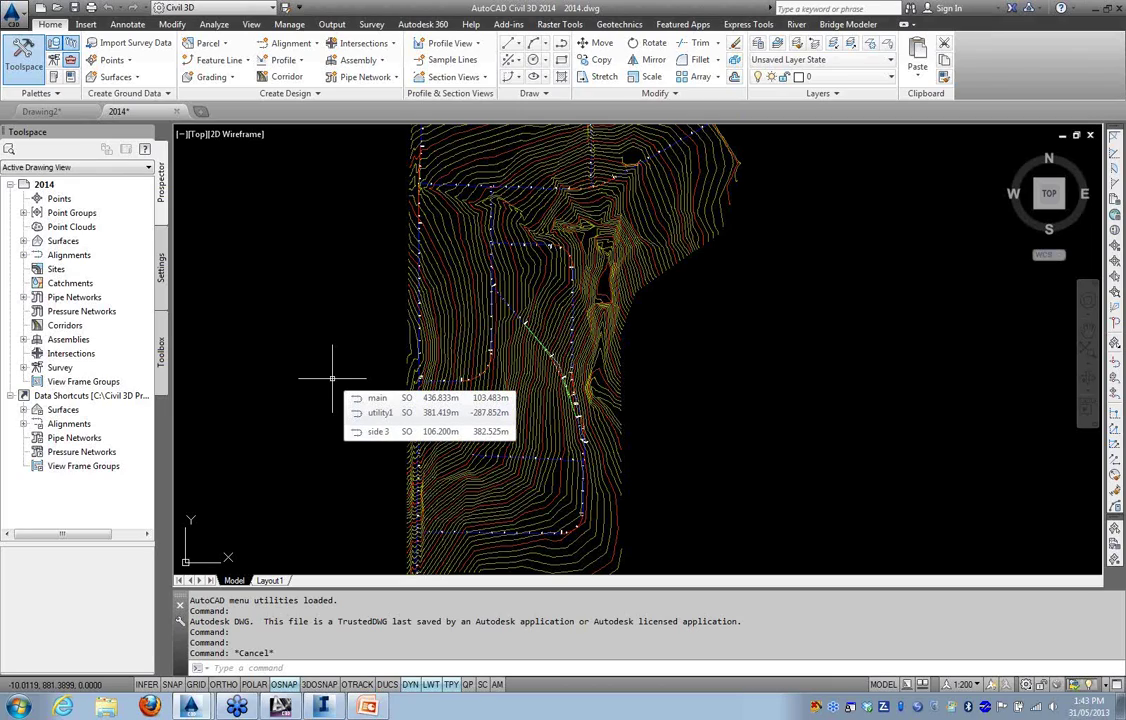
{"action": "scroll", "coordinate": [332, 378], "scroll_direction": "down", "scroll_amount": 4}
{"action": "middle_click_drag", "start_coordinate": [322, 339], "coordinate": [397, 341]}
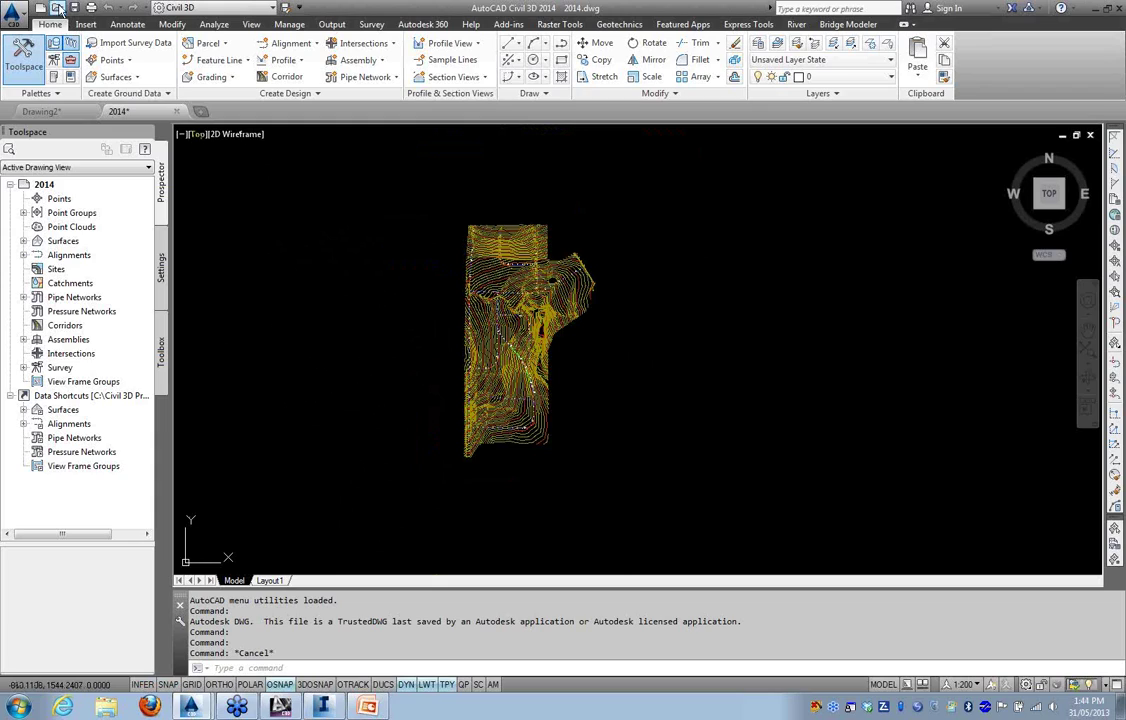
Open projected solids.dwg from the Desktop alongside the drawings already open
{"action": "left_click", "coordinate": [57, 8]}
{"action": "scroll", "coordinate": [684, 300], "scroll_direction": "down", "scroll_amount": 2}
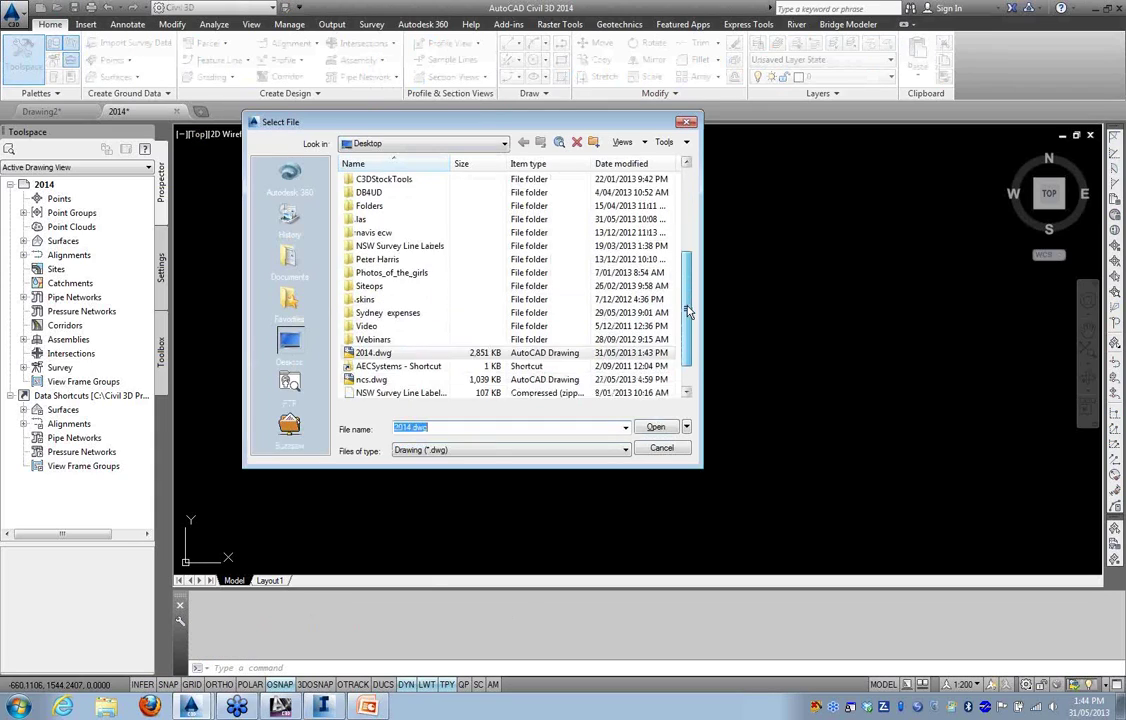
{"action": "left_click", "coordinate": [395, 380]}
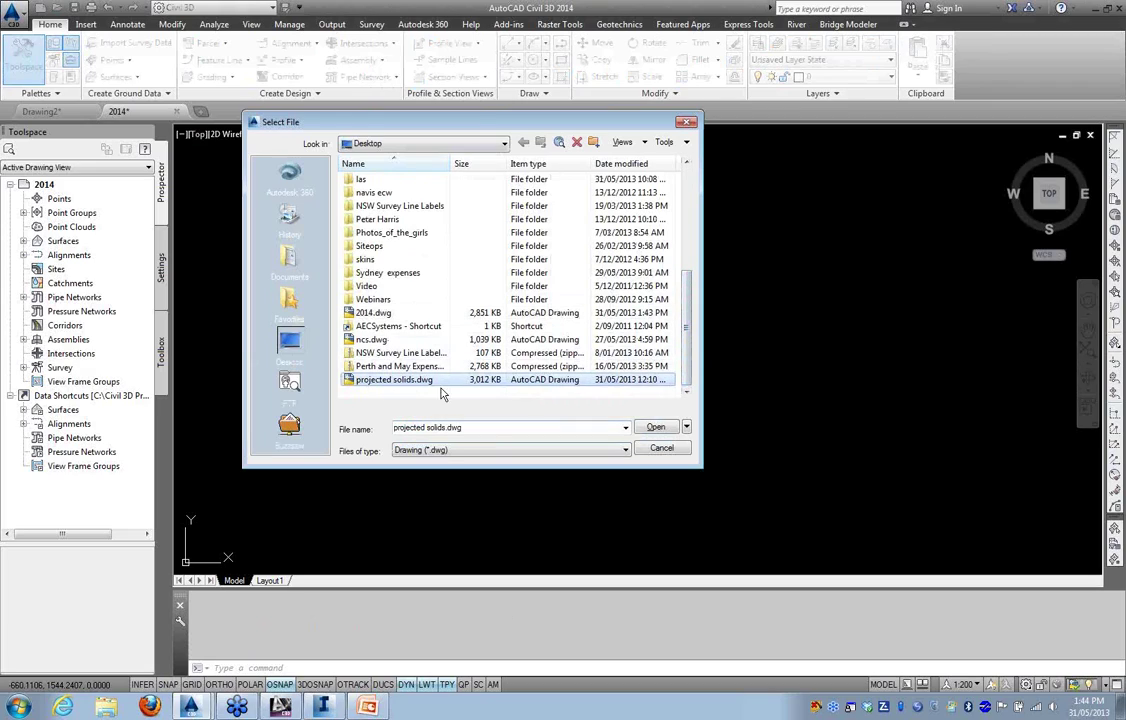
{"action": "left_click", "coordinate": [655, 428]}
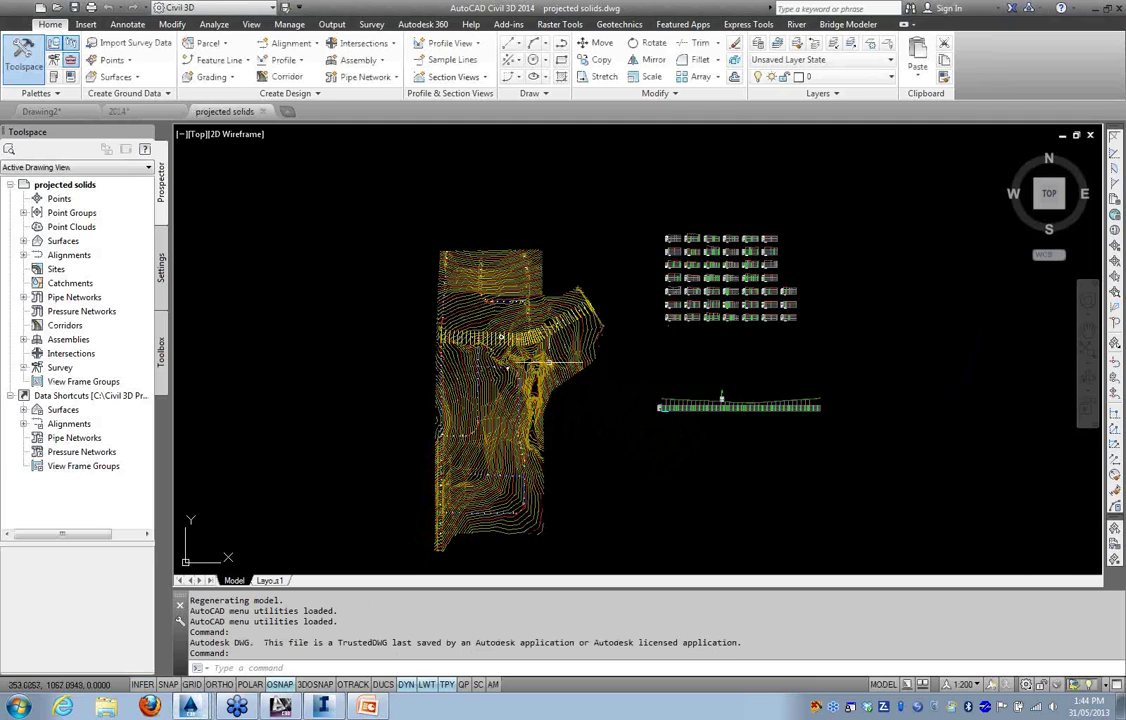
Select the circular solid on the sample-lined road together with the ground surface and show both in the Object Viewer
{"action": "scroll", "coordinate": [500, 310], "scroll_direction": "up", "scroll_amount": 5}
{"action": "scroll", "coordinate": [500, 310], "scroll_direction": "up", "scroll_amount": 4}
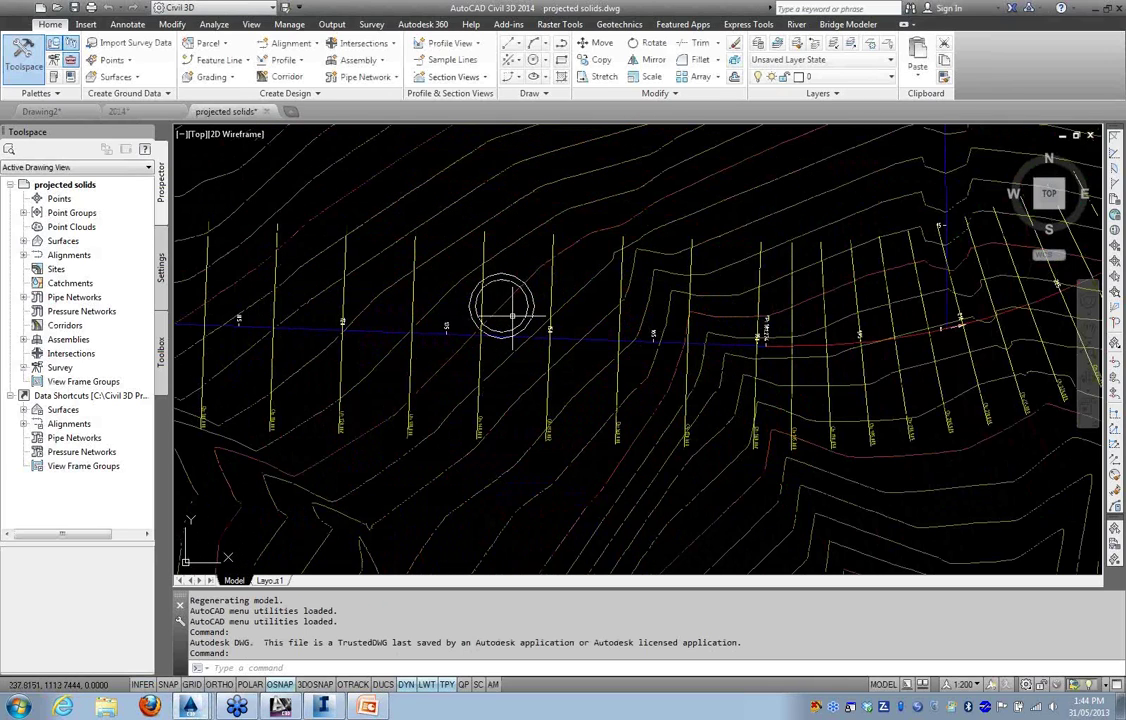
{"action": "scroll", "coordinate": [500, 305], "scroll_direction": "up", "scroll_amount": 3}
{"action": "left_click", "coordinate": [539, 296]}
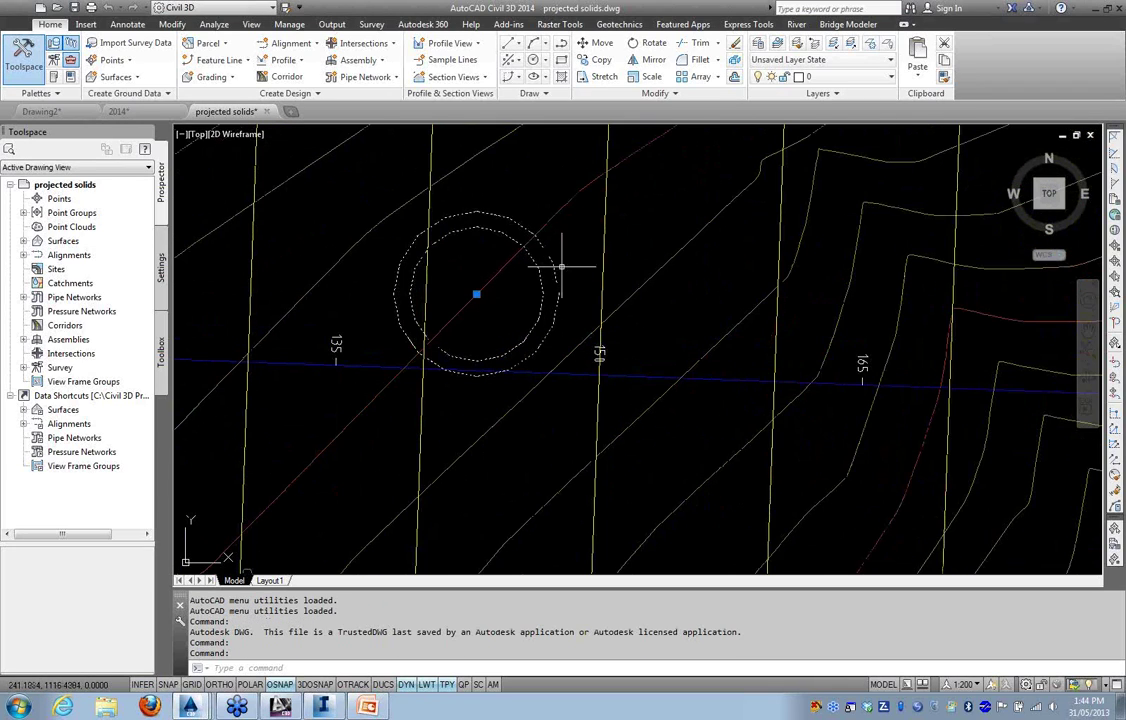
{"action": "scroll", "coordinate": [452, 320], "scroll_direction": "down", "scroll_amount": 7}
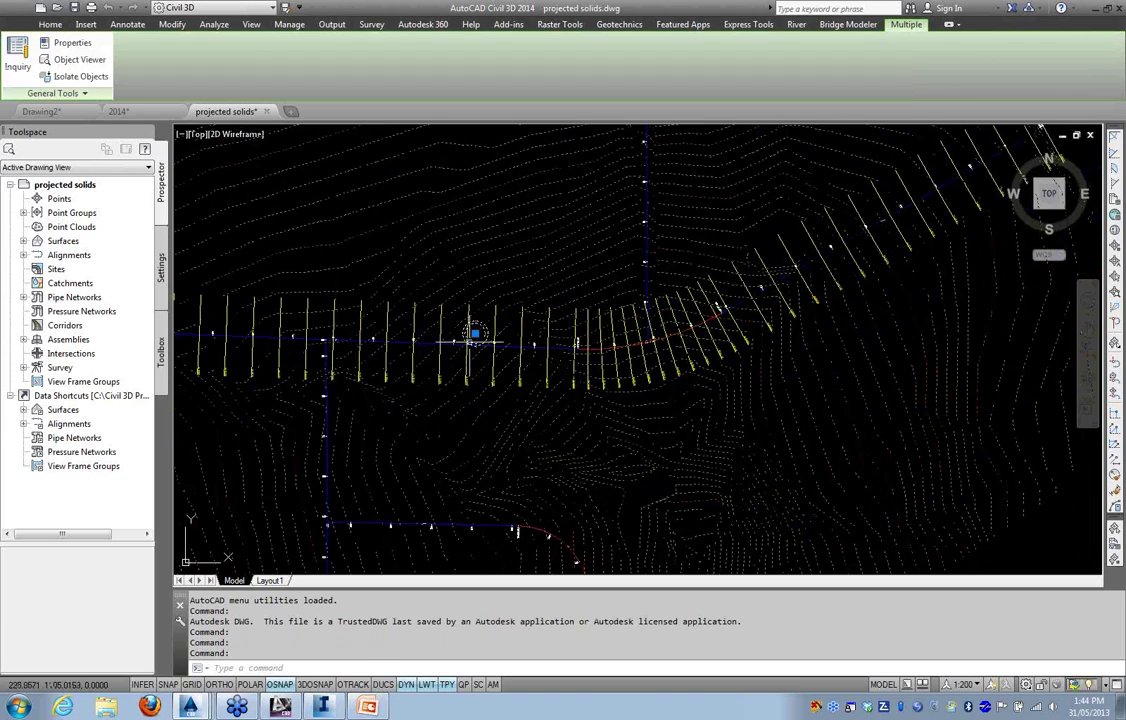
{"action": "right_click", "coordinate": [451, 322]}
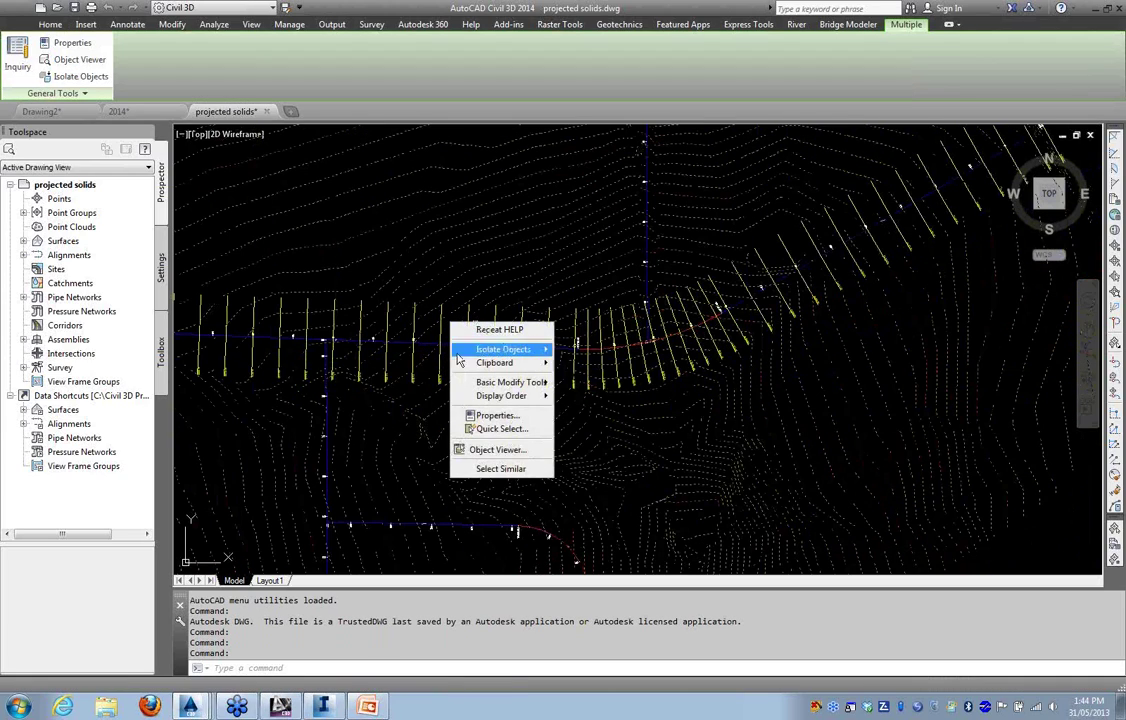
{"action": "left_click", "coordinate": [480, 451]}
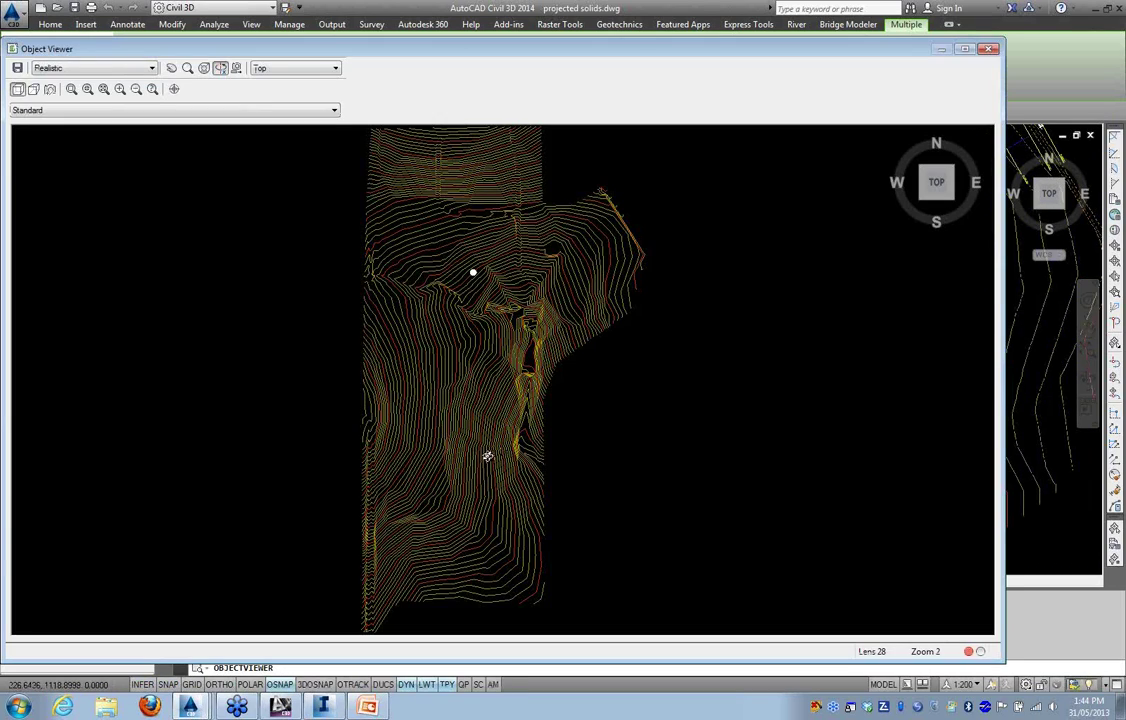
Examine the cylindrical solid against the ground surface in 3D from an oblique angle and close the Object Viewer
{"action": "left_click_drag", "start_coordinate": [470, 269], "coordinate": [421, 233]}
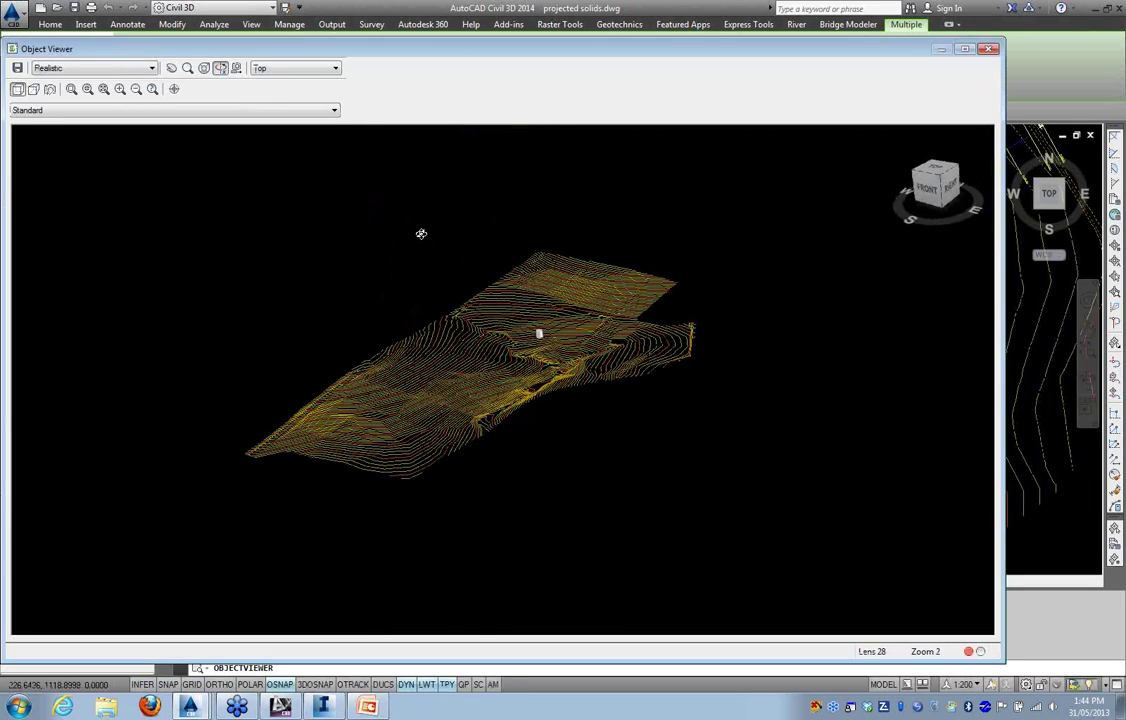
{"action": "scroll", "coordinate": [530, 337], "scroll_direction": "up", "scroll_amount": 6}
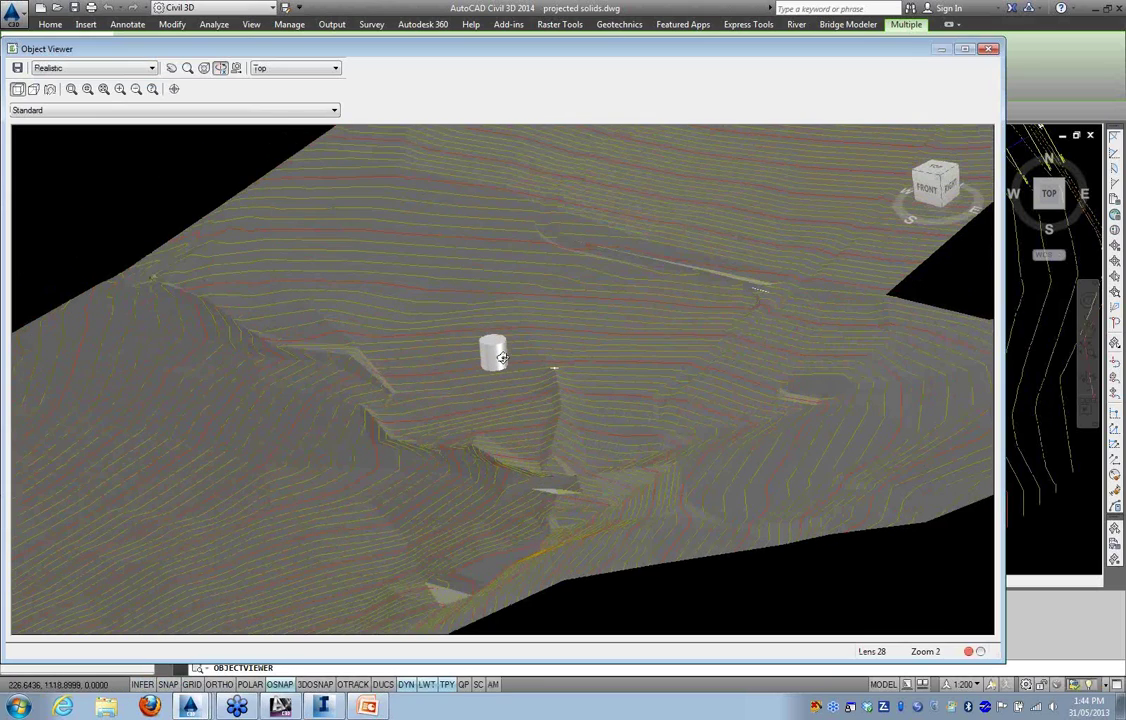
{"action": "left_click_drag", "start_coordinate": [497, 360], "coordinate": [433, 392]}
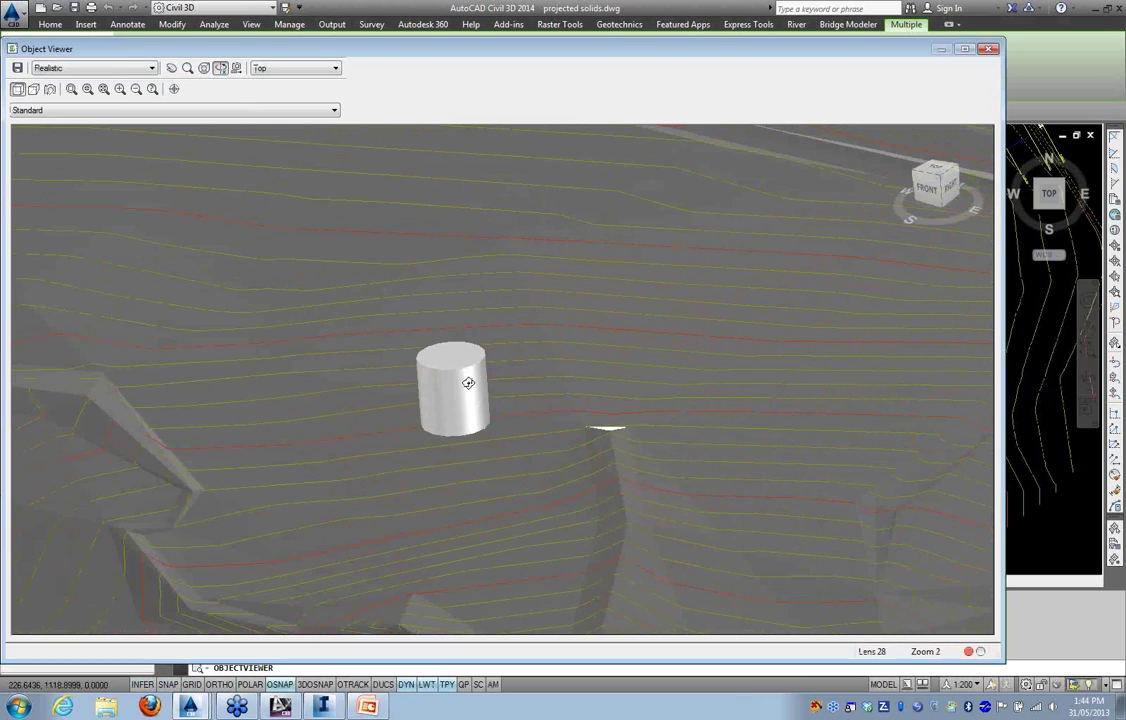
{"action": "left_click_drag", "start_coordinate": [468, 418], "coordinate": [462, 381]}
{"action": "scroll", "coordinate": [444, 384], "scroll_direction": "down", "scroll_amount": 5}
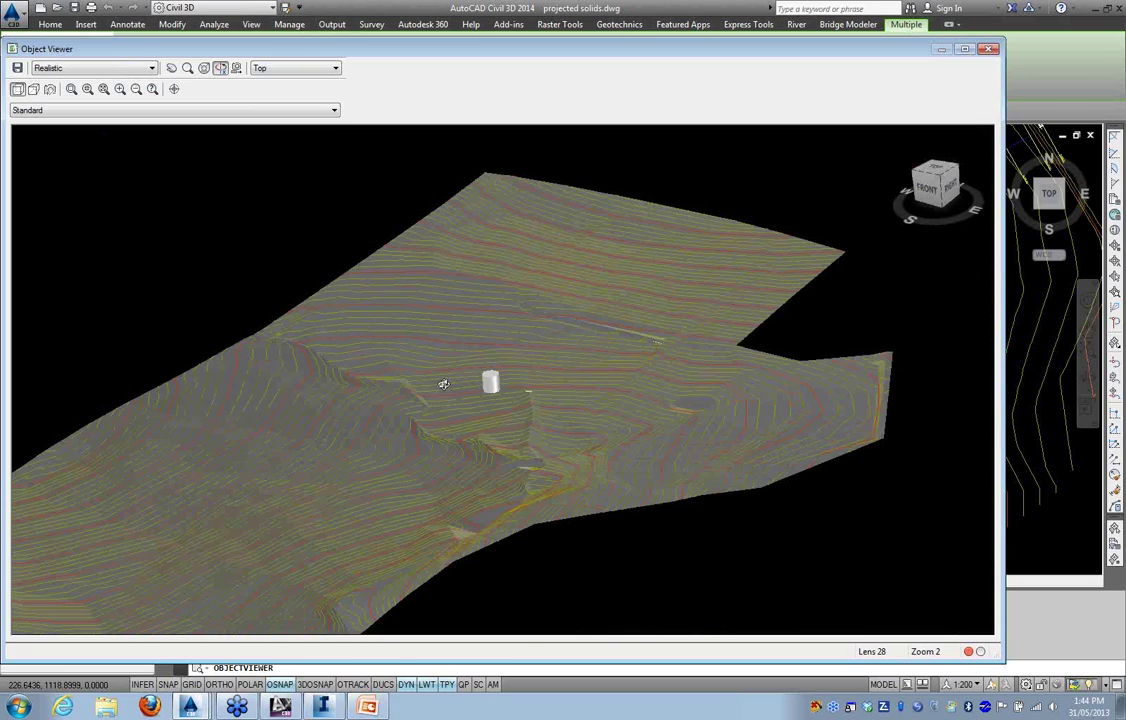
{"action": "left_click", "coordinate": [988, 49]}
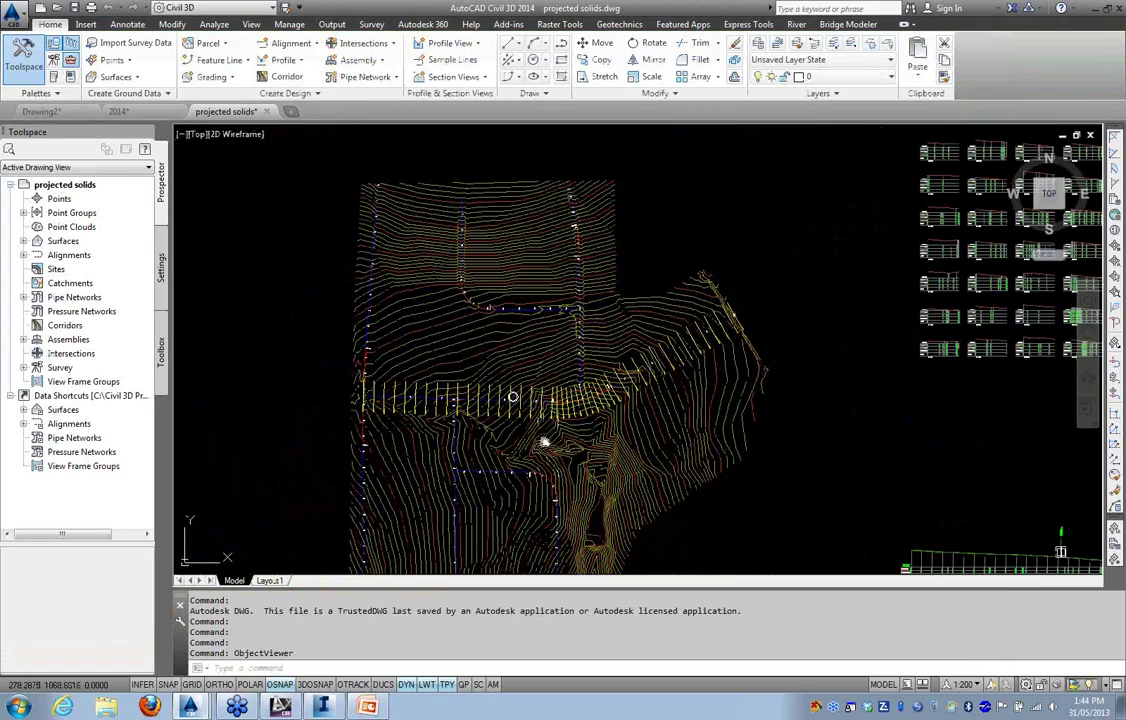
Examine the cylindrical solid projected in the long profile view and its station and elevation label
{"action": "scroll", "coordinate": [648, 432], "scroll_direction": "up", "scroll_amount": 3}
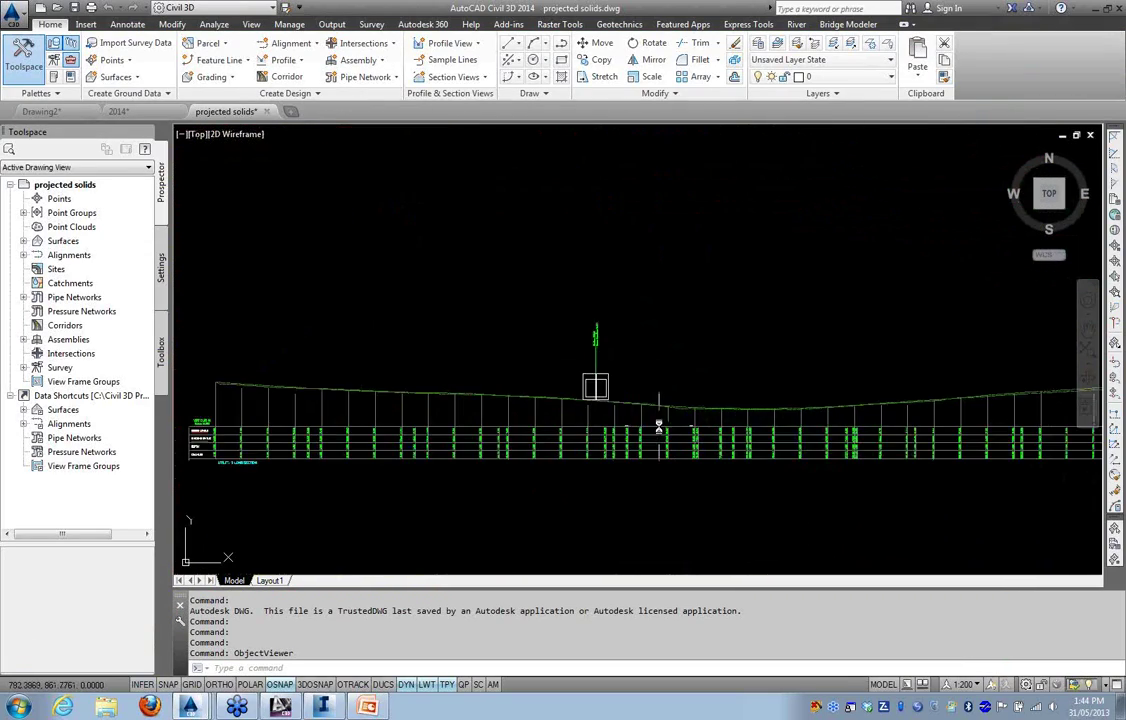
{"action": "scroll", "coordinate": [659, 427], "scroll_direction": "up", "scroll_amount": 2}
{"action": "middle_click_drag", "start_coordinate": [412, 428], "coordinate": [515, 430]}
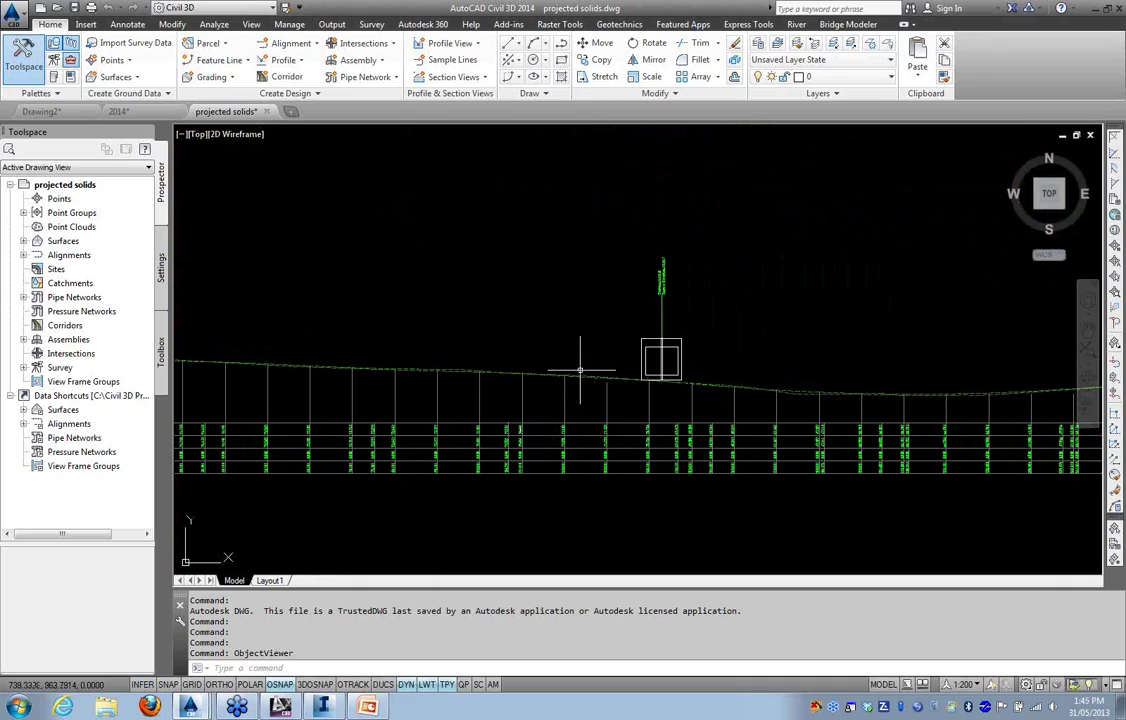
{"action": "scroll", "coordinate": [661, 351], "scroll_direction": "up", "scroll_amount": 5}
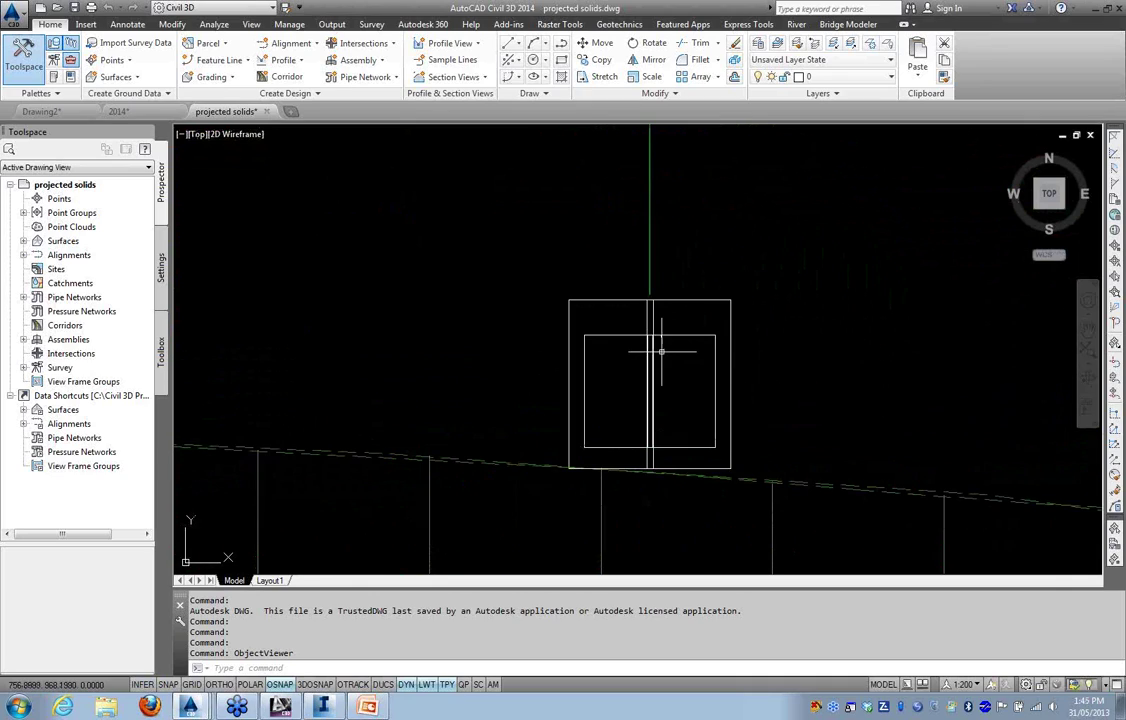
{"action": "left_click", "coordinate": [594, 300]}
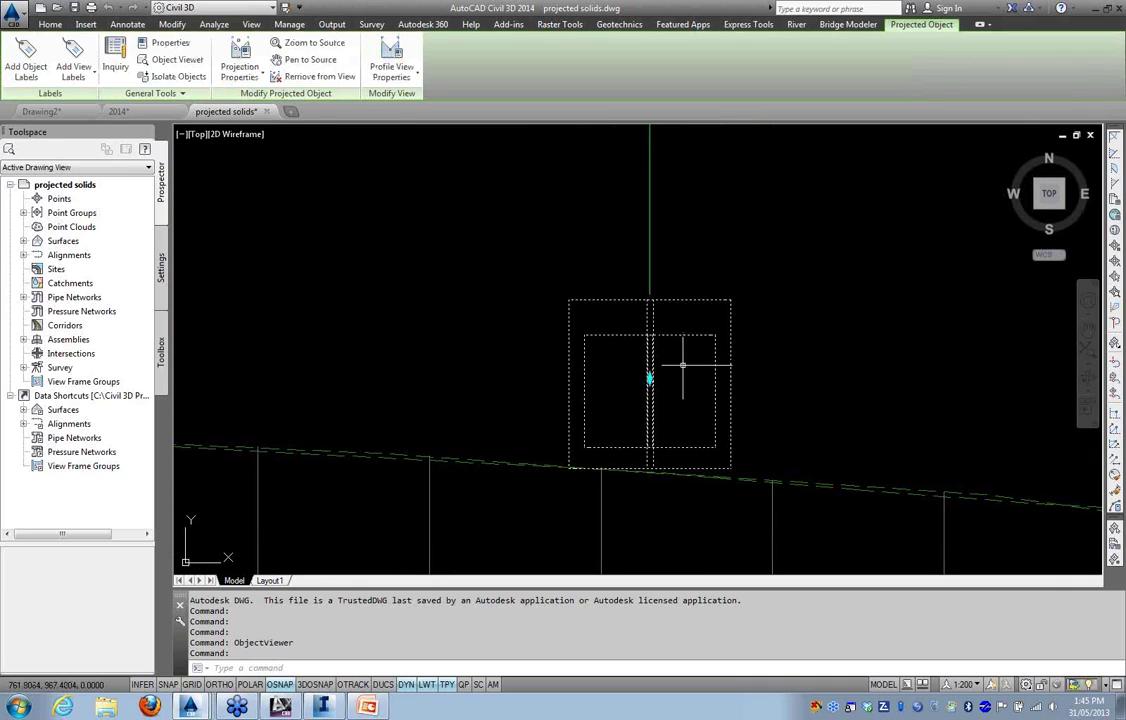
{"action": "scroll", "coordinate": [590, 362], "scroll_direction": "down", "scroll_amount": 2}
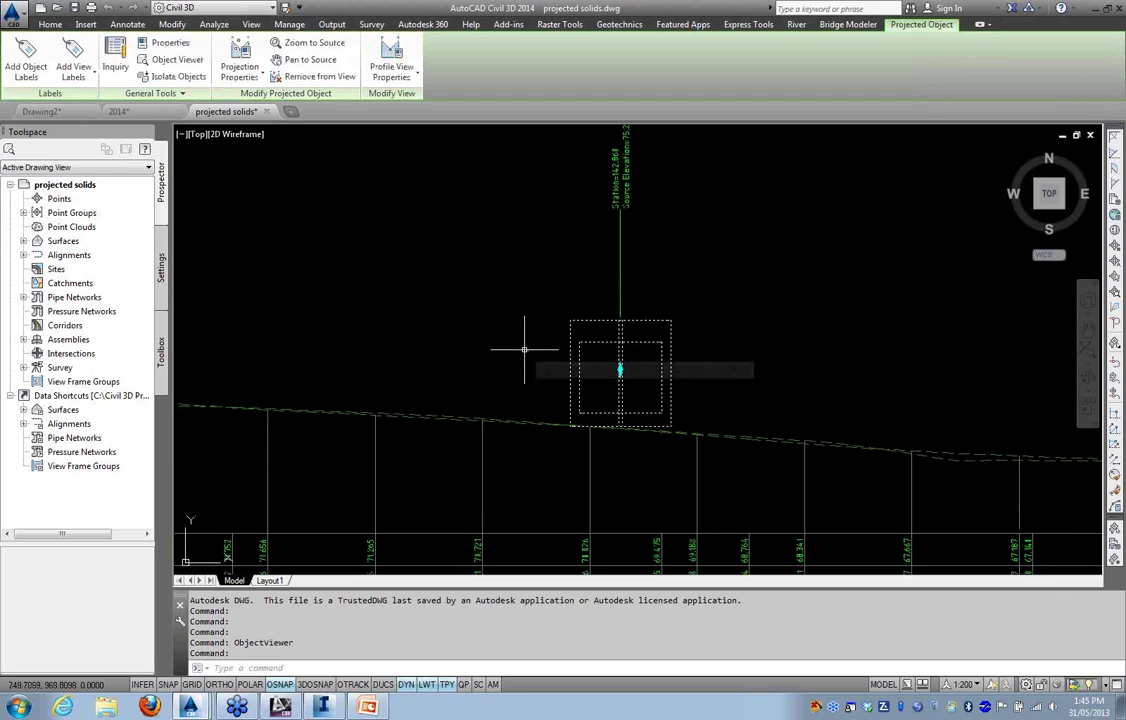
{"action": "scroll", "coordinate": [510, 351], "scroll_direction": "down", "scroll_amount": 2}
{"action": "key", "text": "Escape"}
Check the section view layout and find which sample line crosses the circular solid in plan
{"action": "scroll", "coordinate": [497, 350], "scroll_direction": "down", "scroll_amount": 2}
{"action": "scroll", "coordinate": [494, 350], "scroll_direction": "down", "scroll_amount": 4}
{"action": "middle_click_drag", "start_coordinate": [461, 346], "coordinate": [568, 483]}
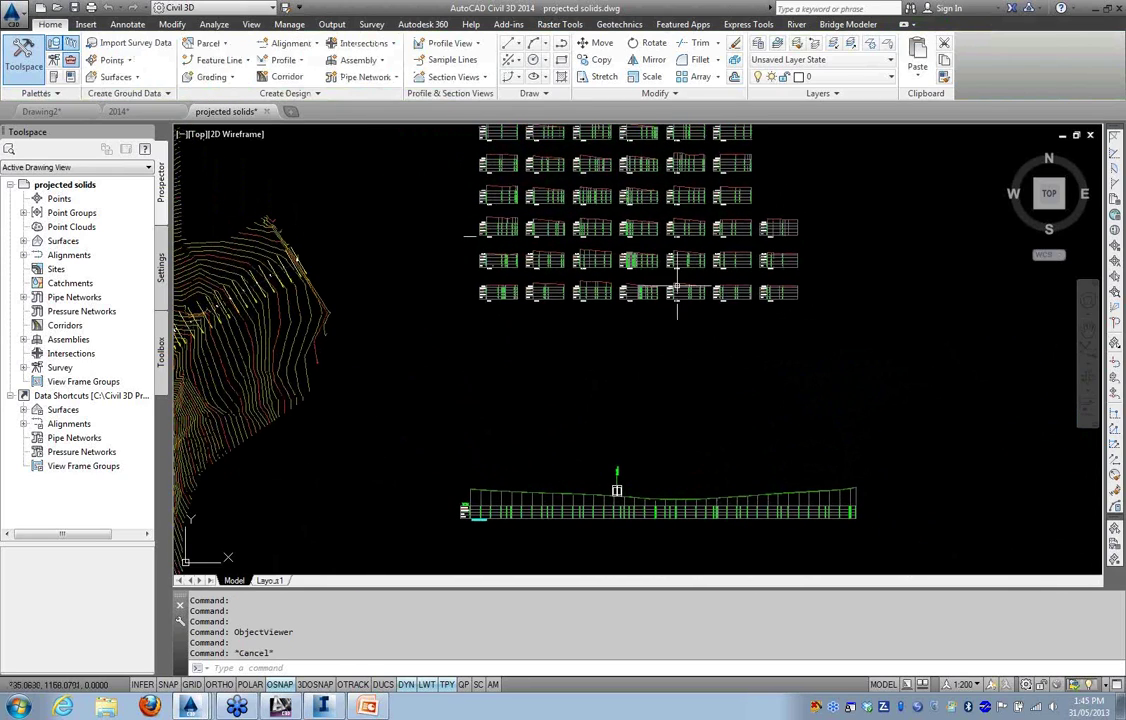
{"action": "mouse_move", "coordinate": [500, 377]}
{"action": "middle_mouse_down"}
{"action": "mouse_move", "coordinate": [585, 448]}
{"action": "mouse_move", "coordinate": [596, 428]}
{"action": "mouse_move", "coordinate": [641, 428]}
{"action": "middle_mouse_up"}
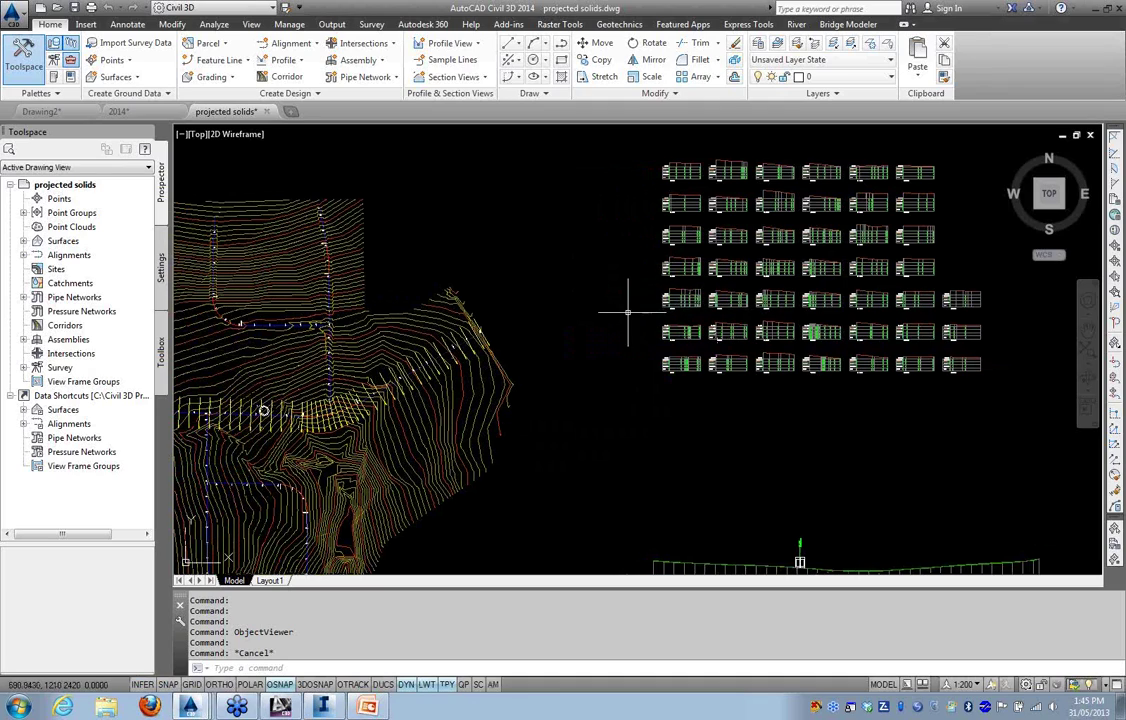
{"action": "scroll", "coordinate": [255, 425], "scroll_direction": "up", "scroll_amount": 10}
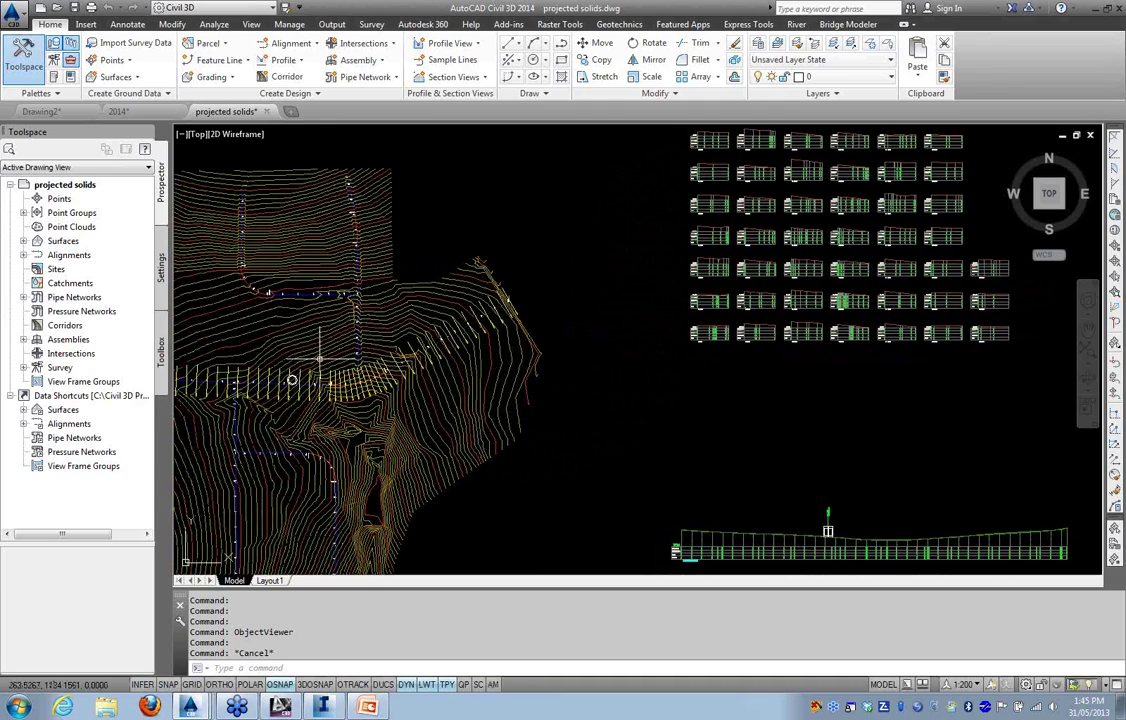
{"action": "scroll", "coordinate": [244, 463], "scroll_direction": "down", "scroll_amount": 3}
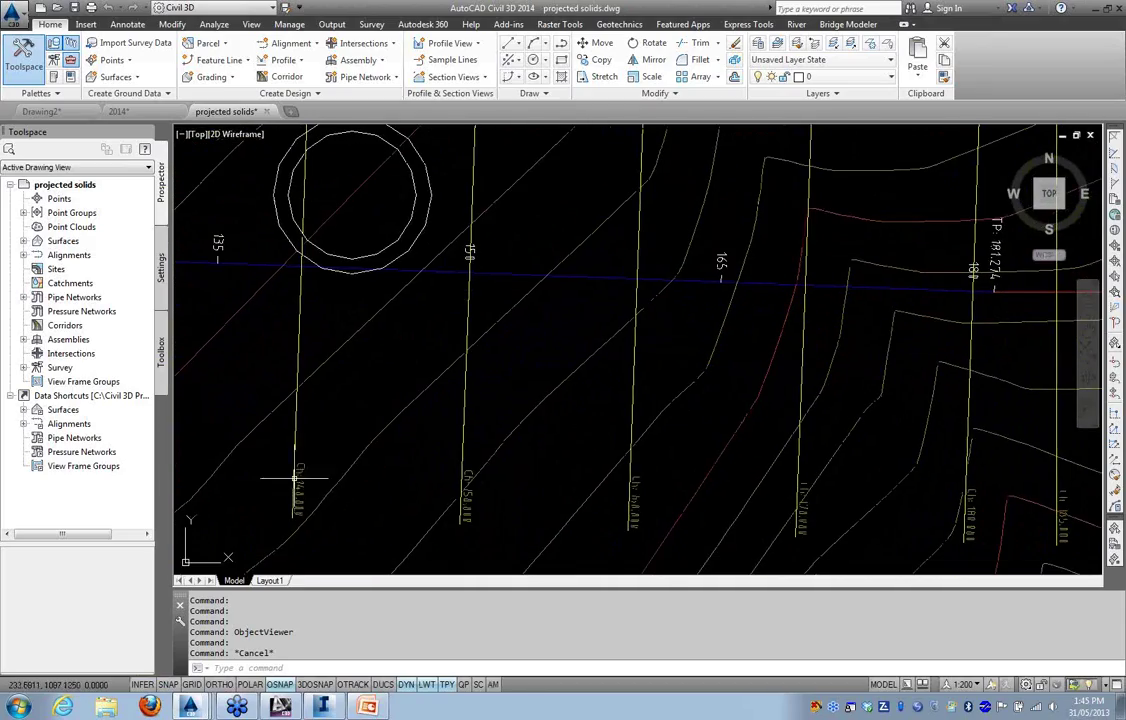
{"action": "scroll", "coordinate": [271, 472], "scroll_direction": "down", "scroll_amount": 5}
{"action": "scroll", "coordinate": [465, 418], "scroll_direction": "down", "scroll_amount": 6}
Select the section view at CH: 140.000 in the section view group
{"action": "middle_click_drag", "start_coordinate": [744, 385], "coordinate": [342, 402]}
{"action": "middle_click_drag", "start_coordinate": [490, 367], "coordinate": [221, 422]}
{"action": "scroll", "coordinate": [580, 392], "scroll_direction": "up", "scroll_amount": 6}
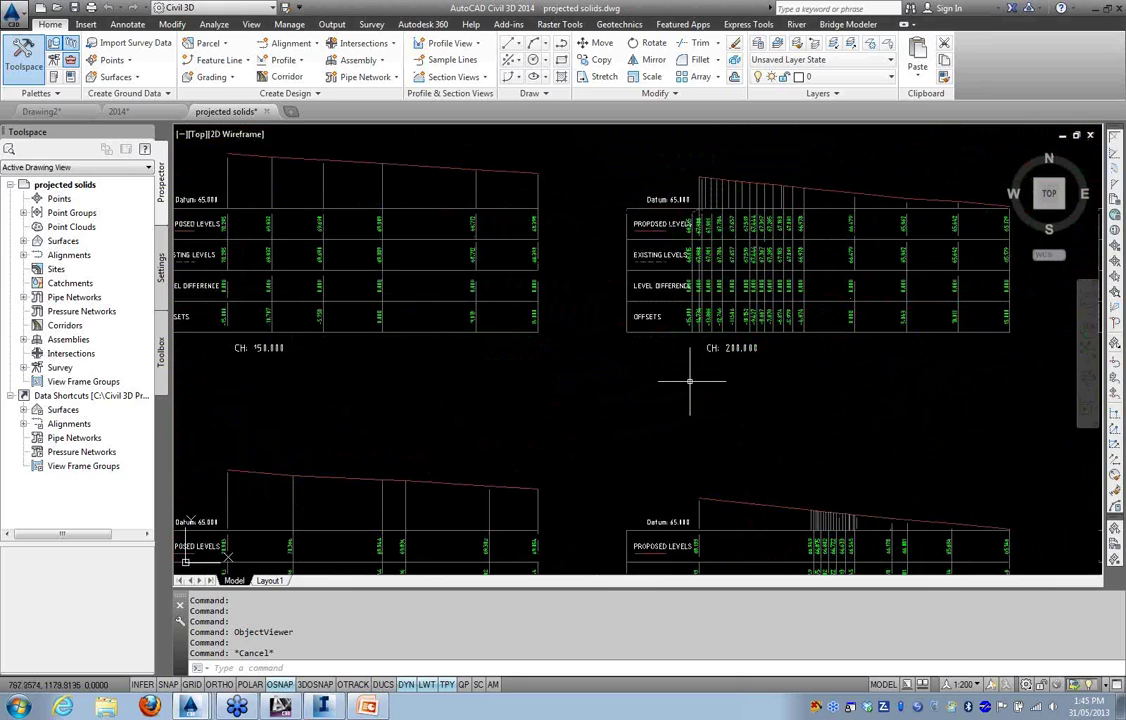
{"action": "mouse_move", "coordinate": [432, 377]}
{"action": "middle_mouse_down"}
{"action": "mouse_move", "coordinate": [604, 262]}
{"action": "mouse_move", "coordinate": [611, 244]}
{"action": "middle_mouse_up"}
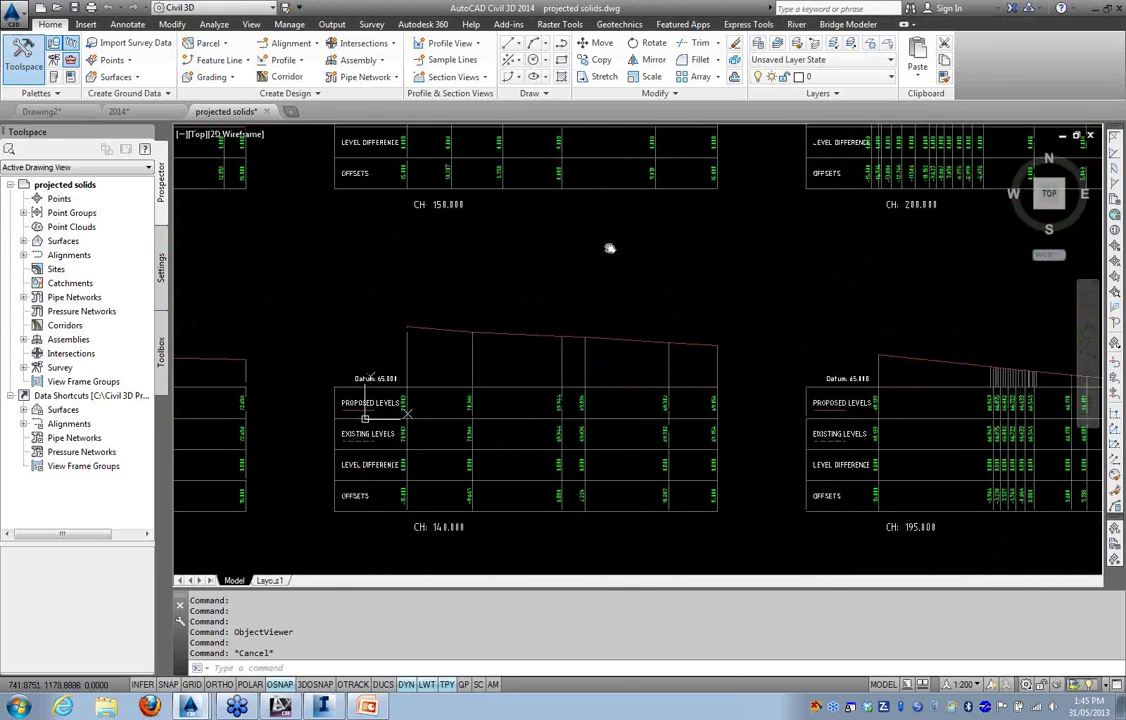
{"action": "left_click", "coordinate": [440, 387]}
{"action": "scroll", "coordinate": [430, 430], "scroll_direction": "down", "scroll_amount": 3}
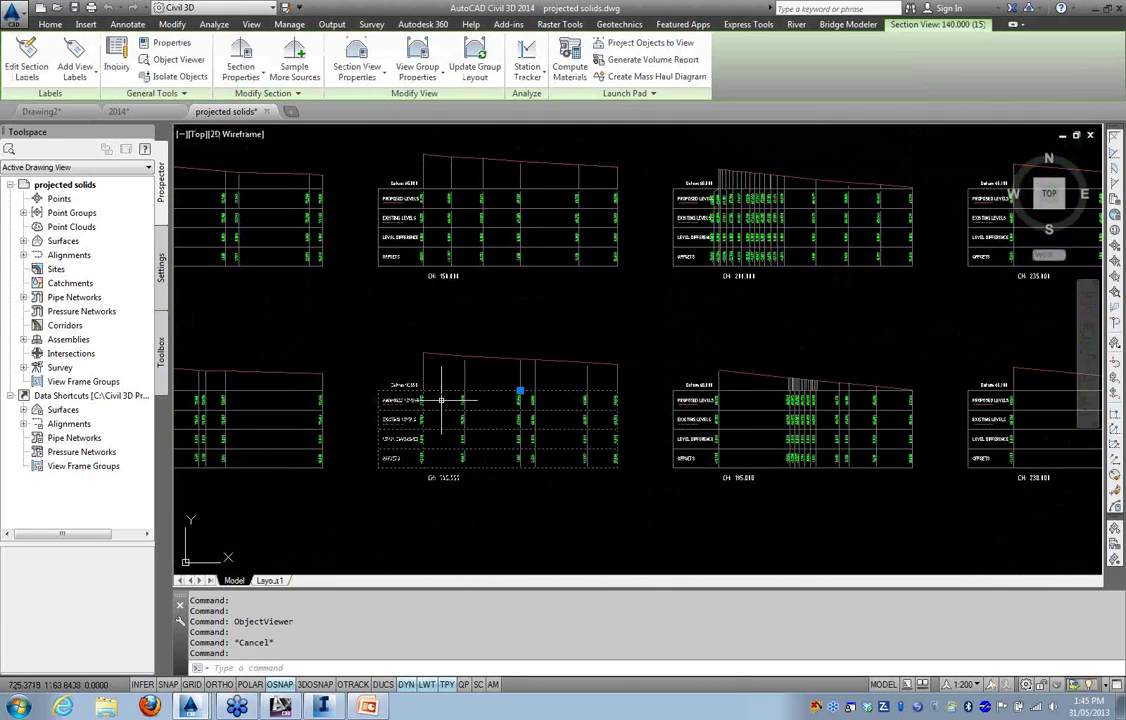
{"action": "scroll", "coordinate": [430, 430], "scroll_direction": "down", "scroll_amount": 2}
{"action": "scroll", "coordinate": [653, 444], "scroll_direction": "down", "scroll_amount": 2}
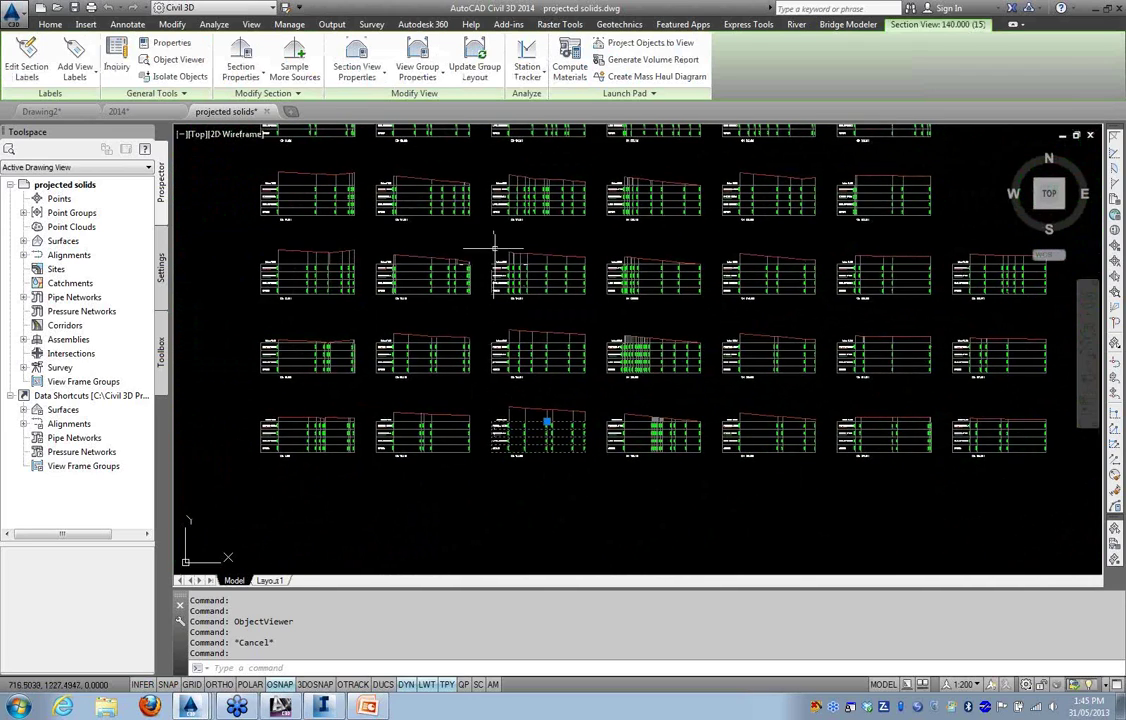
Start projecting objects to the selected section view and choose the circular solid in plan as the source object
{"action": "left_click", "coordinate": [632, 47]}
{"action": "scroll", "coordinate": [335, 314], "scroll_direction": "down", "scroll_amount": 6}
{"action": "middle_click_drag", "start_coordinate": [277, 363], "coordinate": [550, 255]}
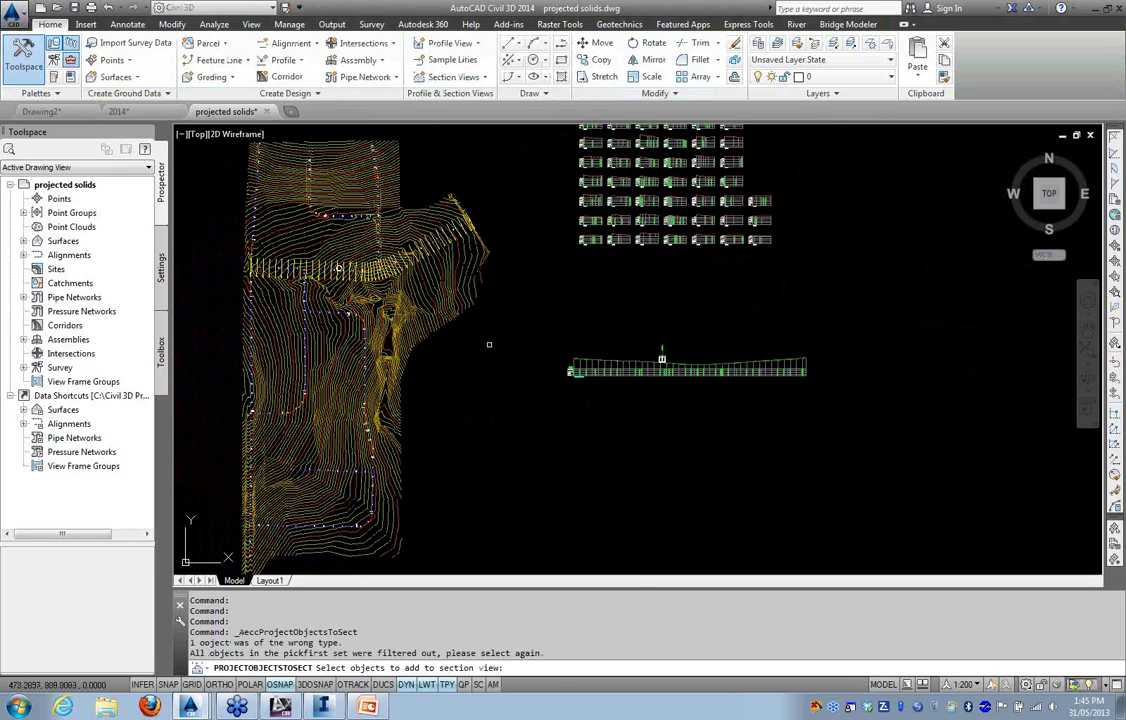
{"action": "scroll", "coordinate": [330, 270], "scroll_direction": "up", "scroll_amount": 6}
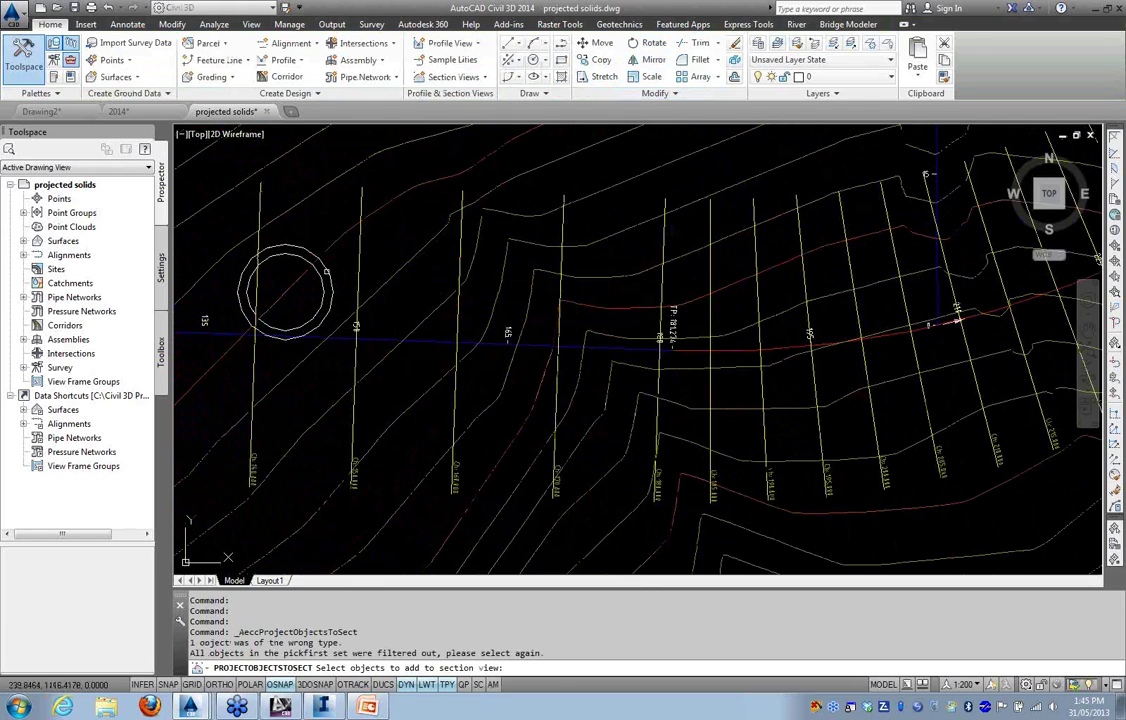
{"action": "left_click", "coordinate": [317, 272]}
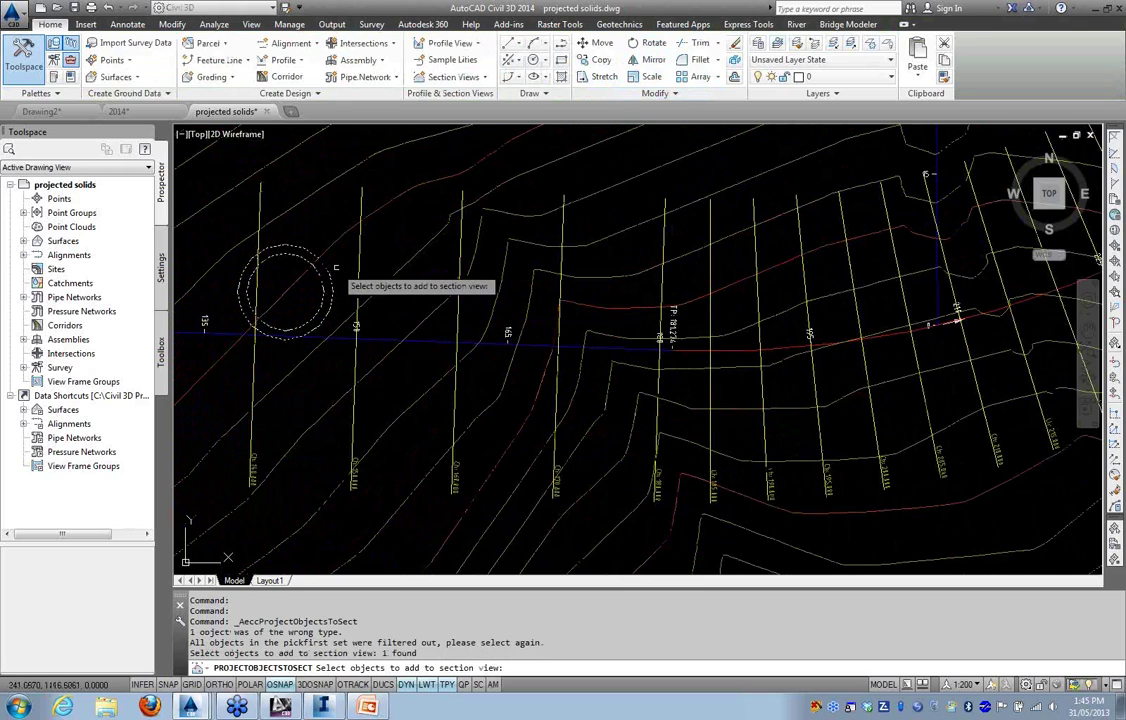
{"action": "key", "text": "Return"}
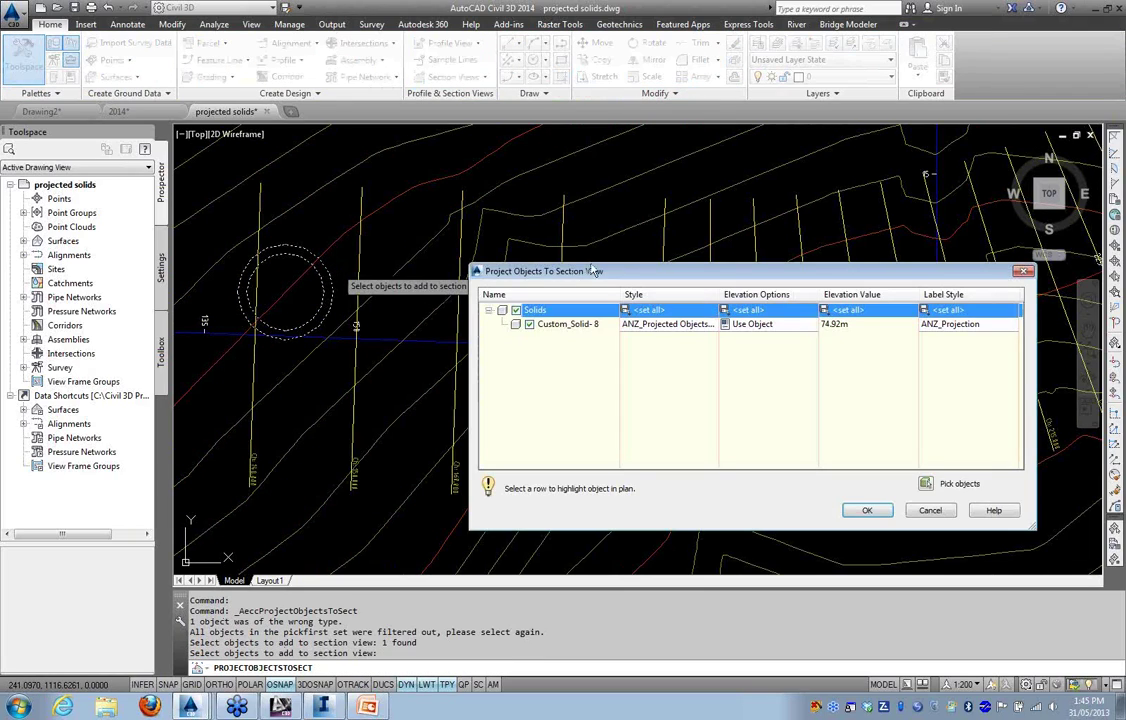
Review the solid's section settings in projection style ANZ_Projected Objects (No Vertex Points) and project the solid with that style
{"action": "left_click_drag", "start_coordinate": [630, 276], "coordinate": [405, 231]}
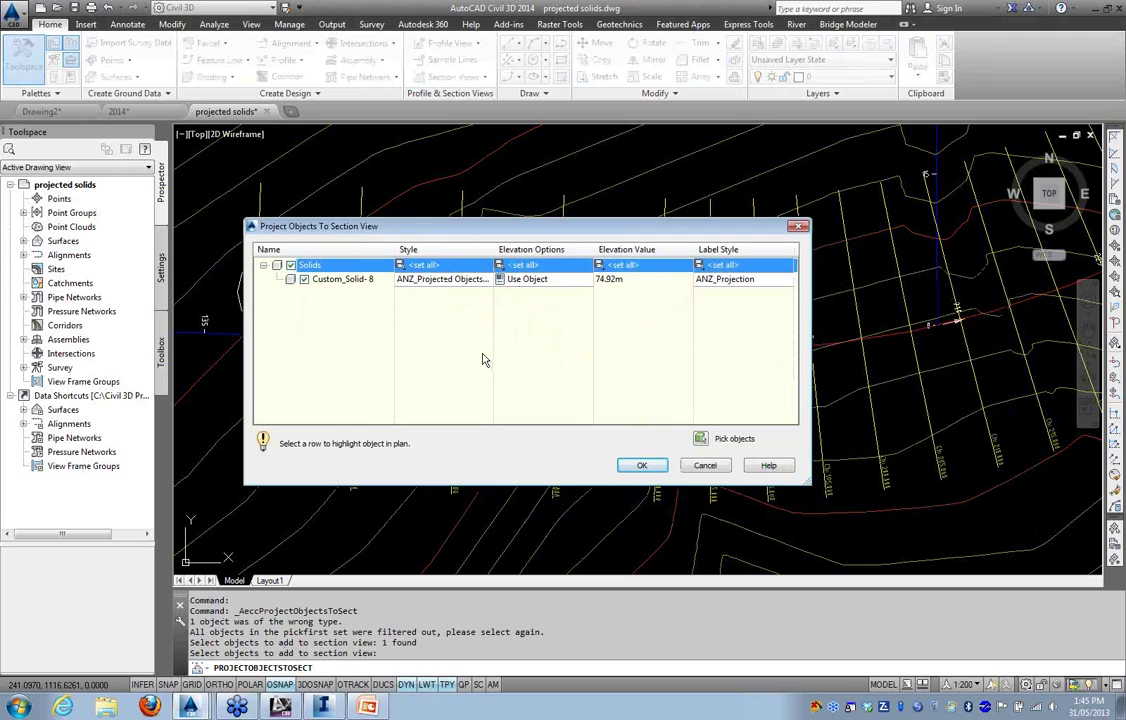
{"action": "left_click", "coordinate": [478, 282]}
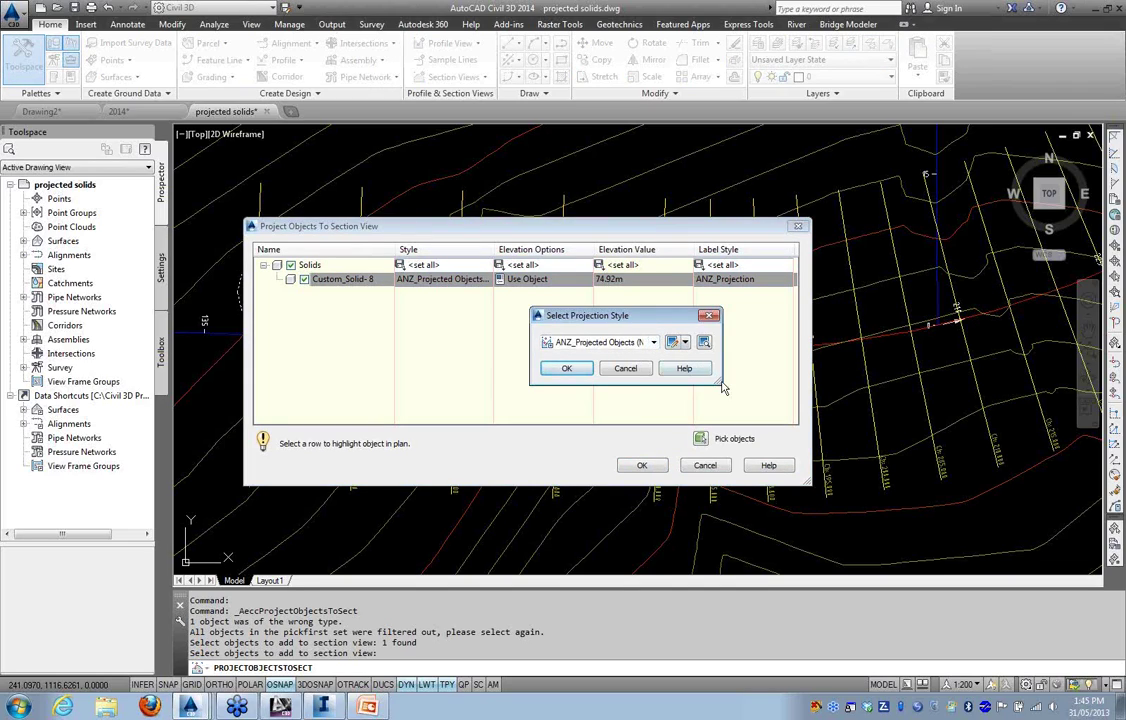
{"action": "left_click_drag", "start_coordinate": [718, 380], "coordinate": [784, 383]}
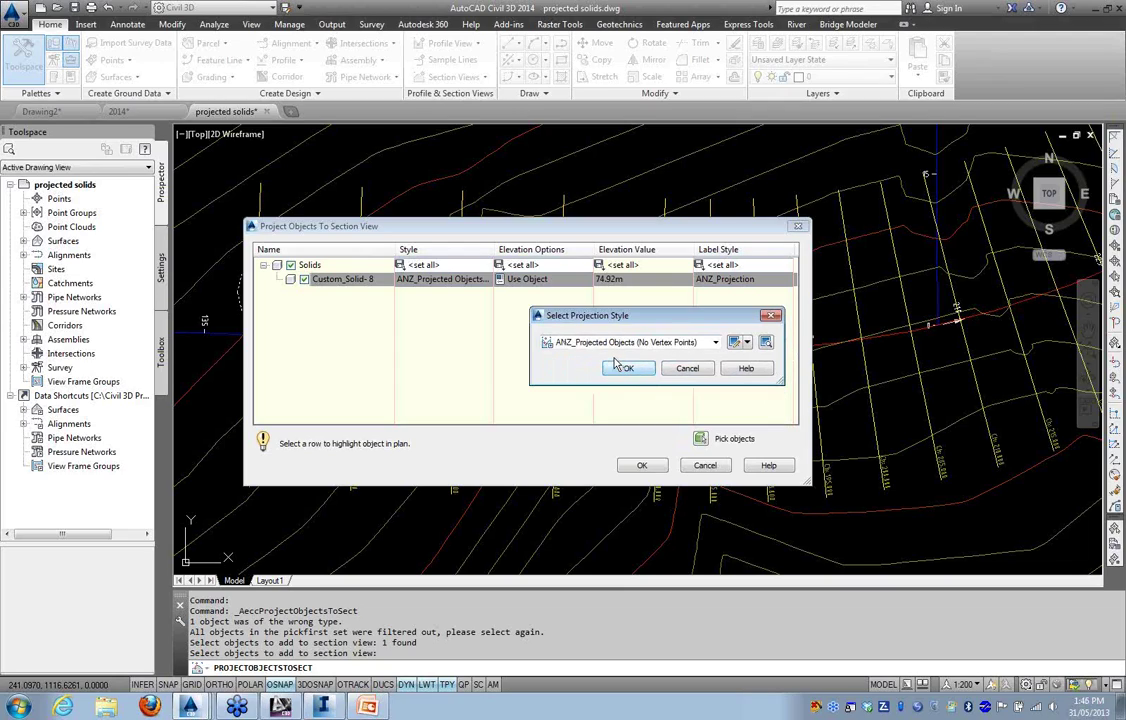
{"action": "left_click", "coordinate": [734, 344]}
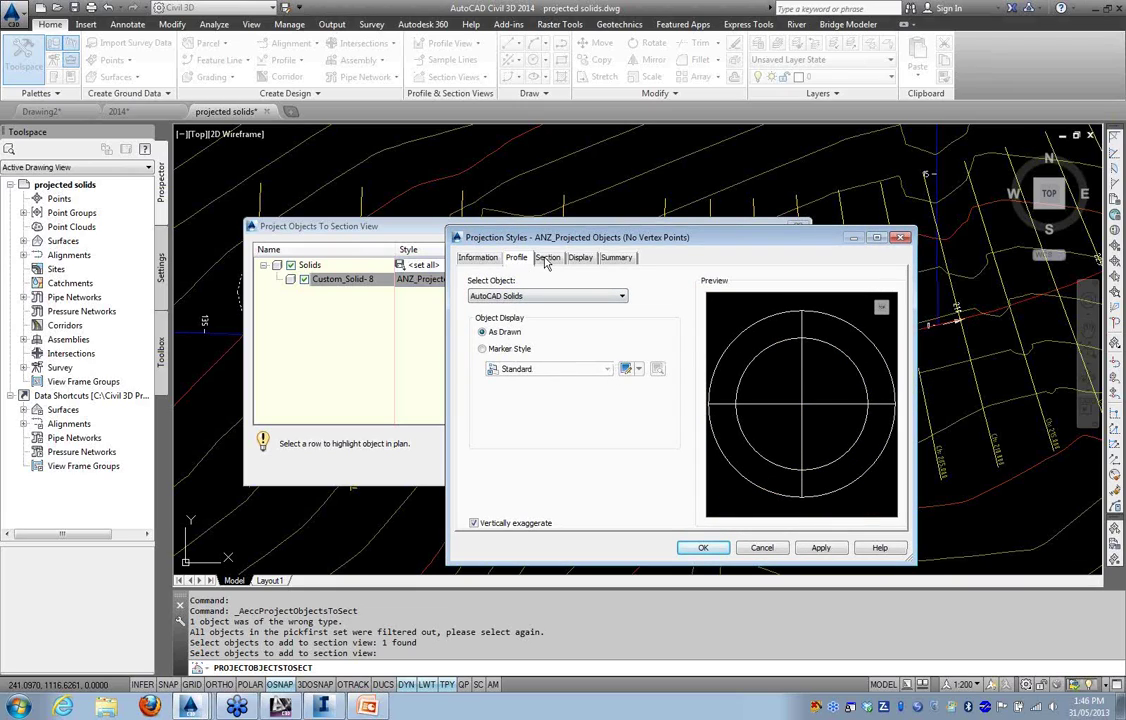
{"action": "left_click", "coordinate": [546, 259]}
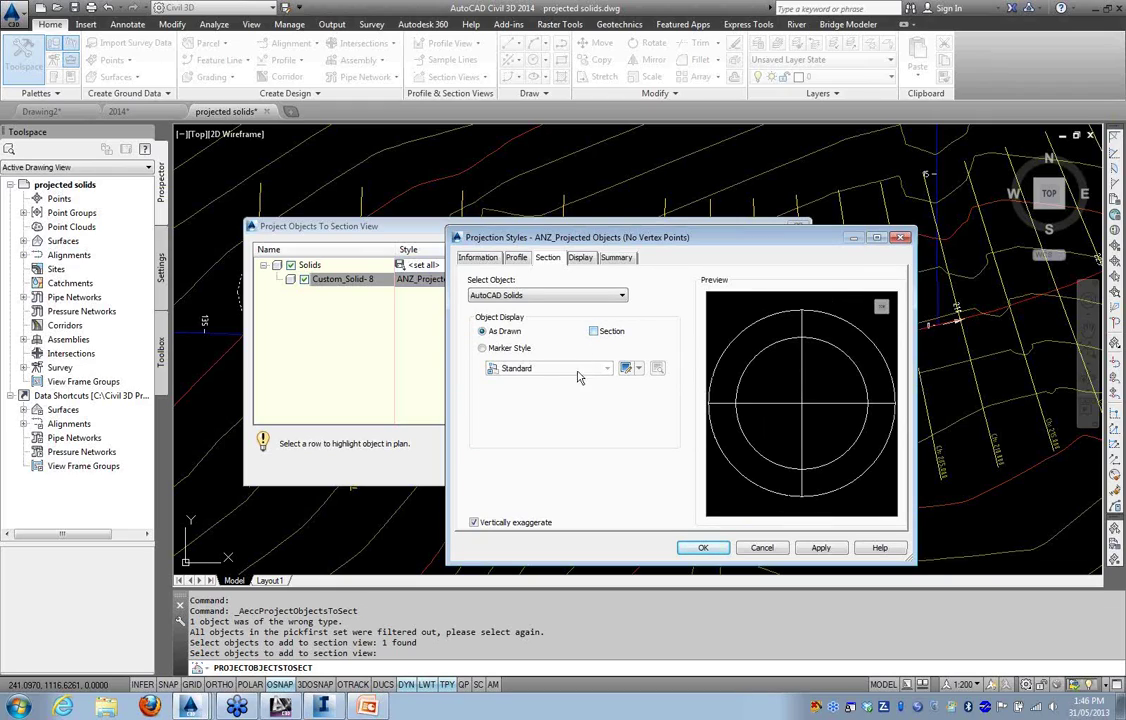
{"action": "left_click", "coordinate": [698, 548]}
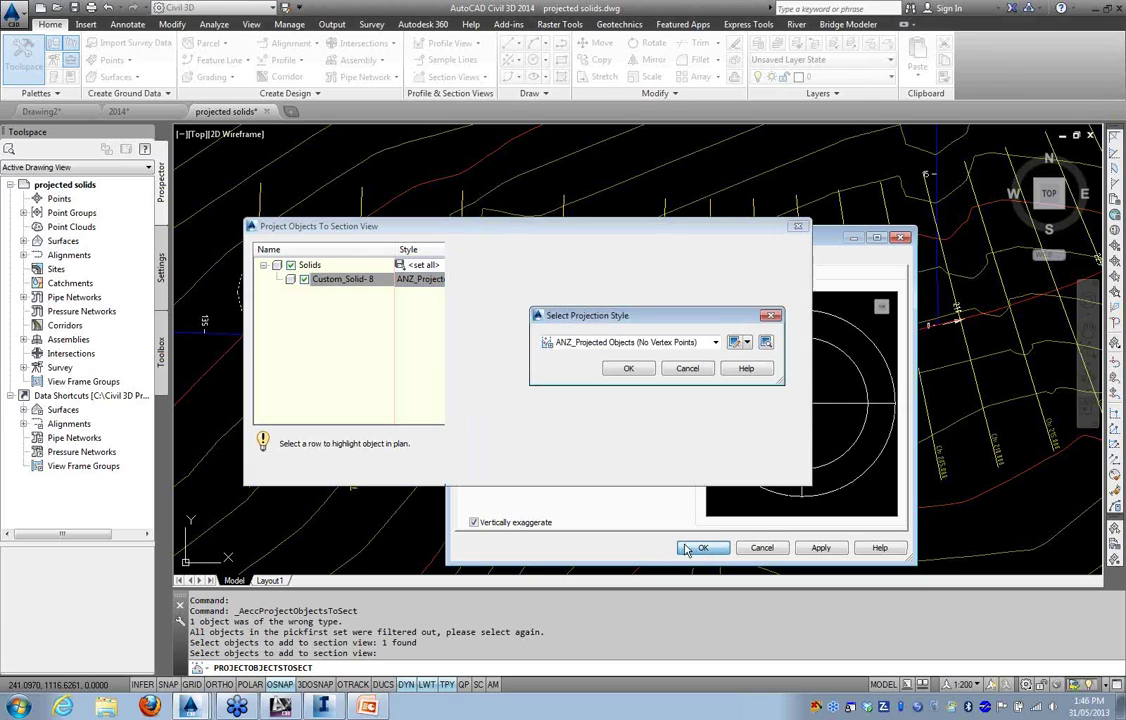
{"action": "left_click", "coordinate": [618, 370]}
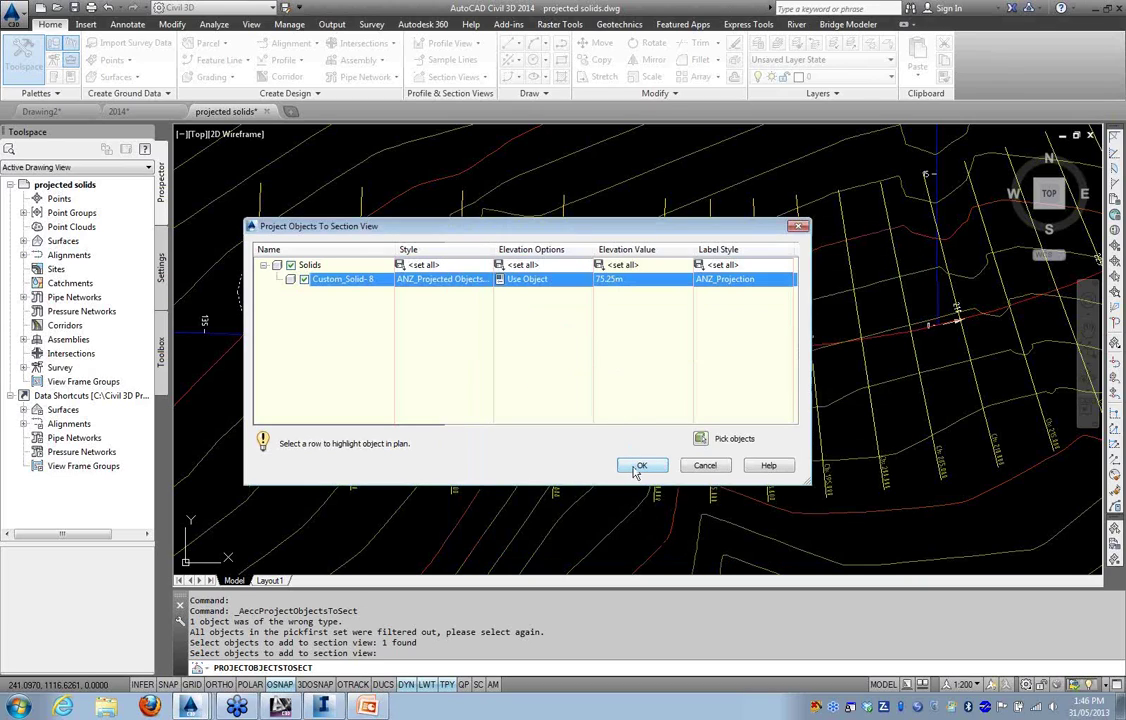
{"action": "left_click", "coordinate": [640, 467]}
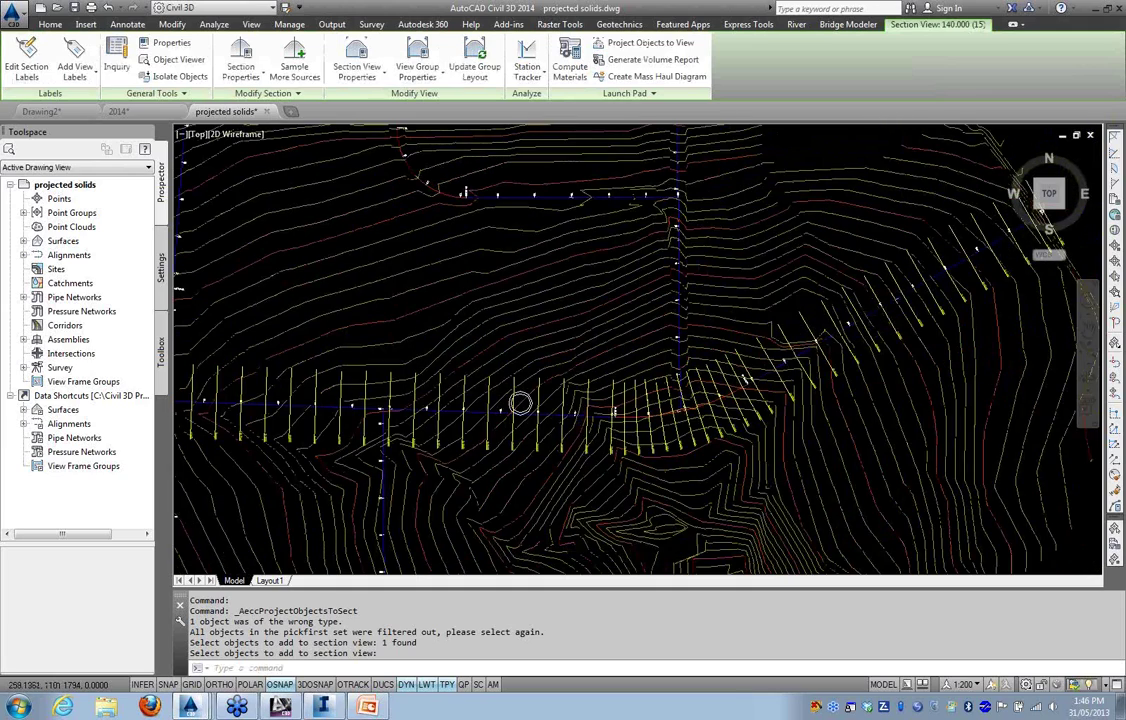
Examine the solid projected in the CH: 140.000 section view and compare it with the one in the profile view
{"action": "scroll", "coordinate": [575, 435], "scroll_direction": "down", "scroll_amount": 4}
{"action": "middle_click_drag", "start_coordinate": [616, 450], "coordinate": [309, 435]}
{"action": "scroll", "coordinate": [726, 353], "scroll_direction": "up", "scroll_amount": 6}
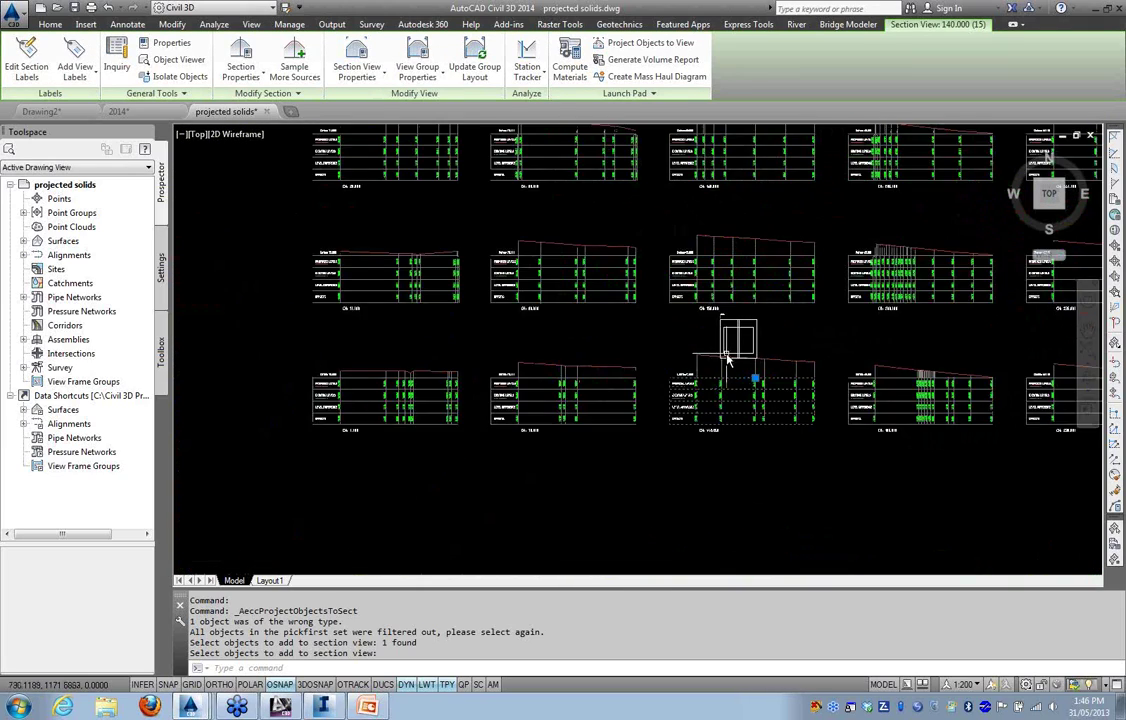
{"action": "scroll", "coordinate": [726, 352], "scroll_direction": "up", "scroll_amount": 2}
{"action": "key", "text": "Escape"}
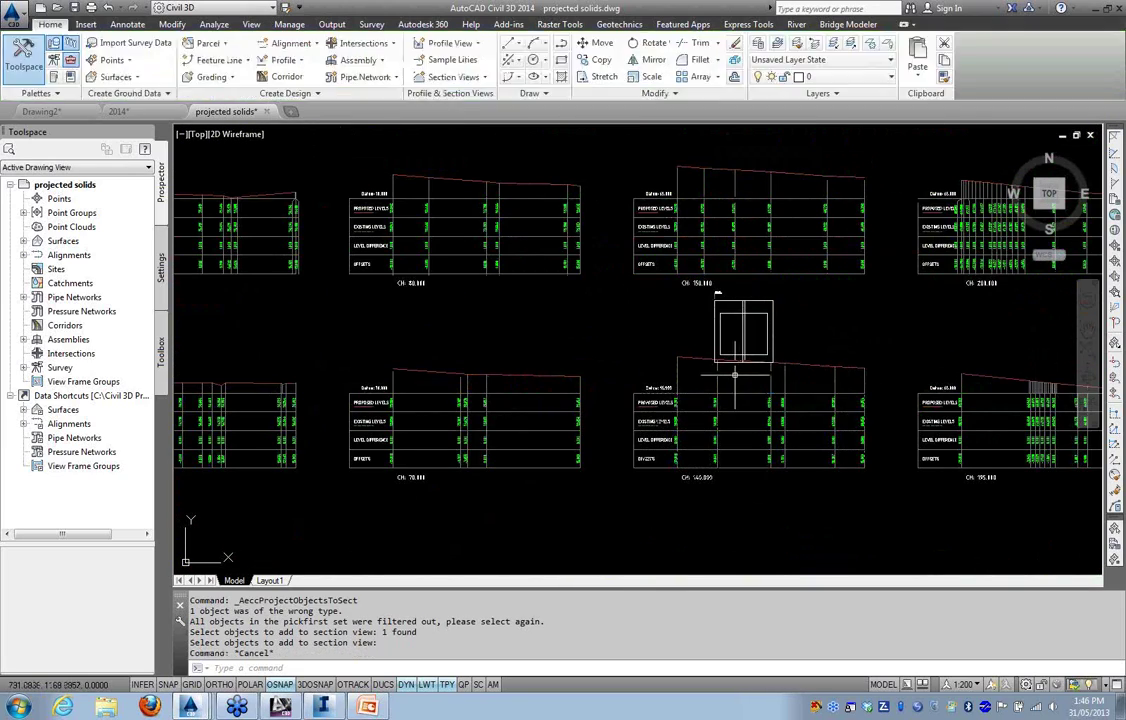
{"action": "scroll", "coordinate": [742, 332], "scroll_direction": "up", "scroll_amount": 4}
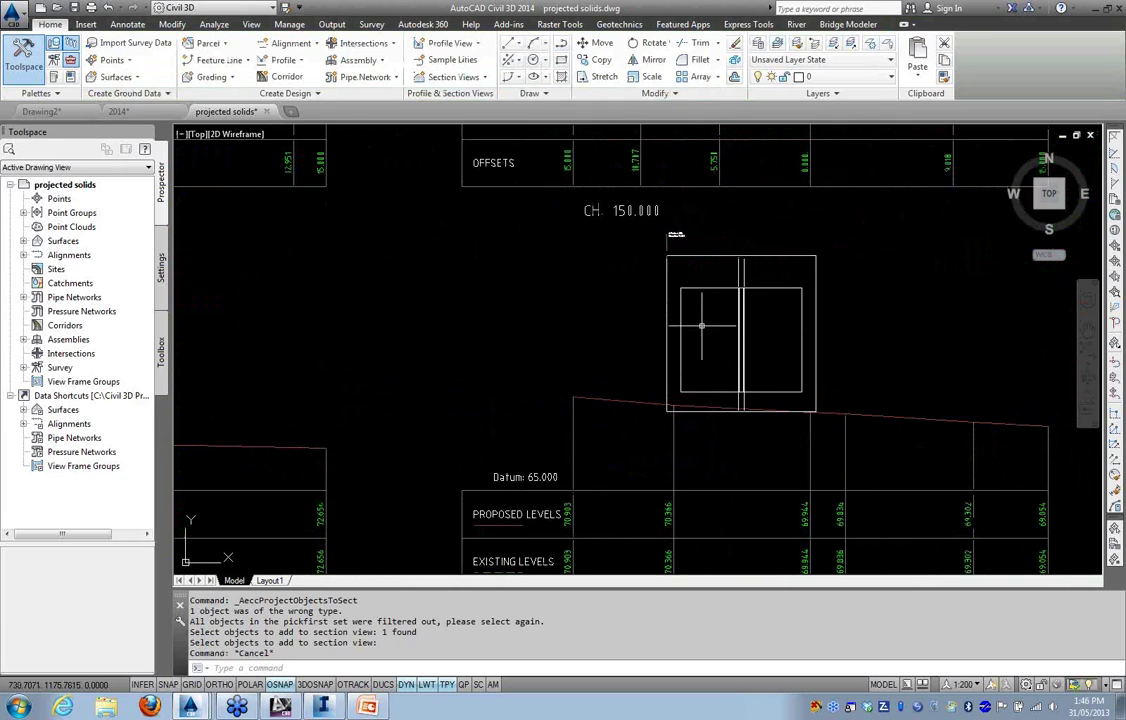
{"action": "scroll", "coordinate": [587, 387], "scroll_direction": "down", "scroll_amount": 6}
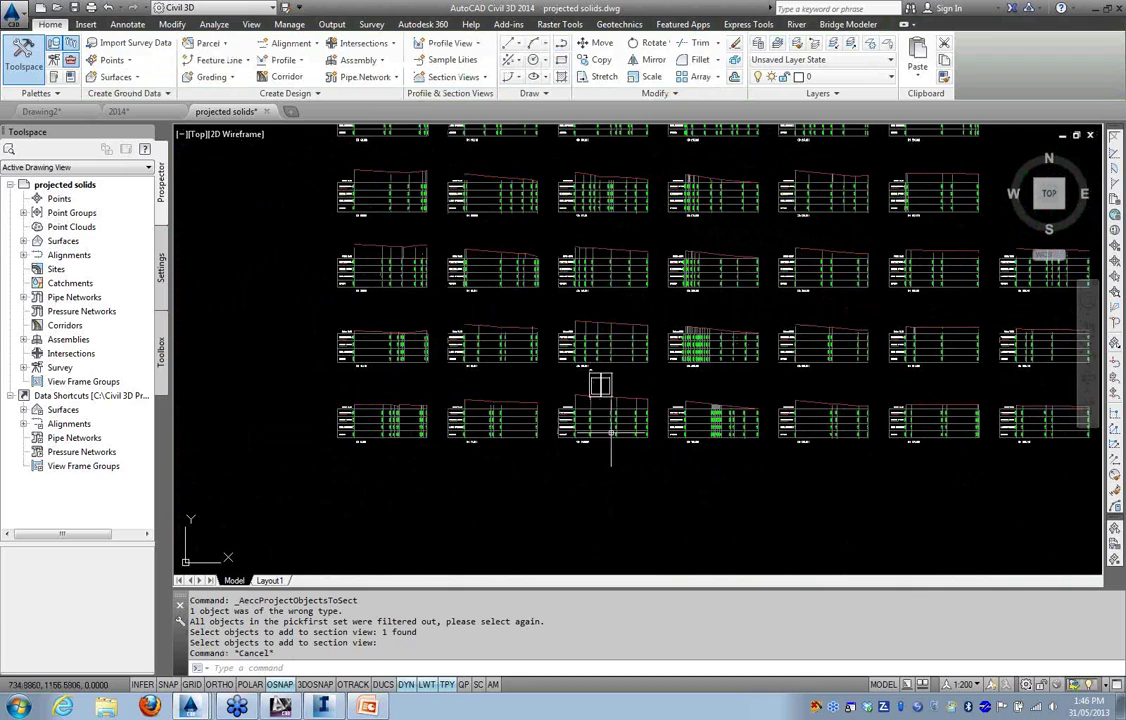
{"action": "middle_click_drag", "start_coordinate": [547, 459], "coordinate": [636, 264]}
{"action": "scroll", "coordinate": [600, 395], "scroll_direction": "down", "scroll_amount": 4}
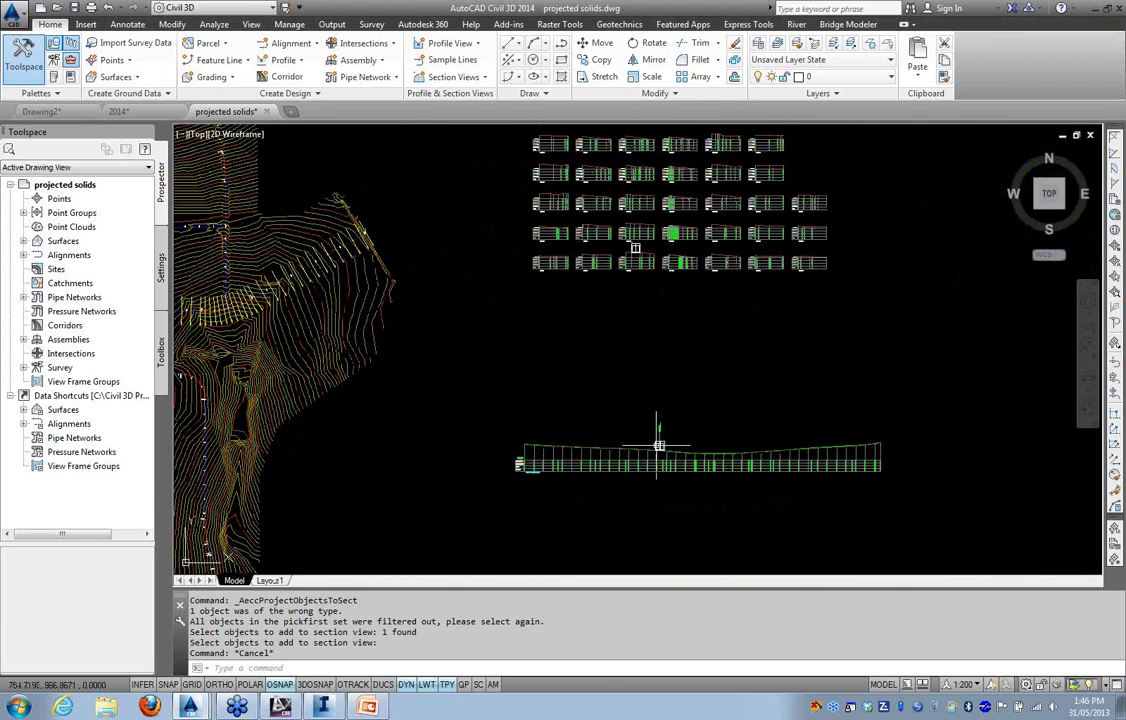
{"action": "scroll", "coordinate": [658, 442], "scroll_direction": "up", "scroll_amount": 4}
{"action": "scroll", "coordinate": [666, 359], "scroll_direction": "up", "scroll_amount": 4}
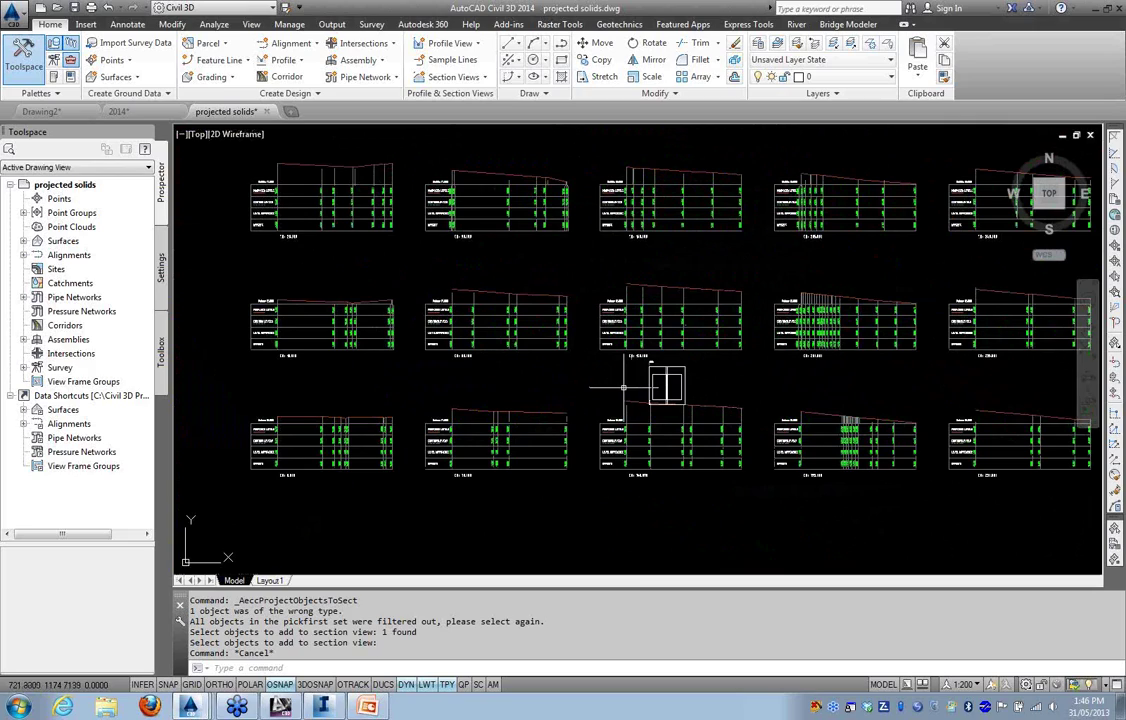
{"action": "middle_click_drag", "start_coordinate": [601, 386], "coordinate": [621, 387]}
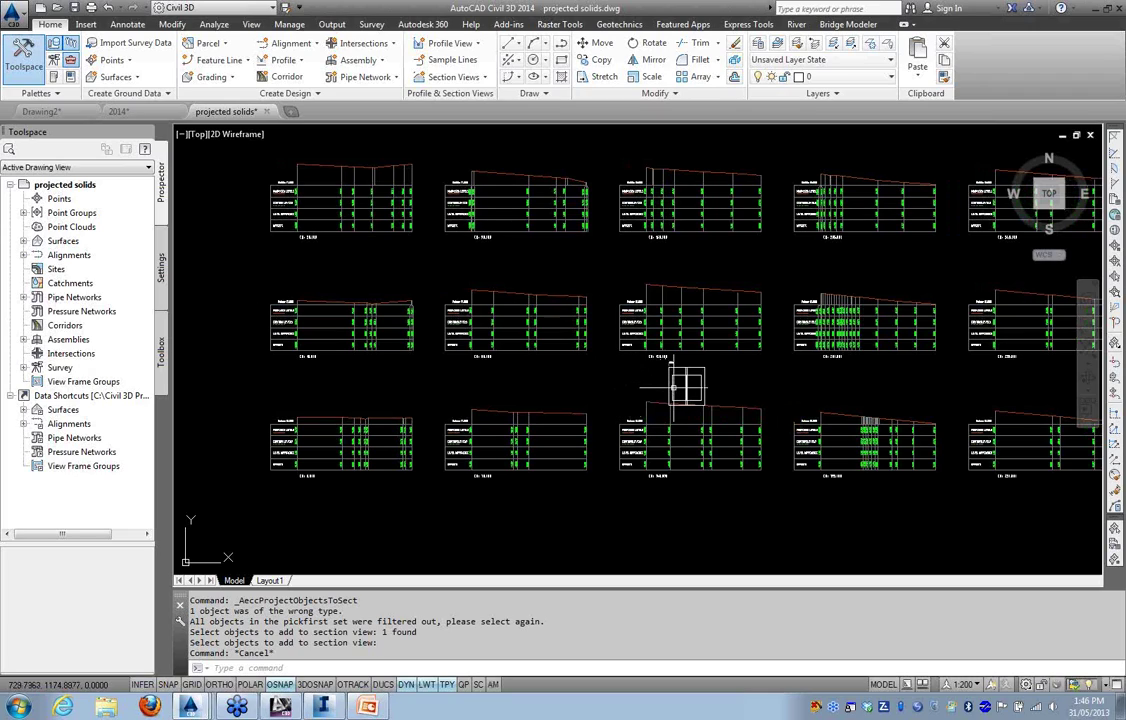
Edit the projected solid's projection style so that AutoCAD solids are shown as a section in section views
{"action": "left_click", "coordinate": [673, 375]}
{"action": "right_click", "coordinate": [587, 385]}
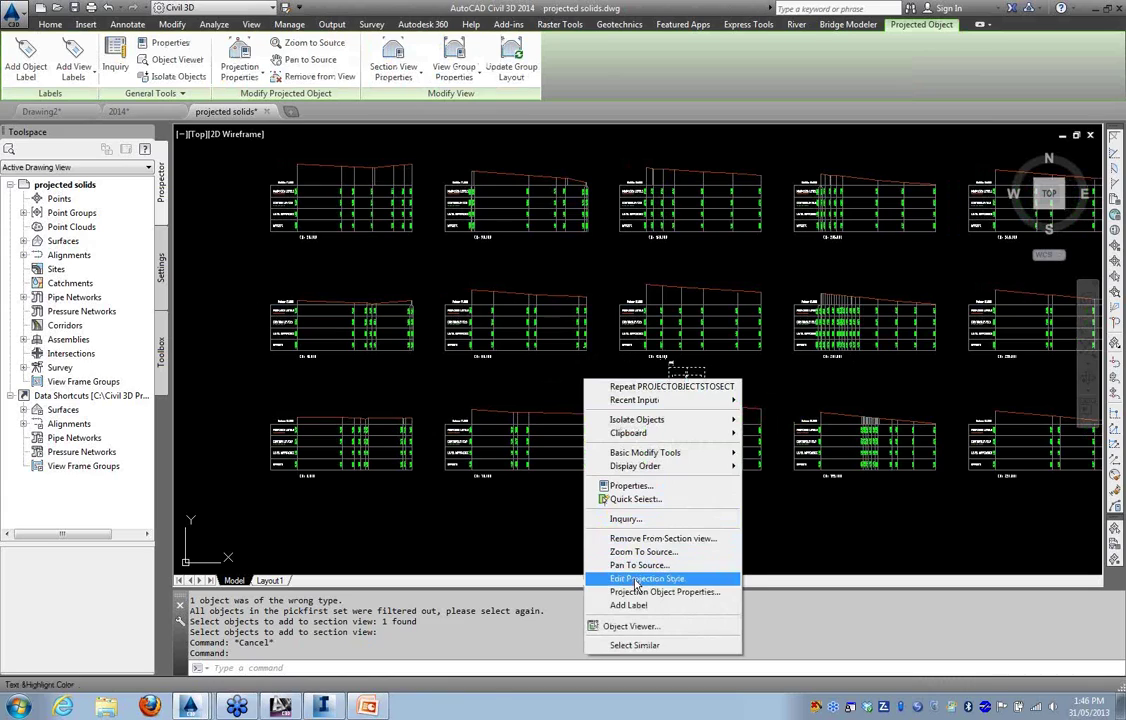
{"action": "left_click", "coordinate": [636, 580]}
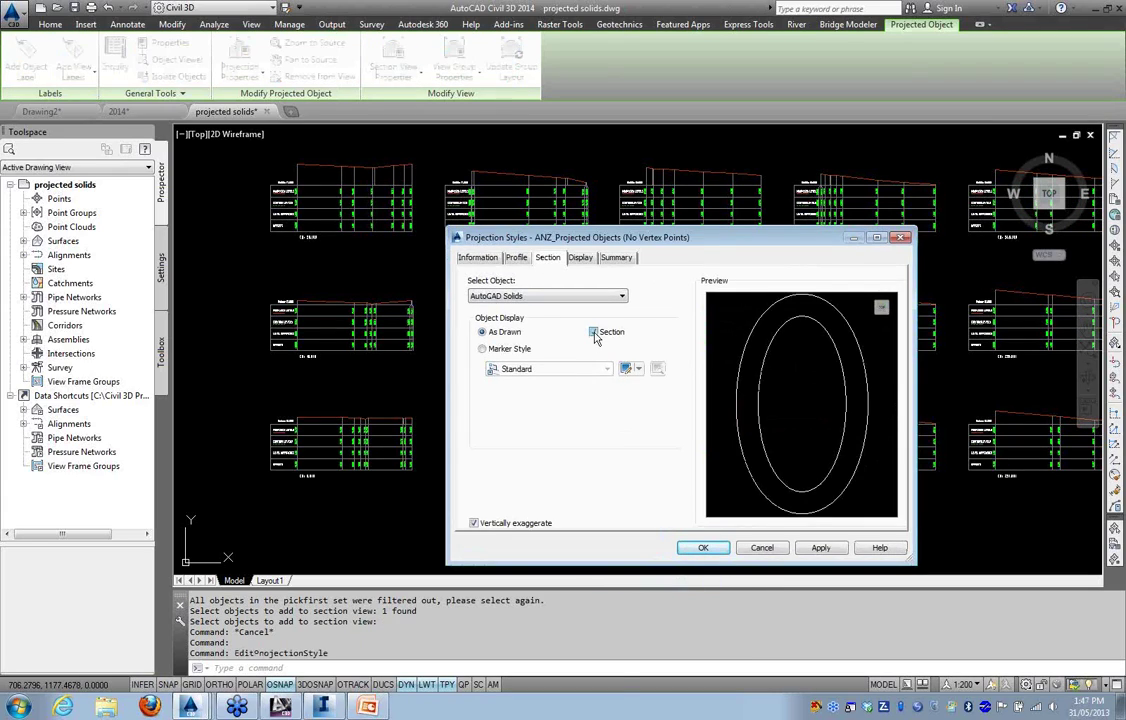
{"action": "left_click", "coordinate": [703, 547]}
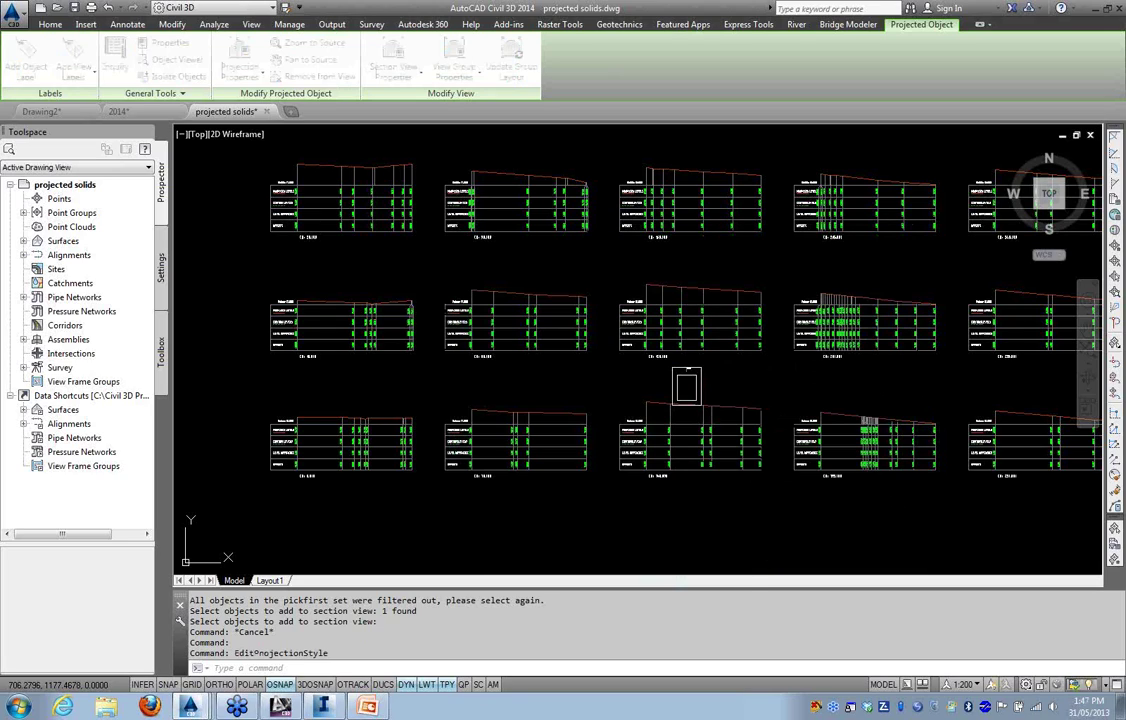
Examine how the projected solid is cut in the CH: 140.000 section view with section display on
{"action": "scroll", "coordinate": [660, 400], "scroll_direction": "up", "scroll_amount": 2}
{"action": "scroll", "coordinate": [693, 395], "scroll_direction": "up", "scroll_amount": 2}
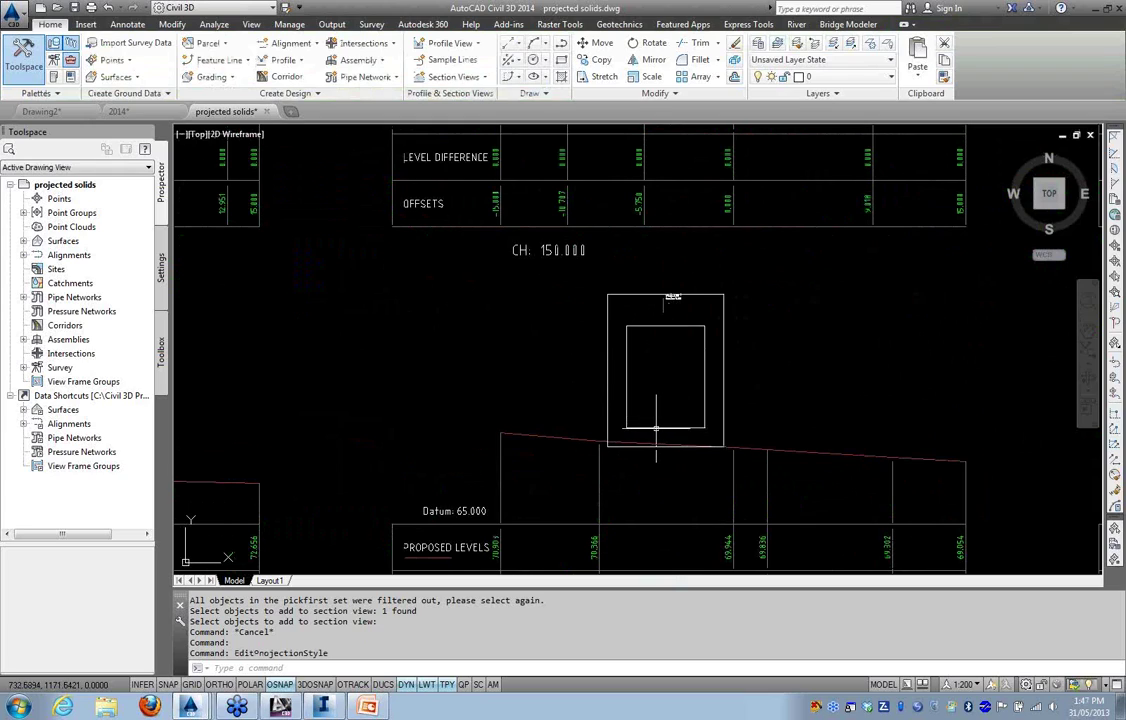
{"action": "scroll", "coordinate": [672, 390], "scroll_direction": "down", "scroll_amount": 3}
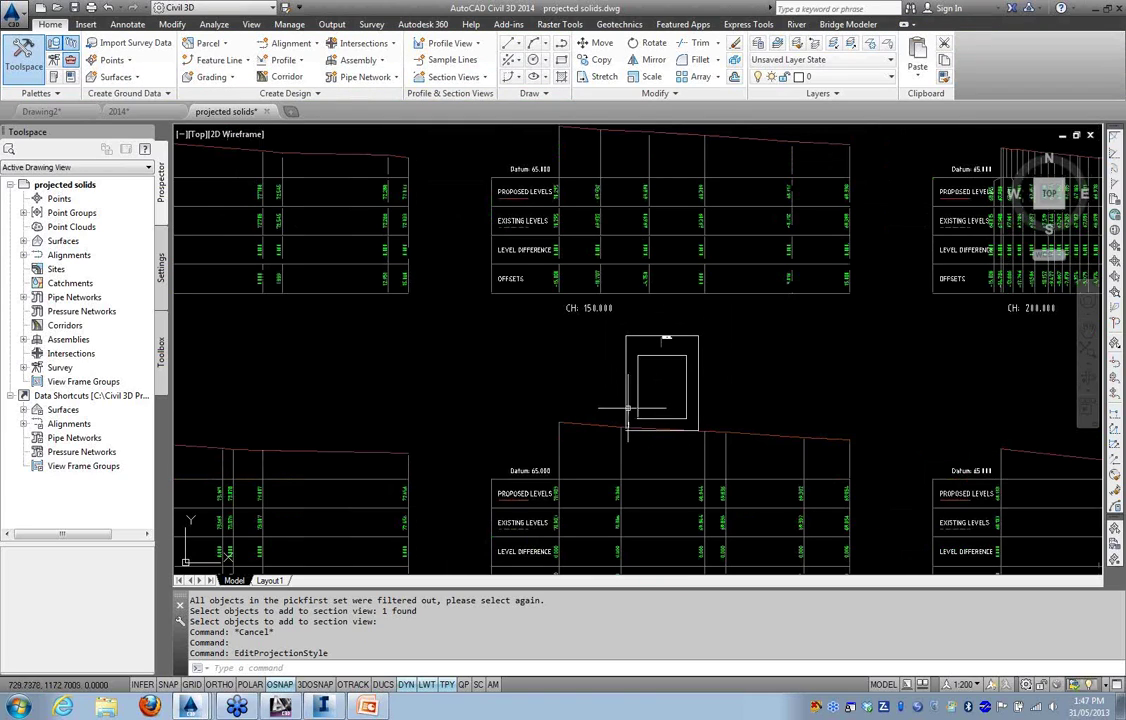
Move the circular solid in plan about 2.15 m northeast so the chainage 140 sample line crosses only its outer ring
{"action": "scroll", "coordinate": [470, 375], "scroll_direction": "down", "scroll_amount": 2}
{"action": "scroll", "coordinate": [392, 456], "scroll_direction": "down", "scroll_amount": 5}
{"action": "middle_click_drag", "start_coordinate": [334, 456], "coordinate": [700, 367]}
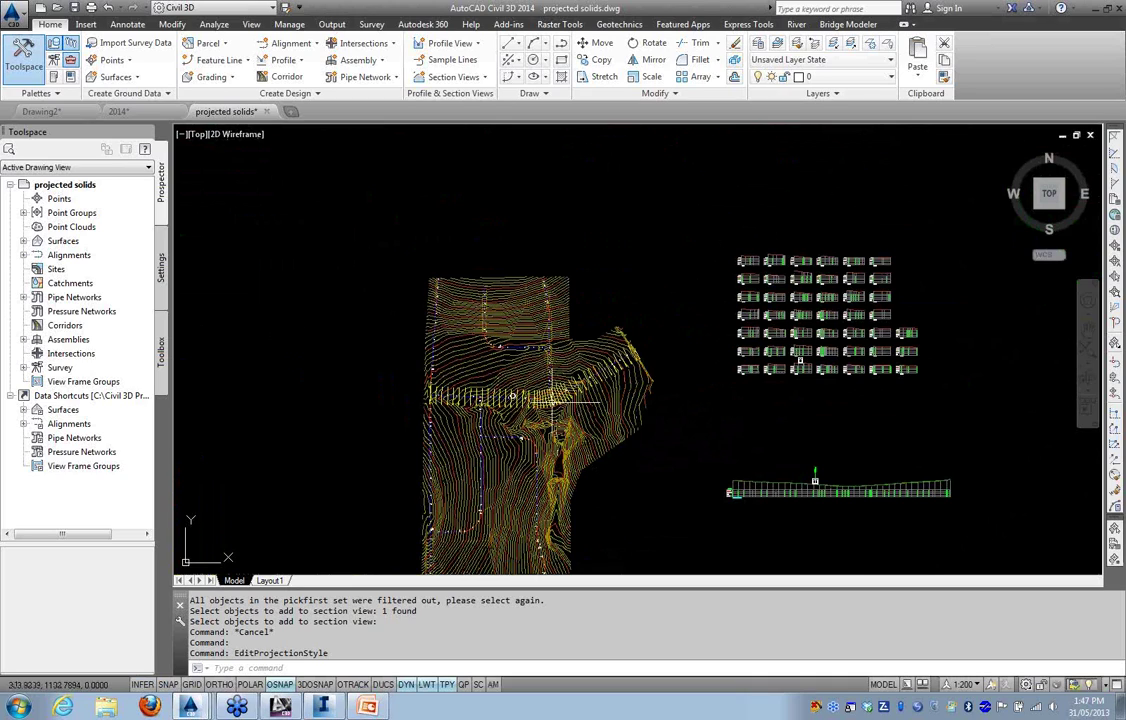
{"action": "scroll", "coordinate": [510, 393], "scroll_direction": "up", "scroll_amount": 5}
{"action": "scroll", "coordinate": [510, 392], "scroll_direction": "up", "scroll_amount": 5}
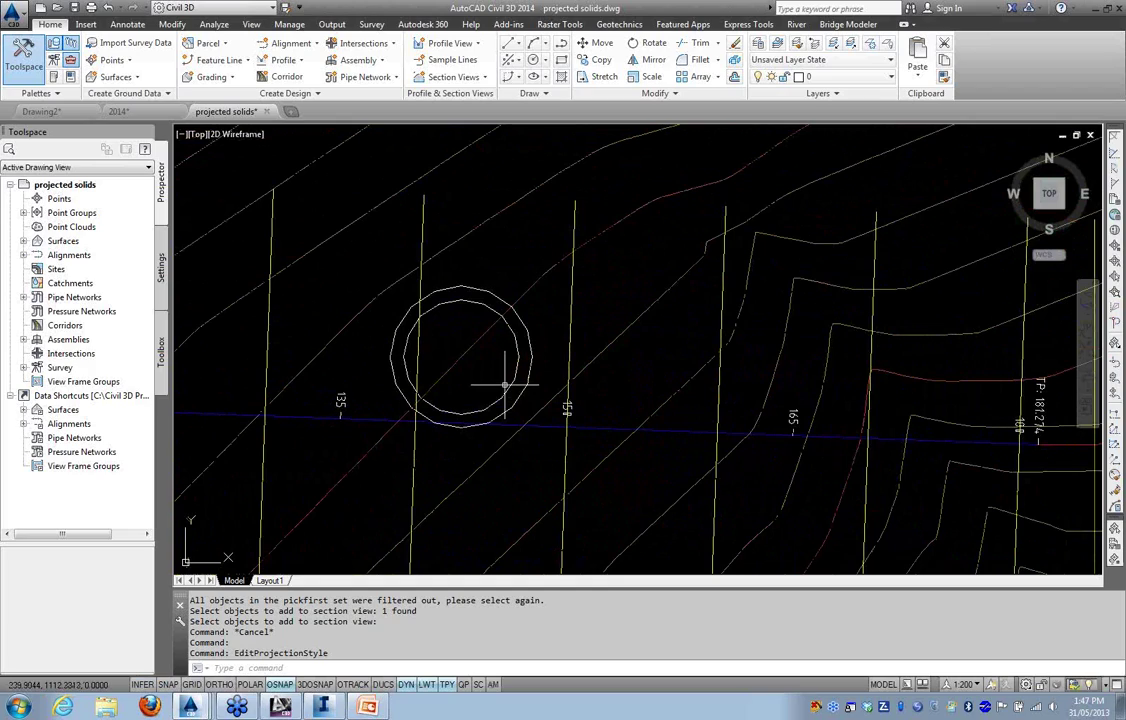
{"action": "left_click", "coordinate": [515, 377]}
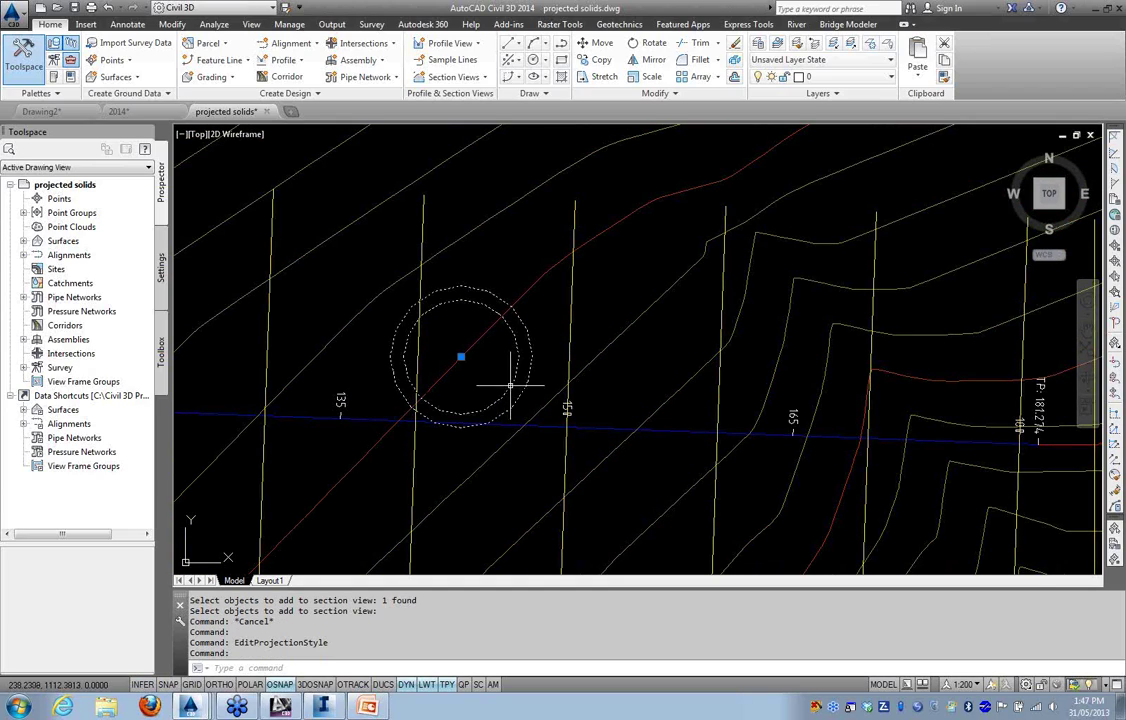
{"action": "left_click", "coordinate": [461, 356]}
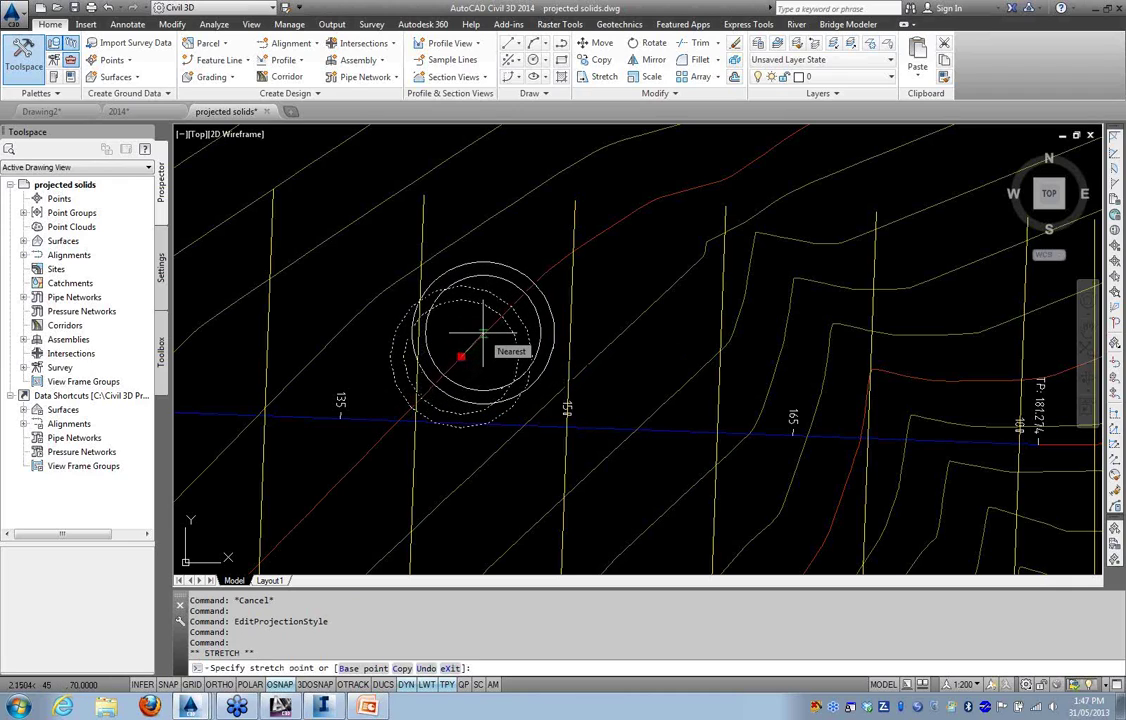
{"action": "left_click", "coordinate": [483, 333]}
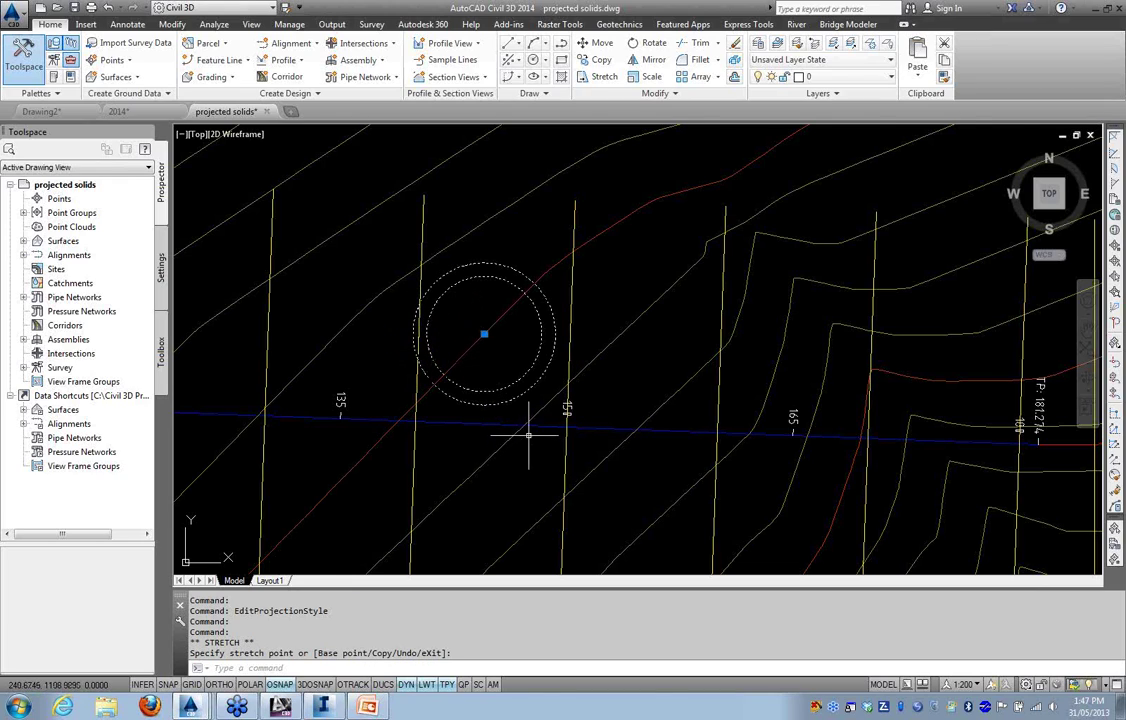
Check the solid's updated section in the CH: 140.000 section view after the northeast move
{"action": "scroll", "coordinate": [540, 445], "scroll_direction": "down", "scroll_amount": 6}
{"action": "scroll", "coordinate": [652, 439], "scroll_direction": "down", "scroll_amount": 4}
{"action": "middle_click_drag", "start_coordinate": [735, 447], "coordinate": [196, 458]}
{"action": "scroll", "coordinate": [652, 388], "scroll_direction": "up", "scroll_amount": 8}
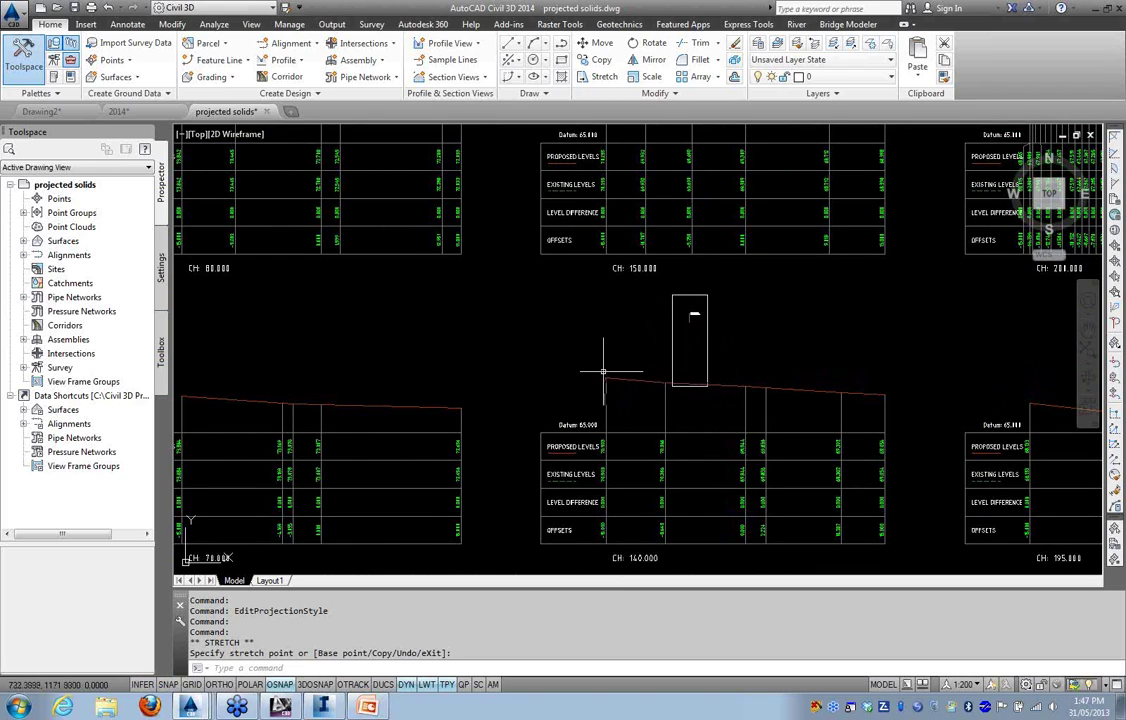
Move the circular solid in plan back to the southwest so the chainage 140 sample line passes closer to its centre
{"action": "scroll", "coordinate": [588, 375], "scroll_direction": "down", "scroll_amount": 6}
{"action": "scroll", "coordinate": [443, 338], "scroll_direction": "up", "scroll_amount": 8}
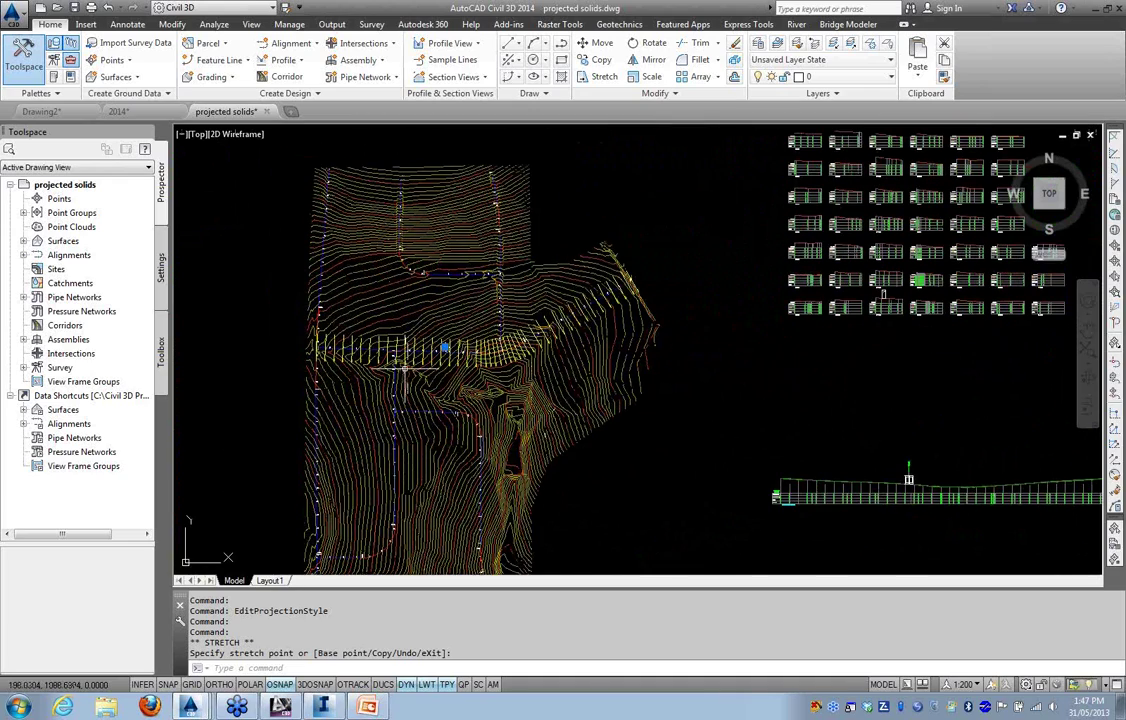
{"action": "scroll", "coordinate": [502, 369], "scroll_direction": "up", "scroll_amount": 5}
{"action": "left_click", "coordinate": [598, 431]}
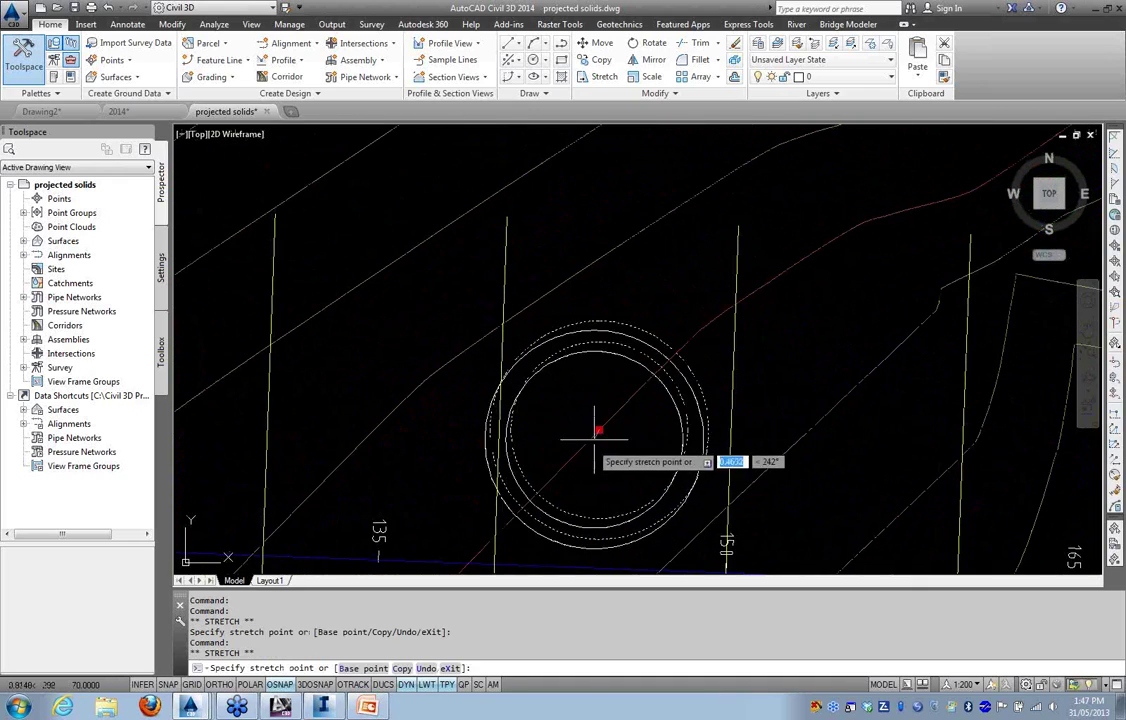
{"action": "left_click", "coordinate": [543, 487]}
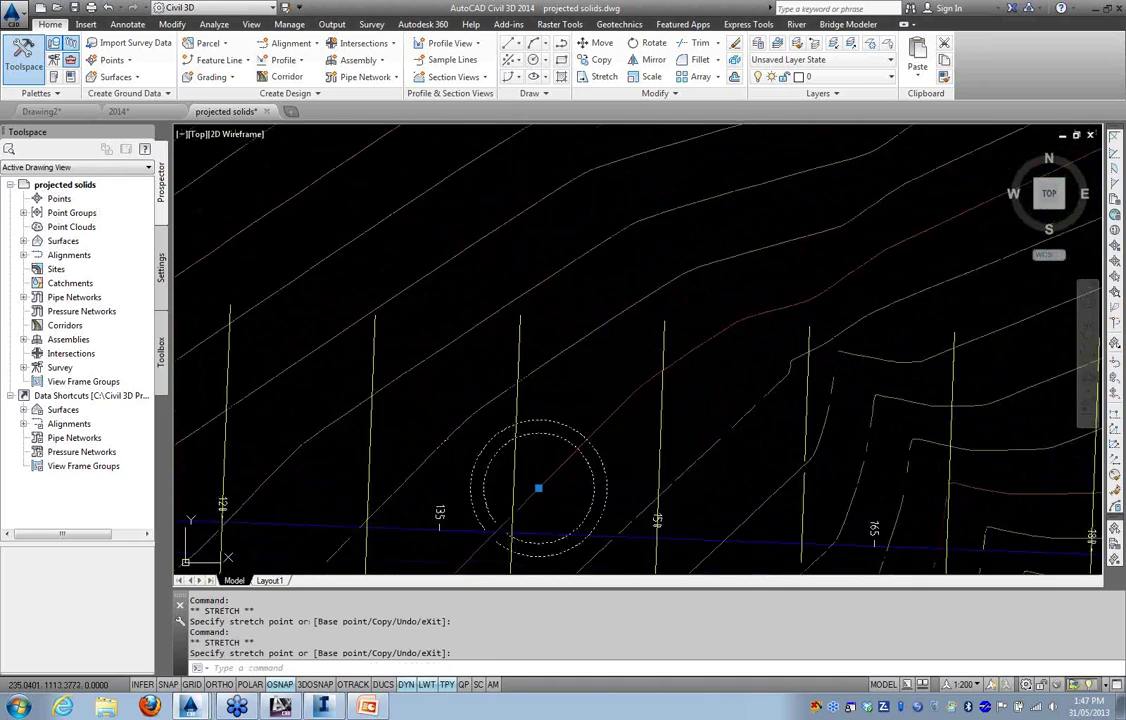
Inspect the CH: 140.000 section view again for the relocated solid and clear the selection
{"action": "scroll", "coordinate": [537, 482], "scroll_direction": "down", "scroll_amount": 5}
{"action": "scroll", "coordinate": [528, 465], "scroll_direction": "down", "scroll_amount": 6}
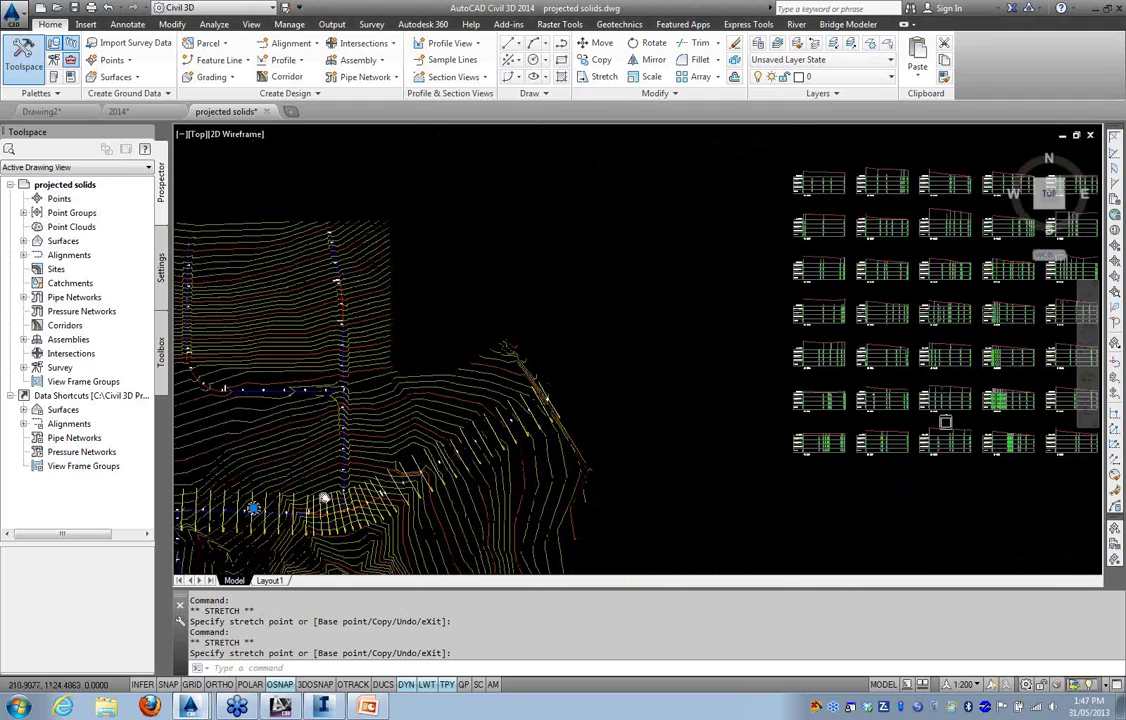
{"action": "scroll", "coordinate": [844, 392], "scroll_direction": "up", "scroll_amount": 8}
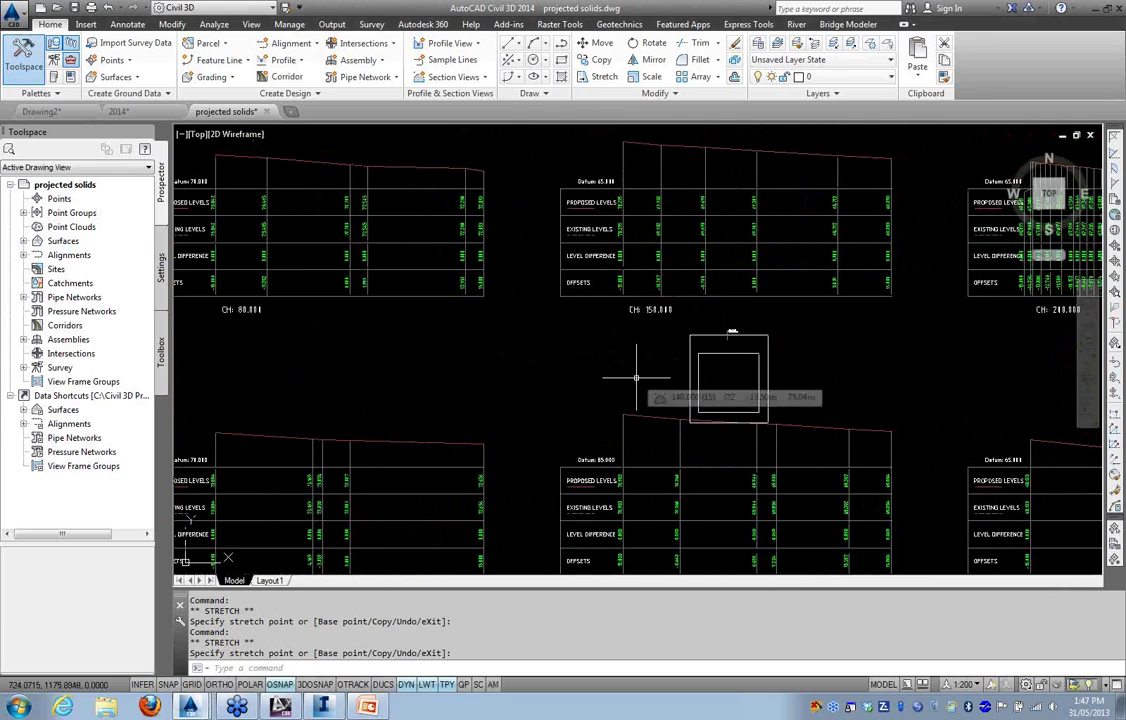
{"action": "key", "text": "Escape"}
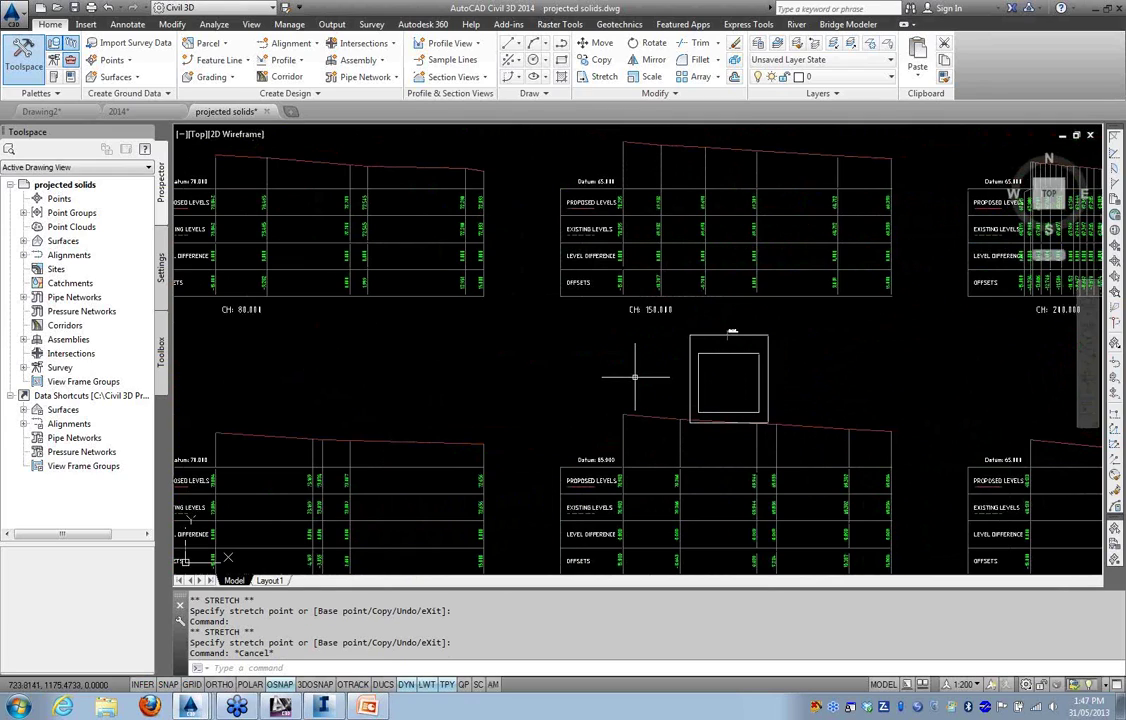
Compare the profile and section display options for AutoCAD solids in the projection style of the solid in the profile view, leaving it unchanged
{"action": "scroll", "coordinate": [545, 335], "scroll_direction": "down", "scroll_amount": 4}
{"action": "scroll", "coordinate": [510, 430], "scroll_direction": "down", "scroll_amount": 3}
{"action": "middle_click_drag", "start_coordinate": [513, 460], "coordinate": [552, 316]}
{"action": "mouse_move", "coordinate": [578, 404]}
{"action": "middle_mouse_down"}
{"action": "mouse_move", "coordinate": [598, 373]}
{"action": "mouse_move", "coordinate": [678, 344]}
{"action": "mouse_move", "coordinate": [642, 340]}
{"action": "middle_mouse_up"}
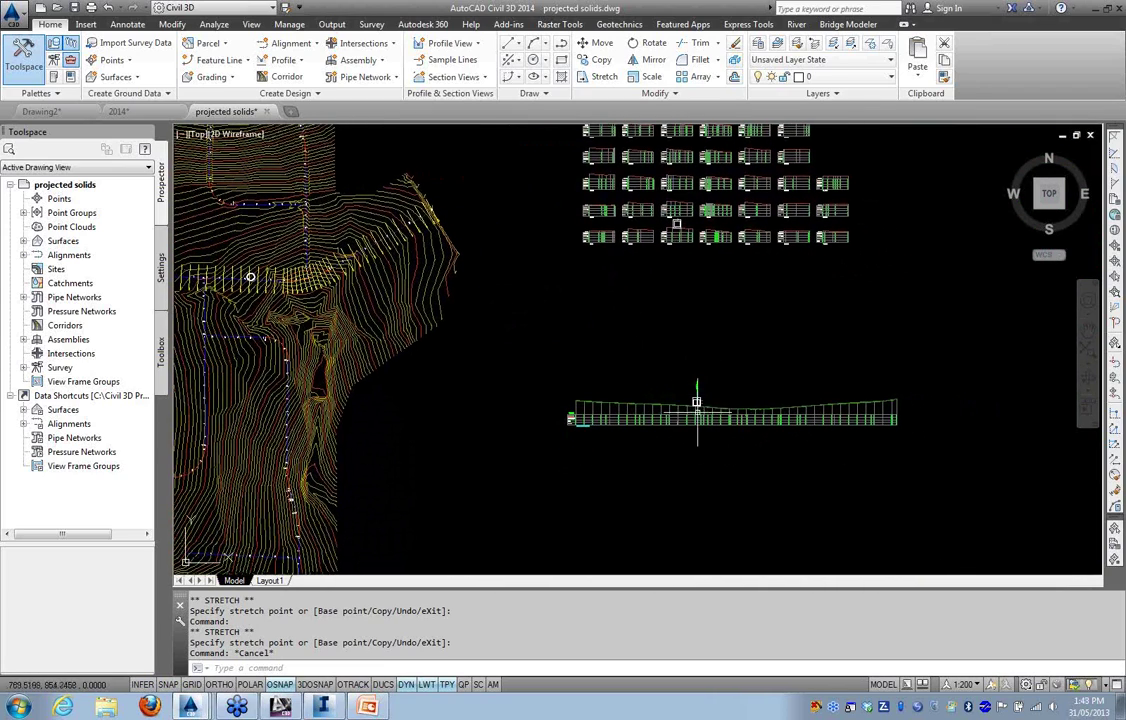
{"action": "scroll", "coordinate": [697, 402], "scroll_direction": "up", "scroll_amount": 5}
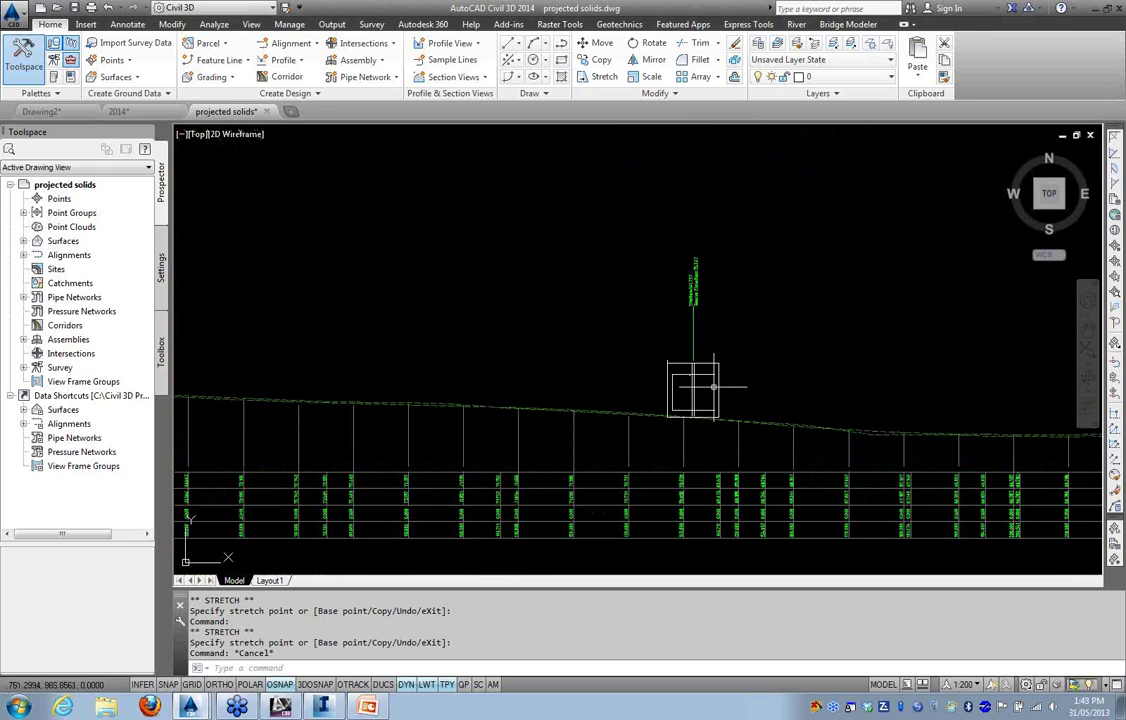
{"action": "left_click", "coordinate": [714, 386]}
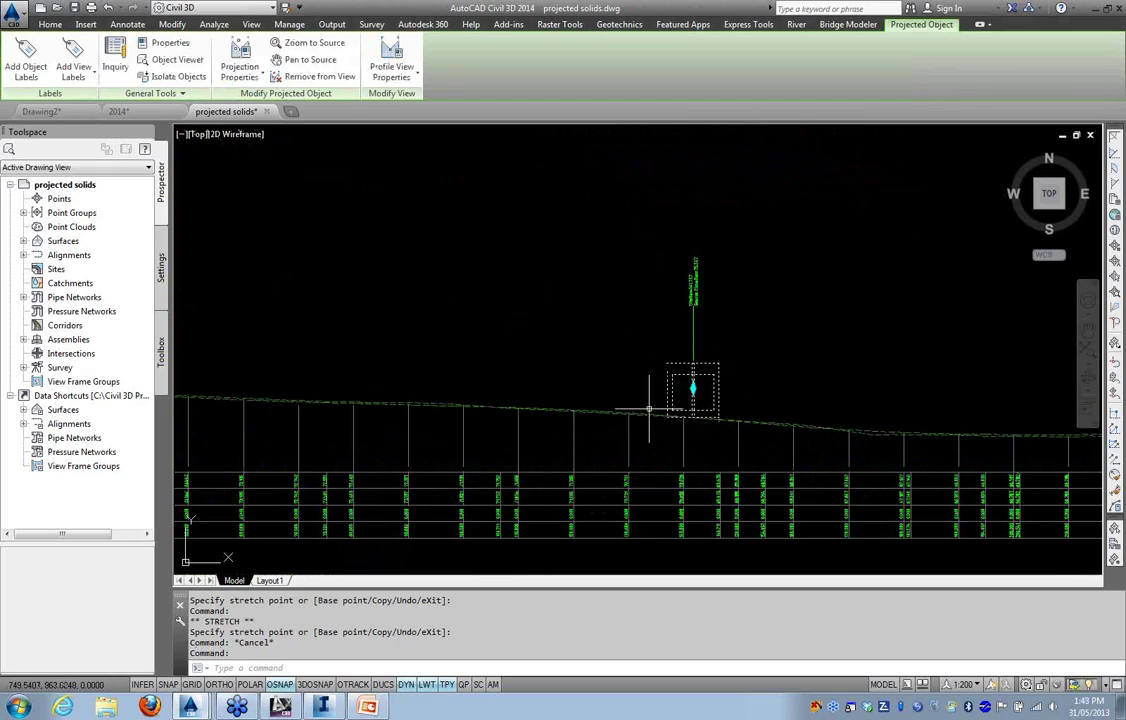
{"action": "scroll", "coordinate": [648, 408], "scroll_direction": "down", "scroll_amount": 5}
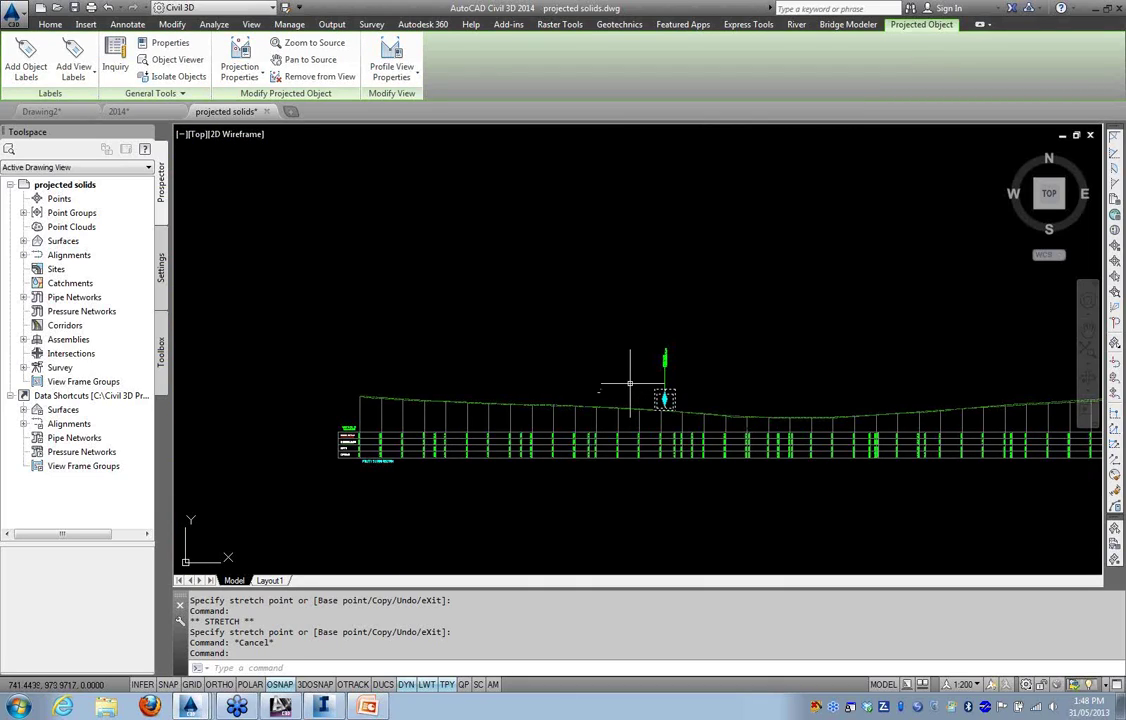
{"action": "right_click", "coordinate": [605, 351]}
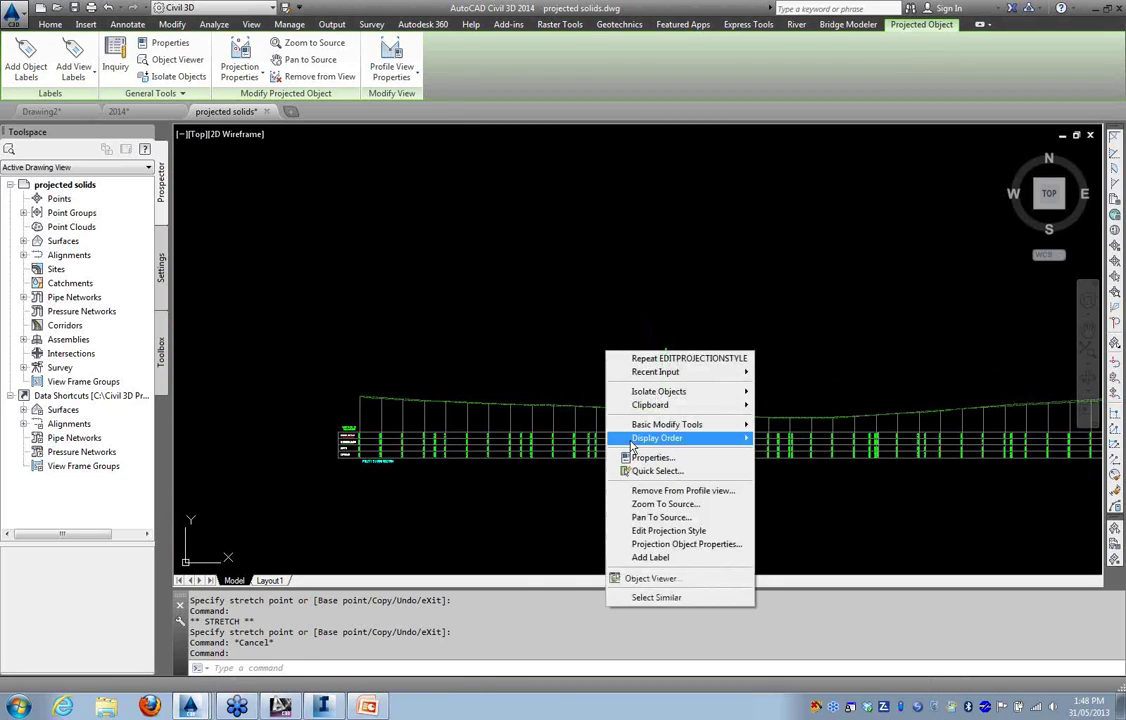
{"action": "left_click", "coordinate": [655, 531]}
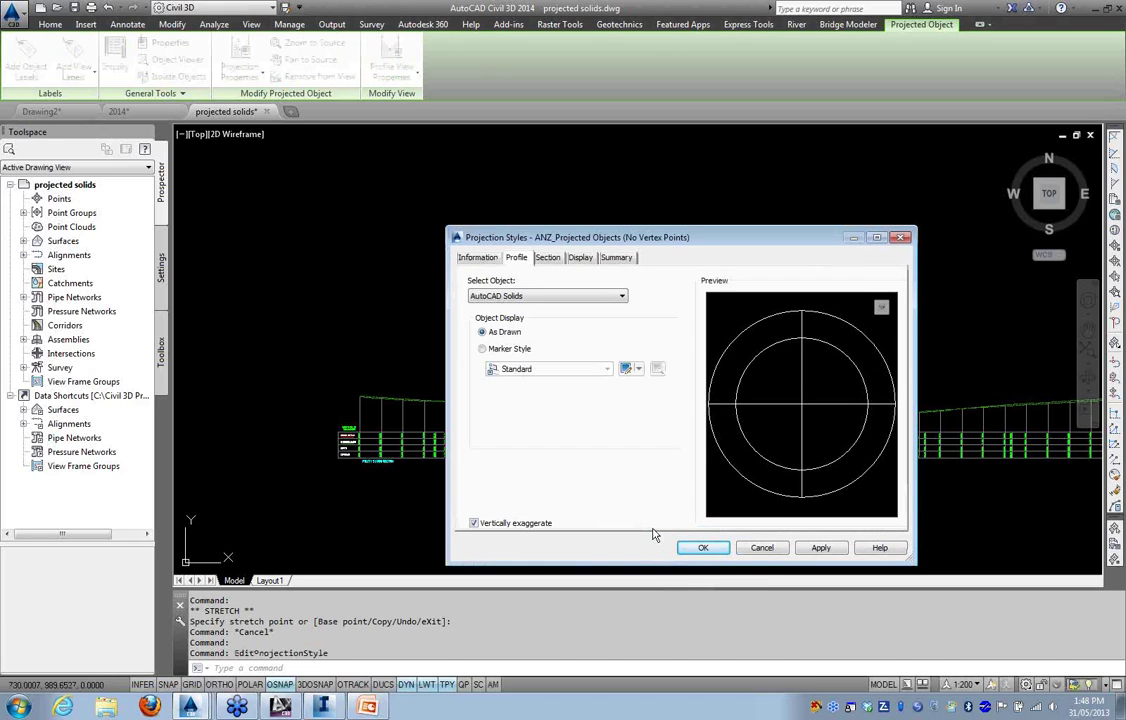
{"action": "left_click", "coordinate": [546, 258]}
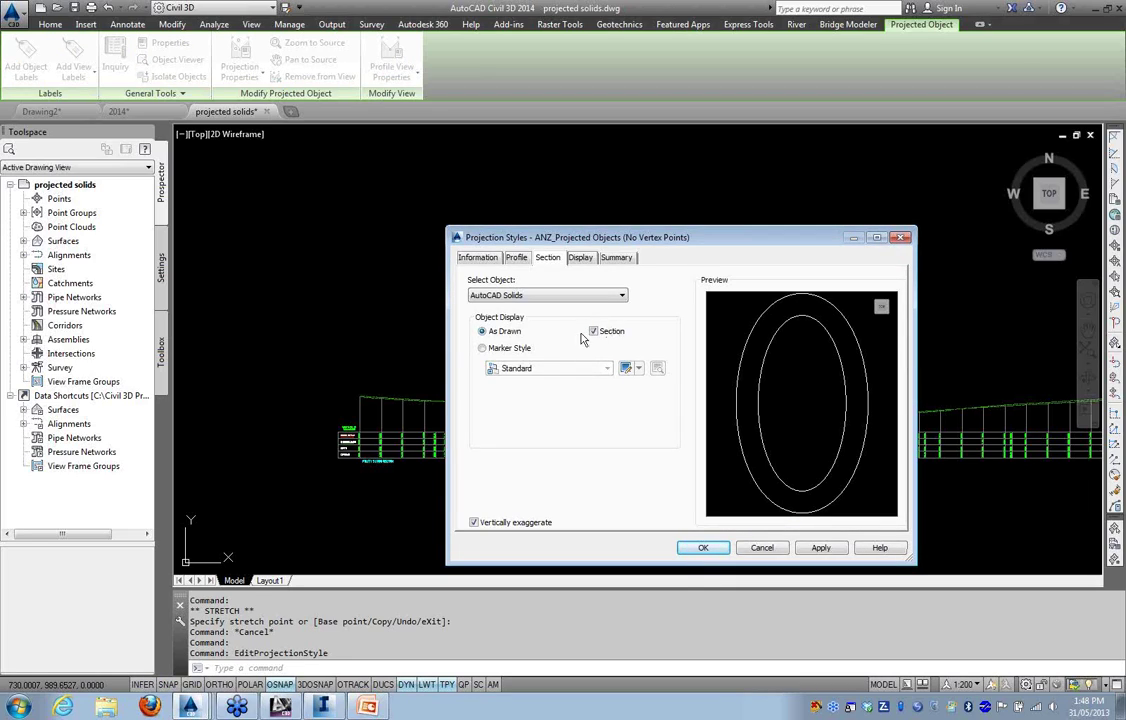
{"action": "left_click", "coordinate": [517, 258]}
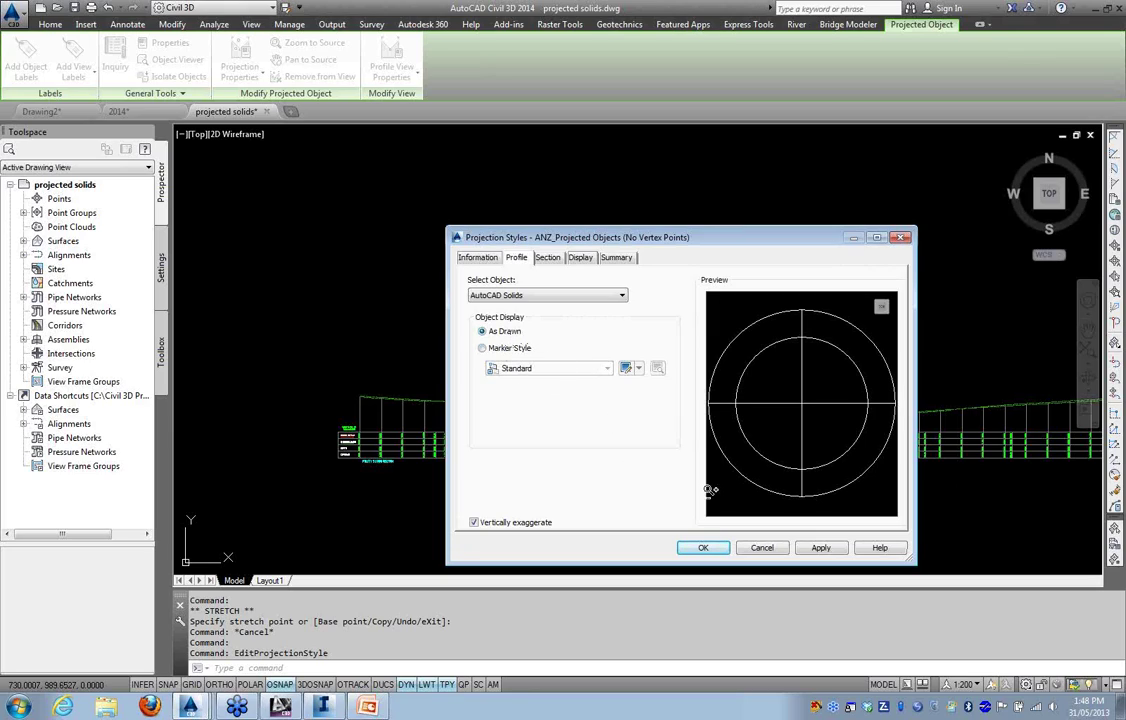
{"action": "left_click", "coordinate": [762, 548]}
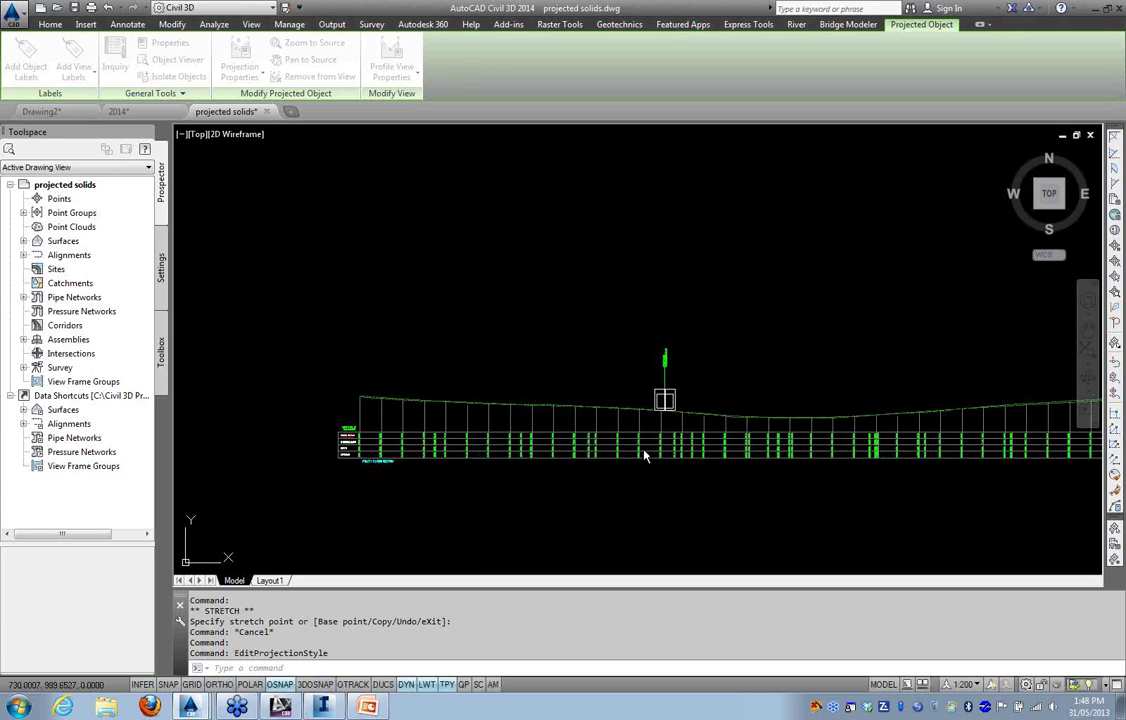
Close the projected solids drawing without saving its changes
{"action": "scroll", "coordinate": [582, 350], "scroll_direction": "down", "scroll_amount": 10}
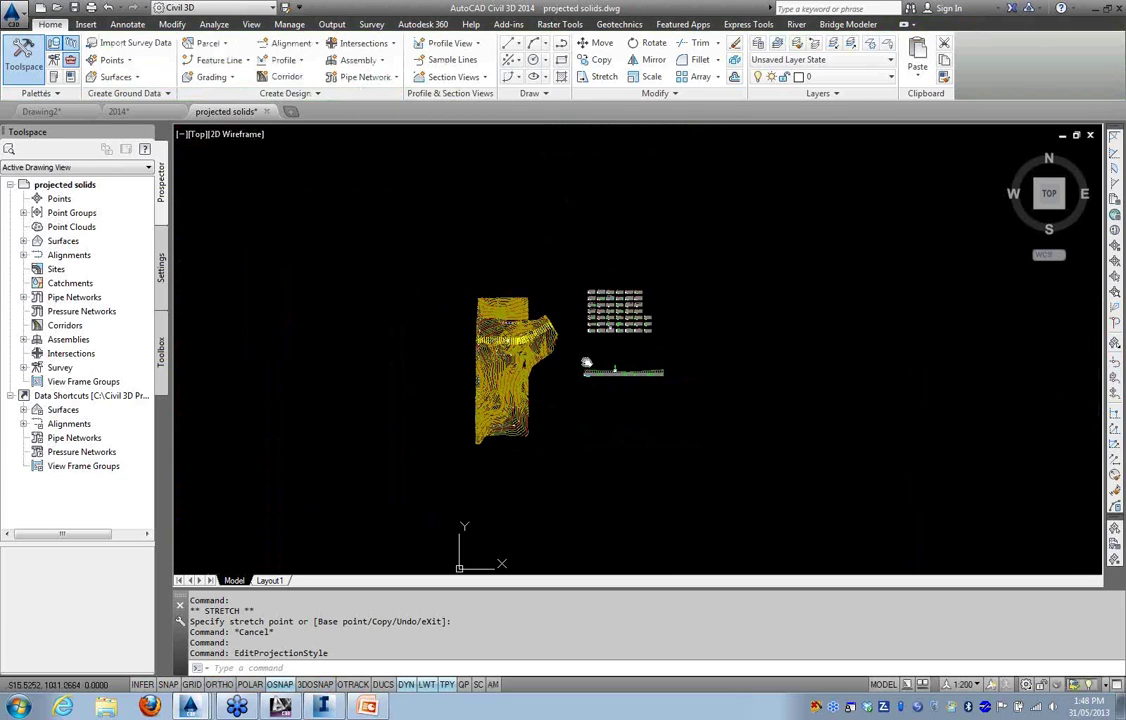
{"action": "left_click", "coordinate": [1090, 136]}
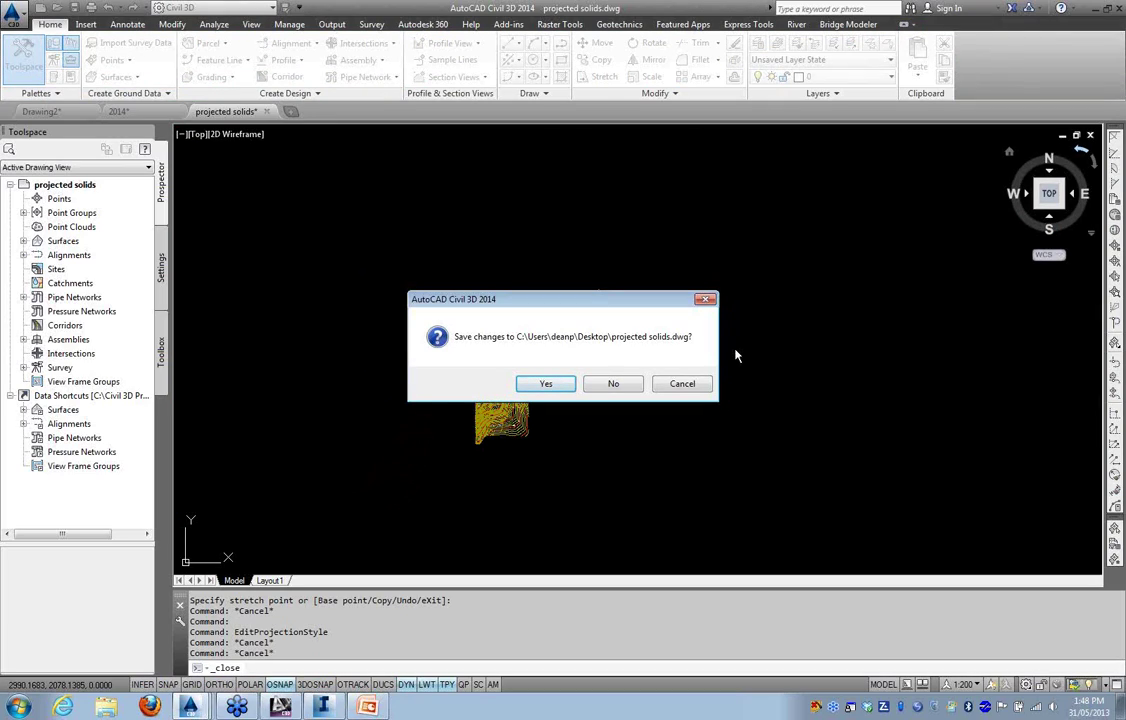
{"action": "left_click", "coordinate": [612, 385]}
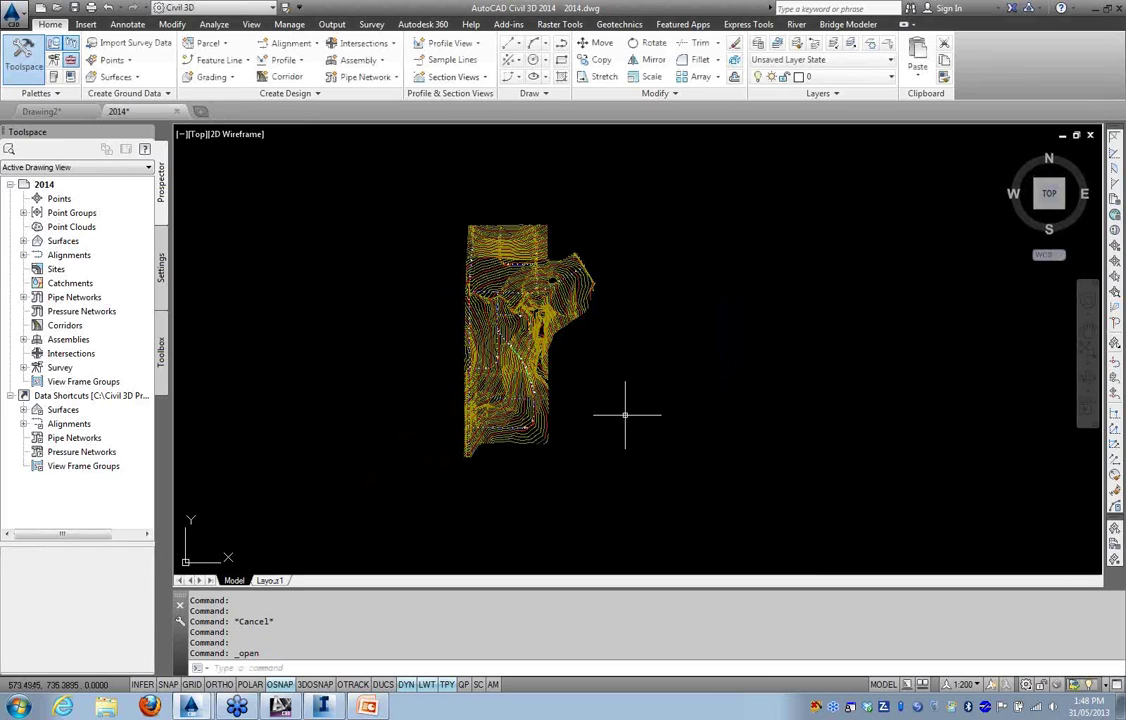
Start a new drawing and try to import AGS data into it with the Geotechnics tools
{"action": "middle_click_drag", "start_coordinate": [643, 390], "coordinate": [621, 420]}
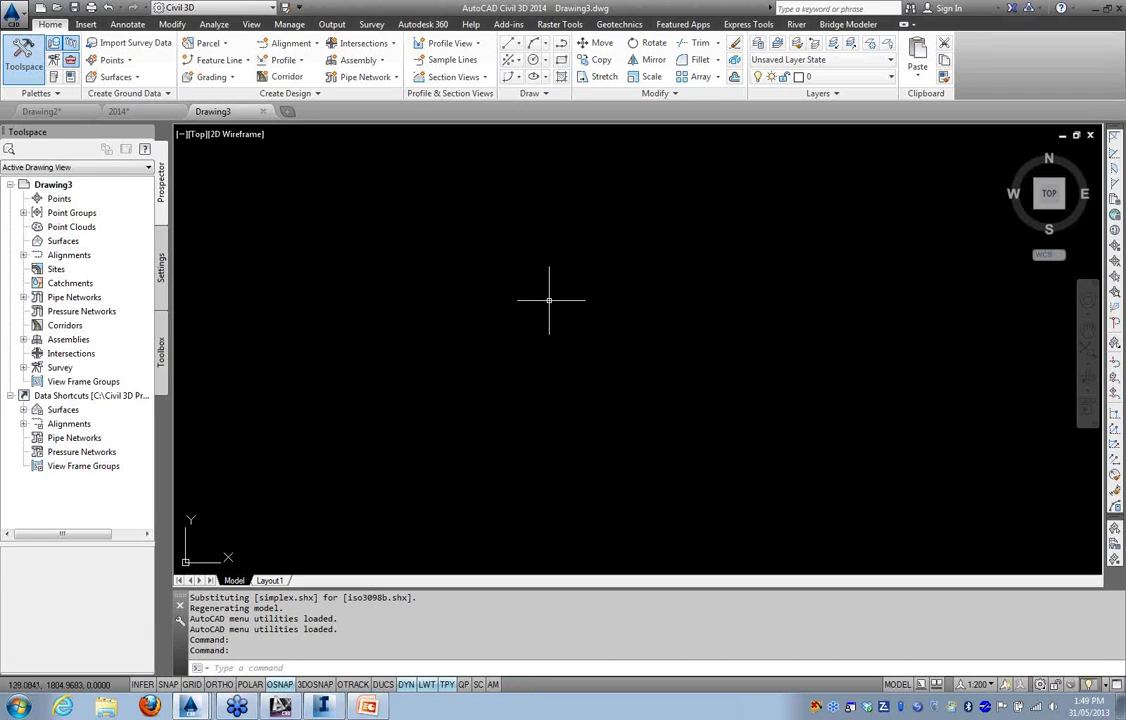
{"action": "left_click", "coordinate": [620, 25]}
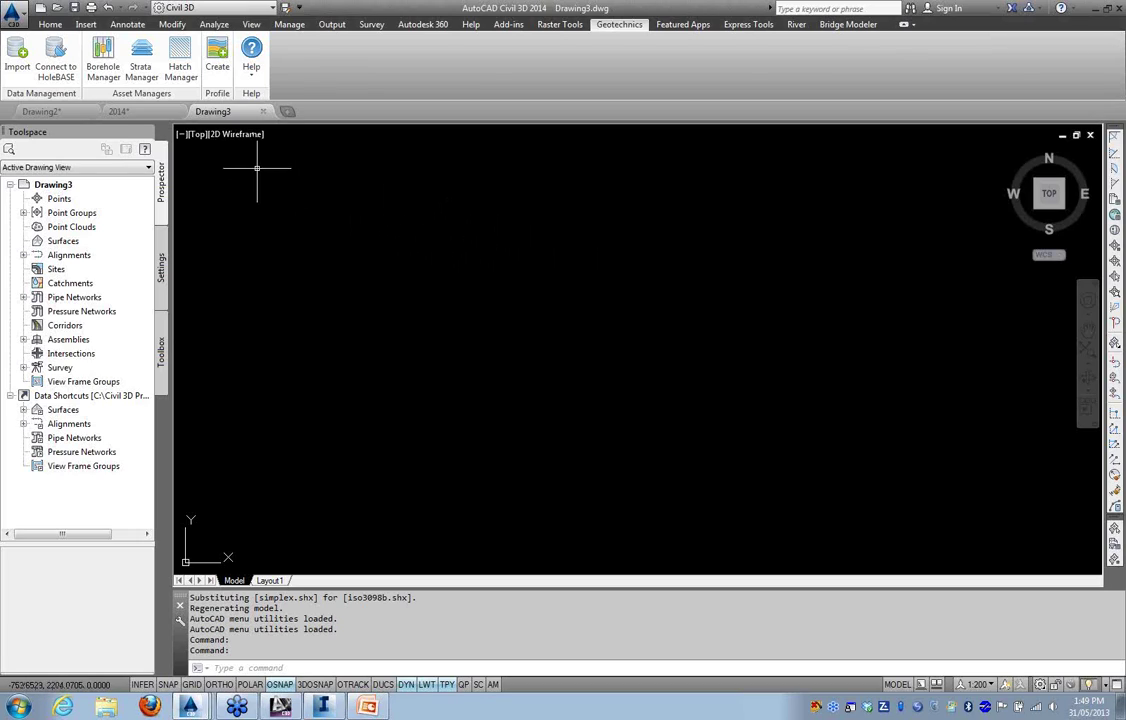
{"action": "left_click", "coordinate": [16, 53]}
{"action": "left_click", "coordinate": [58, 70]}
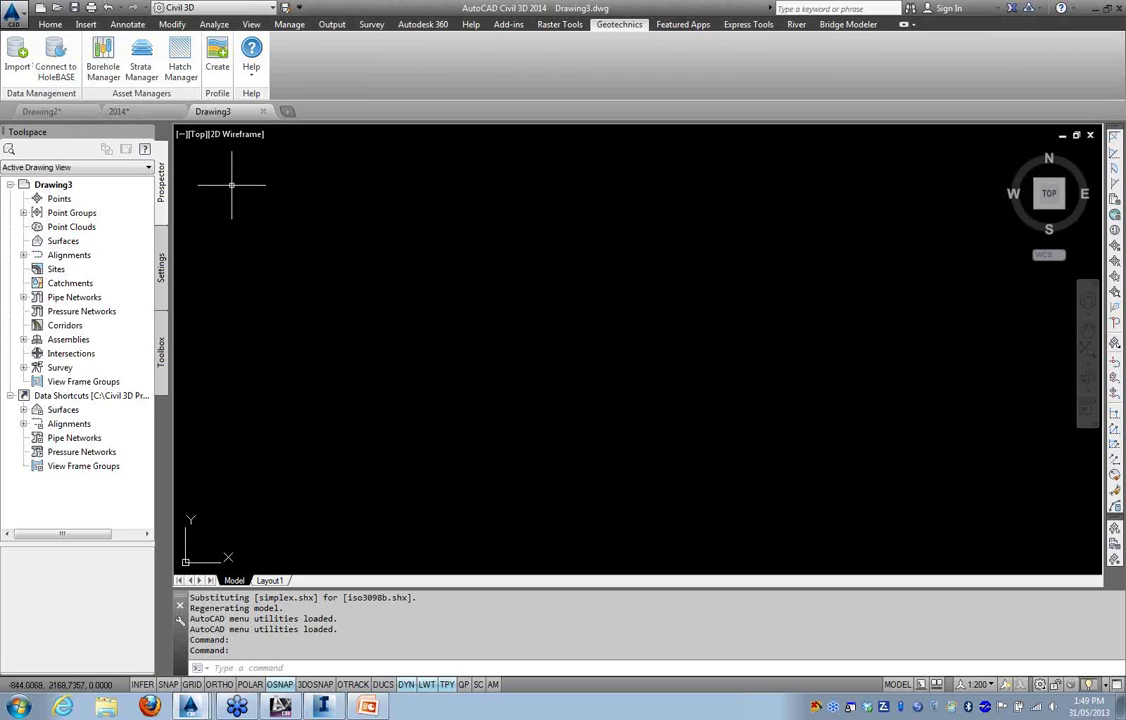
{"action": "left_click", "coordinate": [15, 55]}
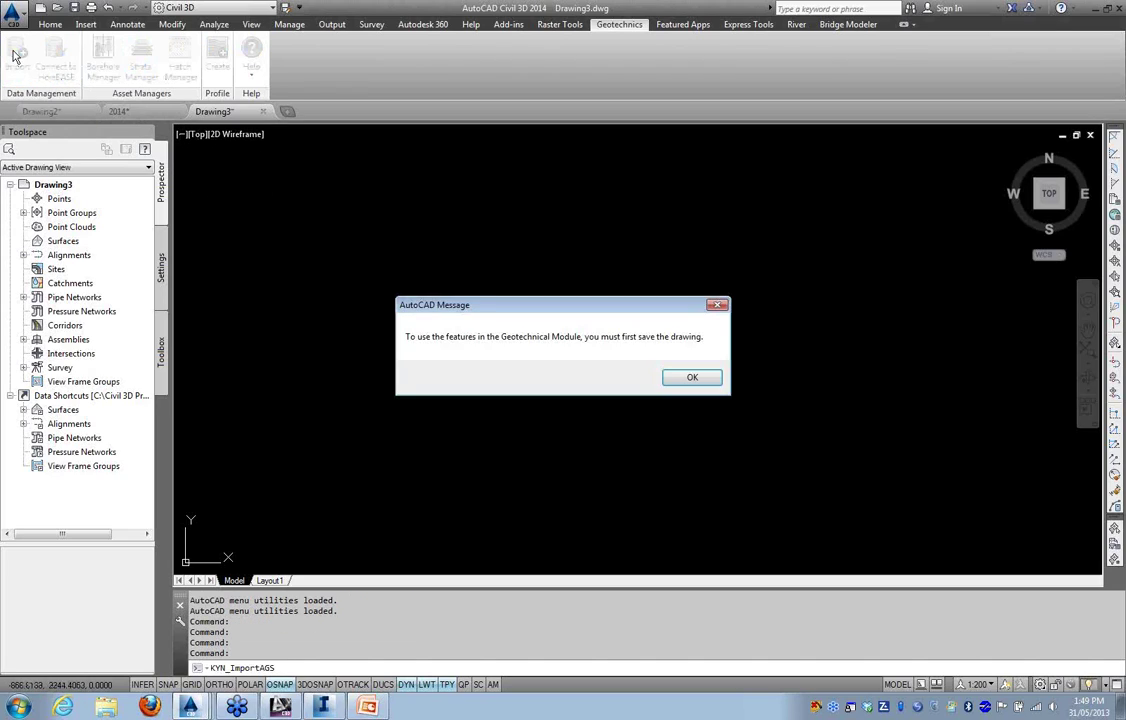
{"action": "left_click", "coordinate": [690, 378]}
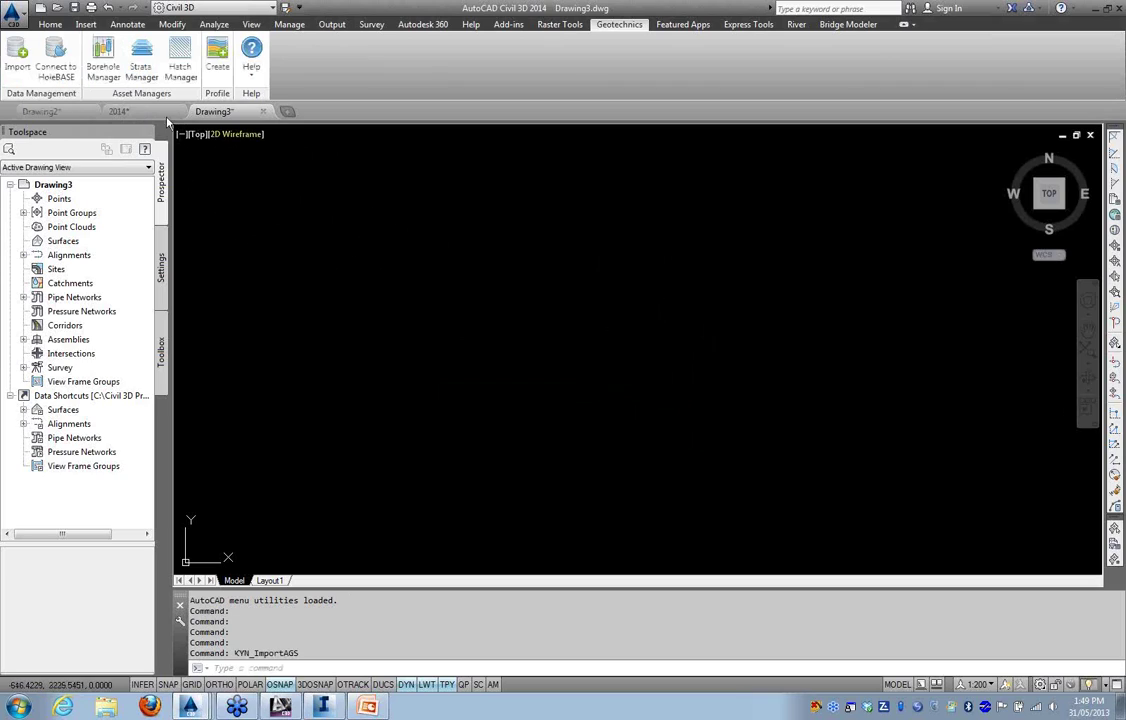
Save the new drawing to the Desktop as Drawing3.dwg and close Drawing2 without saving its changes
{"action": "left_click", "coordinate": [74, 7]}
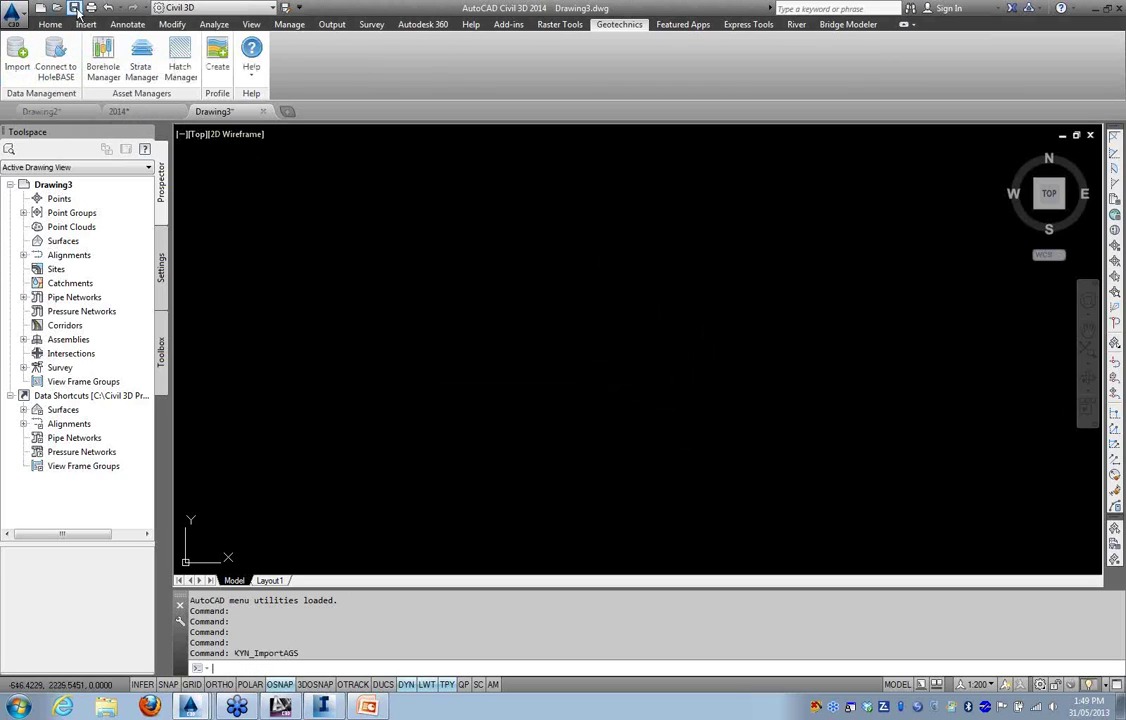
{"action": "left_click", "coordinate": [423, 400]}
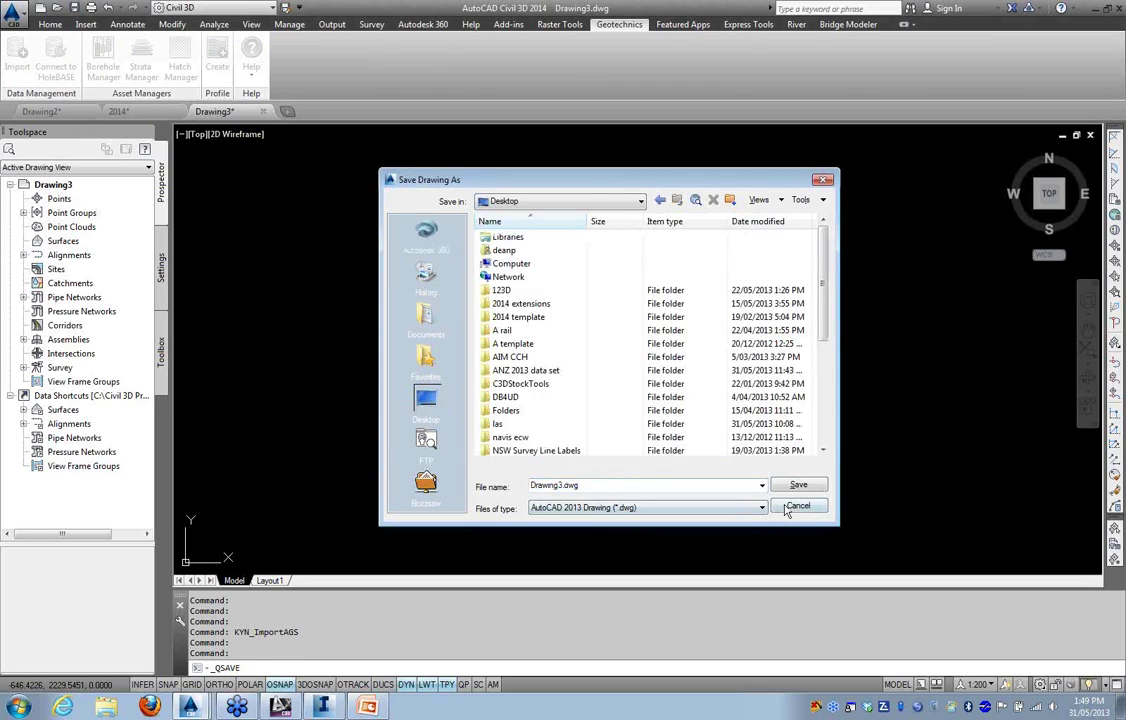
{"action": "left_click", "coordinate": [798, 484]}
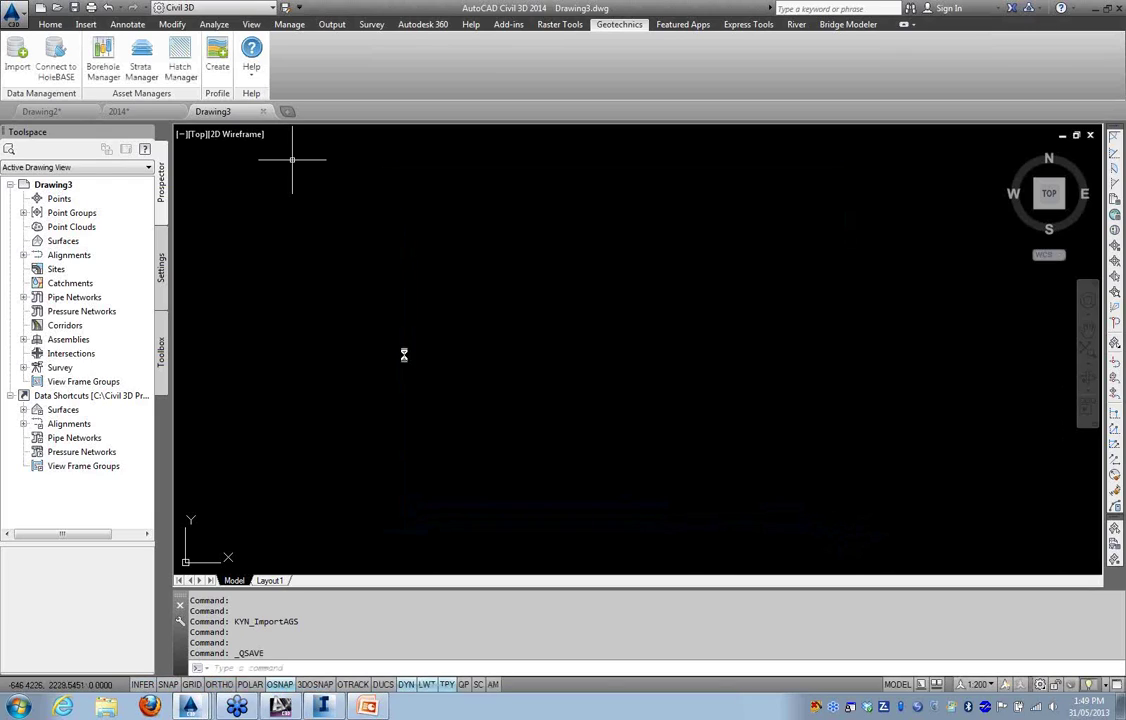
{"action": "left_click", "coordinate": [90, 111]}
{"action": "left_click", "coordinate": [573, 385]}
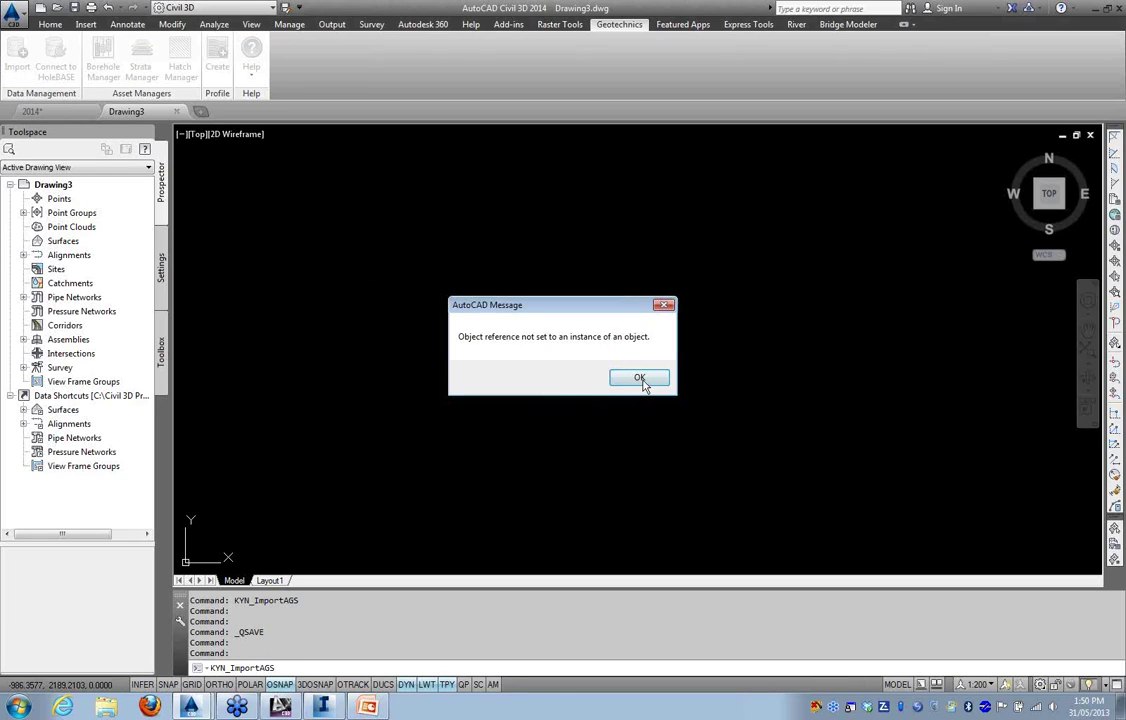
Try again to import AGS data into Drawing3 with the Geotechnics tools
{"action": "left_click", "coordinate": [639, 378]}
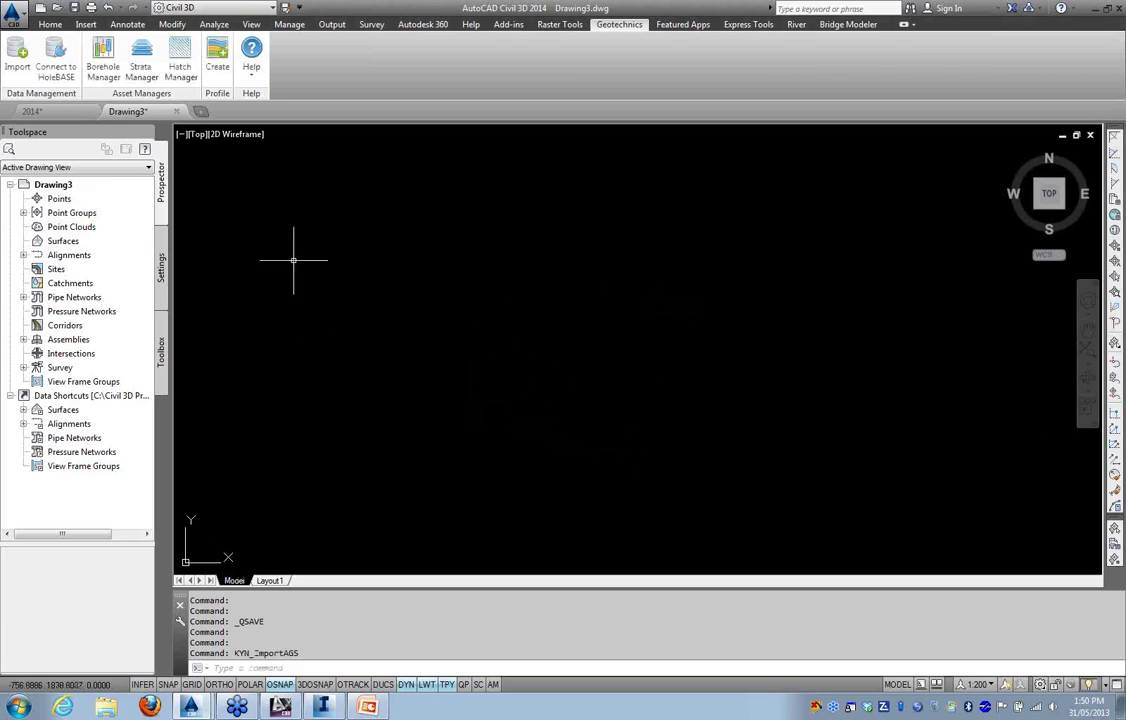
{"action": "left_click", "coordinate": [14, 62]}
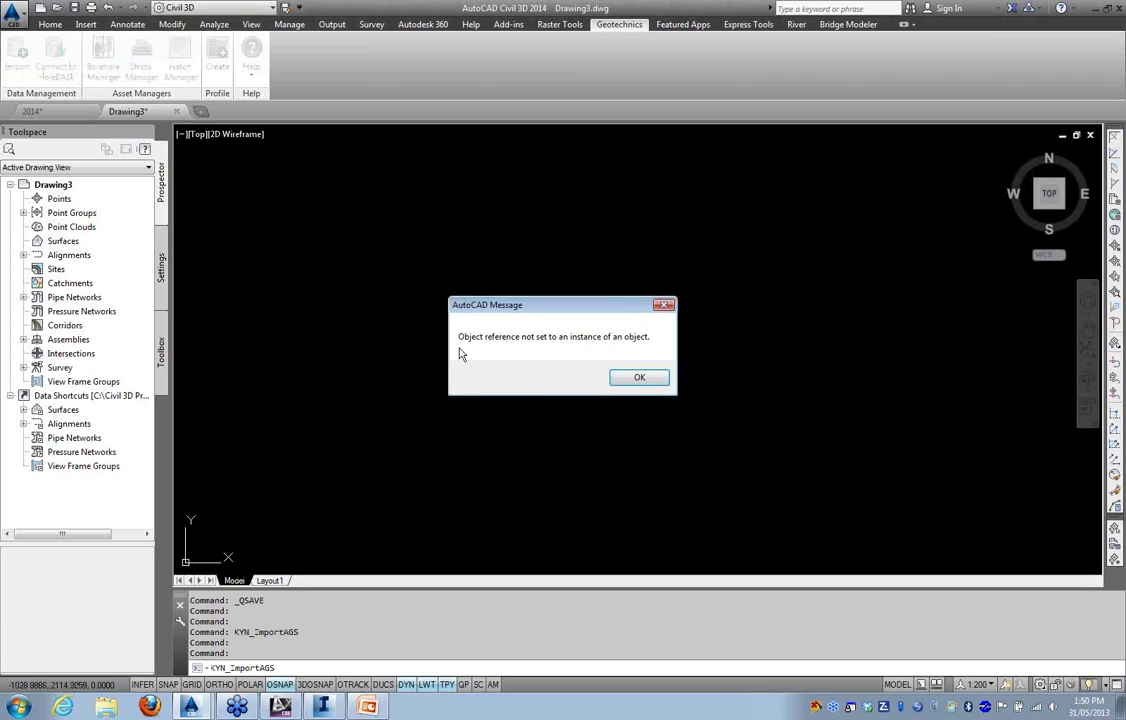
{"action": "left_click", "coordinate": [641, 378]}
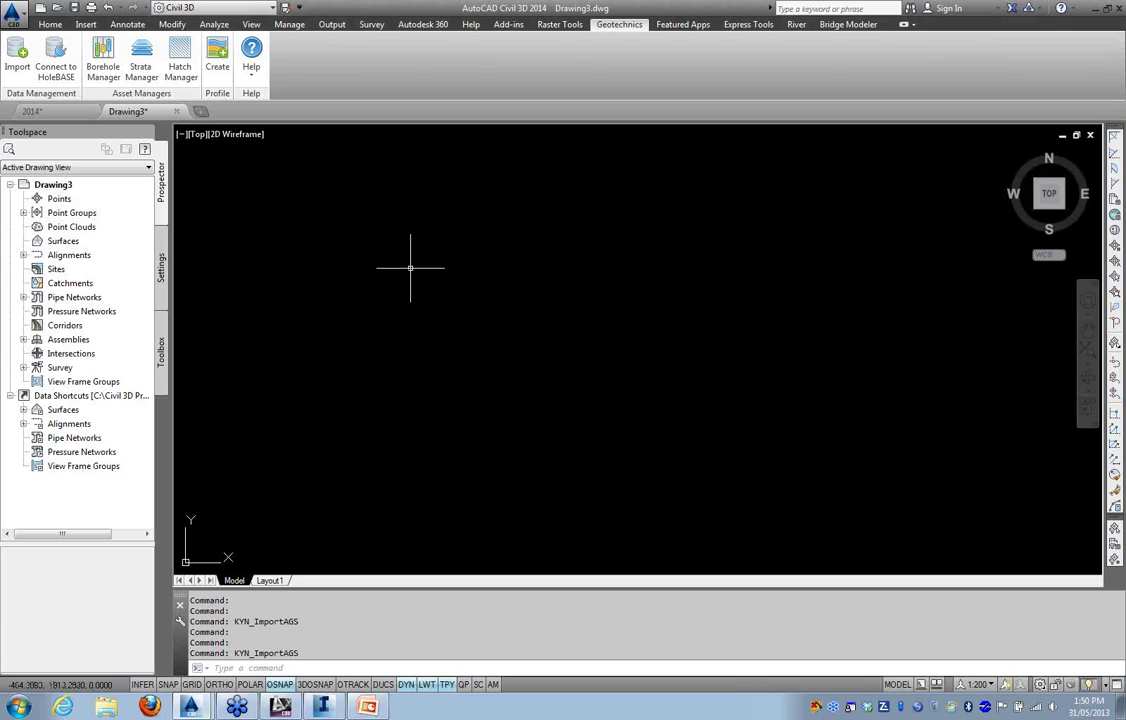
Close Drawing3 and the 2014 drawing without saving their changes
{"action": "mouse_move", "coordinate": [166, 119]}
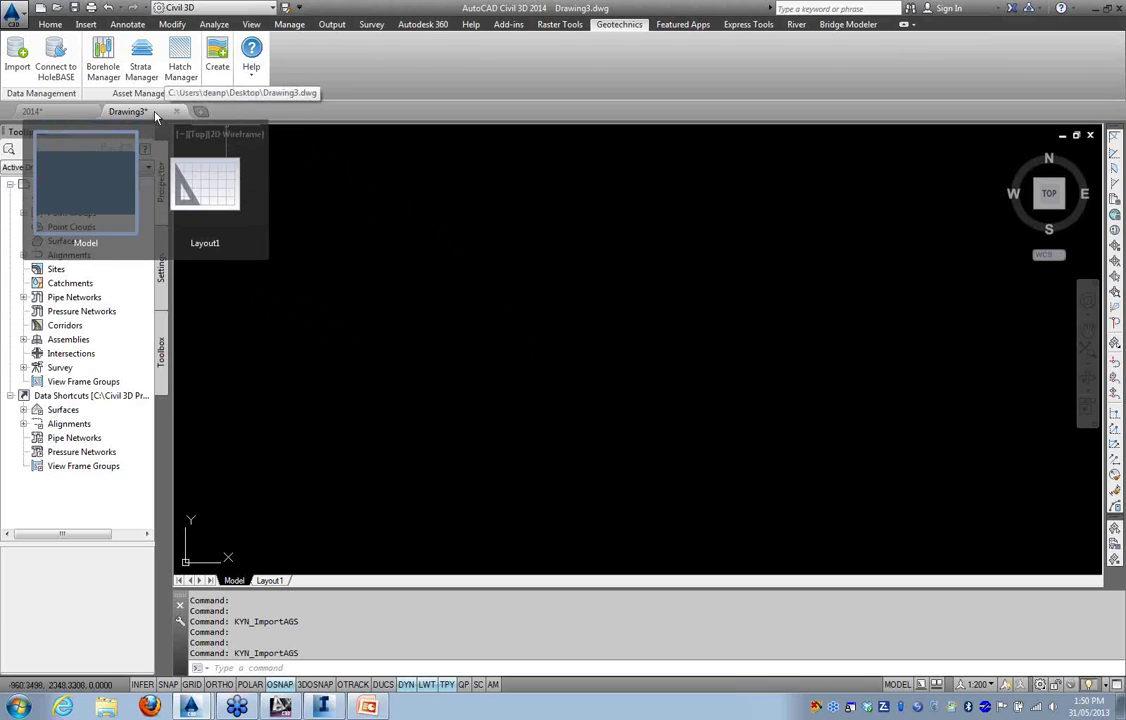
{"action": "left_click", "coordinate": [177, 111]}
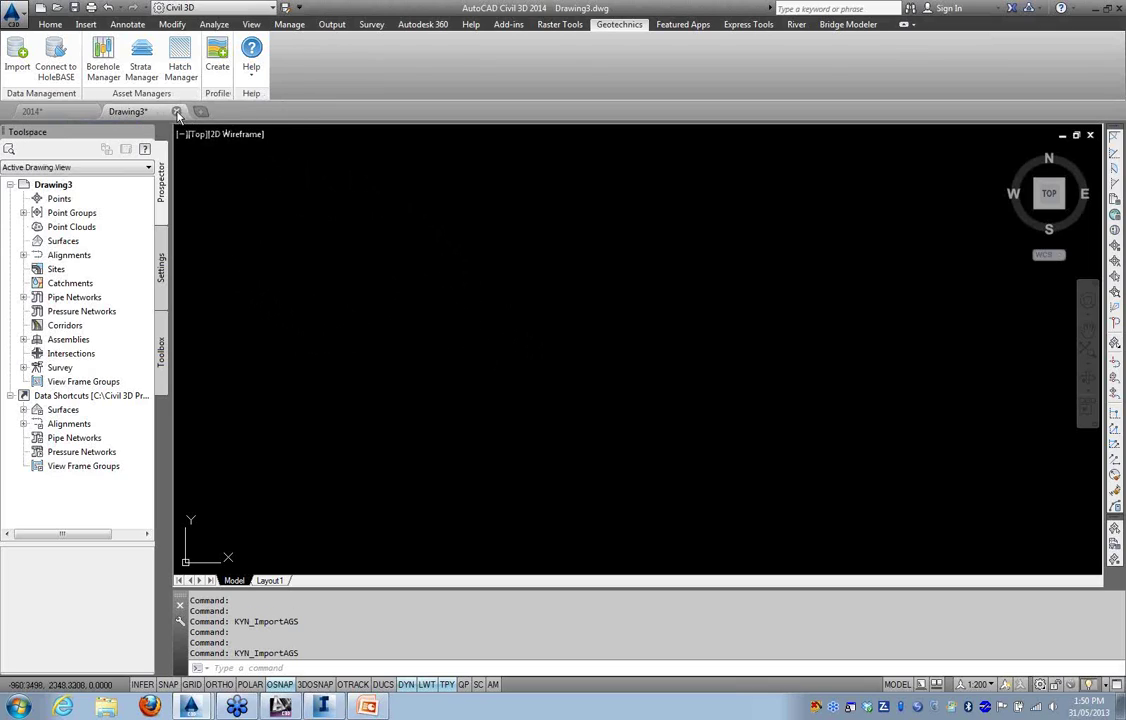
{"action": "left_click", "coordinate": [600, 384]}
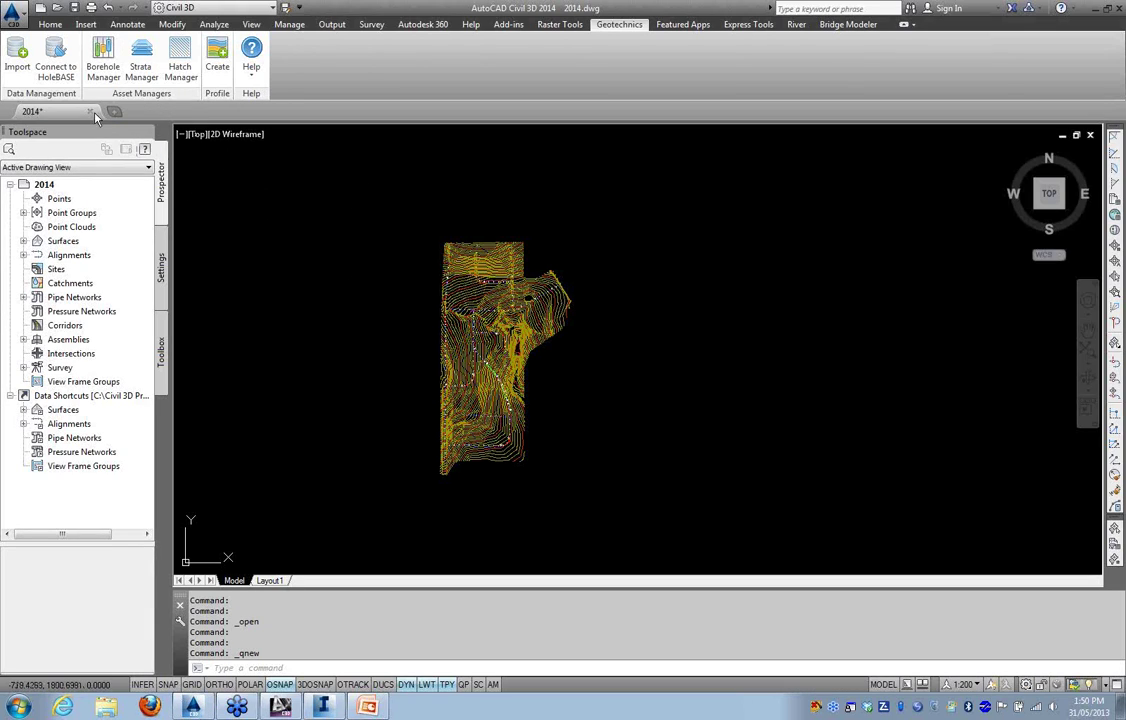
{"action": "left_click", "coordinate": [90, 112]}
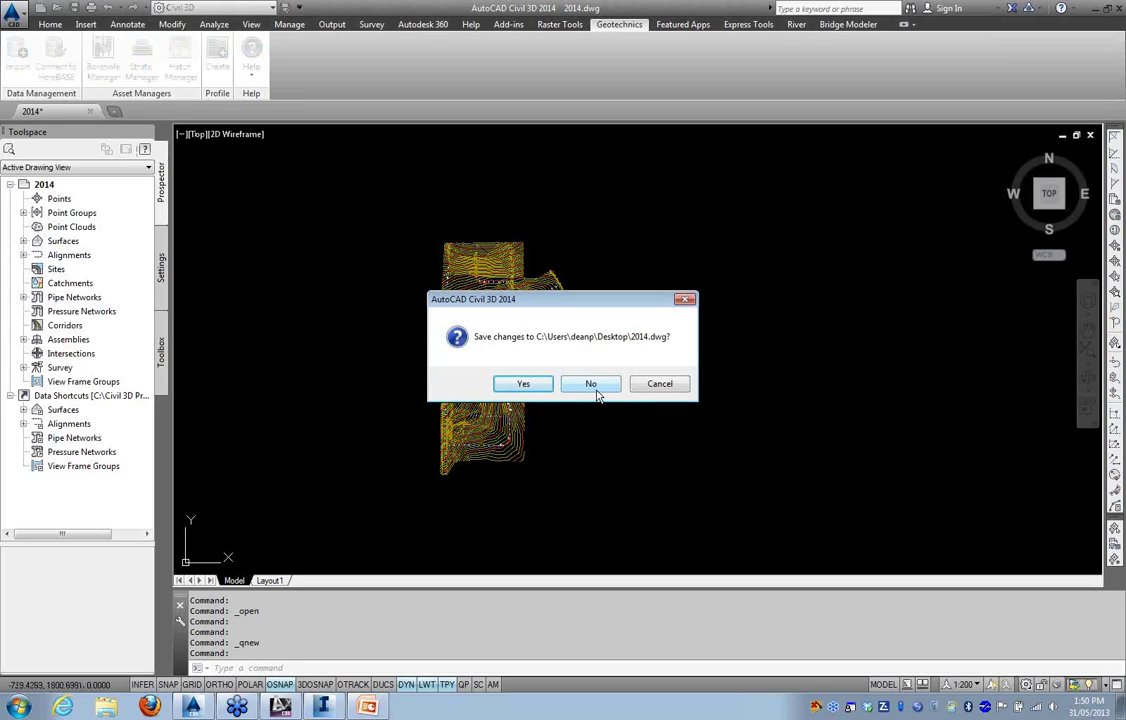
{"action": "key", "text": "Return"}
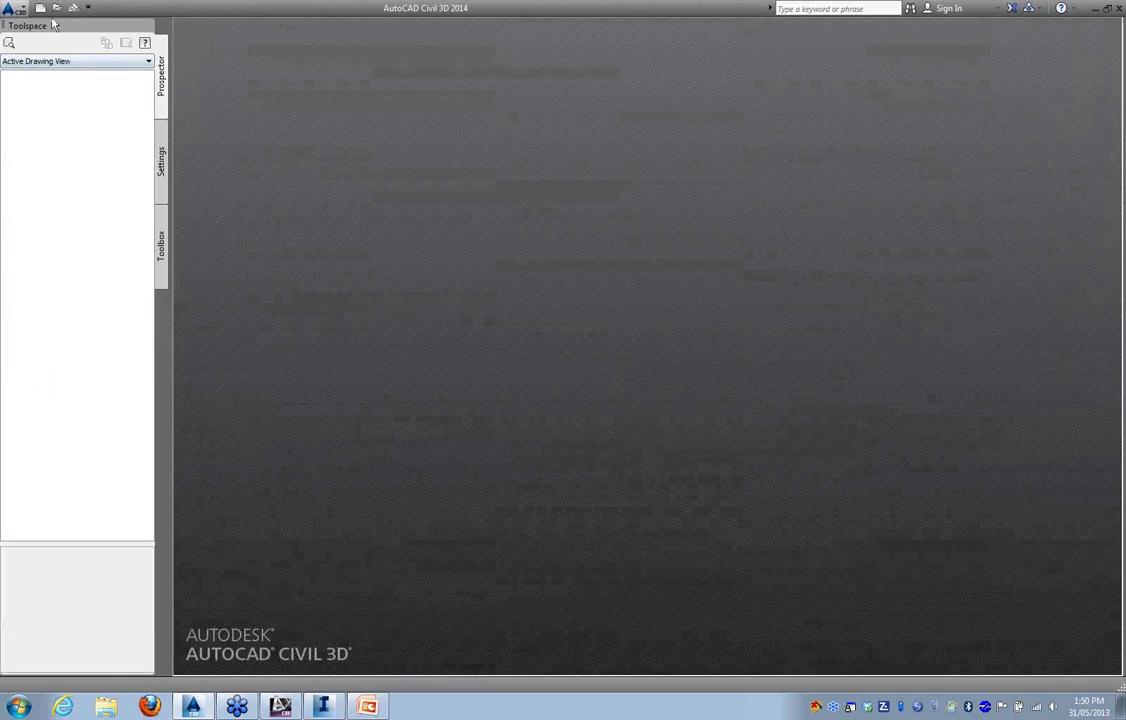
Start a new drawing and save it to the Desktop as Drawing4.dwg
{"action": "left_click", "coordinate": [40, 7]}
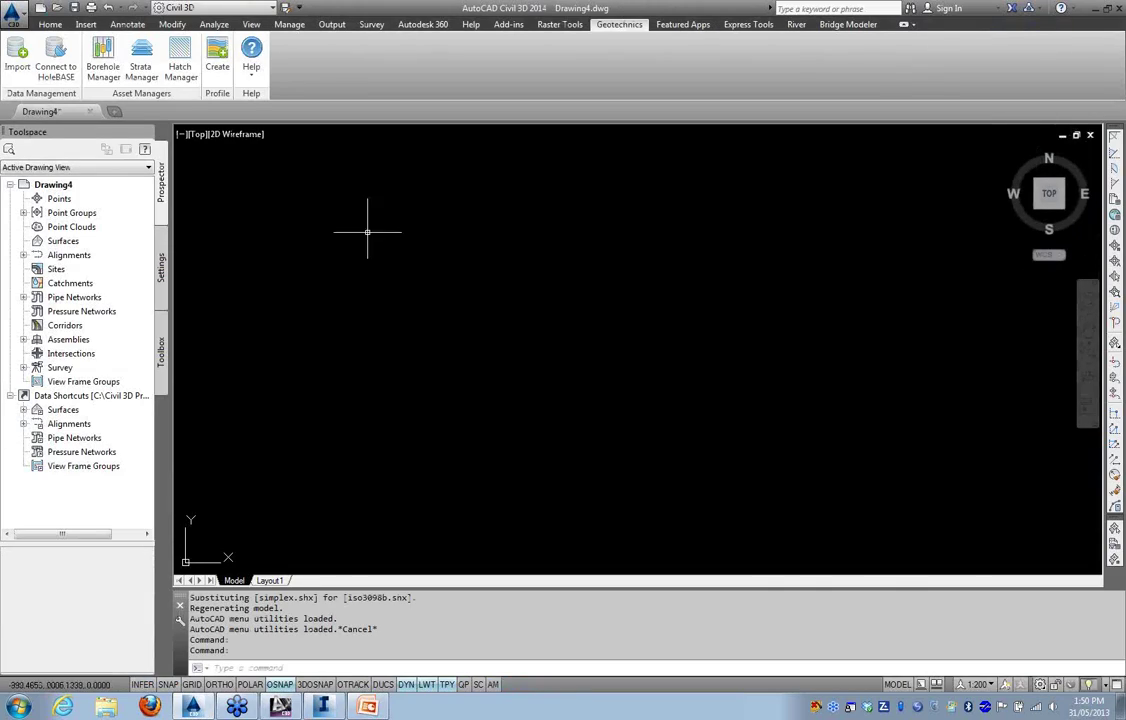
{"action": "left_click", "coordinate": [73, 8]}
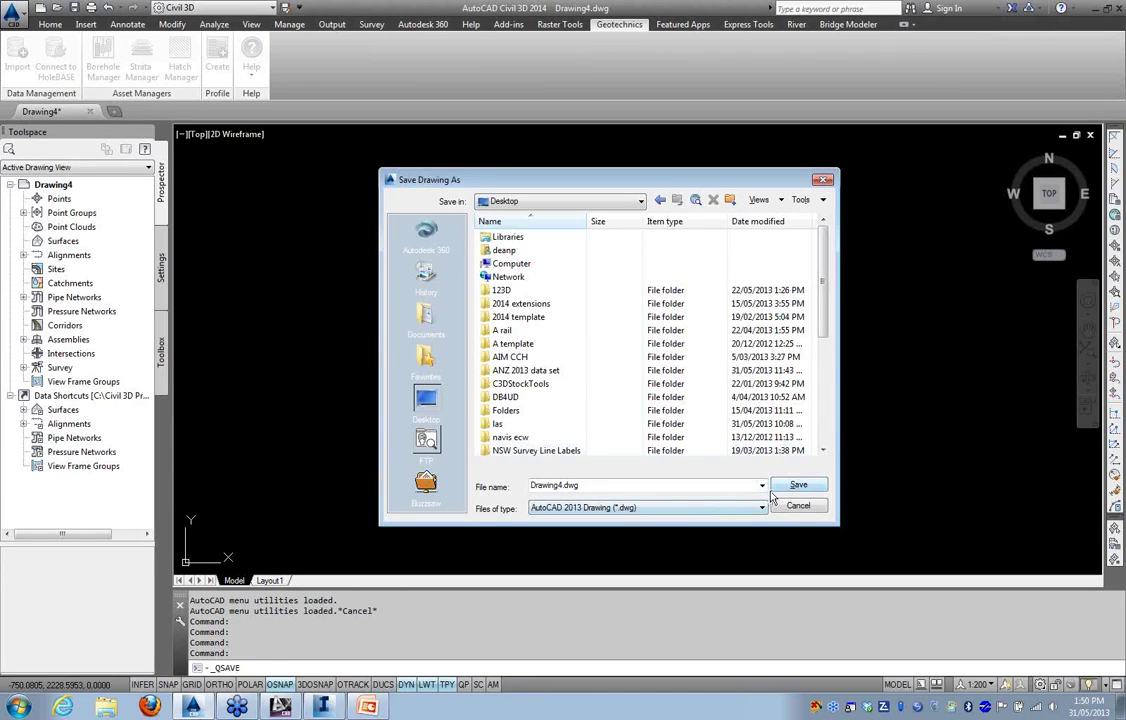
{"action": "left_click", "coordinate": [798, 505]}
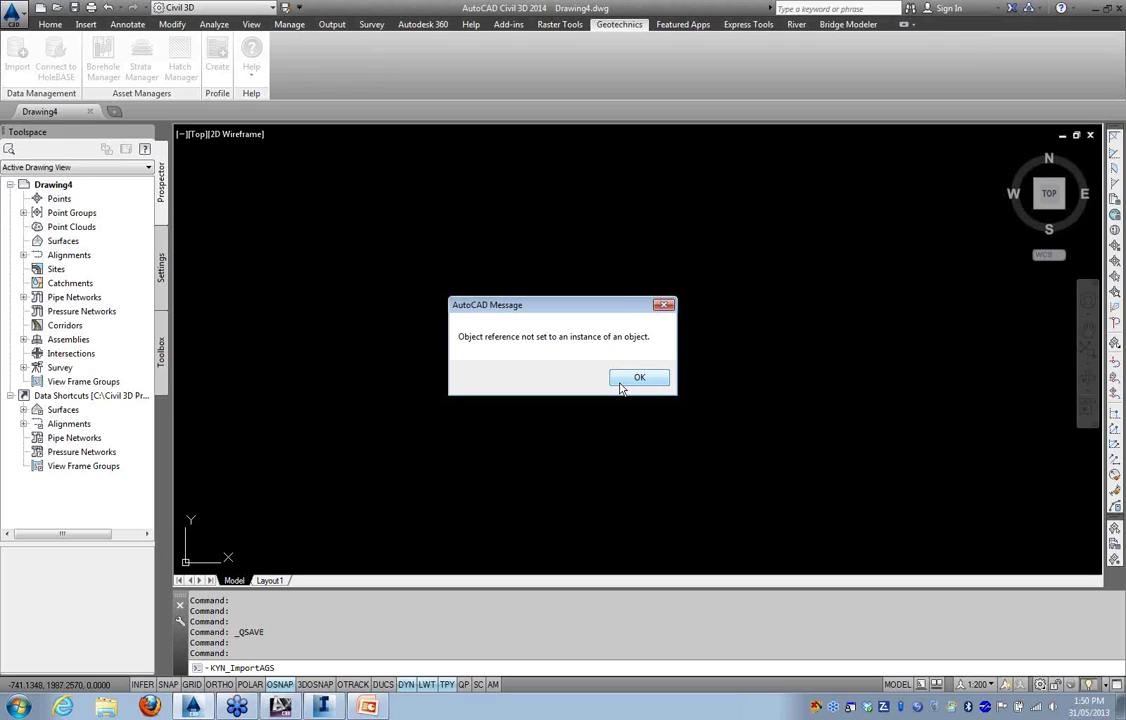
Try to import AGS data into Drawing4, saving the drawing again before the second attempt
{"action": "left_click", "coordinate": [622, 384]}
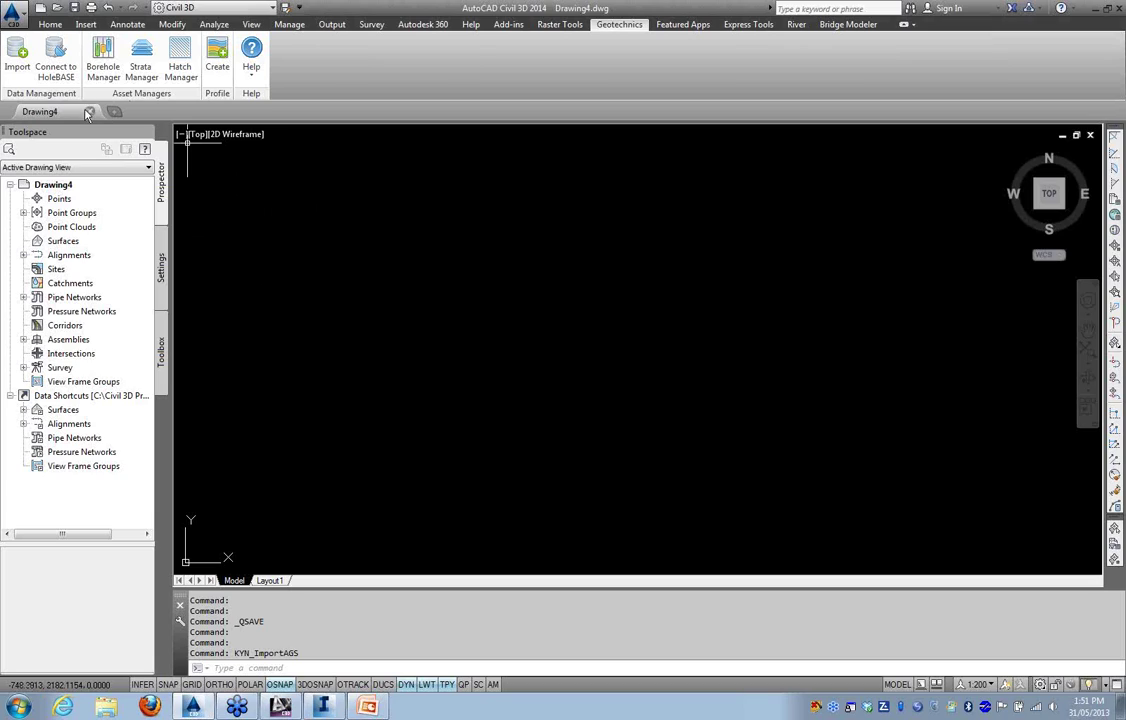
{"action": "left_click", "coordinate": [73, 7]}
{"action": "left_click", "coordinate": [17, 55]}
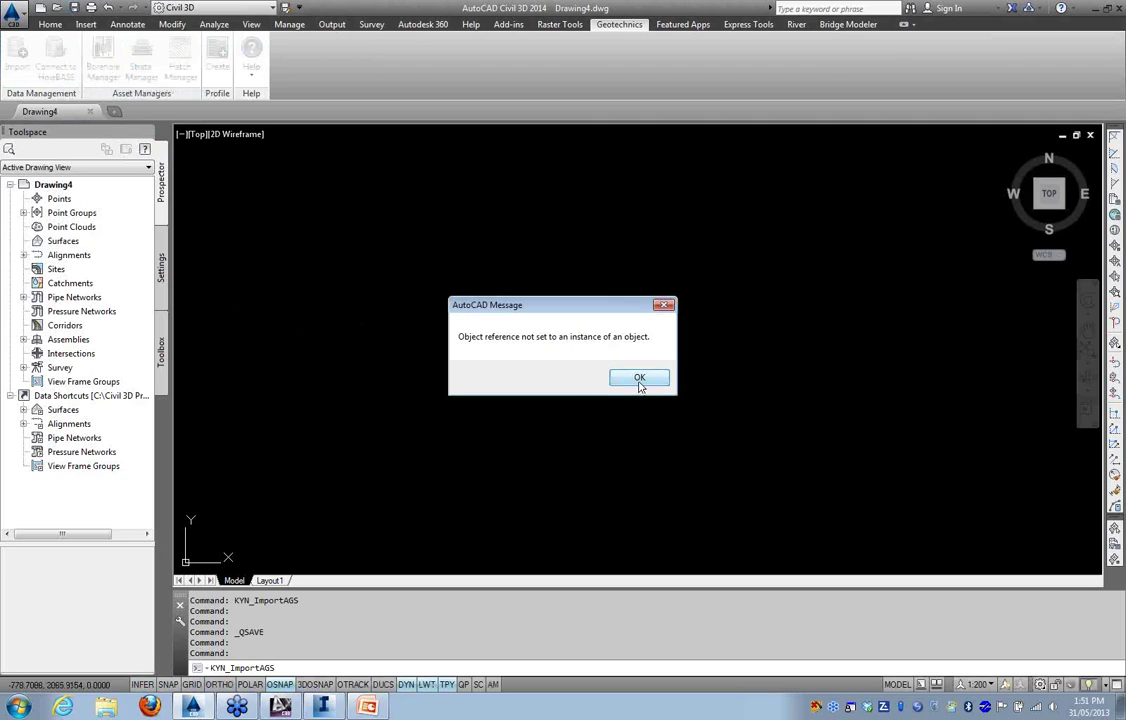
{"action": "left_click", "coordinate": [639, 379]}
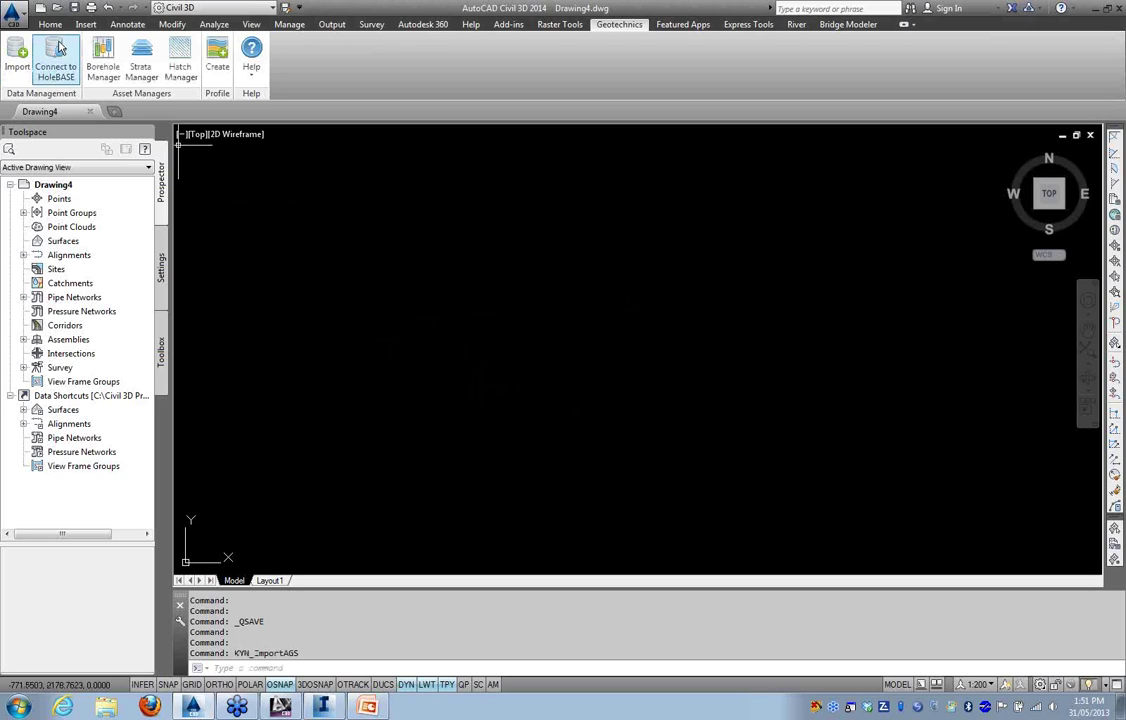
Open the HoleBASE SI connection login and close it without logging in
{"action": "left_click", "coordinate": [55, 52]}
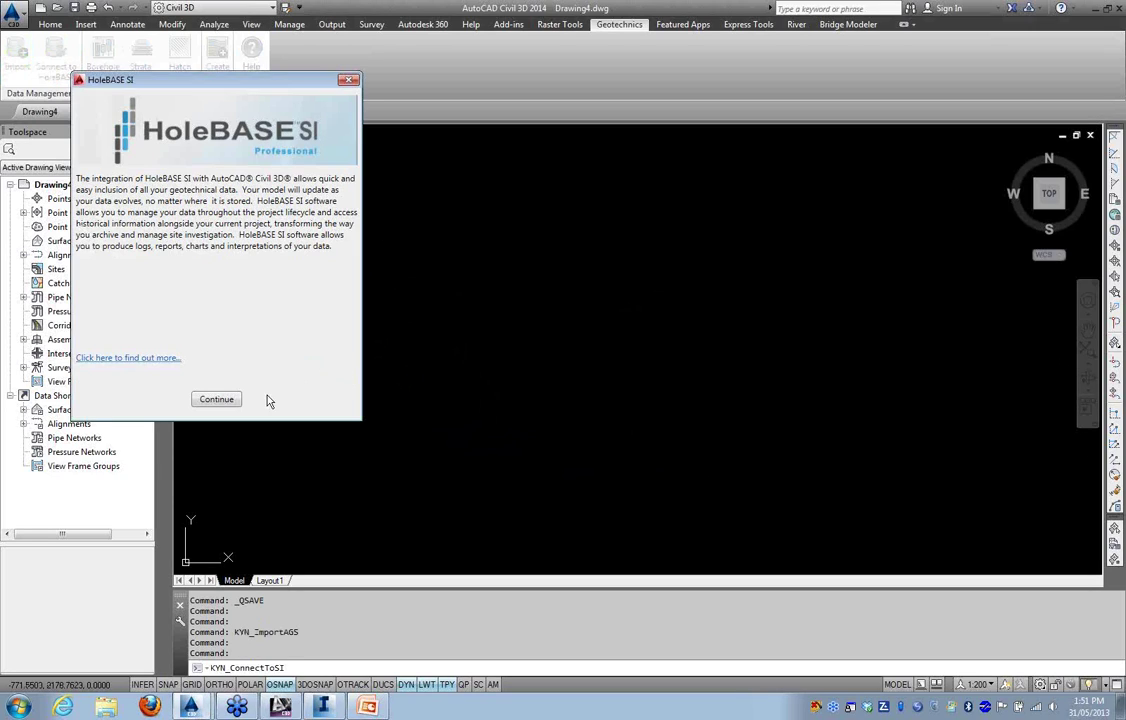
{"action": "left_click", "coordinate": [215, 399]}
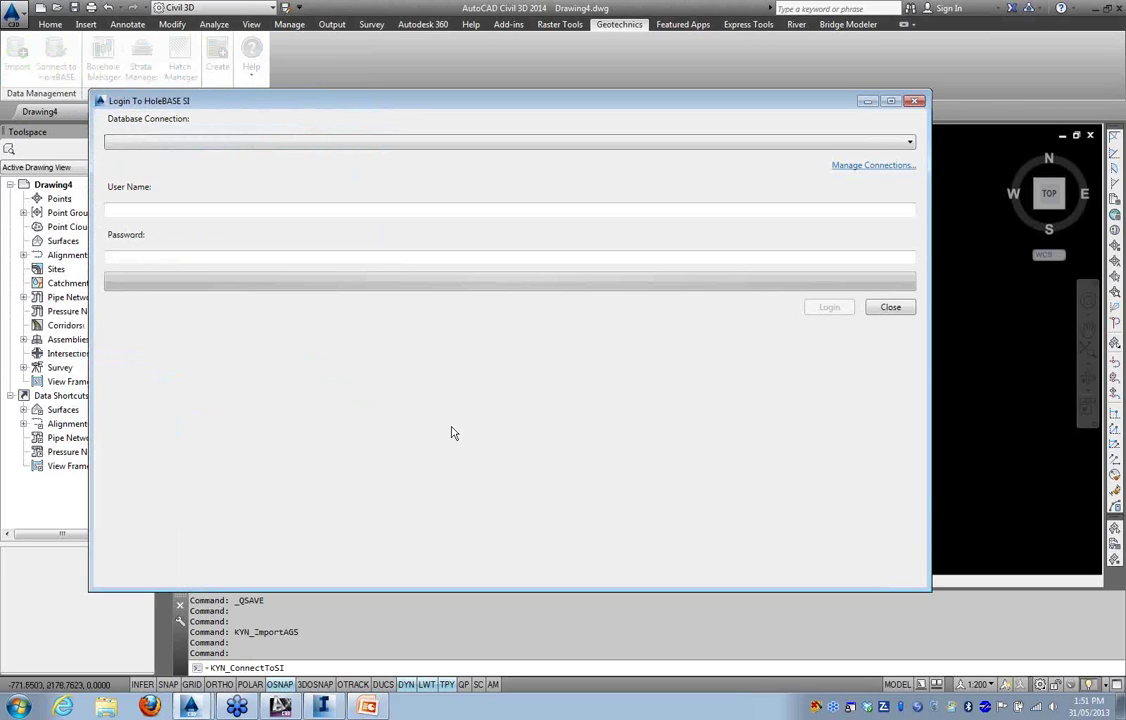
{"action": "left_click", "coordinate": [914, 101]}
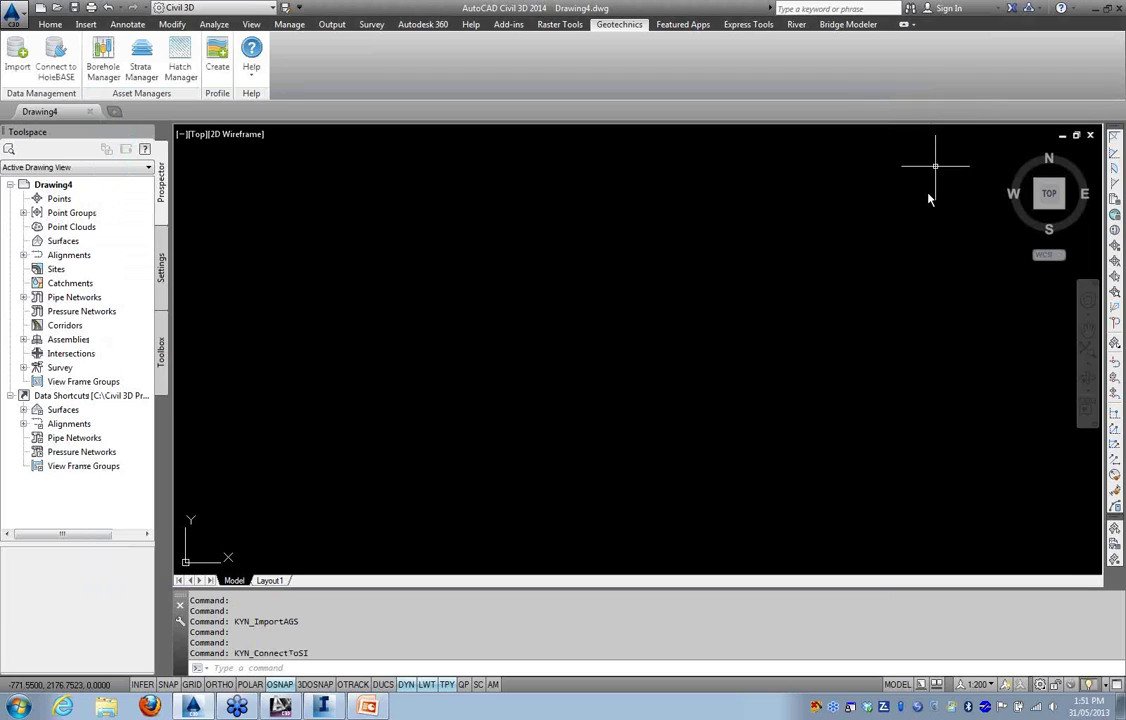
Retry the AGS import in Drawing4 by running and repeating KYN_ImportAGS, and close the drawing
{"action": "left_click", "coordinate": [17, 55]}
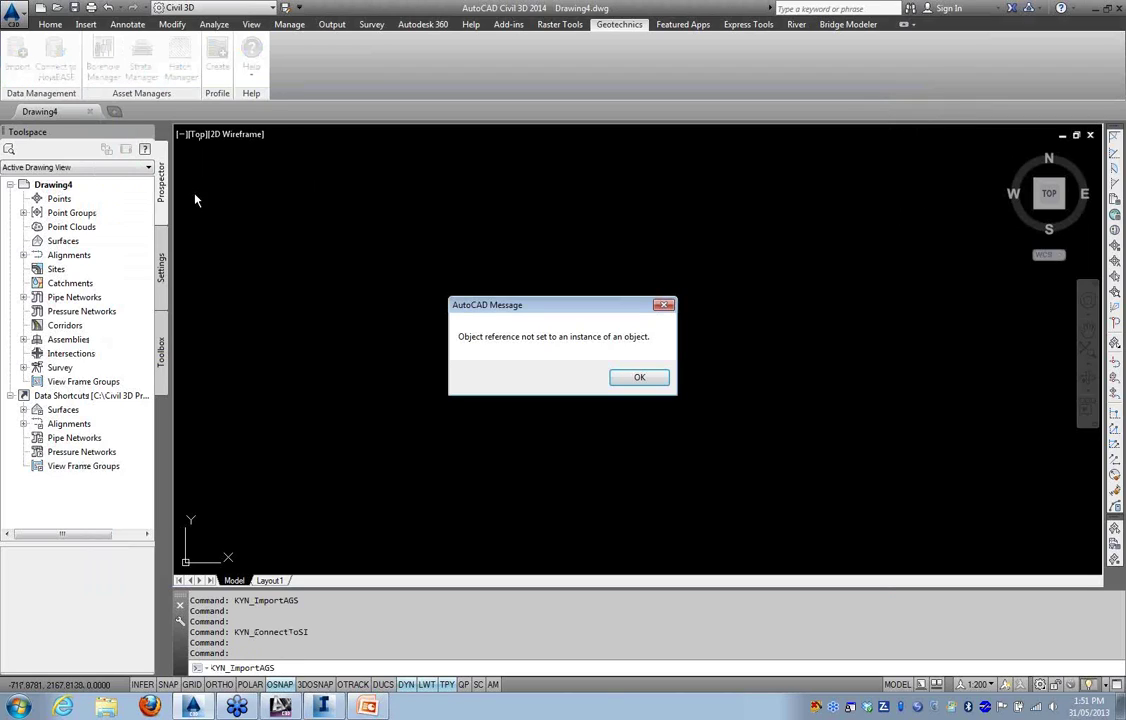
{"action": "left_click", "coordinate": [639, 378]}
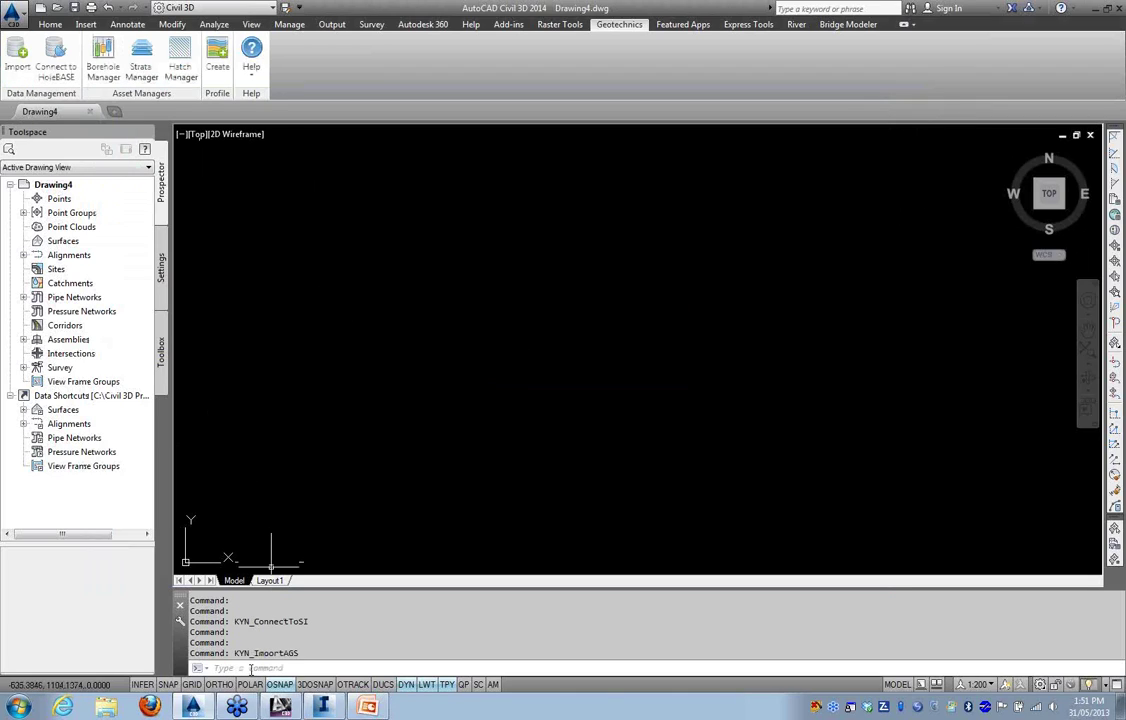
{"action": "key", "text": "Return"}
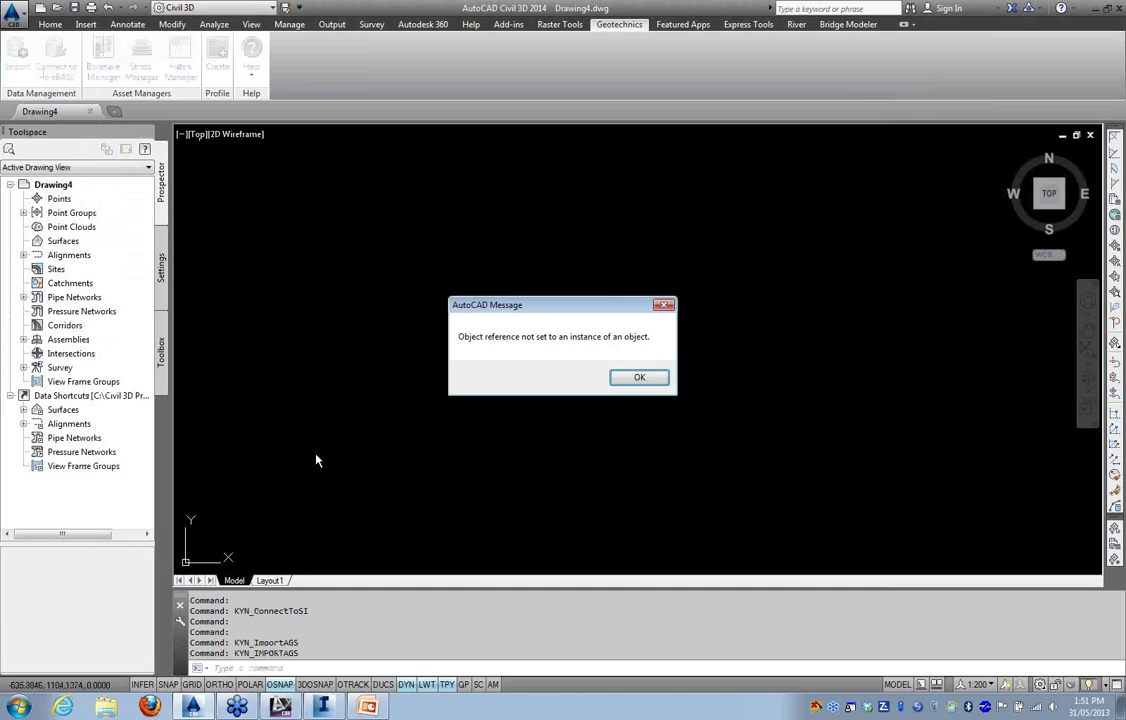
{"action": "left_click", "coordinate": [639, 378]}
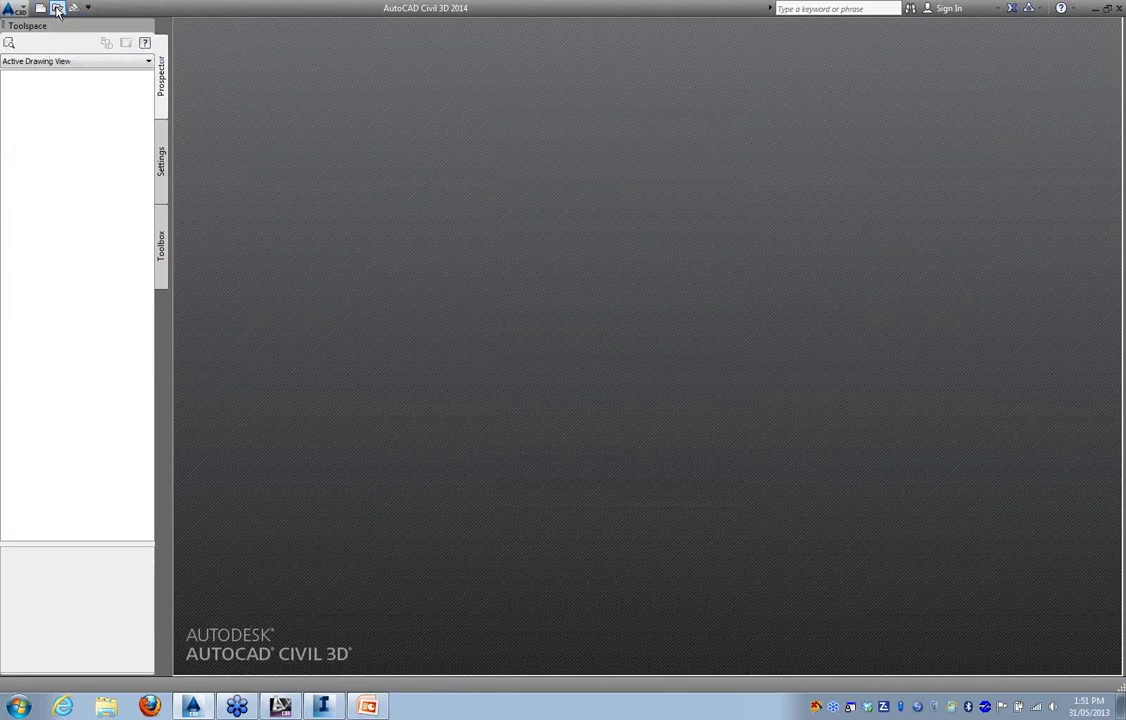
Open projected solids.dwg from the Desktop and try to import AGS data into it
{"action": "left_click", "coordinate": [57, 8]}
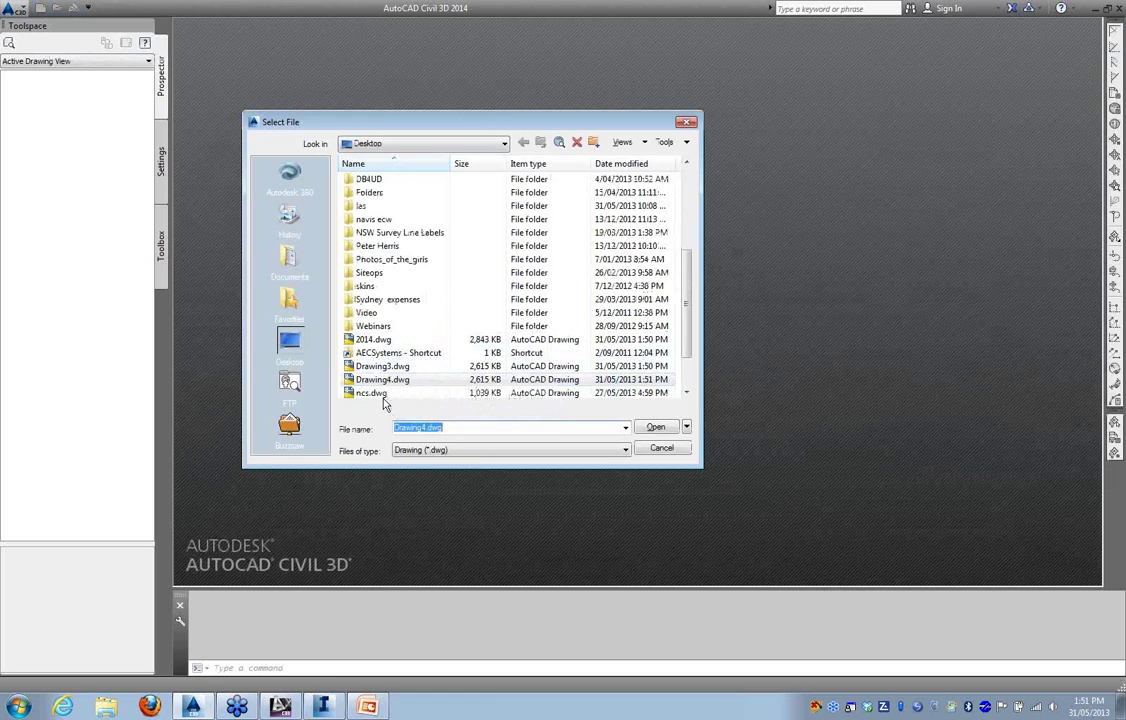
{"action": "left_click_drag", "start_coordinate": [689, 307], "coordinate": [690, 316]}
{"action": "scroll", "coordinate": [528, 387], "scroll_direction": "down", "scroll_amount": 1}
{"action": "left_click", "coordinate": [400, 392]}
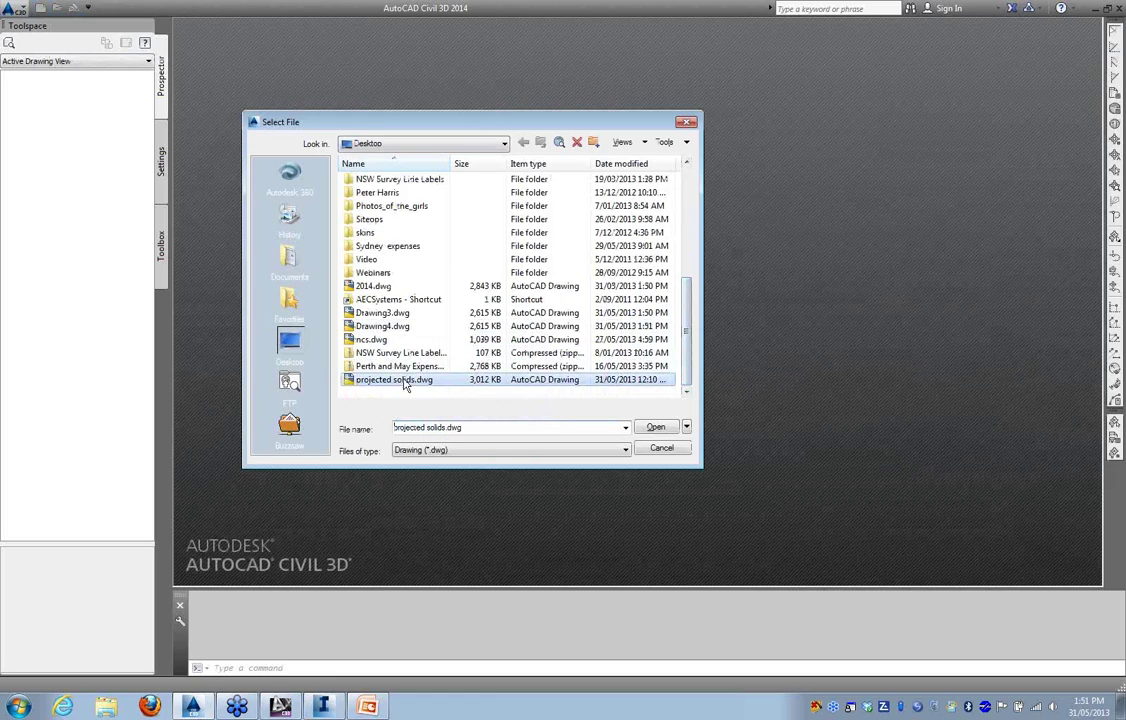
{"action": "left_click", "coordinate": [655, 427]}
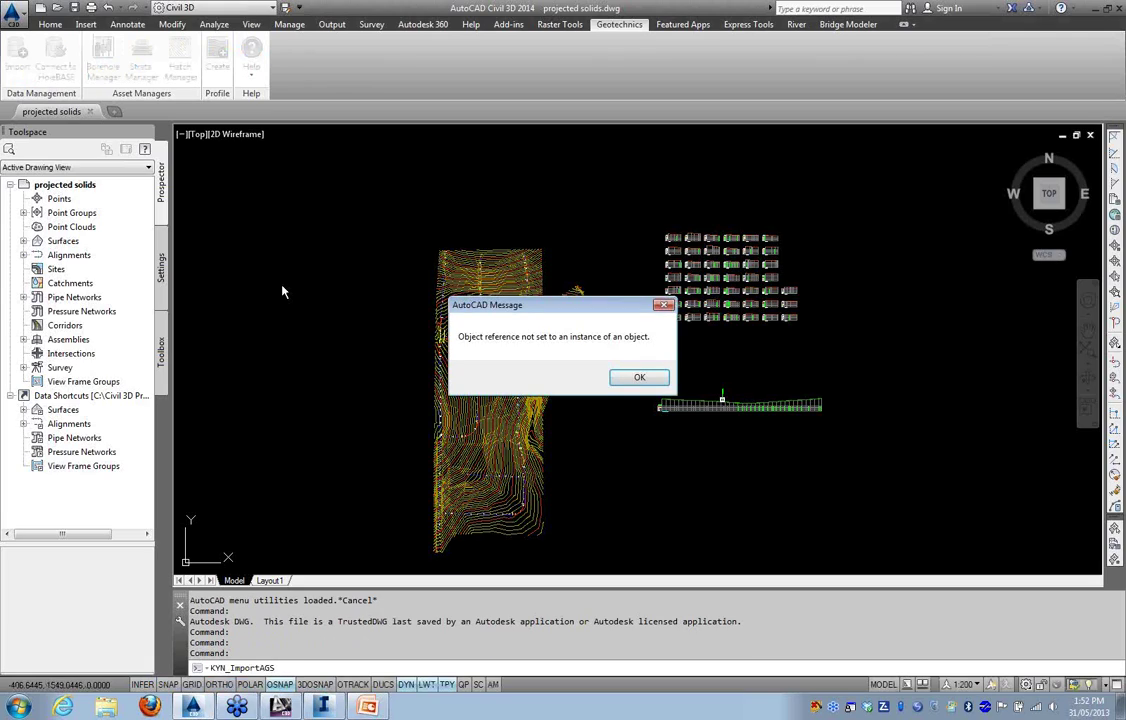
{"action": "left_click", "coordinate": [640, 379]}
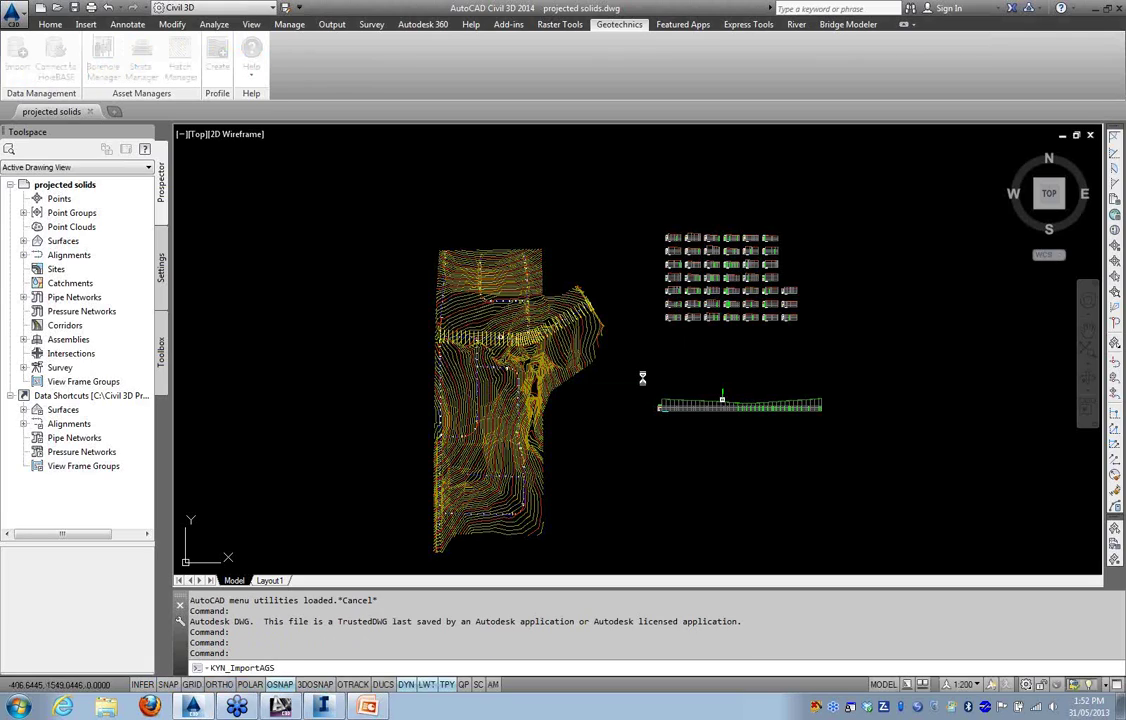
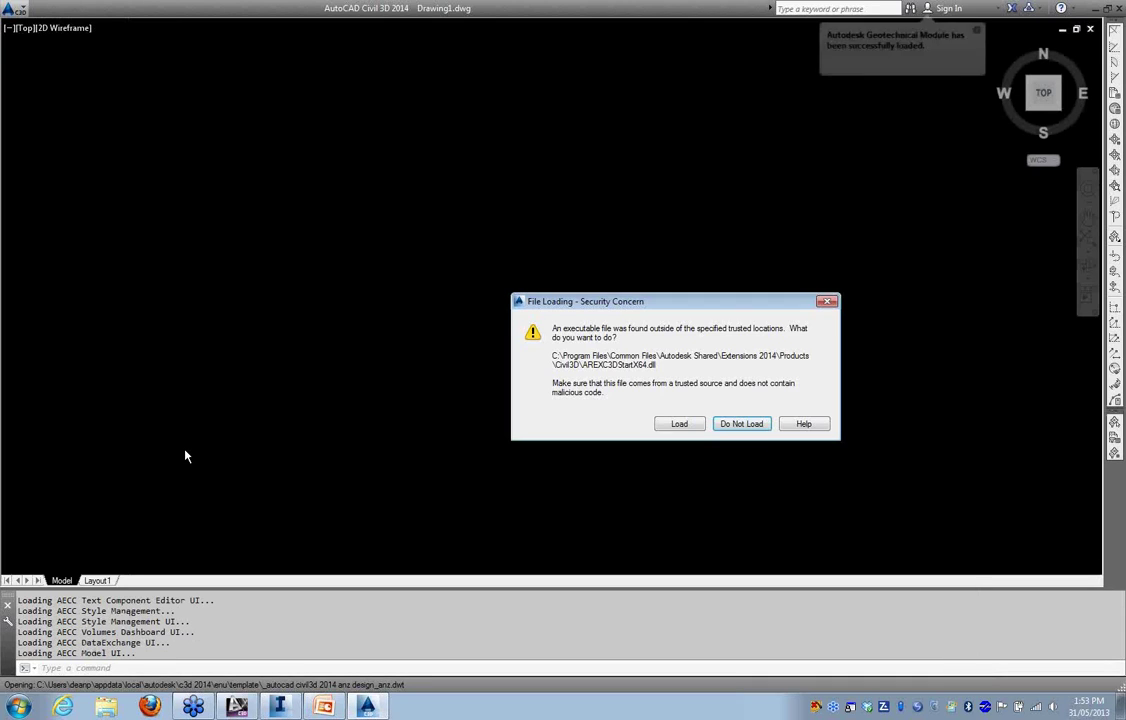
Allow AREXC3DStartX64.dll to load and save the new drawing to the Desktop as Drawing1.dwg
{"action": "left_click", "coordinate": [674, 428]}
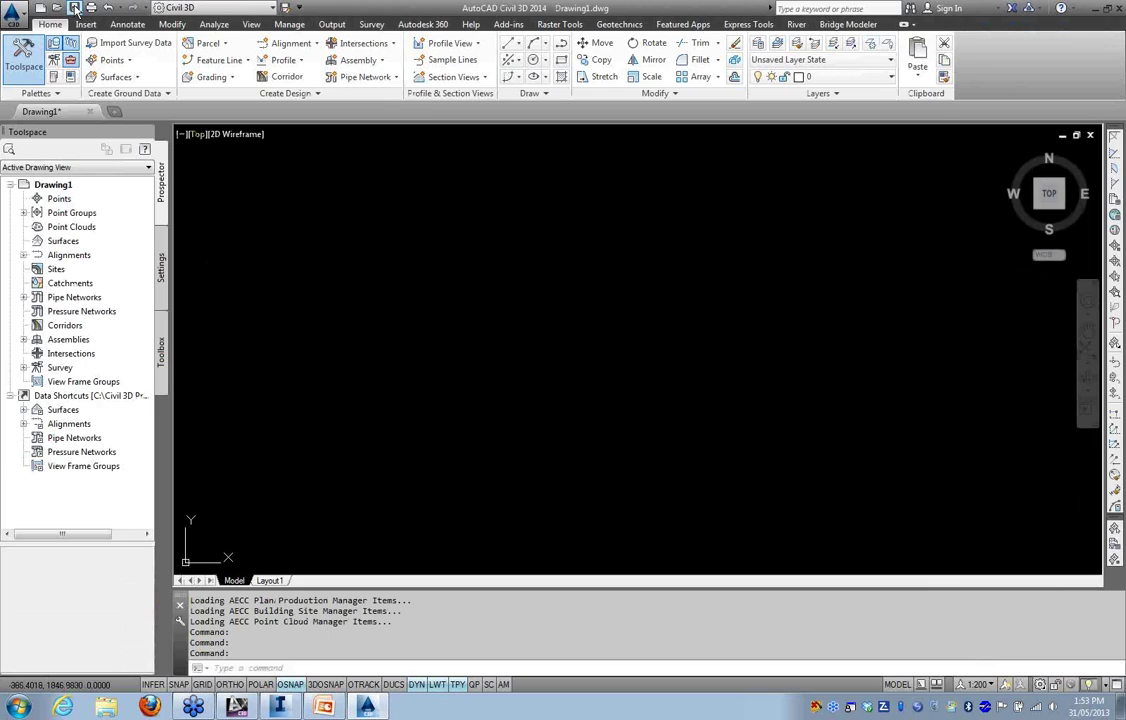
{"action": "key", "text": "ctrl+s"}
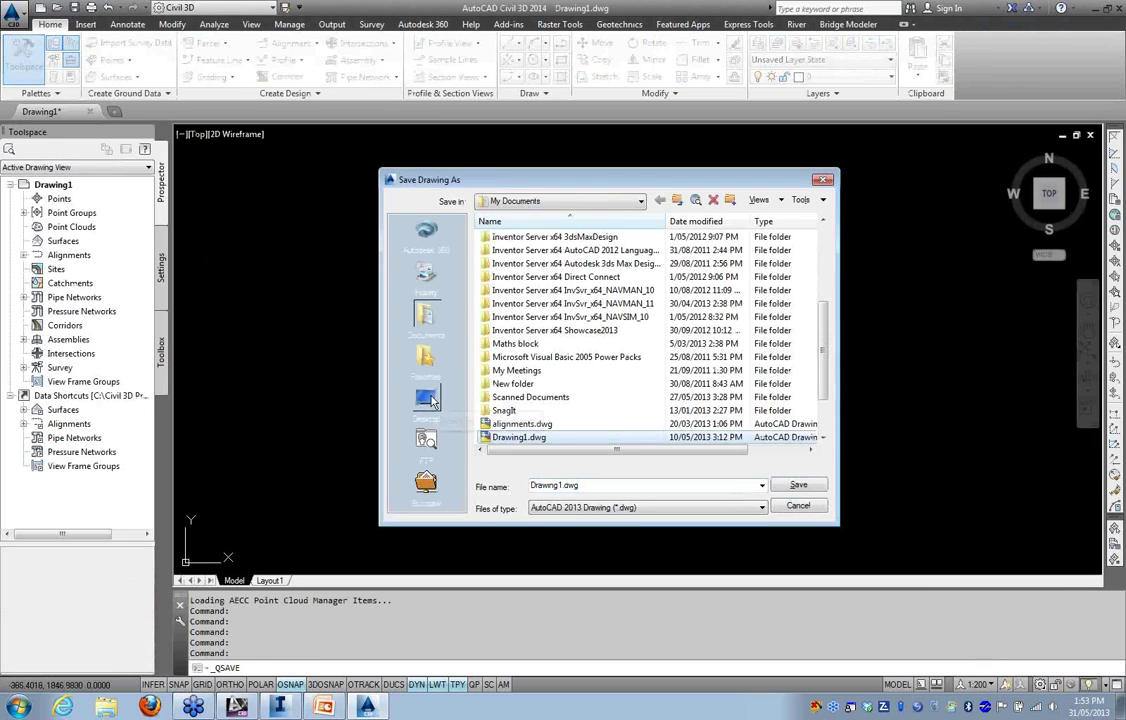
{"action": "left_click", "coordinate": [426, 397]}
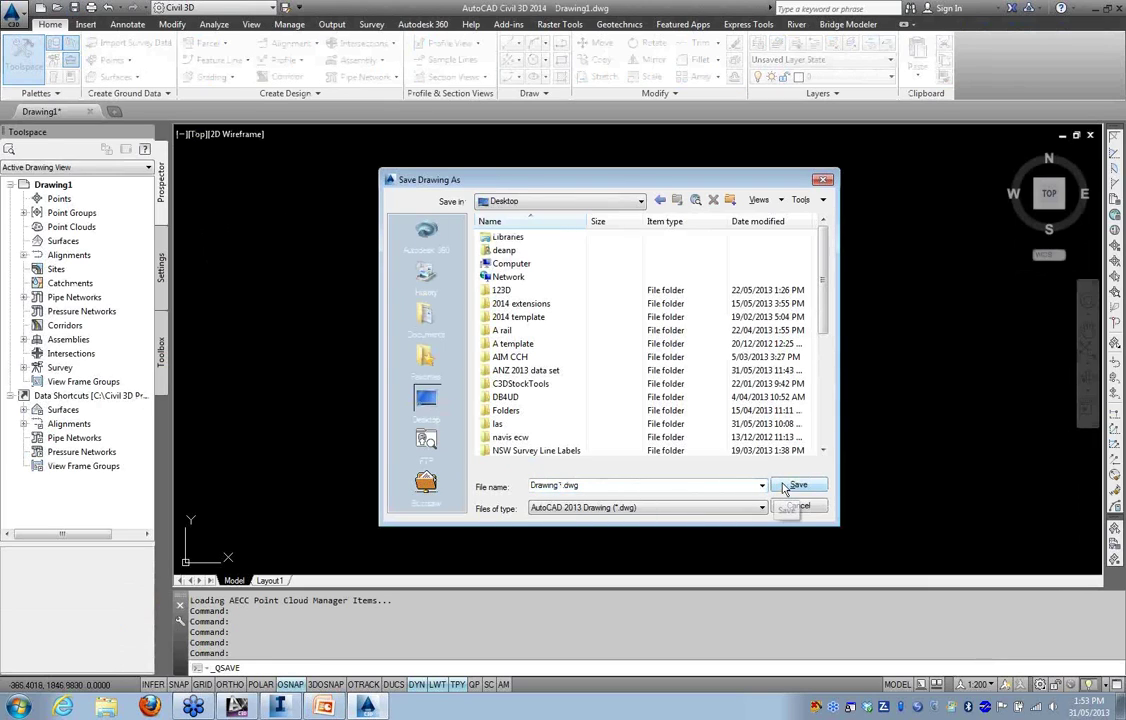
{"action": "left_click", "coordinate": [792, 485]}
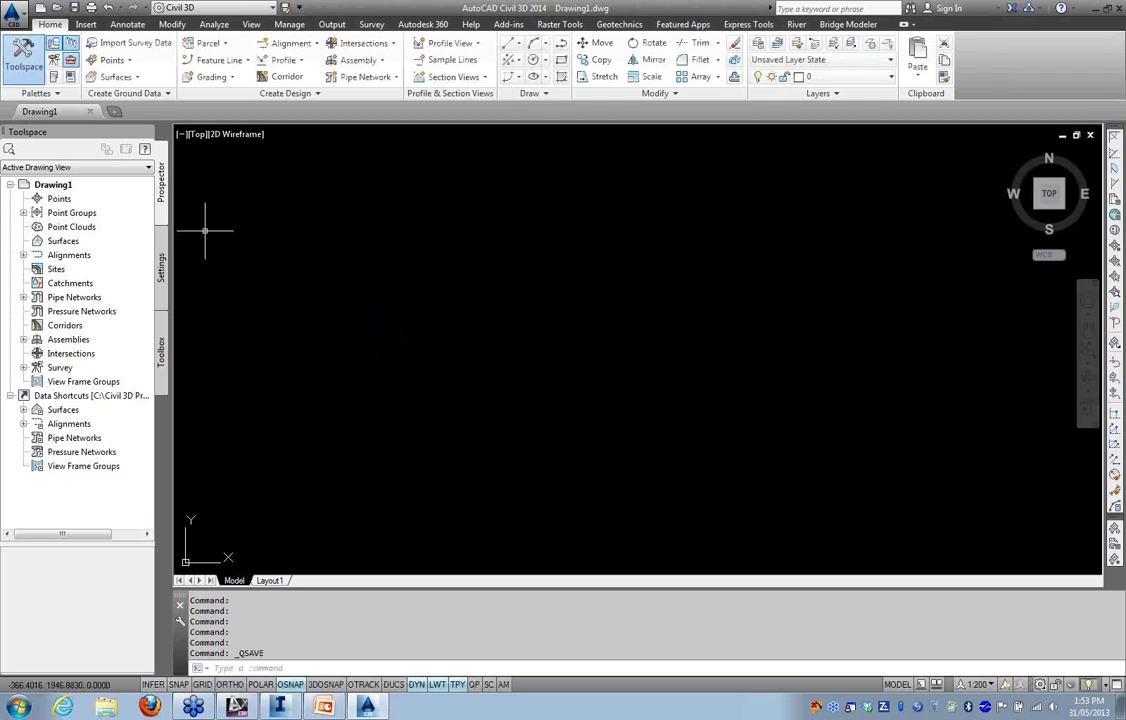
Start a geotechnical data import in Drawing1 and set the file type to CSV
{"action": "left_click", "coordinate": [619, 24]}
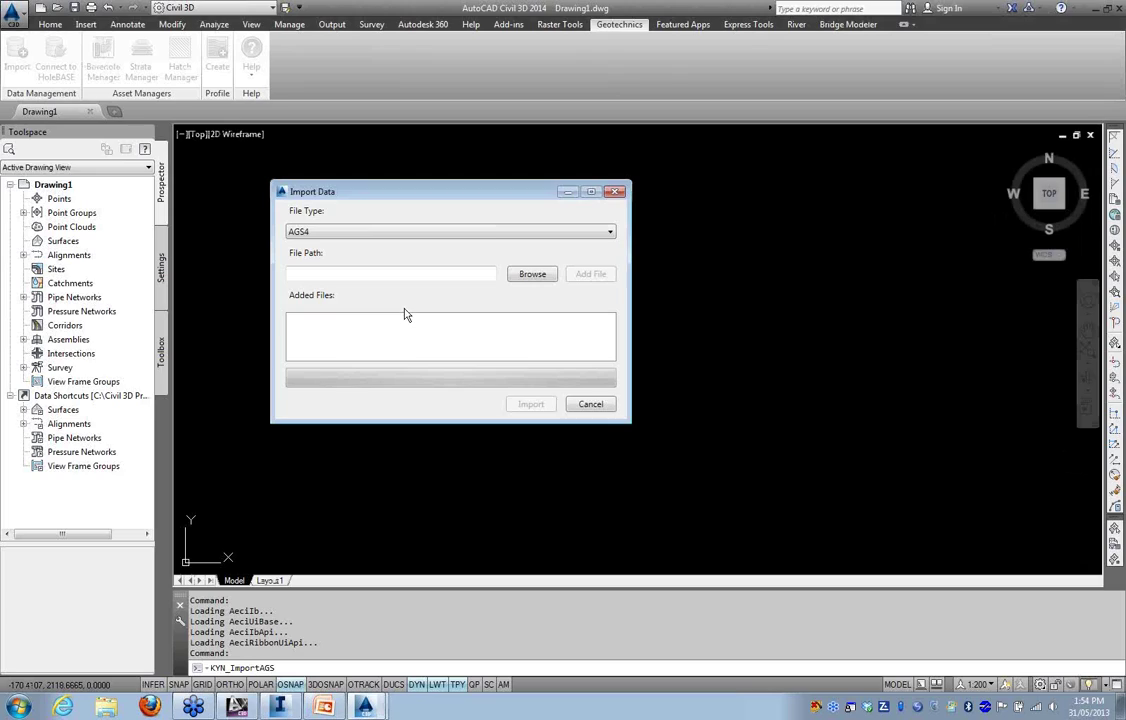
{"action": "left_click", "coordinate": [192, 708]}
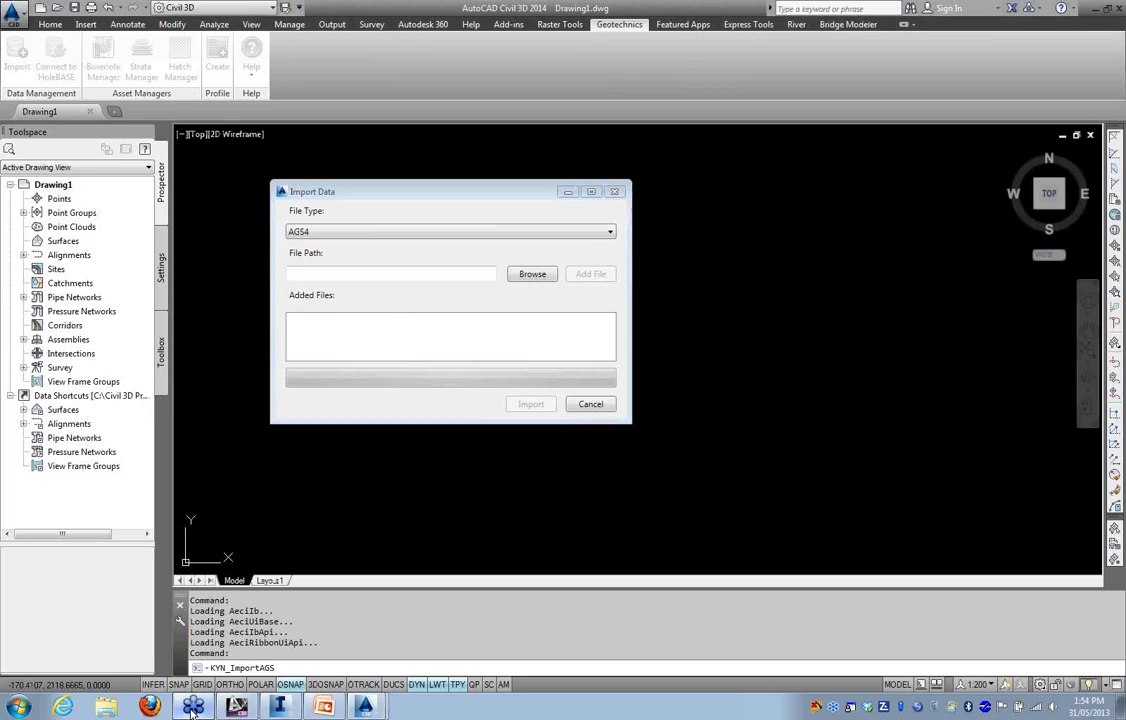
{"action": "left_click", "coordinate": [361, 232]}
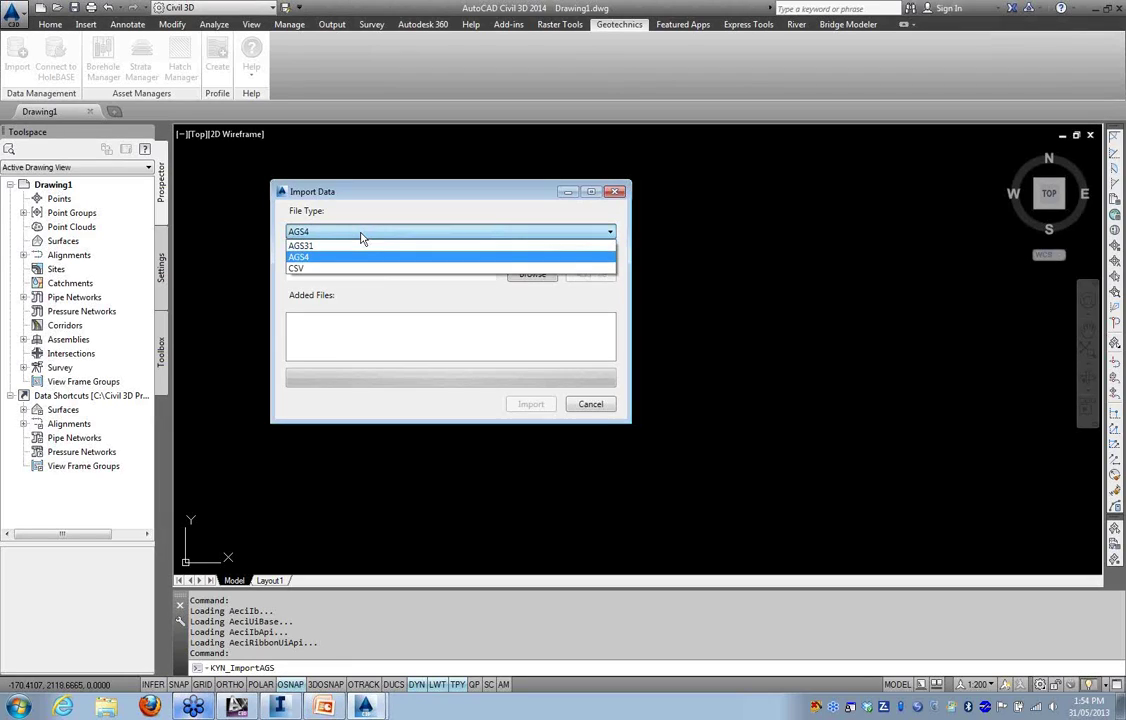
{"action": "left_click", "coordinate": [315, 270]}
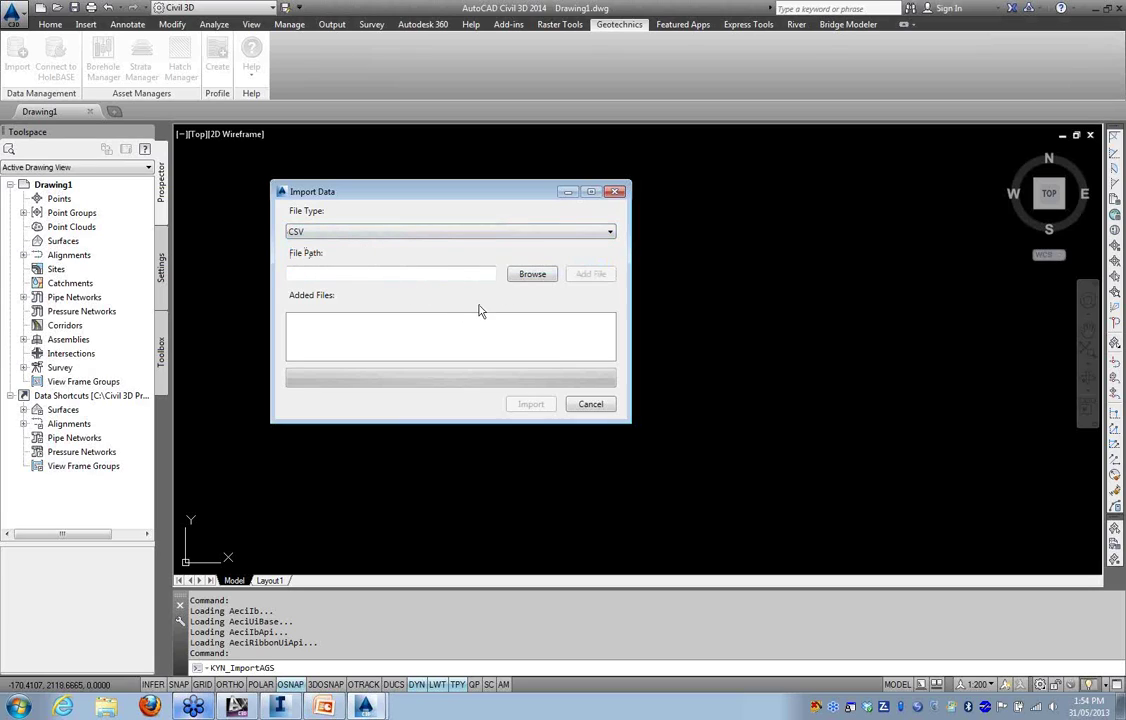
Add GEOL.csv from the 2014 extensions folder to the list of files for import
{"action": "left_click", "coordinate": [530, 275]}
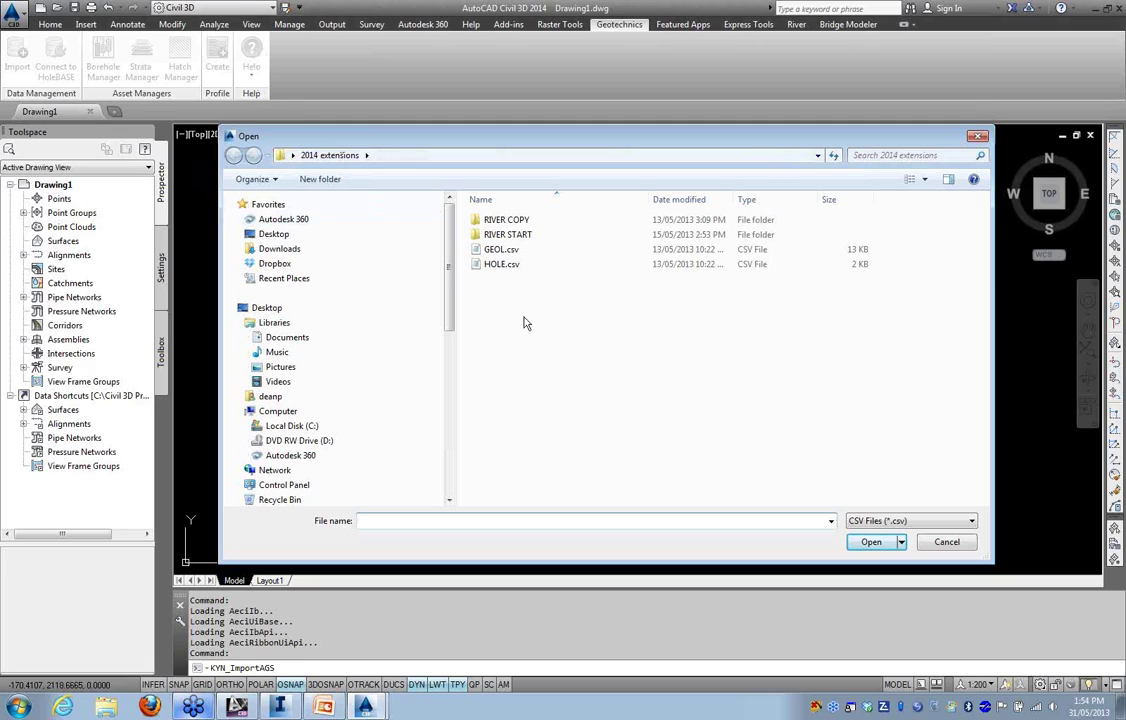
{"action": "left_click", "coordinate": [494, 268]}
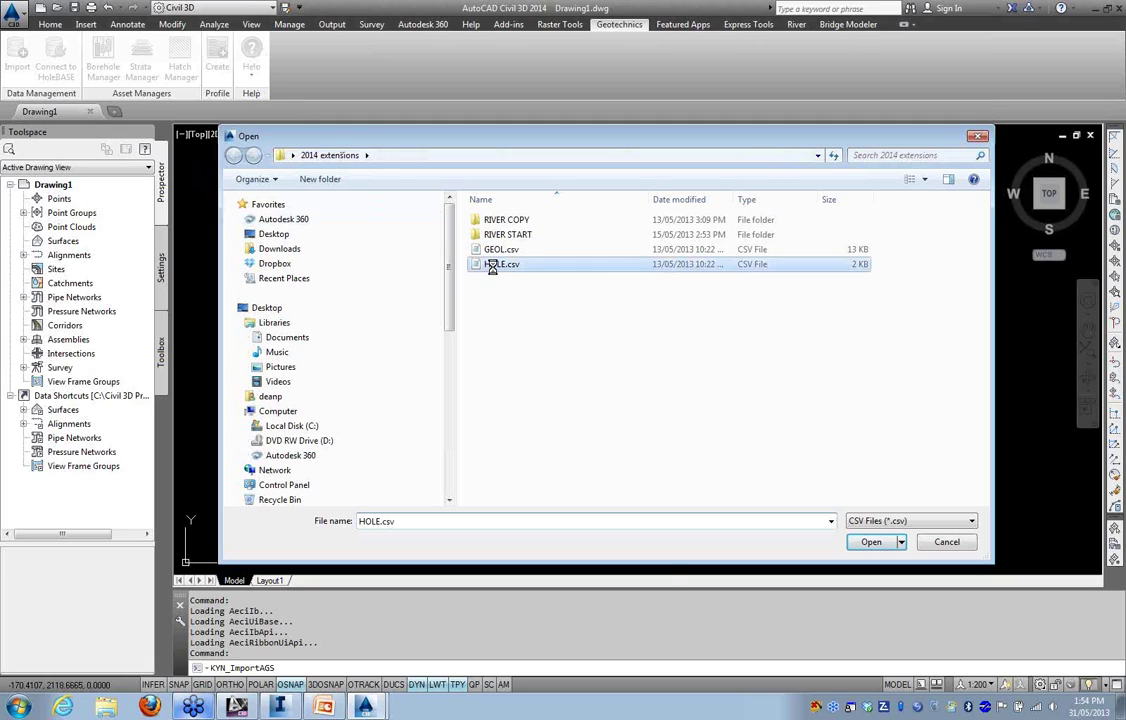
{"action": "right_click", "coordinate": [494, 268]}
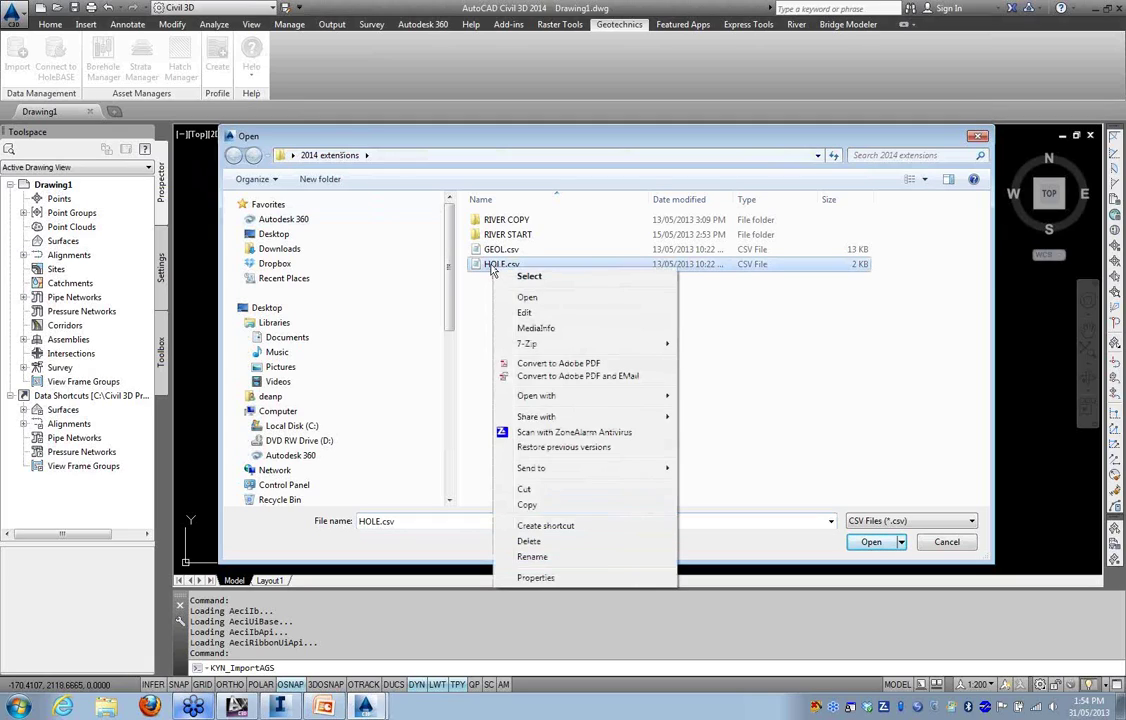
{"action": "left_click", "coordinate": [490, 250]}
{"action": "right_click", "coordinate": [492, 251]}
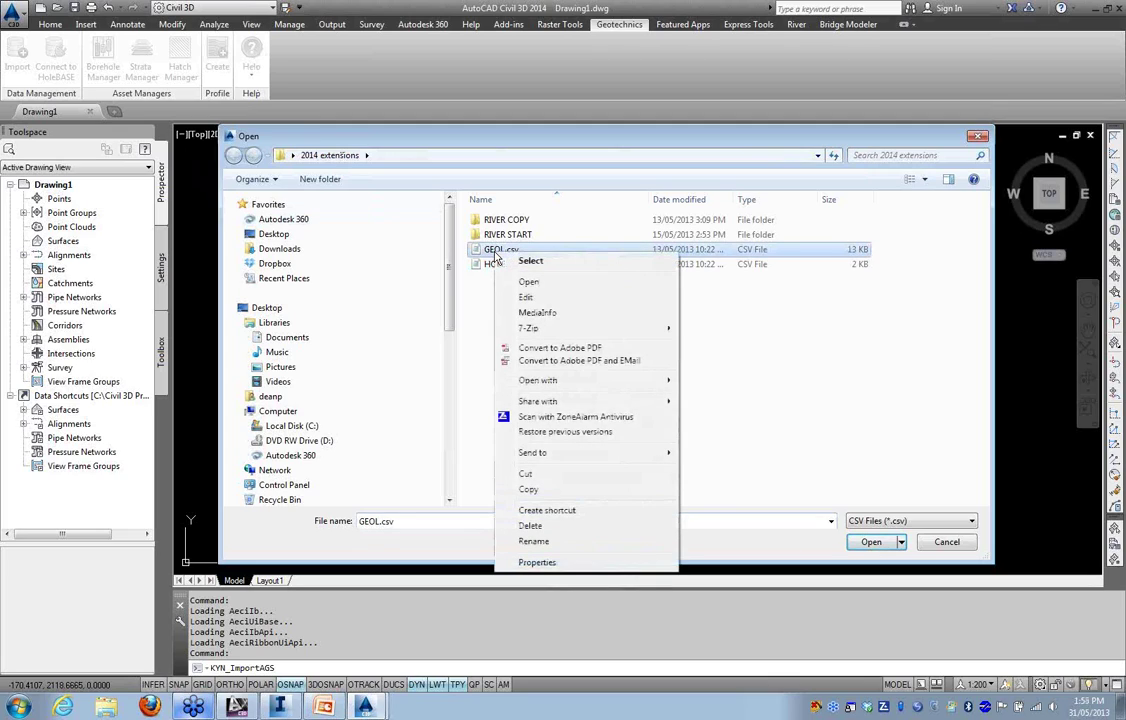
{"action": "left_click", "coordinate": [495, 252]}
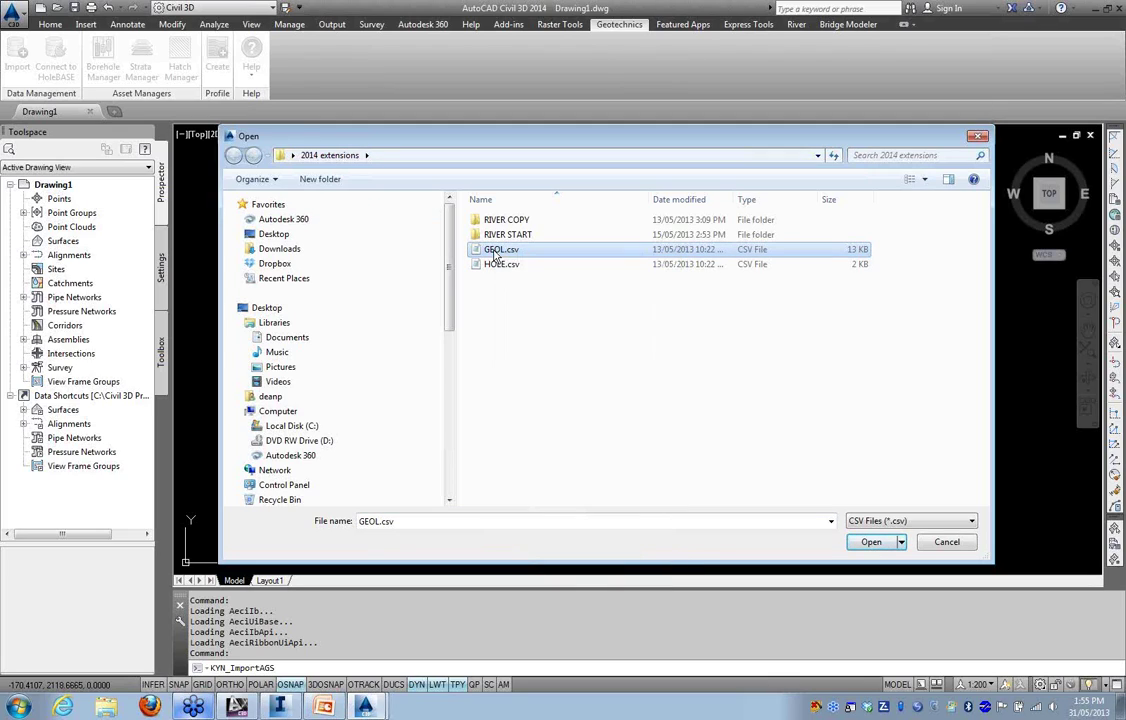
{"action": "left_click", "coordinate": [866, 542]}
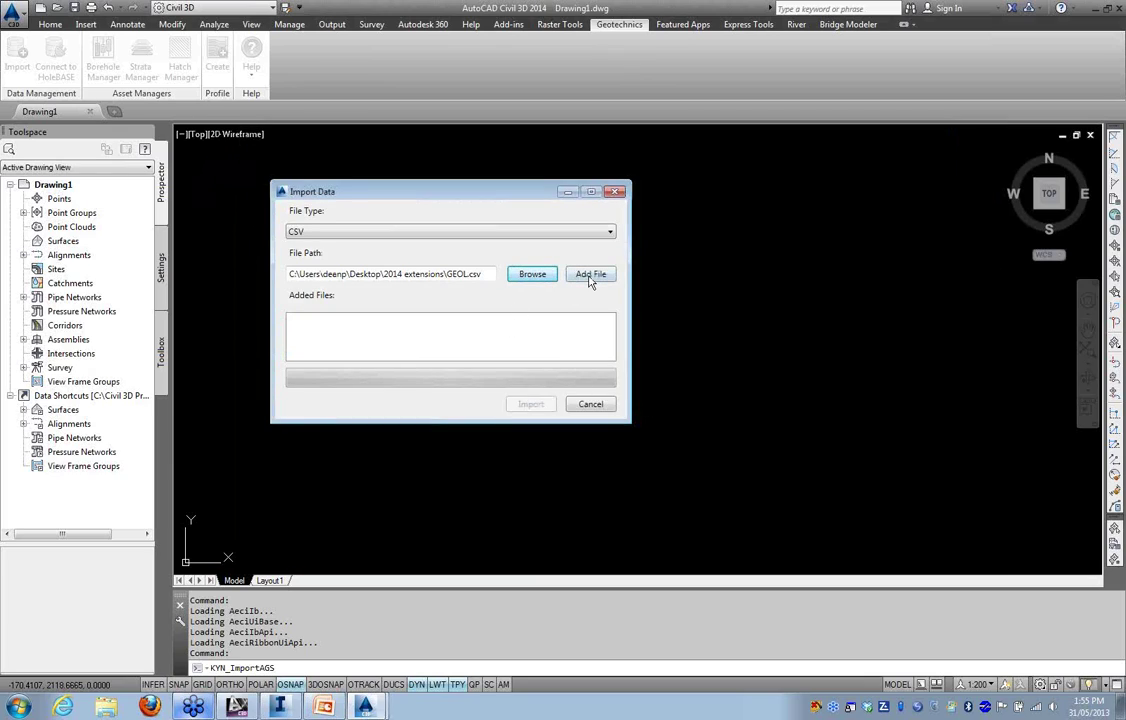
{"action": "left_click", "coordinate": [590, 276]}
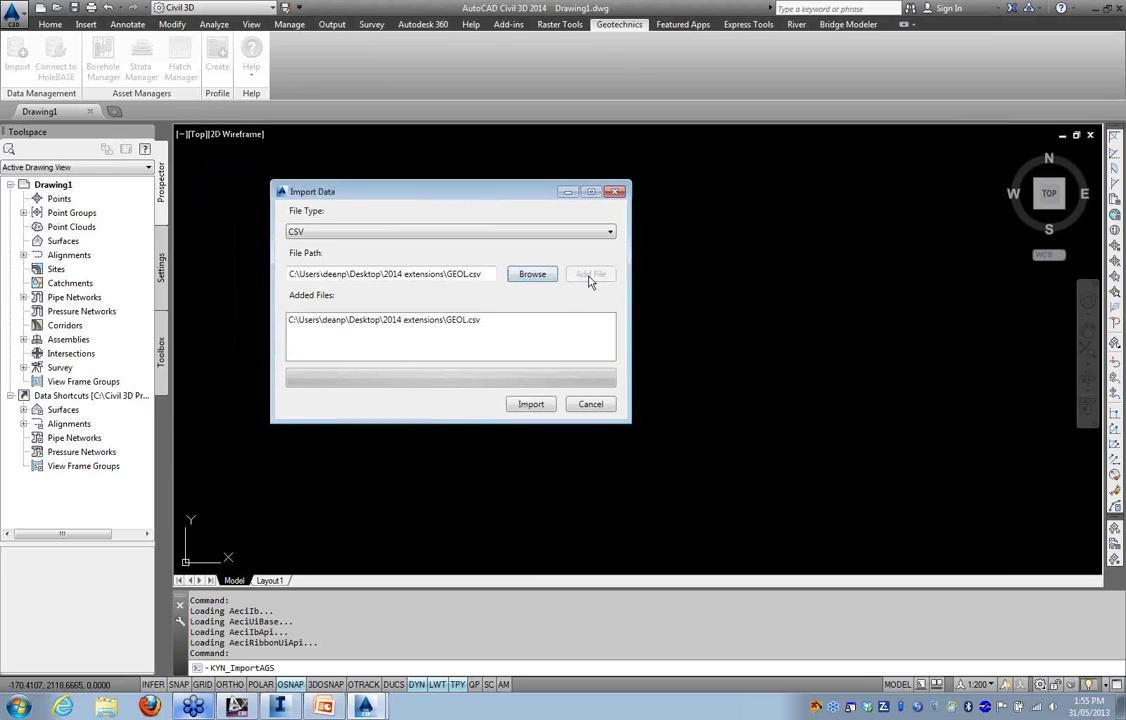
Add HOLE.csv to the import list and import the data from both CSV files into the drawing
{"action": "left_click", "coordinate": [530, 276]}
{"action": "left_click", "coordinate": [503, 264]}
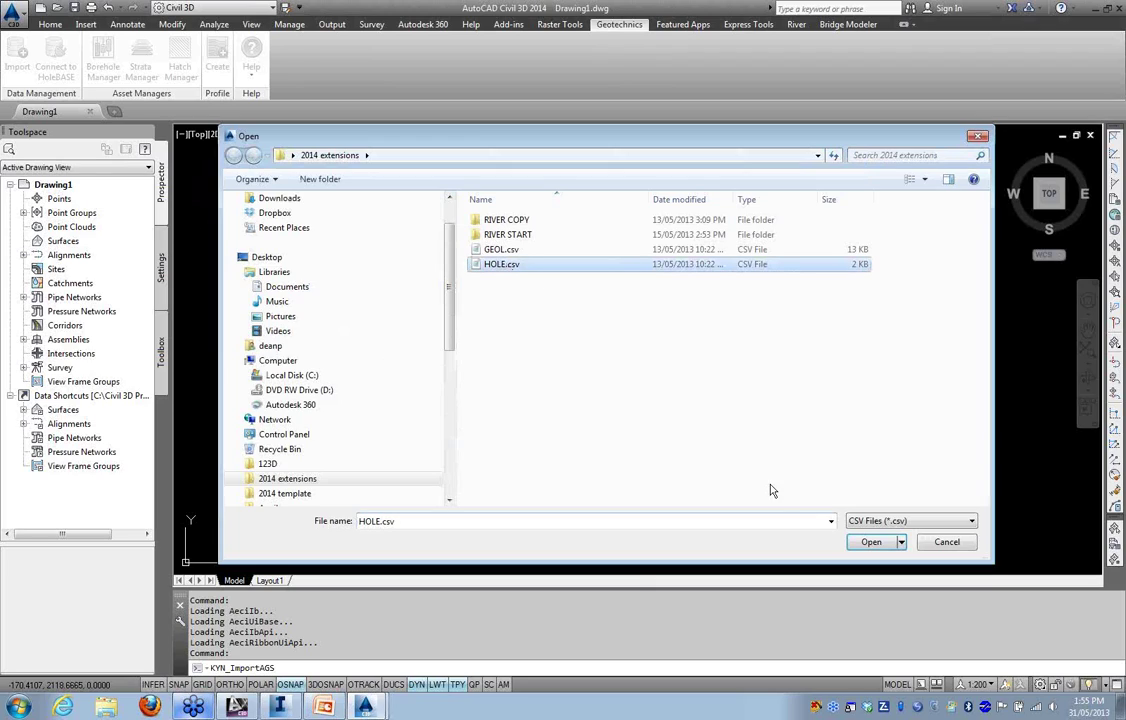
{"action": "left_click", "coordinate": [871, 543]}
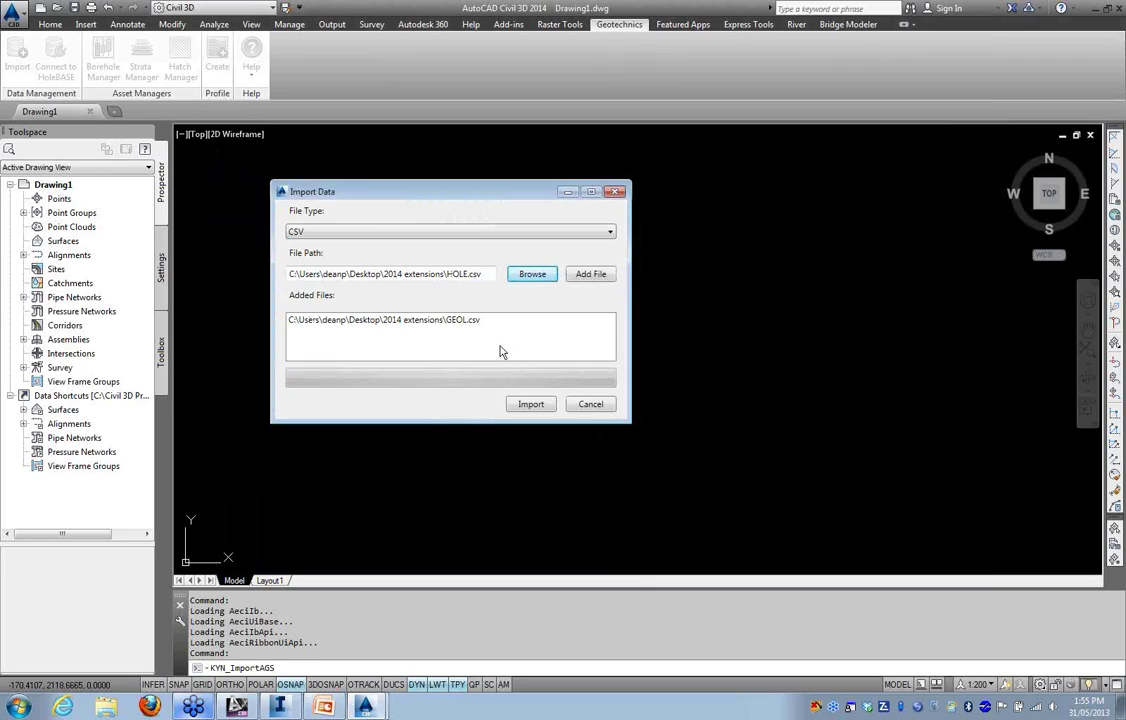
{"action": "left_click", "coordinate": [595, 278]}
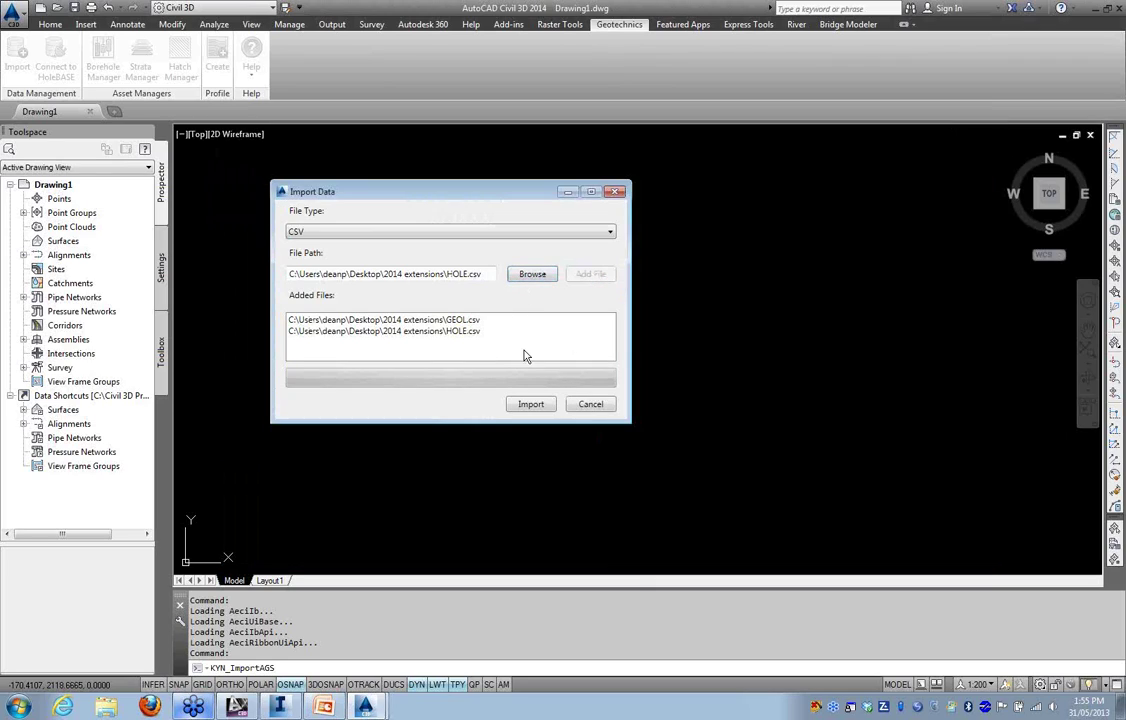
{"action": "left_click", "coordinate": [531, 404]}
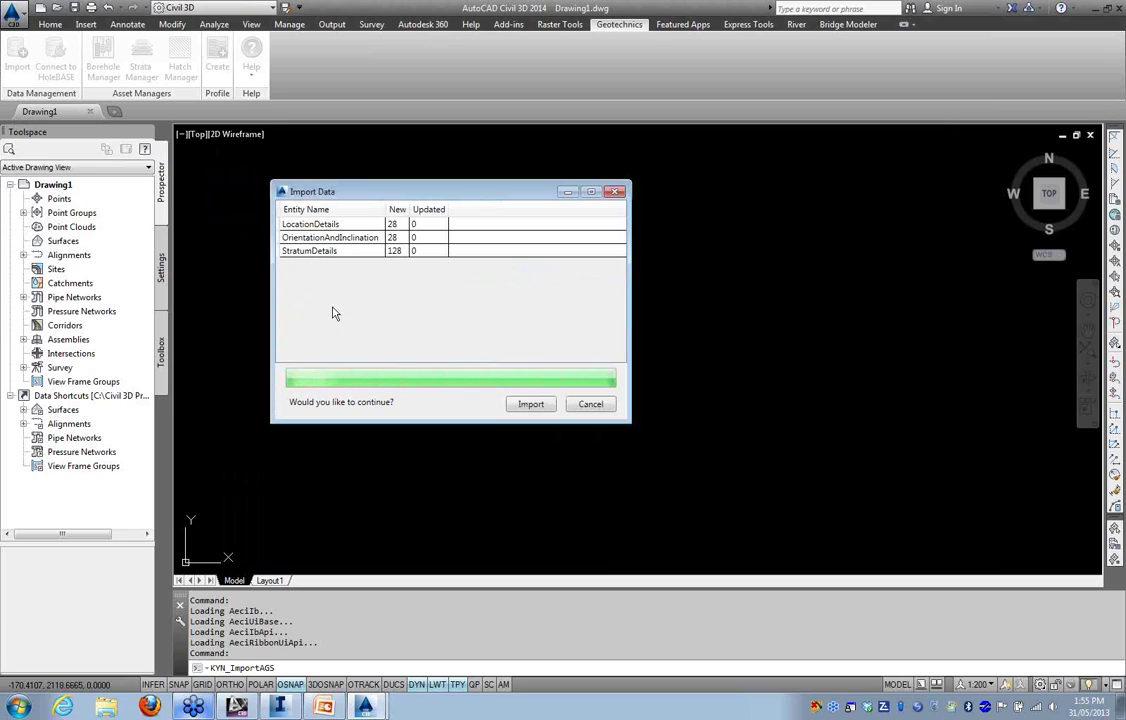
{"action": "left_click", "coordinate": [530, 403]}
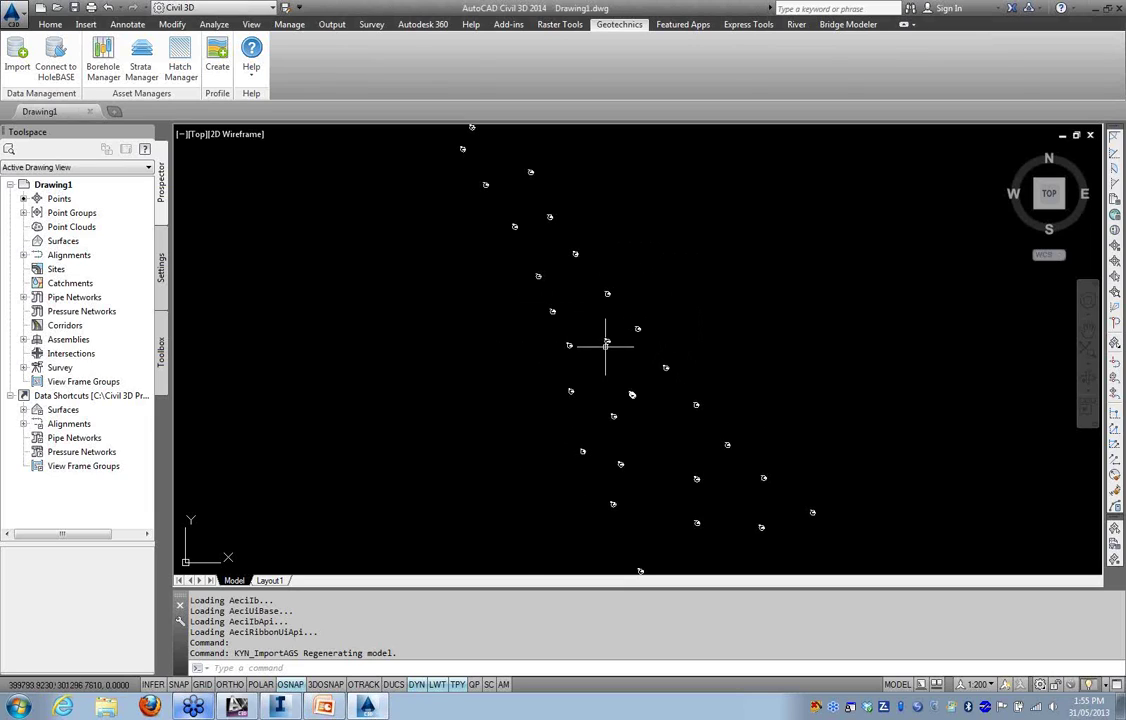
Inspect the plan symbol and labels of borehole BH135 up close, then return to the overall borehole layout
{"action": "scroll", "coordinate": [605, 345], "scroll_direction": "up", "scroll_amount": 10}
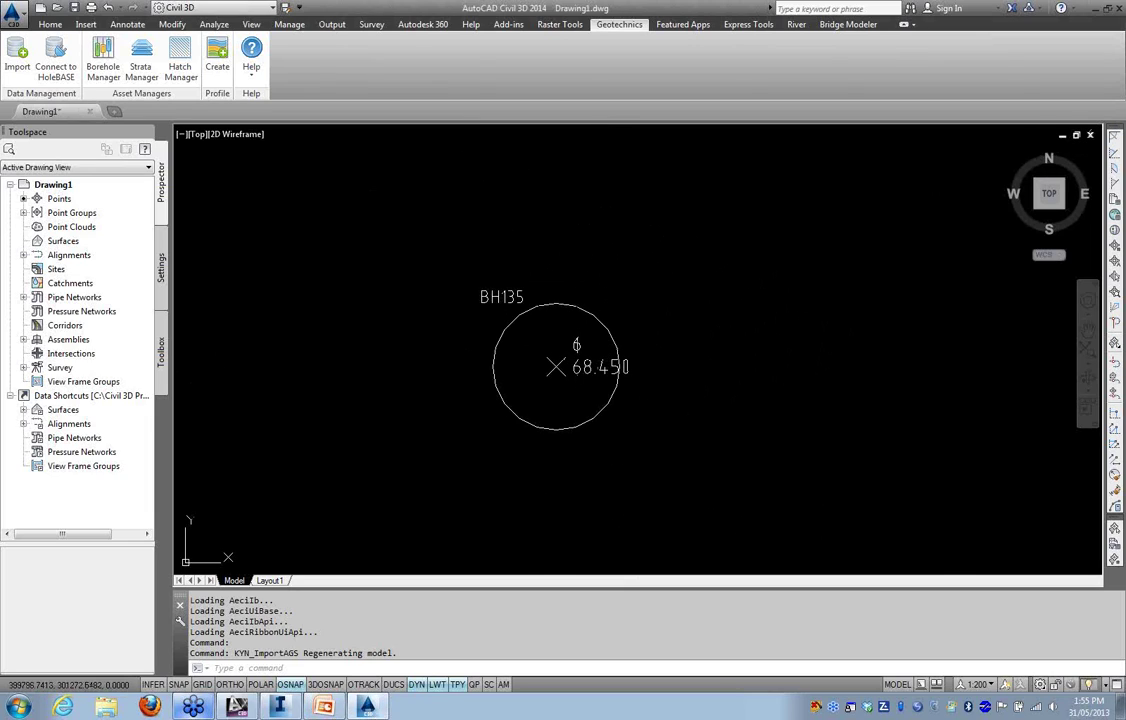
{"action": "left_click", "coordinate": [572, 363]}
{"action": "key", "text": "Escape"}
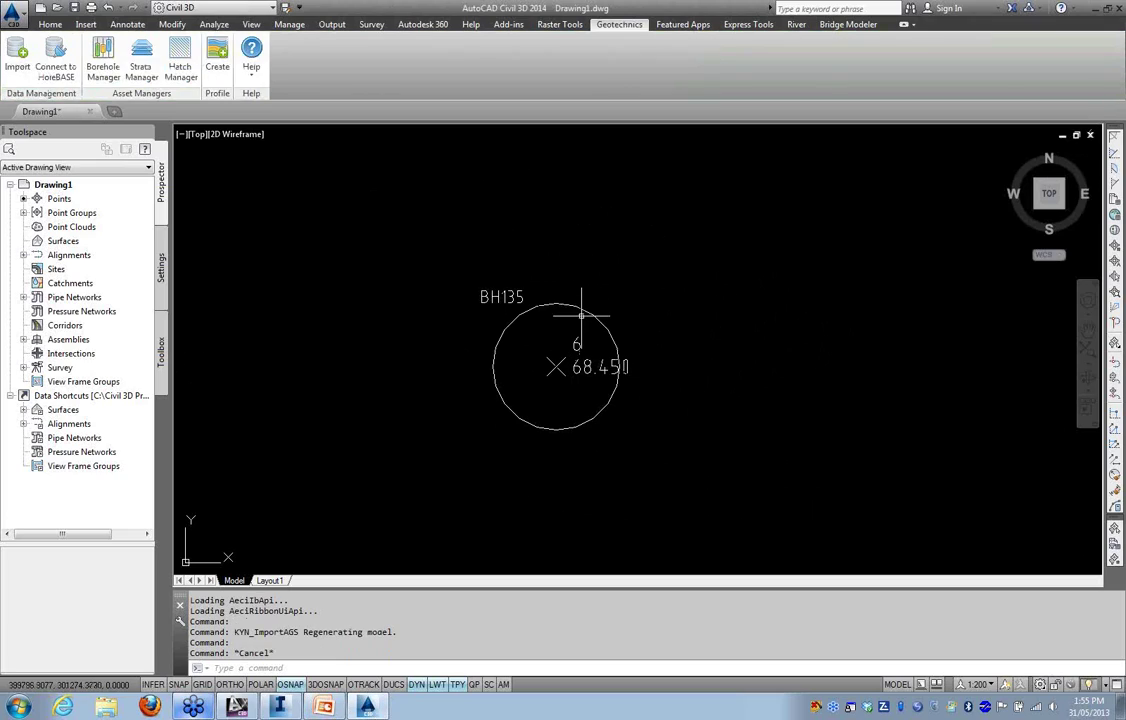
{"action": "key", "text": "Escape"}
{"action": "scroll", "coordinate": [419, 383], "scroll_direction": "down", "scroll_amount": 5}
{"action": "scroll", "coordinate": [419, 383], "scroll_direction": "down", "scroll_amount": 4}
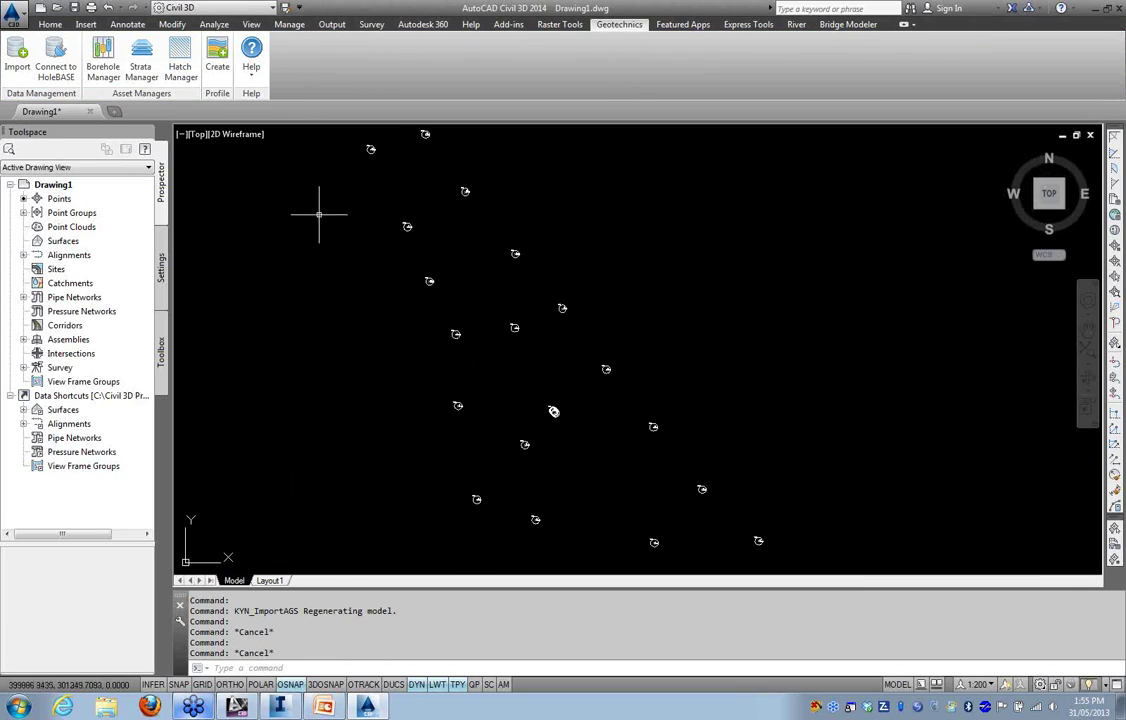
Display the imported boreholes from the SE Isometric viewpoint in the Realistic visual style
{"action": "left_click", "coordinate": [222, 133]}
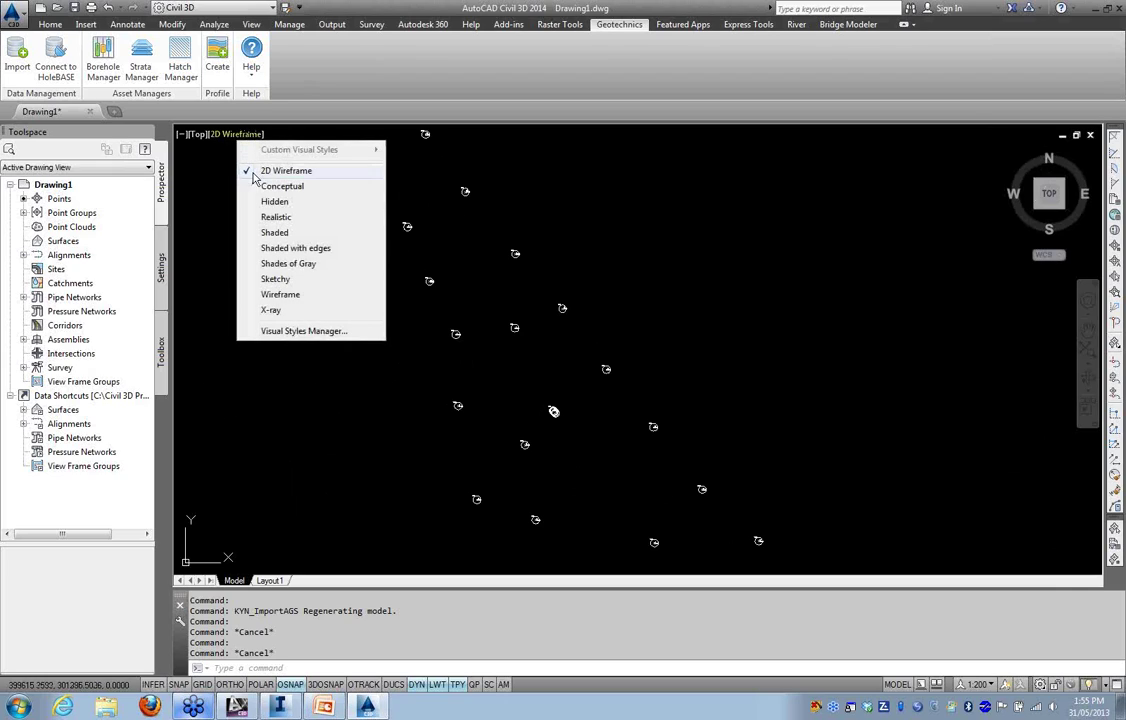
{"action": "left_click", "coordinate": [274, 217]}
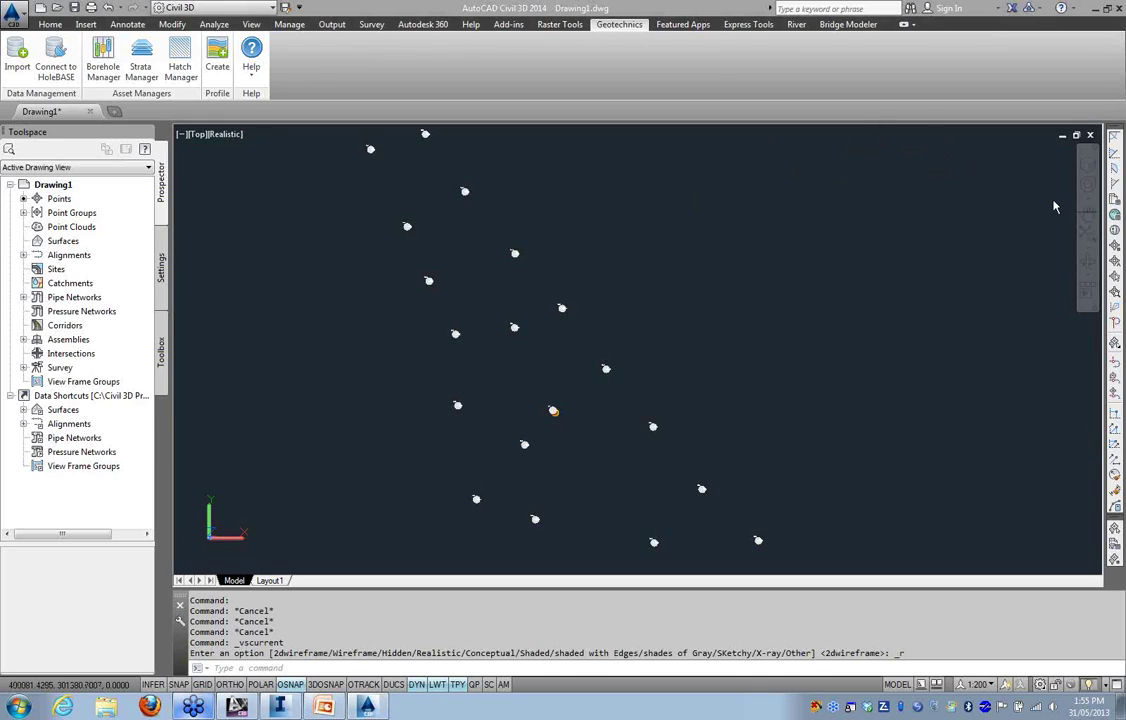
{"action": "left_click", "coordinate": [1089, 165]}
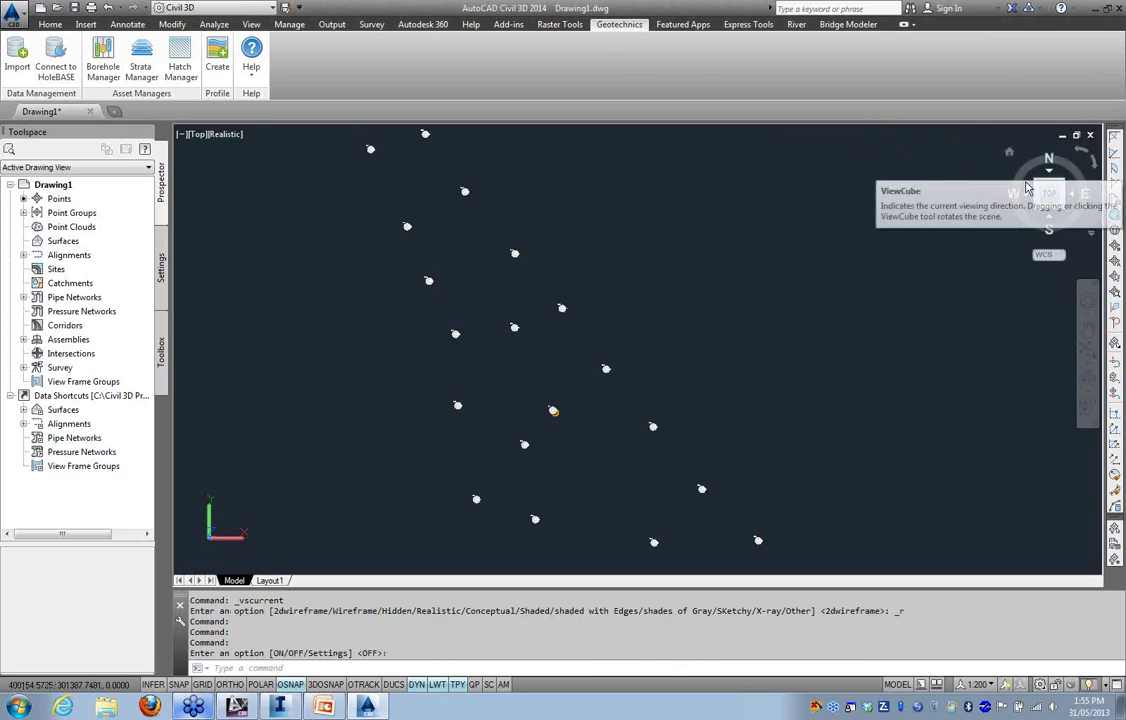
{"action": "left_click", "coordinate": [1057, 206]}
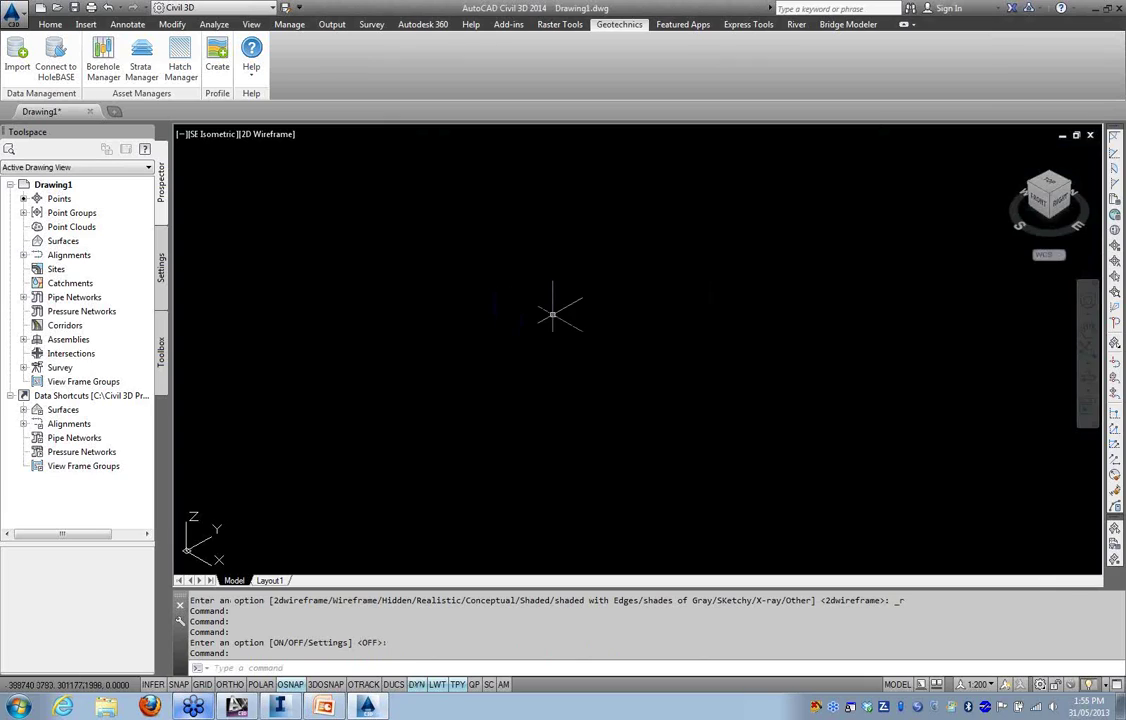
{"action": "left_click", "coordinate": [574, 302]}
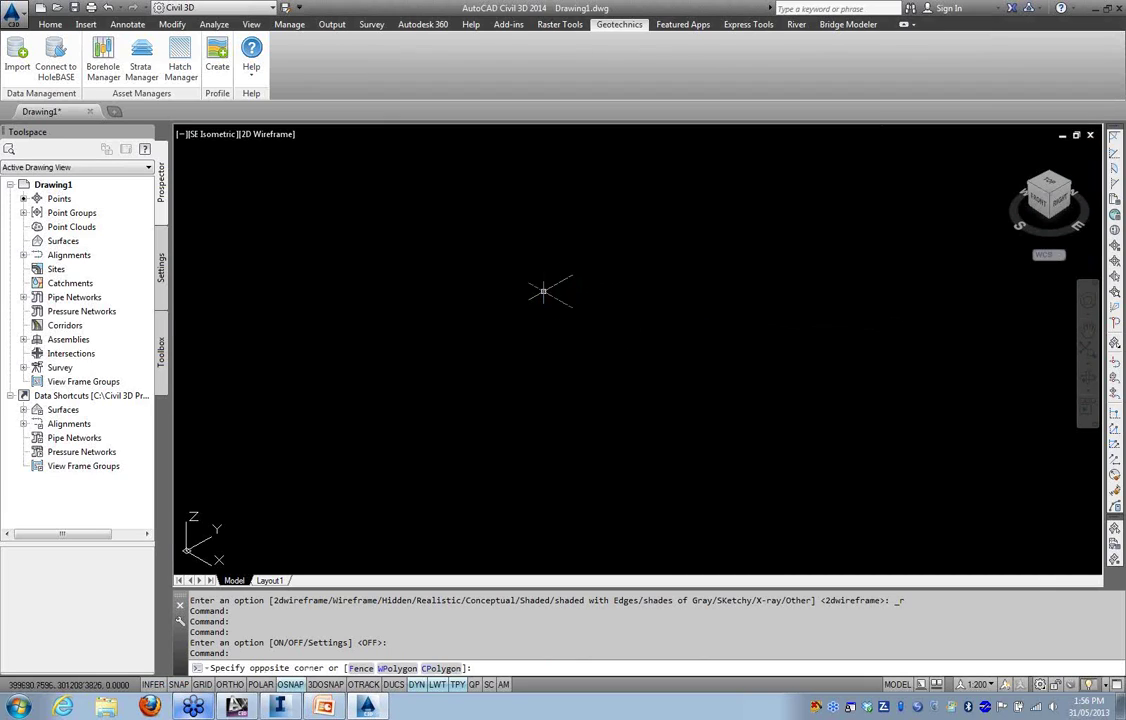
{"action": "left_click", "coordinate": [271, 135]}
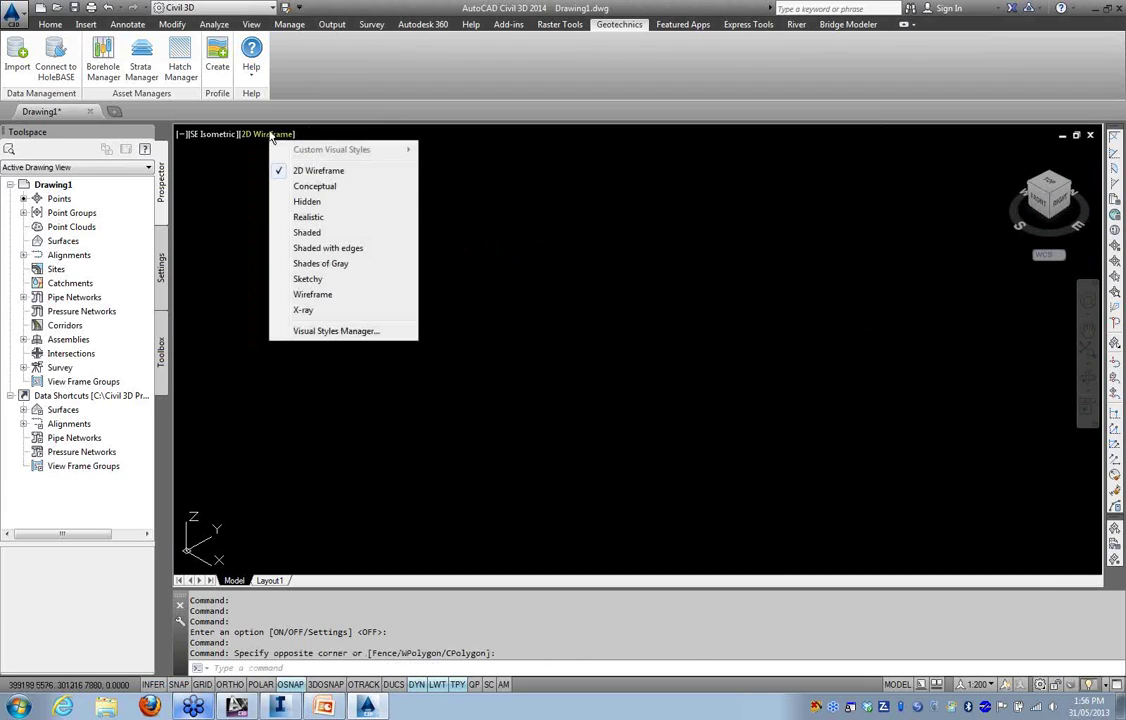
{"action": "left_click", "coordinate": [305, 218]}
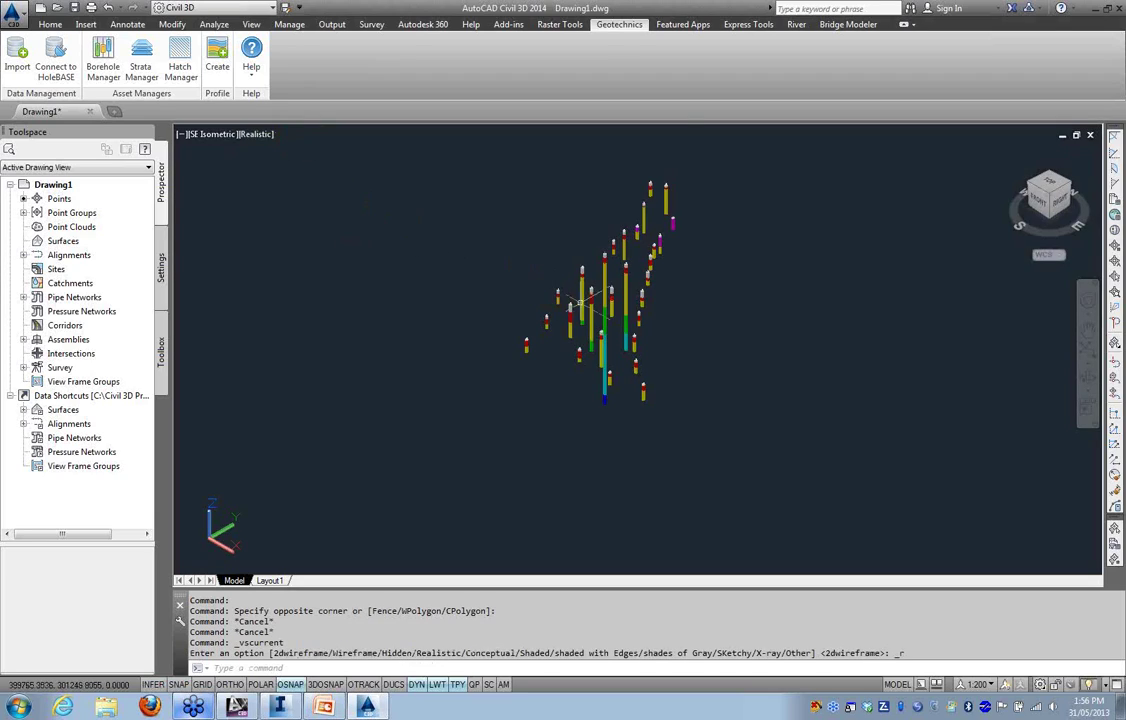
Examine the coloured strata bands along the 3D boreholes across the whole site
{"action": "scroll", "coordinate": [600, 320], "scroll_direction": "up", "scroll_amount": 4}
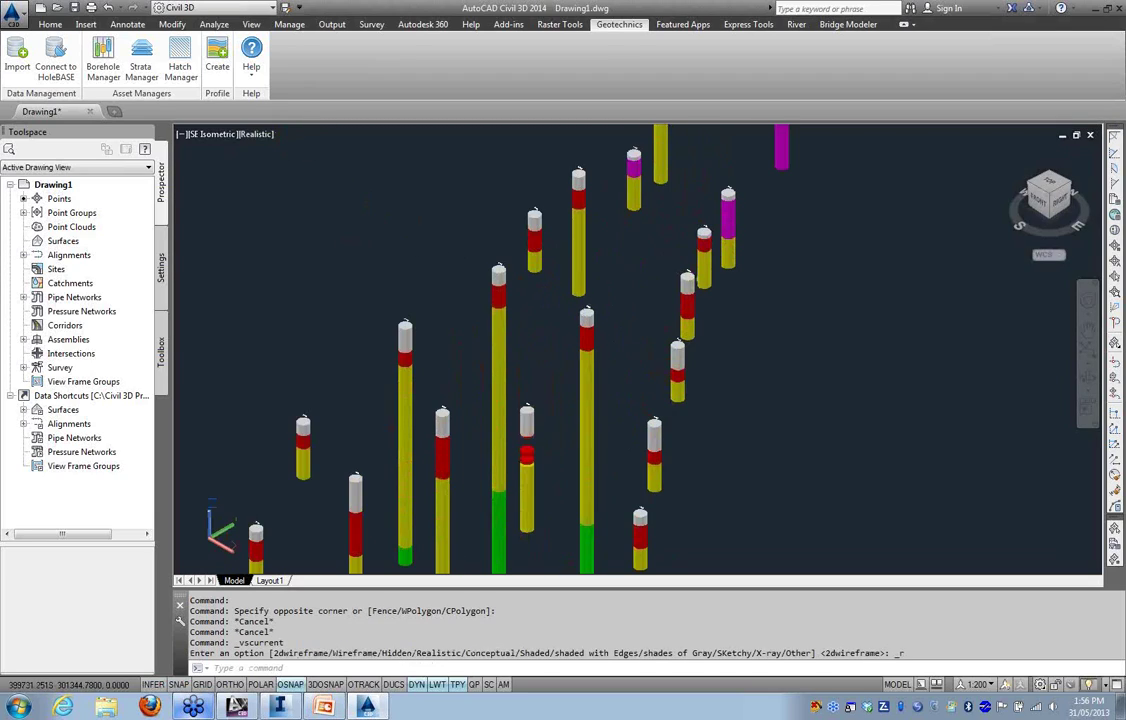
{"action": "scroll", "coordinate": [646, 301], "scroll_direction": "down", "scroll_amount": 2}
{"action": "scroll", "coordinate": [558, 312], "scroll_direction": "down", "scroll_amount": 2}
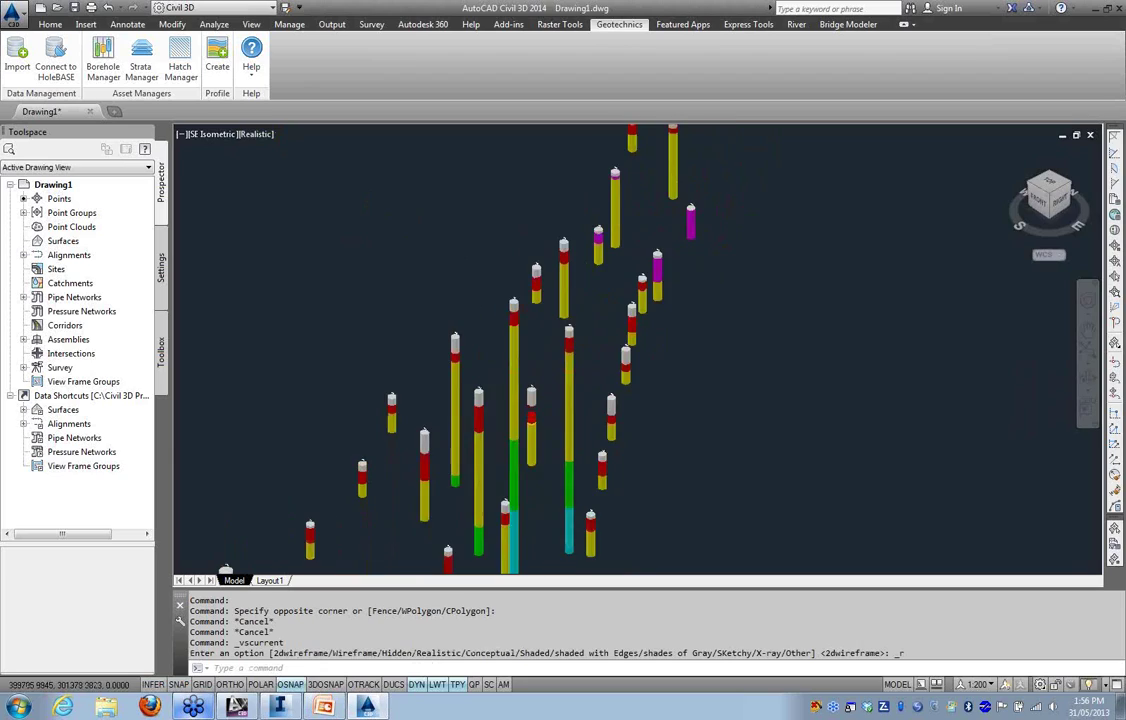
{"action": "middle_click_drag", "start_coordinate": [583, 289], "coordinate": [588, 296]}
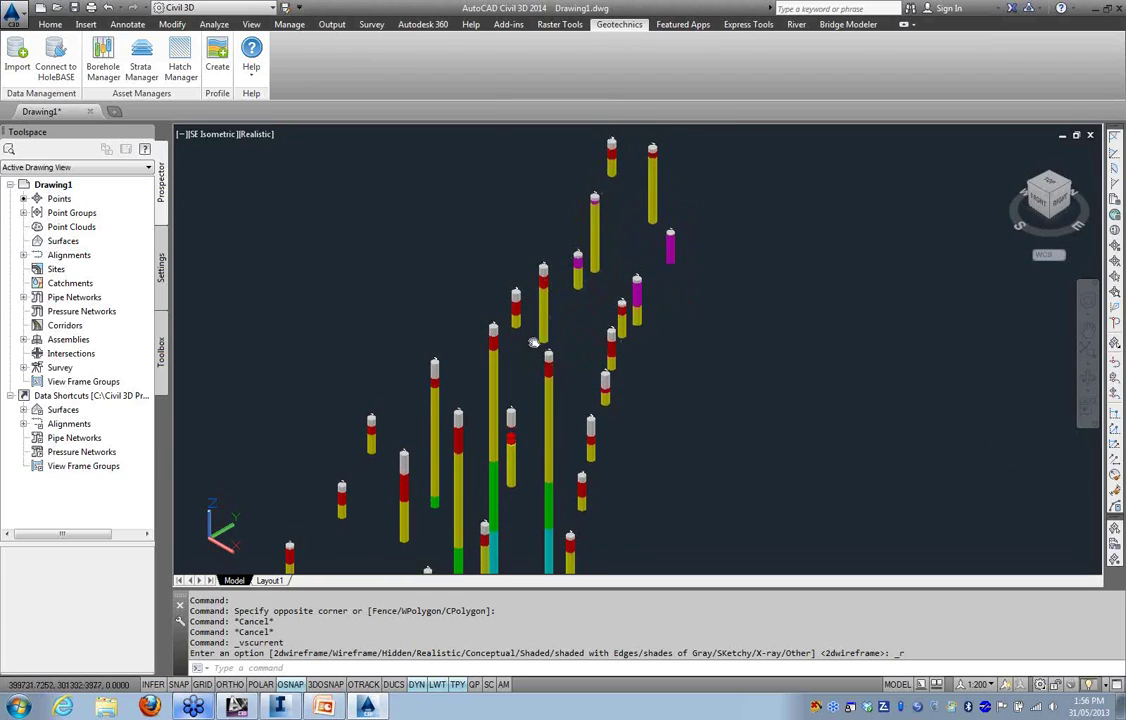
{"action": "middle_click_drag", "start_coordinate": [488, 308], "coordinate": [497, 226]}
{"action": "middle_click_drag", "start_coordinate": [603, 395], "coordinate": [677, 317]}
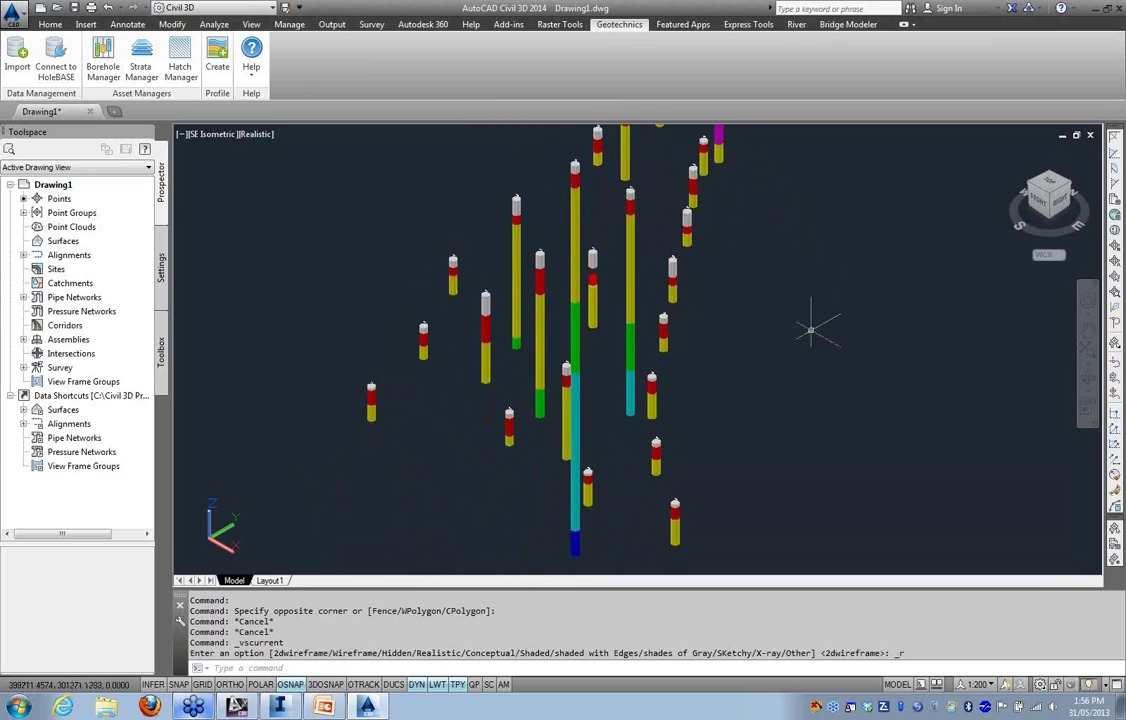
{"action": "scroll", "coordinate": [731, 302], "scroll_direction": "down", "scroll_amount": 2}
{"action": "middle_click_drag", "start_coordinate": [731, 302], "coordinate": [658, 367]}
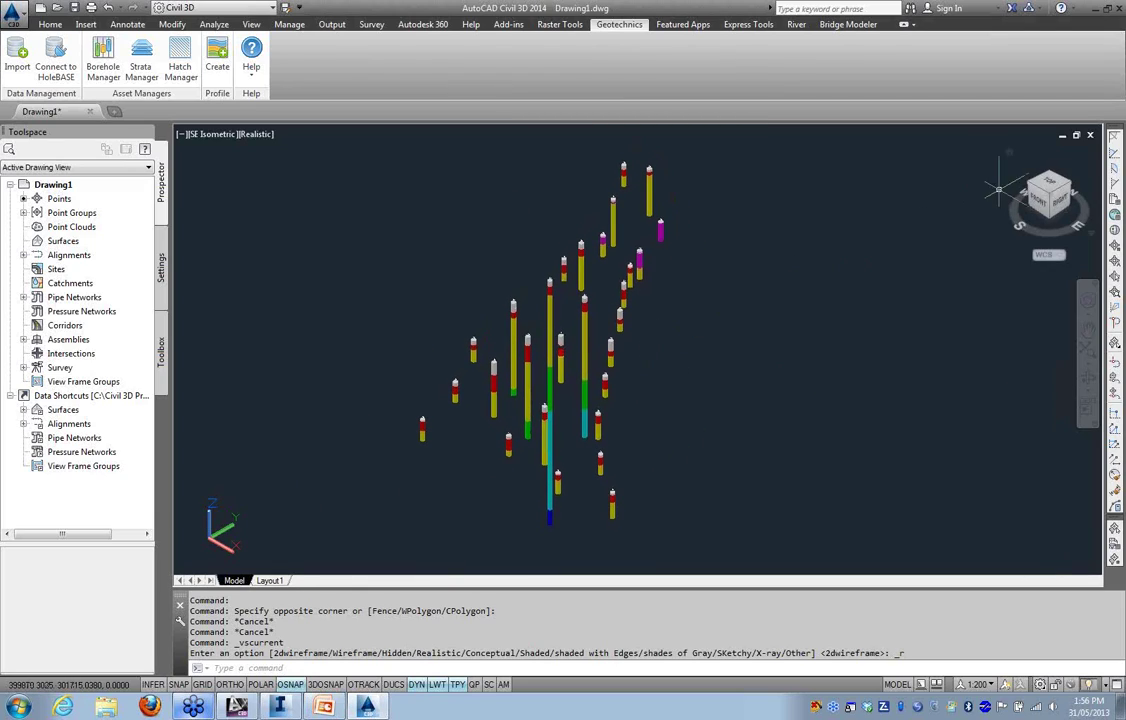
Return the drawing to the Top view with the 2D Wireframe visual style
{"action": "left_click", "coordinate": [1049, 186]}
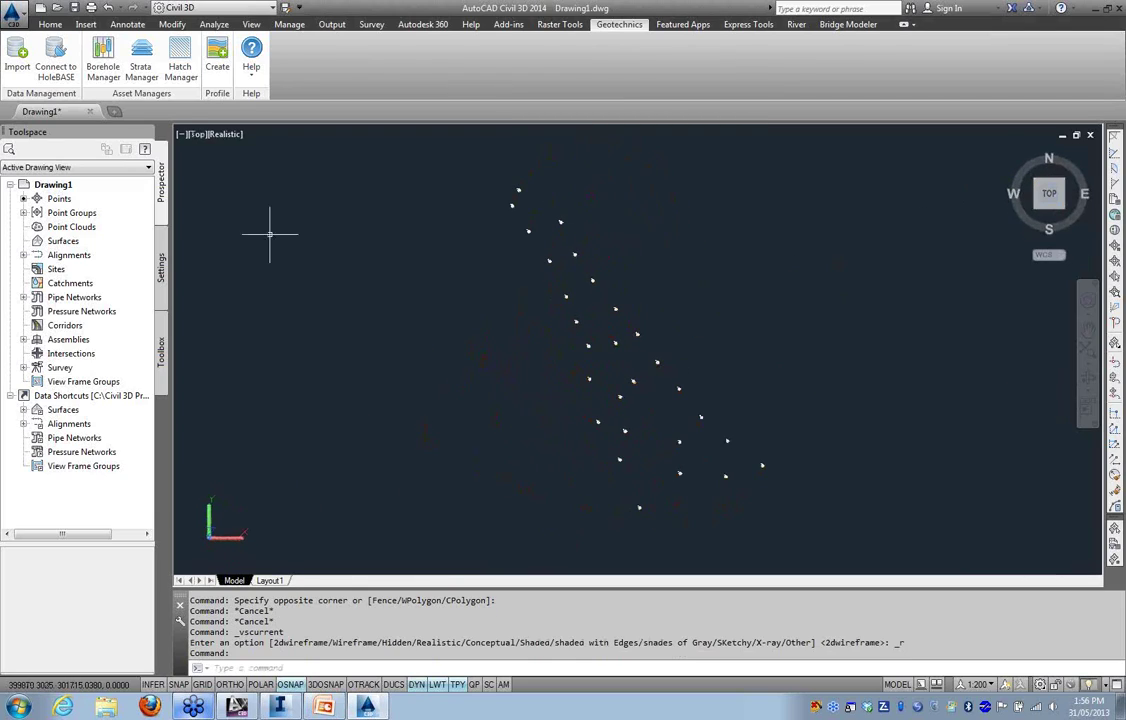
{"action": "left_click", "coordinate": [223, 136]}
{"action": "left_click", "coordinate": [258, 170]}
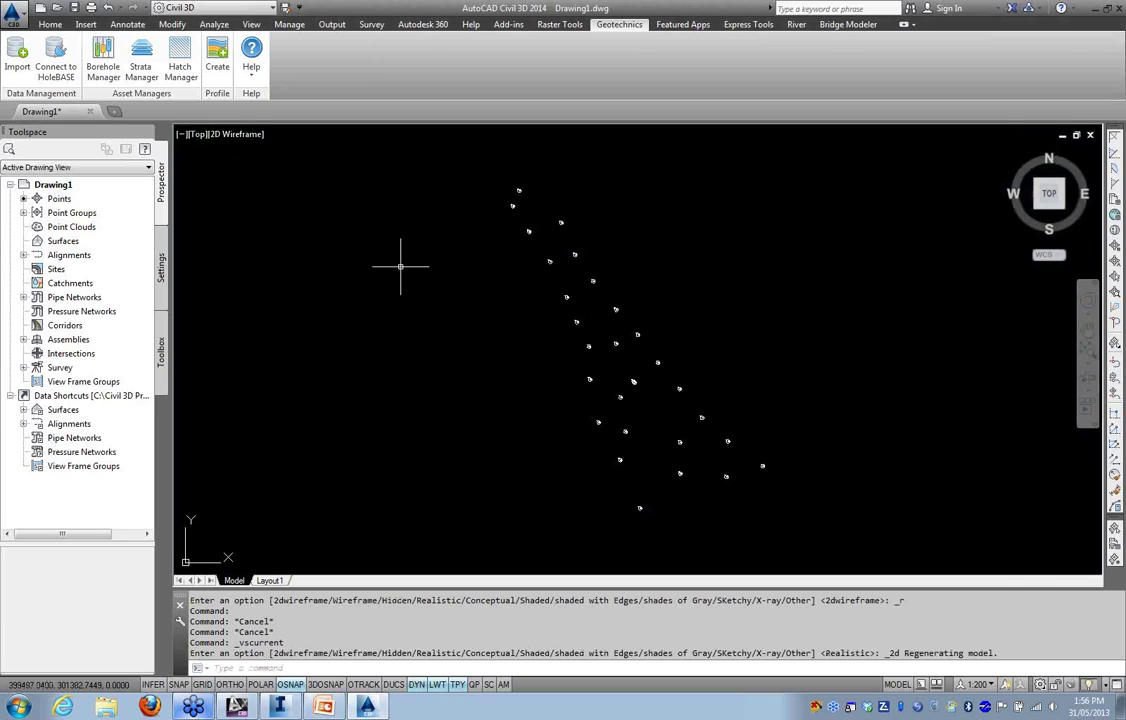
Open the Strata Manager for the imported borehole data
{"action": "left_click", "coordinate": [251, 76]}
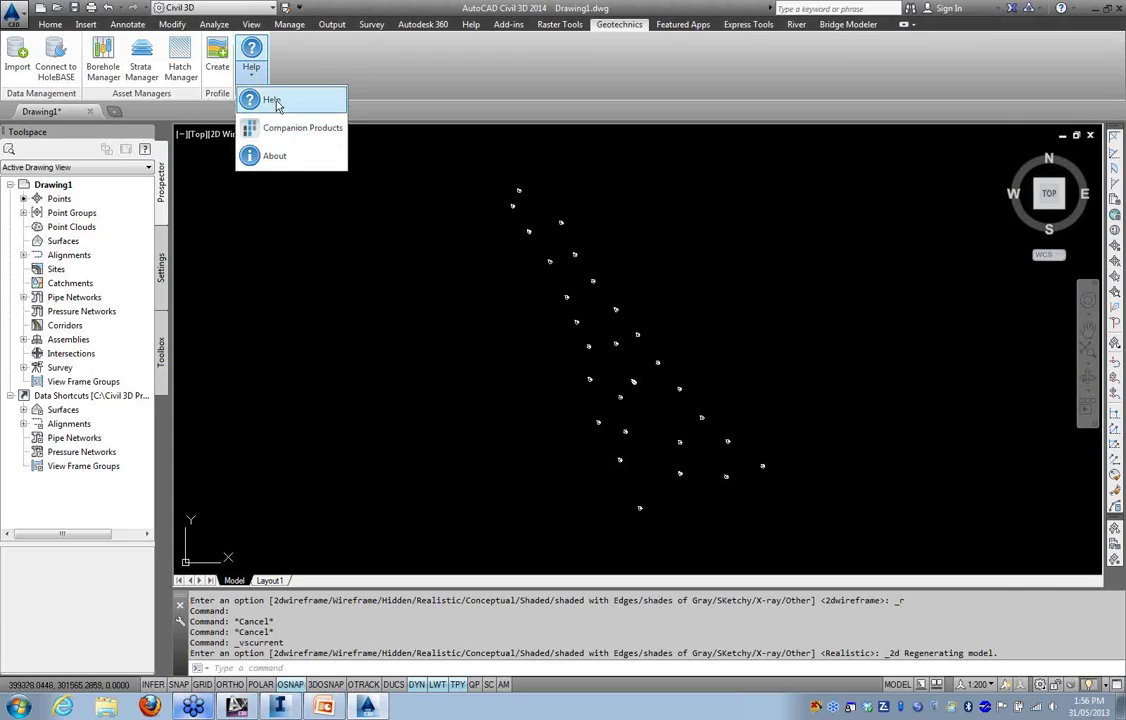
{"action": "left_click", "coordinate": [308, 252]}
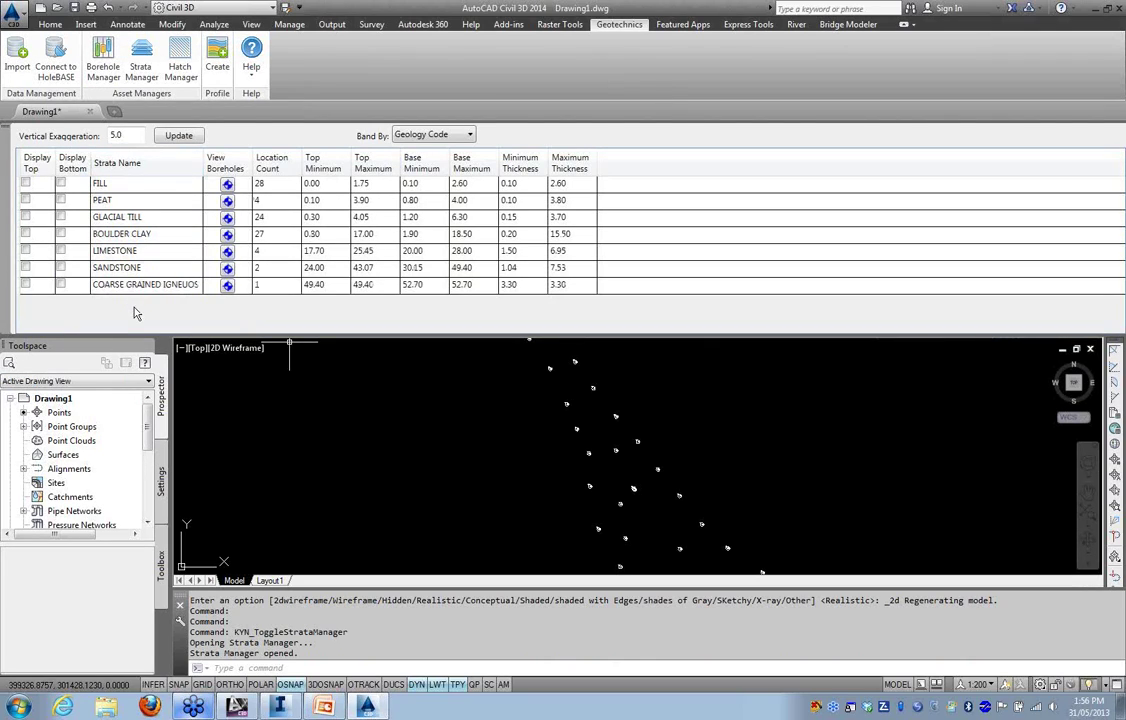
Display the top surfaces of all seven strata, from FILL to COARSE GRAINED IGNEUOS, and close the Strata Manager
{"action": "left_click", "coordinate": [26, 184]}
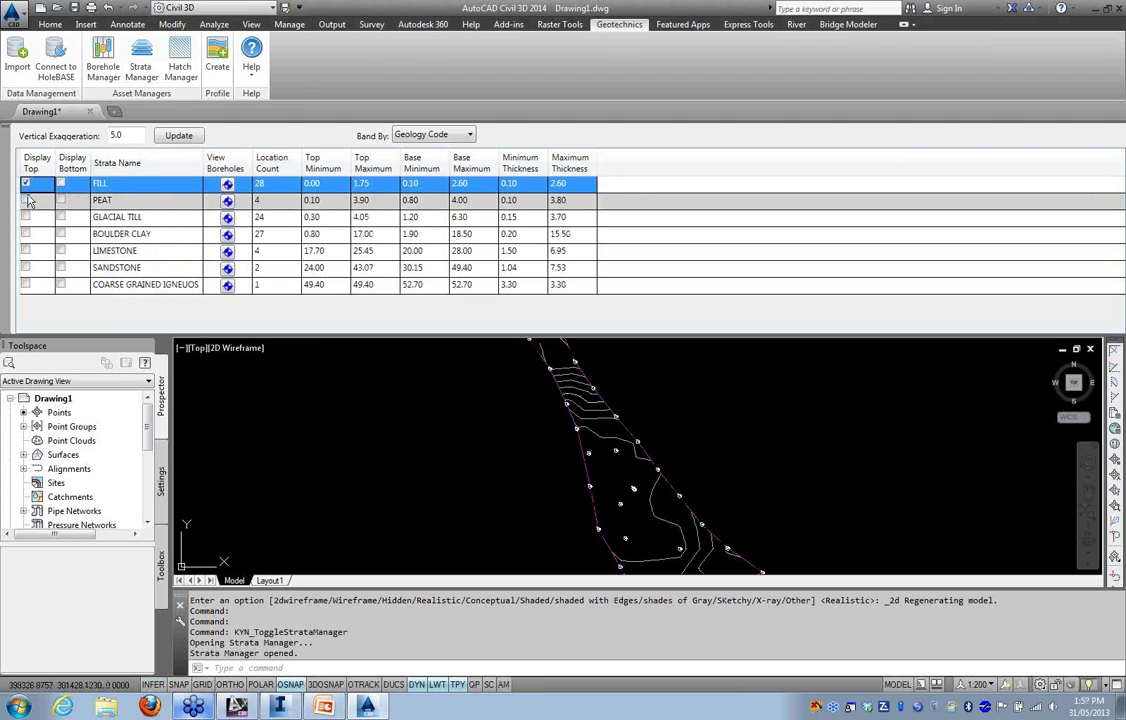
{"action": "left_click", "coordinate": [26, 200]}
{"action": "left_click", "coordinate": [26, 217]}
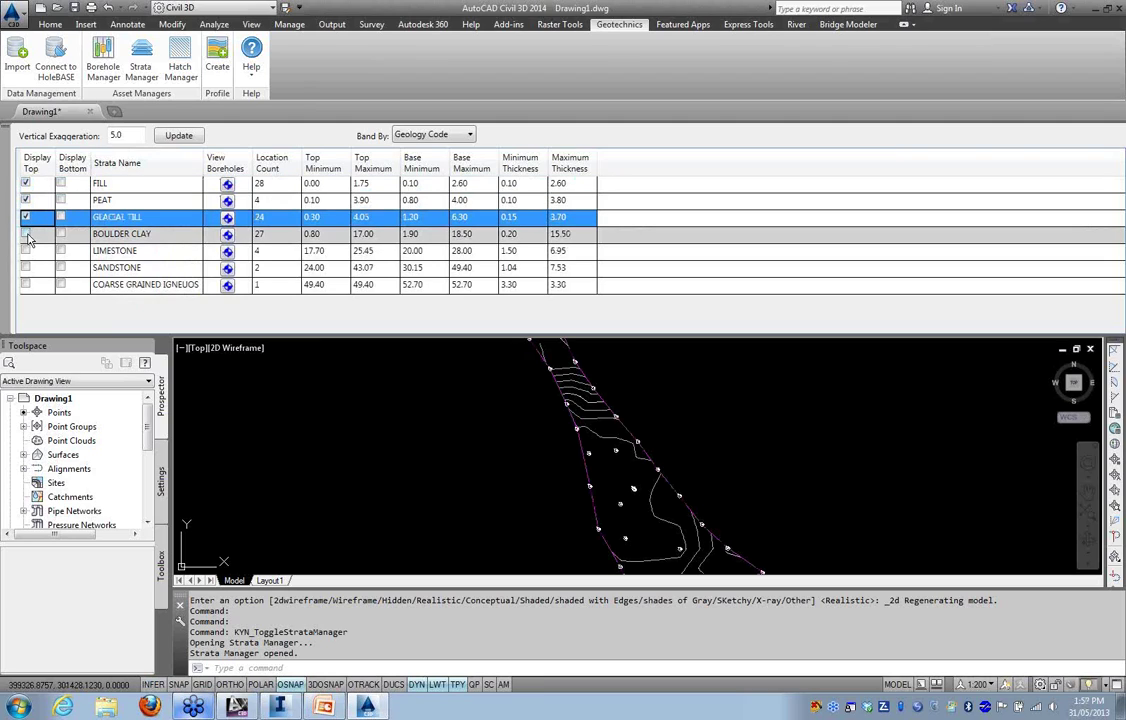
{"action": "left_click", "coordinate": [26, 234]}
{"action": "left_click", "coordinate": [26, 251]}
{"action": "left_click", "coordinate": [26, 268]}
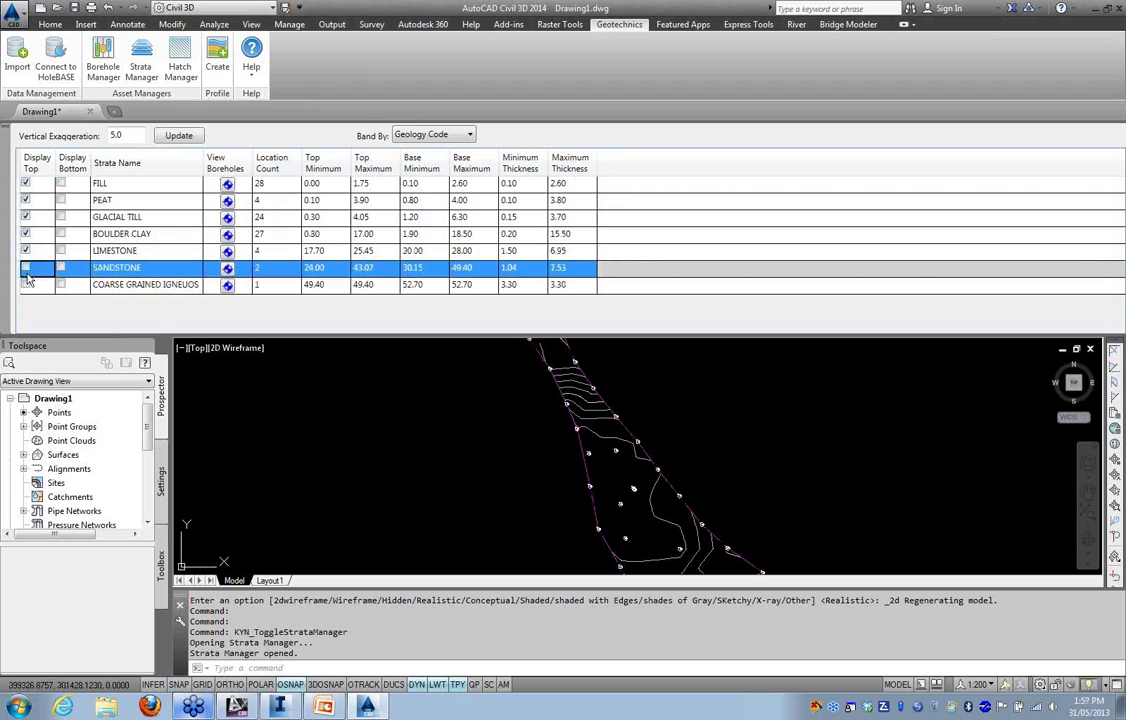
{"action": "left_click", "coordinate": [26, 285]}
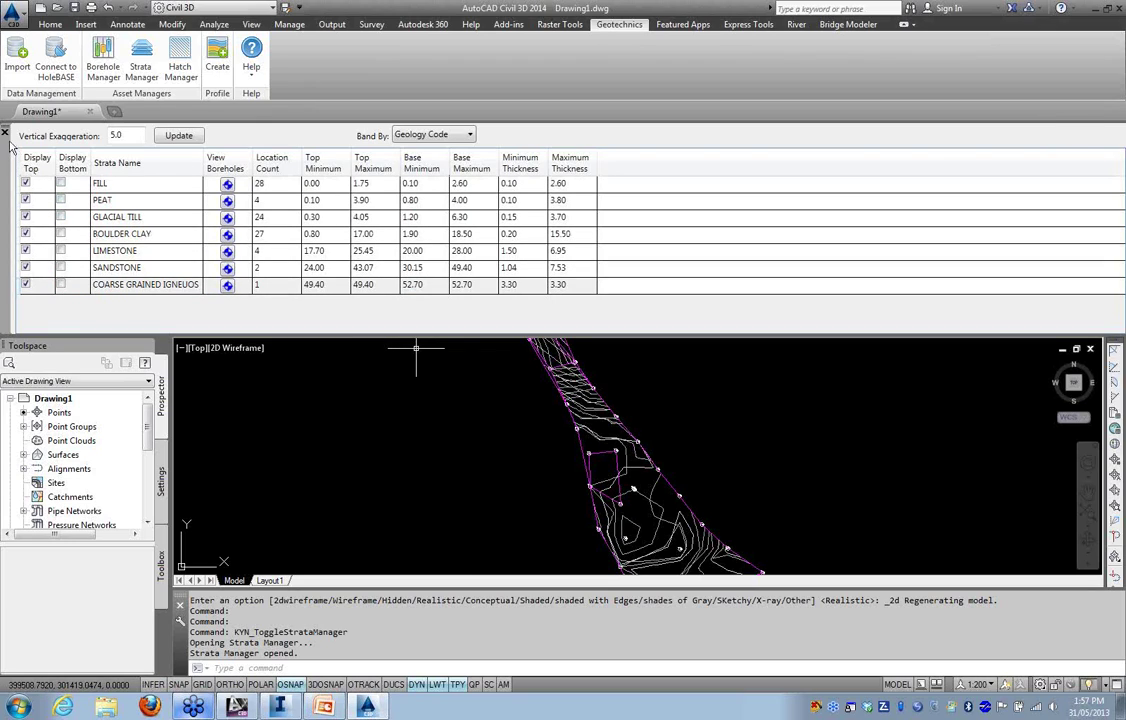
{"action": "left_click", "coordinate": [5, 135]}
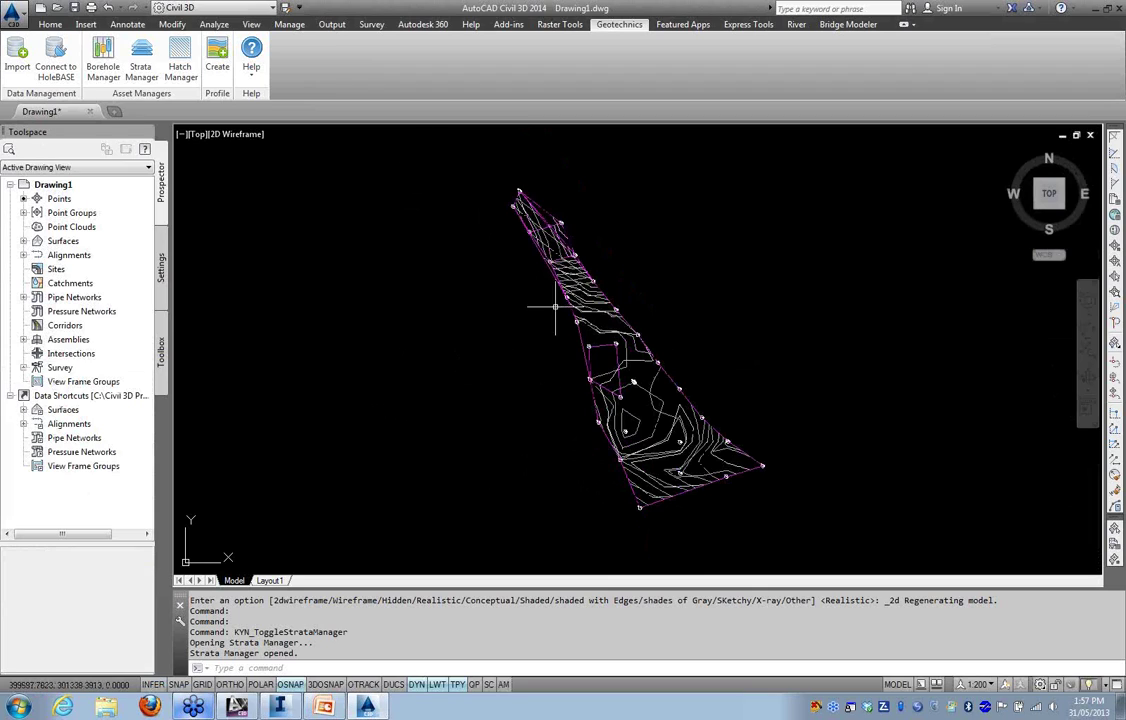
Select the overlapping strata surfaces in the drawing and open them together in the Object Viewer
{"action": "scroll", "coordinate": [587, 300], "scroll_direction": "up", "scroll_amount": 5}
{"action": "left_click", "coordinate": [590, 315]}
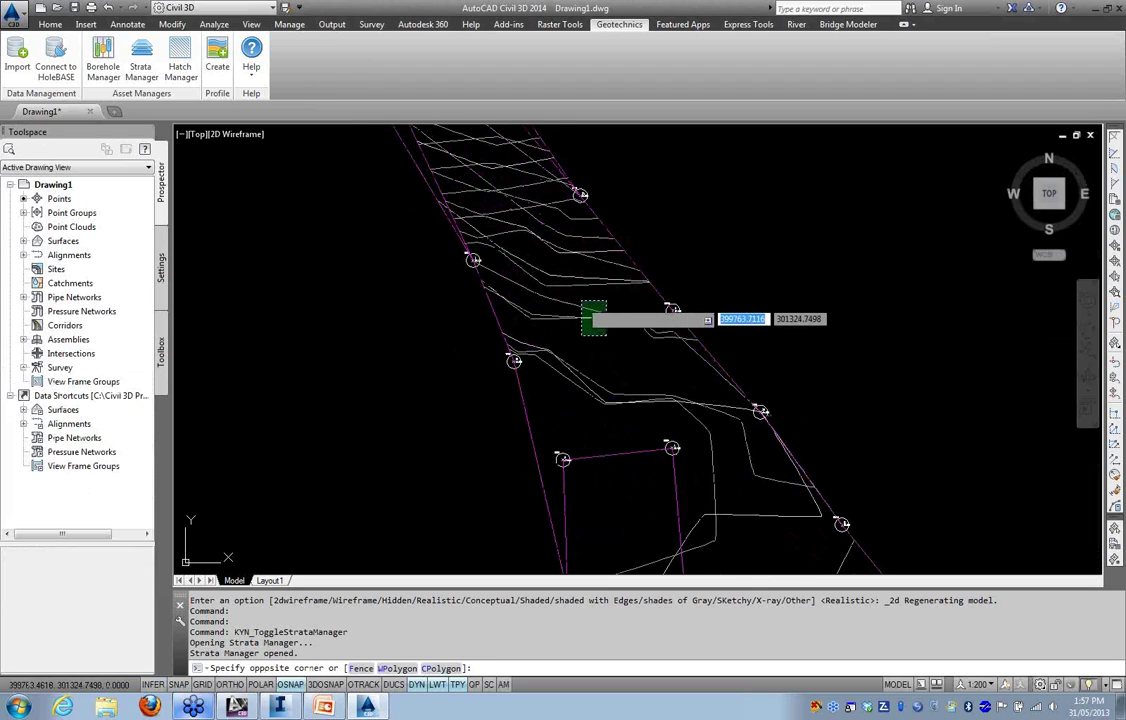
{"action": "left_click", "coordinate": [581, 300]}
{"action": "left_click", "coordinate": [638, 491]}
{"action": "left_click", "coordinate": [602, 437]}
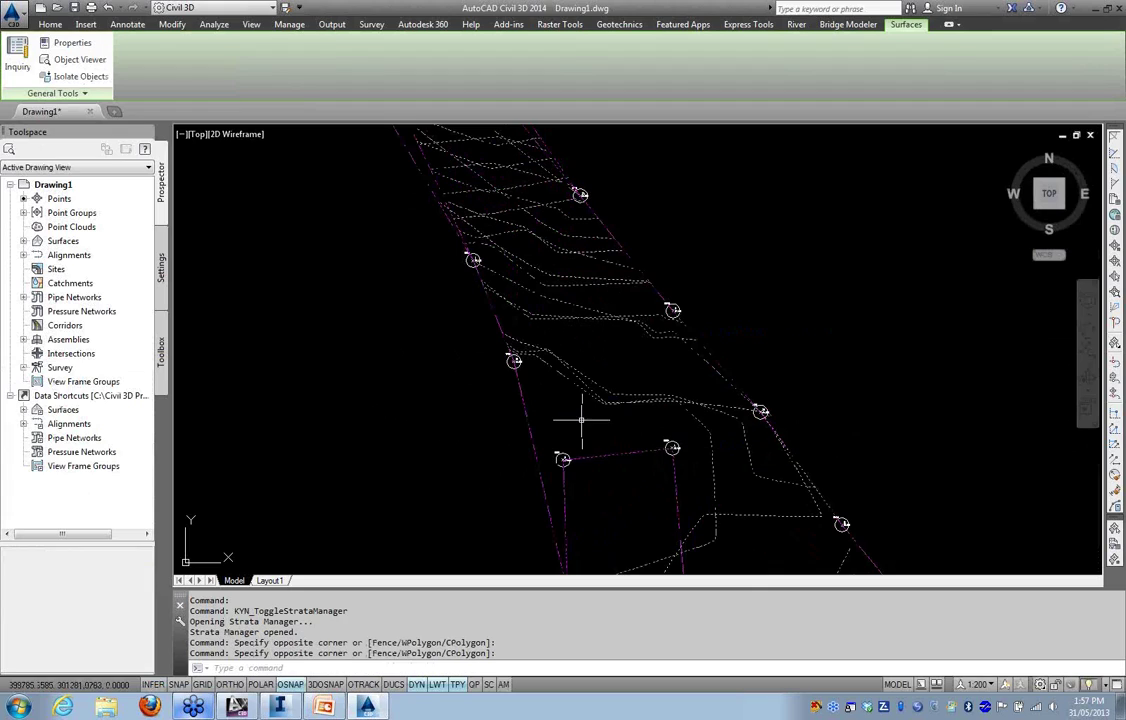
{"action": "scroll", "coordinate": [545, 418], "scroll_direction": "down", "scroll_amount": 4}
{"action": "right_click", "coordinate": [428, 378]}
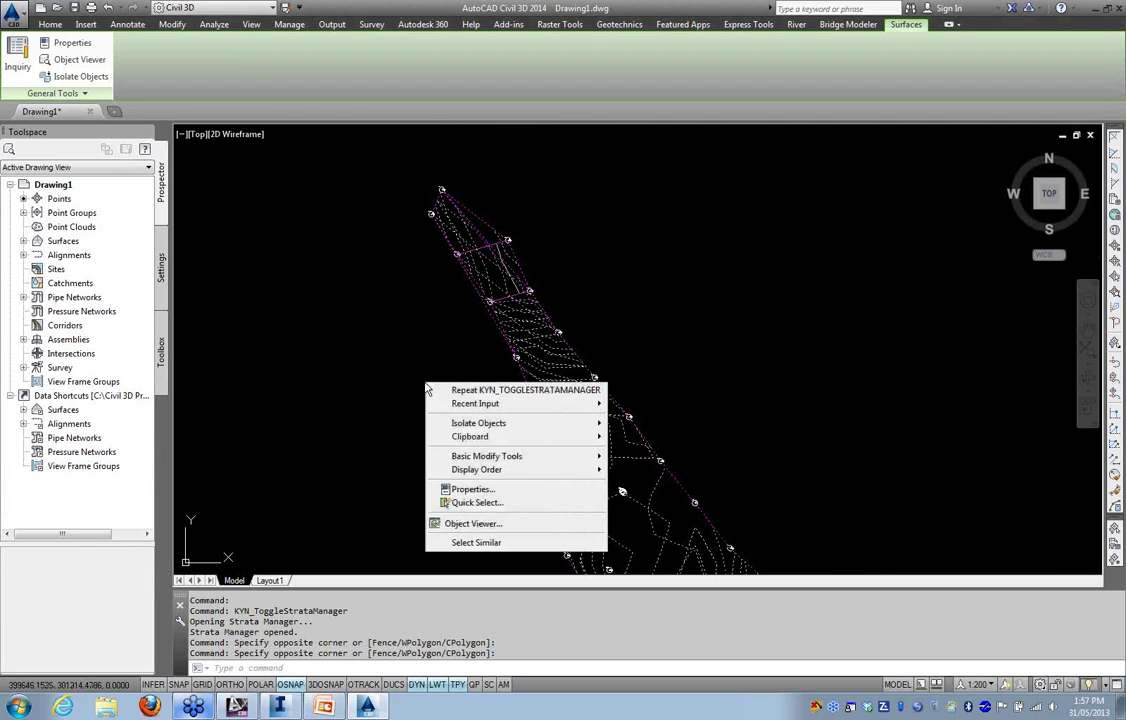
{"action": "left_click", "coordinate": [470, 524]}
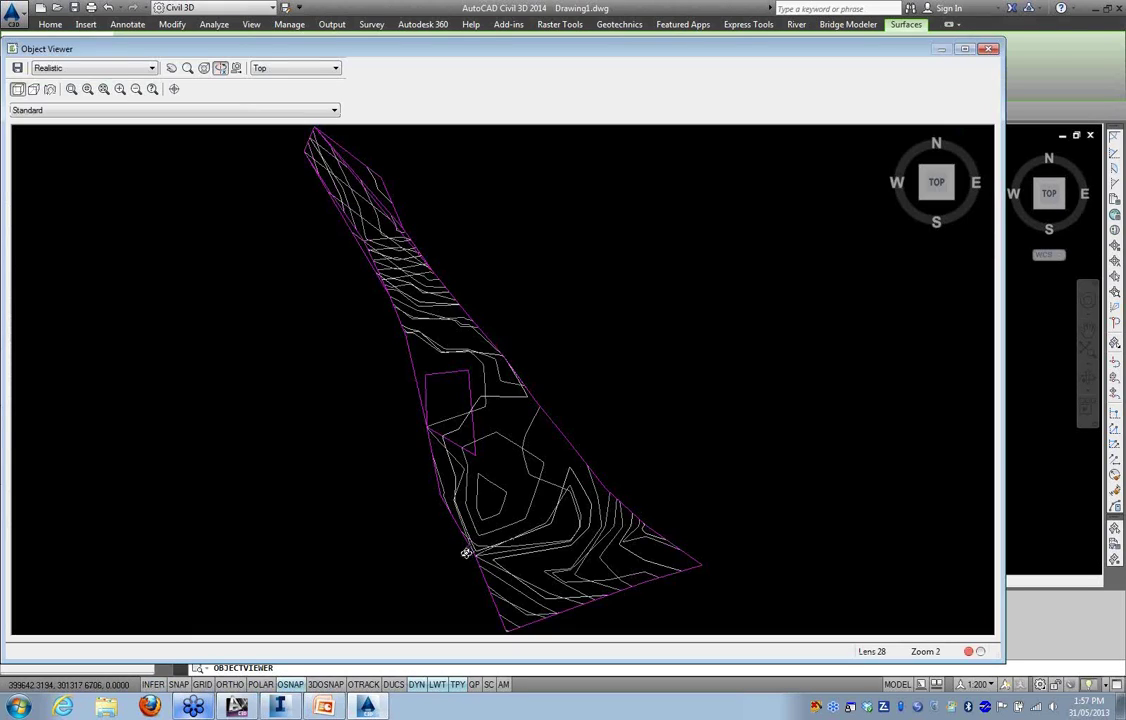
Examine the stacked strata surfaces in 3D from several sides, and close the Object Viewer
{"action": "mouse_move", "coordinate": [467, 549]}
{"action": "left_mouse_down"}
{"action": "mouse_move", "coordinate": [531, 376]}
{"action": "mouse_move", "coordinate": [442, 443]}
{"action": "mouse_move", "coordinate": [518, 410]}
{"action": "mouse_move", "coordinate": [495, 410]}
{"action": "left_mouse_up"}
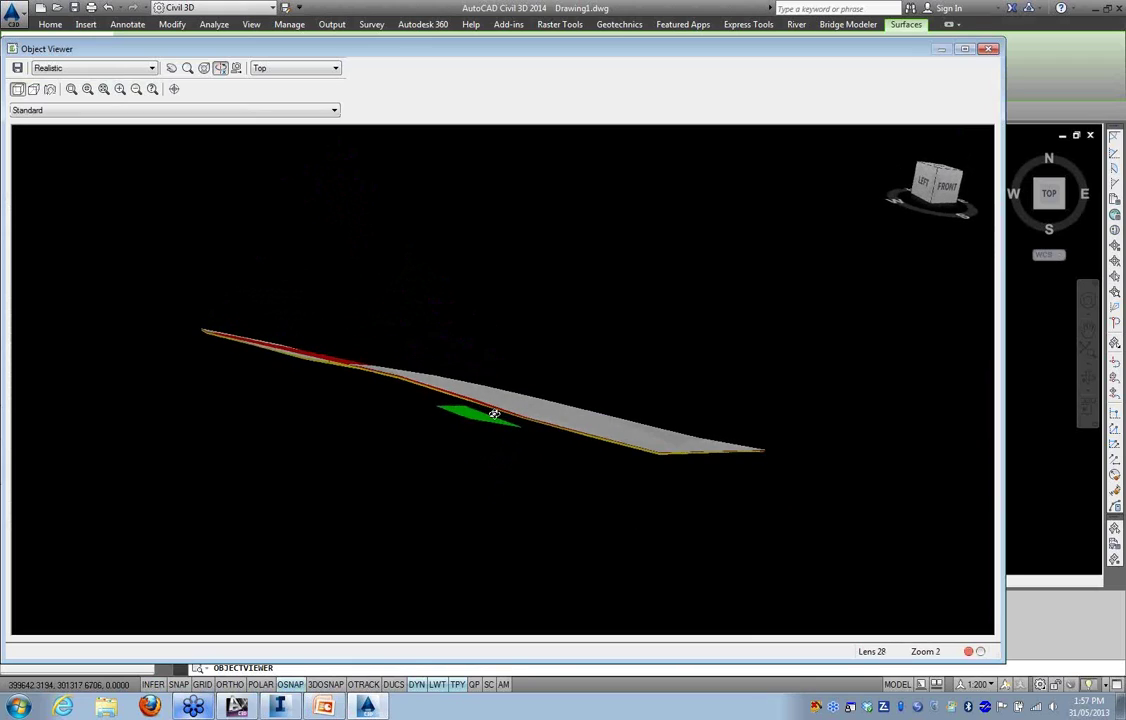
{"action": "scroll", "coordinate": [472, 420], "scroll_direction": "up", "scroll_amount": 5}
{"action": "middle_click_drag", "start_coordinate": [372, 420], "coordinate": [529, 307]}
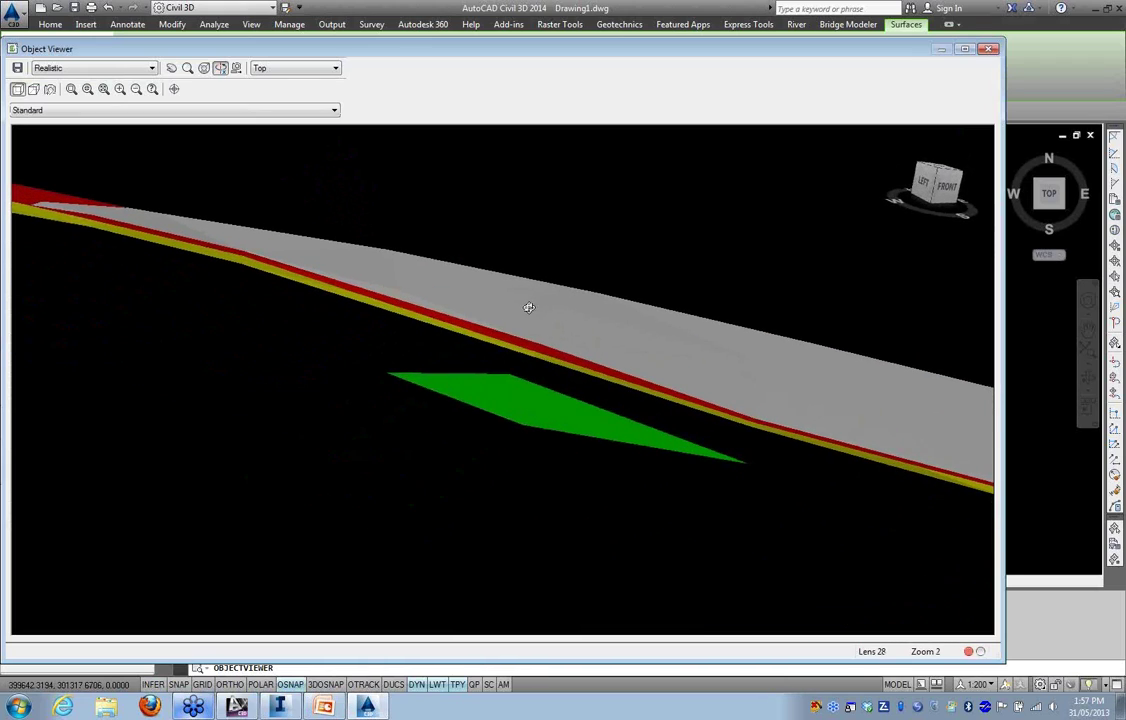
{"action": "left_click_drag", "start_coordinate": [630, 437], "coordinate": [567, 349]}
{"action": "left_click_drag", "start_coordinate": [679, 343], "coordinate": [626, 360]}
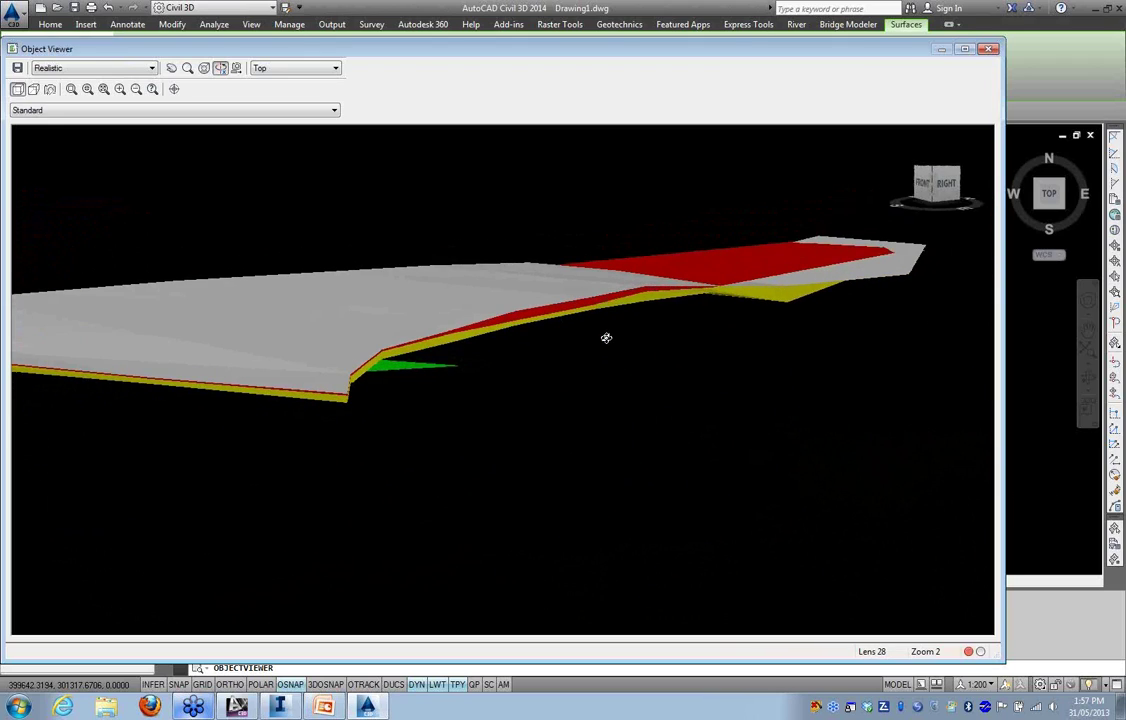
{"action": "left_click_drag", "start_coordinate": [596, 317], "coordinate": [377, 359]}
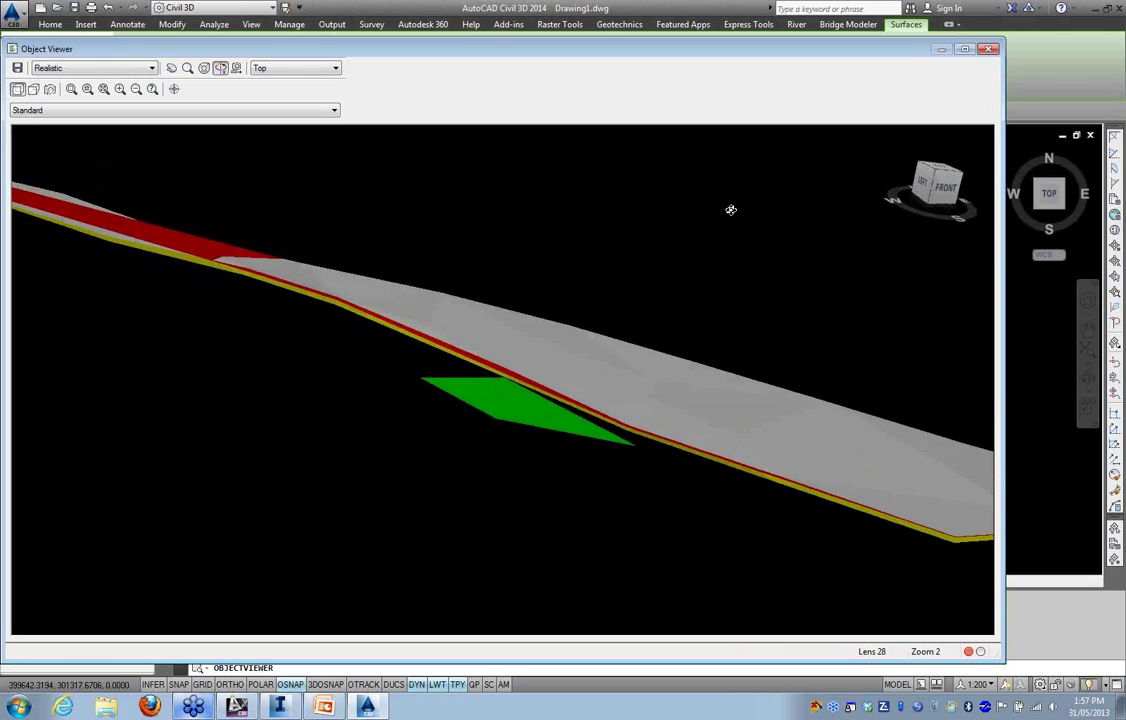
{"action": "left_click", "coordinate": [988, 49]}
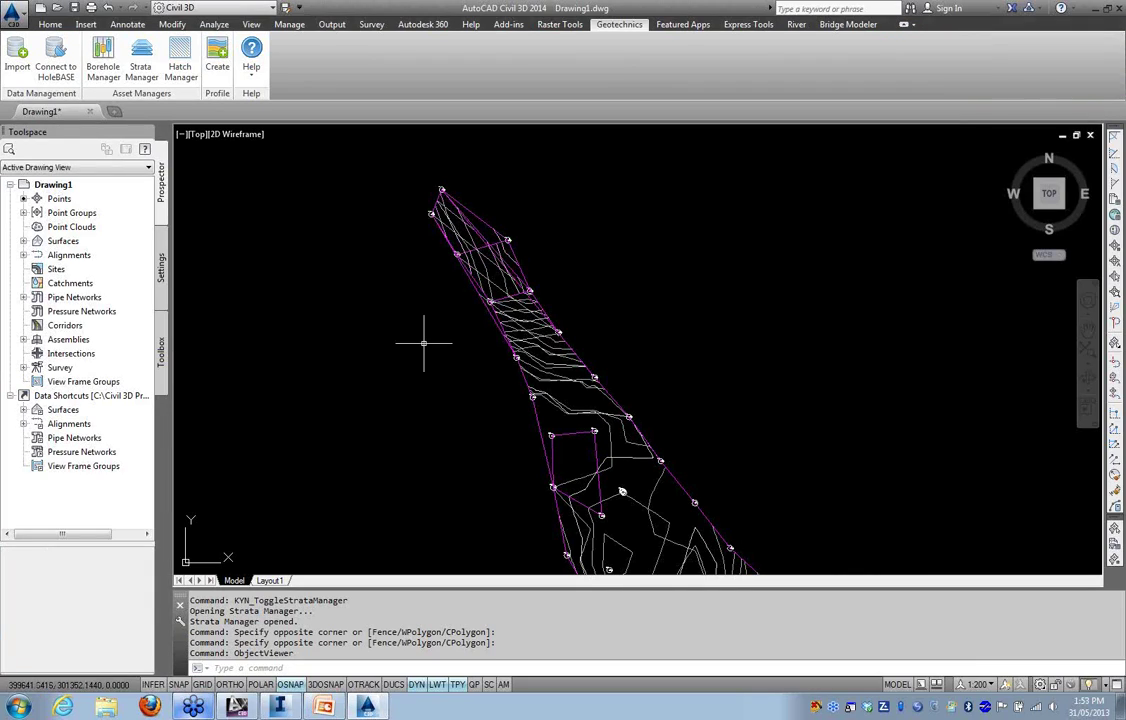
Start a new geotechnical profile named one with the ANZ_5x Exaggeration profile style
{"action": "left_click", "coordinate": [219, 52]}
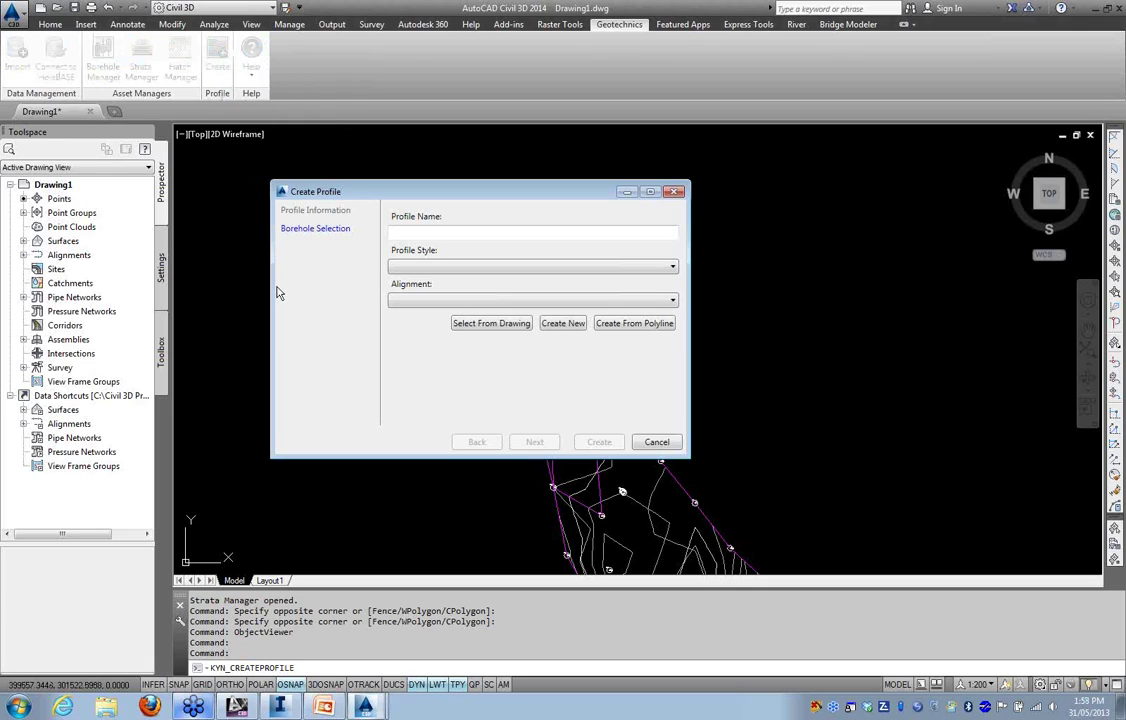
{"action": "left_click", "coordinate": [433, 232]}
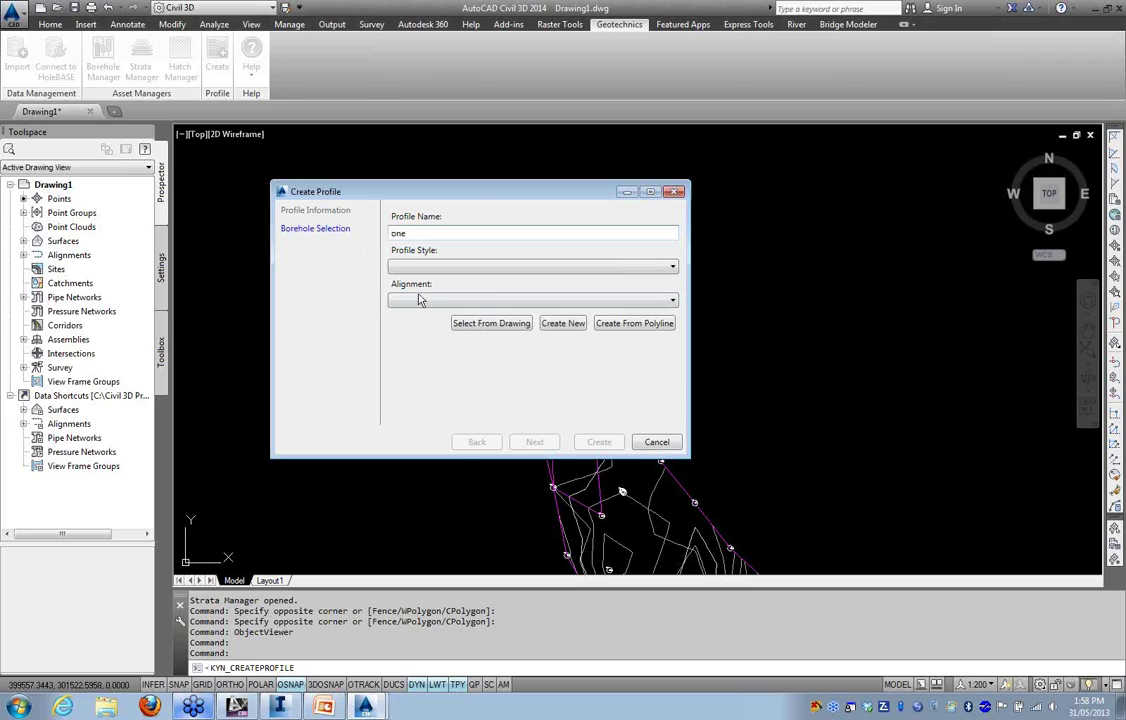
{"action": "left_click", "coordinate": [441, 268]}
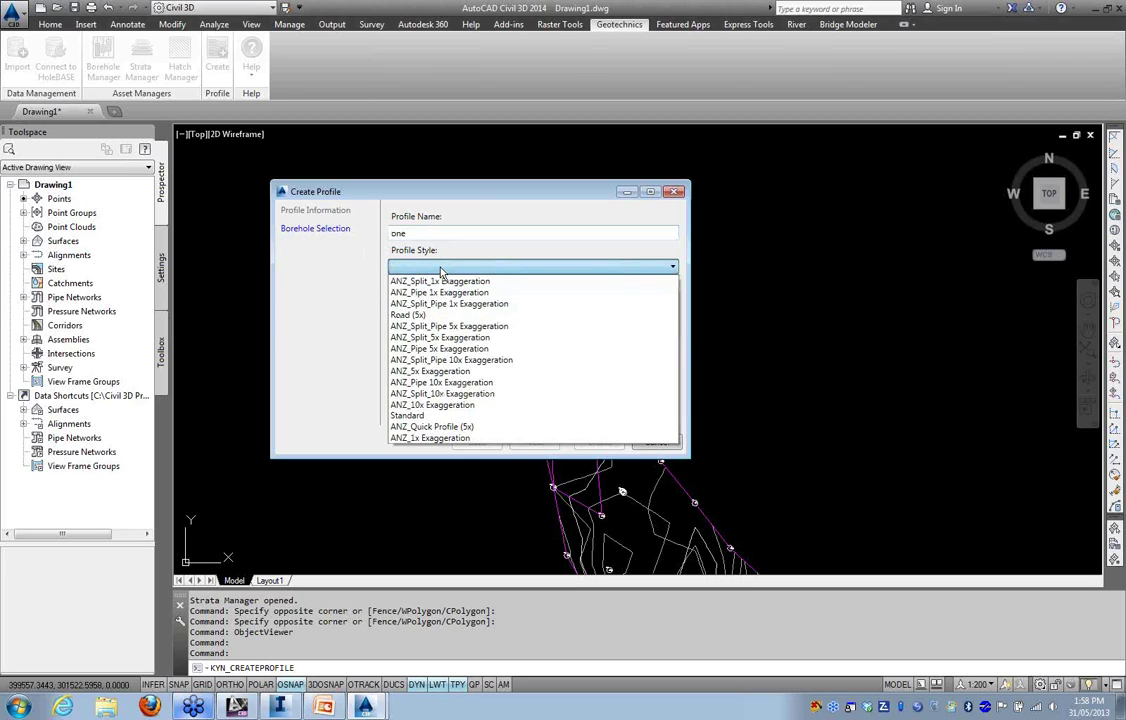
{"action": "left_click", "coordinate": [455, 373]}
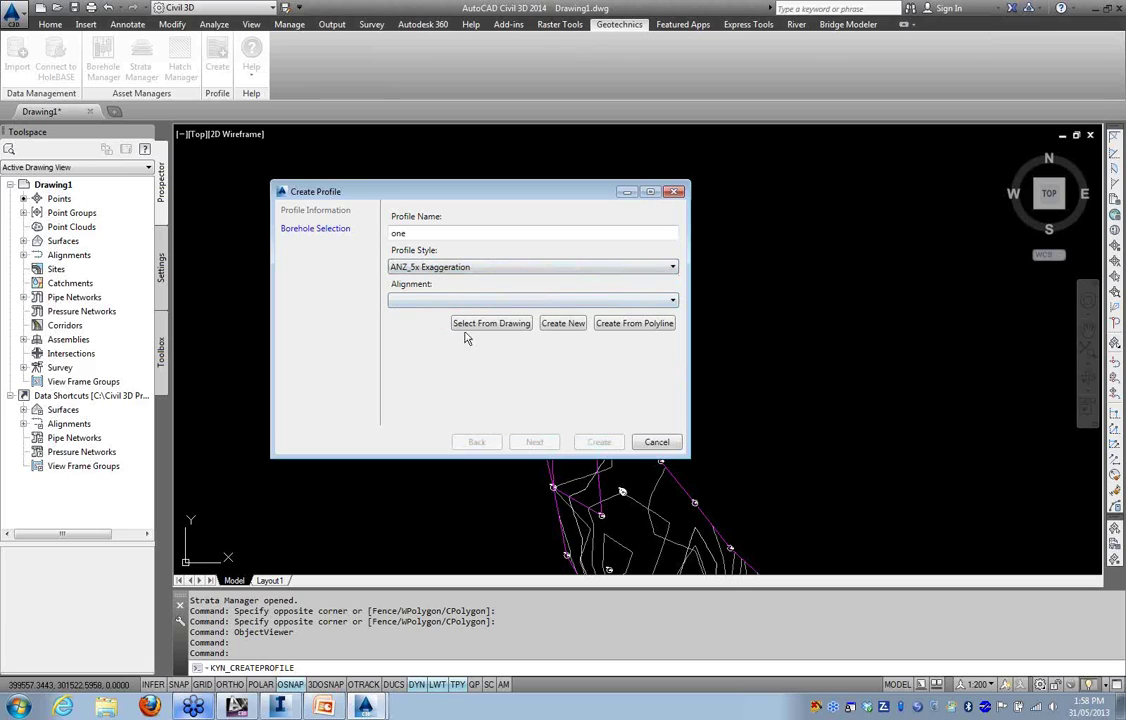
Create a new alignment named one for the profile, running from the site's northwest tip to just beyond its southern edge
{"action": "left_click", "coordinate": [563, 323]}
{"action": "scroll", "coordinate": [465, 270], "scroll_direction": "down", "scroll_amount": 3}
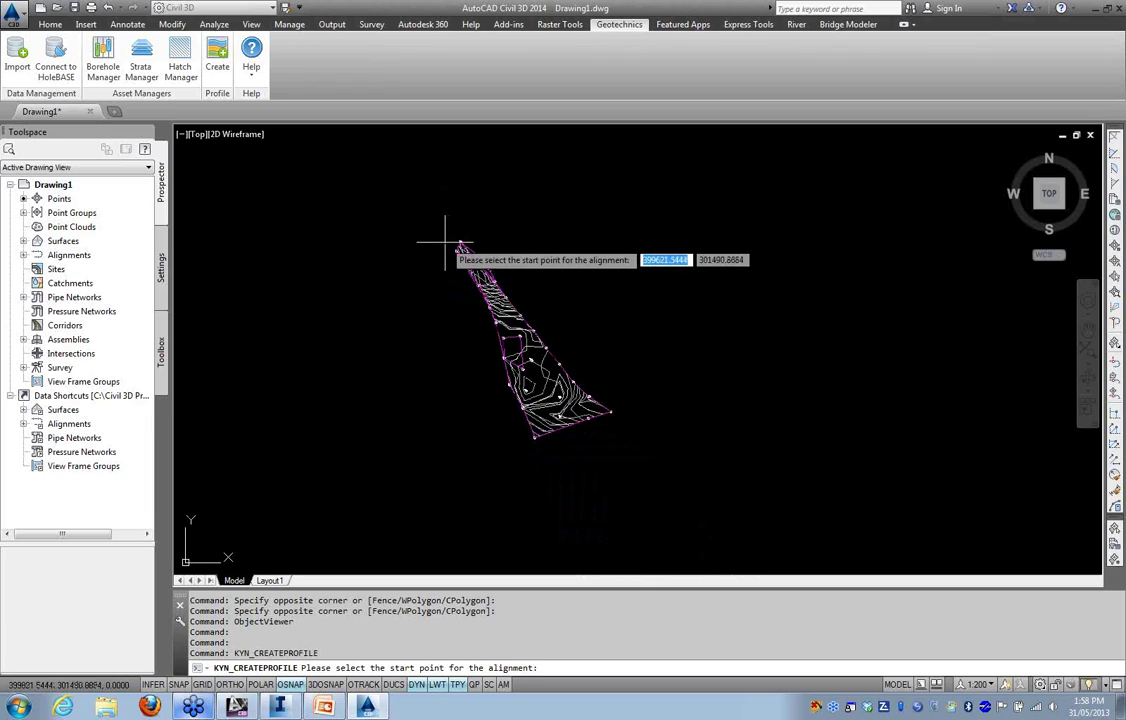
{"action": "left_click", "coordinate": [445, 241]}
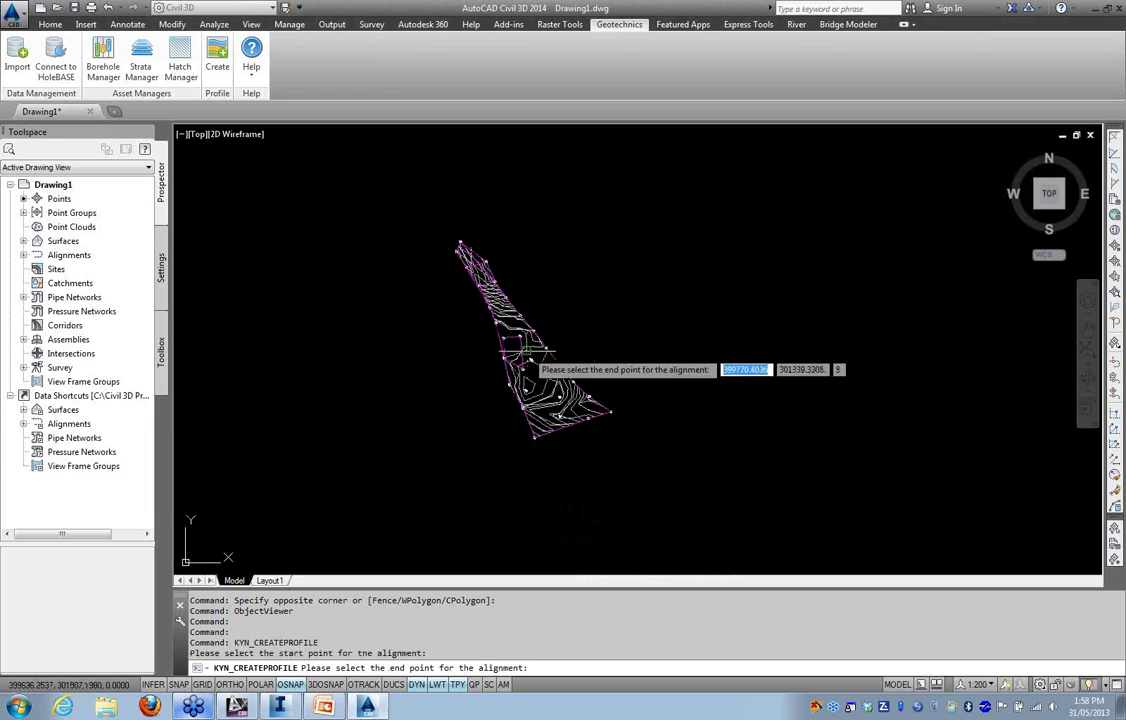
{"action": "left_click", "coordinate": [588, 440]}
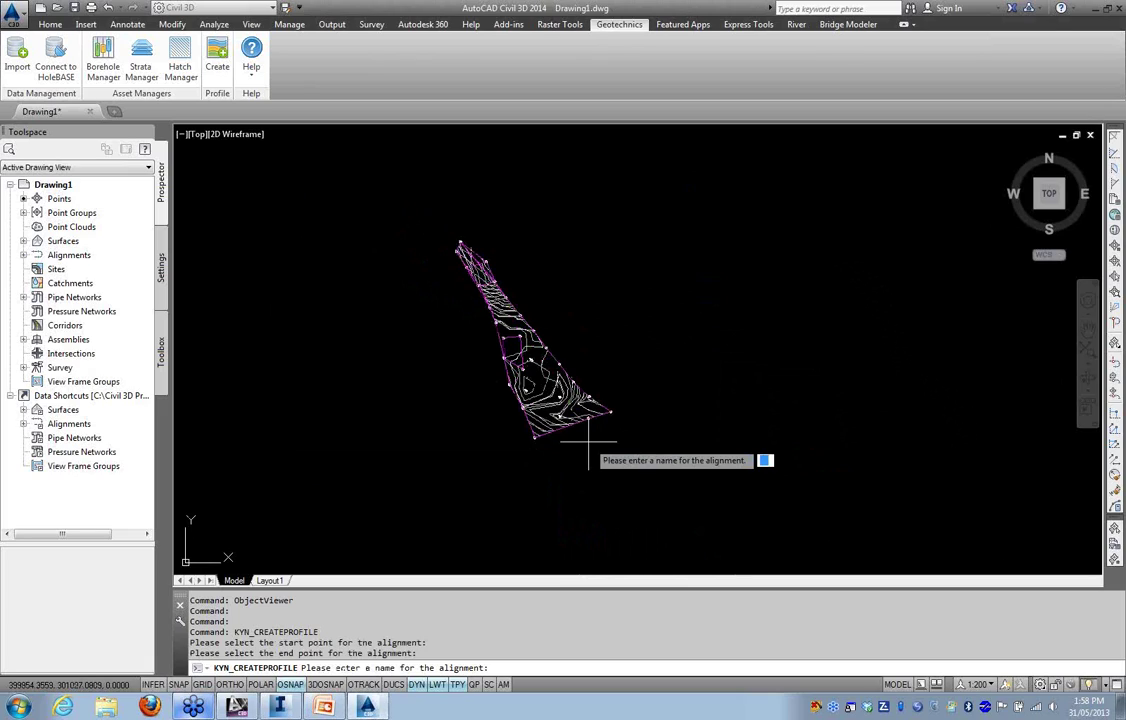
{"action": "type", "text": "one"}
{"action": "key", "text": "Return"}
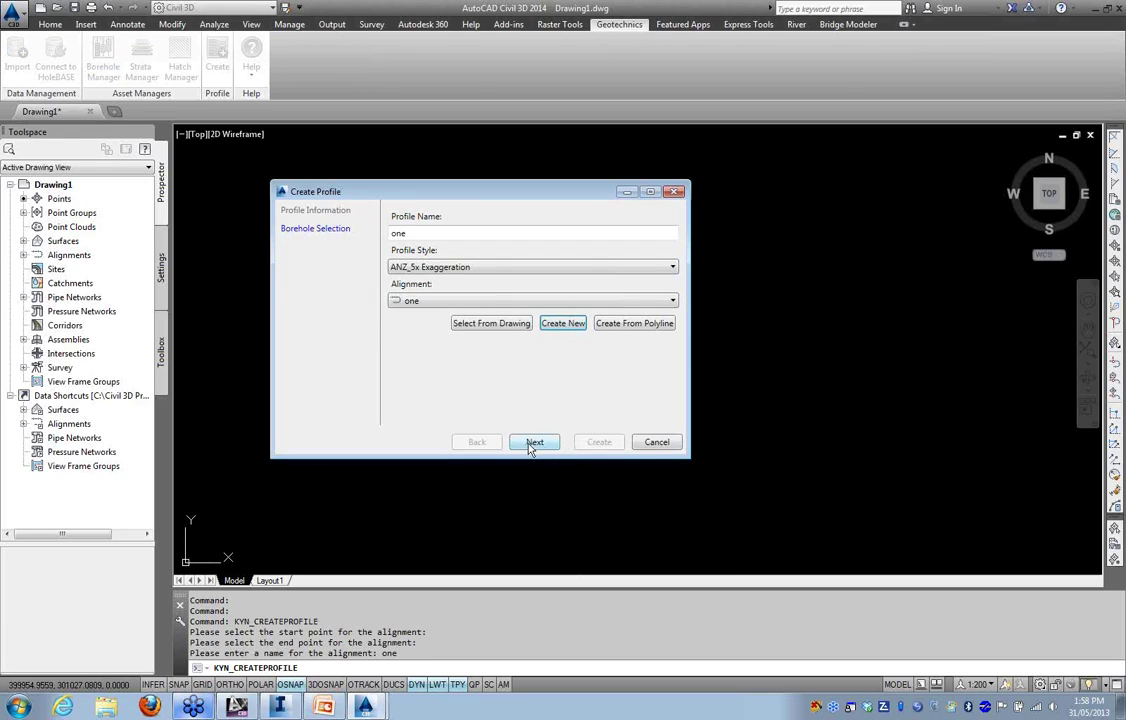
Add all boreholes of type CP to the profile and create it in the empty area east of the site plan
{"action": "left_click", "coordinate": [534, 442]}
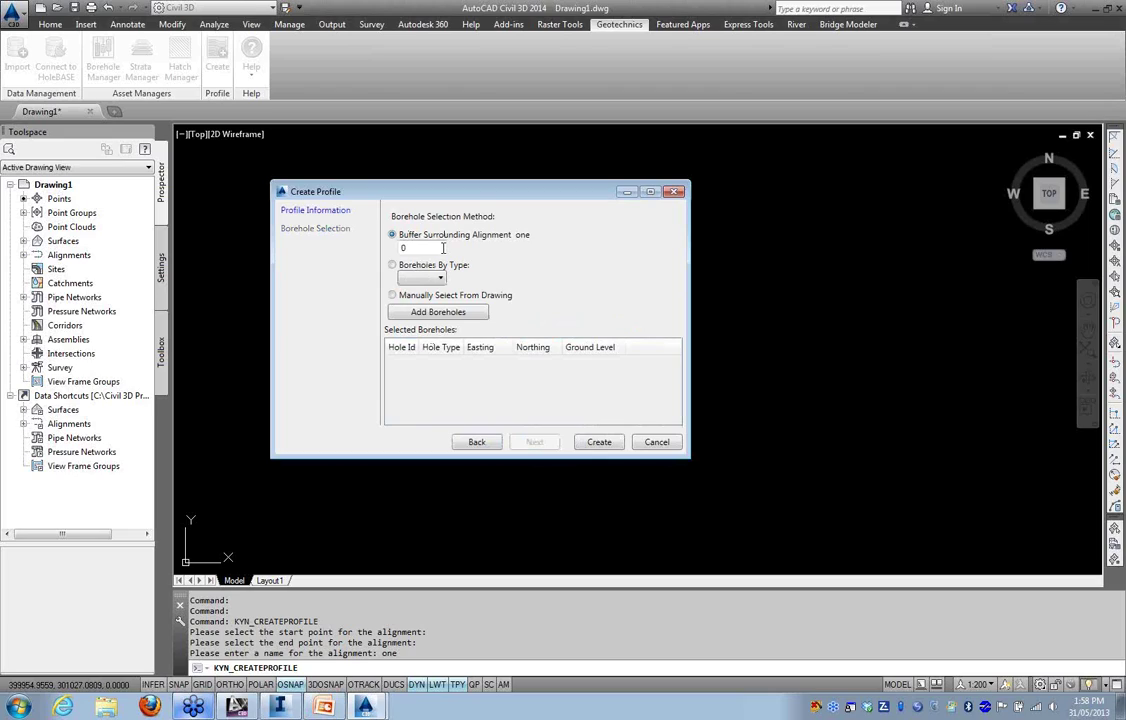
{"action": "left_click", "coordinate": [393, 265]}
{"action": "left_click", "coordinate": [439, 278]}
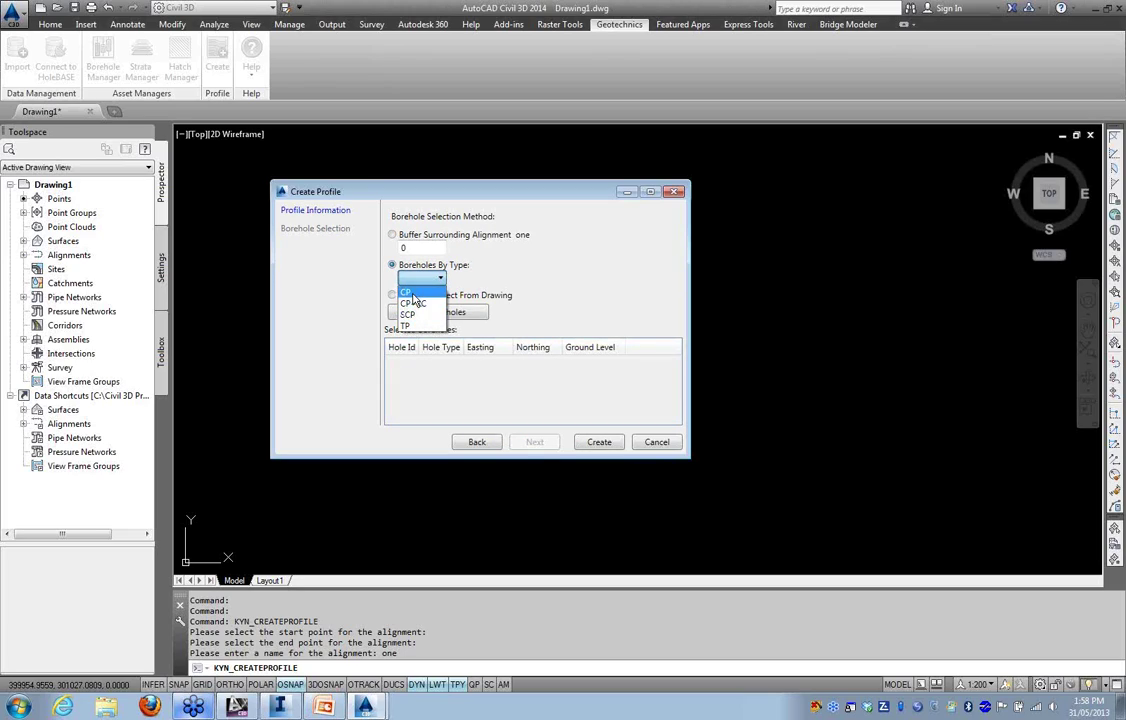
{"action": "left_click", "coordinate": [413, 293]}
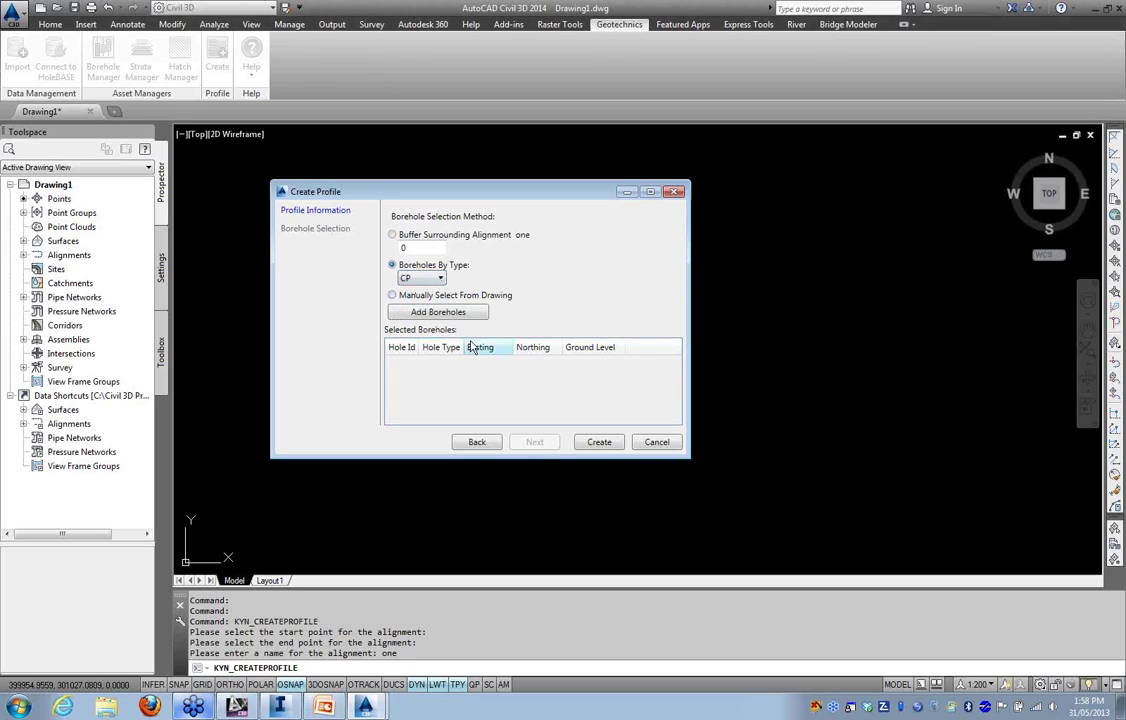
{"action": "left_click", "coordinate": [448, 316]}
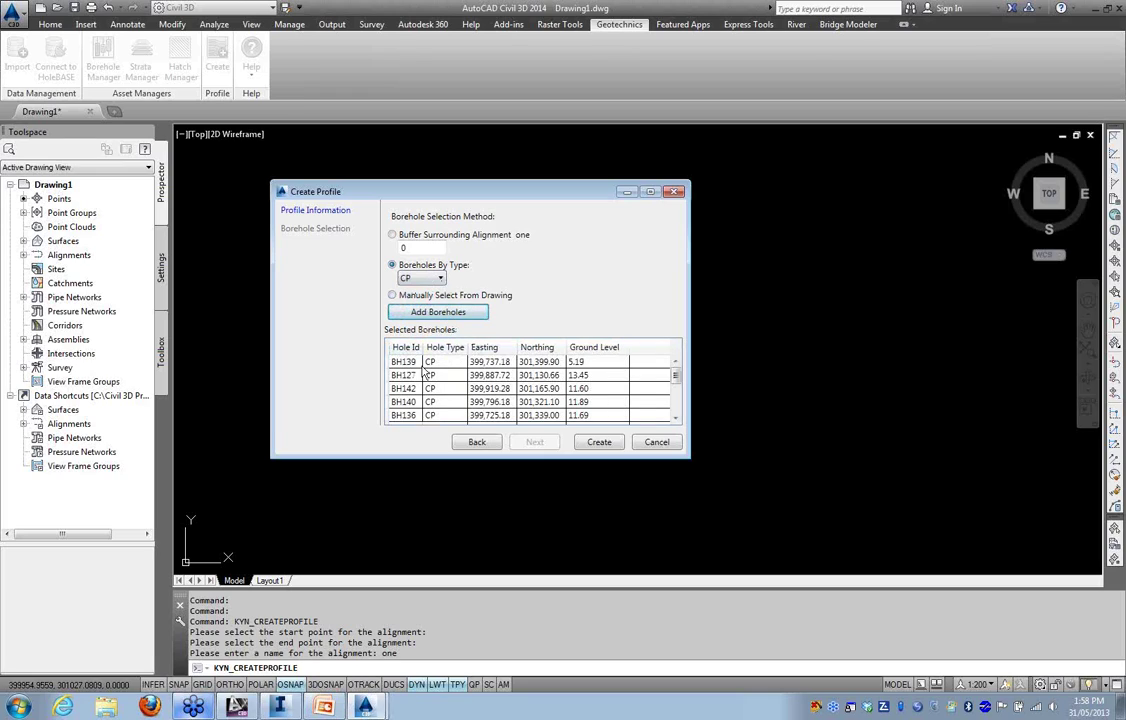
{"action": "mouse_move", "coordinate": [672, 374]}
{"action": "left_mouse_down"}
{"action": "mouse_move", "coordinate": [678, 392]}
{"action": "mouse_move", "coordinate": [673, 371]}
{"action": "left_mouse_up"}
{"action": "left_click", "coordinate": [598, 442]}
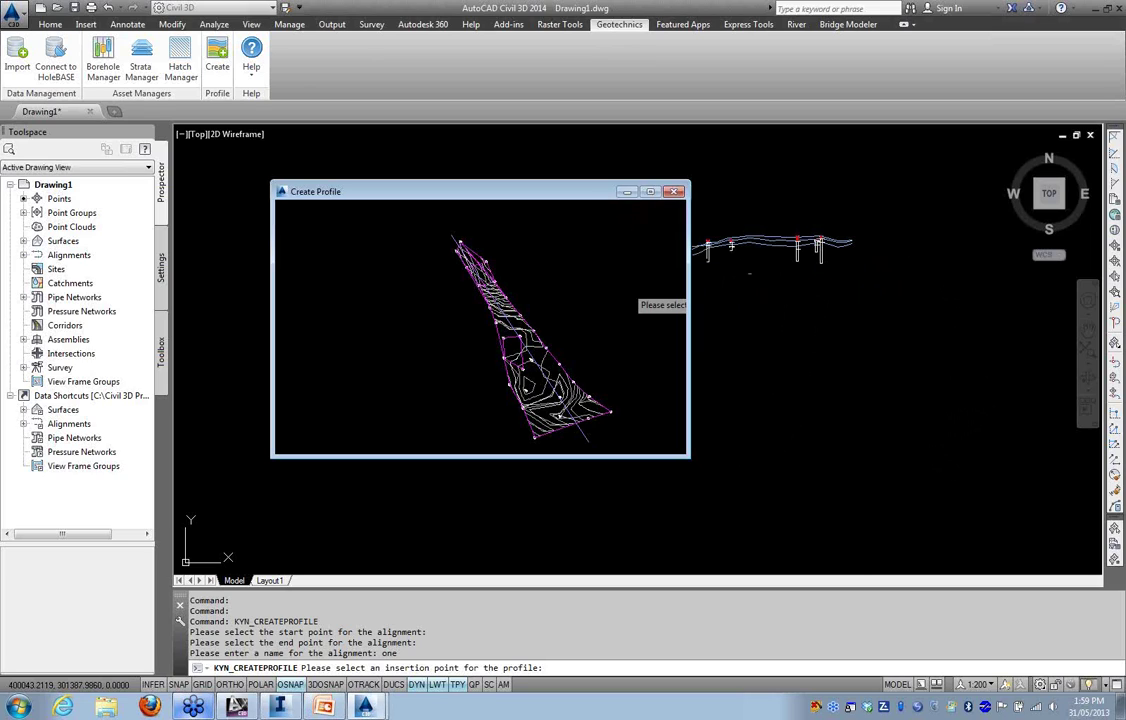
Examine the strata lines, hatched borehole sticks and strata labels along the length of the new profile
{"action": "scroll", "coordinate": [500, 400], "scroll_direction": "up", "scroll_amount": 6}
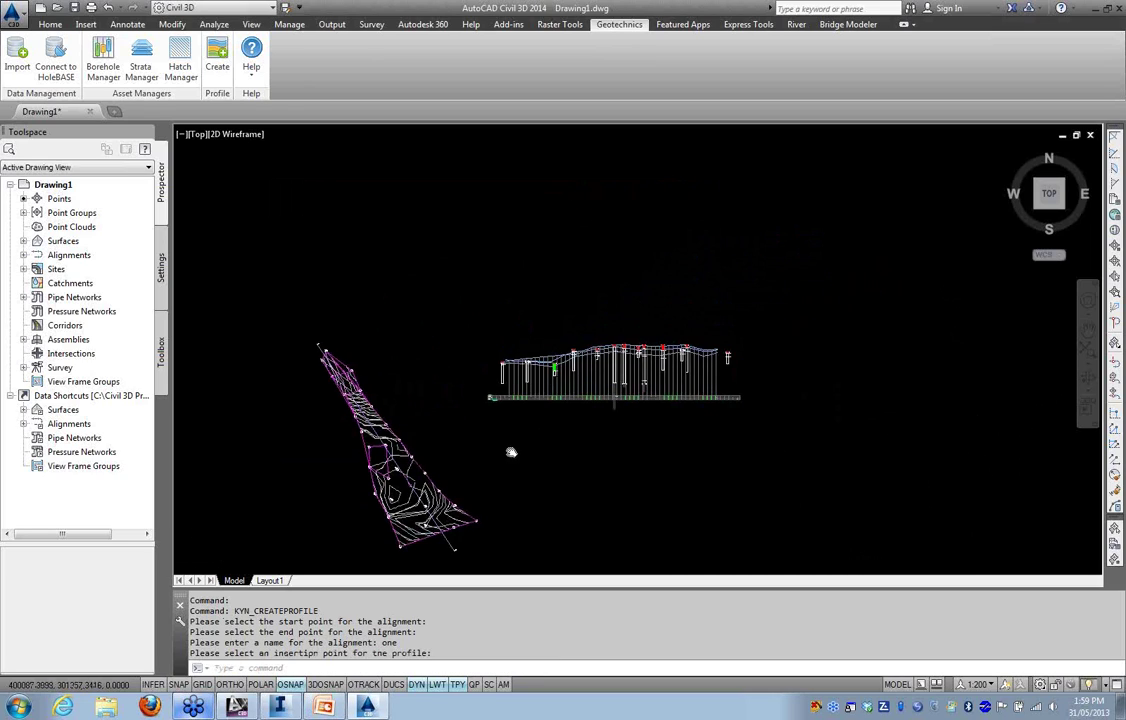
{"action": "middle_click_drag", "start_coordinate": [389, 398], "coordinate": [527, 371]}
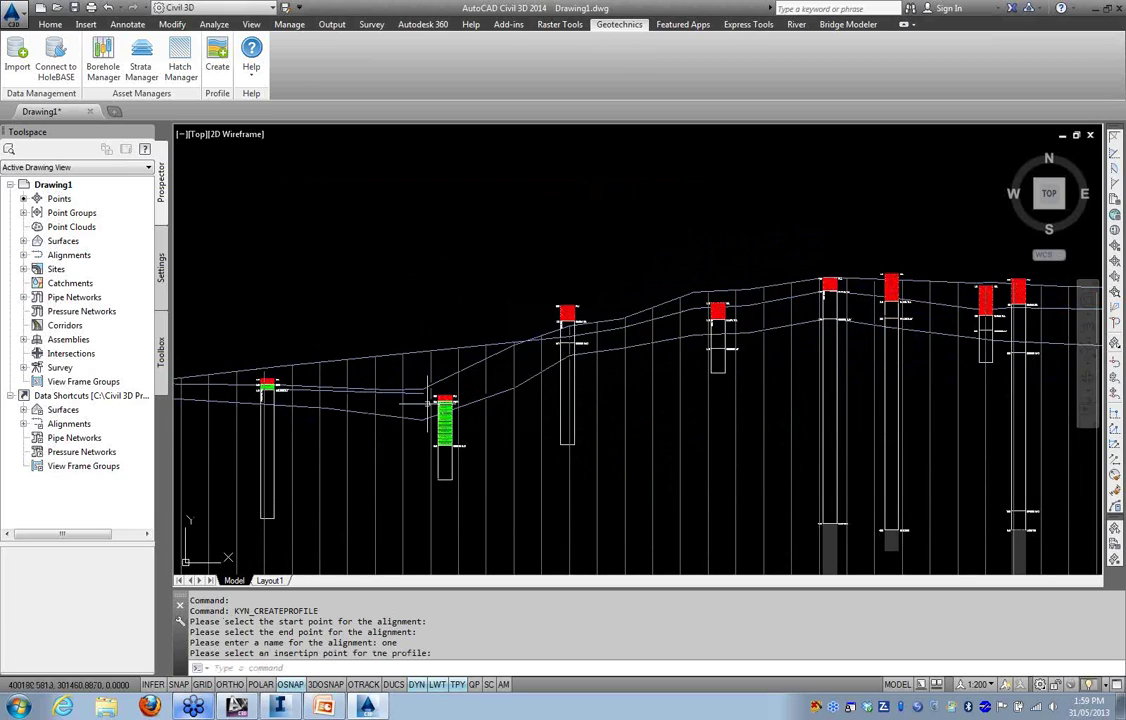
{"action": "left_click", "coordinate": [467, 368]}
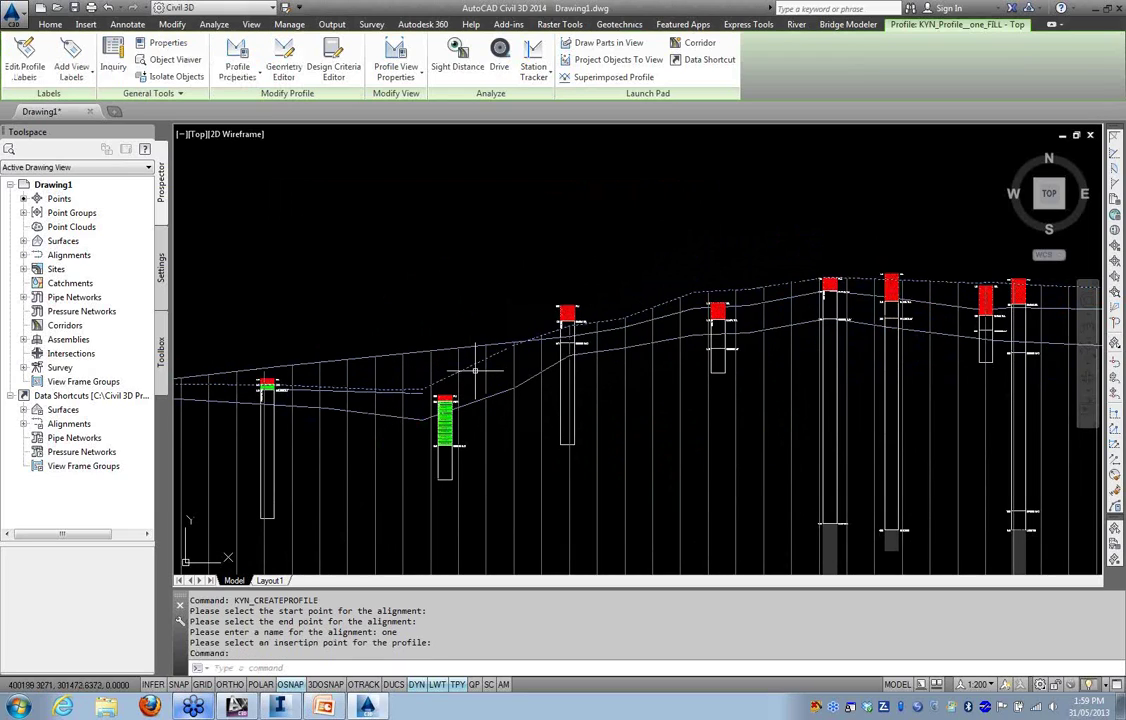
{"action": "key", "text": "Escape"}
{"action": "scroll", "coordinate": [563, 328], "scroll_direction": "up", "scroll_amount": 5}
{"action": "scroll", "coordinate": [567, 368], "scroll_direction": "down", "scroll_amount": 5}
{"action": "middle_click_drag", "start_coordinate": [653, 382], "coordinate": [477, 372]}
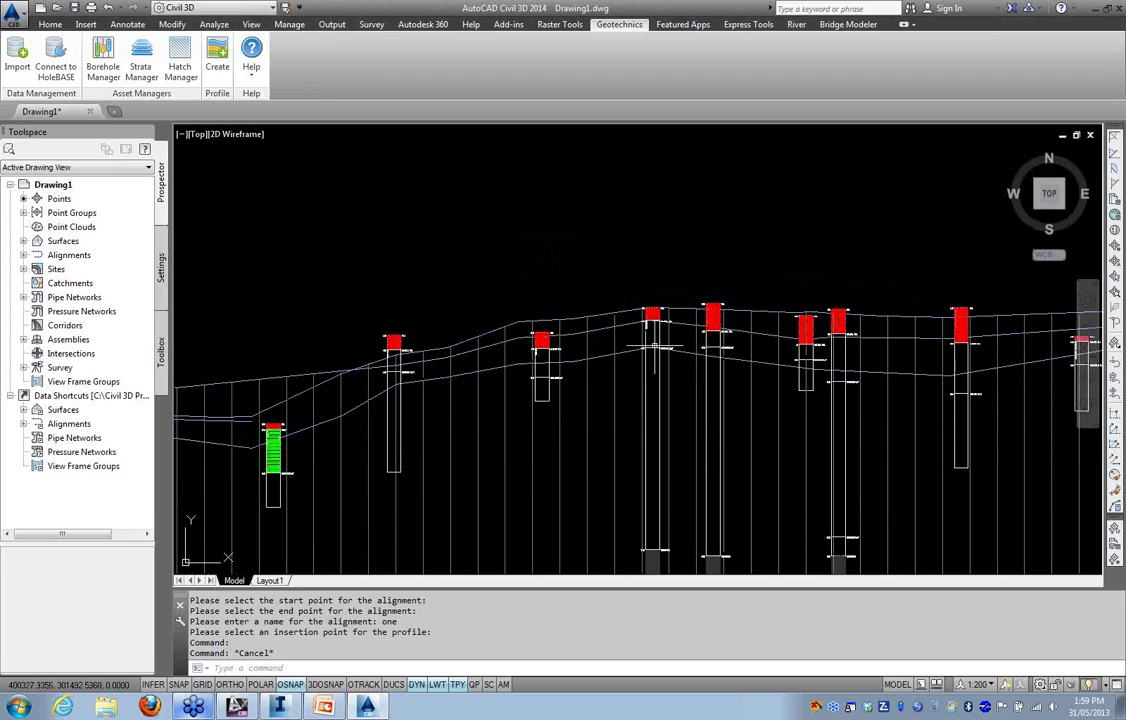
{"action": "scroll", "coordinate": [565, 280], "scroll_direction": "up", "scroll_amount": 5}
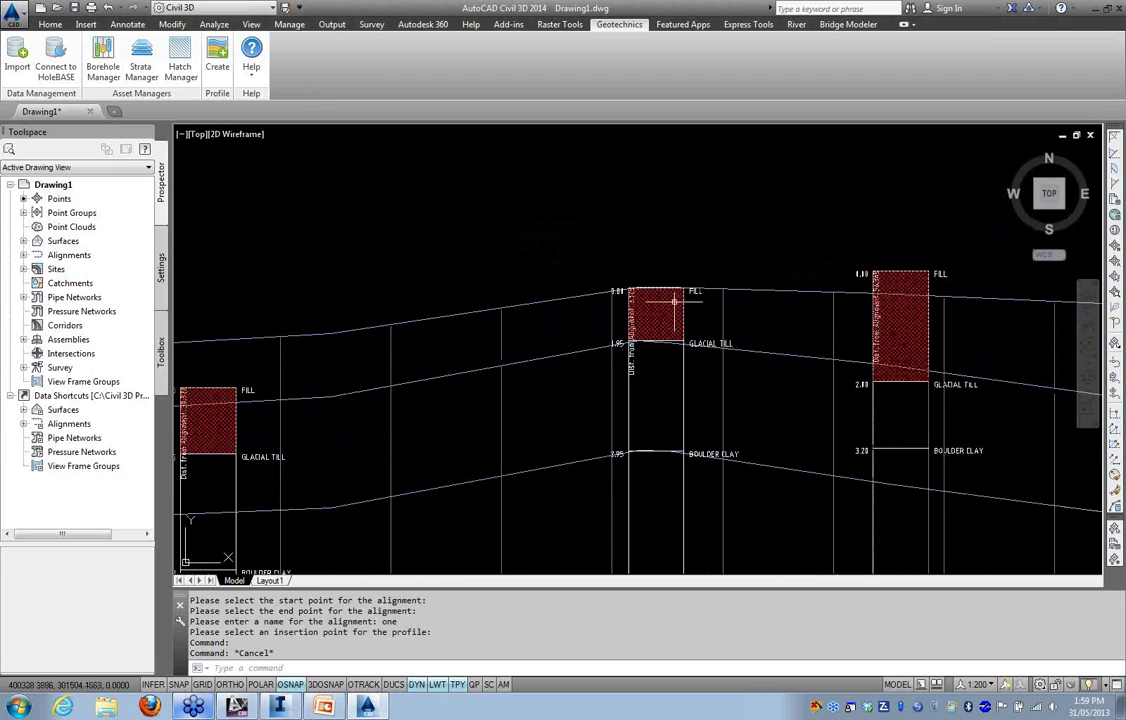
{"action": "middle_click_drag", "start_coordinate": [744, 347], "coordinate": [578, 327]}
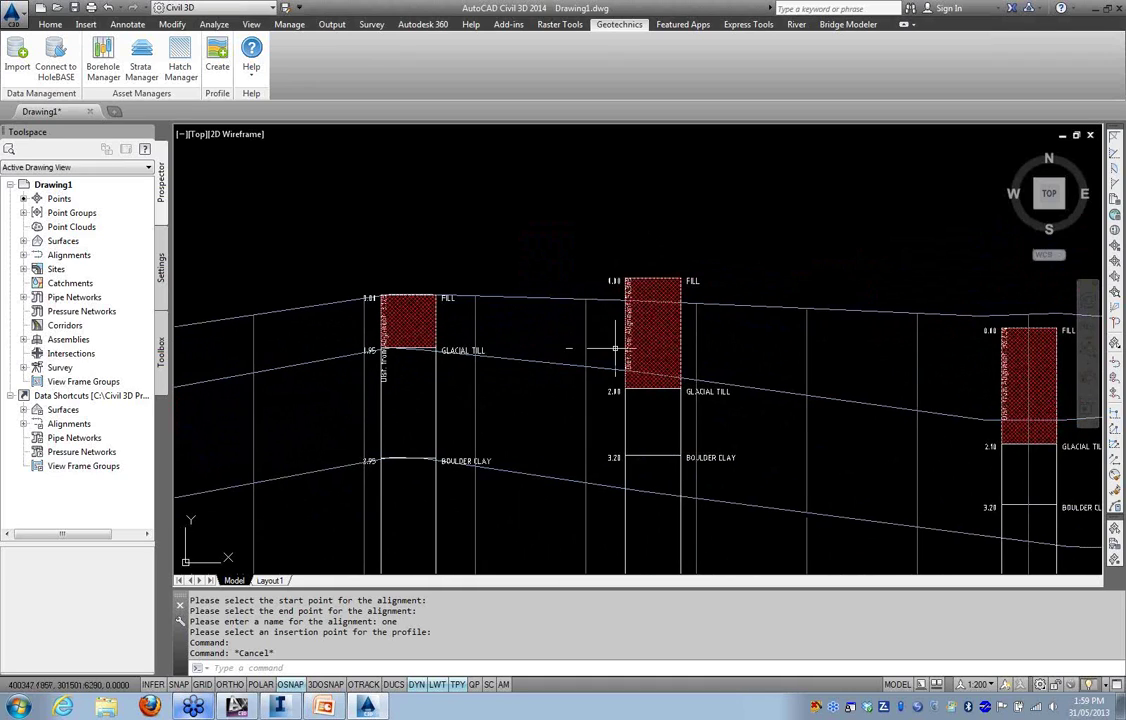
{"action": "scroll", "coordinate": [620, 398], "scroll_direction": "down", "scroll_amount": 4}
{"action": "middle_click_drag", "start_coordinate": [620, 398], "coordinate": [484, 357]}
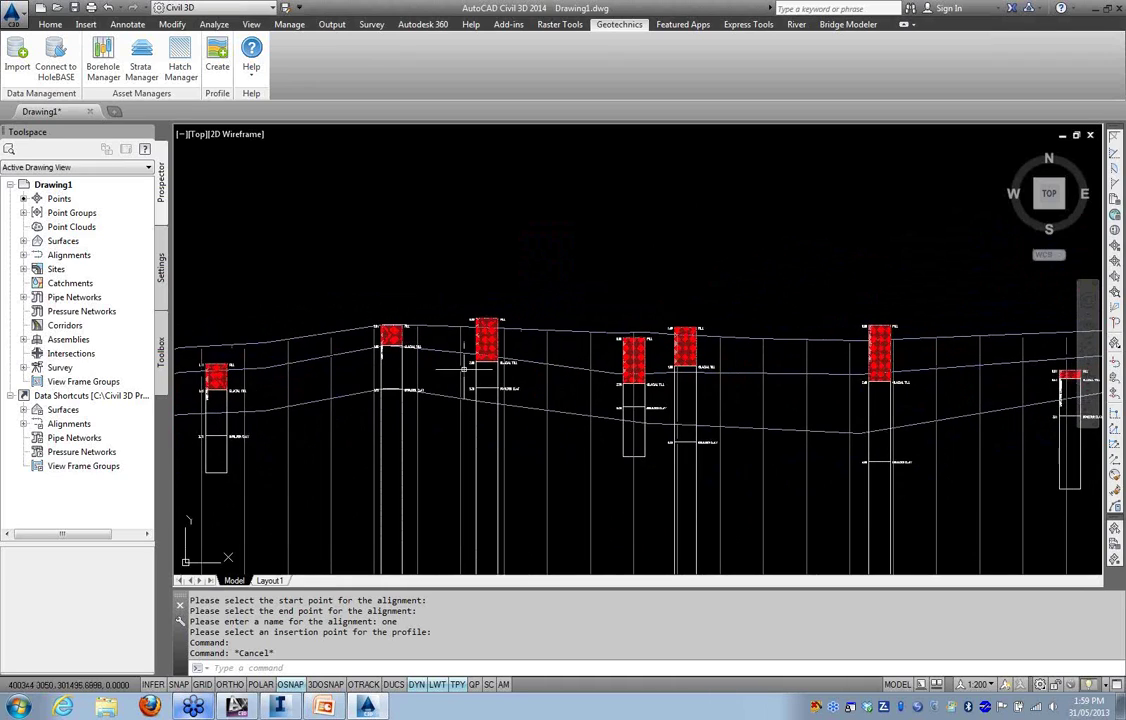
{"action": "middle_click_drag", "start_coordinate": [662, 396], "coordinate": [536, 356]}
{"action": "scroll", "coordinate": [630, 401], "scroll_direction": "down", "scroll_amount": 4}
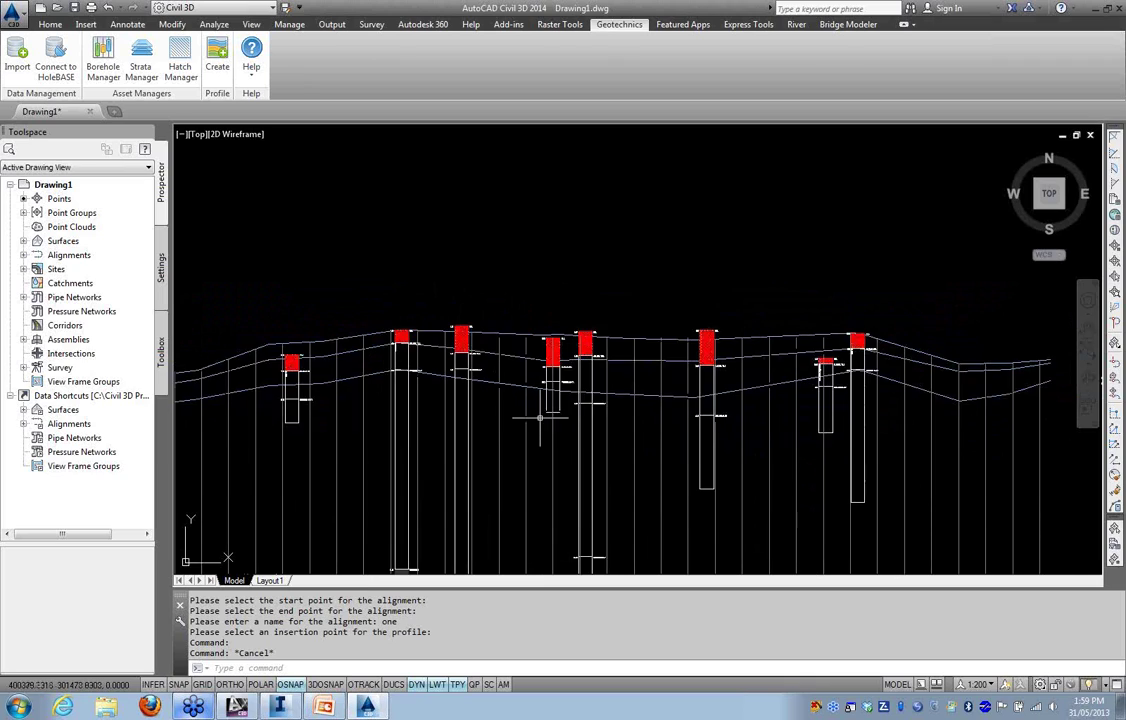
Examine the hatched strata at the base of the deepest boreholes and the fill, peat and boulder clay layers in the green-hatched borehole
{"action": "middle_click_drag", "start_coordinate": [535, 422], "coordinate": [682, 381]}
{"action": "middle_click_drag", "start_coordinate": [590, 521], "coordinate": [646, 368]}
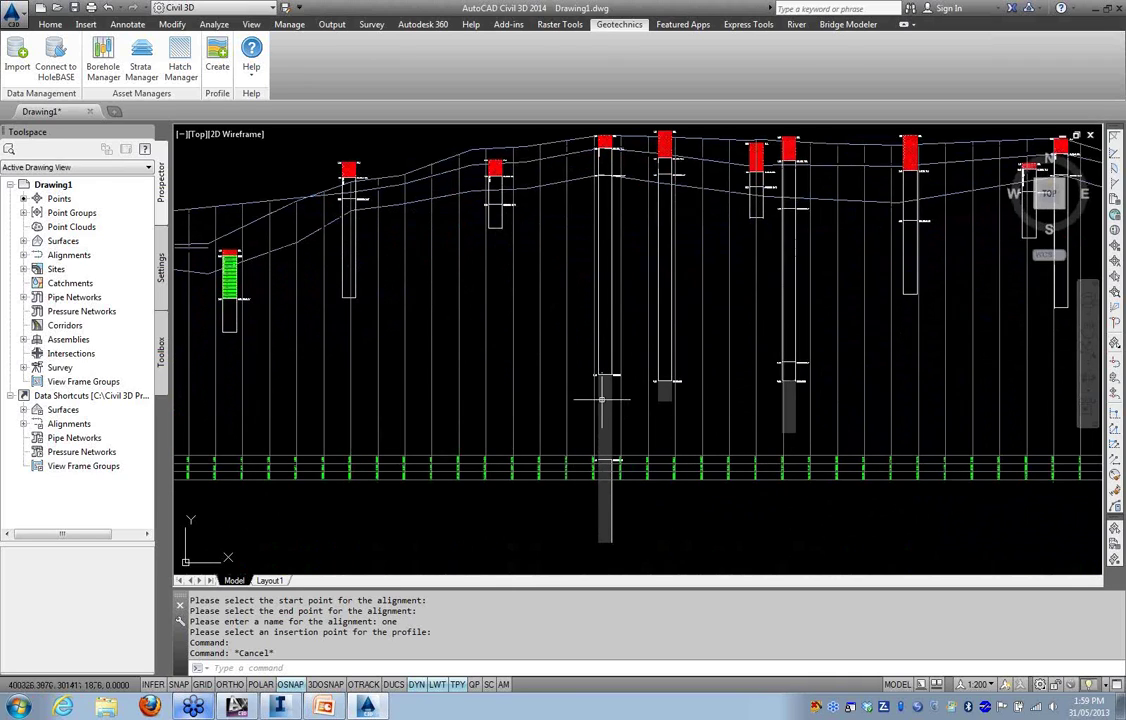
{"action": "scroll", "coordinate": [615, 391], "scroll_direction": "up", "scroll_amount": 6}
{"action": "scroll", "coordinate": [540, 390], "scroll_direction": "down", "scroll_amount": 6}
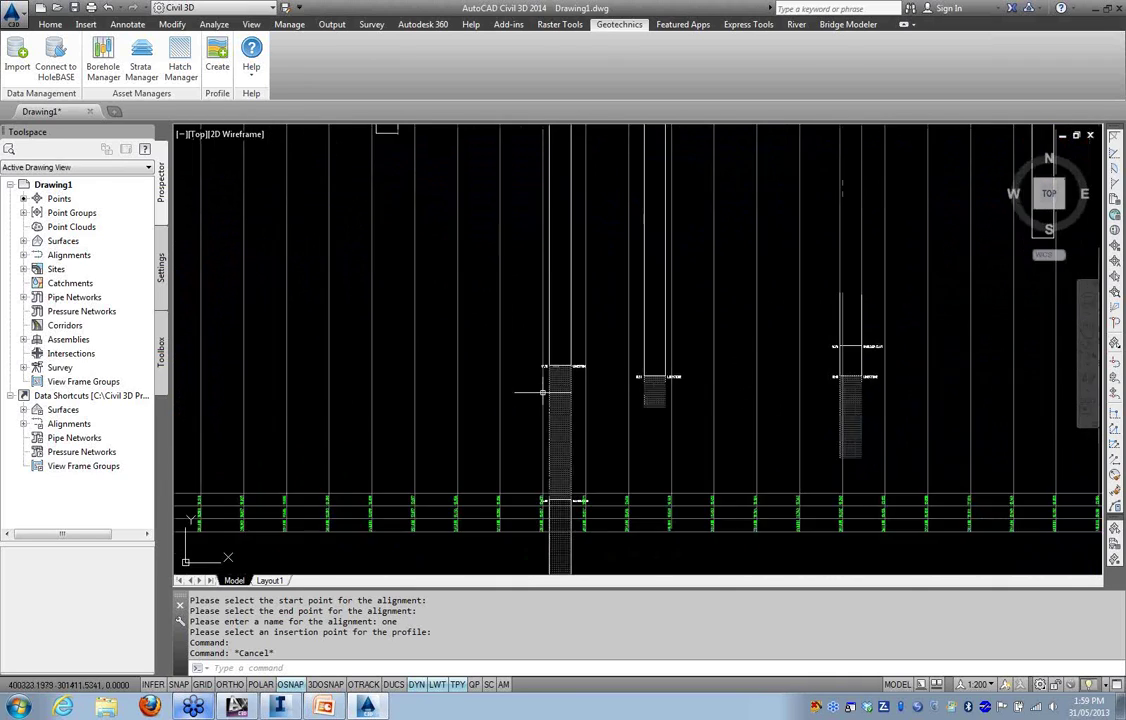
{"action": "middle_click_drag", "start_coordinate": [497, 377], "coordinate": [525, 394]}
{"action": "middle_click_drag", "start_coordinate": [389, 385], "coordinate": [523, 426]}
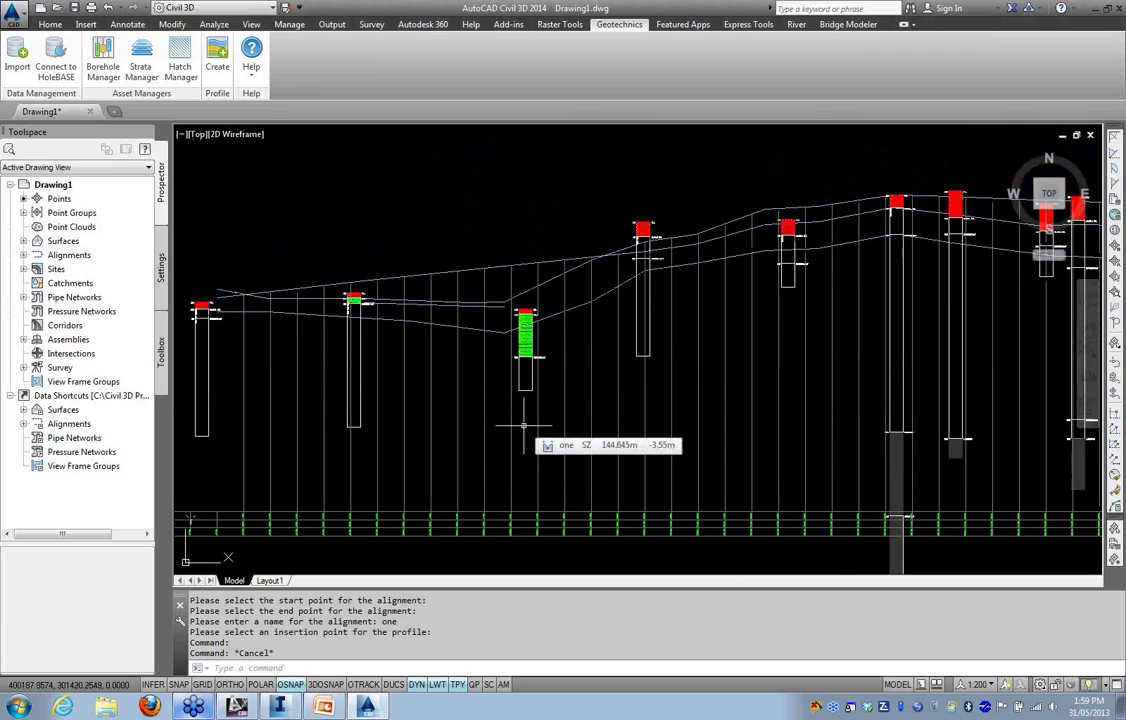
{"action": "scroll", "coordinate": [525, 325], "scroll_direction": "up", "scroll_amount": 7}
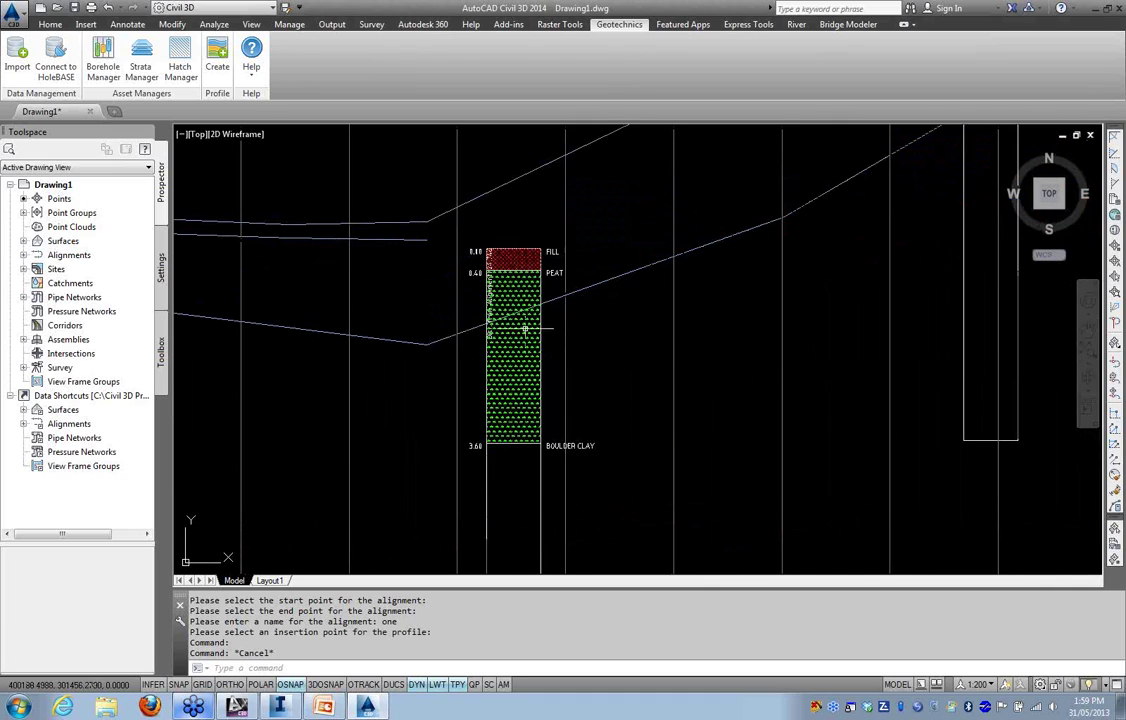
{"action": "scroll", "coordinate": [517, 355], "scroll_direction": "up", "scroll_amount": 5}
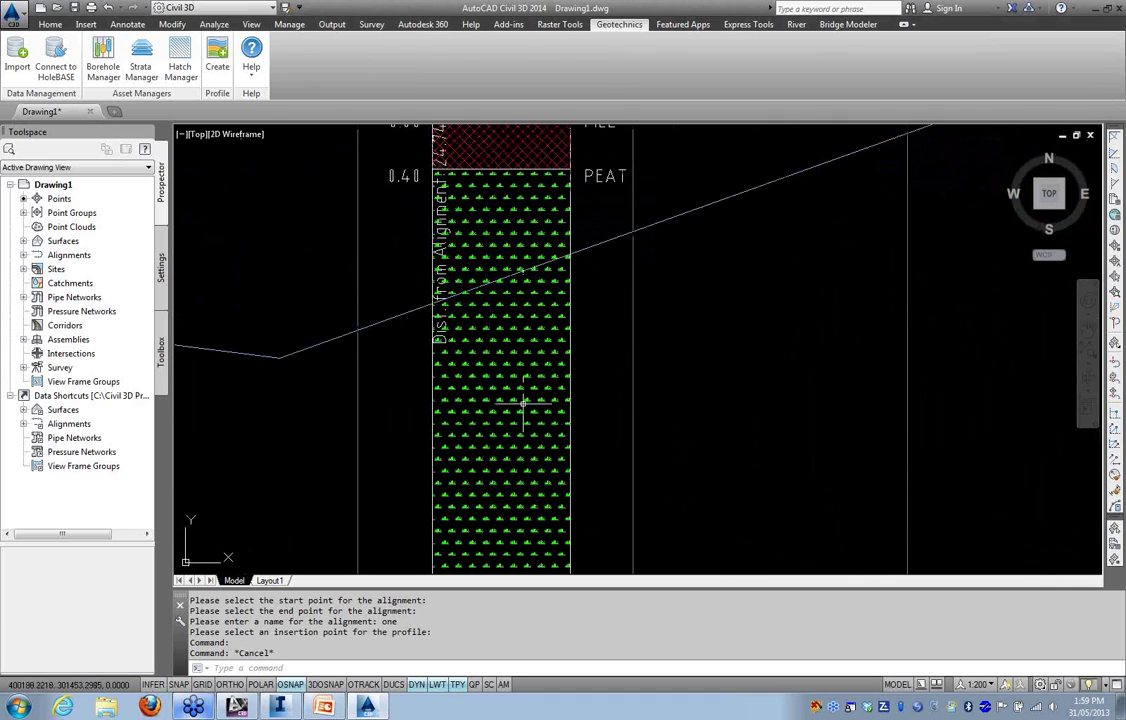
{"action": "scroll", "coordinate": [512, 395], "scroll_direction": "down", "scroll_amount": 3}
{"action": "scroll", "coordinate": [400, 470], "scroll_direction": "down", "scroll_amount": 4}
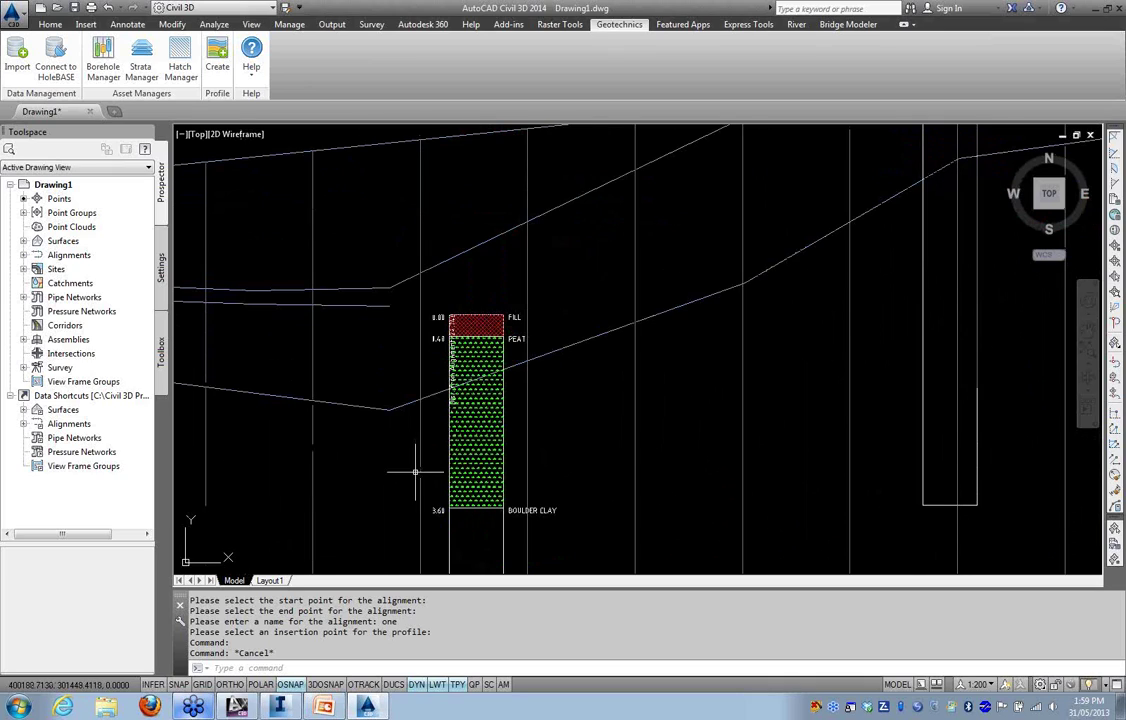
{"action": "scroll", "coordinate": [384, 471], "scroll_direction": "down", "scroll_amount": 5}
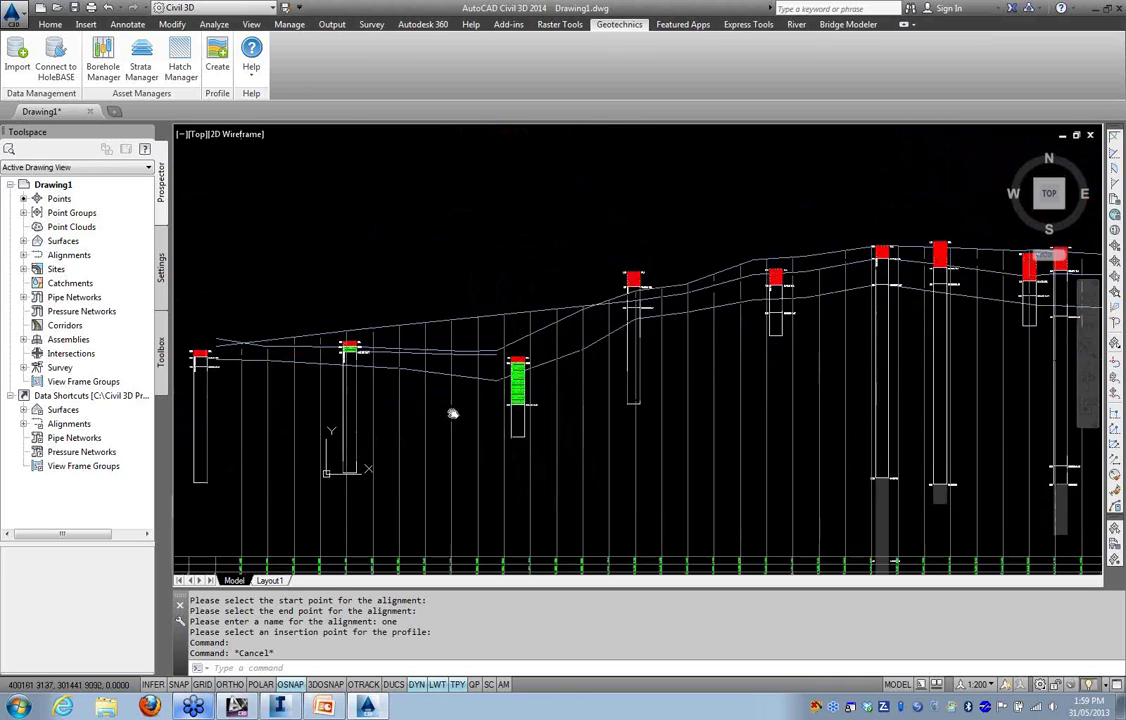
{"action": "scroll", "coordinate": [490, 425], "scroll_direction": "down", "scroll_amount": 2}
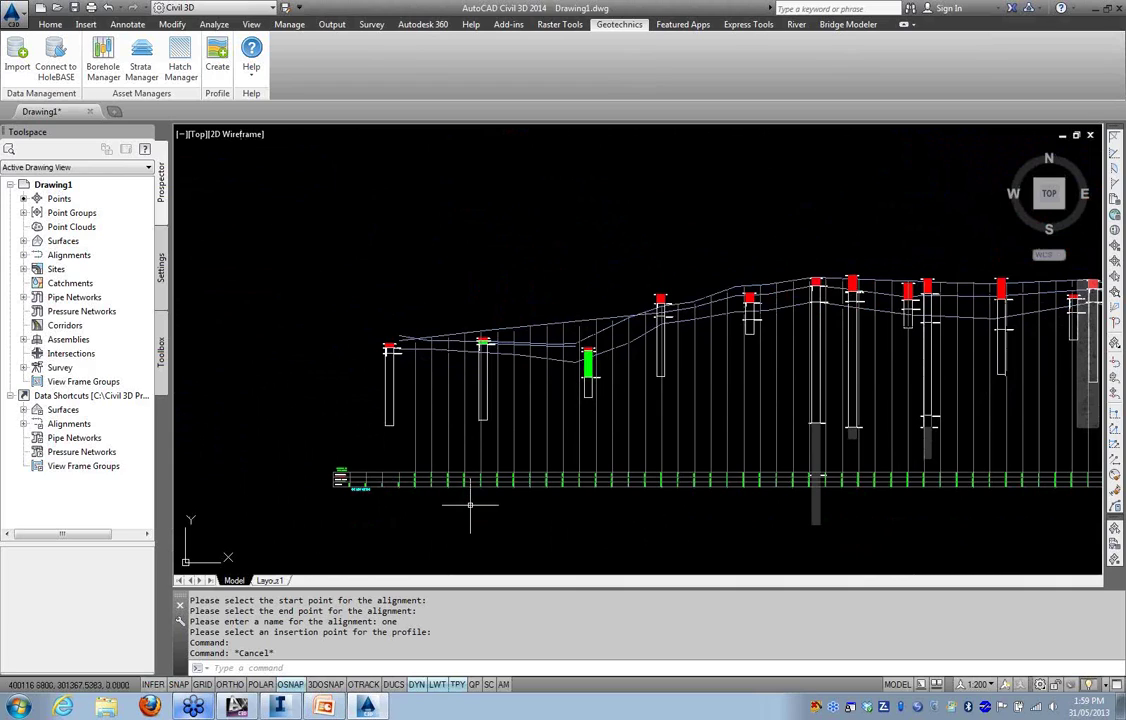
{"action": "scroll", "coordinate": [470, 506], "scroll_direction": "down", "scroll_amount": 4}
{"action": "mouse_move", "coordinate": [366, 510]}
{"action": "middle_mouse_down"}
{"action": "mouse_move", "coordinate": [535, 435]}
{"action": "mouse_move", "coordinate": [537, 345]}
{"action": "middle_mouse_up"}
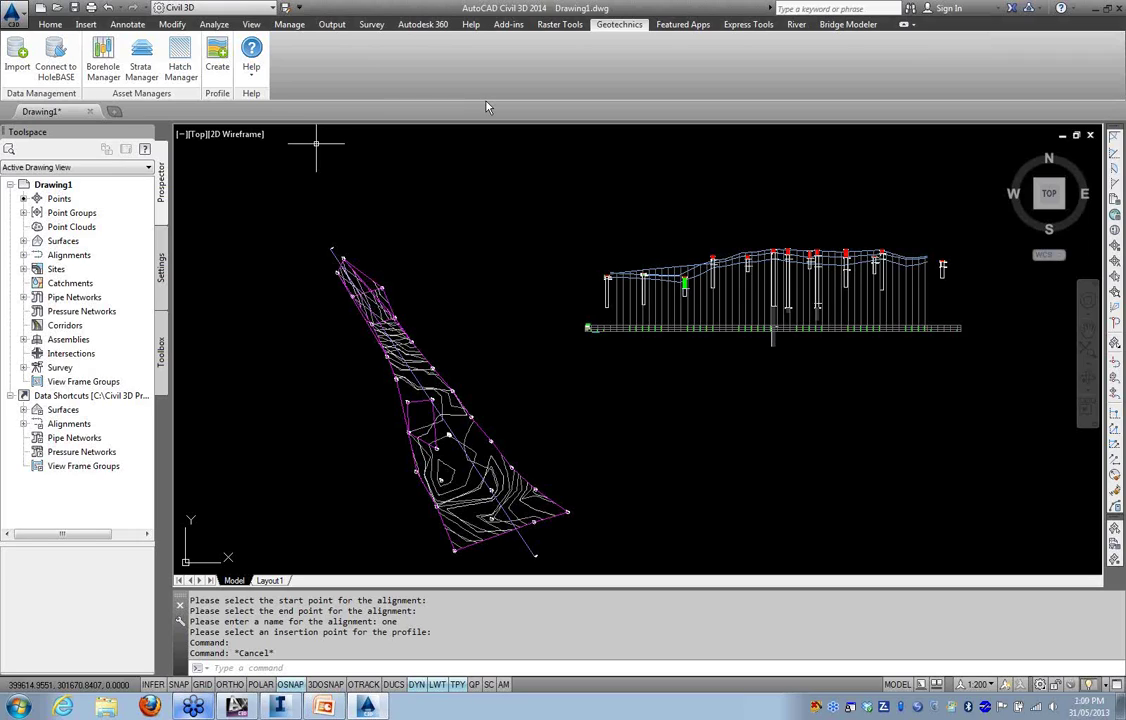
Close the geotechnical drawing with its changes saved and start a new drawing
{"action": "left_click", "coordinate": [1091, 136]}
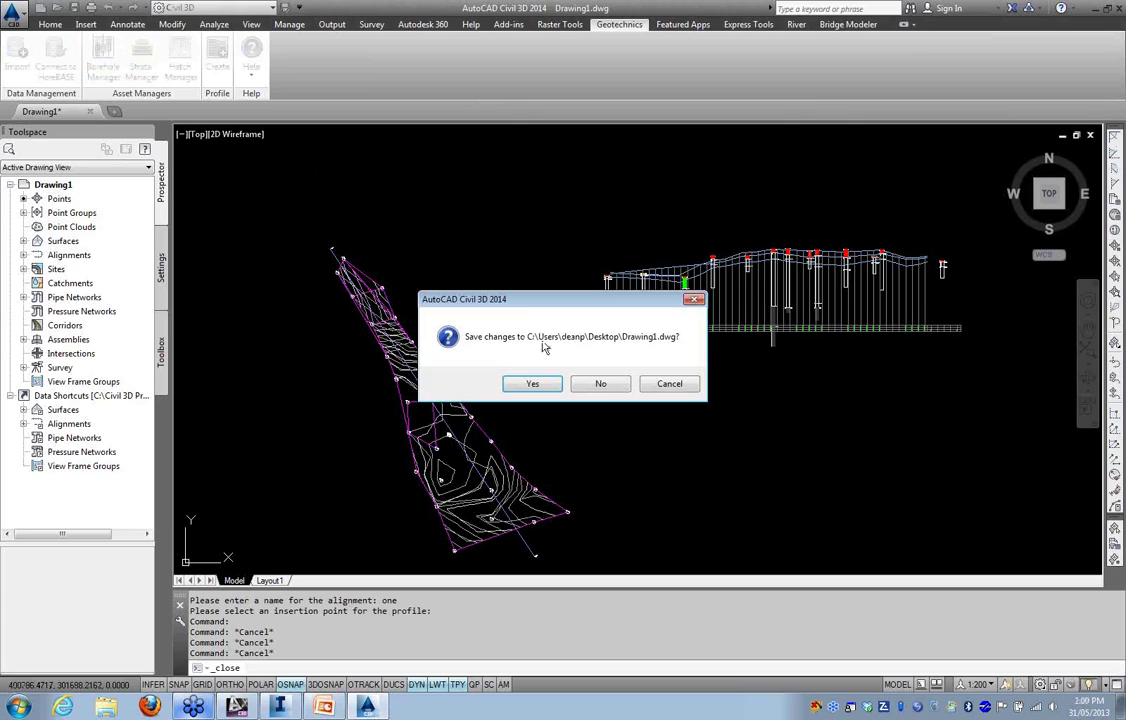
{"action": "left_click", "coordinate": [533, 386]}
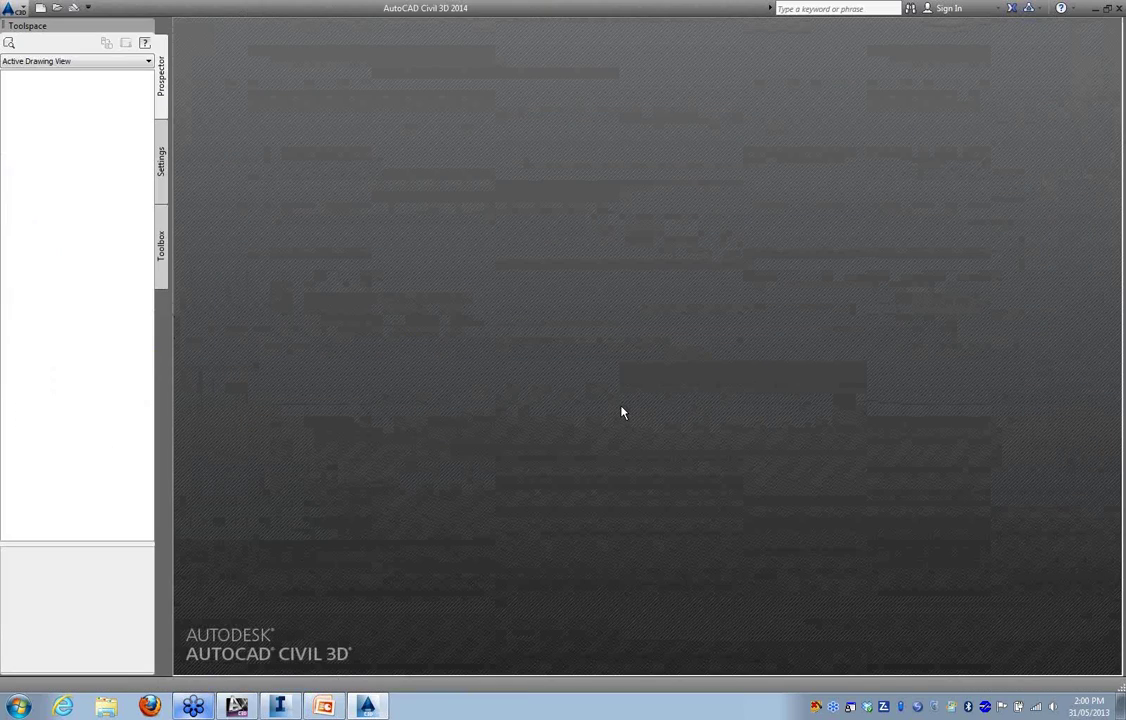
{"action": "left_click", "coordinate": [40, 8]}
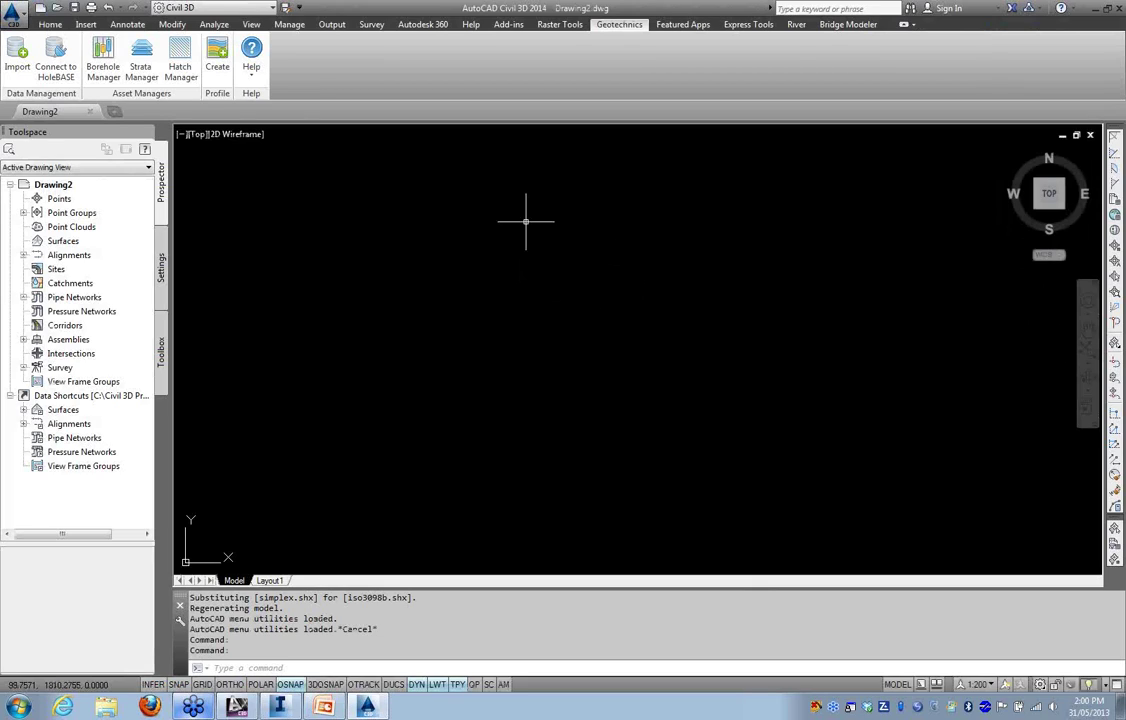
Import the LandXML file eg with road.xml with all its alignments and its surface into the new drawing
{"action": "left_click", "coordinate": [46, 25]}
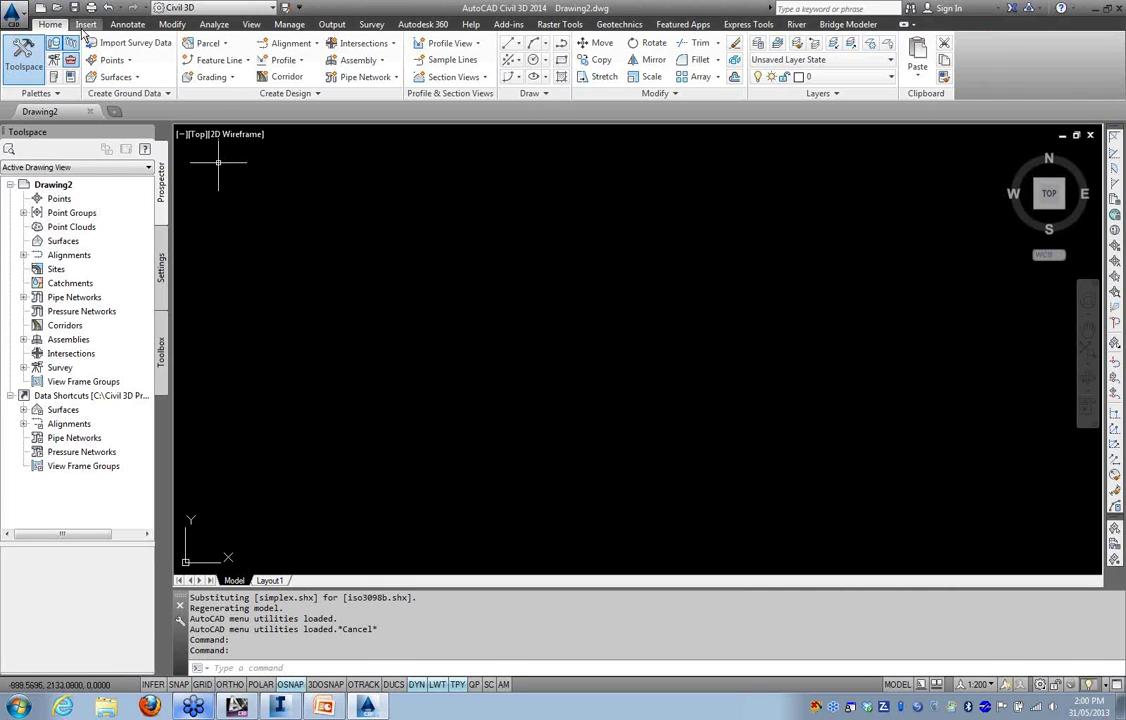
{"action": "left_click", "coordinate": [85, 24]}
{"action": "left_click", "coordinate": [66, 61]}
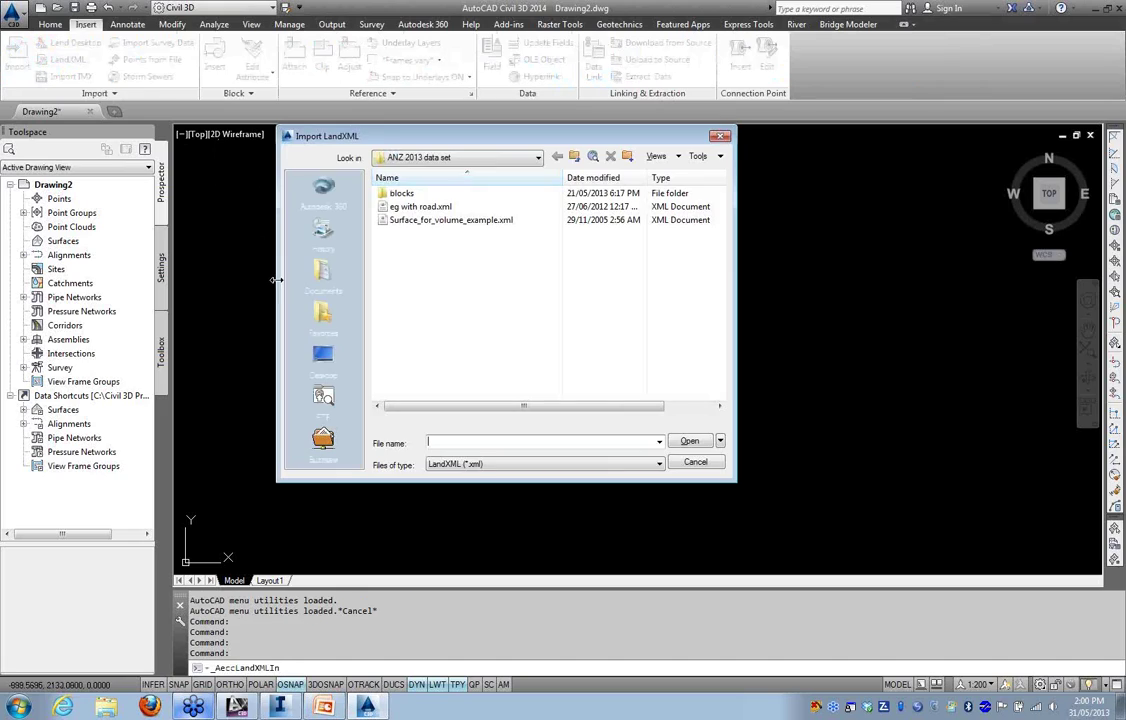
{"action": "left_click", "coordinate": [412, 206]}
{"action": "left_click", "coordinate": [690, 443]}
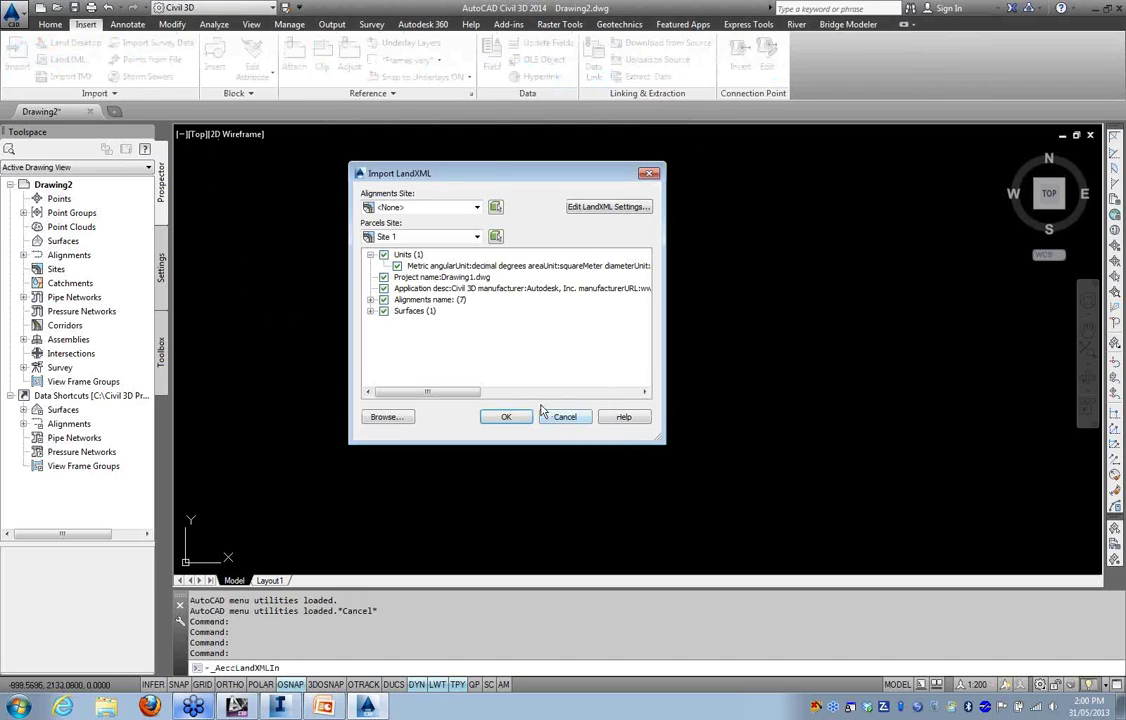
{"action": "left_click", "coordinate": [505, 417]}
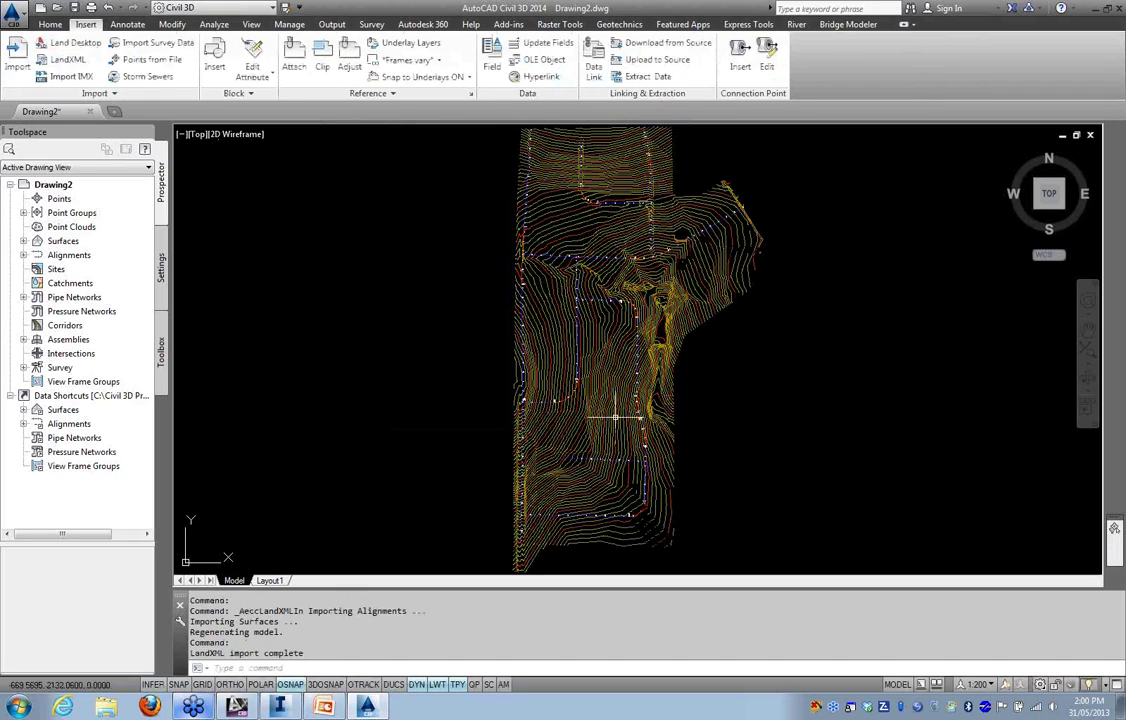
{"action": "scroll", "coordinate": [456, 330], "scroll_direction": "down", "scroll_amount": 1}
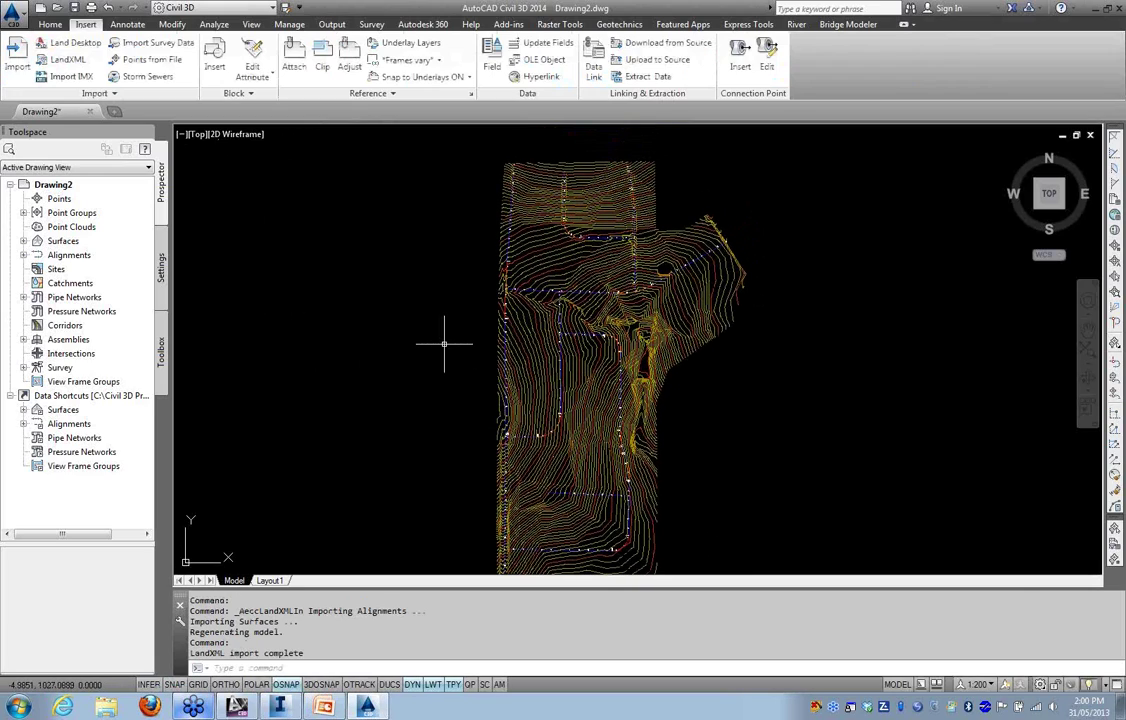
{"action": "mouse_move", "coordinate": [446, 340]}
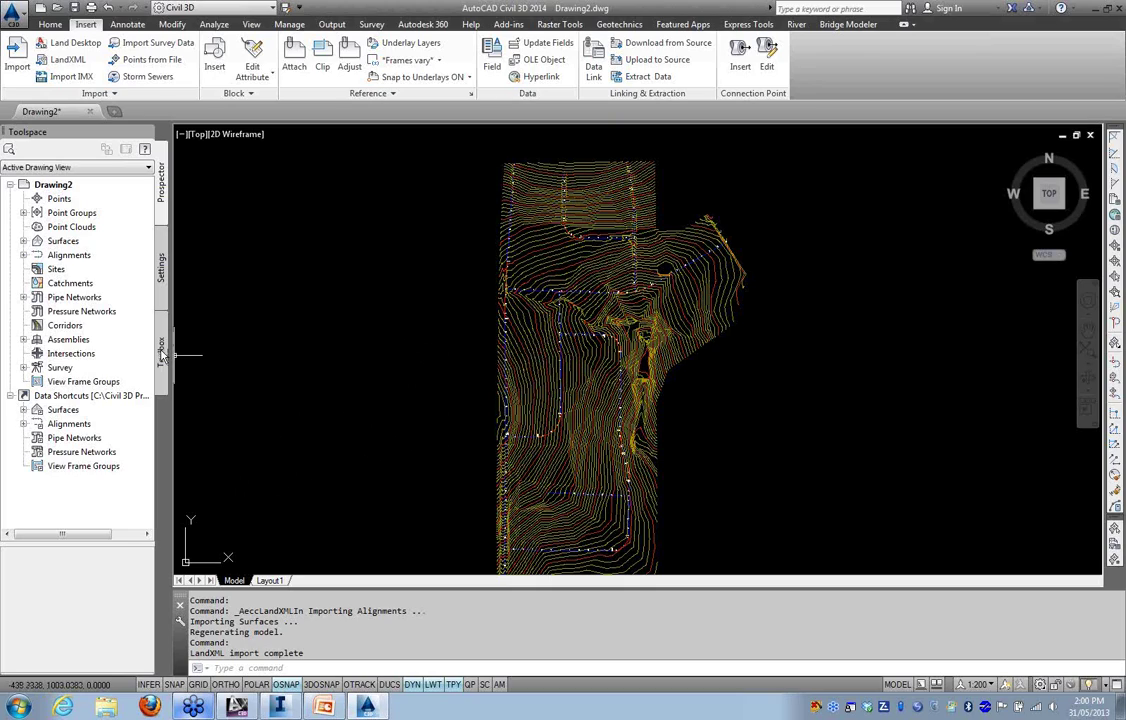
Show the Toolbox in a widened Toolspace and expand the Subscription Extension Manager down to the Autodesk Rail Layout Module tools
{"action": "left_click", "coordinate": [49, 24]}
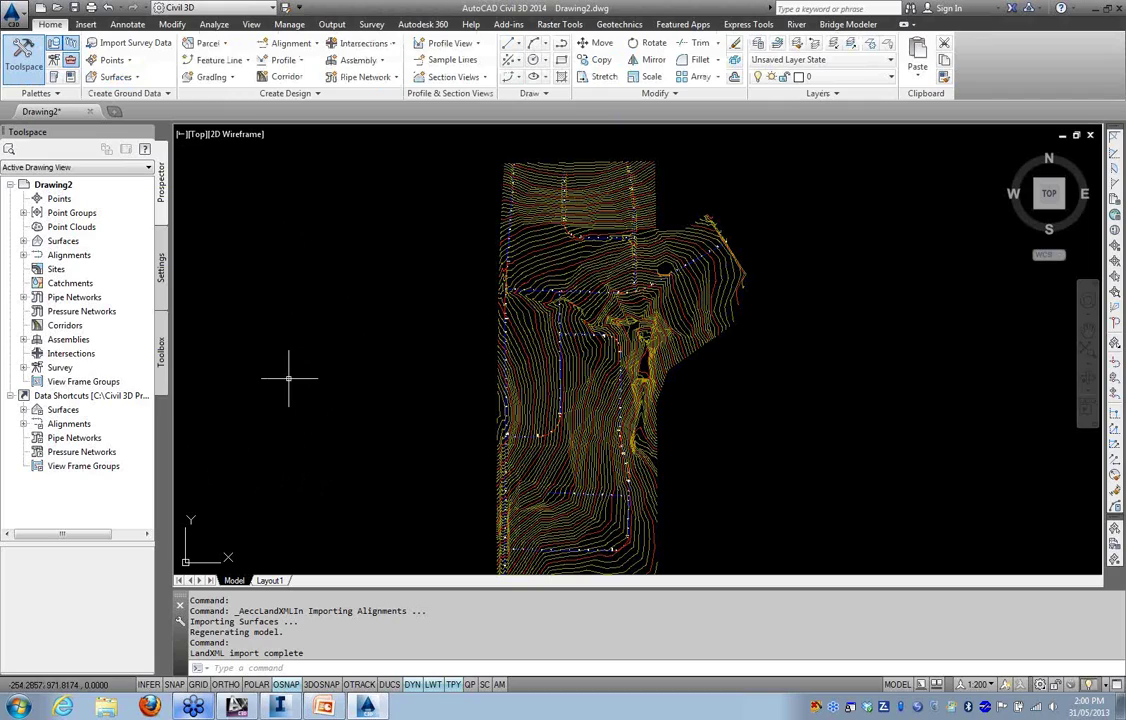
{"action": "double_click", "coordinate": [71, 62]}
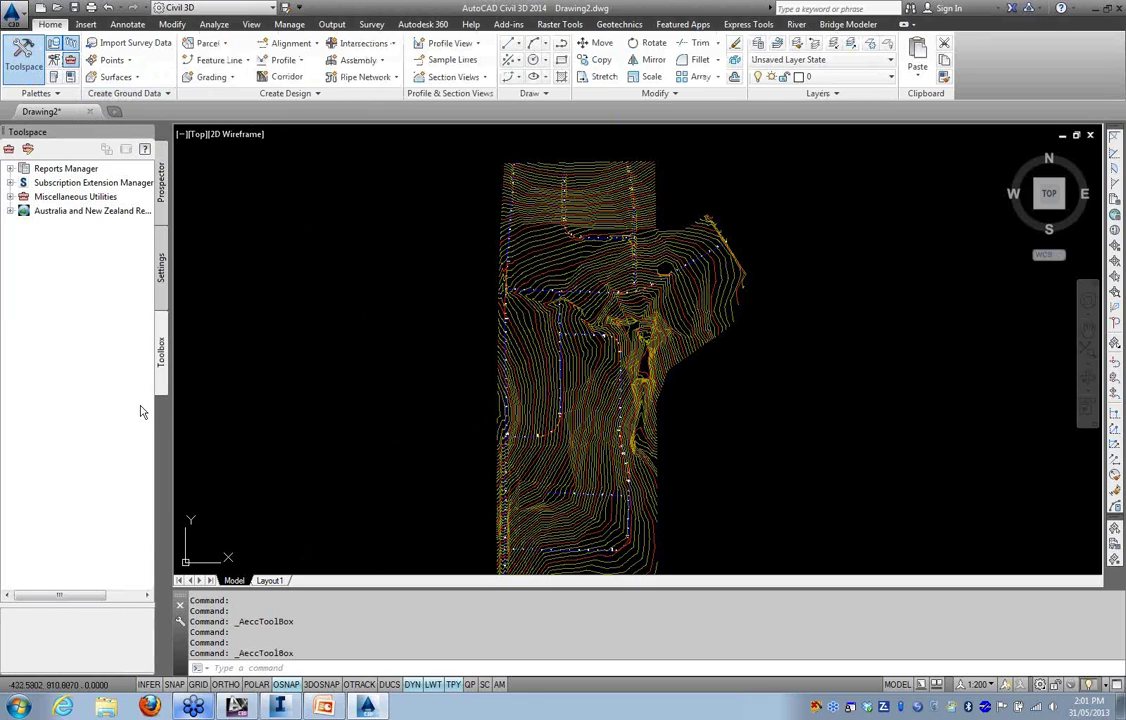
{"action": "mouse_move", "coordinate": [168, 363]}
{"action": "left_mouse_down"}
{"action": "mouse_move", "coordinate": [195, 325]}
{"action": "mouse_move", "coordinate": [205, 328]}
{"action": "left_mouse_up"}
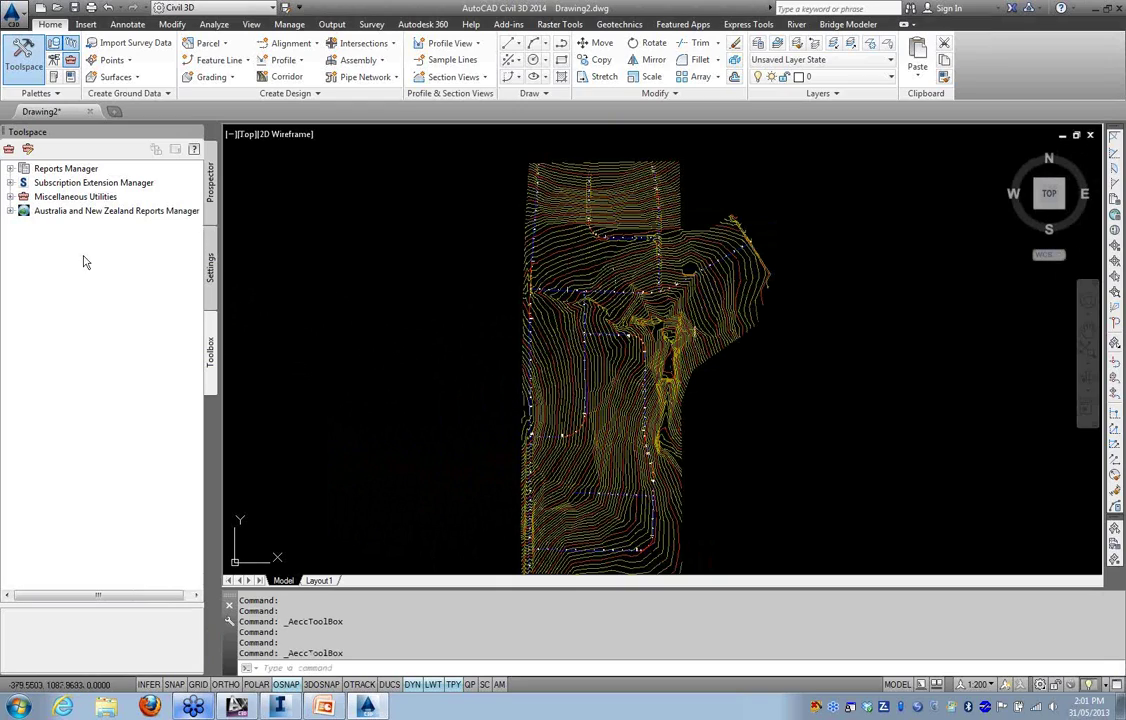
{"action": "left_click", "coordinate": [10, 183]}
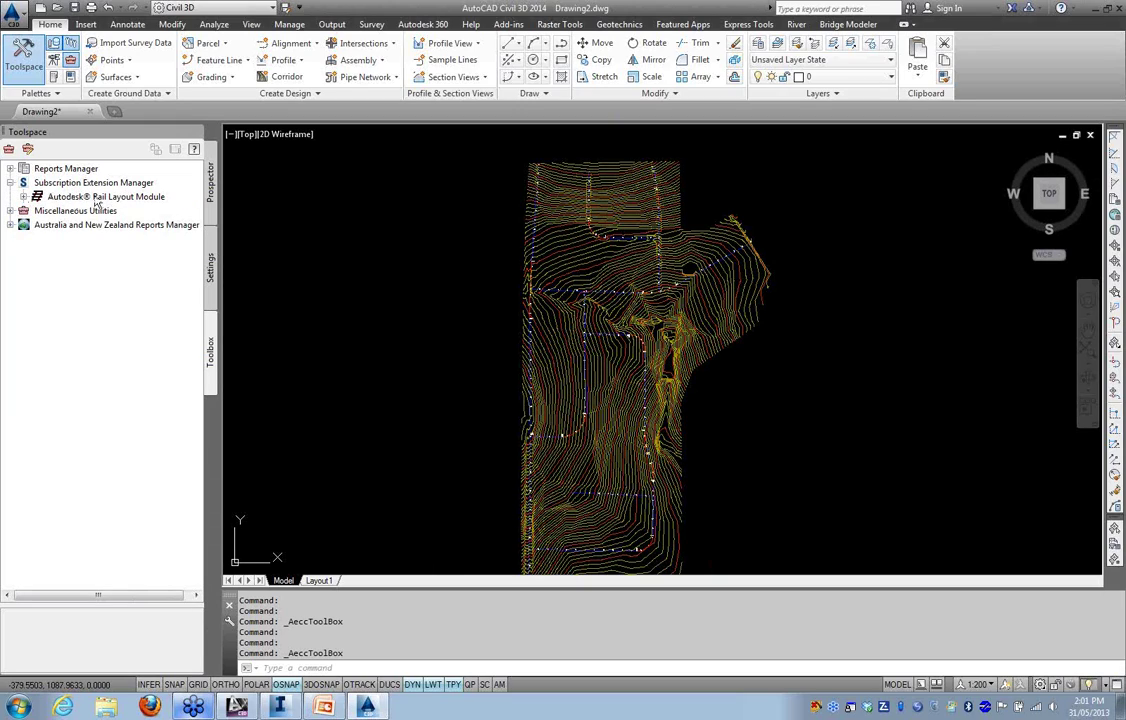
{"action": "left_click", "coordinate": [25, 198]}
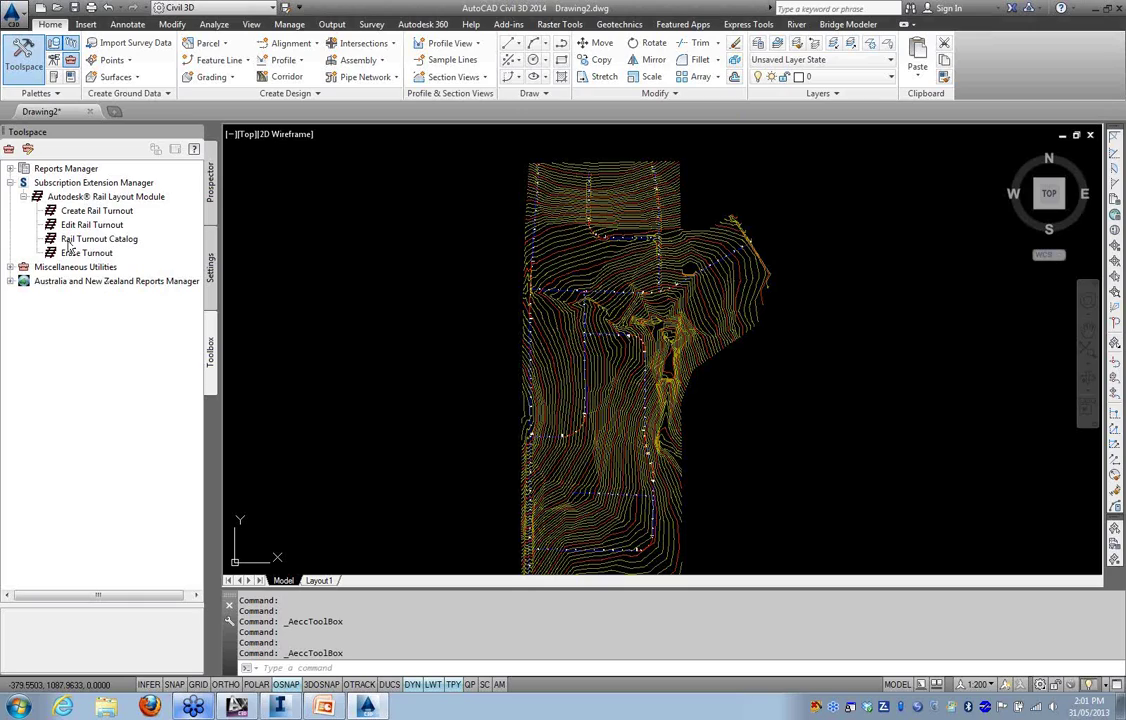
Open the Rail Turnout Catalog, review the parameters and switch types of turnout 190-1:9 49, and close the catalogue
{"action": "left_click", "coordinate": [97, 240]}
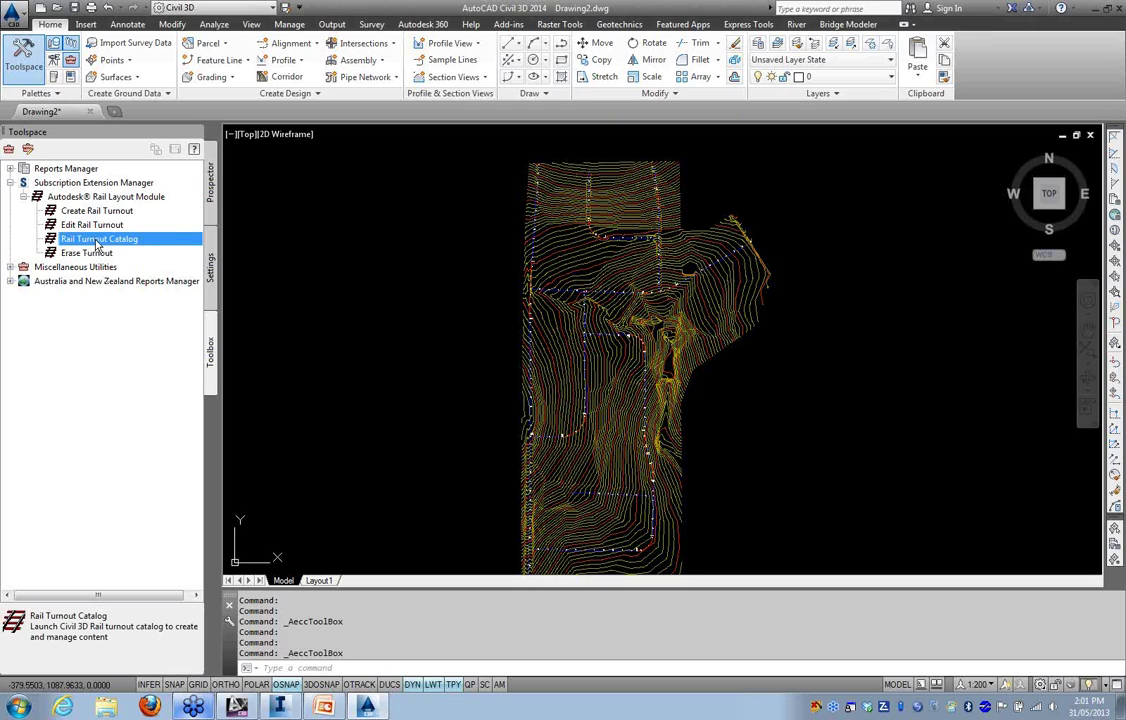
{"action": "double_click", "coordinate": [97, 241]}
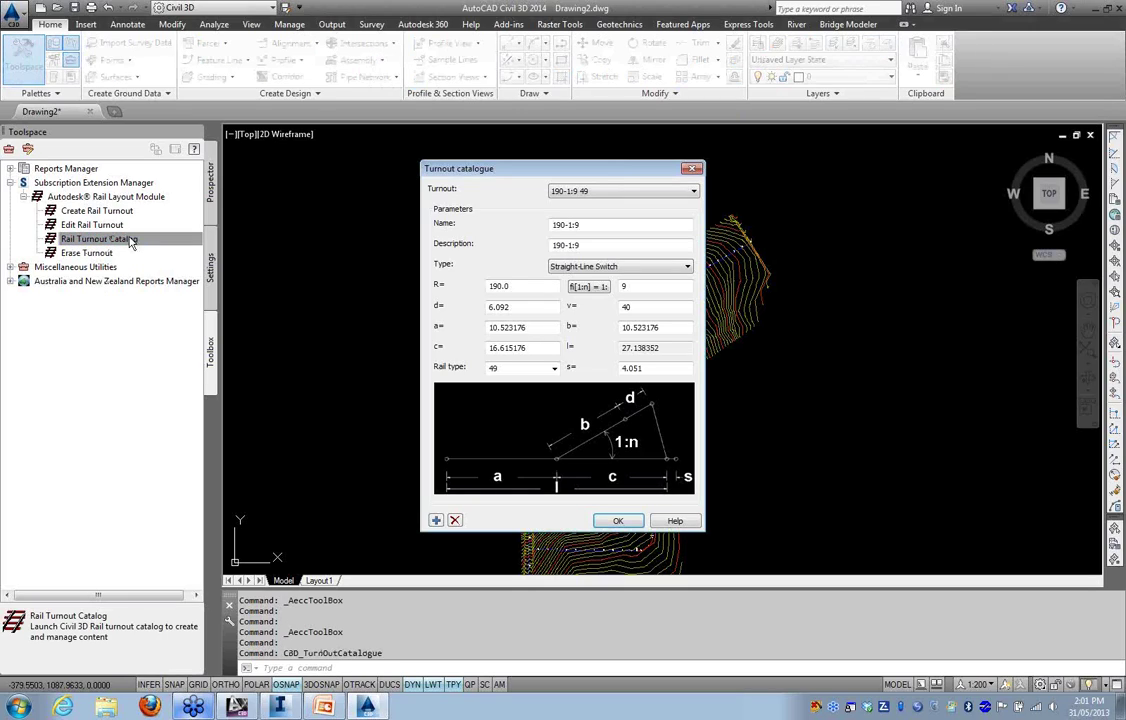
{"action": "left_click_drag", "start_coordinate": [464, 163], "coordinate": [402, 145]}
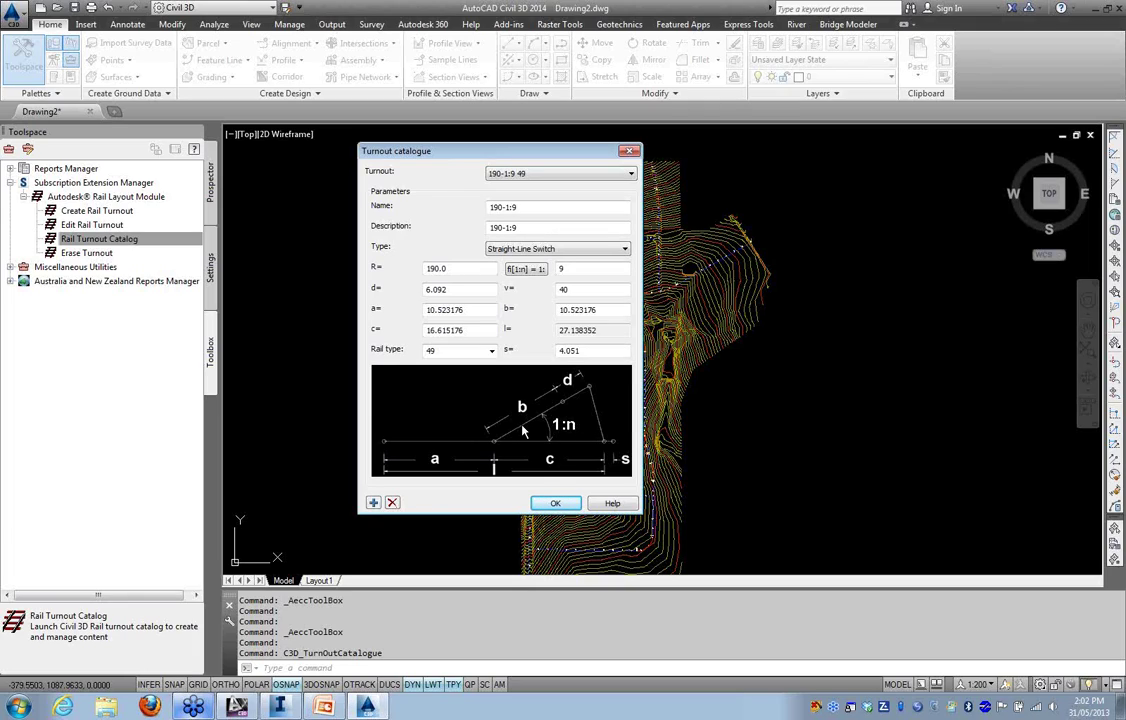
{"action": "left_click", "coordinate": [583, 249]}
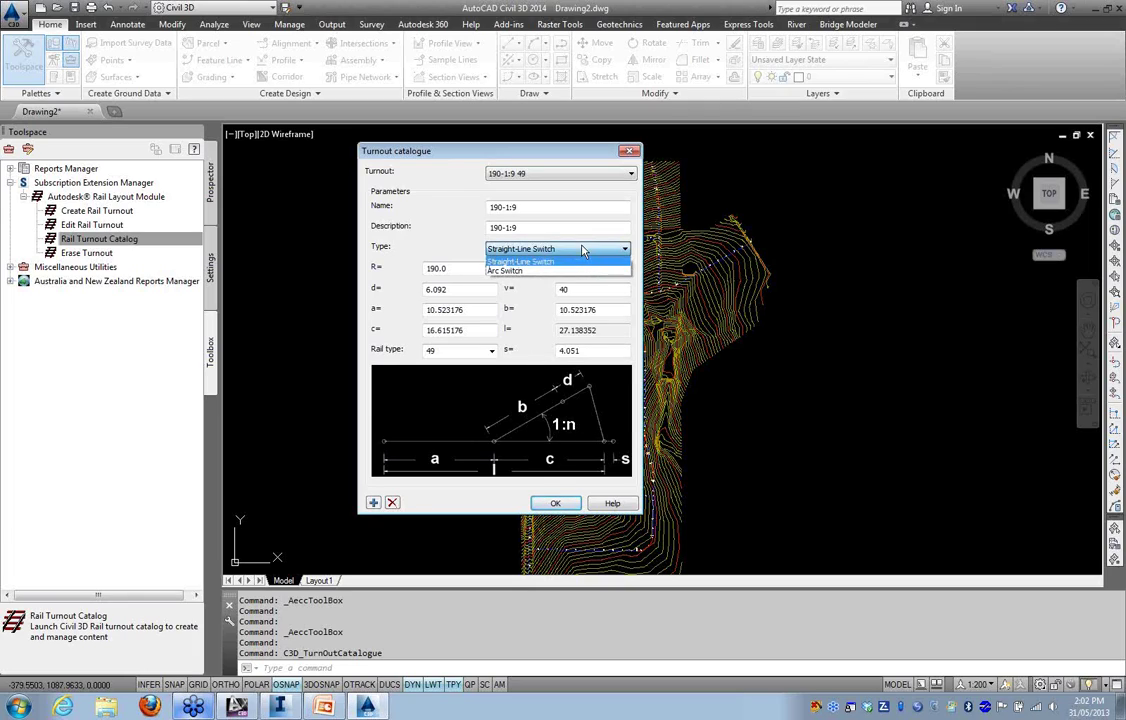
{"action": "left_click", "coordinate": [518, 262]}
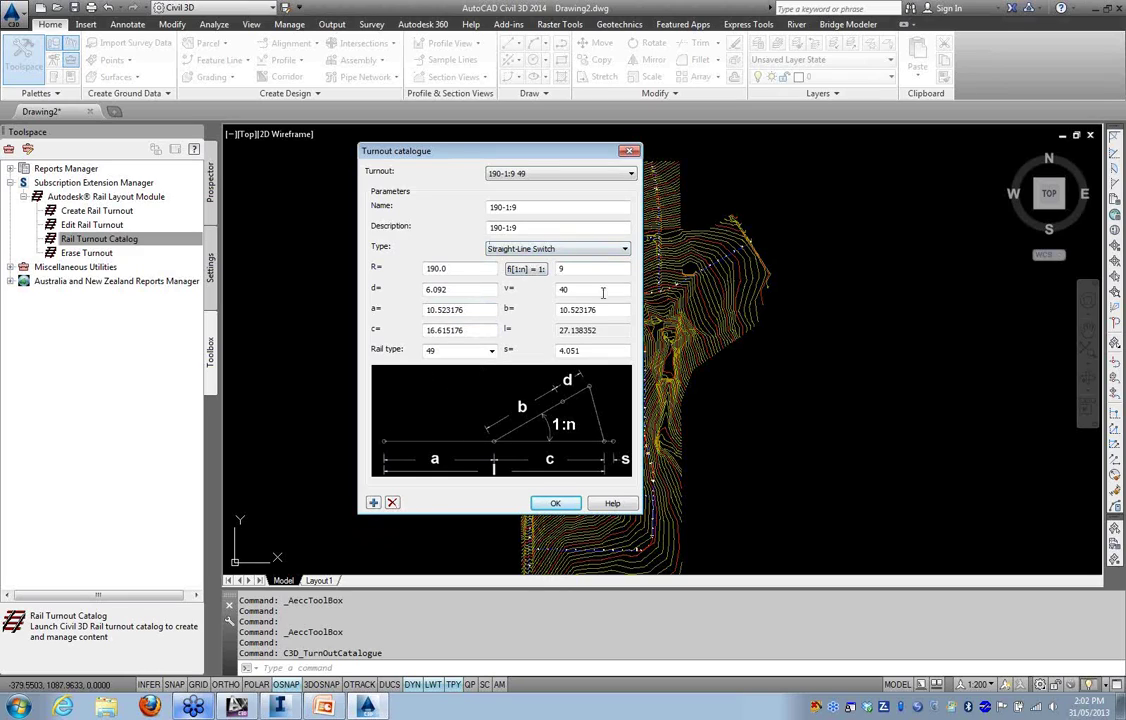
{"action": "left_click", "coordinate": [555, 503]}
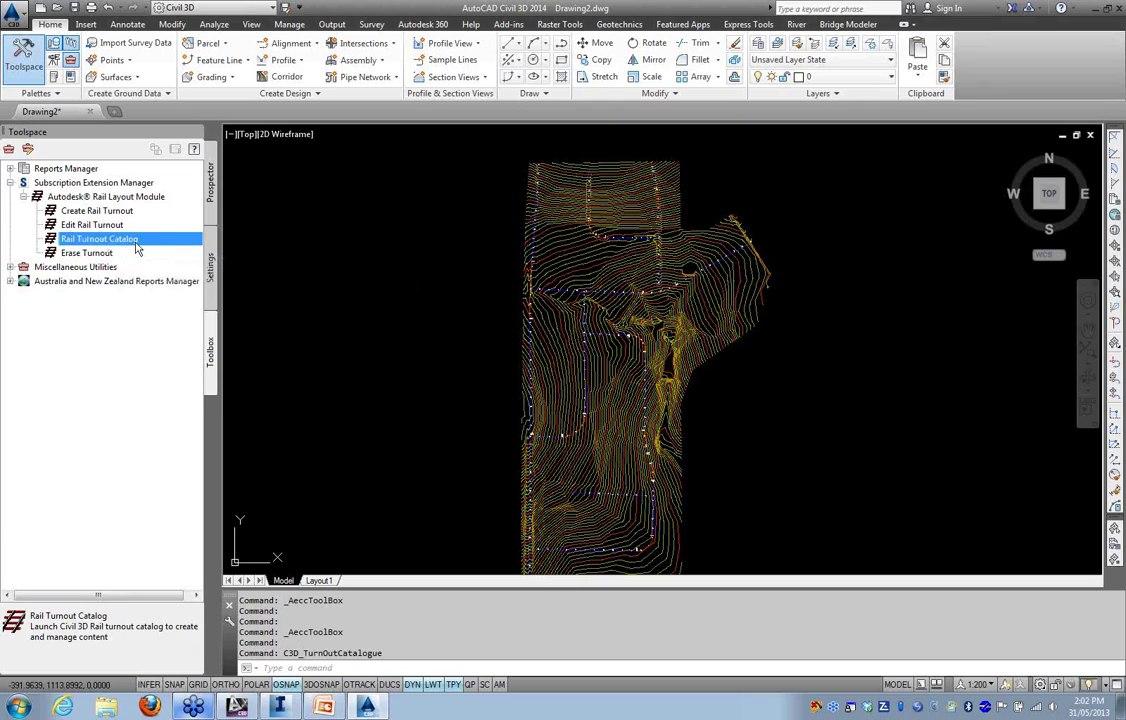
Try to start the Create Rail Turnout tool of the Rail Layout Module
{"action": "left_click", "coordinate": [99, 212]}
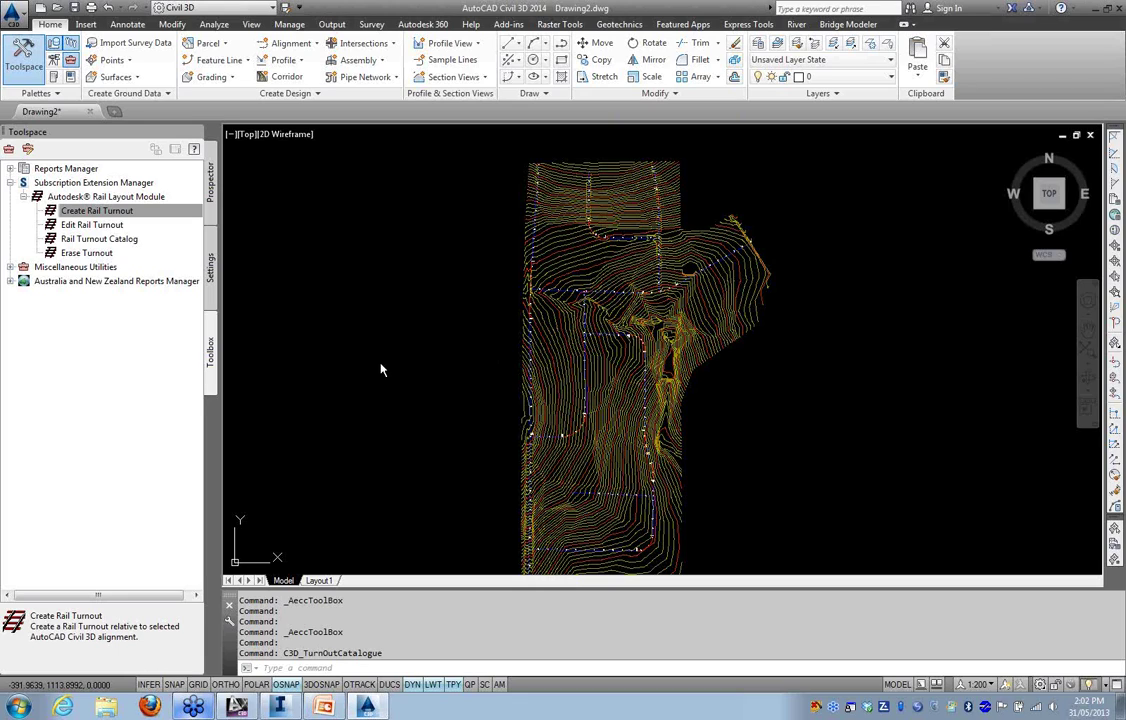
{"action": "double_click", "coordinate": [76, 213]}
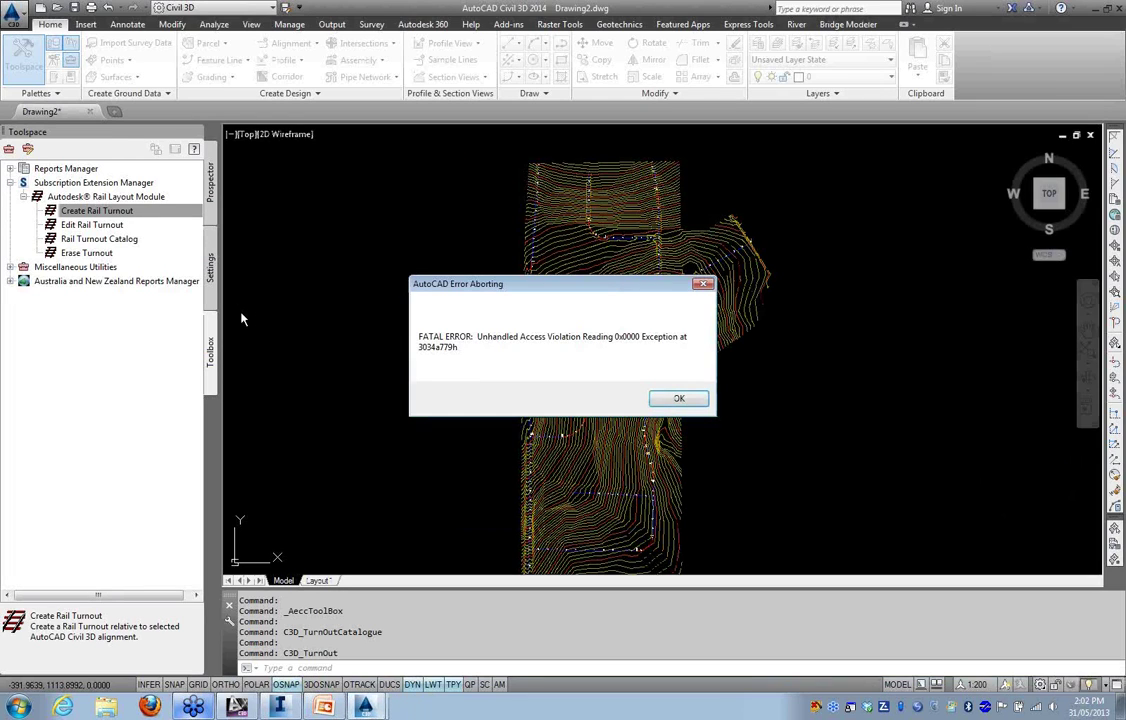
Dismiss the crash dialogs without saving a recovery drawing or sending the error report
{"action": "left_click", "coordinate": [678, 400]}
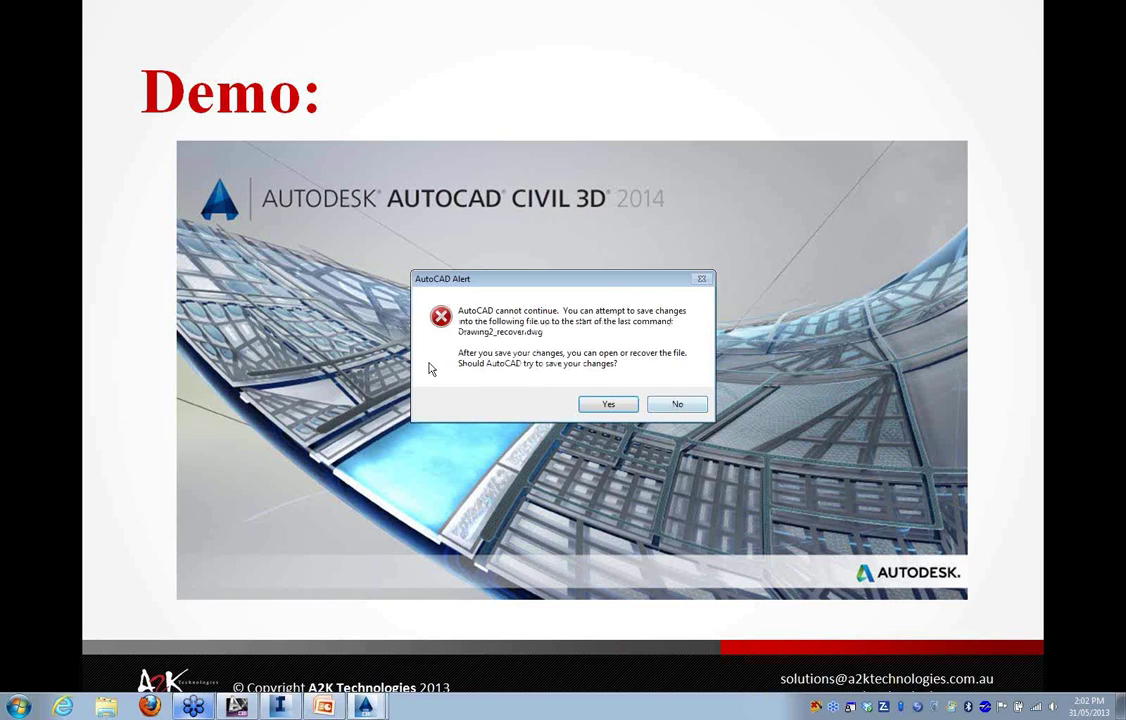
{"action": "left_click", "coordinate": [678, 406]}
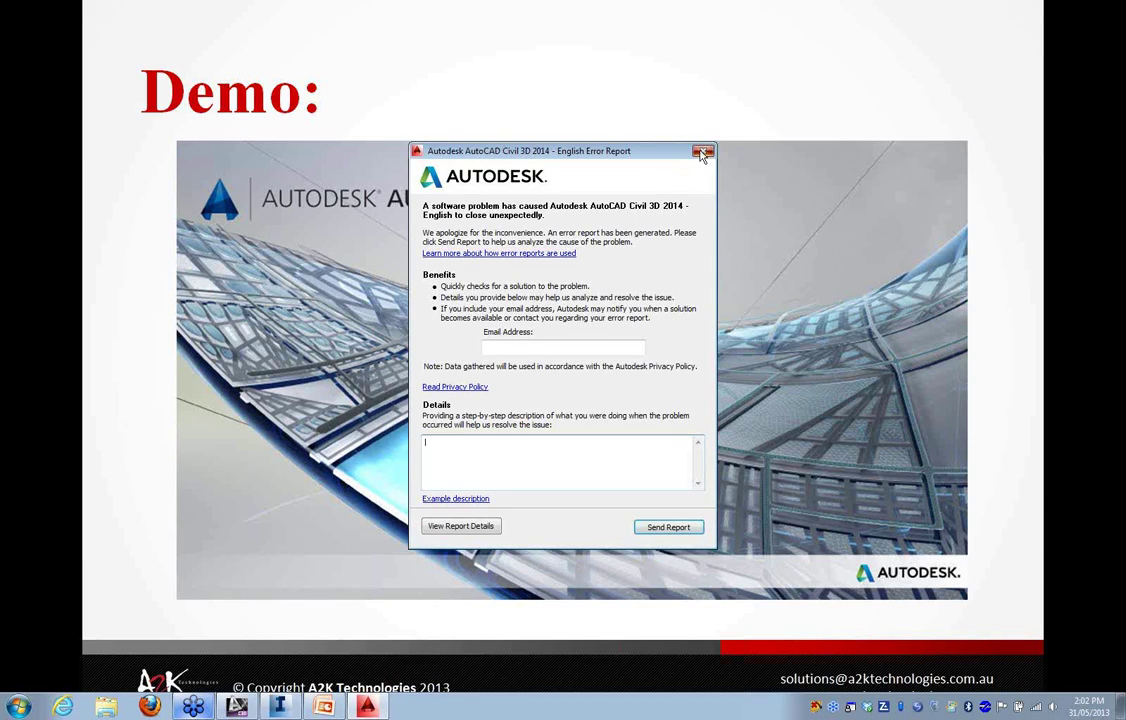
{"action": "left_click", "coordinate": [703, 152]}
{"action": "left_click", "coordinate": [672, 381]}
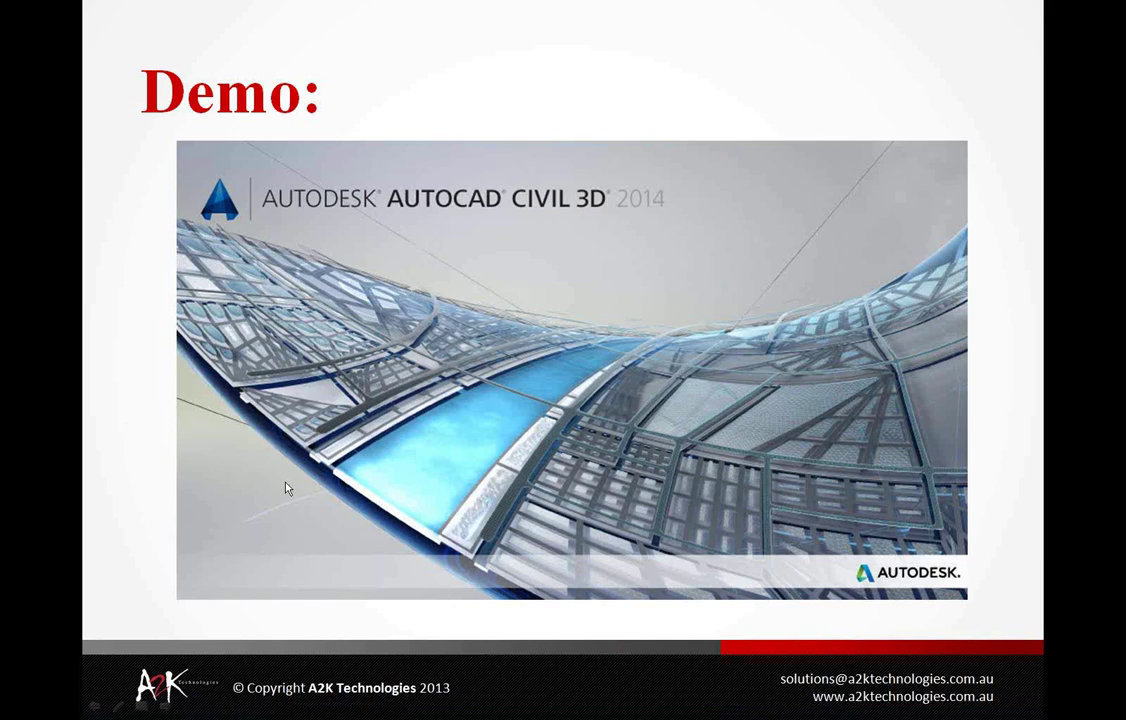
Switch from the presentation slide to the Windows desktop
{"action": "key", "text": "alt+Tab"}
{"action": "key", "text": "alt+Tab"}
{"action": "key", "text": "alt+Tab"}
{"action": "key", "text": "alt+Tab"}
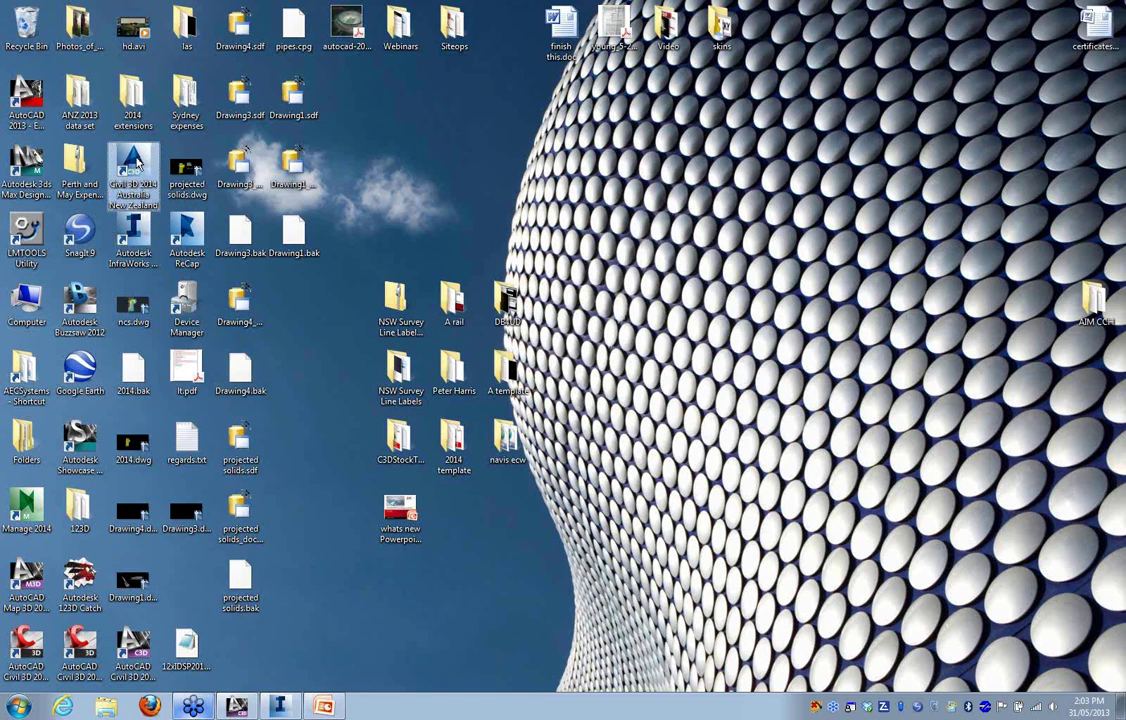
Launch Civil 3D 2014 Australia New Zealand with its flagged extension file loaded, and import the LandXML file eg with road.xml
{"action": "double_click", "coordinate": [133, 165]}
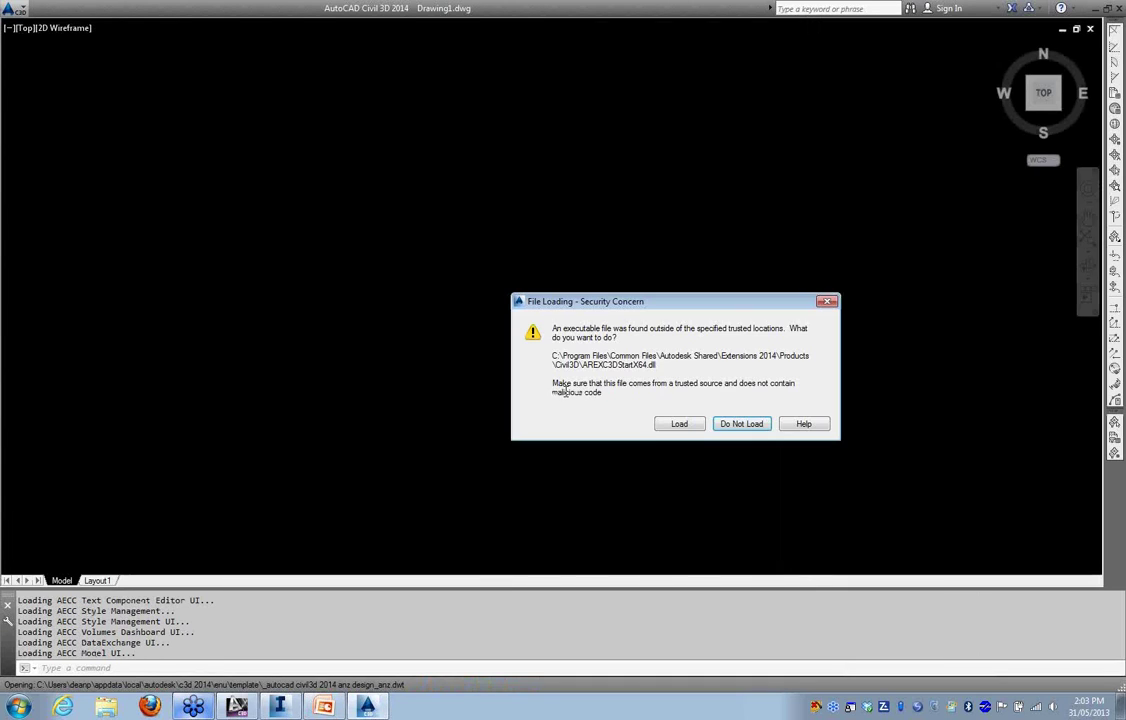
{"action": "left_click", "coordinate": [675, 427]}
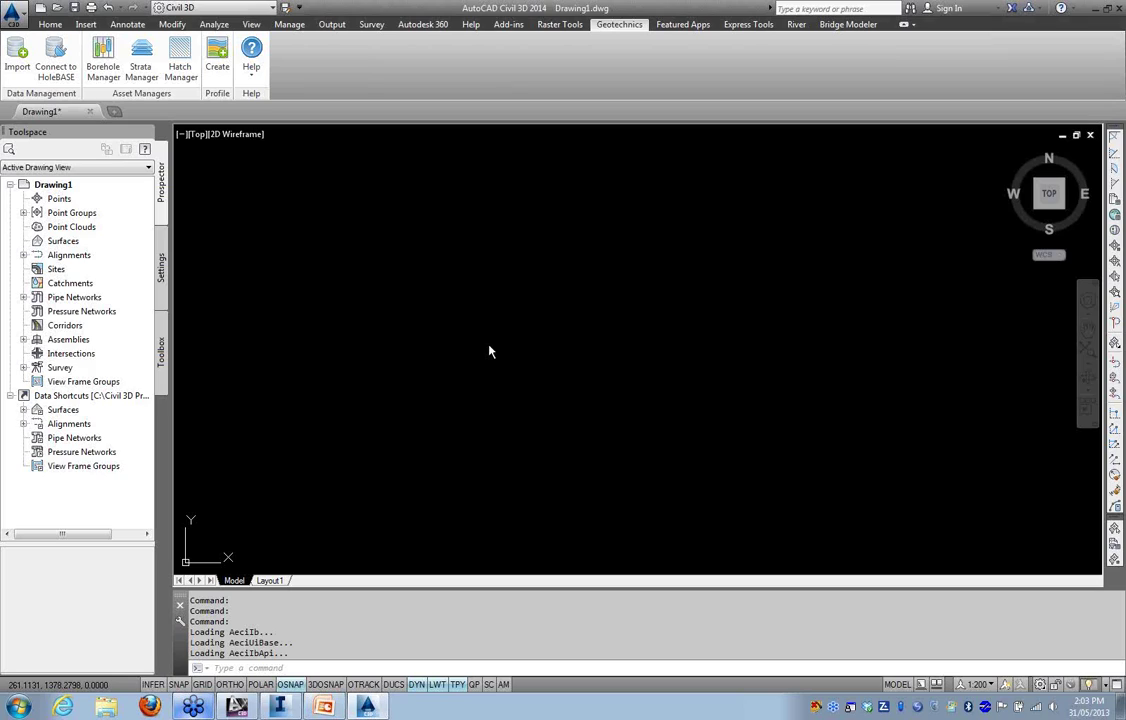
{"action": "left_click", "coordinate": [85, 24]}
{"action": "left_click", "coordinate": [68, 60]}
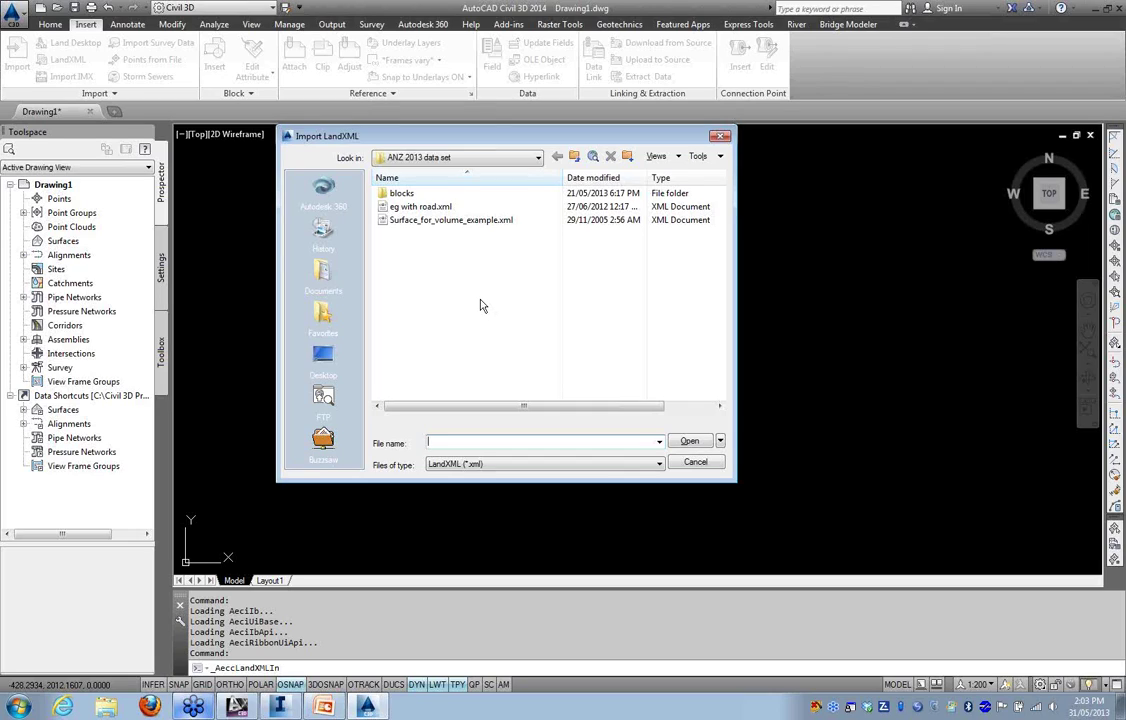
{"action": "left_click", "coordinate": [420, 206]}
{"action": "left_click", "coordinate": [688, 441]}
{"action": "left_click", "coordinate": [505, 416]}
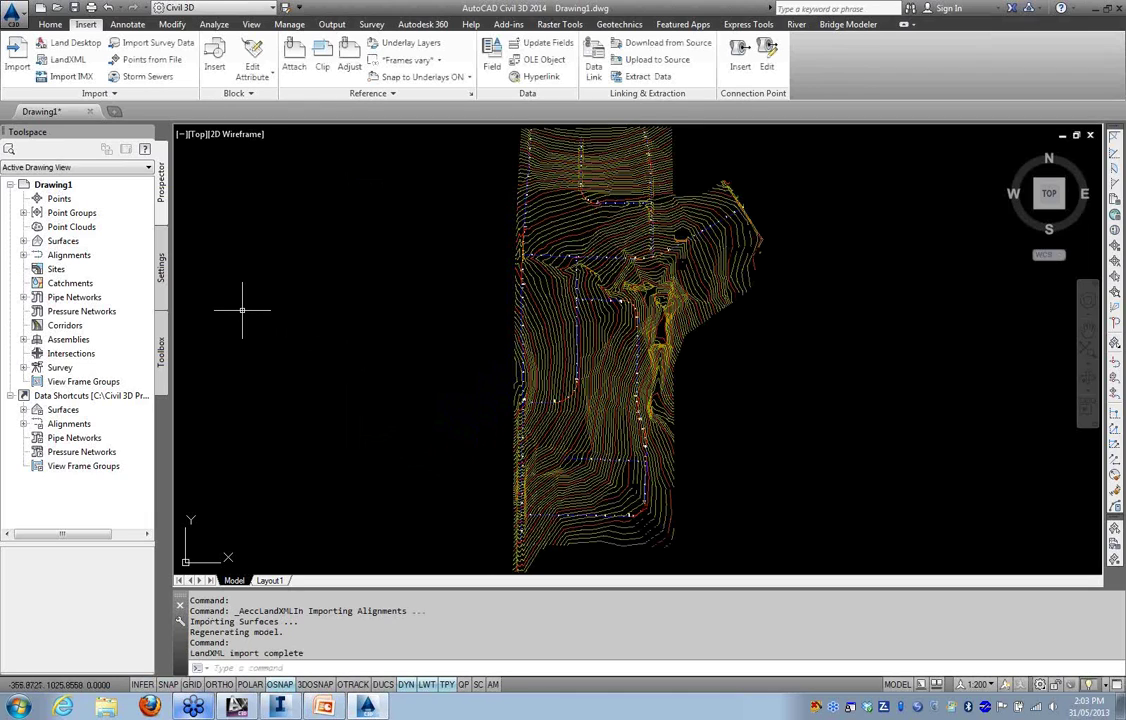
Try to run the Create Rail Turnout tool from the Rail Layout Module in the Toolbox
{"action": "left_click", "coordinate": [161, 342]}
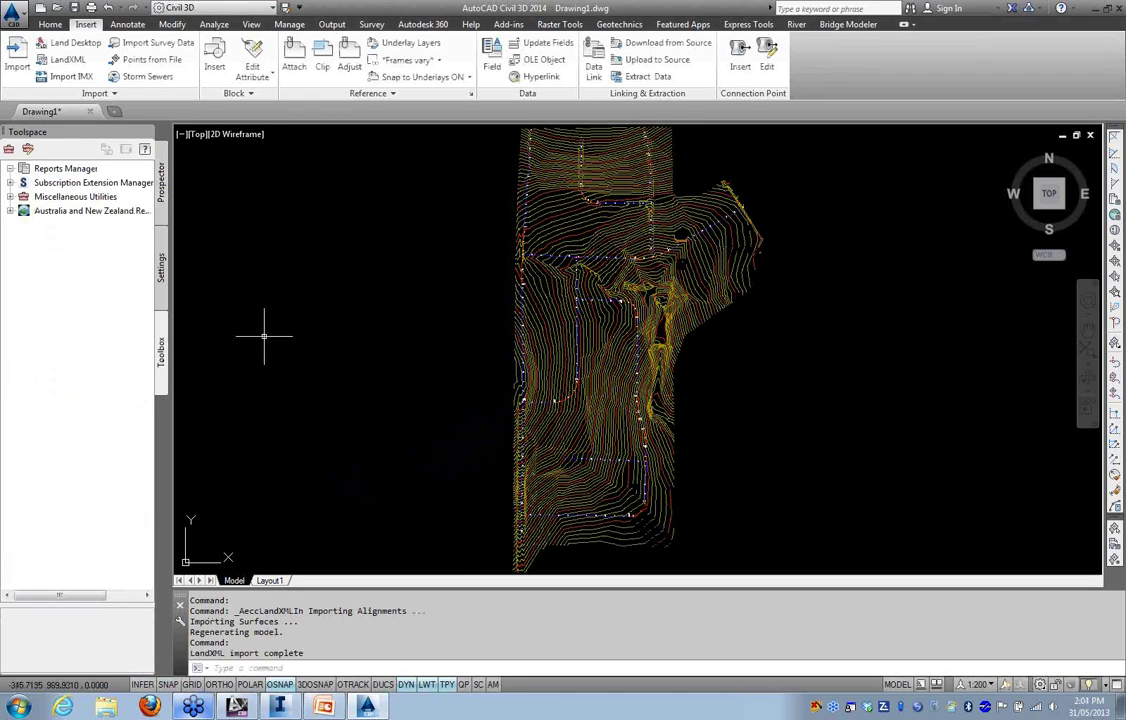
{"action": "left_click", "coordinate": [10, 182]}
{"action": "left_click", "coordinate": [23, 197]}
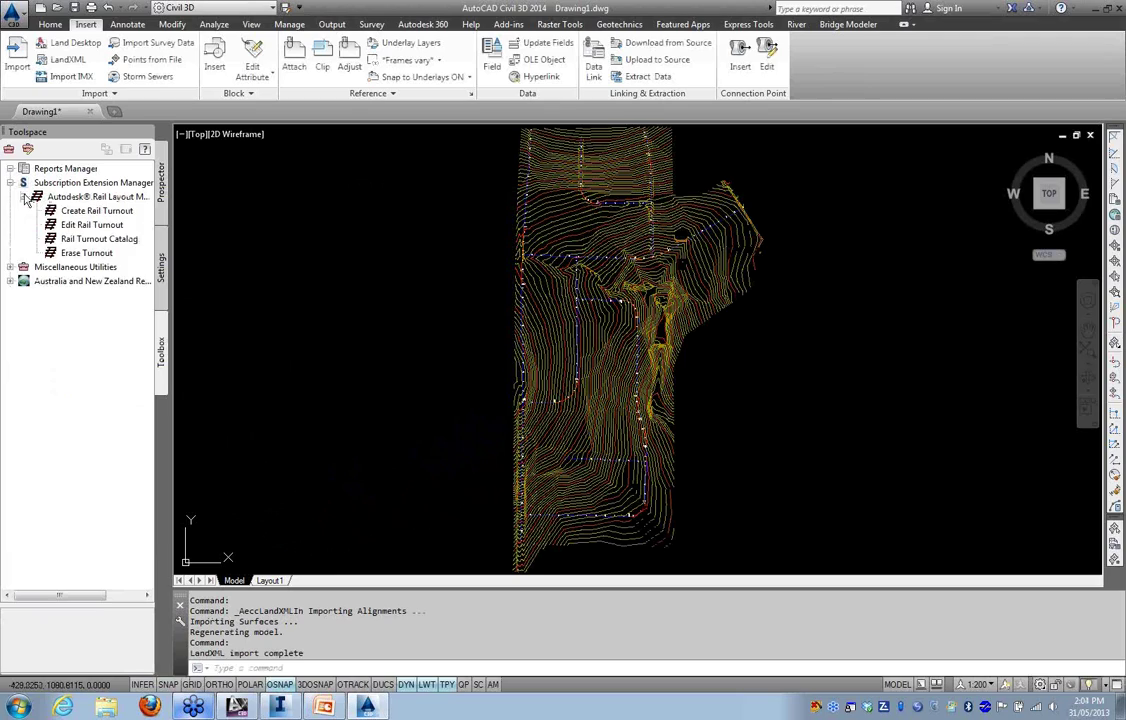
{"action": "right_click", "coordinate": [112, 211]}
{"action": "left_click", "coordinate": [165, 222]}
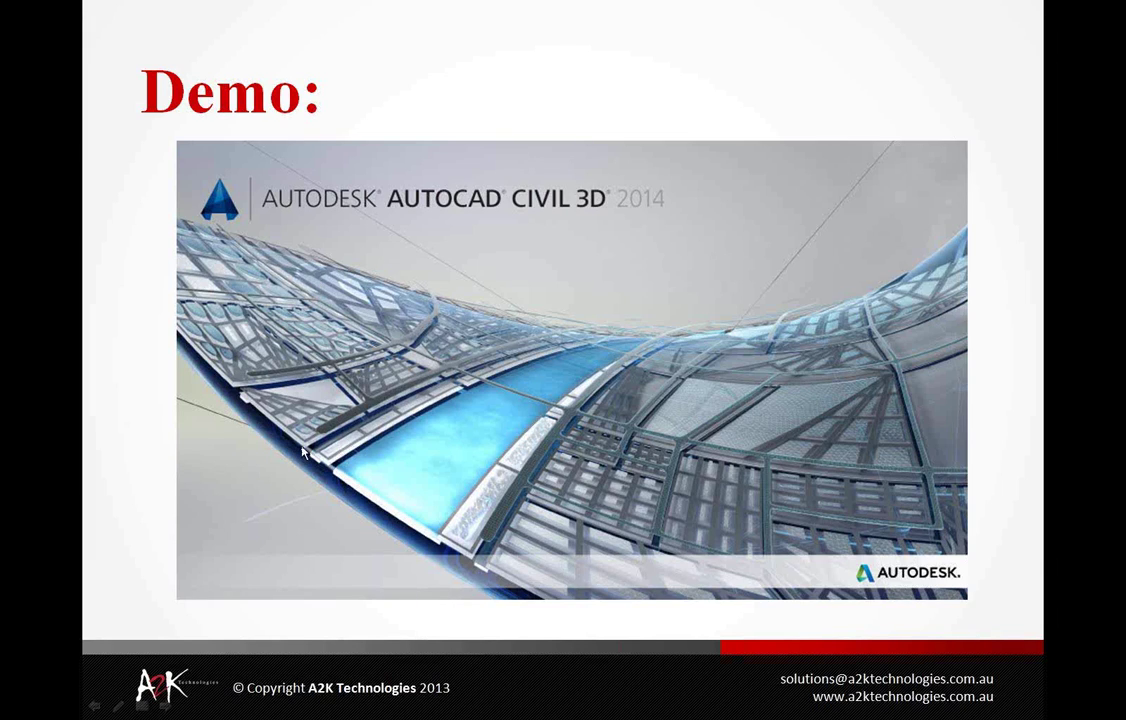
Switch from the presentation back to Civil 3D and dismiss the crash dialogs without saving a recovery drawing or submitting the error report
{"action": "key", "text": "alt+Tab"}
{"action": "key", "text": "Tab"}
{"action": "key", "text": "Tab"}
{"action": "key", "text": "Tab"}
{"action": "key", "text": "Tab"}
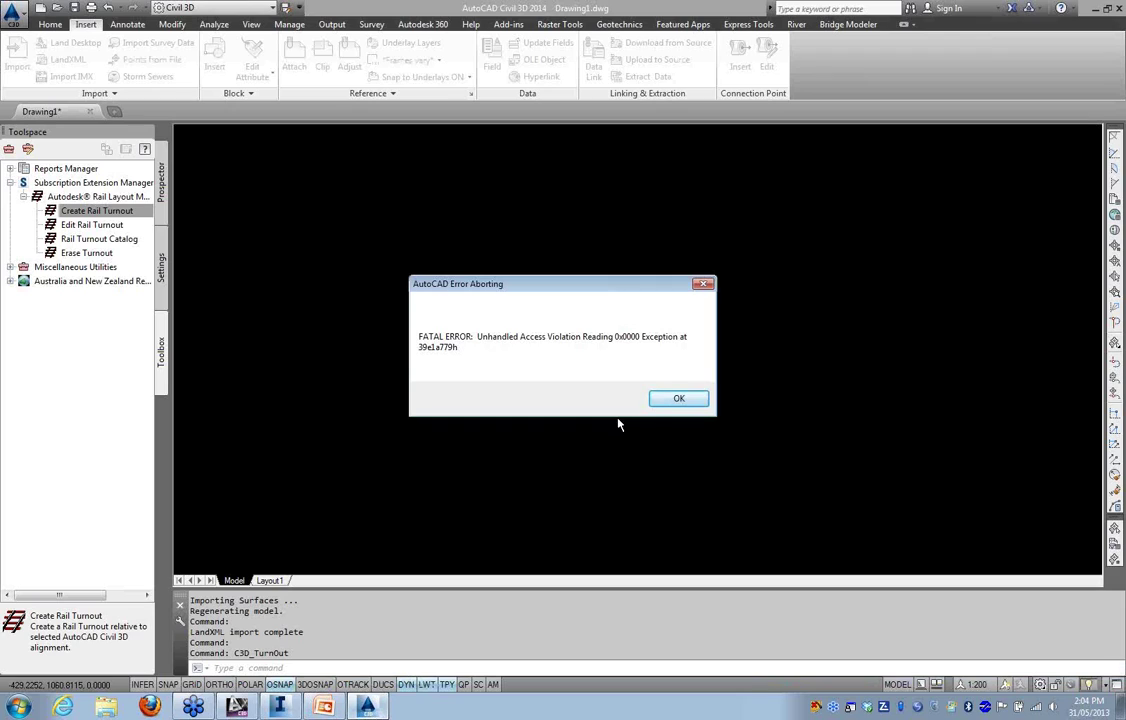
{"action": "left_click", "coordinate": [673, 400]}
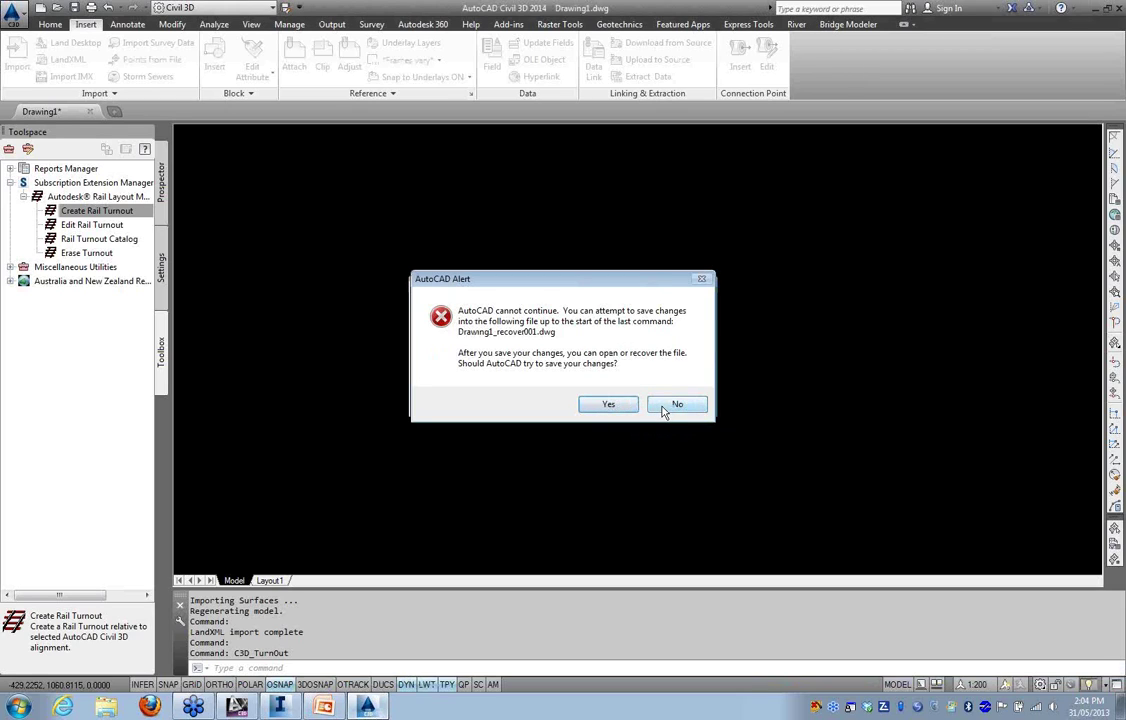
{"action": "left_click", "coordinate": [666, 405]}
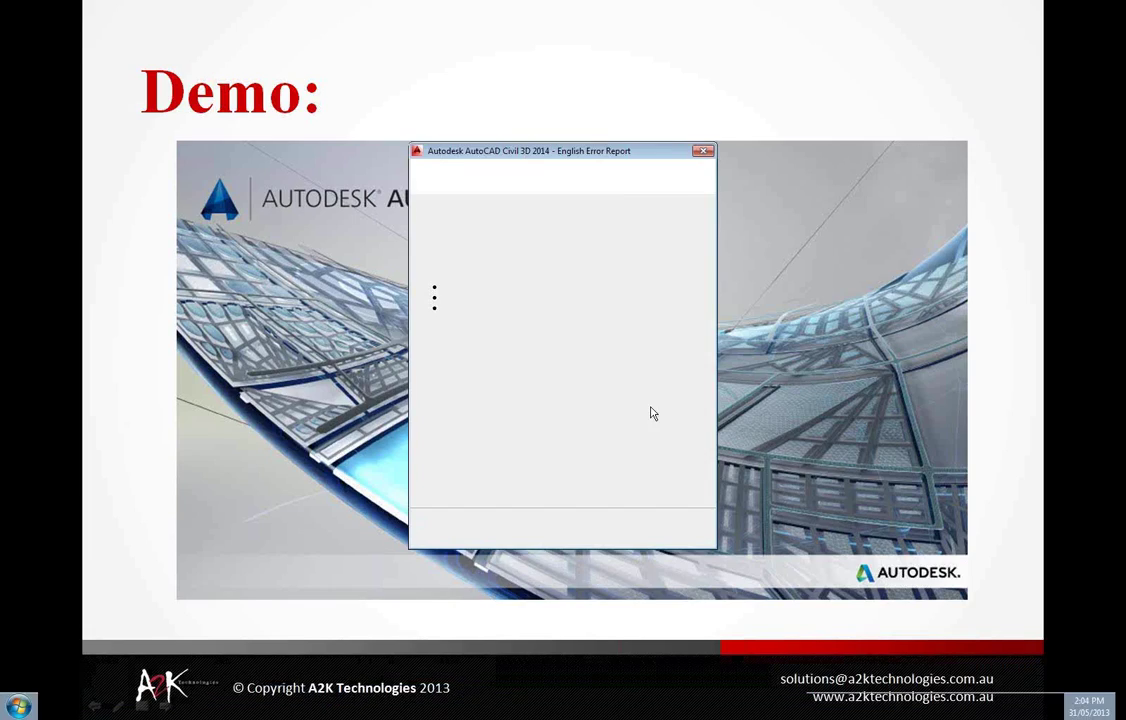
{"action": "left_click", "coordinate": [703, 150]}
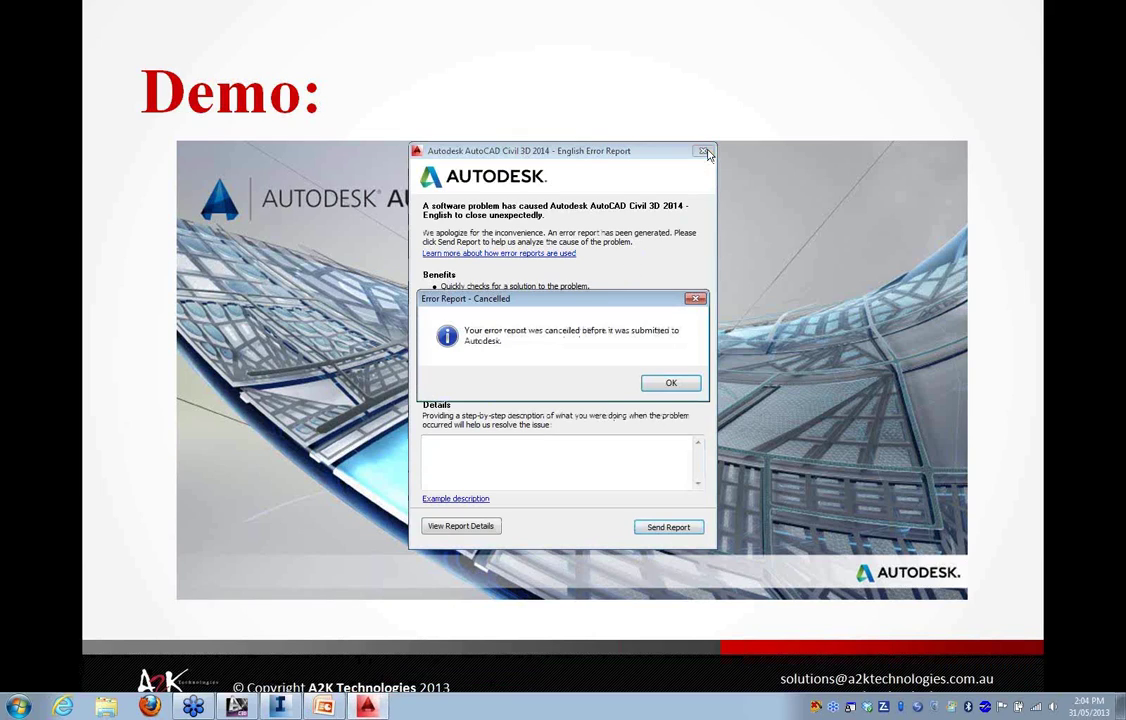
{"action": "left_click", "coordinate": [668, 383]}
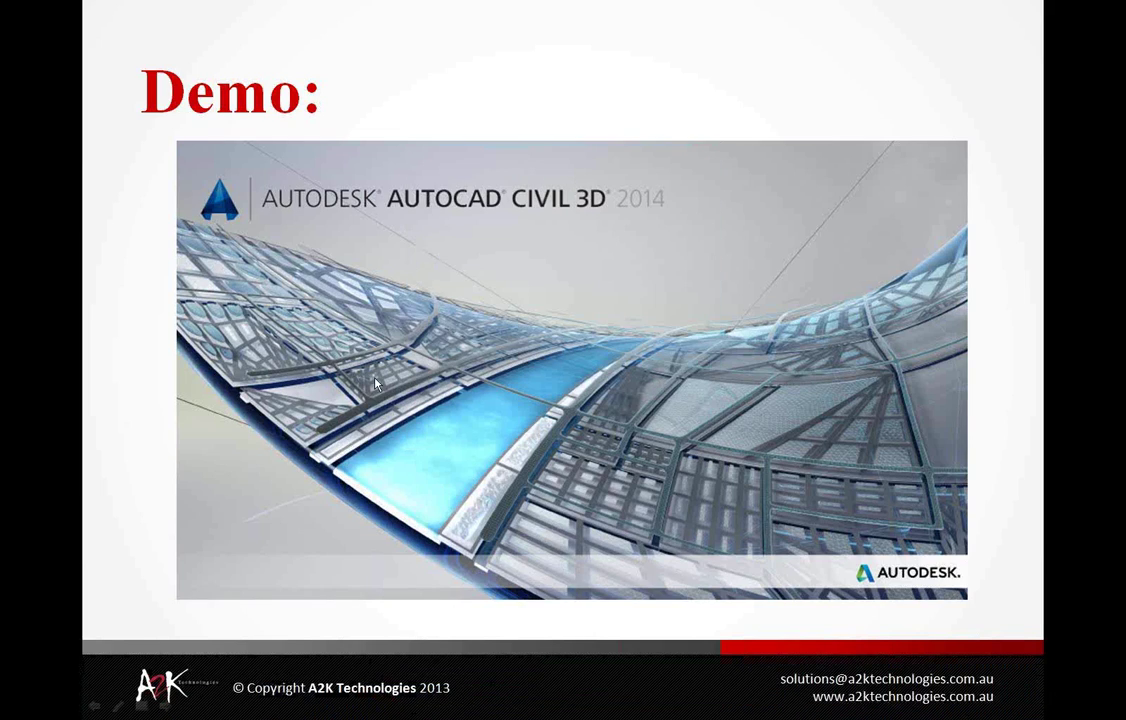
Switch from the presentation to the Windows desktop and relaunch Civil 3D 2014 Australia New Zealand, allowing AREXC3DStartX64.dll to load
{"action": "key", "text": "alt+Tab"}
{"action": "key", "text": "alt+Tab"}
{"action": "key", "text": "alt+Tab"}
{"action": "key", "text": "alt+Tab"}
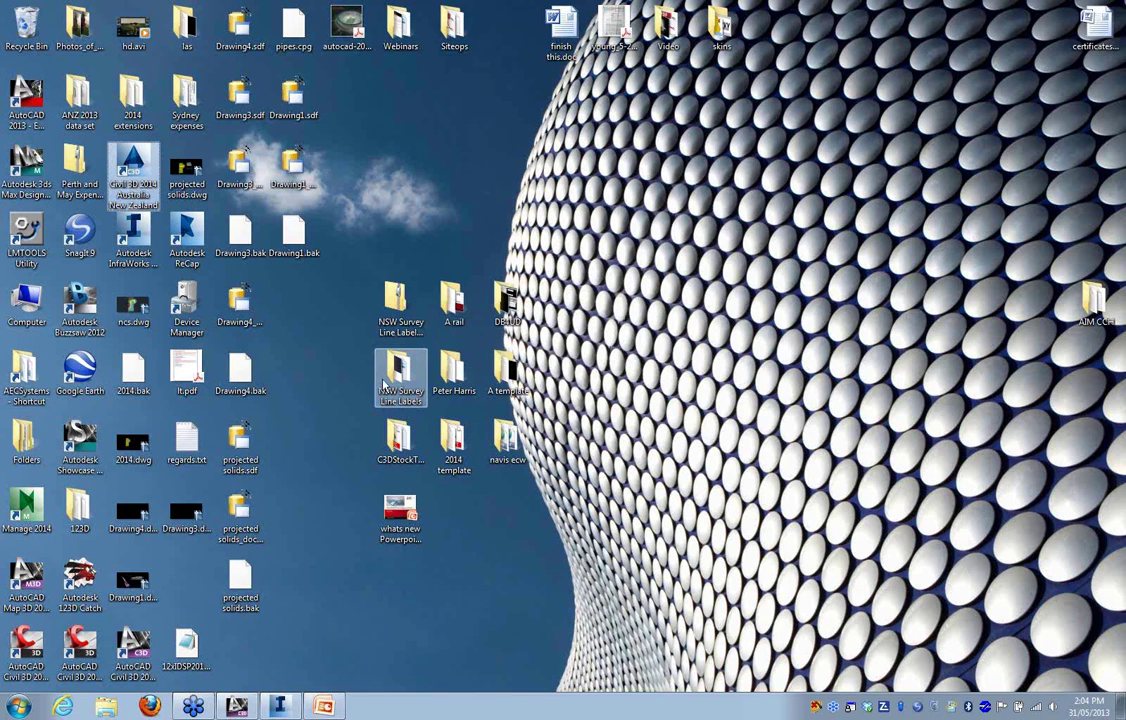
{"action": "double_click", "coordinate": [138, 170]}
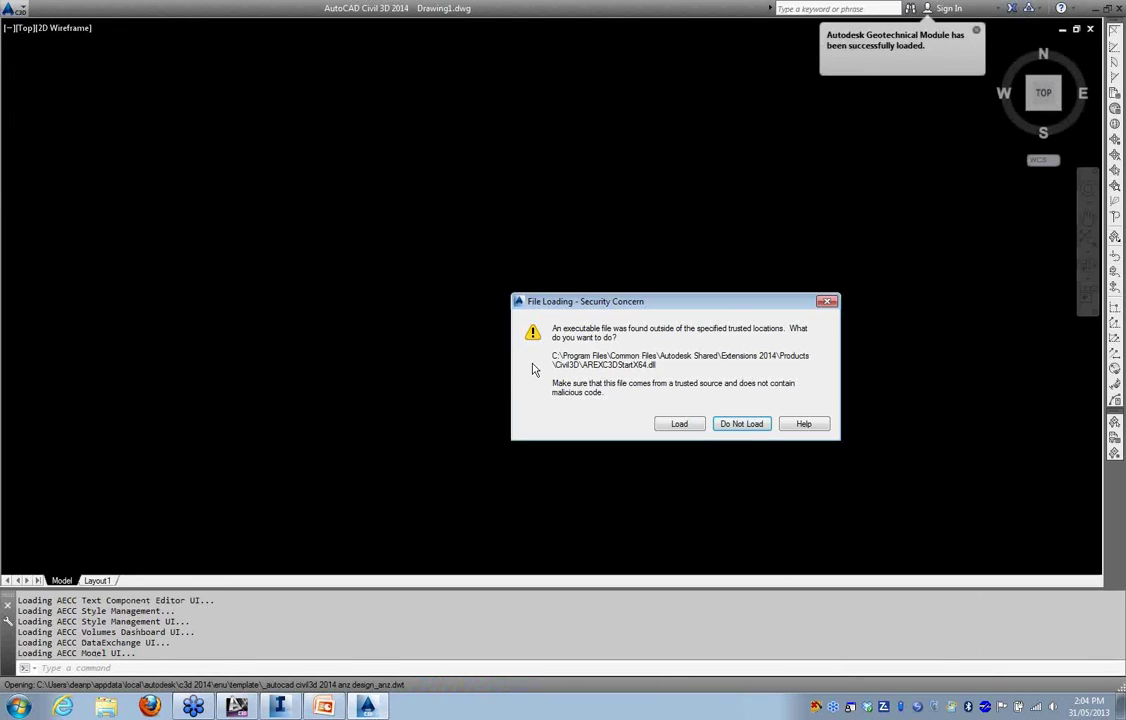
{"action": "left_click", "coordinate": [676, 425]}
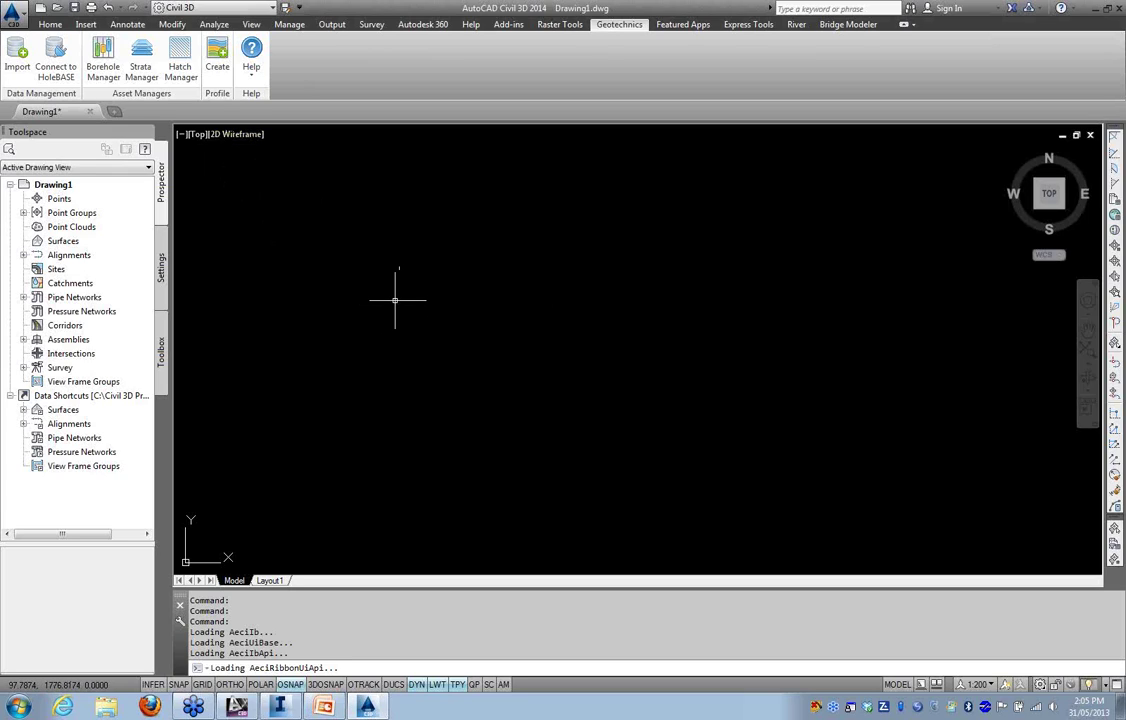
Import the LandXML file eg with road.xml into the new drawing, bringing in its surfaces and alignments
{"action": "left_click", "coordinate": [52, 26]}
{"action": "left_click", "coordinate": [86, 26]}
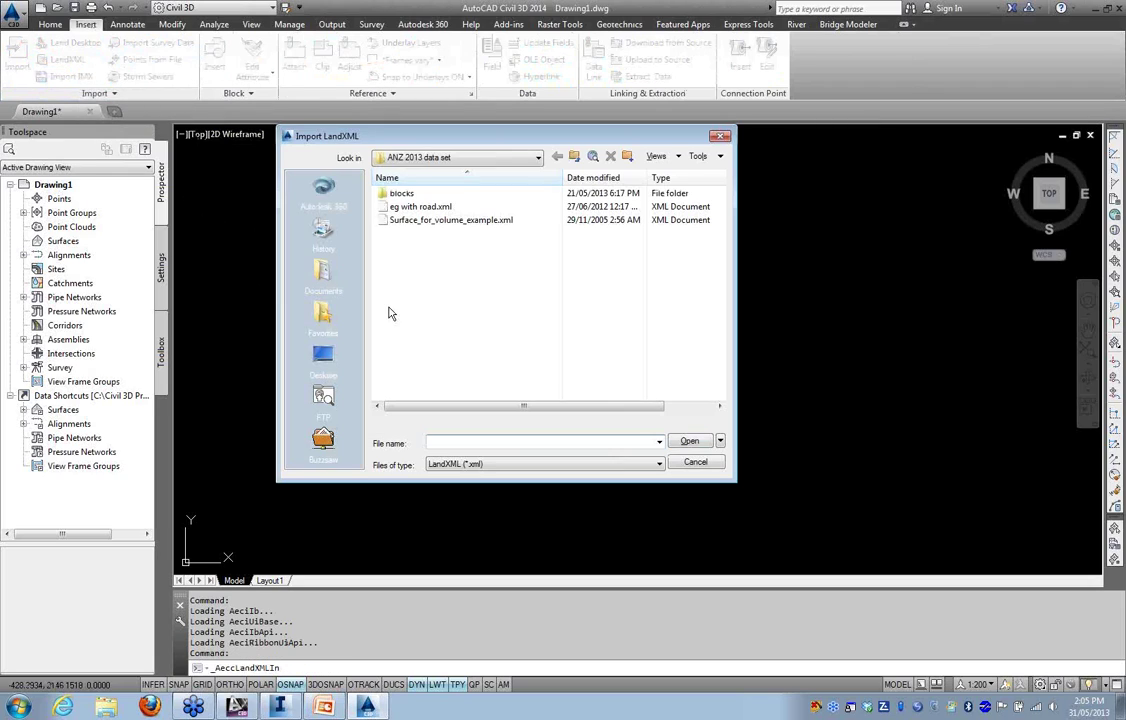
{"action": "left_click", "coordinate": [402, 207]}
{"action": "left_click", "coordinate": [682, 440]}
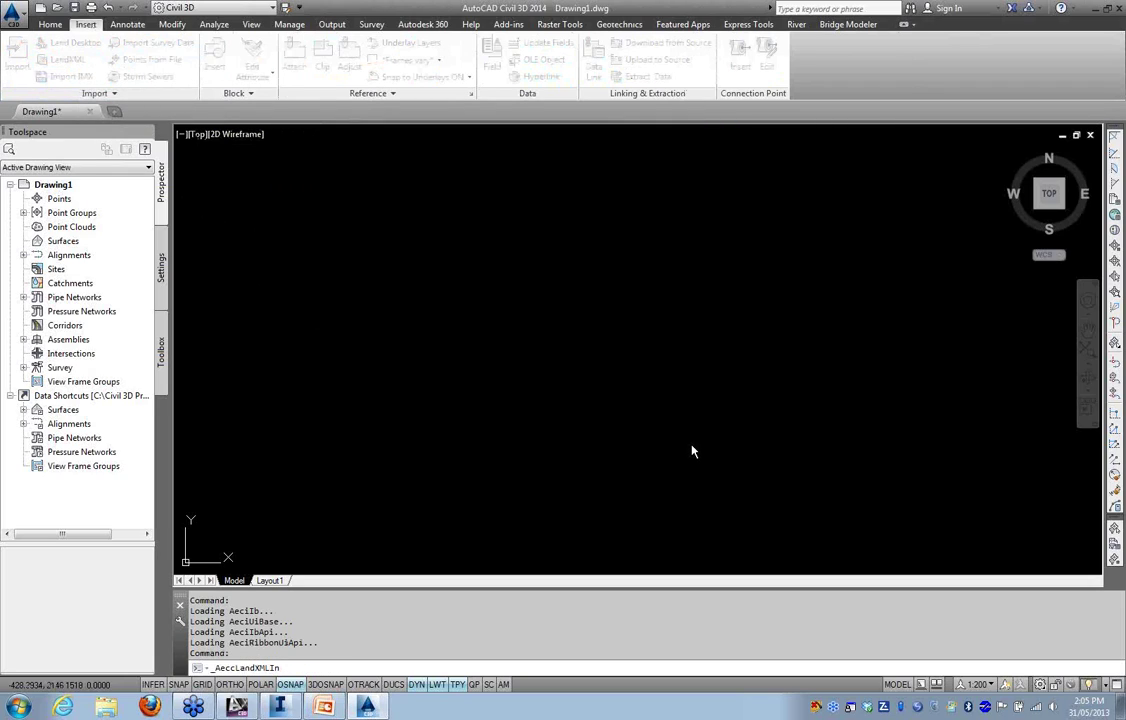
{"action": "left_click", "coordinate": [506, 416]}
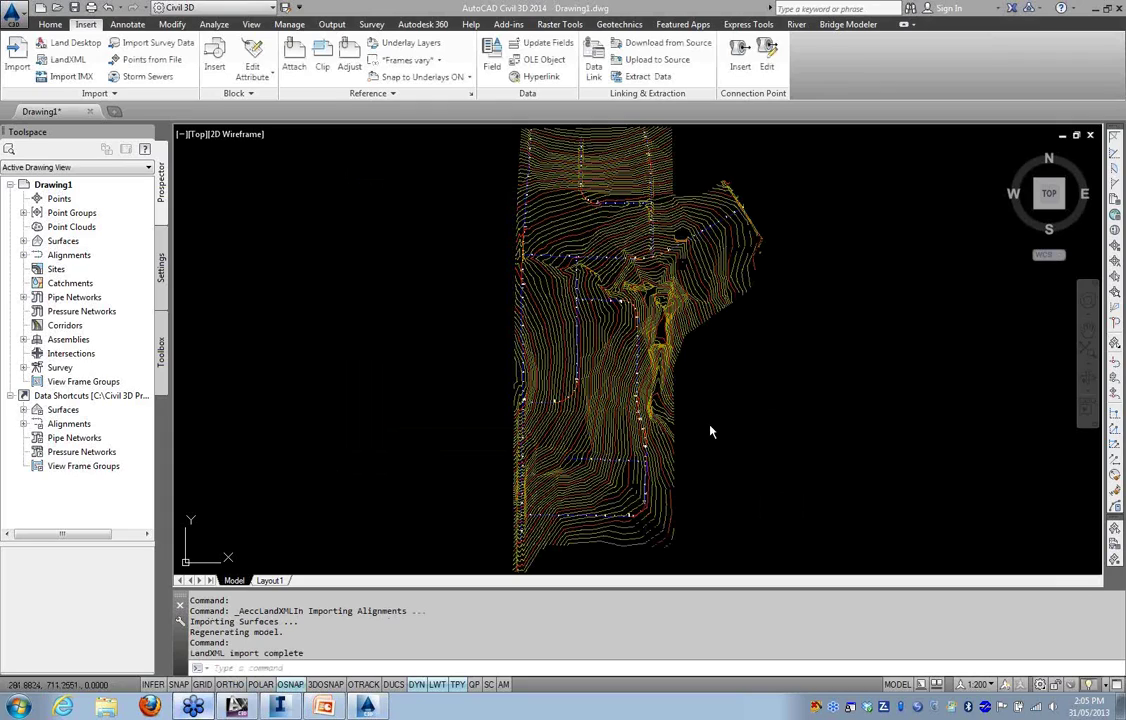
{"action": "middle_click_drag", "start_coordinate": [744, 405], "coordinate": [670, 432]}
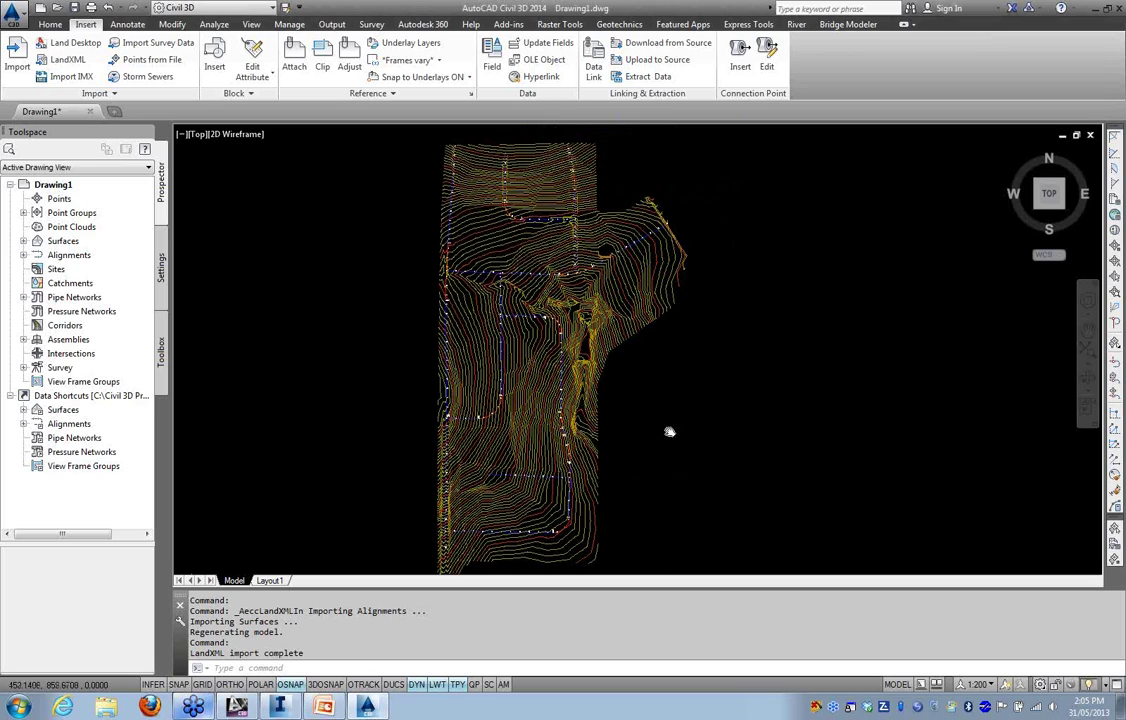
{"action": "middle_click_drag", "start_coordinate": [739, 422], "coordinate": [655, 410]}
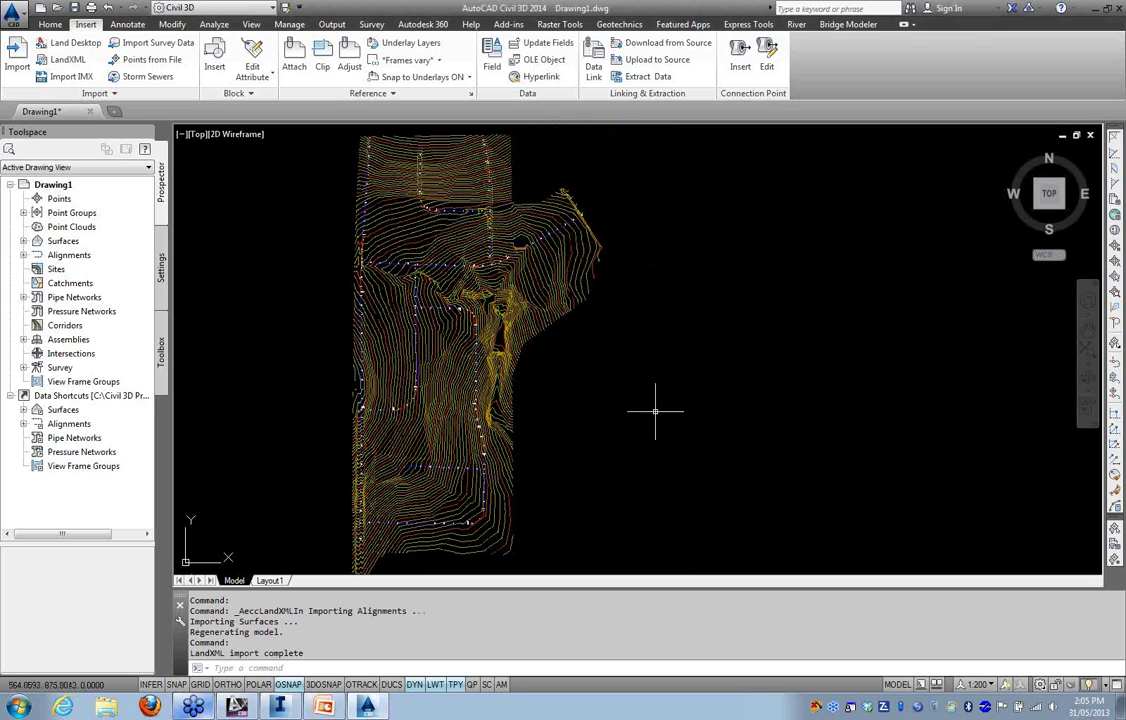
Open the Tool Palettes, check the ANZ Content 2014 set, and return to the assemblies of the Civil Metric Subassemblies set
{"action": "left_click", "coordinate": [51, 24]}
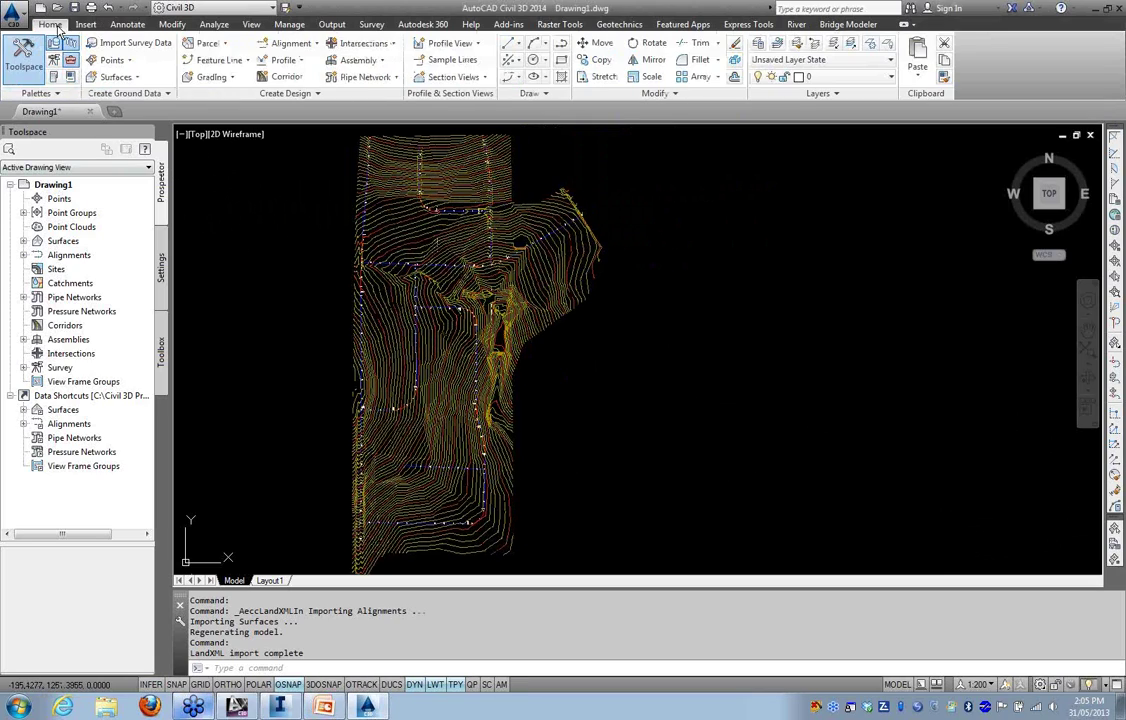
{"action": "left_click", "coordinate": [56, 78]}
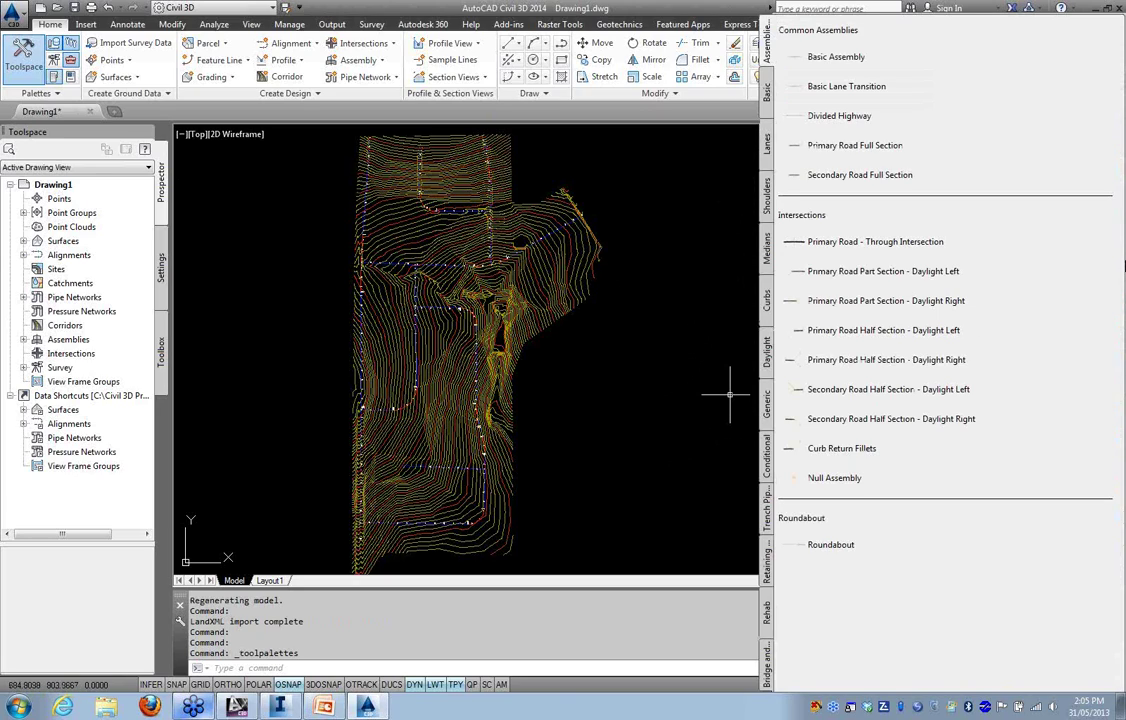
{"action": "left_click_drag", "start_coordinate": [1124, 264], "coordinate": [836, 265]}
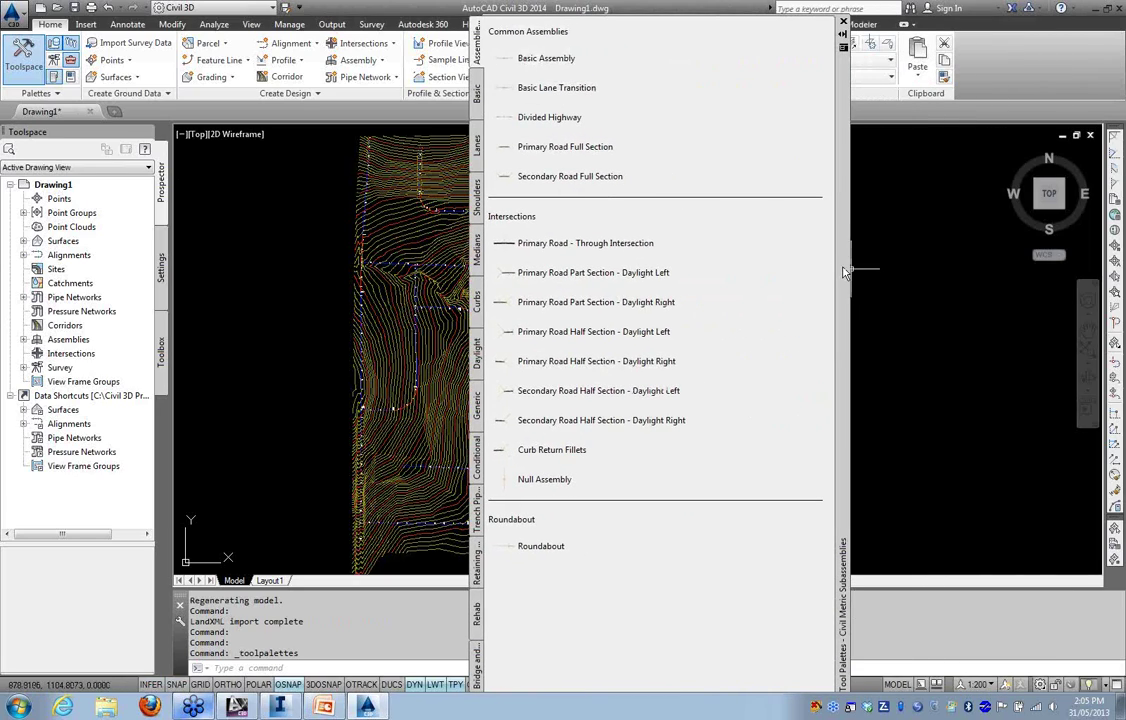
{"action": "right_click", "coordinate": [843, 272]}
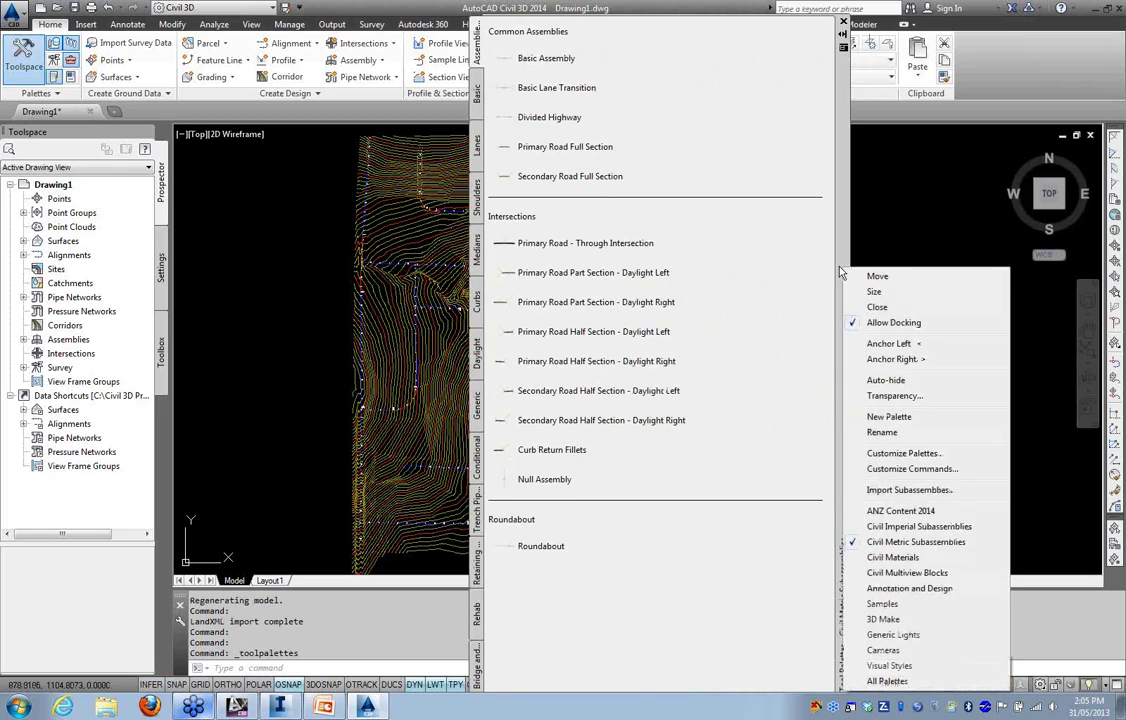
{"action": "left_click", "coordinate": [885, 514]}
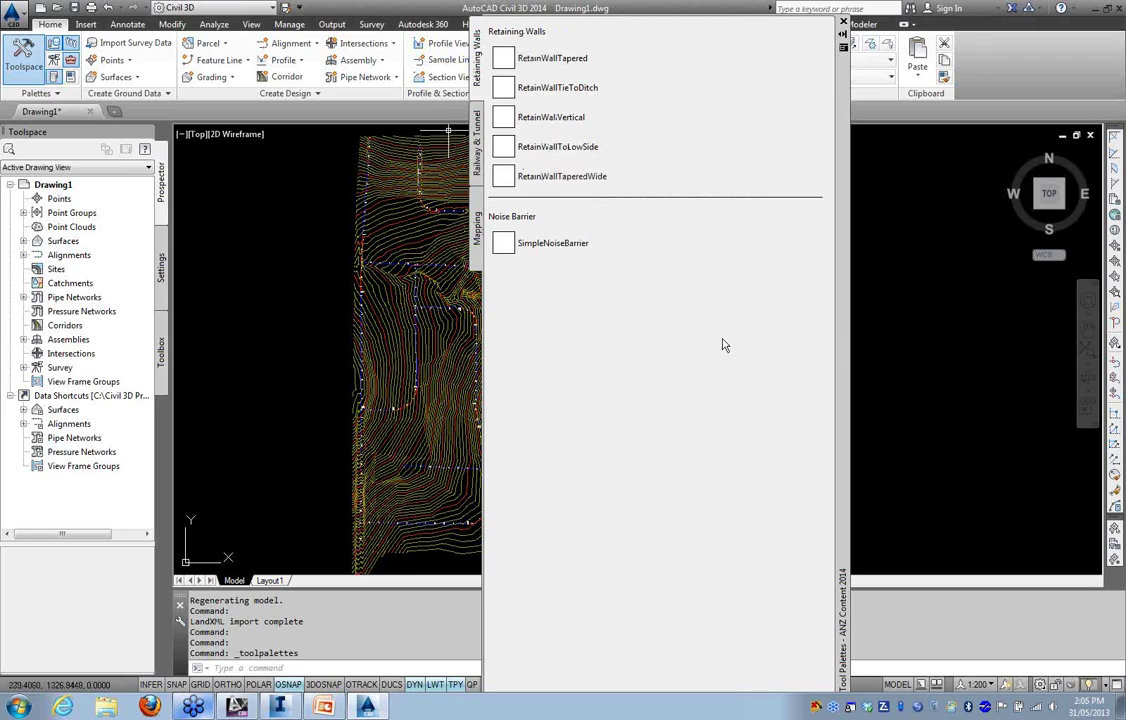
{"action": "right_click", "coordinate": [843, 297]}
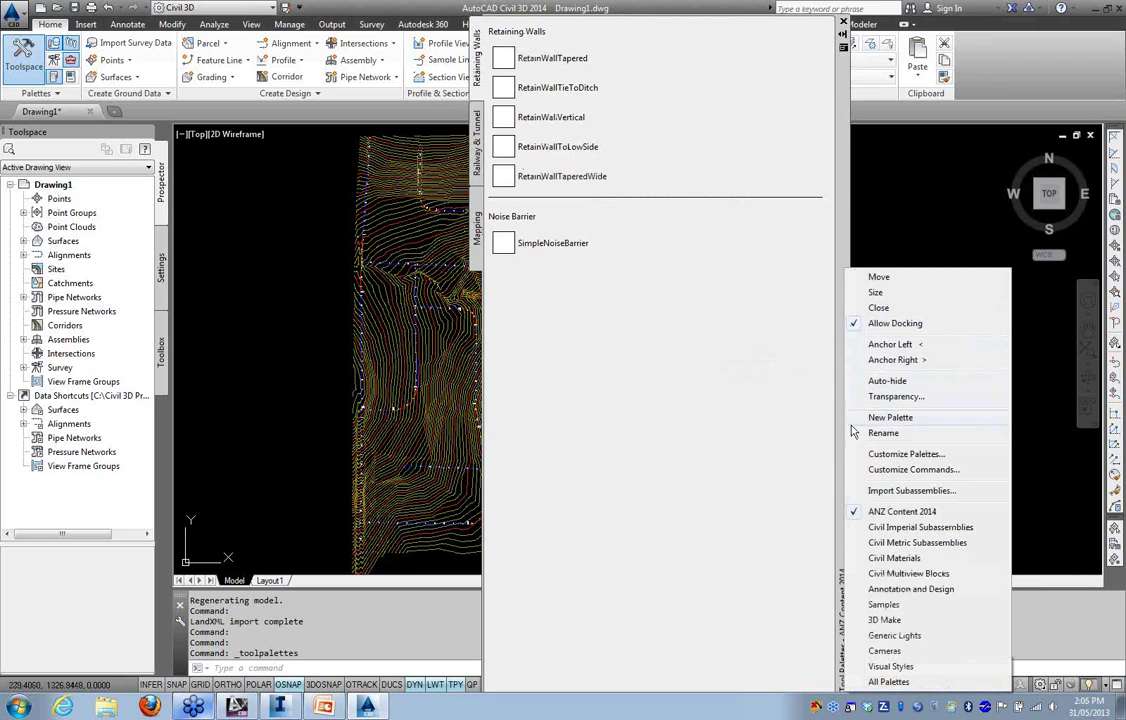
{"action": "left_click", "coordinate": [887, 545]}
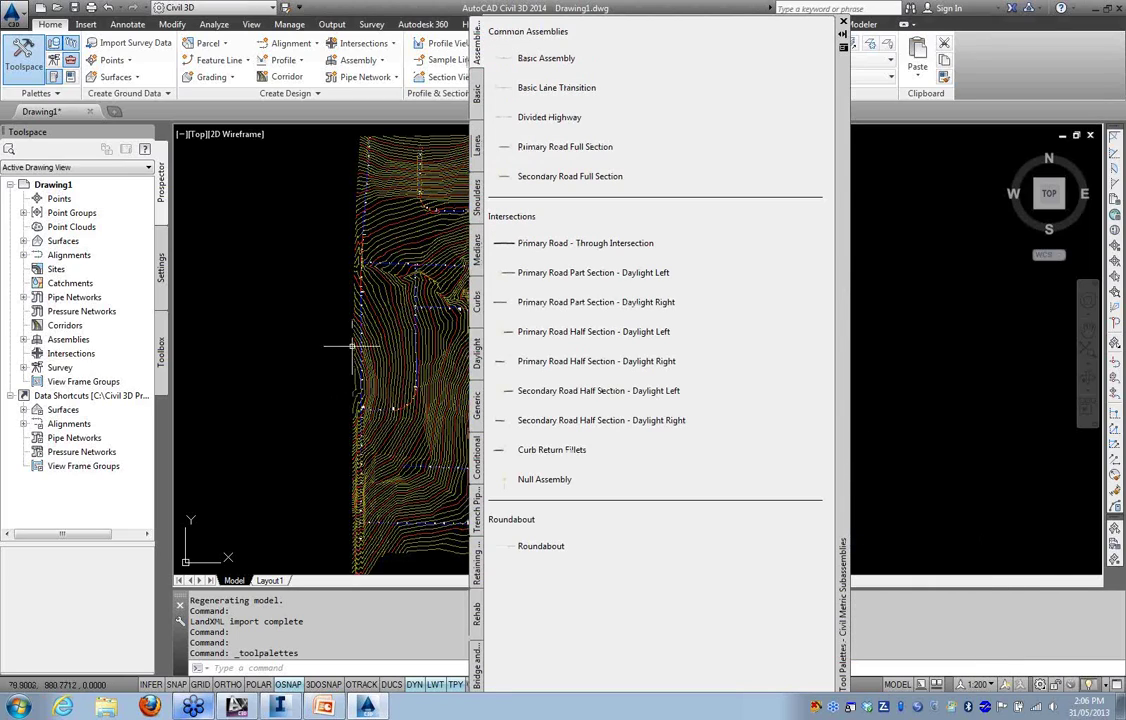
{"action": "left_click", "coordinate": [477, 102]}
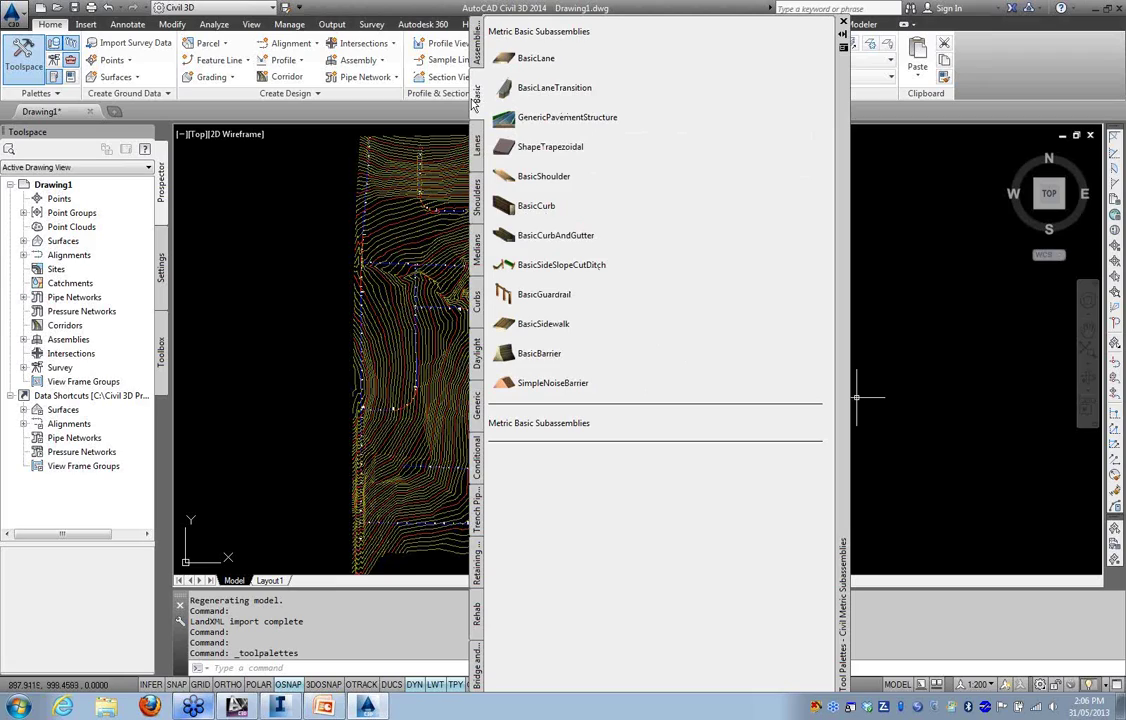
{"action": "left_click", "coordinate": [477, 45]}
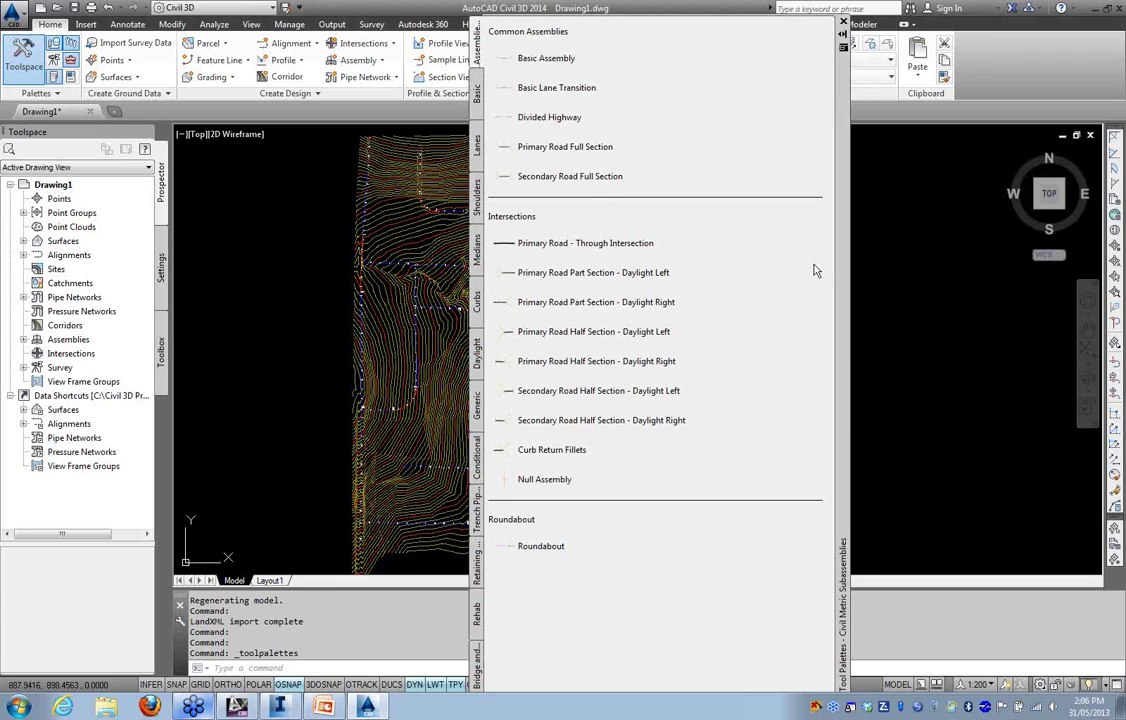
Place one Primary Road Full Section assembly in the empty area west of the site surface and close the palettes
{"action": "left_click", "coordinate": [565, 146]}
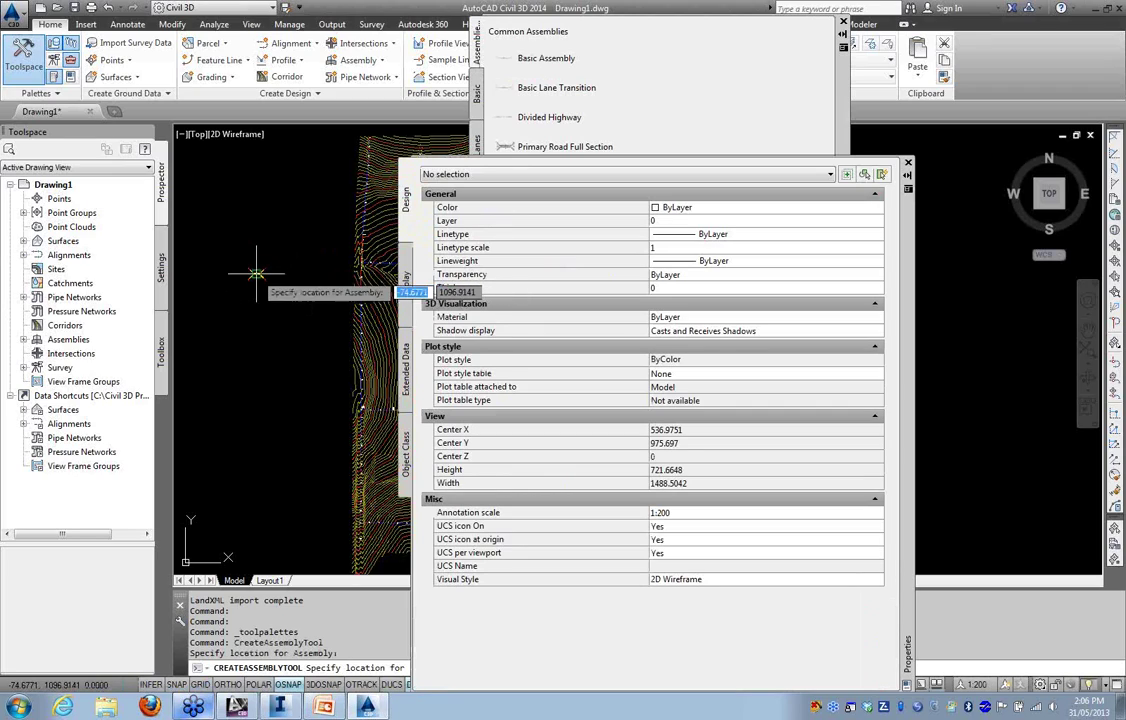
{"action": "left_click", "coordinate": [907, 164]}
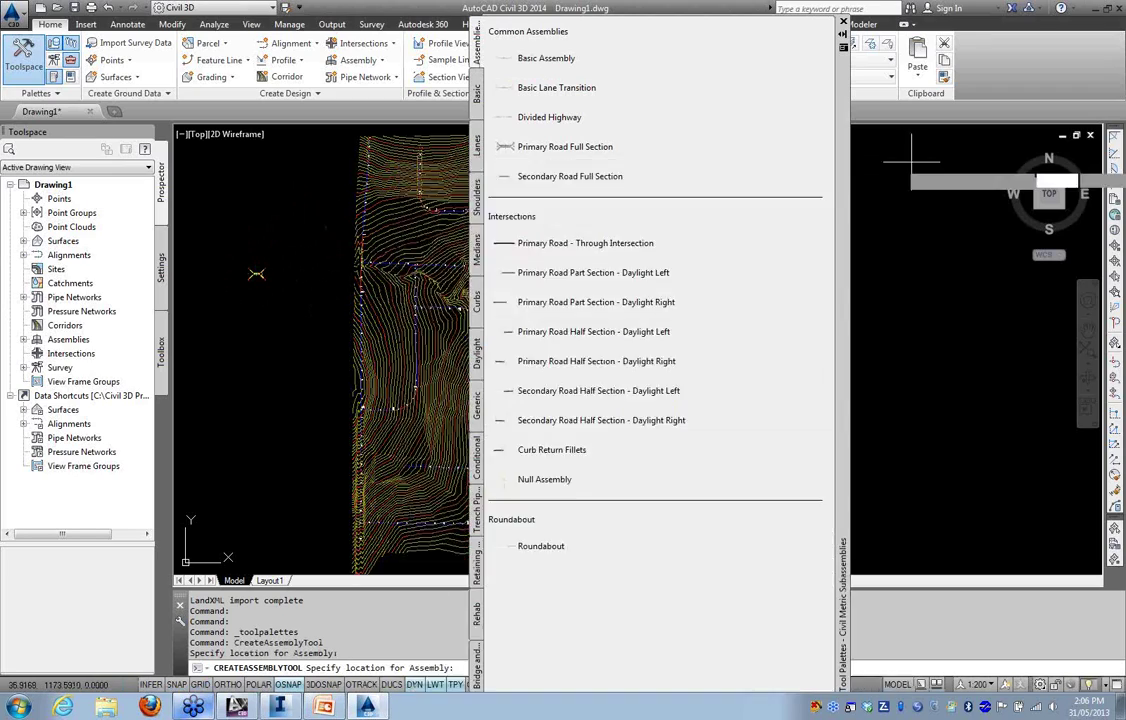
{"action": "left_click", "coordinate": [843, 22]}
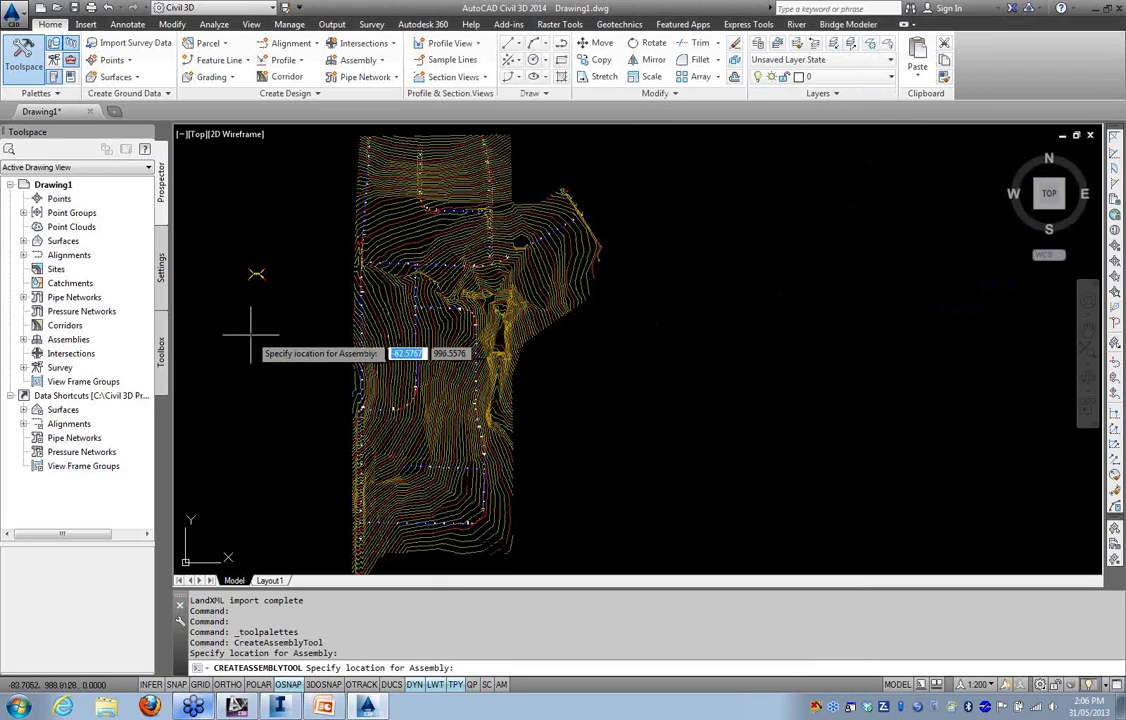
{"action": "key", "text": "Escape"}
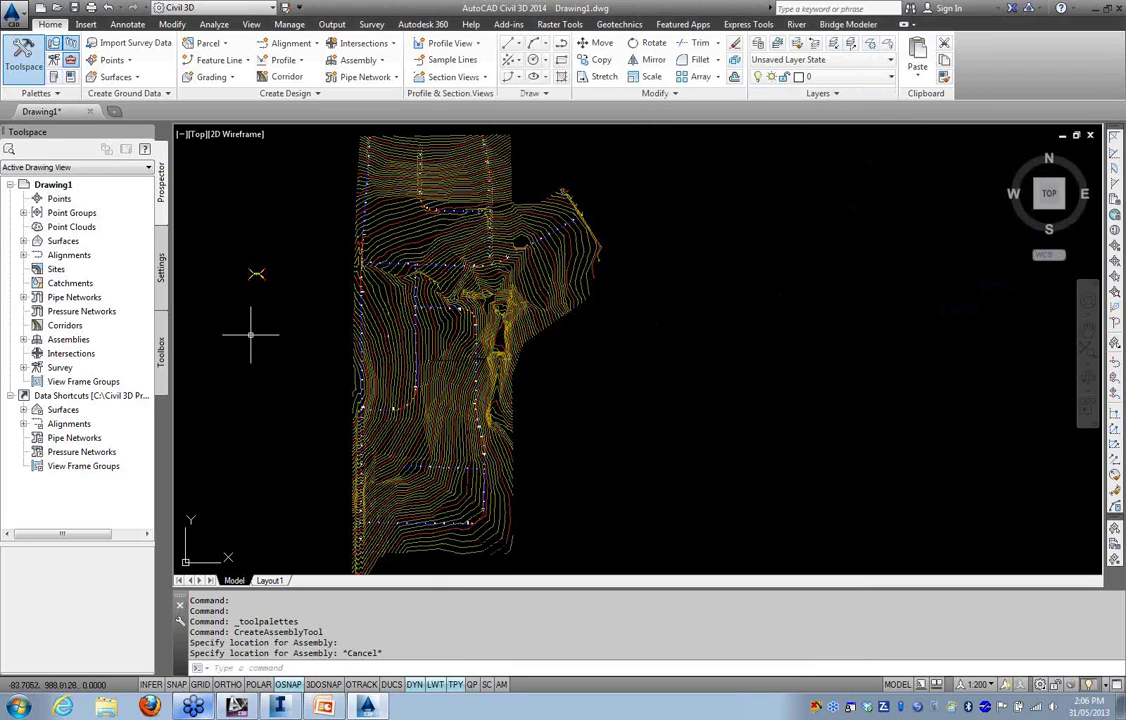
Start a corridor in the ANZ_Corridor style, pick the utility 3 alignment in the drawing, and assign the placed road assembly
{"action": "scroll", "coordinate": [255, 269], "scroll_direction": "up", "scroll_amount": 3}
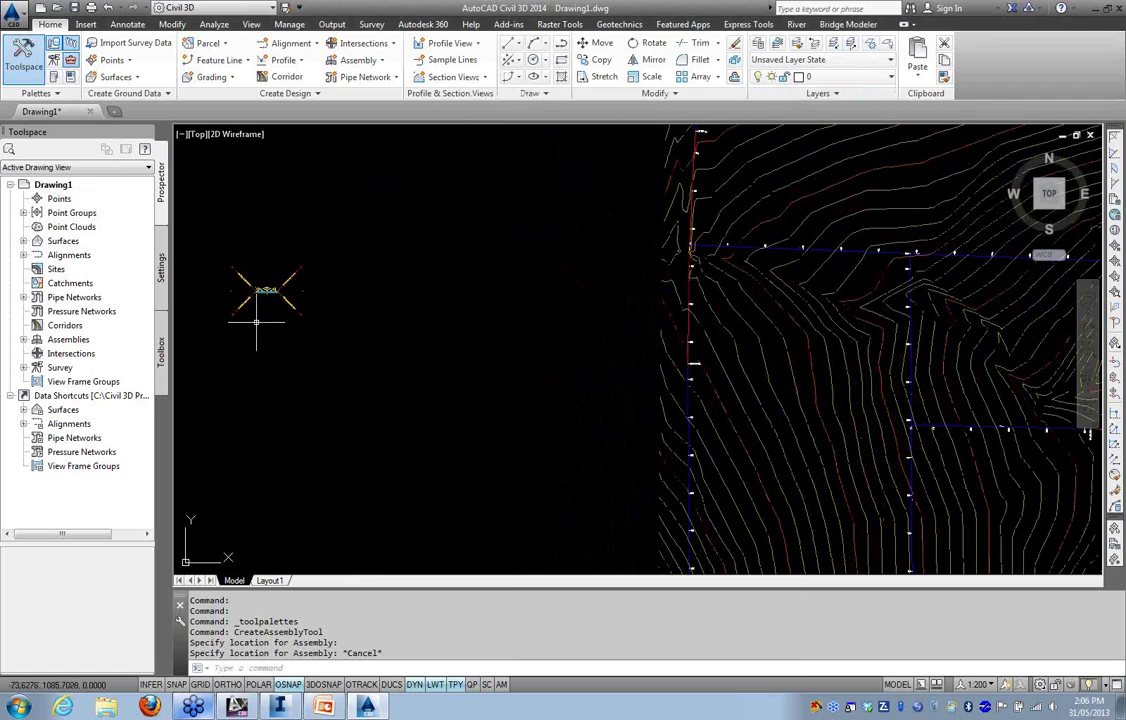
{"action": "scroll", "coordinate": [438, 361], "scroll_direction": "down", "scroll_amount": 1}
{"action": "mouse_move", "coordinate": [439, 371]}
{"action": "middle_mouse_down"}
{"action": "mouse_move", "coordinate": [475, 367]}
{"action": "mouse_move", "coordinate": [399, 377]}
{"action": "middle_mouse_up"}
{"action": "scroll", "coordinate": [446, 387], "scroll_direction": "down", "scroll_amount": 2}
{"action": "left_click", "coordinate": [280, 77]}
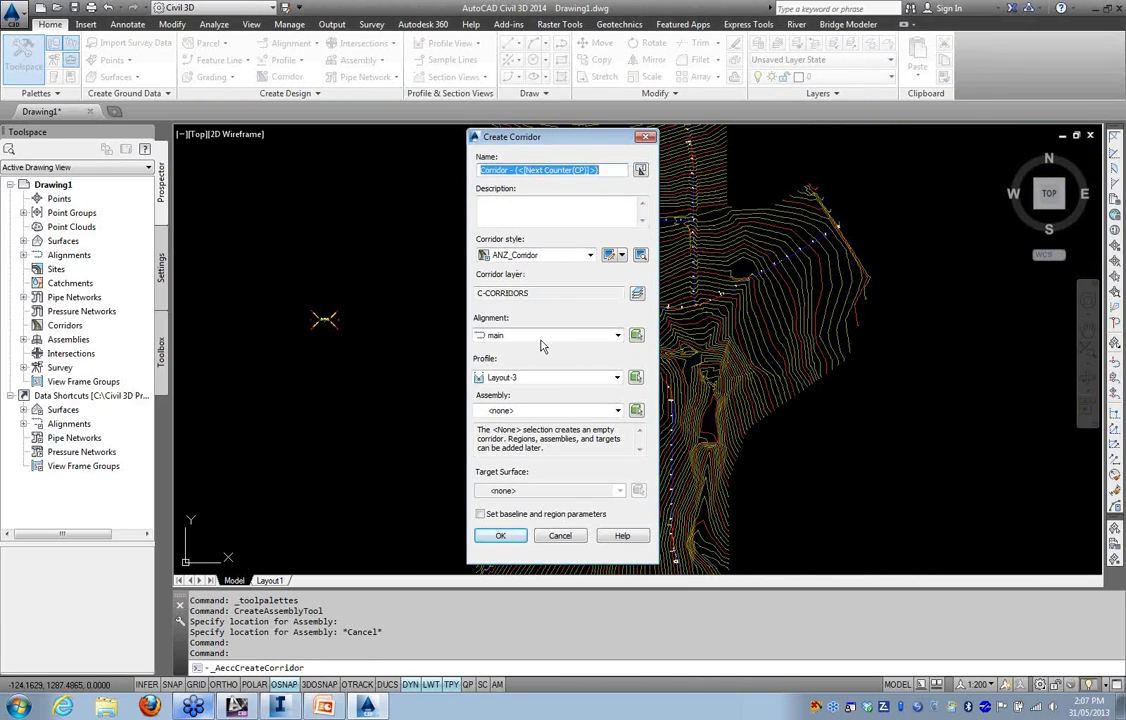
{"action": "left_click", "coordinate": [636, 336]}
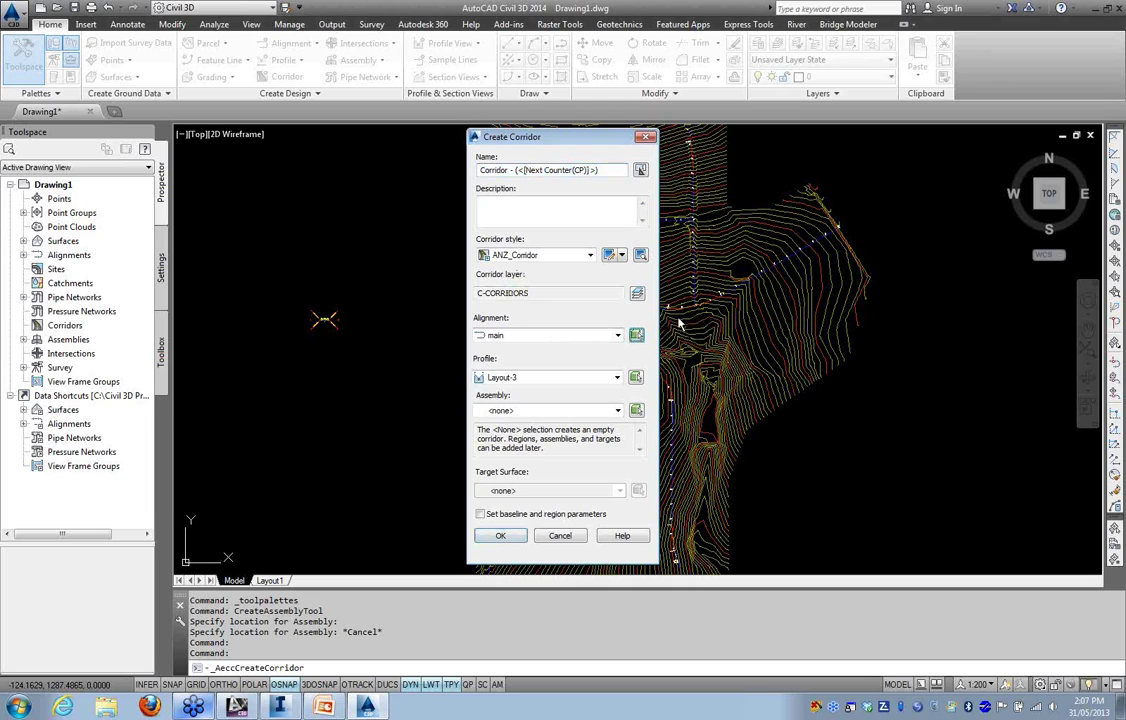
{"action": "left_click", "coordinate": [636, 335]}
{"action": "scroll", "coordinate": [646, 315], "scroll_direction": "up", "scroll_amount": 4}
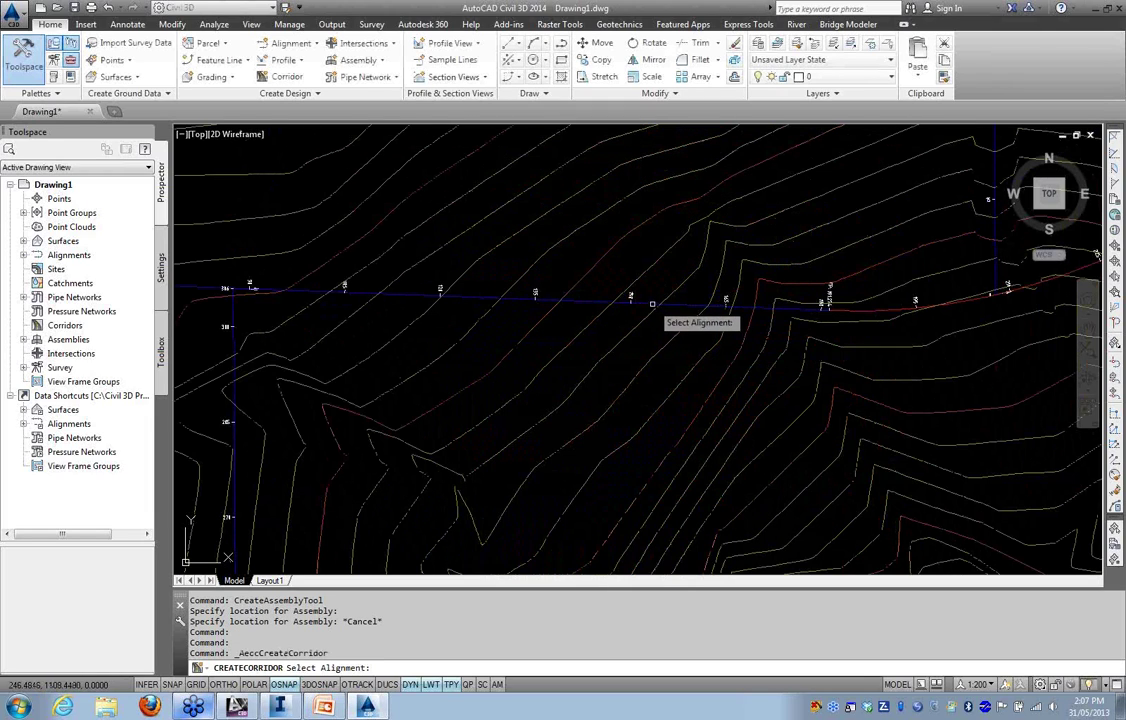
{"action": "left_click", "coordinate": [640, 302]}
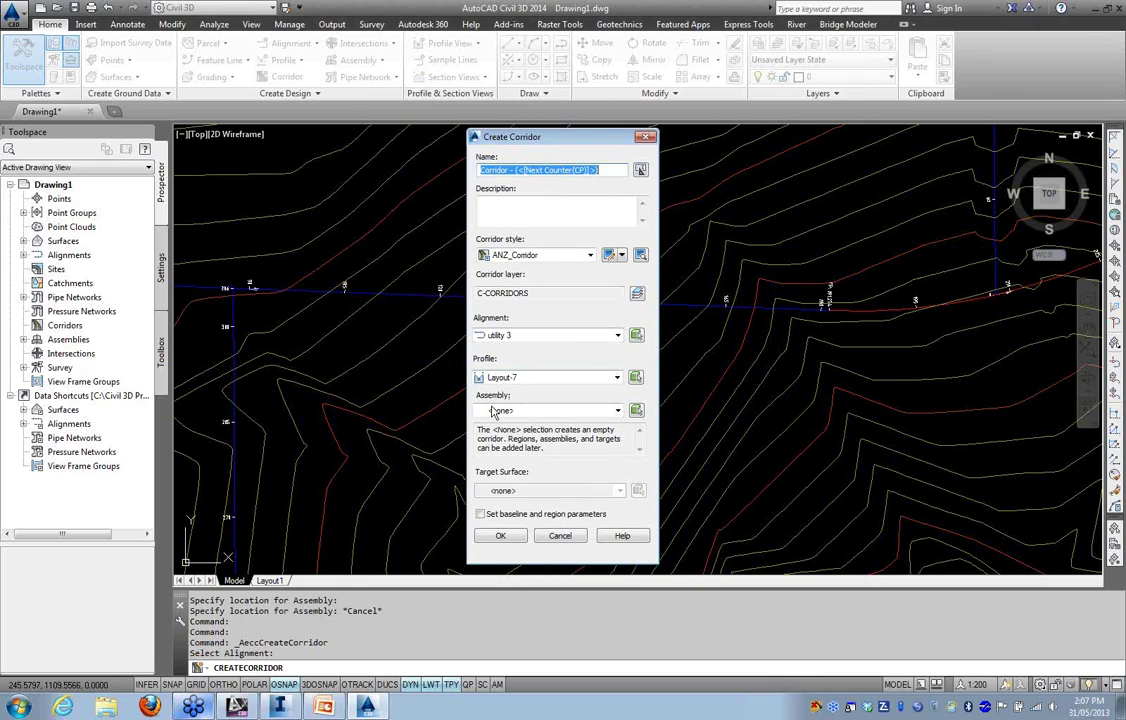
{"action": "left_click", "coordinate": [614, 411]}
{"action": "left_click", "coordinate": [530, 435]}
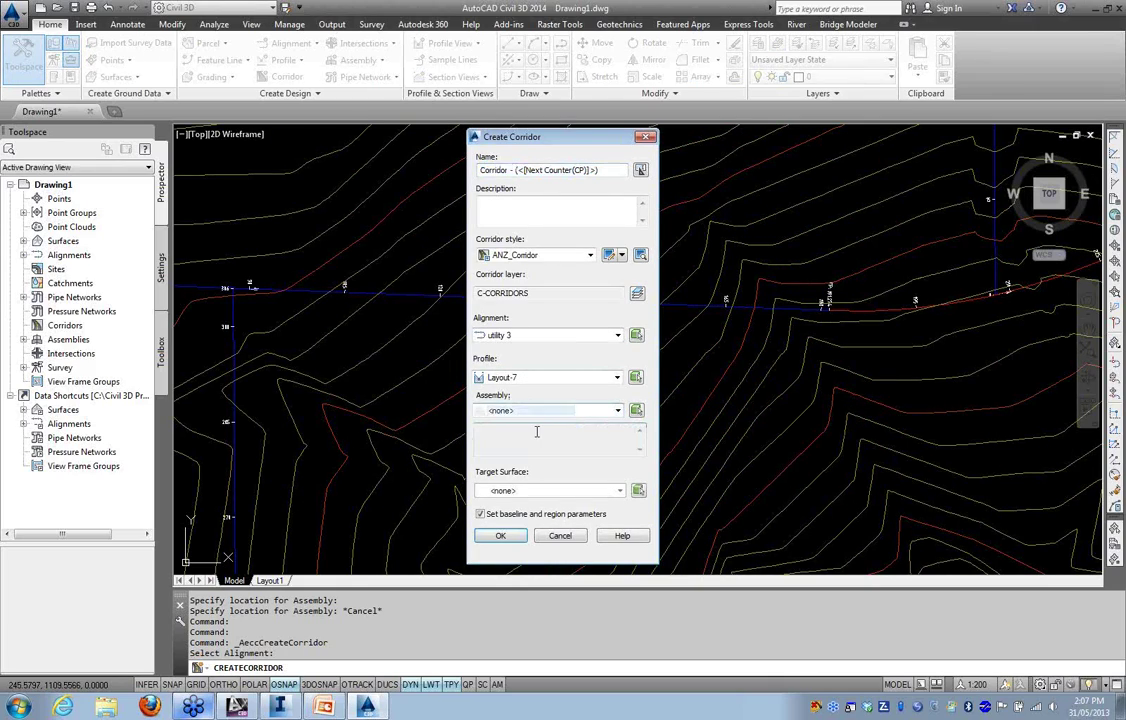
Choose a target surface and create the corridor from alignment utility 3, profile Layout-7 and assembly Primary Road Full Section
{"action": "left_click", "coordinate": [618, 491]}
{"action": "left_click", "coordinate": [505, 503]}
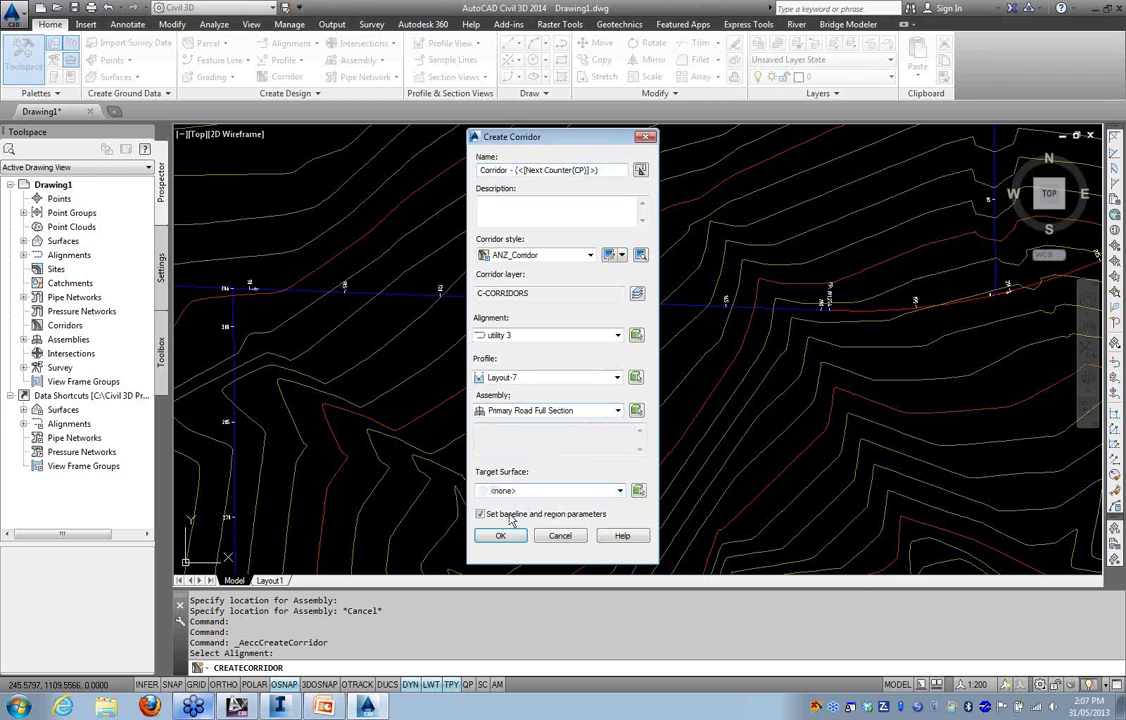
{"action": "left_click", "coordinate": [497, 539]}
Inspect the new corridor along its whole length and up close between chainages 60 and 90
{"action": "scroll", "coordinate": [461, 399], "scroll_direction": "down", "scroll_amount": 4}
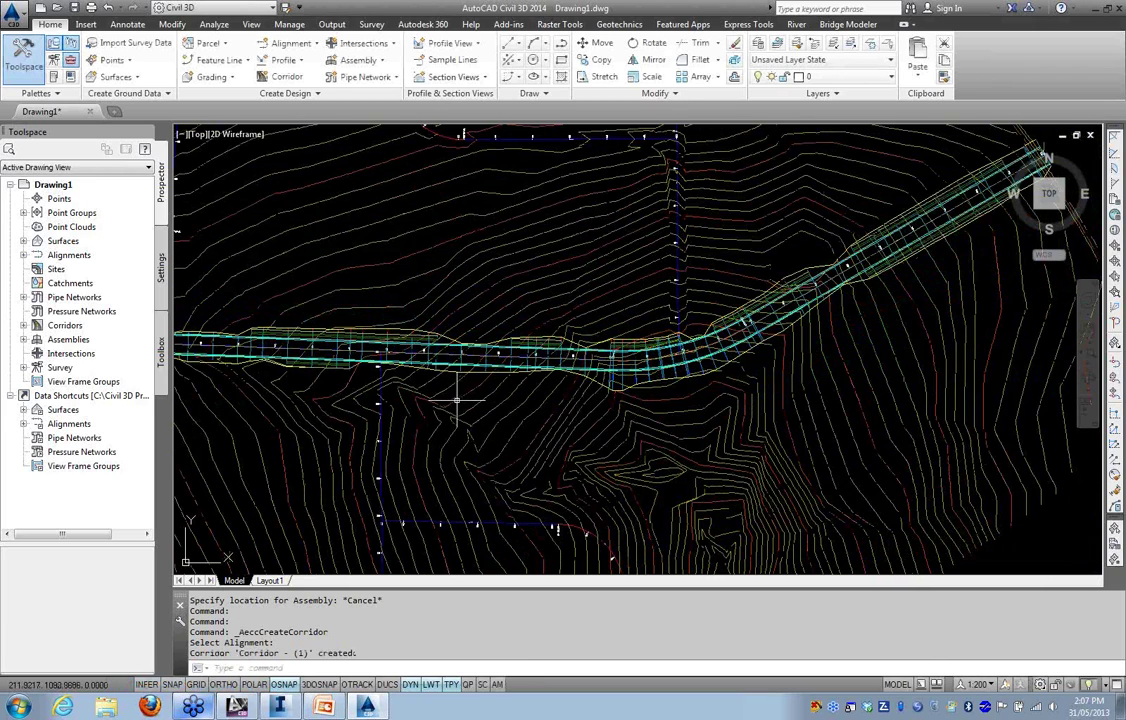
{"action": "middle_click_drag", "start_coordinate": [573, 418], "coordinate": [715, 419]}
{"action": "scroll", "coordinate": [420, 409], "scroll_direction": "down", "scroll_amount": 2}
{"action": "middle_click_drag", "start_coordinate": [420, 409], "coordinate": [463, 395]}
{"action": "scroll", "coordinate": [529, 347], "scroll_direction": "up", "scroll_amount": 2}
{"action": "scroll", "coordinate": [474, 349], "scroll_direction": "up", "scroll_amount": 4}
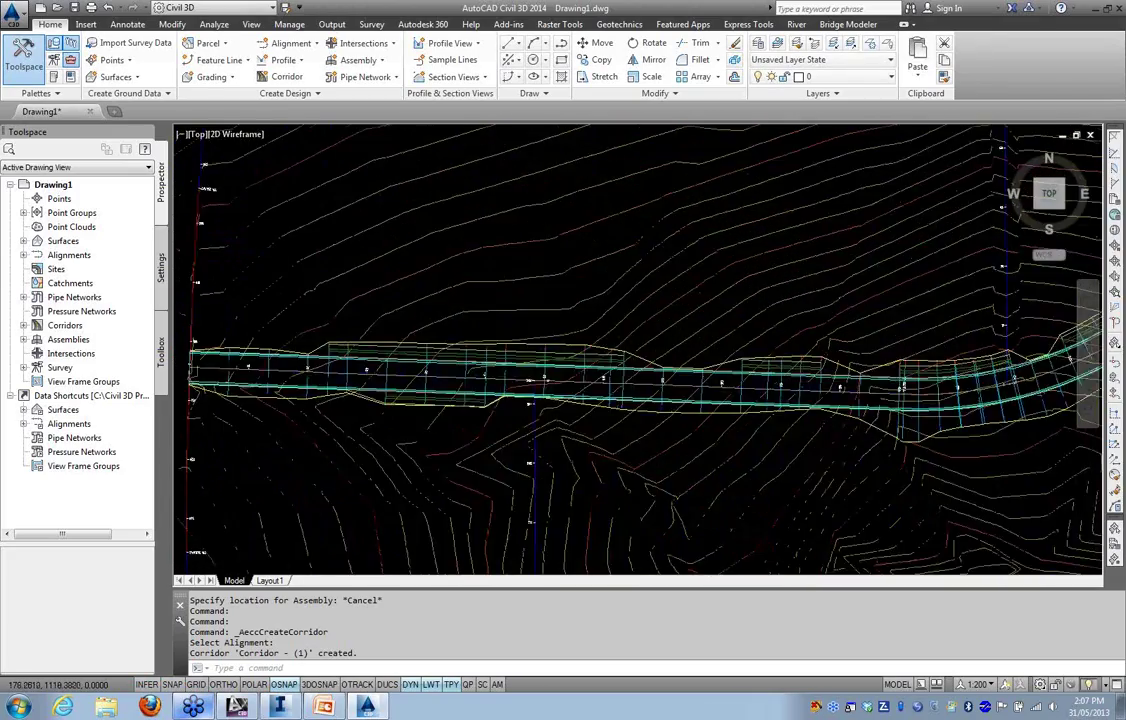
{"action": "middle_click_drag", "start_coordinate": [474, 349], "coordinate": [508, 345]}
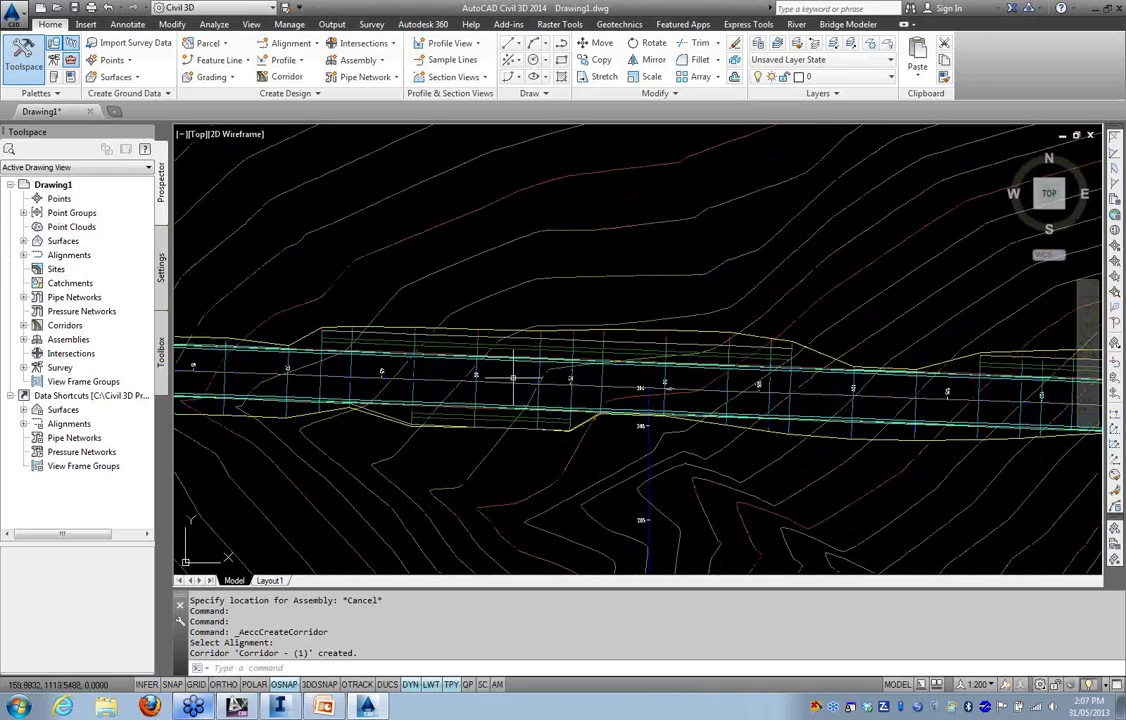
{"action": "scroll", "coordinate": [512, 378], "scroll_direction": "up", "scroll_amount": 4}
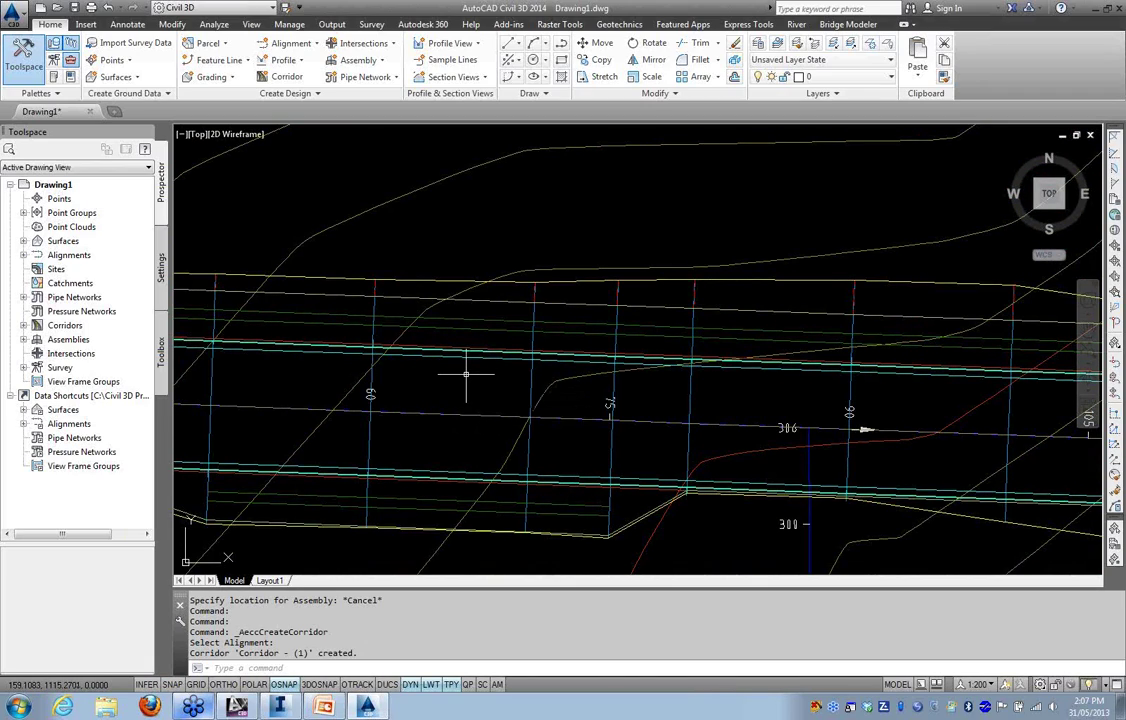
Start a polyline on the road's northern edge between chainages 60 and 75, drawing an outward arc with a set start direction and object snap off
{"action": "mouse_move", "coordinate": [466, 374]}
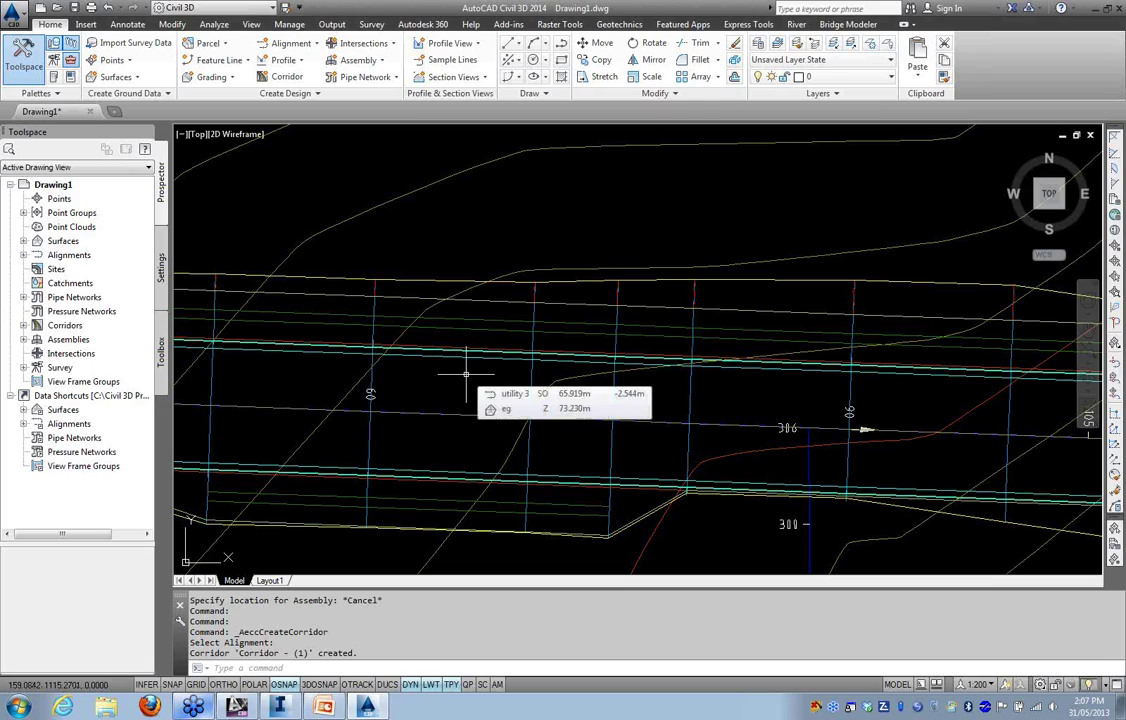
{"action": "type", "text": "pl"}
{"action": "key", "text": "Return"}
{"action": "left_click", "coordinate": [454, 358]}
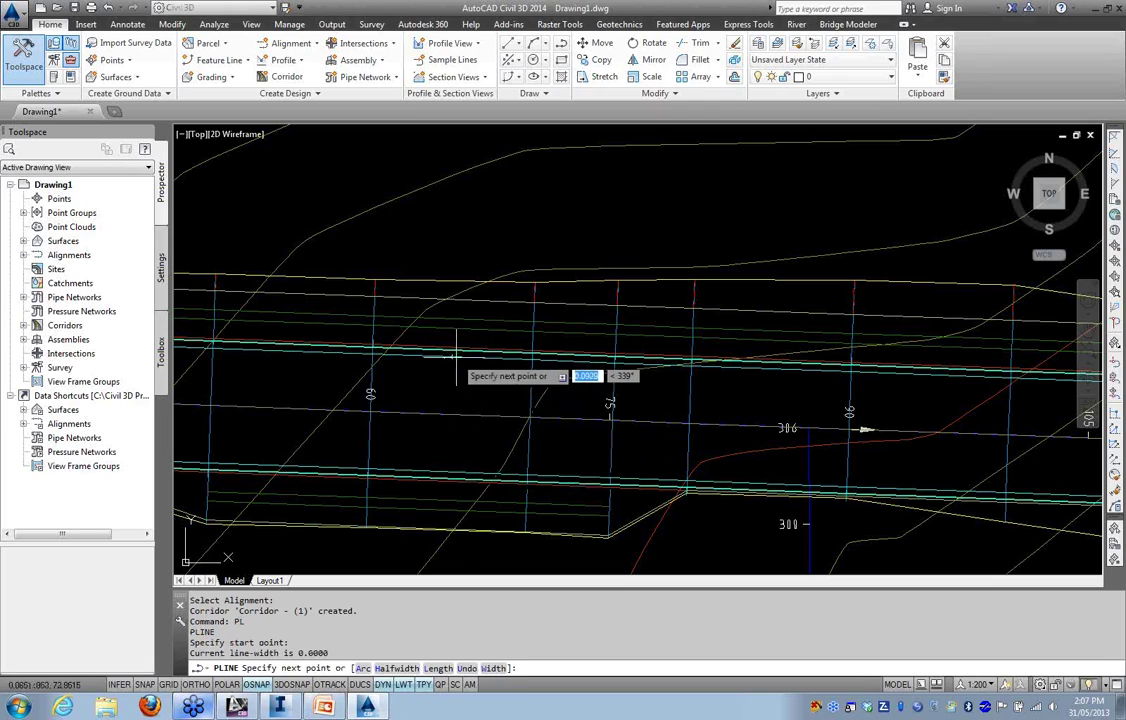
{"action": "type", "text": "a"}
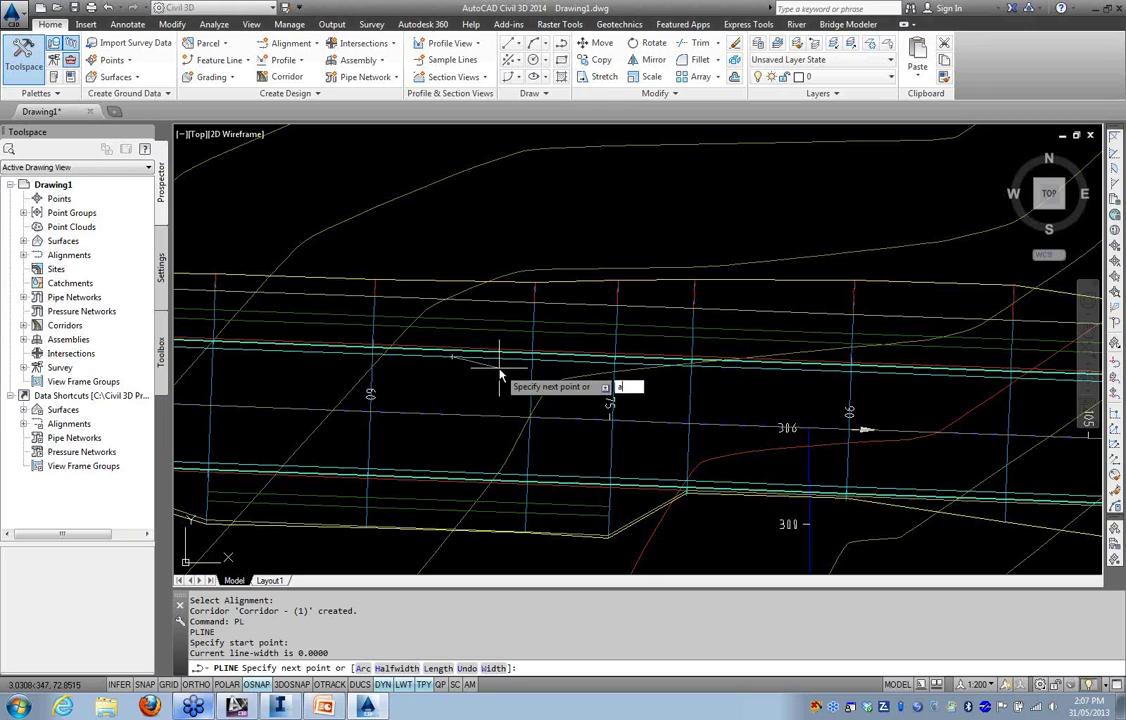
{"action": "key", "text": "Return"}
{"action": "type", "text": "d"}
{"action": "key", "text": "Return"}
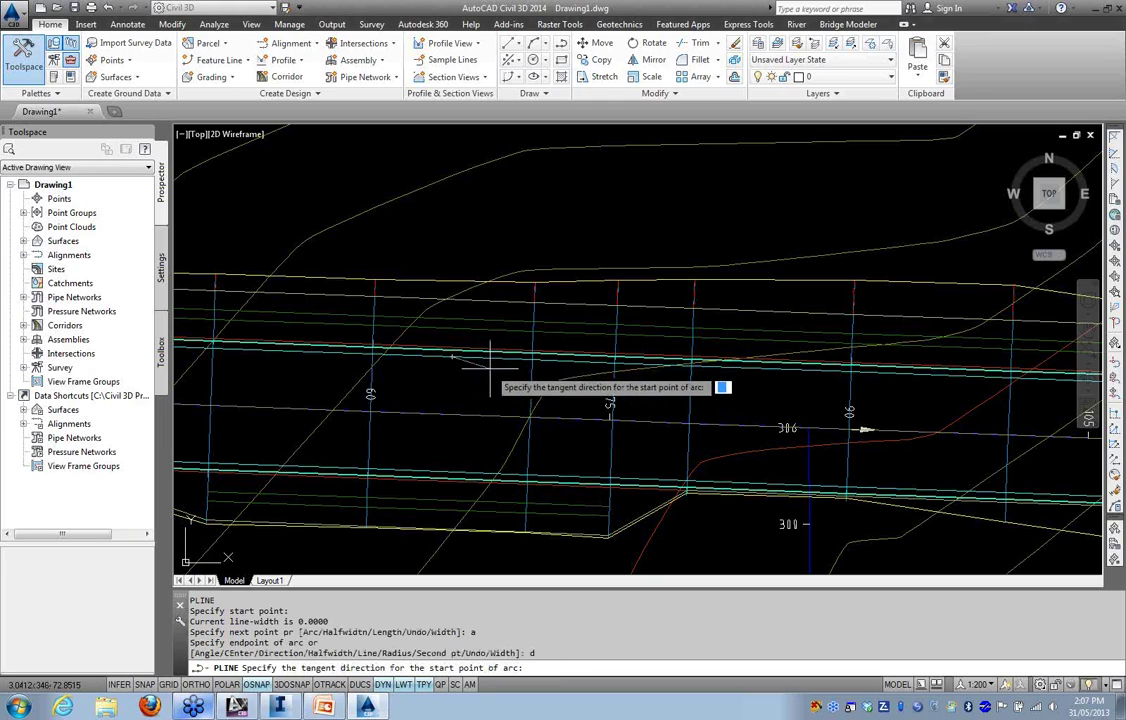
{"action": "left_click", "coordinate": [500, 348]}
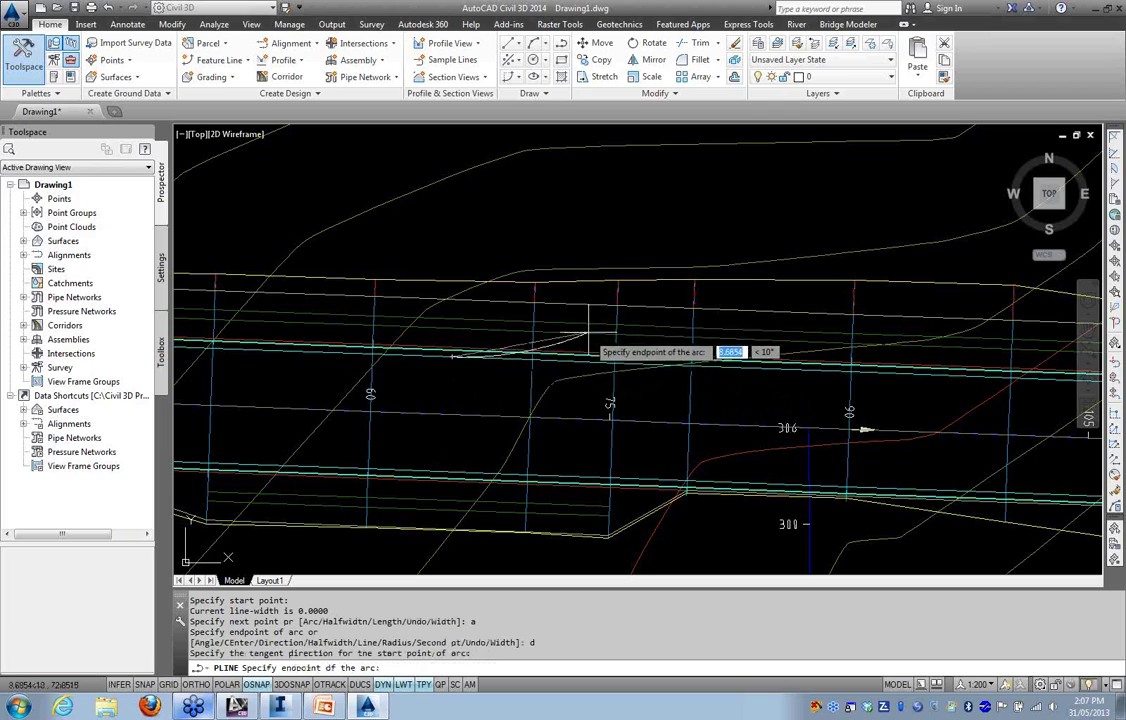
{"action": "scroll", "coordinate": [588, 340], "scroll_direction": "up", "scroll_amount": 4}
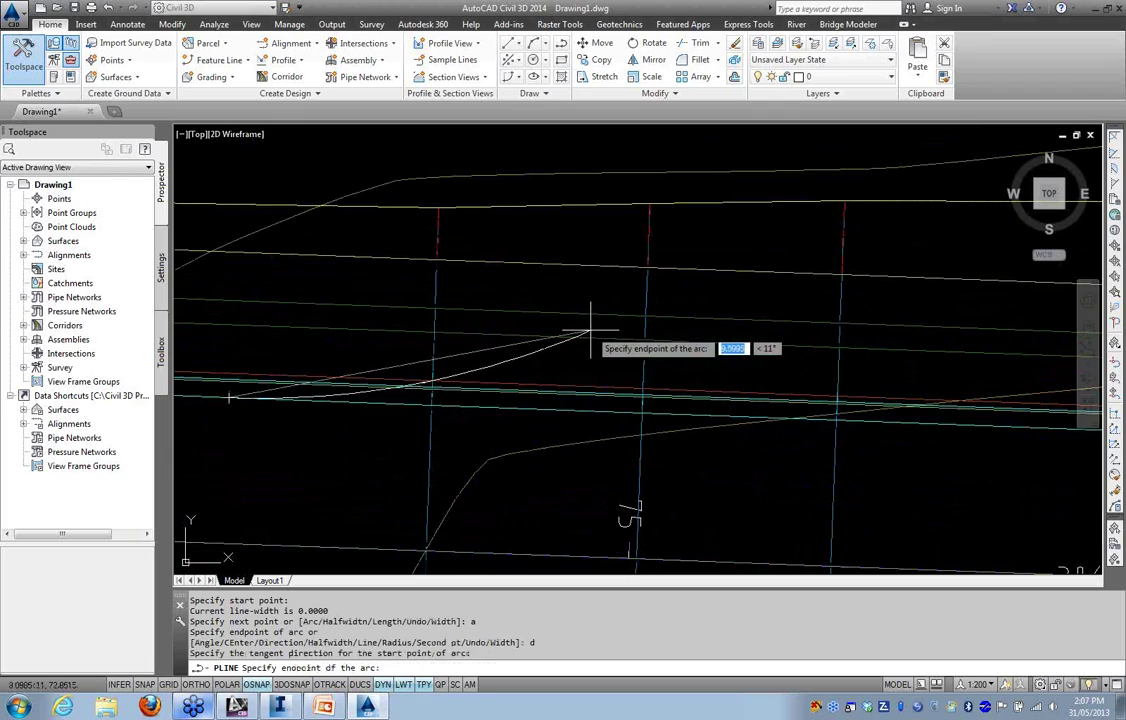
{"action": "left_click", "coordinate": [255, 685]}
{"action": "left_click", "coordinate": [655, 328]}
Continue the polyline with two more arc segments that curve over the northern batter and back towards the road past chainage 90
{"action": "scroll", "coordinate": [700, 316], "scroll_direction": "down", "scroll_amount": 2}
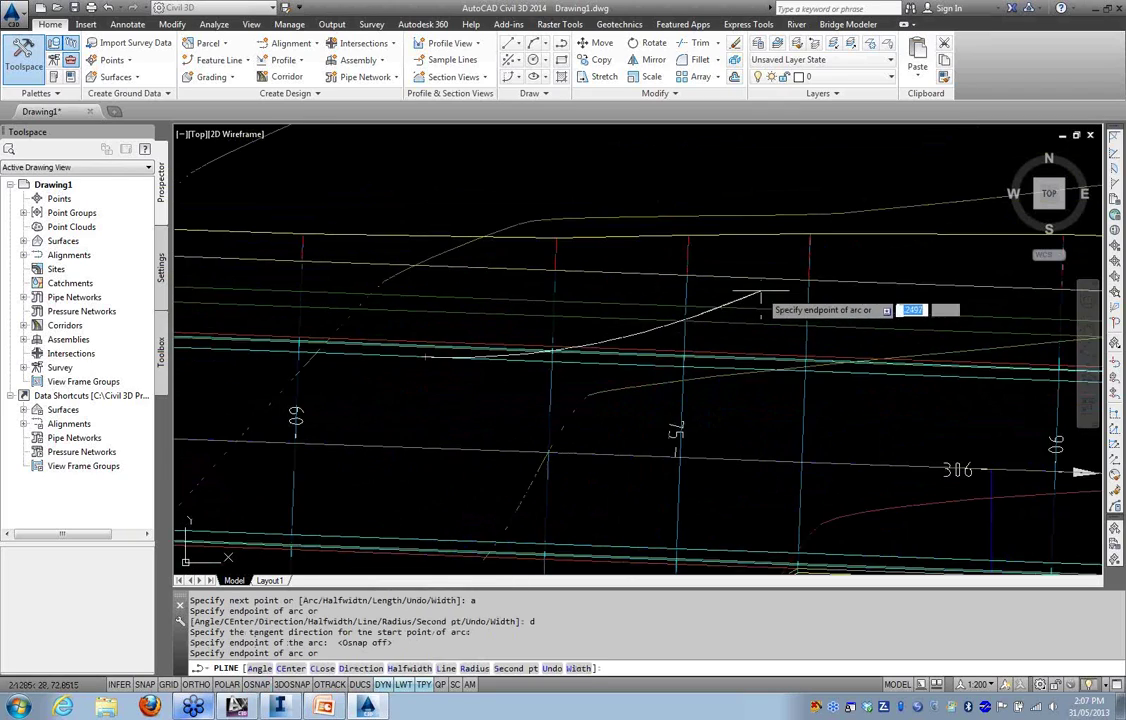
{"action": "middle_click_drag", "start_coordinate": [700, 316], "coordinate": [472, 314]}
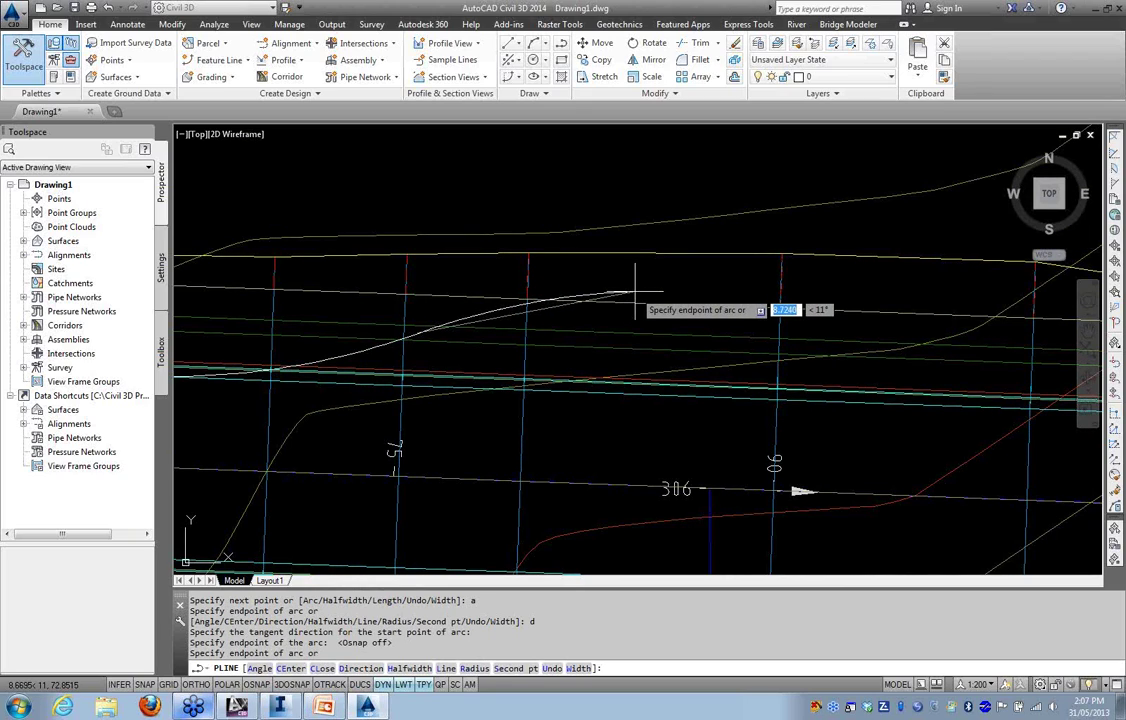
{"action": "left_click", "coordinate": [806, 346]}
{"action": "middle_click_drag", "start_coordinate": [806, 346], "coordinate": [469, 319]}
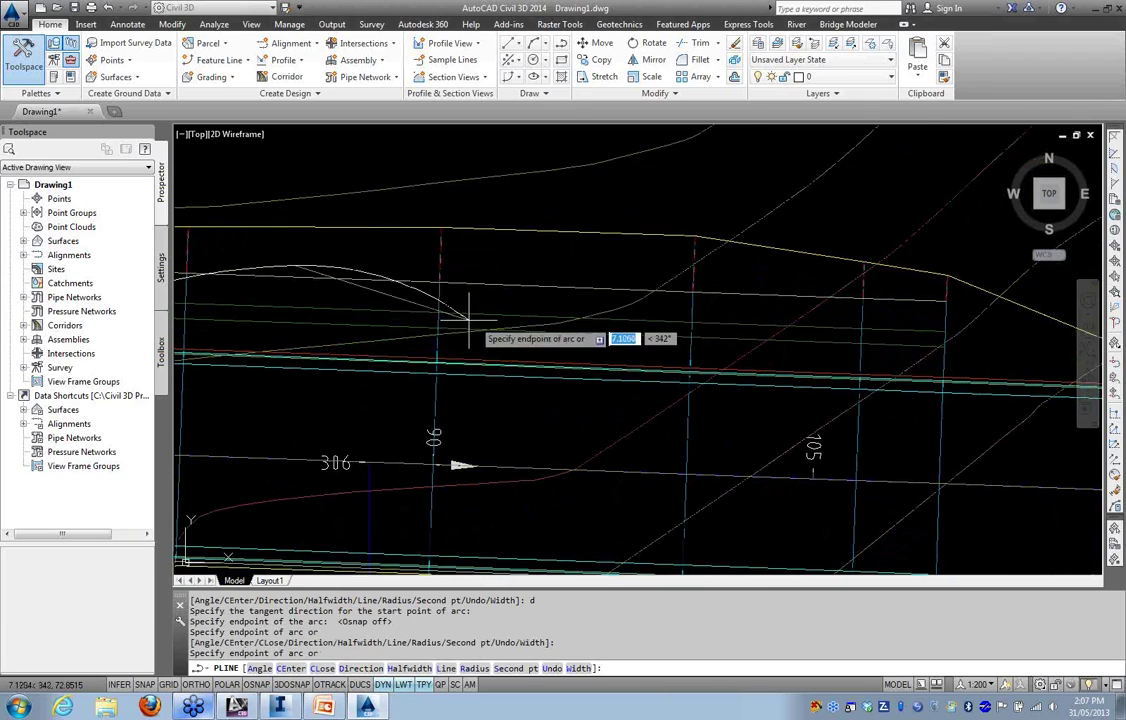
{"action": "left_click", "coordinate": [632, 322]}
Turn object snap on and finish the polyline with an arc ending on the road's northern edge just past chainage 105
{"action": "middle_click_drag", "start_coordinate": [816, 363], "coordinate": [628, 378]}
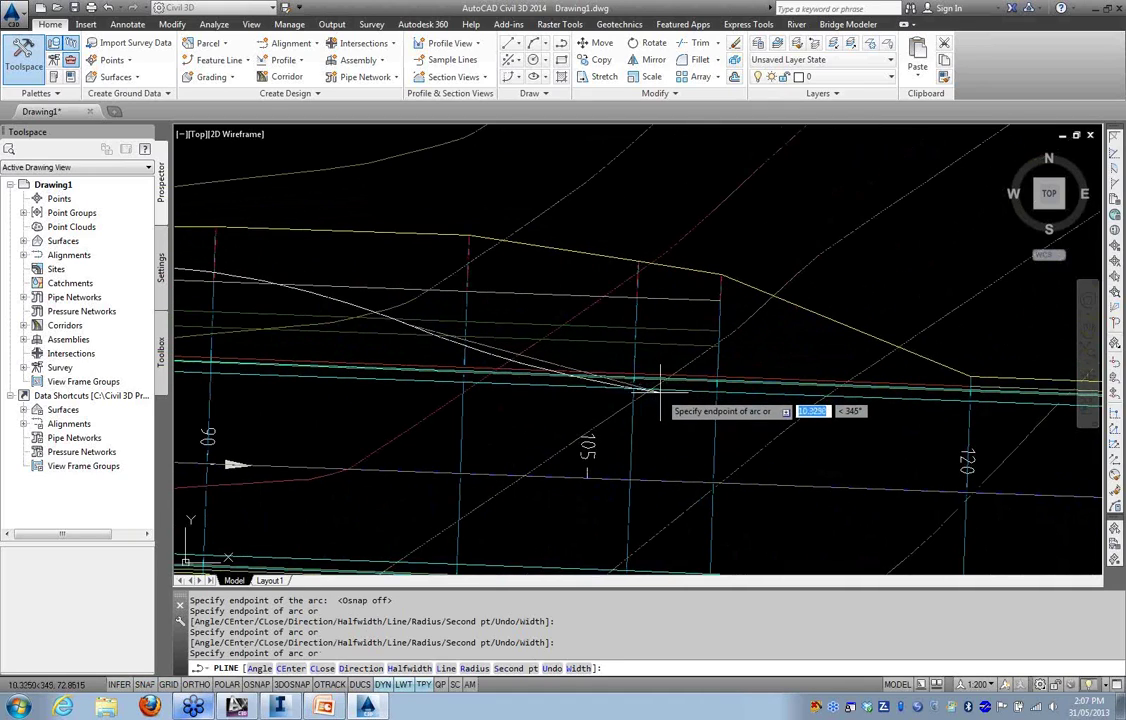
{"action": "scroll", "coordinate": [660, 385], "scroll_direction": "up", "scroll_amount": 2}
{"action": "middle_click_drag", "start_coordinate": [776, 393], "coordinate": [480, 395]}
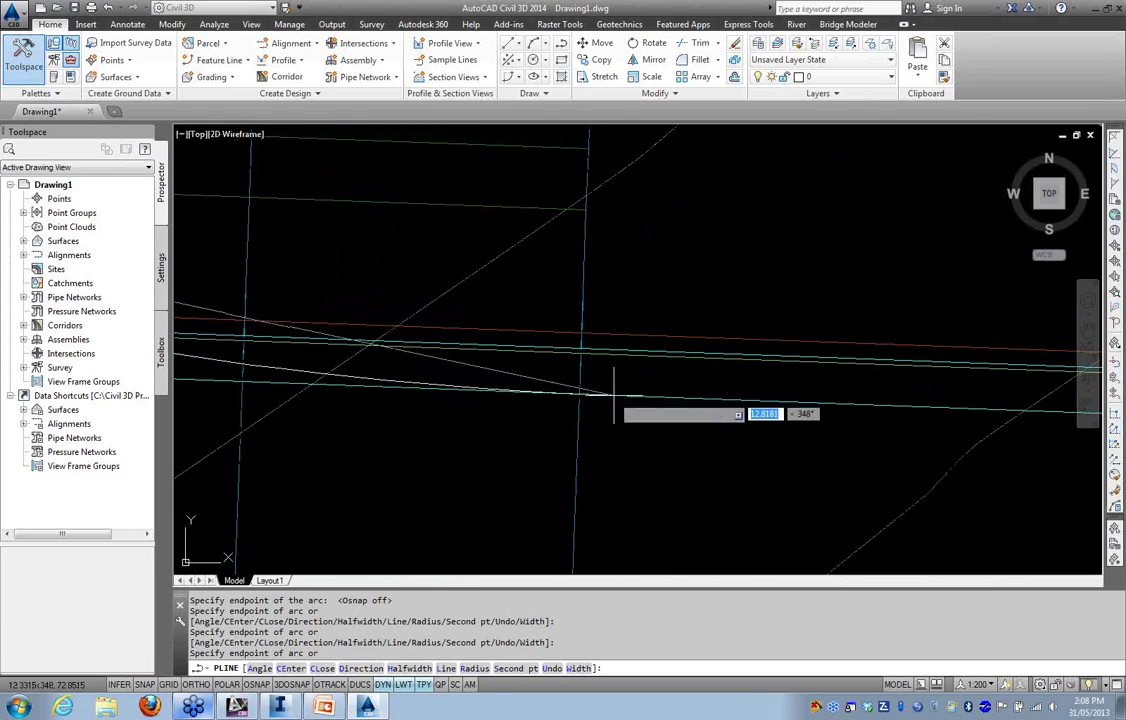
{"action": "left_click", "coordinate": [256, 684]}
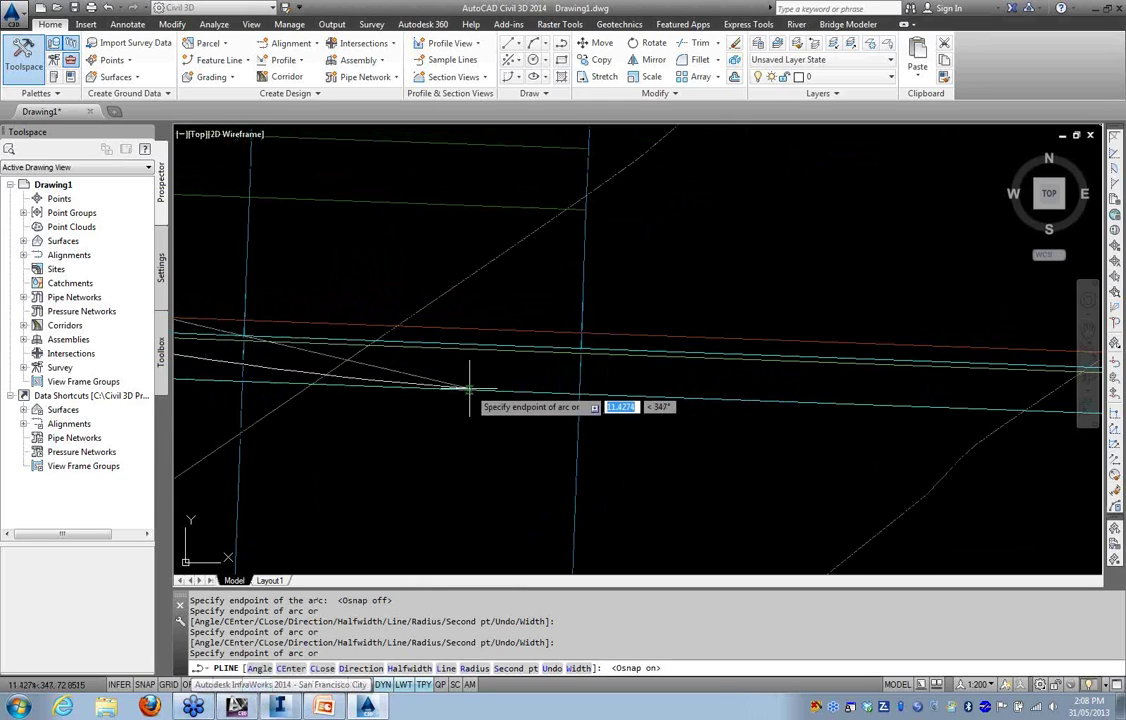
{"action": "left_click", "coordinate": [515, 391]}
{"action": "key", "text": "Return"}
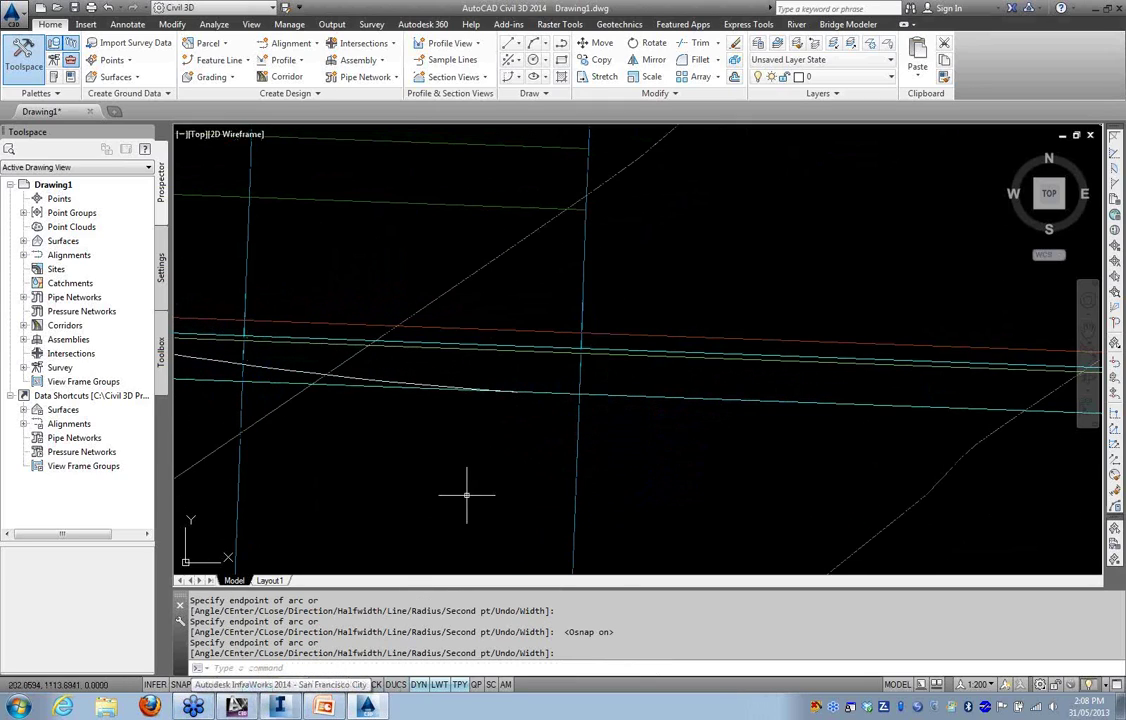
Create a new blank drawing and return to Drawing1 with the curved polyline in view
{"action": "scroll", "coordinate": [392, 538], "scroll_direction": "down", "scroll_amount": 7}
{"action": "scroll", "coordinate": [314, 538], "scroll_direction": "down", "scroll_amount": 2}
{"action": "middle_click_drag", "start_coordinate": [192, 552], "coordinate": [669, 453]}
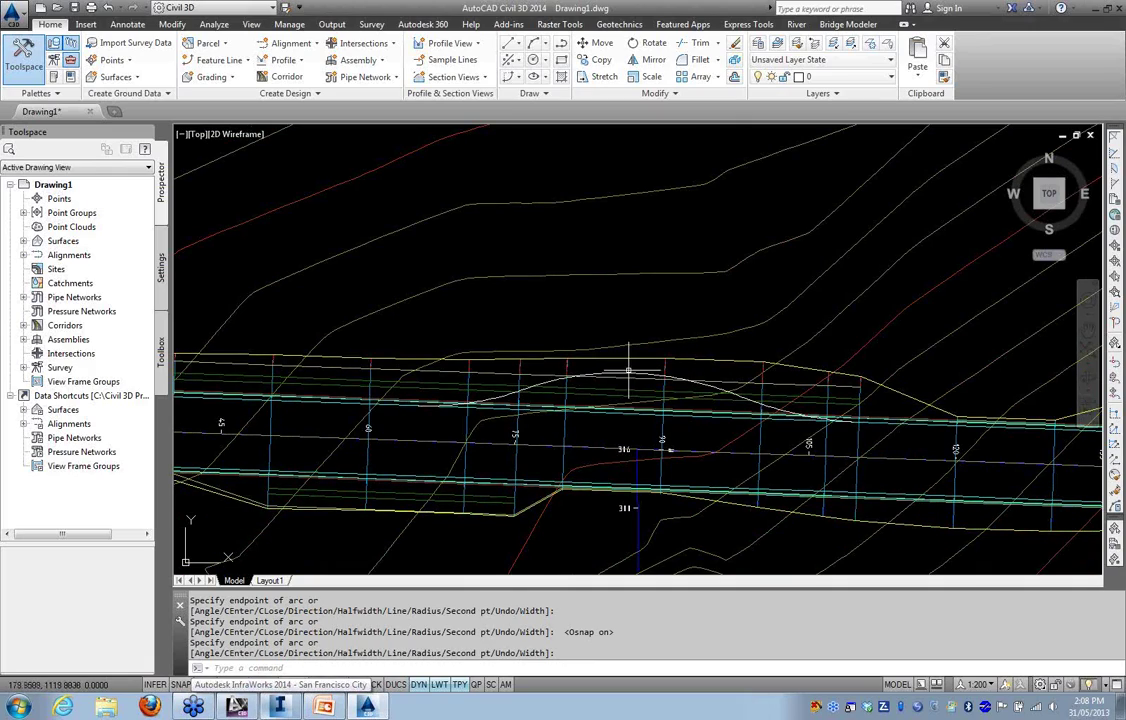
{"action": "left_click", "coordinate": [115, 112]}
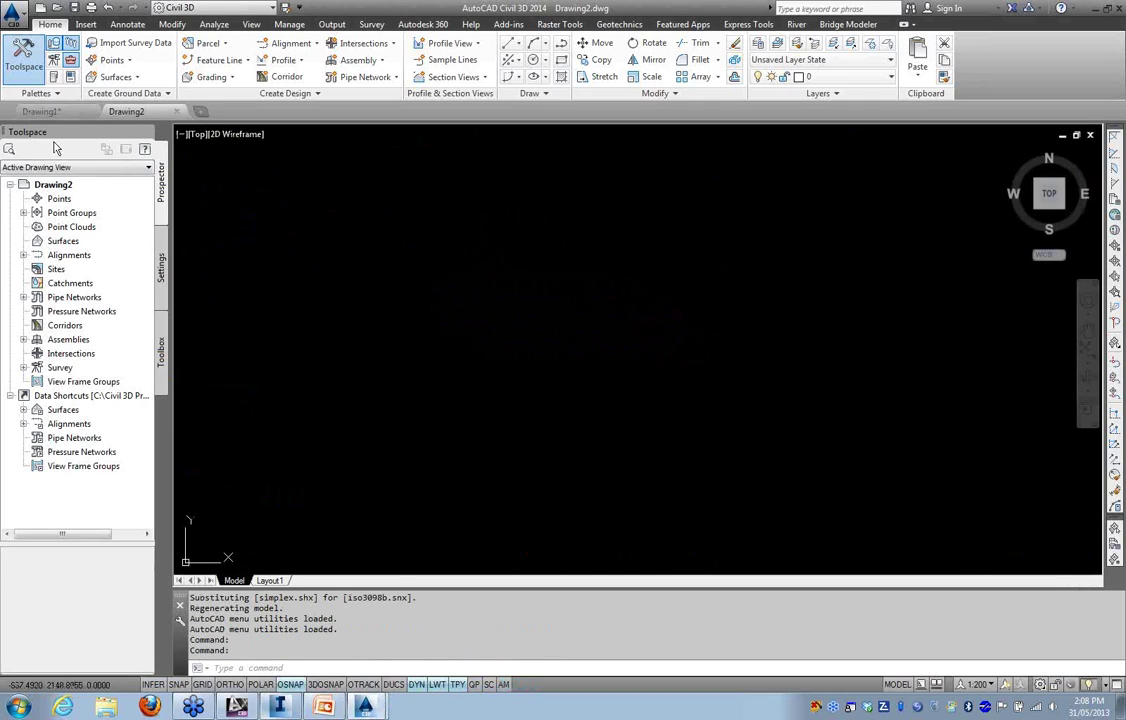
{"action": "left_click", "coordinate": [40, 112]}
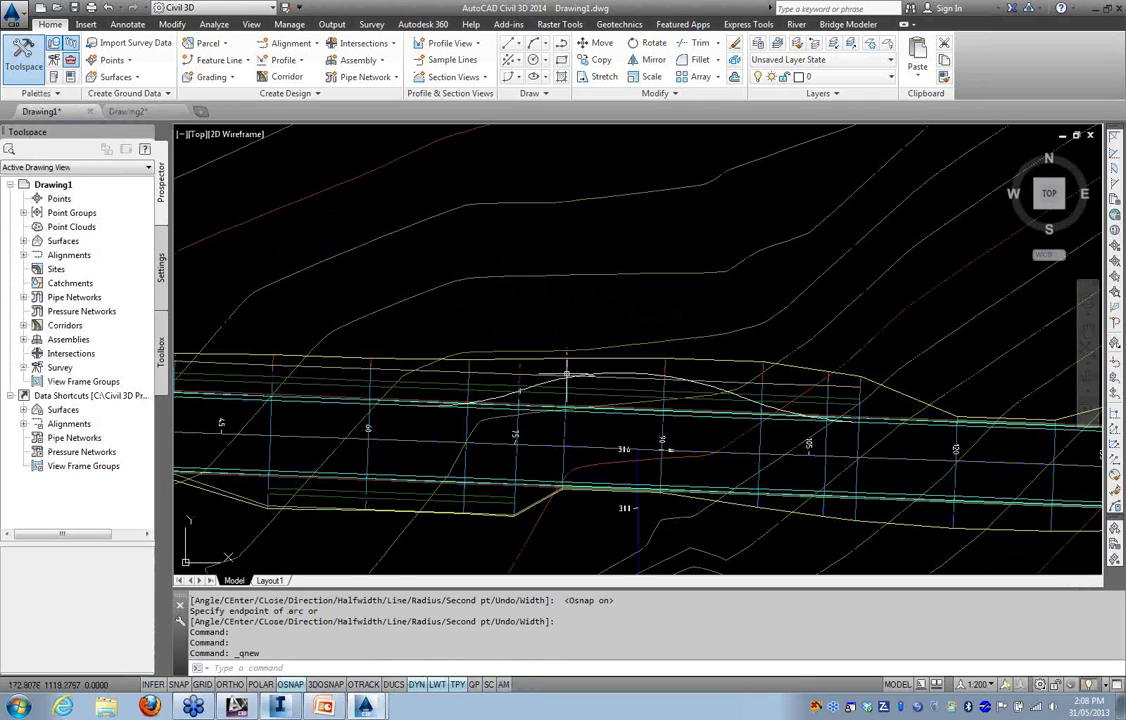
Cut the curved polyline from Drawing1 and paste it into Drawing2 at its original coordinates
{"action": "left_click", "coordinate": [620, 374]}
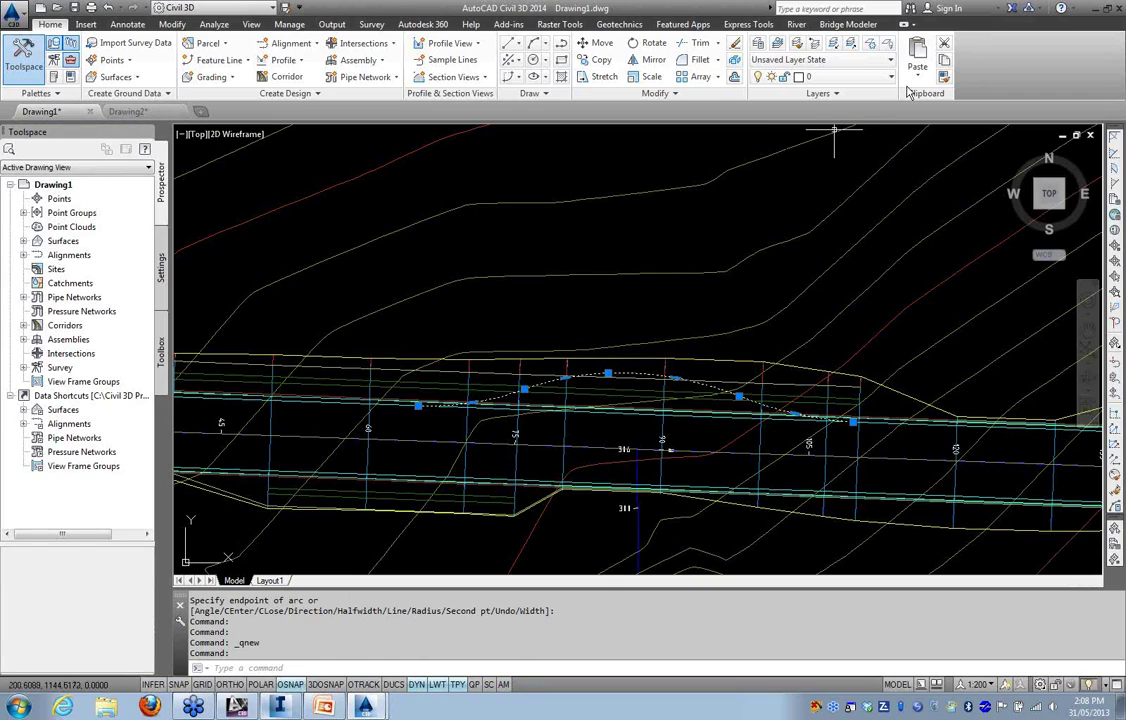
{"action": "left_click", "coordinate": [943, 45]}
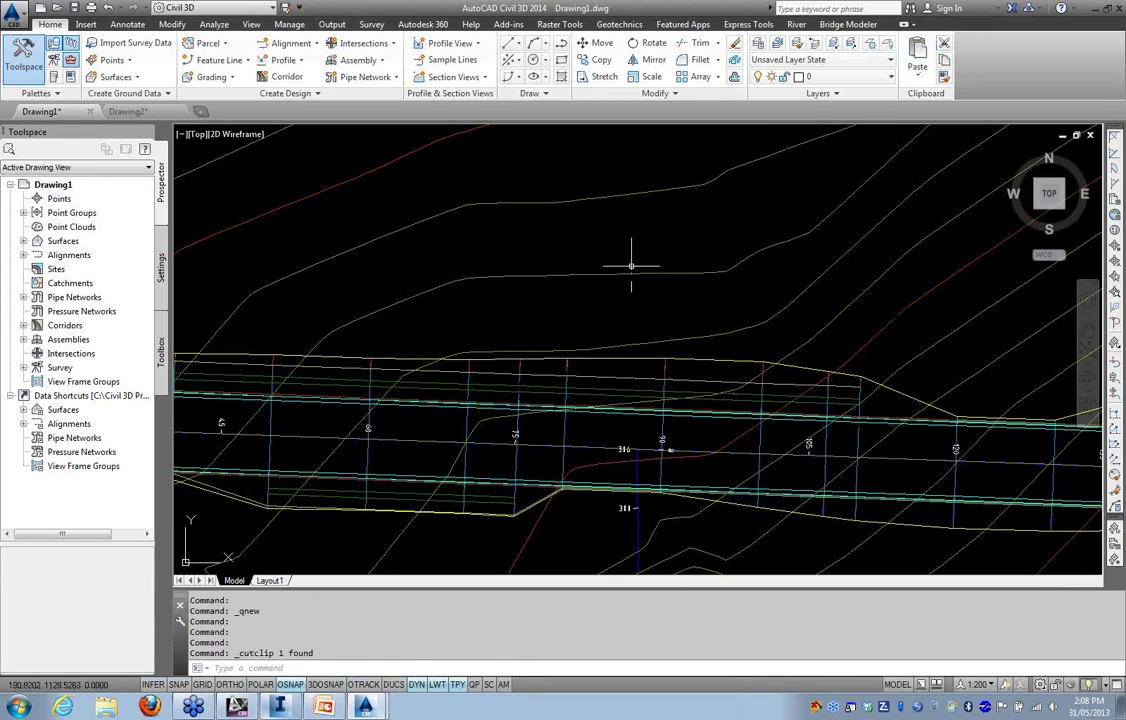
{"action": "left_click", "coordinate": [127, 111]}
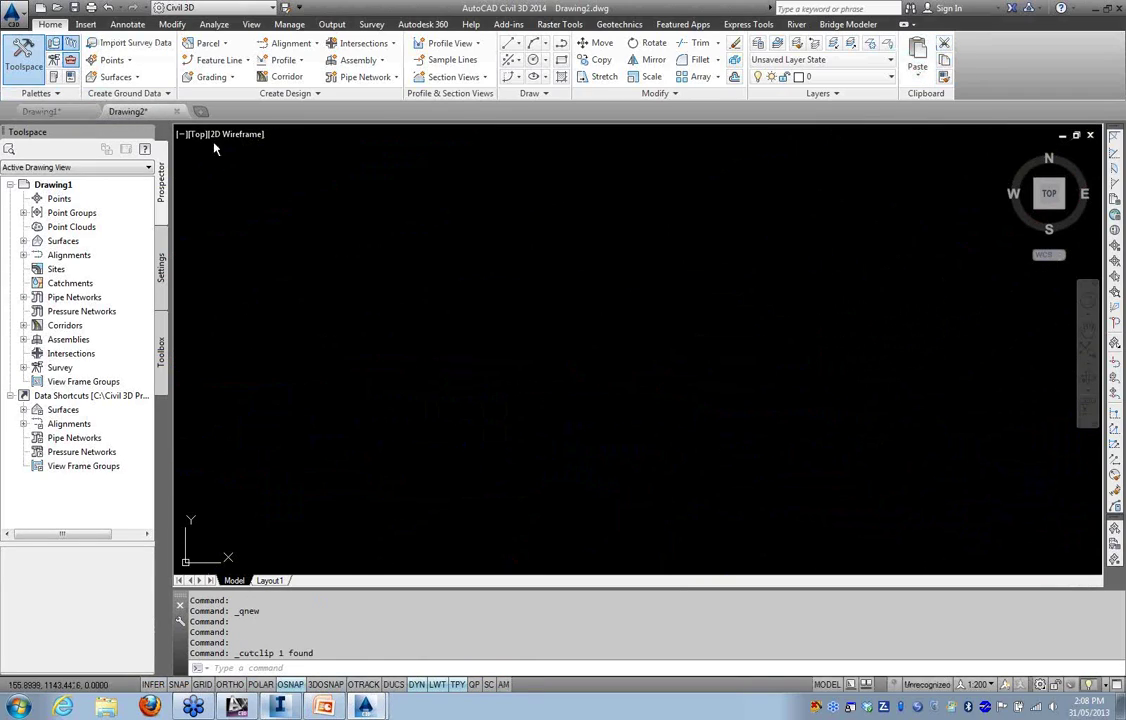
{"action": "left_click", "coordinate": [917, 68]}
{"action": "left_click", "coordinate": [945, 184]}
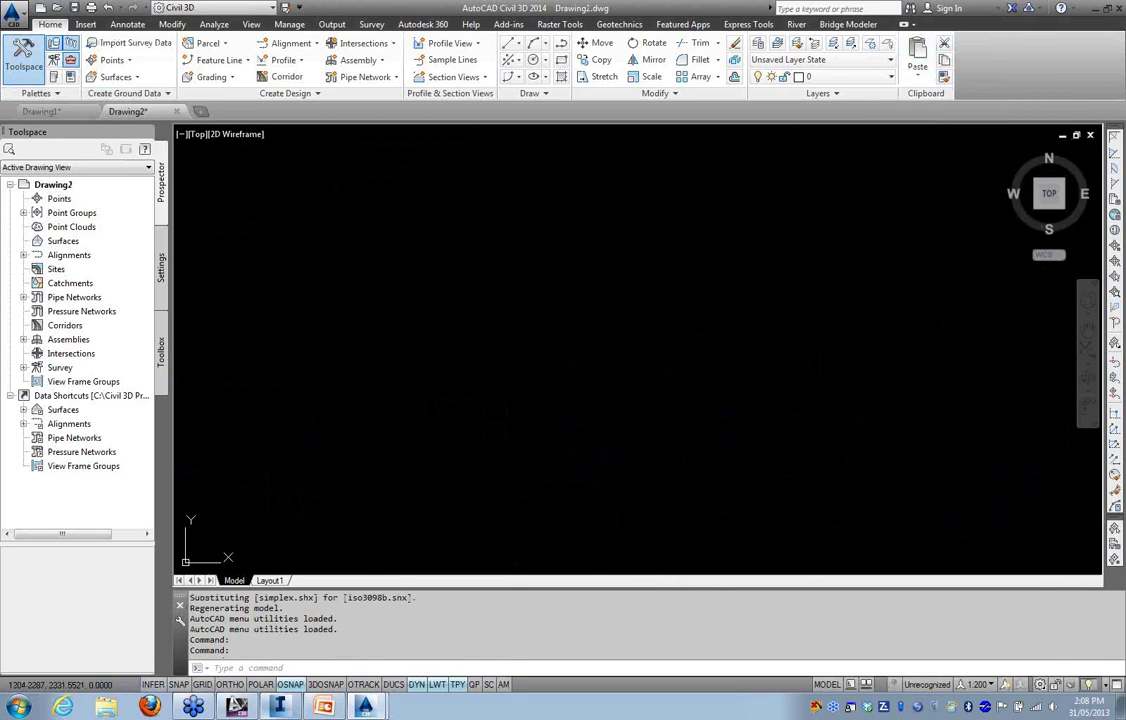
{"action": "scroll", "coordinate": [481, 362], "scroll_direction": "up", "scroll_amount": 10}
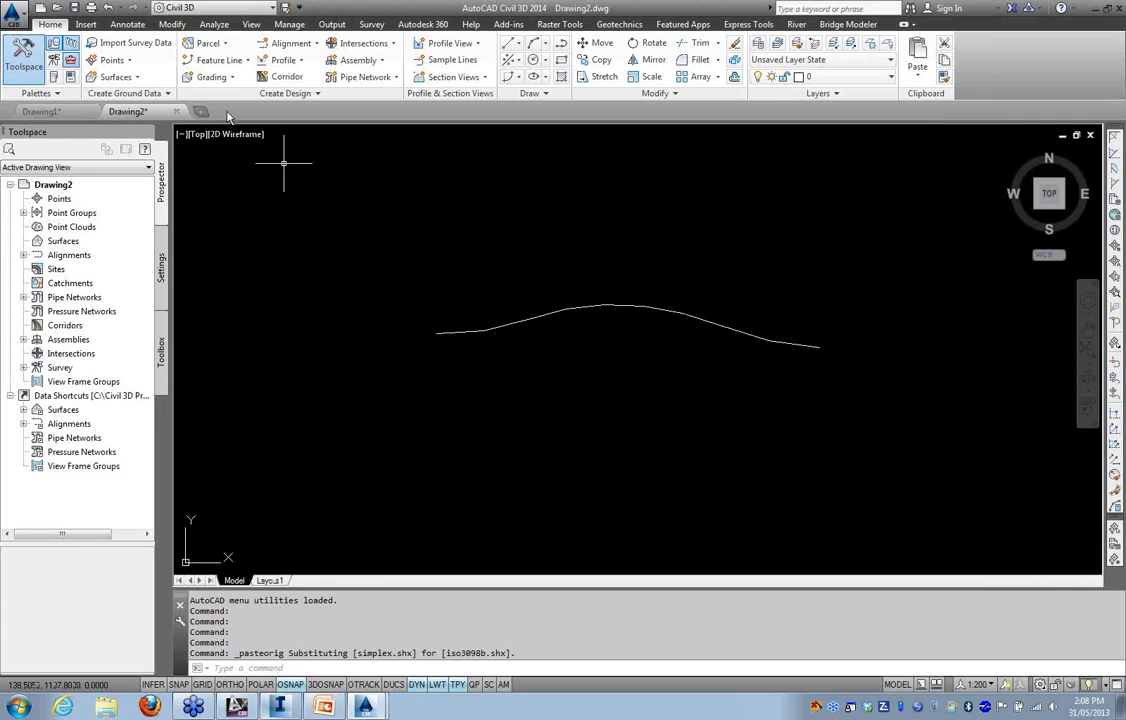
Save Drawing2 as xref in My Documents and close it
{"action": "left_click", "coordinate": [74, 9]}
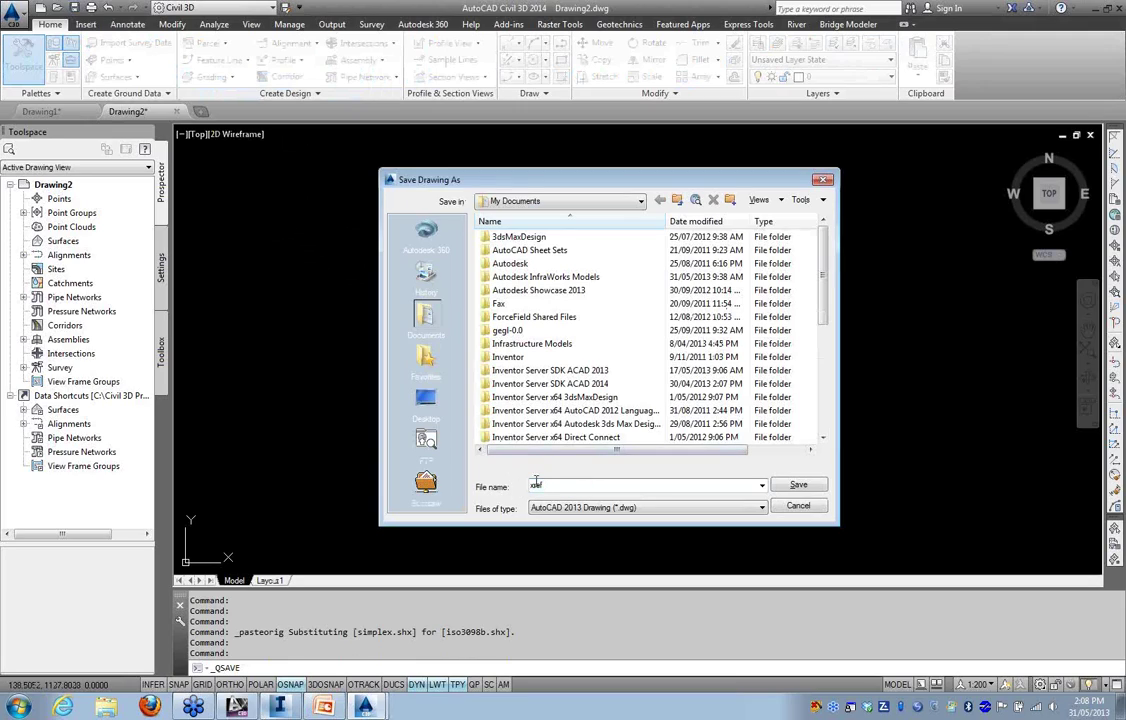
{"action": "left_click", "coordinate": [778, 487]}
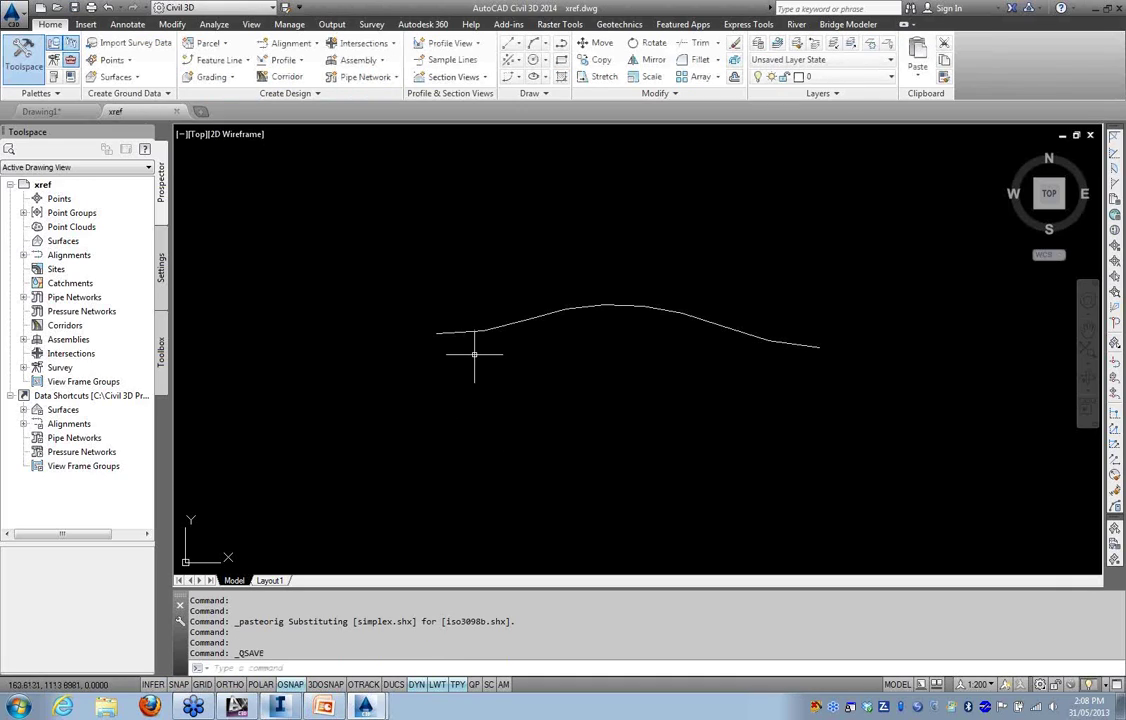
{"action": "left_click", "coordinate": [1091, 135]}
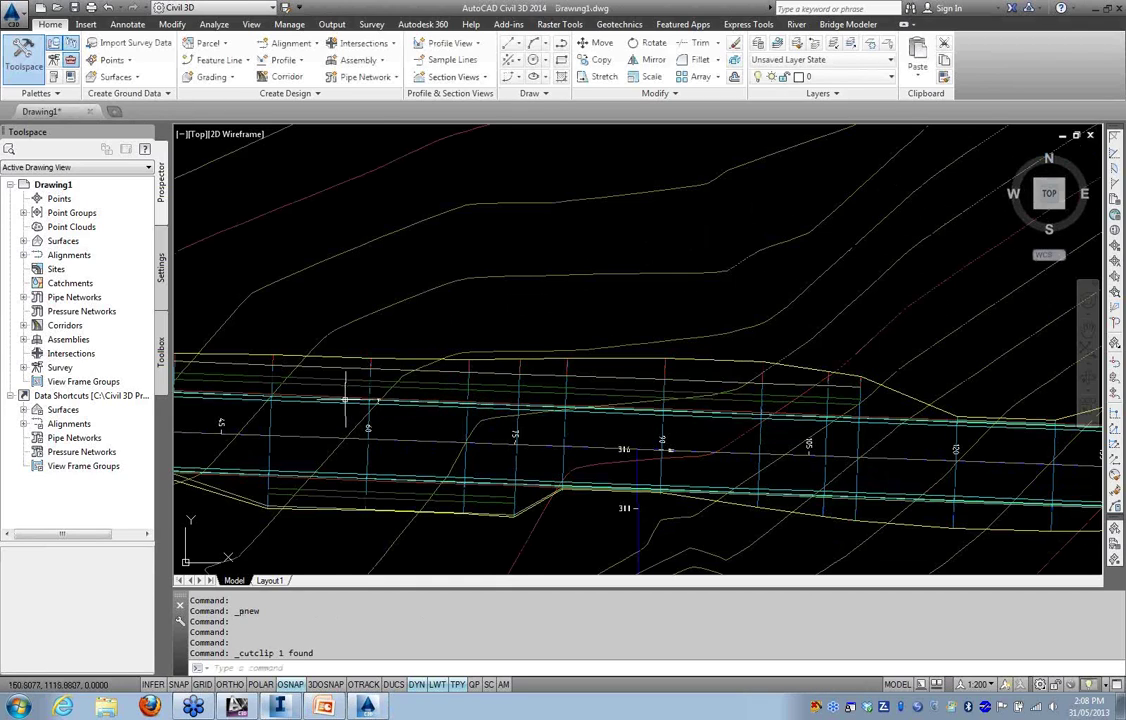
Attach xref.dwg from My Documents as an external reference at full path, keeping scale 1.00 and insertion point 0.00, and close the reference manager
{"action": "scroll", "coordinate": [345, 400], "scroll_direction": "down", "scroll_amount": 3}
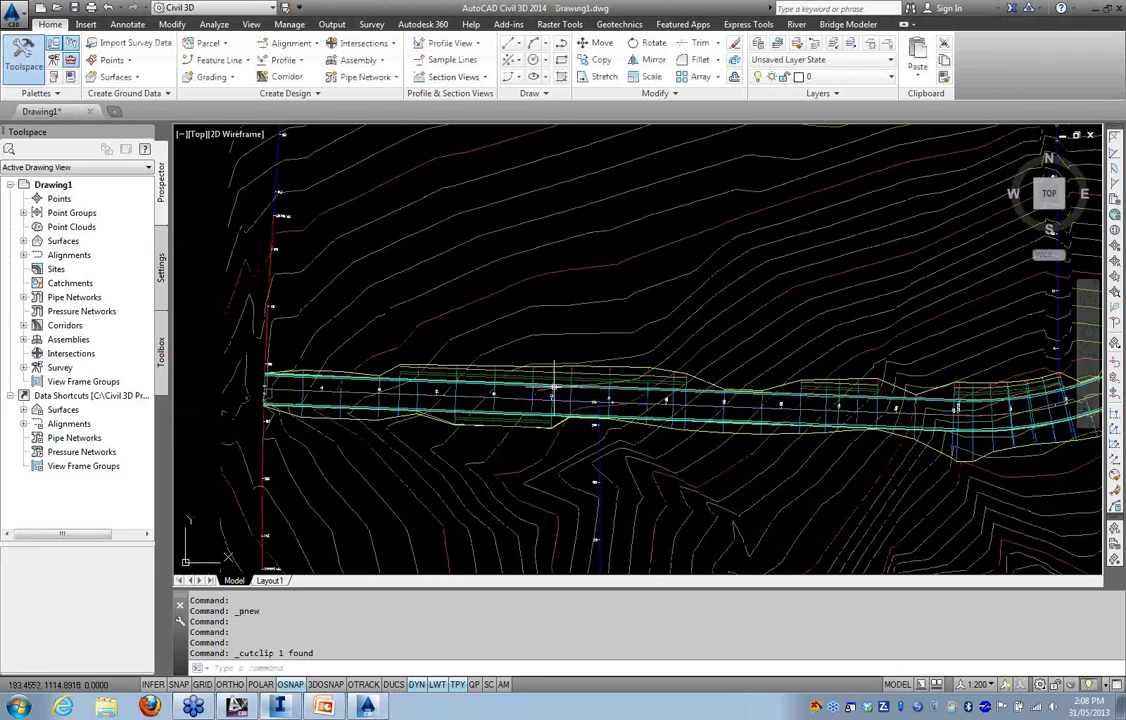
{"action": "mouse_move", "coordinate": [506, 389]}
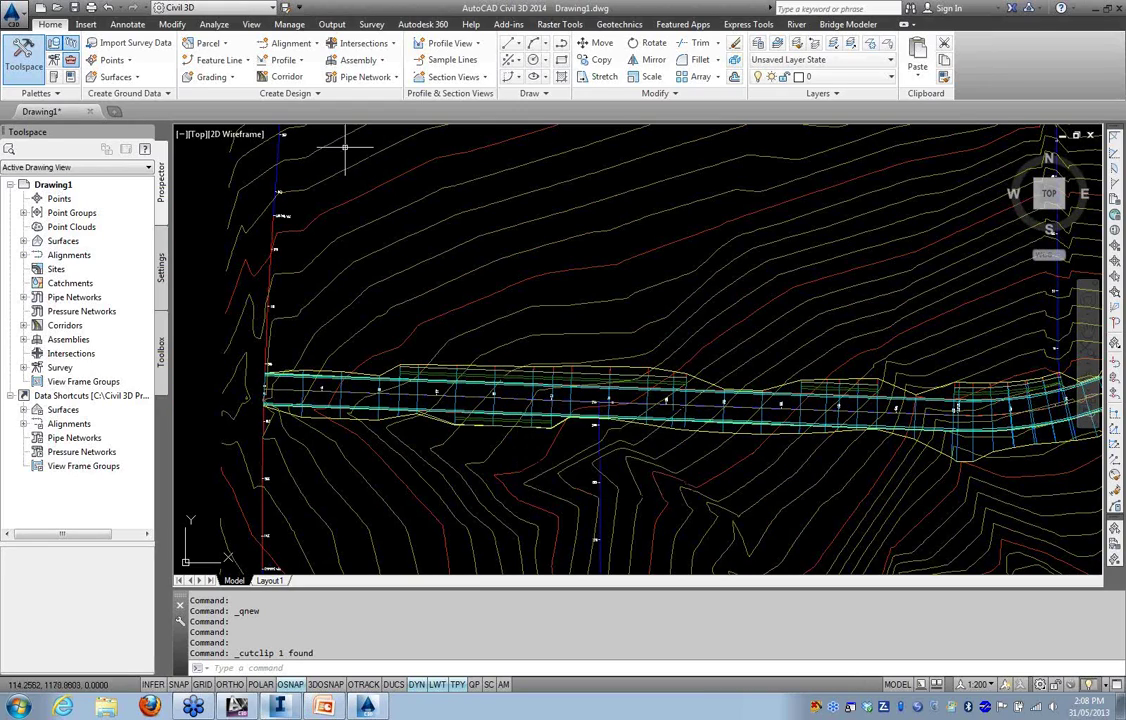
{"action": "type", "text": "xref"}
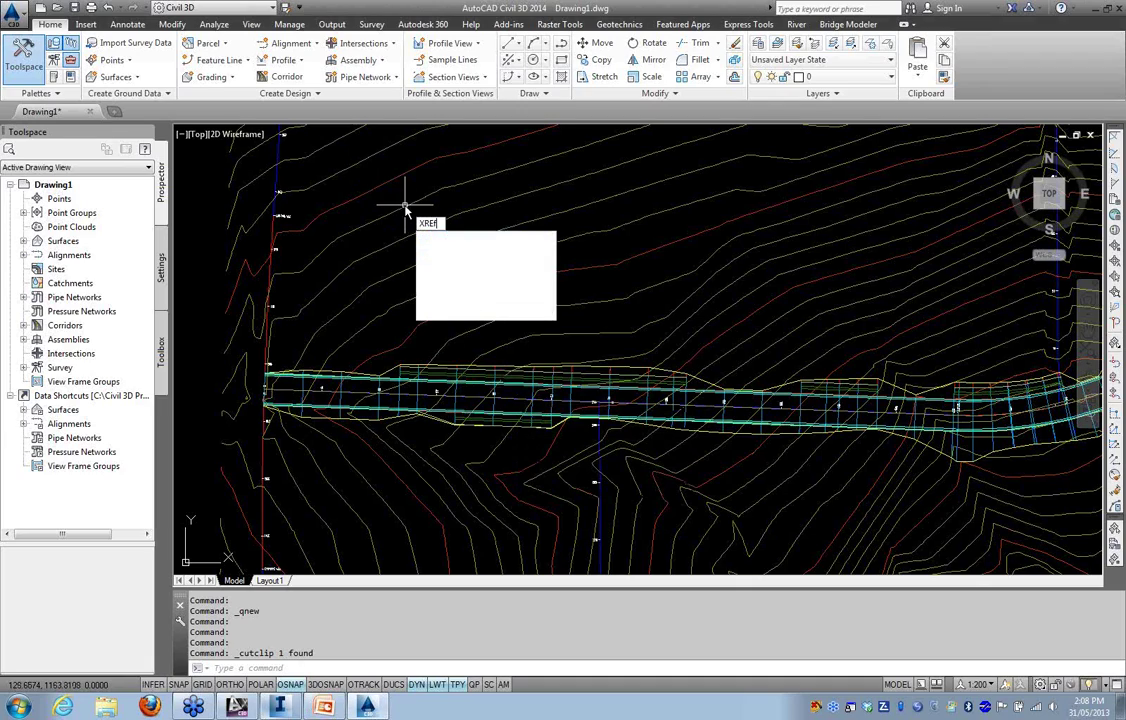
{"action": "key", "text": "Return"}
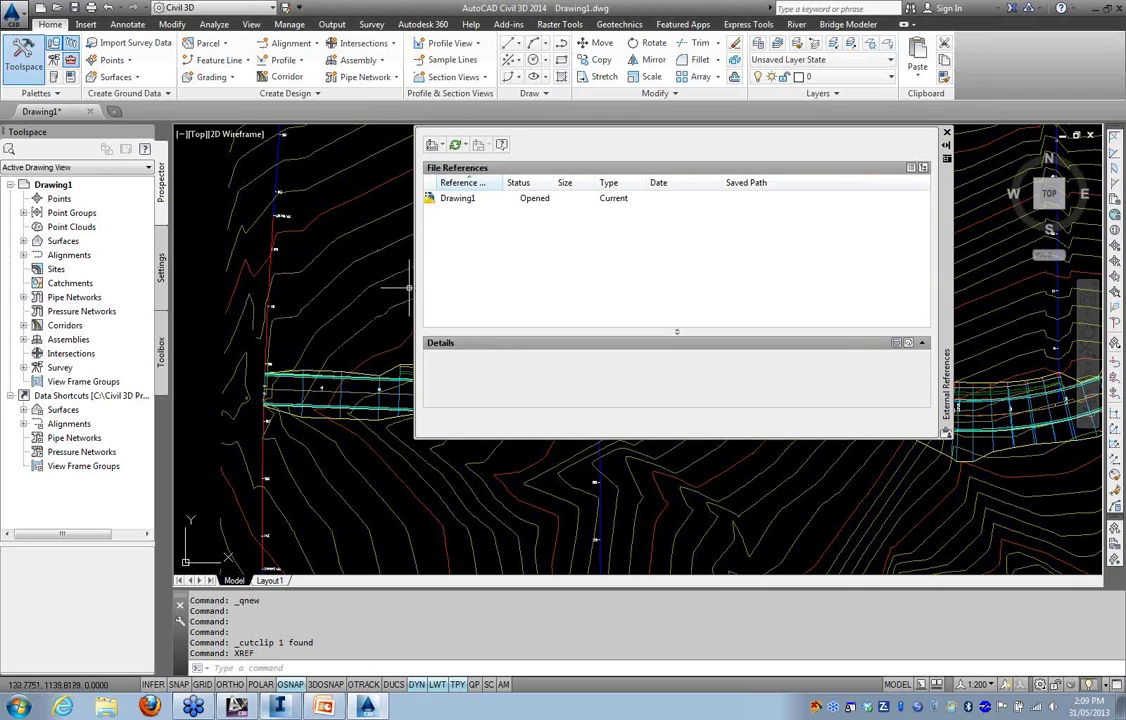
{"action": "left_click", "coordinate": [432, 145]}
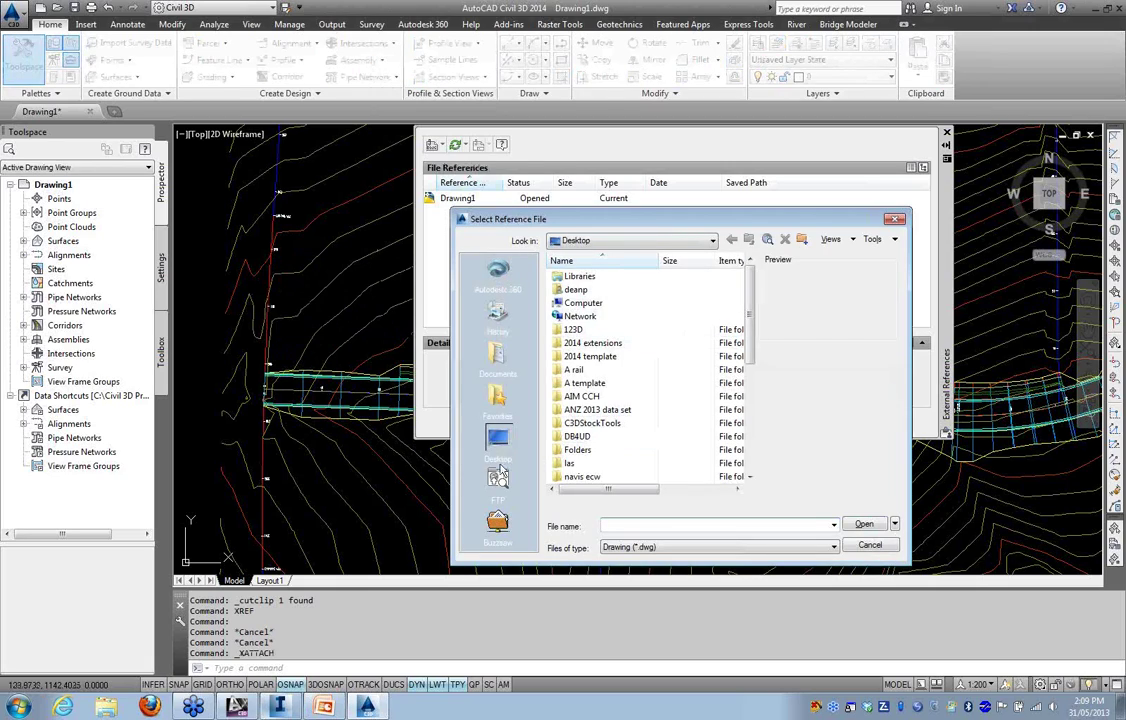
{"action": "scroll", "coordinate": [755, 312], "scroll_direction": "down", "scroll_amount": 6}
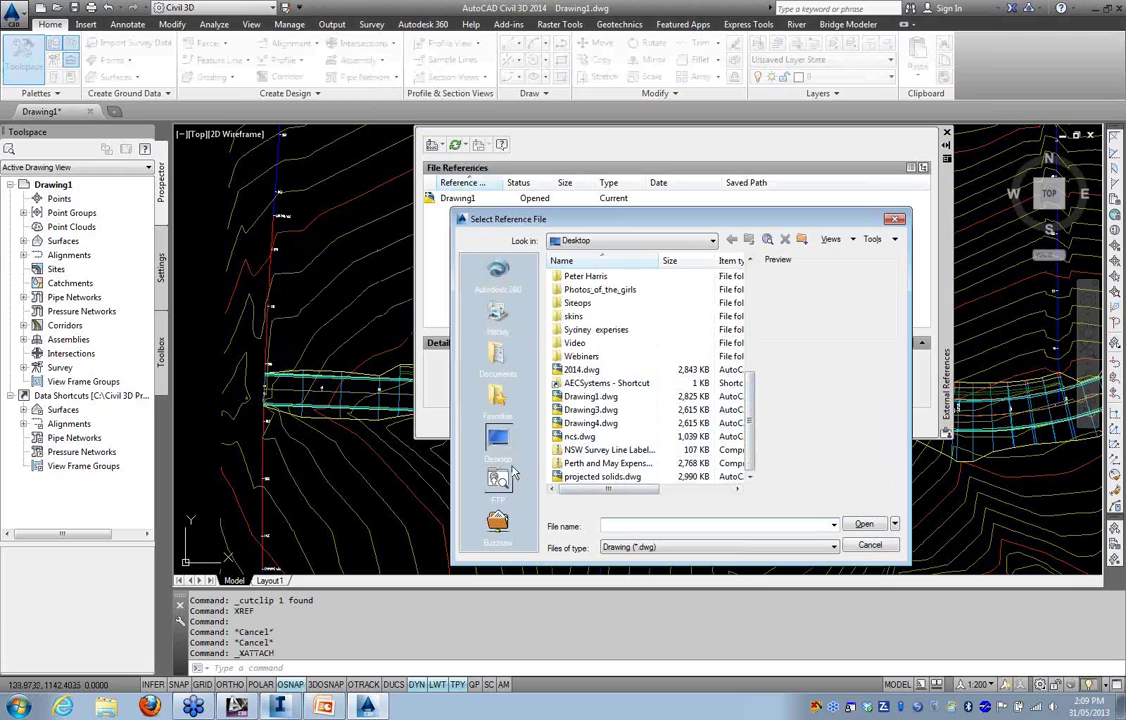
{"action": "left_click", "coordinate": [496, 356]}
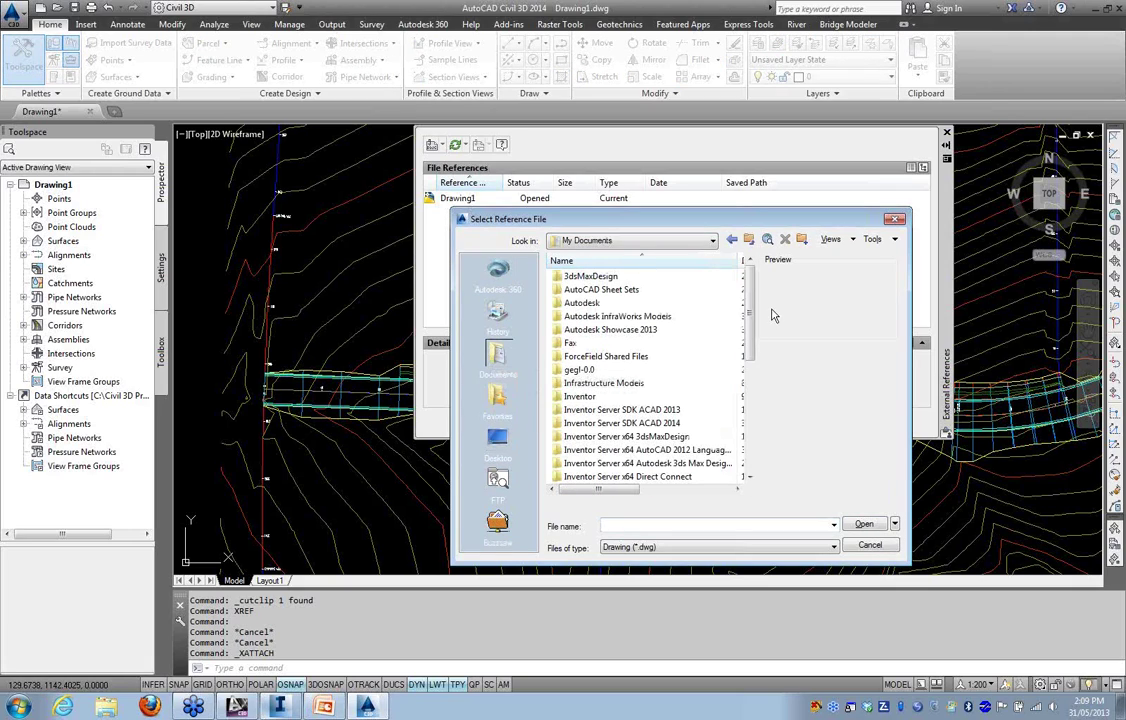
{"action": "scroll", "coordinate": [755, 300], "scroll_direction": "down", "scroll_amount": 5}
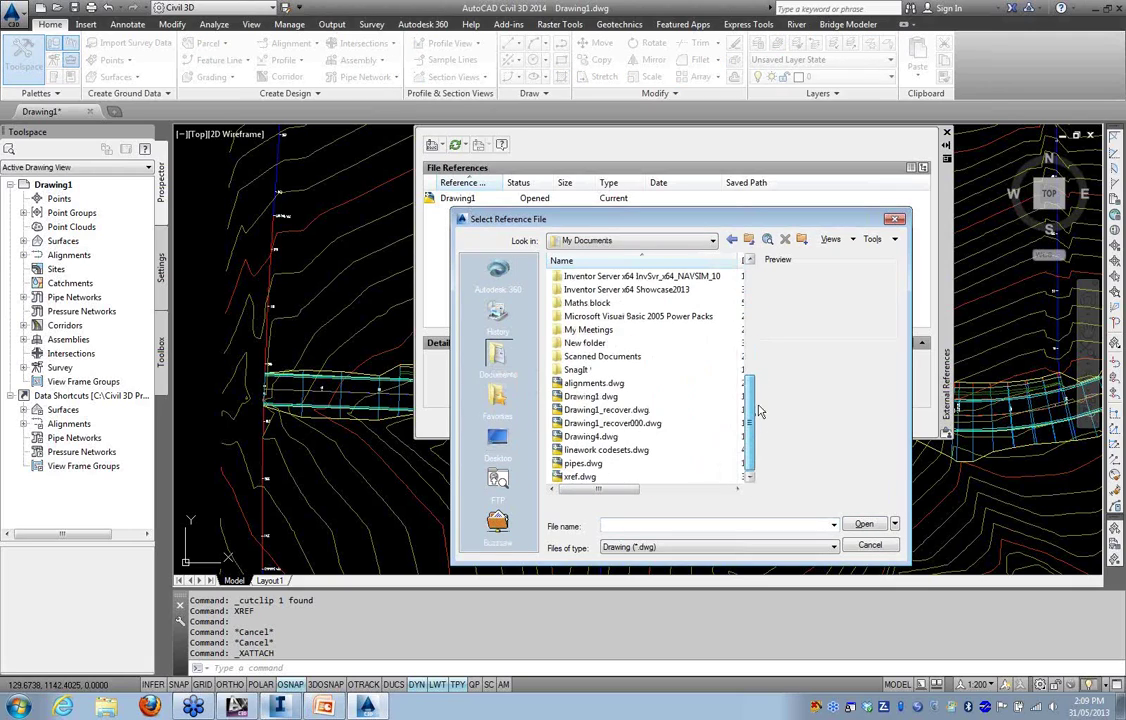
{"action": "left_click", "coordinate": [580, 476]}
{"action": "left_click", "coordinate": [862, 525]}
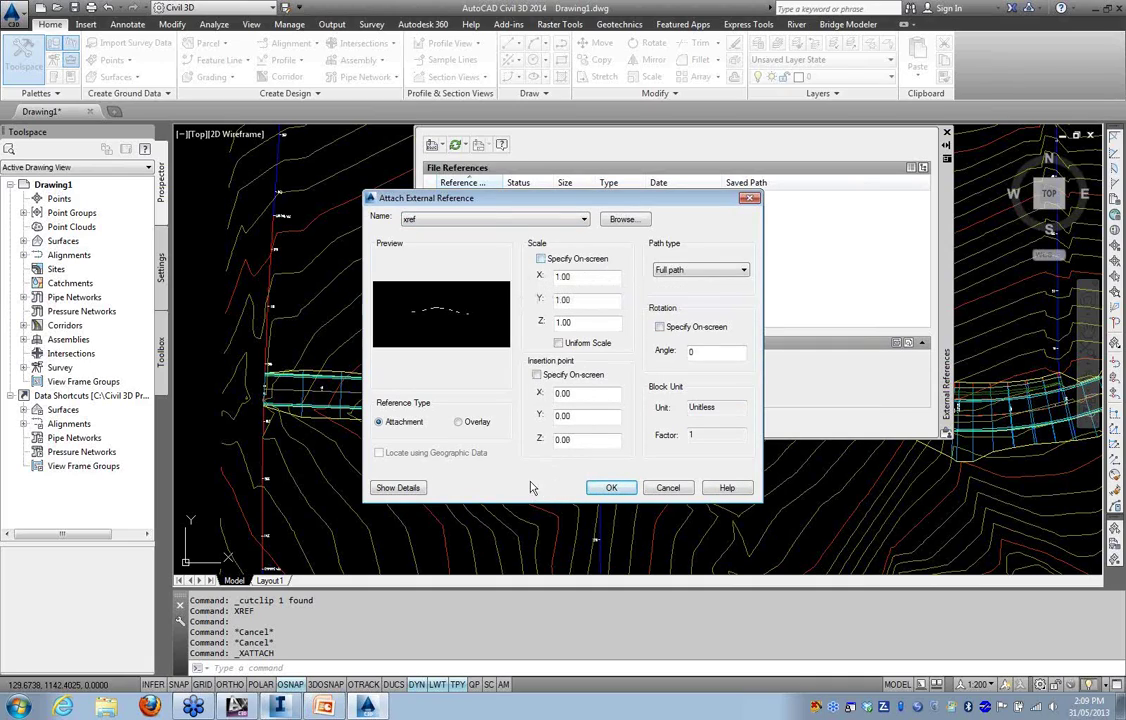
{"action": "left_click", "coordinate": [611, 489]}
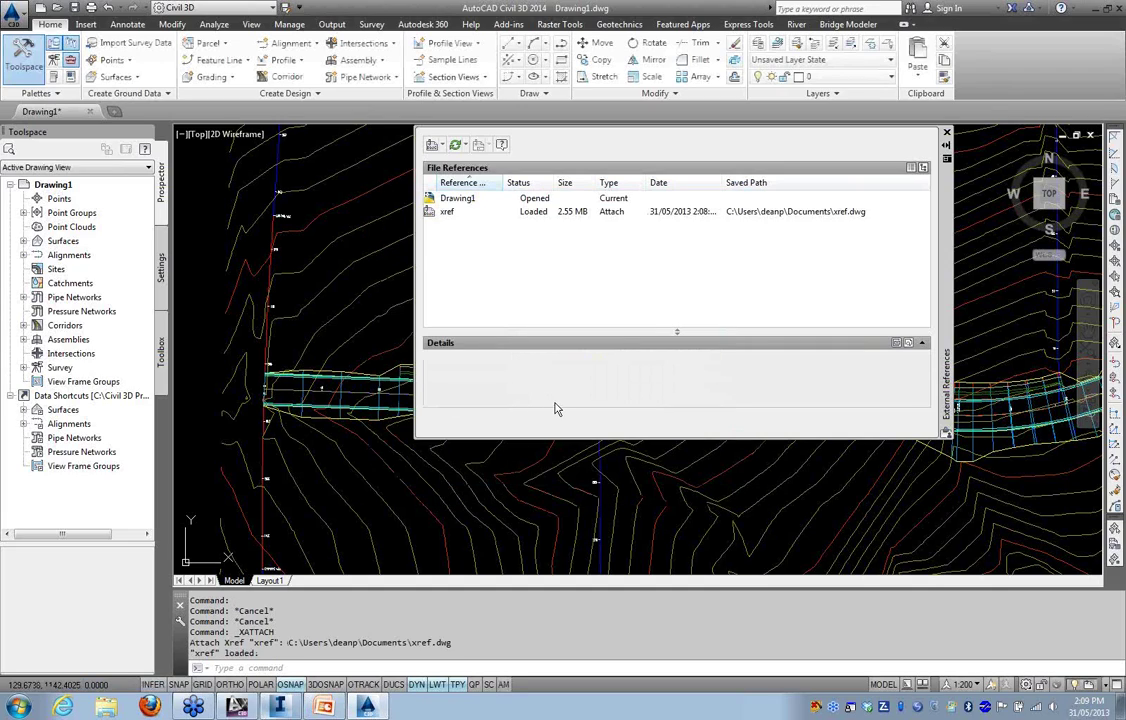
{"action": "left_click", "coordinate": [948, 134]}
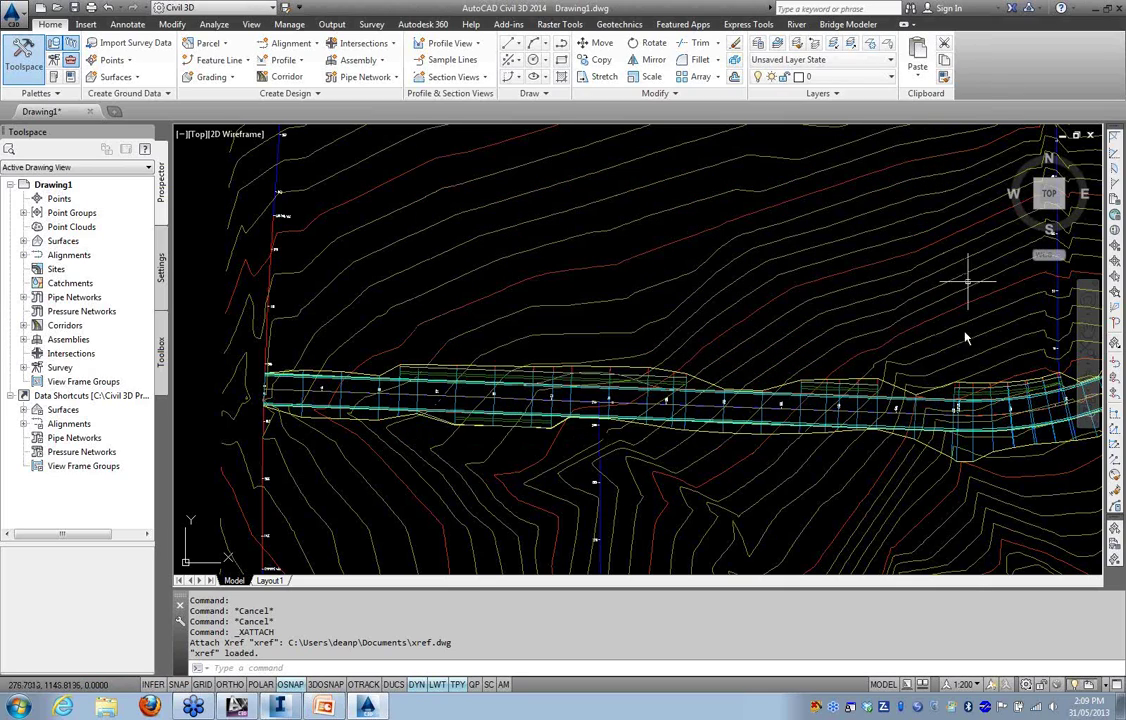
Inspect the attached curve along the road's northern edge by selecting it, and clear the selection
{"action": "scroll", "coordinate": [480, 365], "scroll_direction": "up", "scroll_amount": 5}
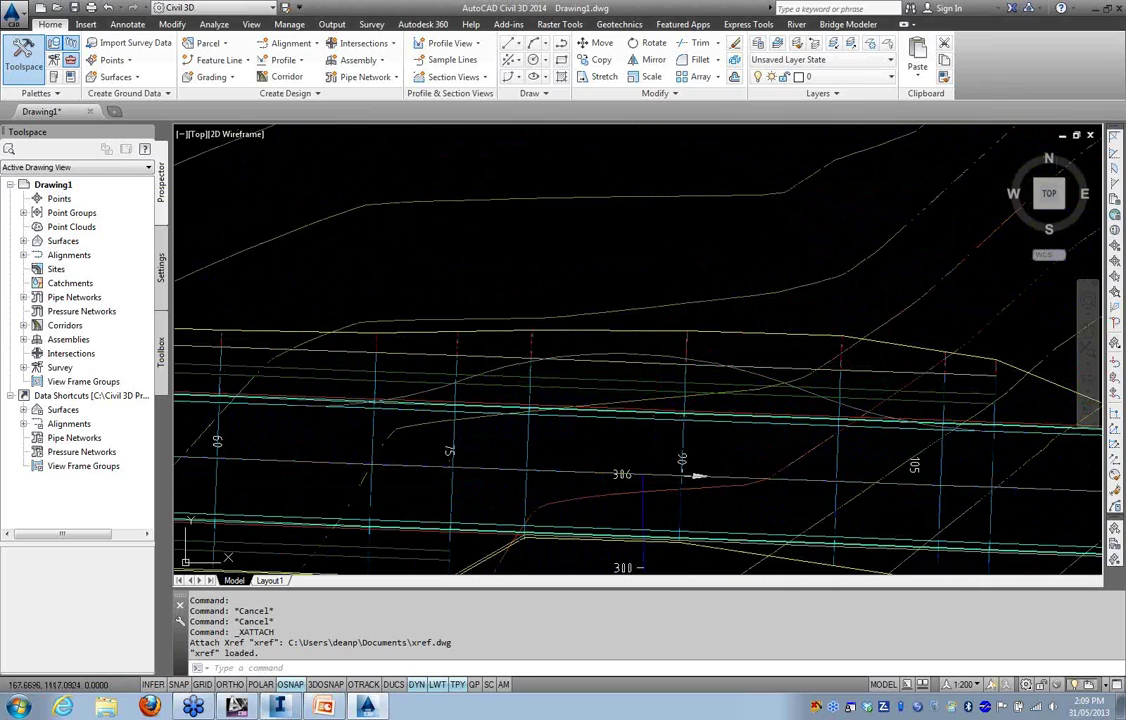
{"action": "left_click", "coordinate": [597, 353]}
{"action": "middle_click_drag", "start_coordinate": [641, 377], "coordinate": [477, 385]}
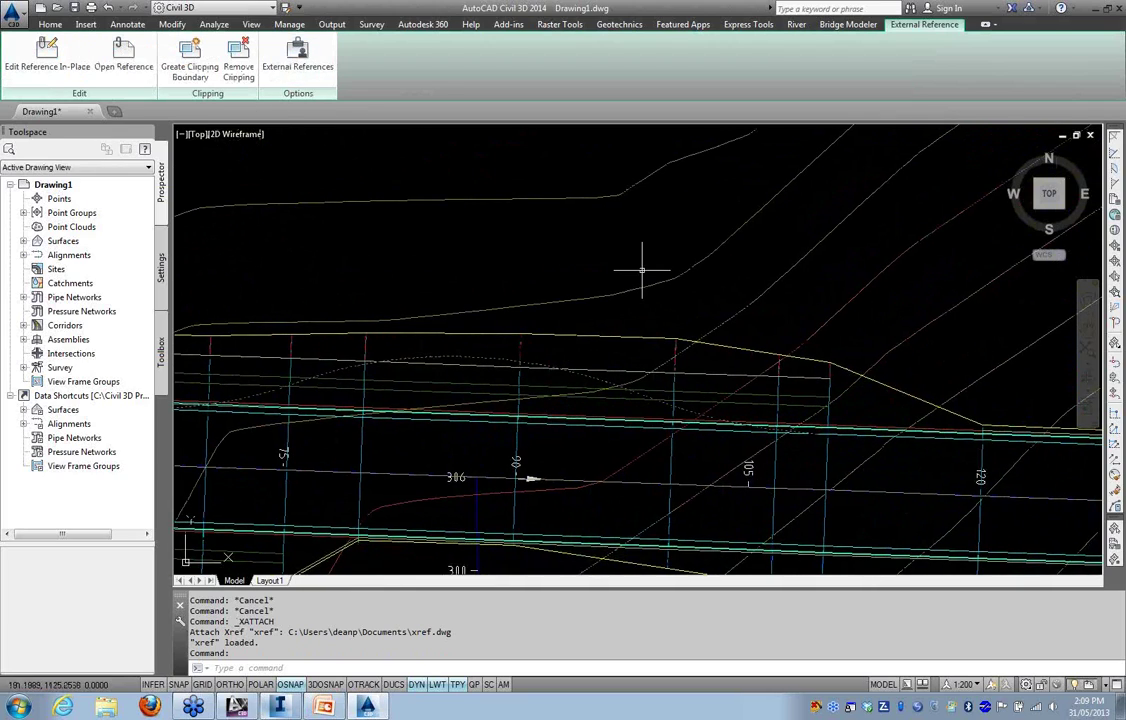
{"action": "key", "text": "Escape"}
{"action": "middle_click_drag", "start_coordinate": [432, 263], "coordinate": [621, 209]}
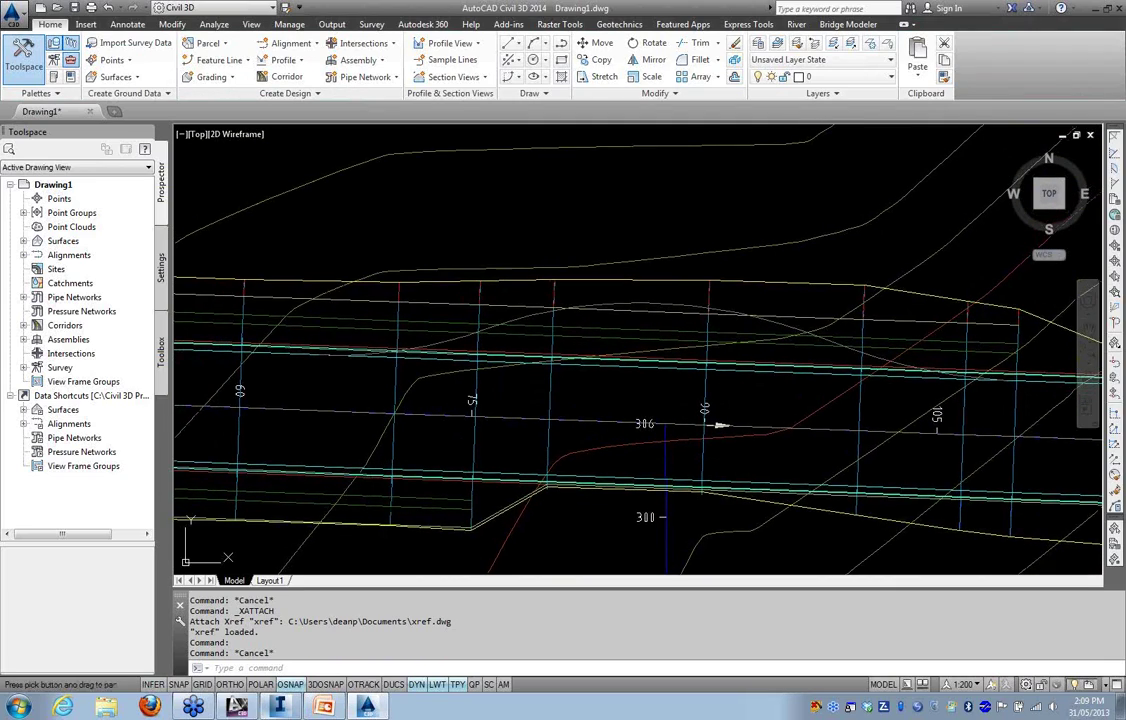
Edit the corridor region's targets so the left LaneSuperelevationAOR width alignment follows the curved polyline in the external reference
{"action": "left_click", "coordinate": [603, 360]}
{"action": "left_click", "coordinate": [240, 70]}
{"action": "left_click", "coordinate": [718, 425]}
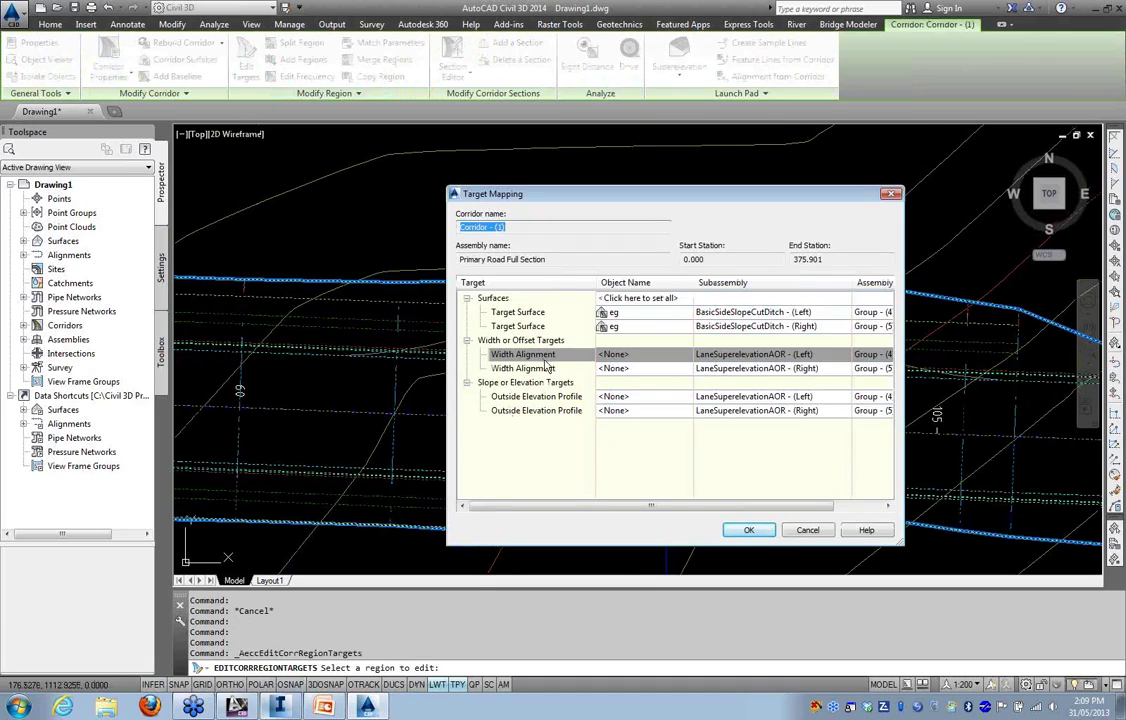
{"action": "left_click", "coordinate": [614, 355]}
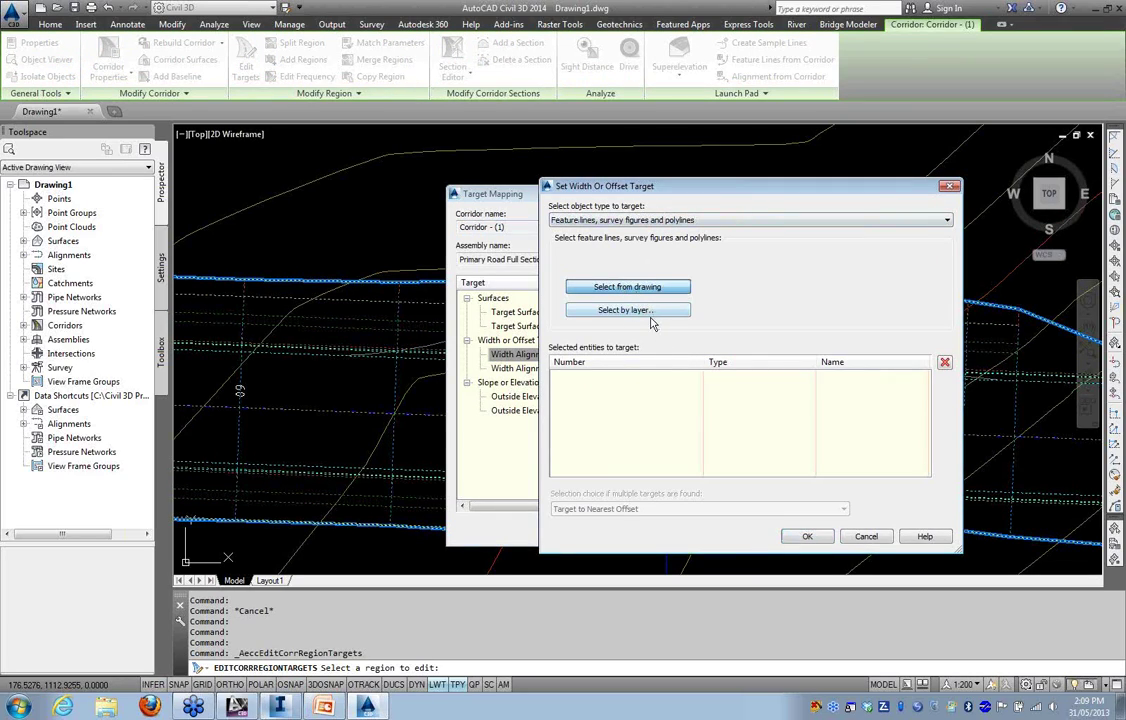
{"action": "left_click", "coordinate": [630, 312]}
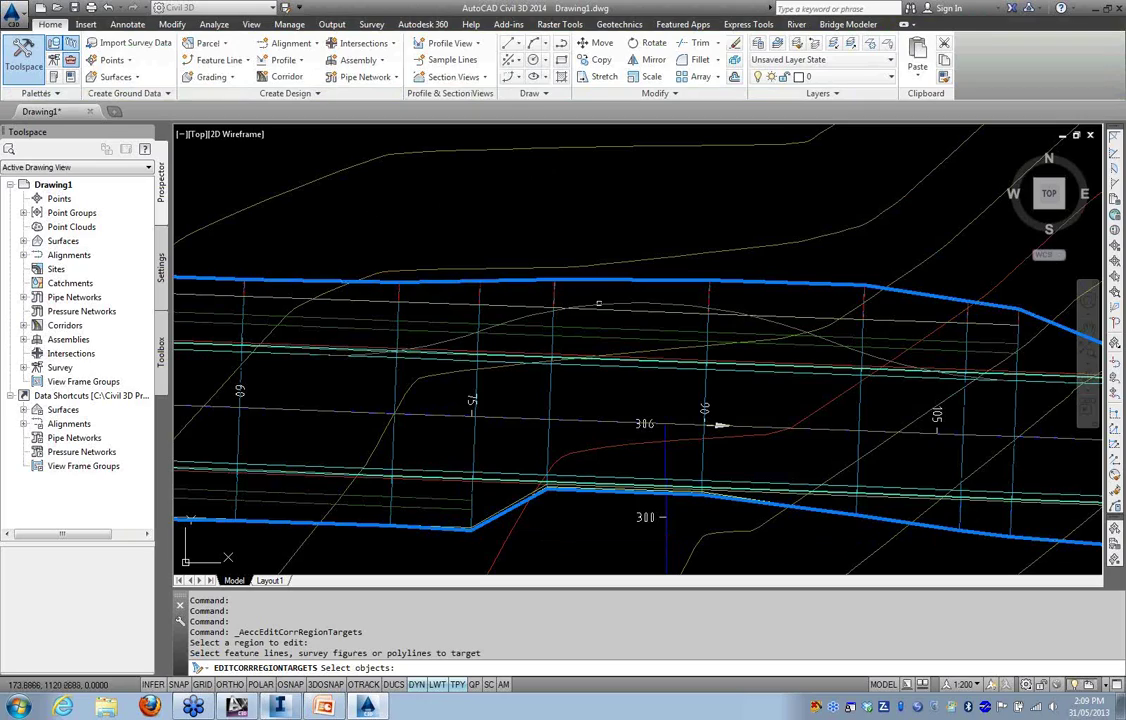
{"action": "left_click", "coordinate": [614, 303]}
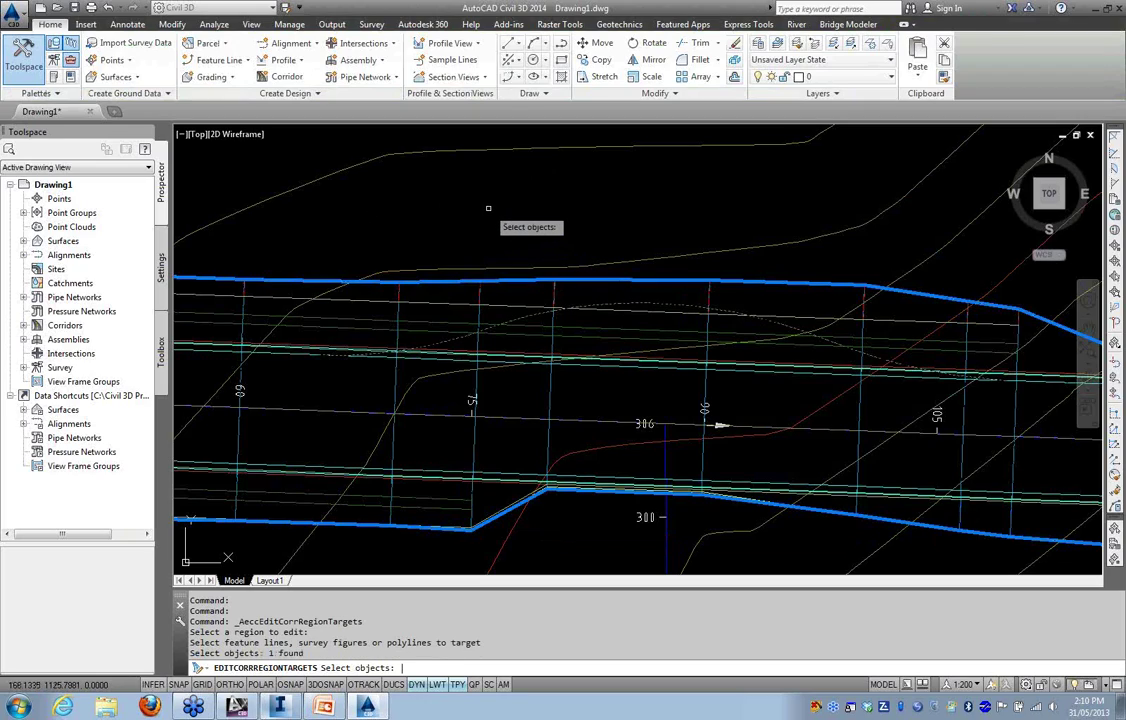
{"action": "key", "text": "Return"}
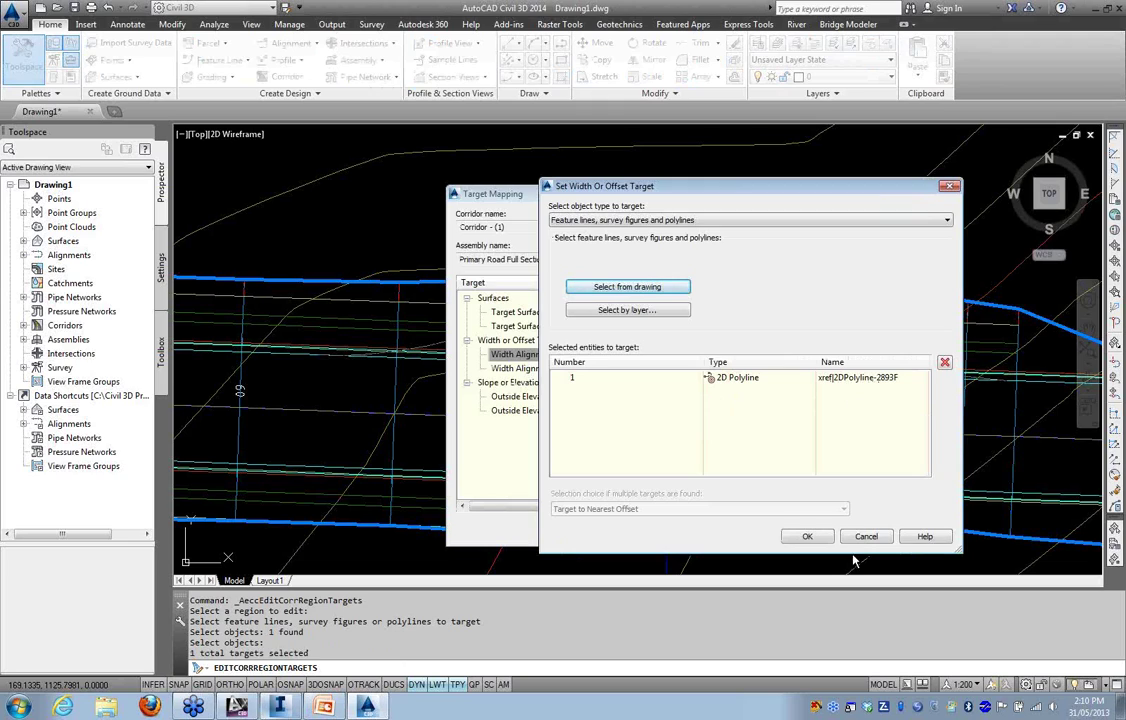
{"action": "left_click", "coordinate": [806, 537]}
{"action": "left_click", "coordinate": [749, 530]}
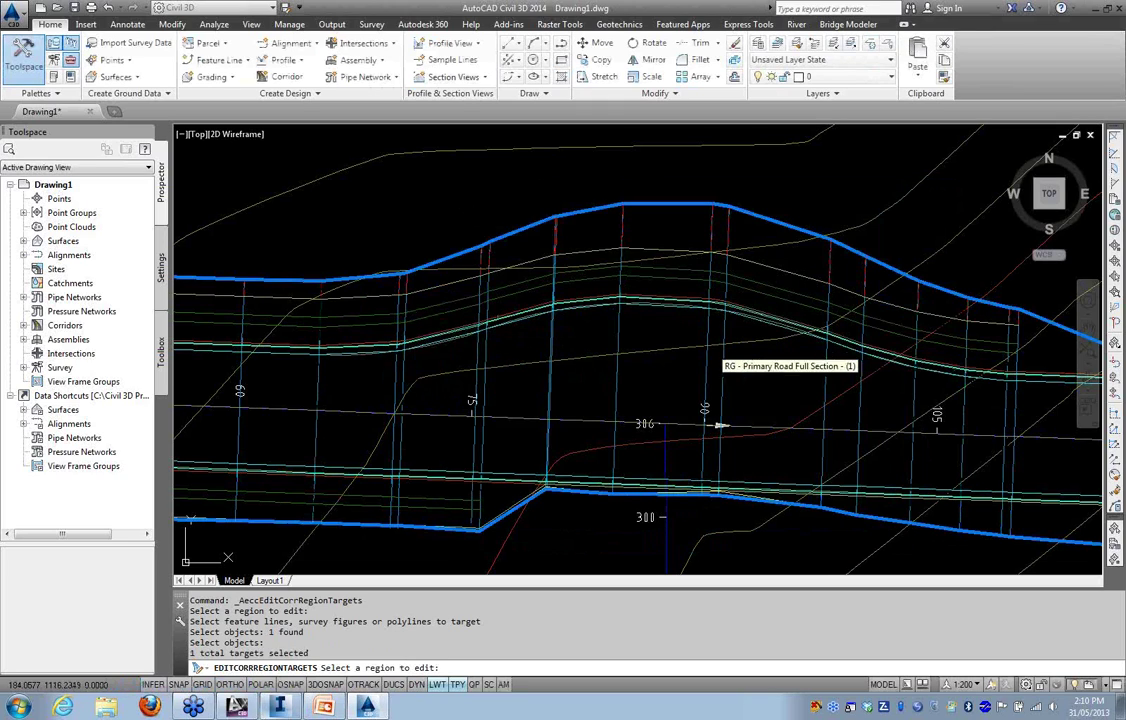
{"action": "scroll", "coordinate": [716, 367], "scroll_direction": "down", "scroll_amount": 3}
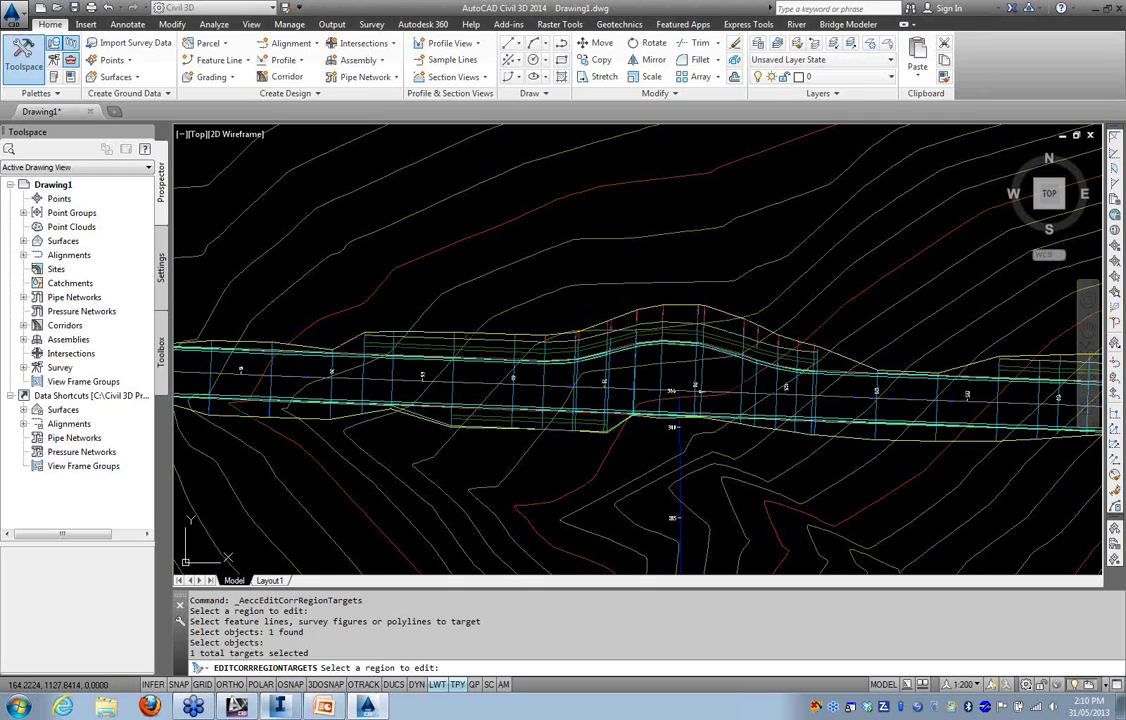
{"action": "key", "text": "Escape"}
Deselect the corridor and run the Extract Corridor Solids utility from the toolbox's Miscellaneous Utilities
{"action": "middle_click_drag", "start_coordinate": [586, 291], "coordinate": [447, 271]}
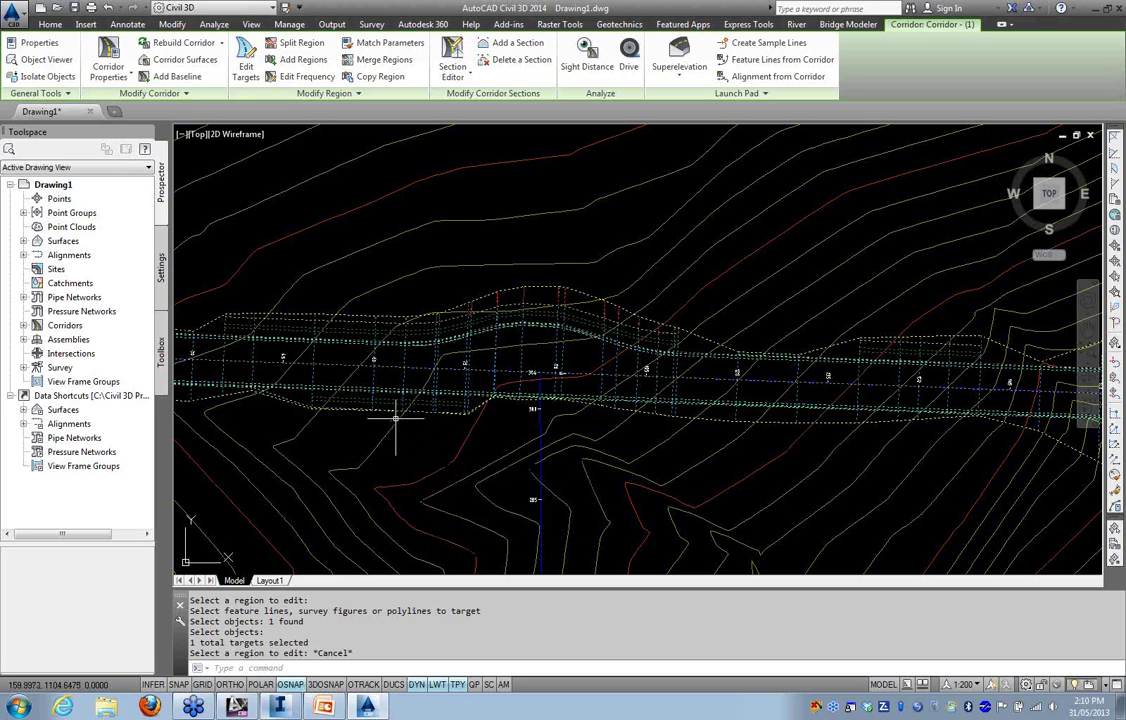
{"action": "scroll", "coordinate": [414, 420], "scroll_direction": "down", "scroll_amount": 3}
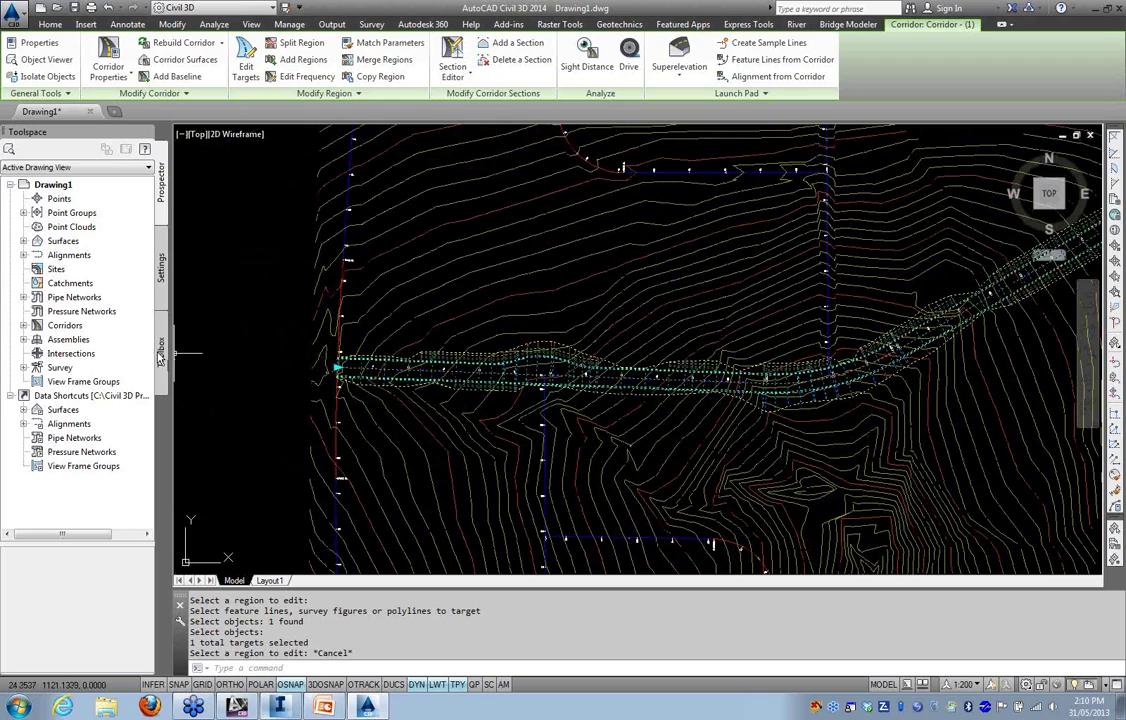
{"action": "key", "text": "Escape"}
{"action": "key", "text": "Escape"}
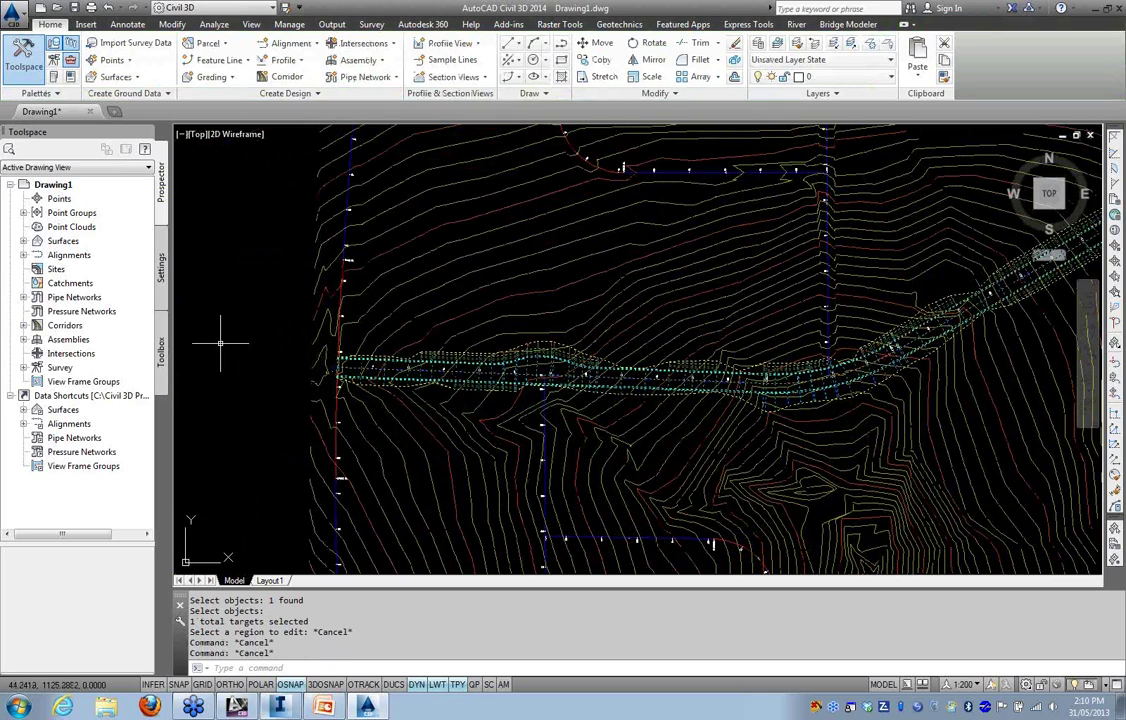
{"action": "left_click", "coordinate": [160, 350]}
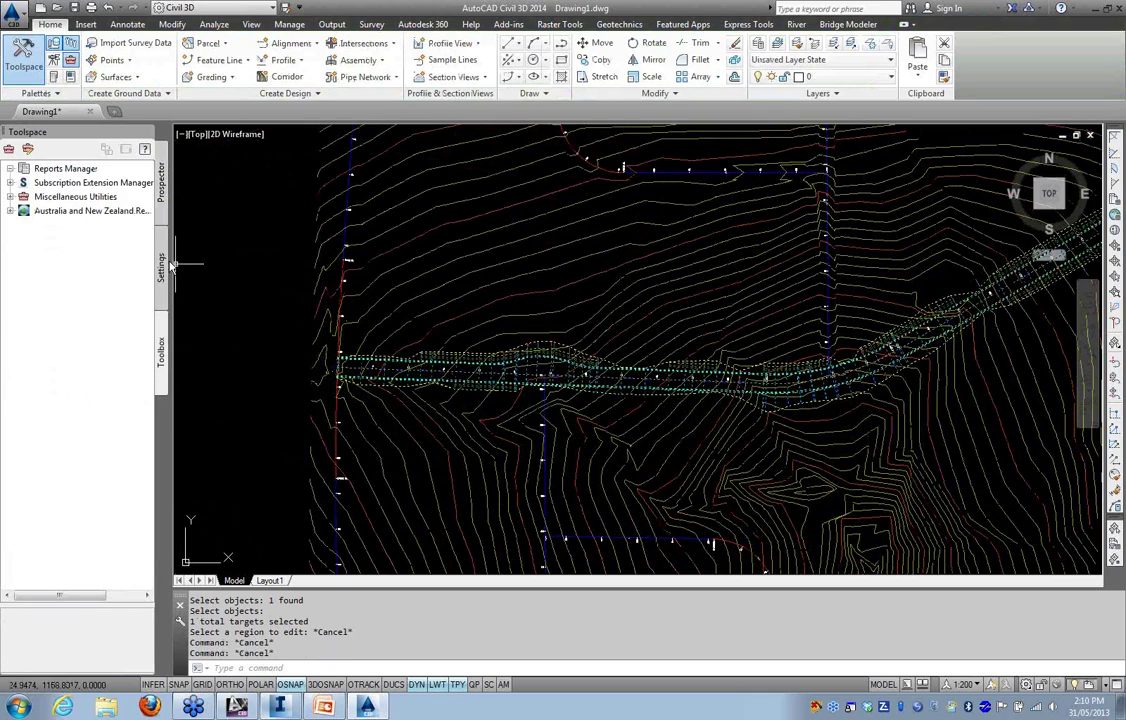
{"action": "left_click", "coordinate": [10, 183]}
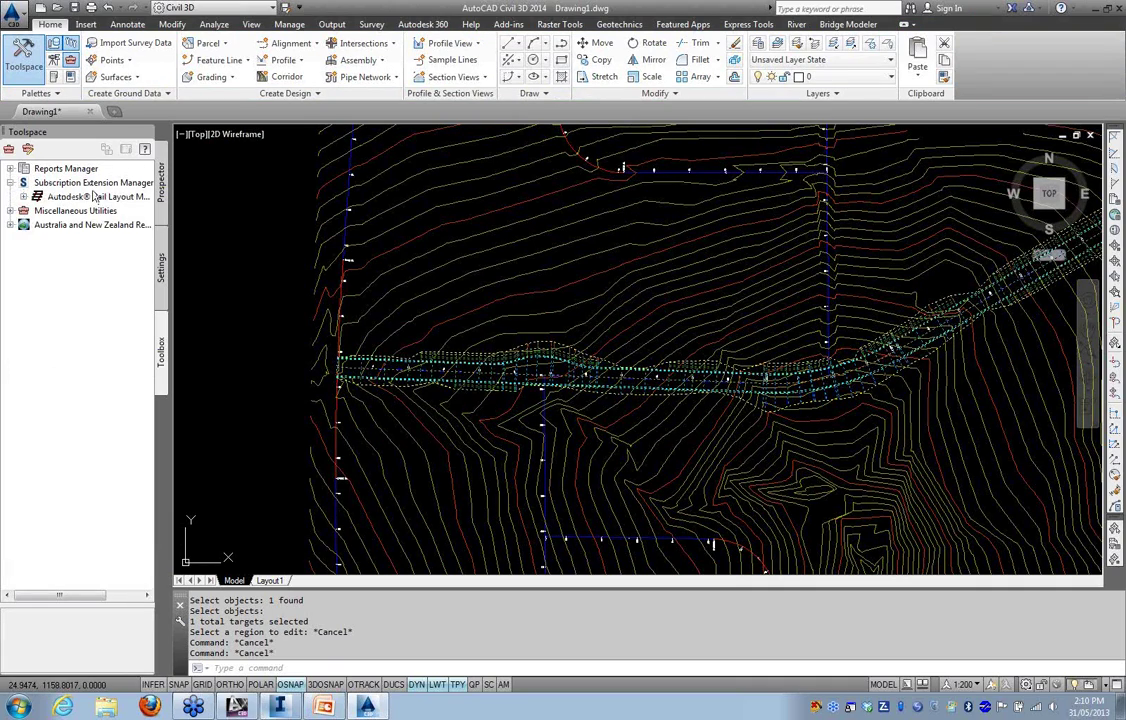
{"action": "left_click", "coordinate": [10, 211]}
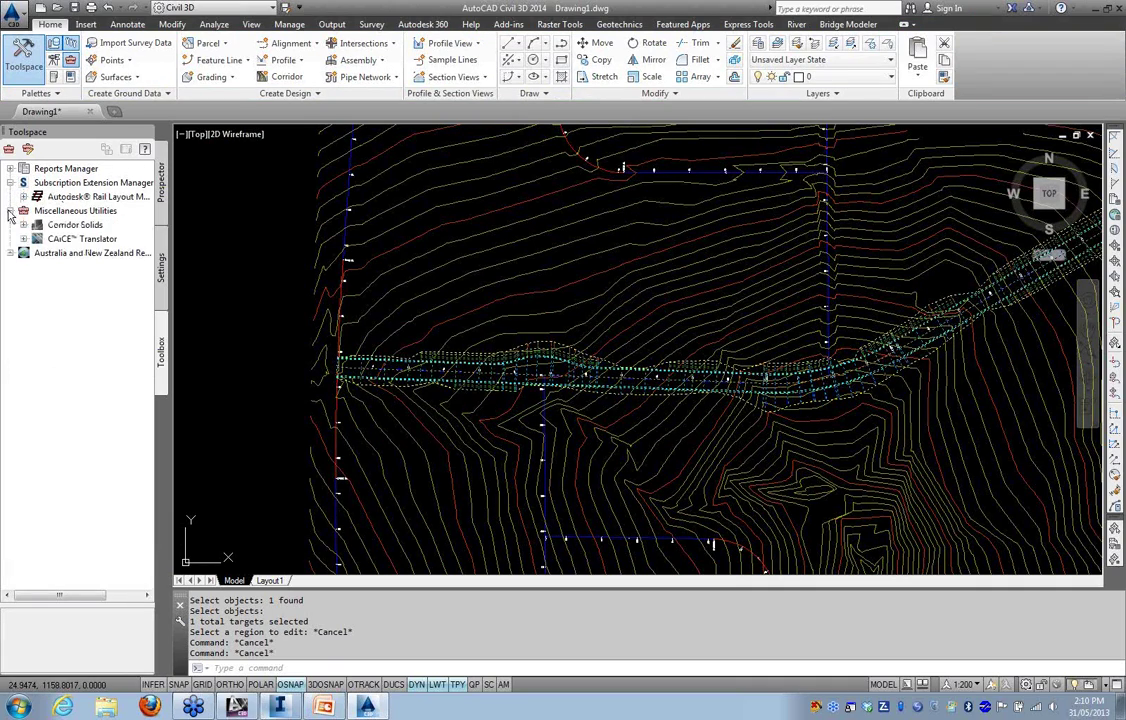
{"action": "left_click", "coordinate": [23, 225]}
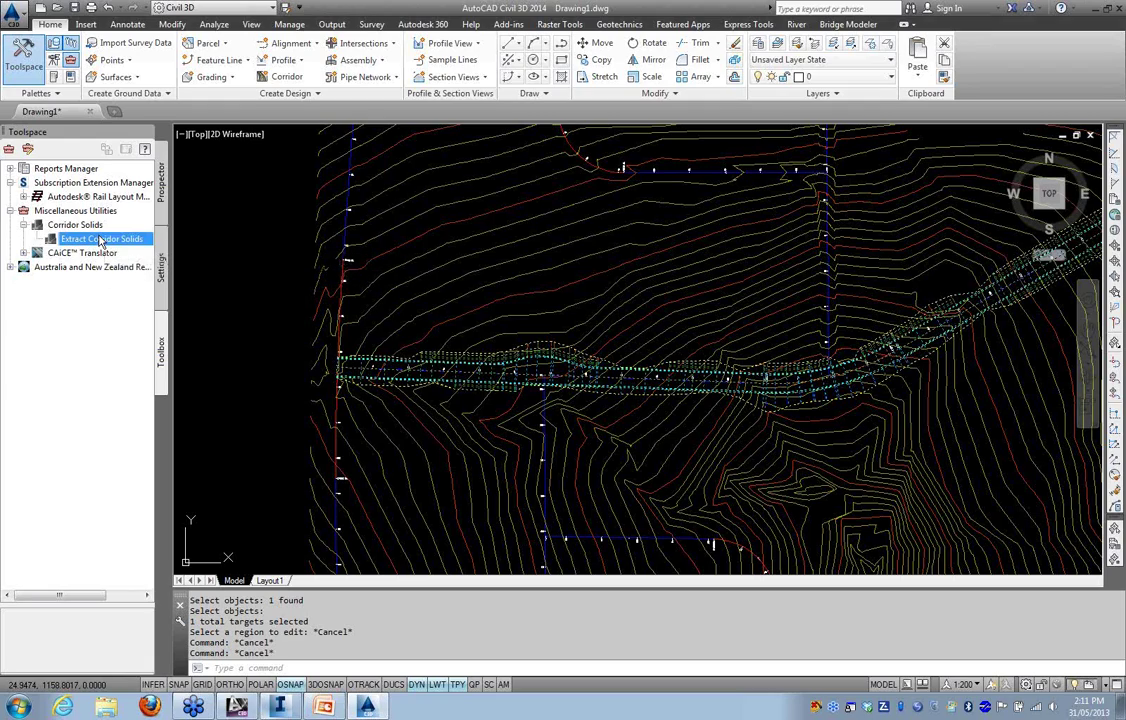
{"action": "right_click", "coordinate": [116, 242]}
{"action": "left_click", "coordinate": [145, 244]}
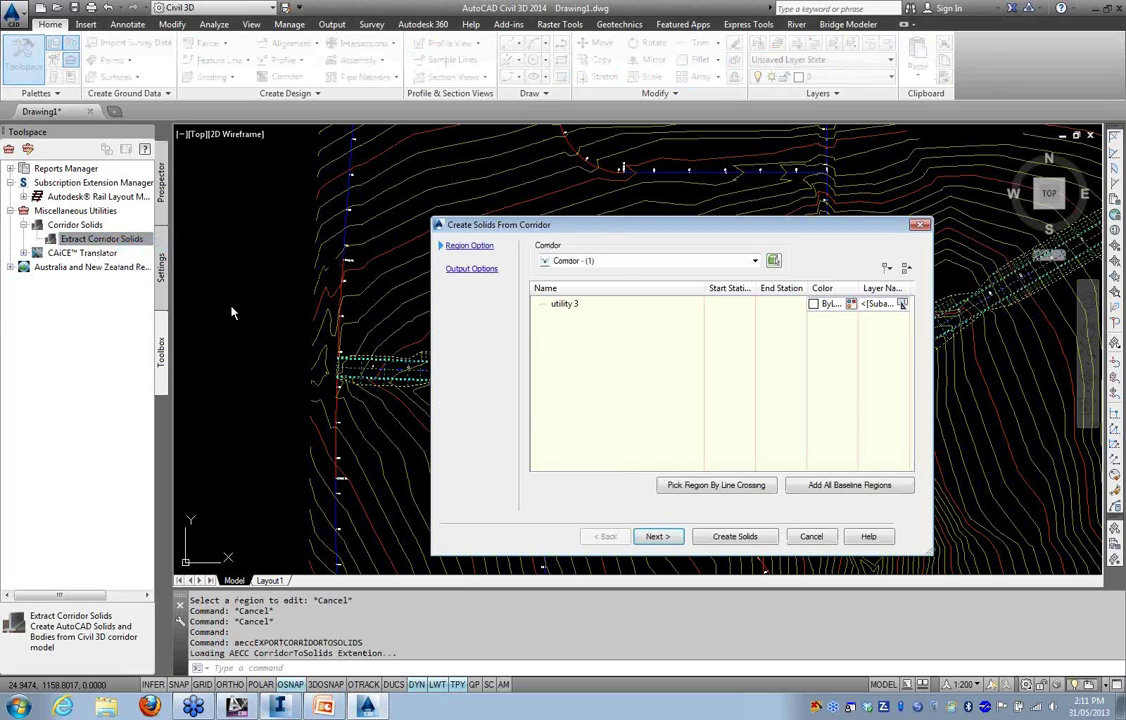
Add all baseline regions of Corridor - (1) to the solids extraction and enlarge the dialog to show more shapes
{"action": "left_click_drag", "start_coordinate": [632, 226], "coordinate": [451, 192]}
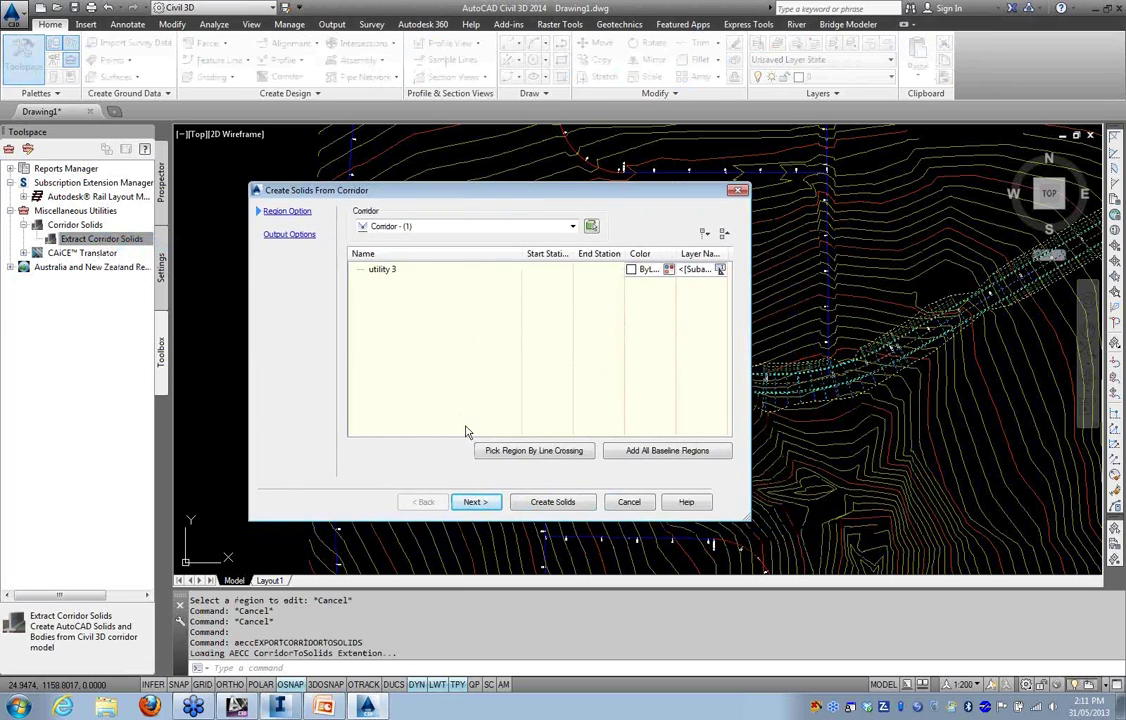
{"action": "left_click", "coordinate": [665, 453]}
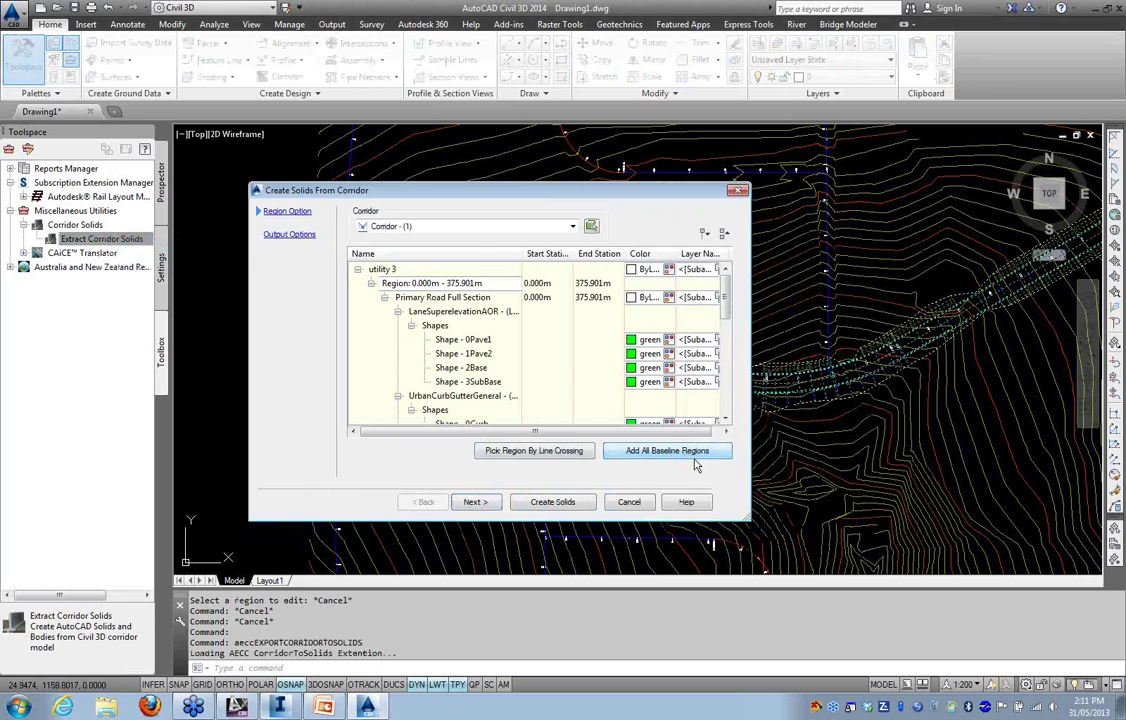
{"action": "left_click_drag", "start_coordinate": [745, 519], "coordinate": [855, 583]}
{"action": "left_click_drag", "start_coordinate": [827, 319], "coordinate": [827, 336]}
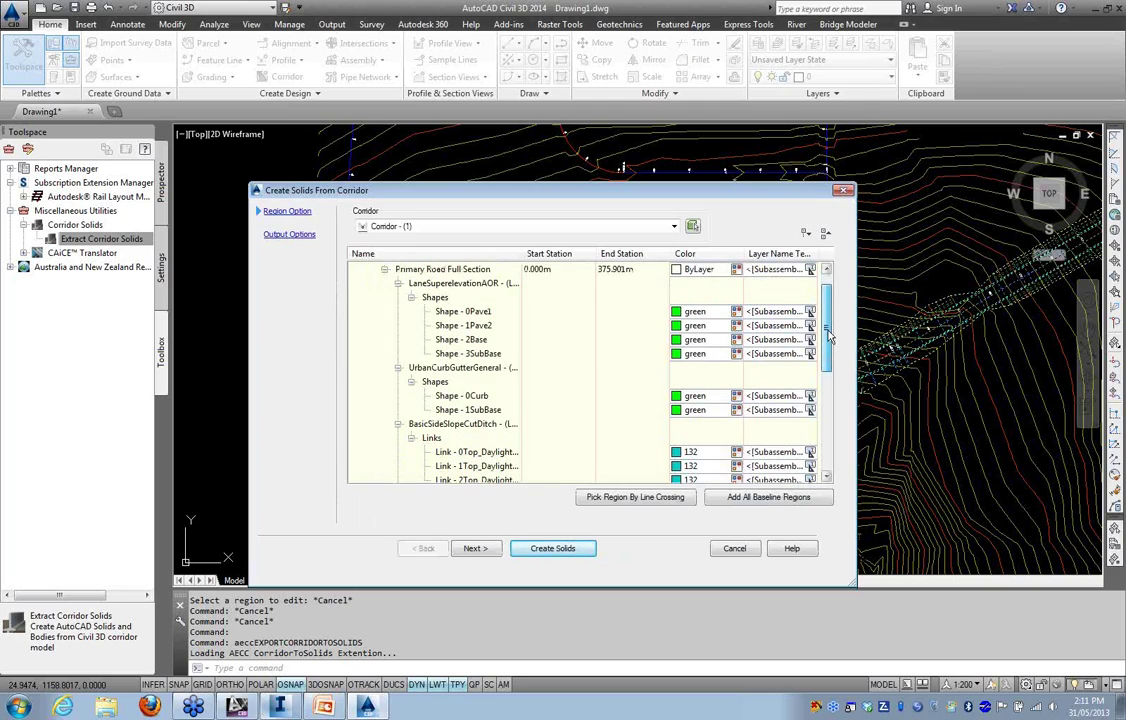
Set the colour of the LaneSuperelevationAOR Pave1 shape to 32
{"action": "left_click", "coordinate": [676, 312]}
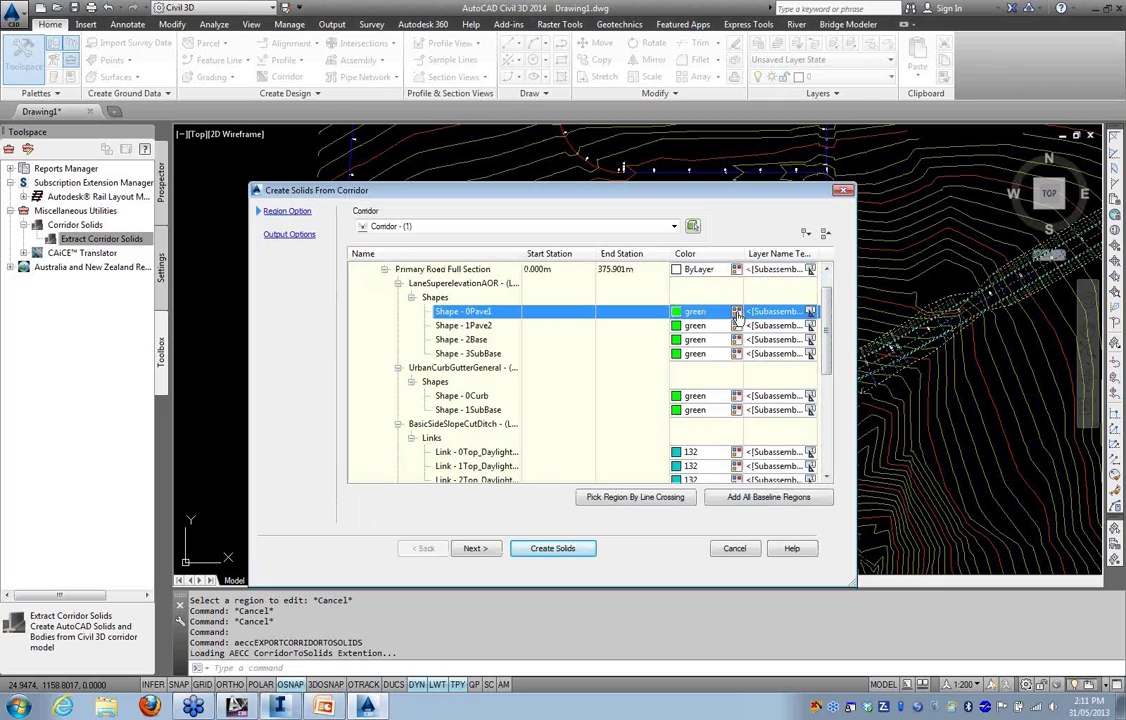
{"action": "left_click", "coordinate": [678, 312]}
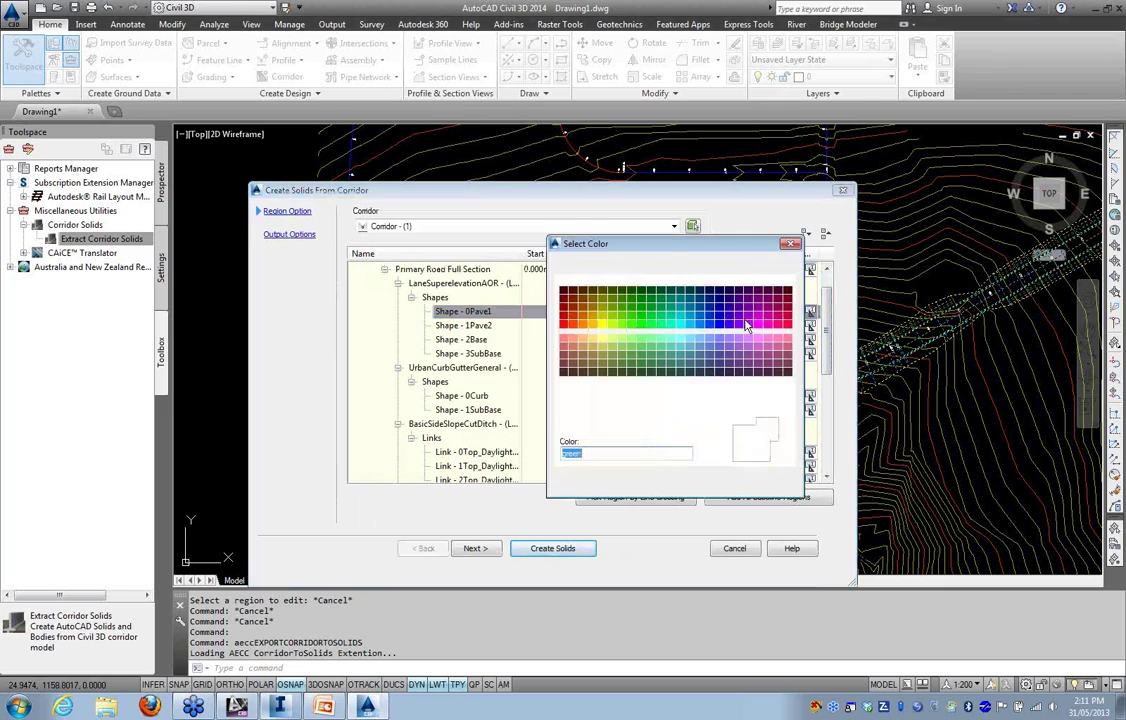
{"action": "left_click", "coordinate": [573, 320]}
{"action": "left_click", "coordinate": [658, 483]}
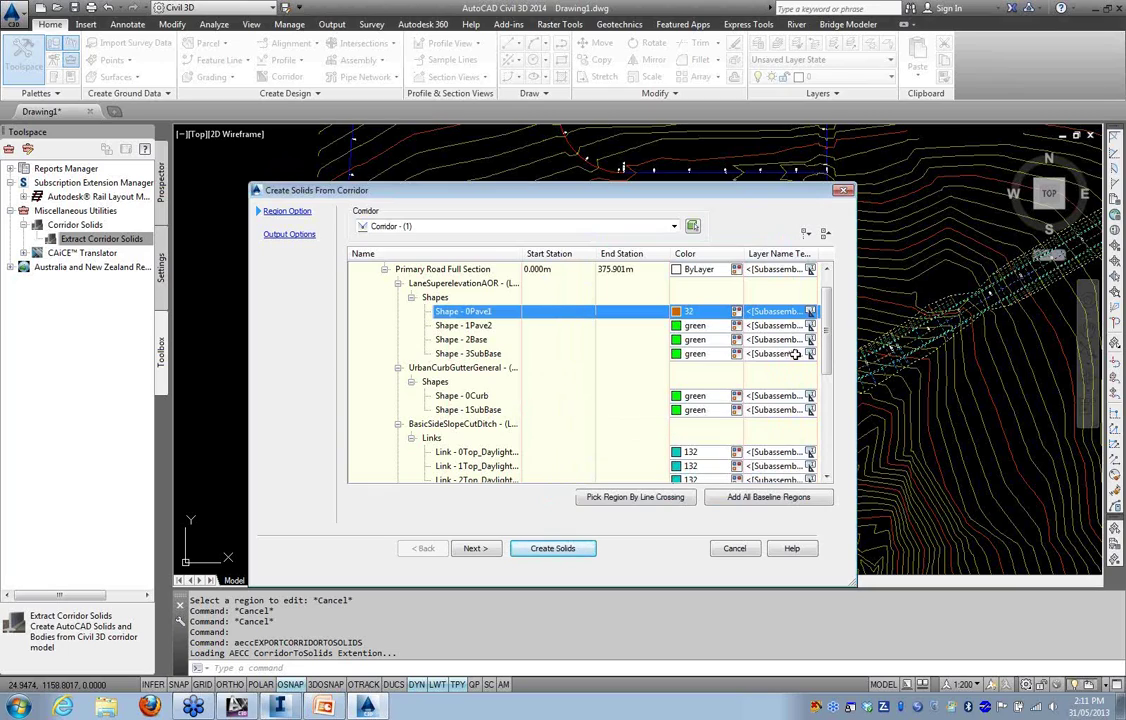
Remove the left BasicSideSlopeCutDitch subassembly from the solids extraction list
{"action": "left_click_drag", "start_coordinate": [828, 322], "coordinate": [828, 372]}
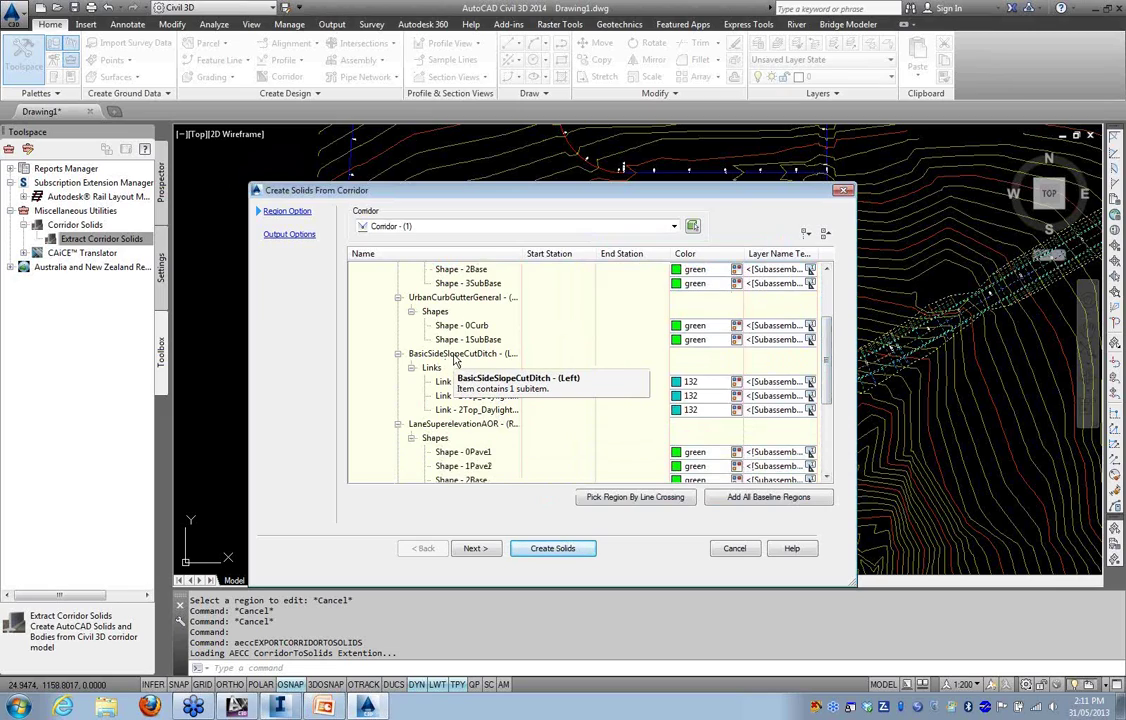
{"action": "right_click", "coordinate": [457, 356]}
{"action": "left_click", "coordinate": [480, 362]}
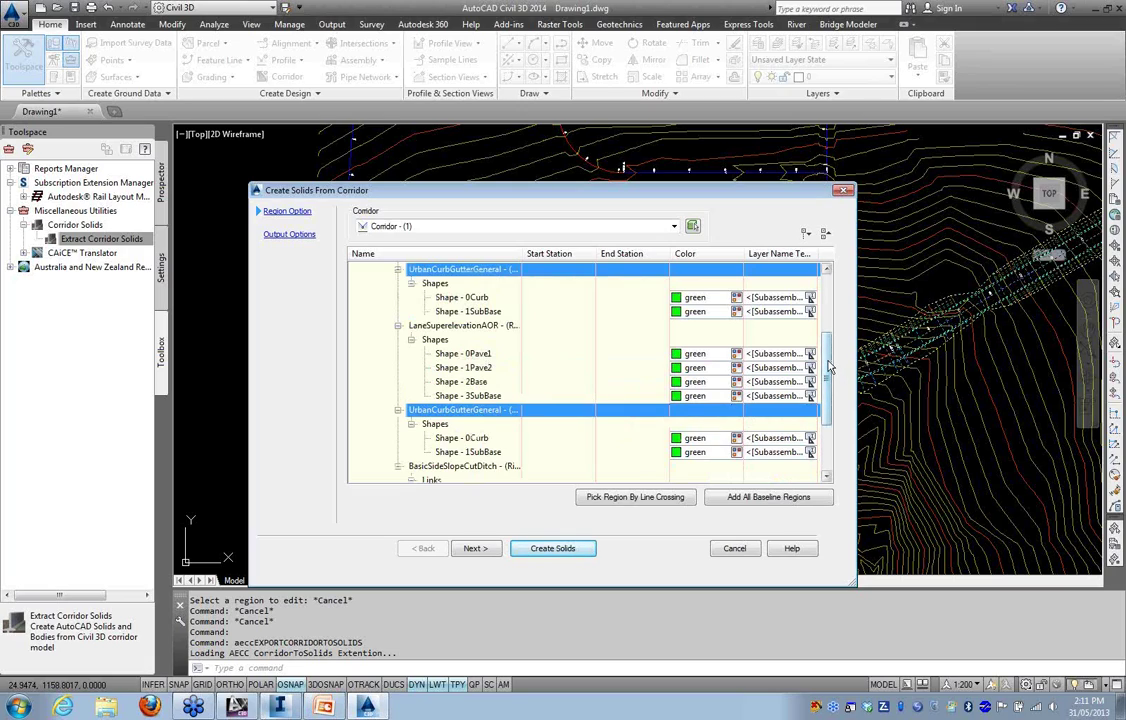
Set the colour of the right LaneSuperelevationAOR Pave1 shape to 32
{"action": "left_click_drag", "start_coordinate": [828, 366], "coordinate": [826, 350]}
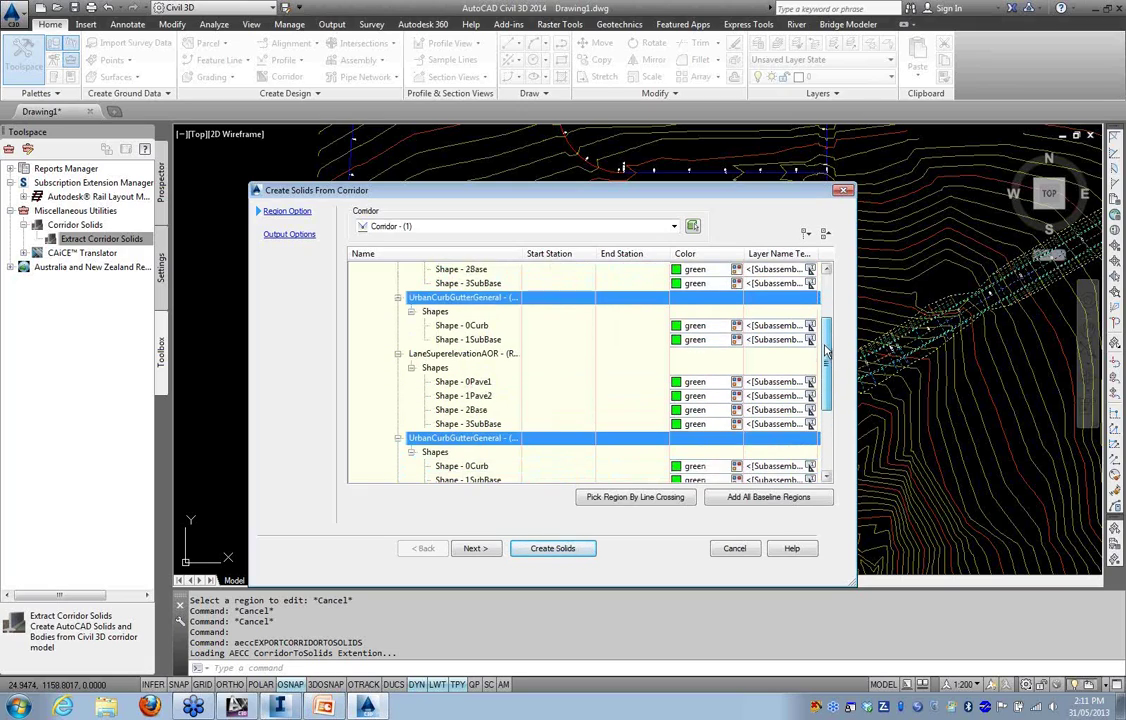
{"action": "left_click", "coordinate": [708, 382]}
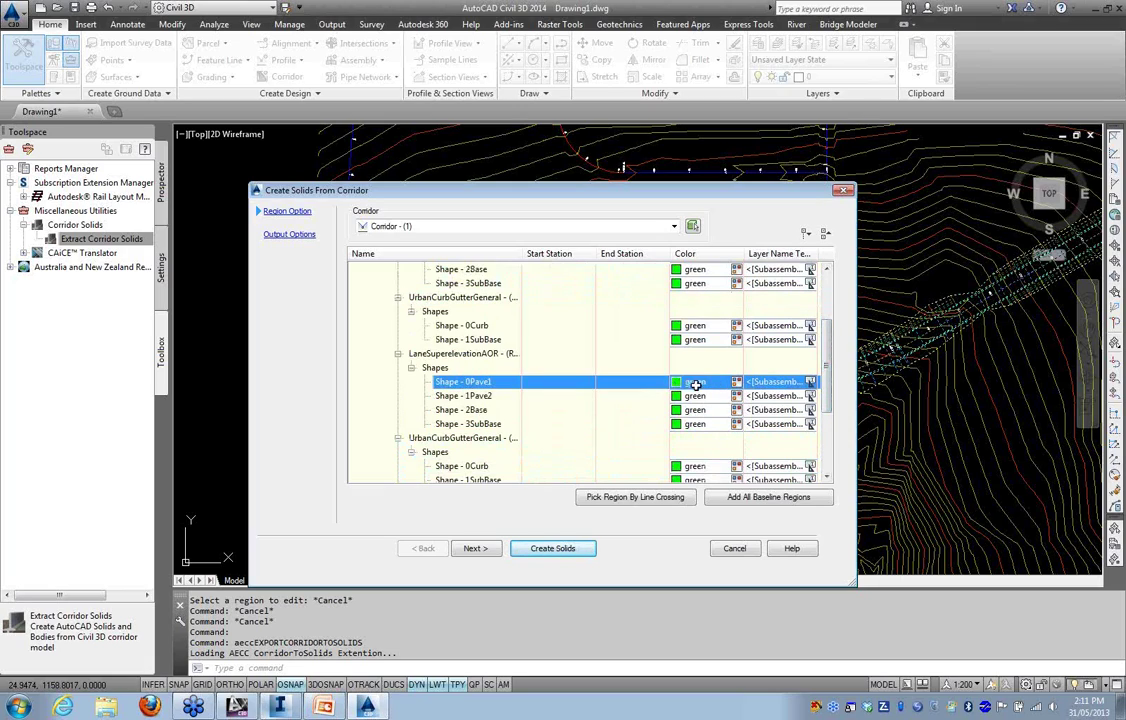
{"action": "left_click", "coordinate": [679, 382]}
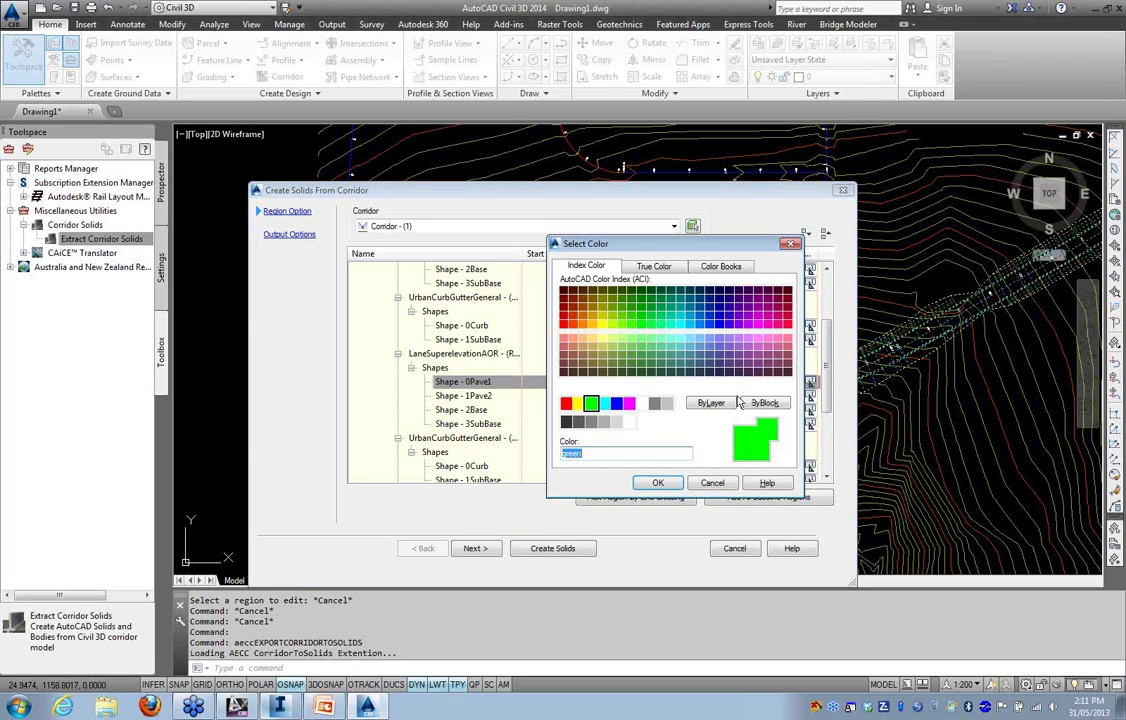
{"action": "left_click", "coordinate": [583, 317]}
{"action": "left_click", "coordinate": [659, 484]}
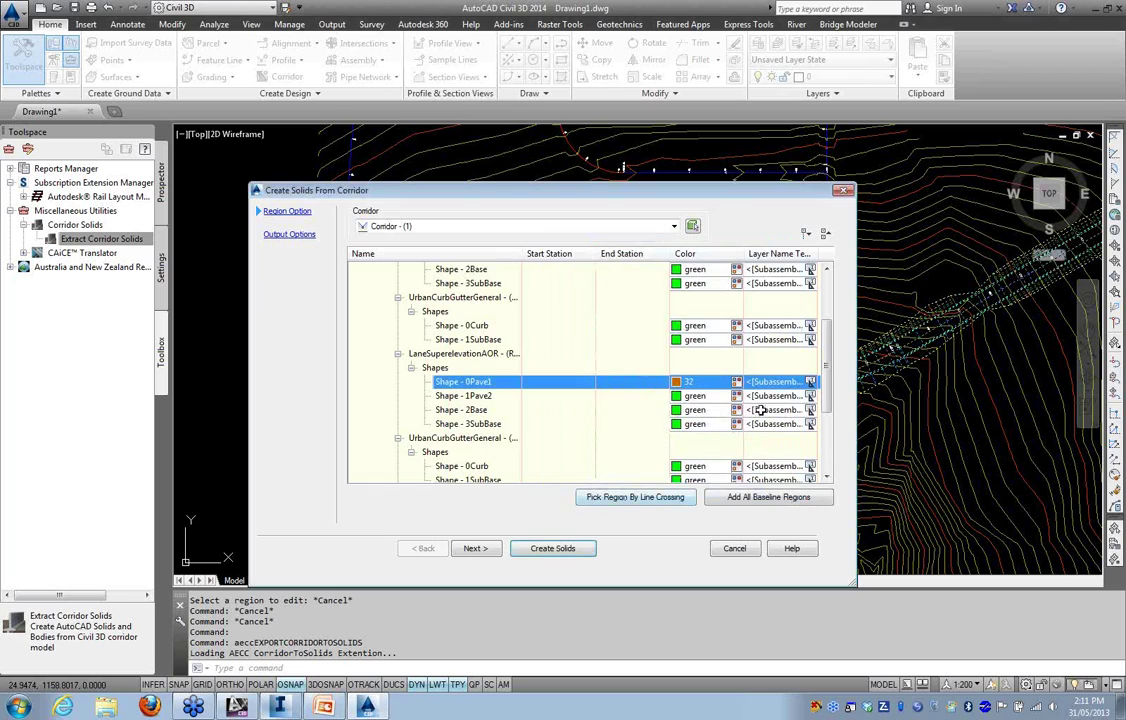
Remove the right BasicSideSlopeCutDitch subassembly from the solids extraction list
{"action": "left_click_drag", "start_coordinate": [829, 372], "coordinate": [837, 440]}
{"action": "right_click", "coordinate": [482, 369]}
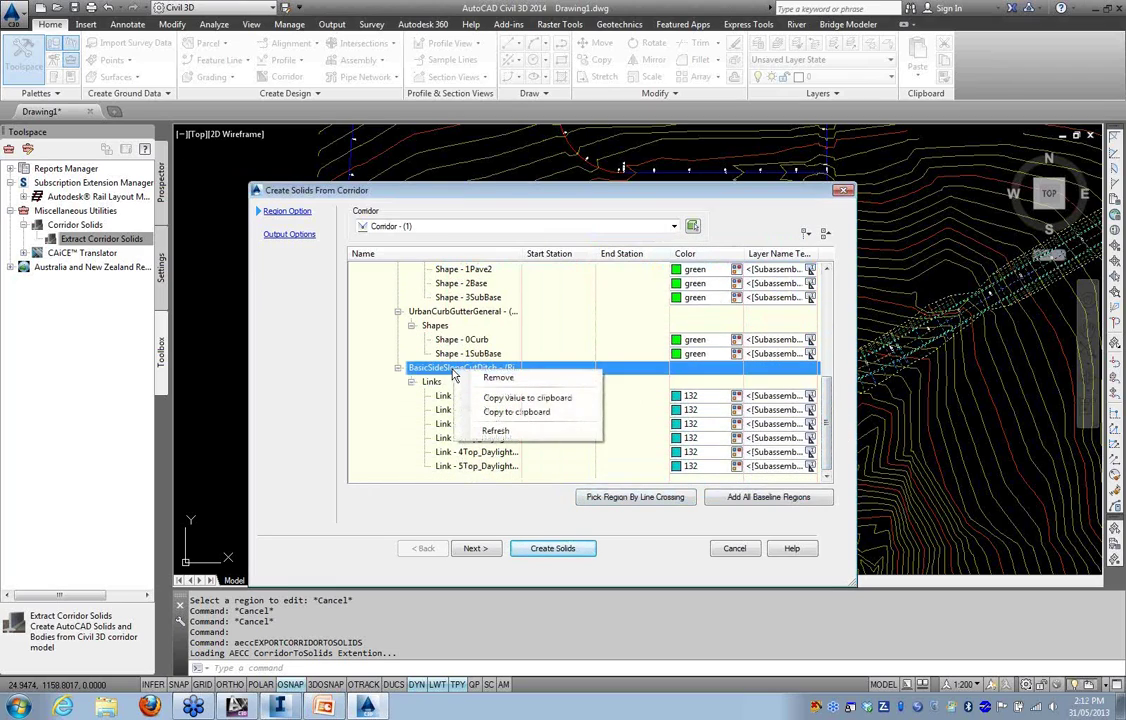
{"action": "left_click", "coordinate": [498, 378]}
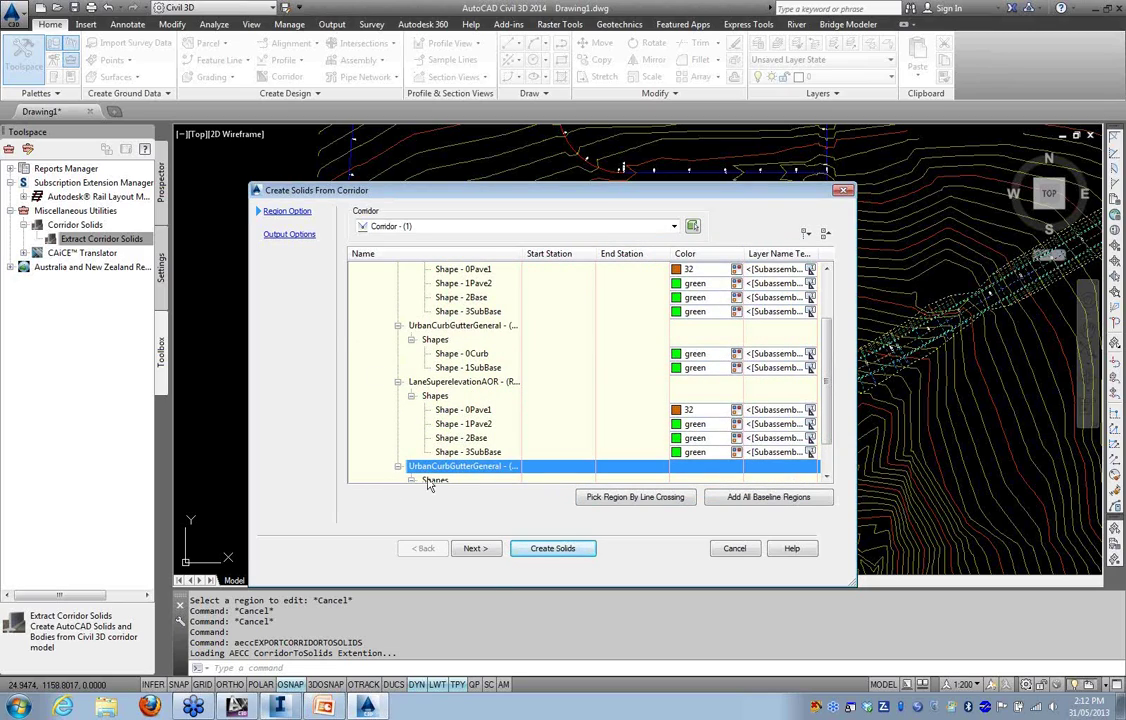
Set the output object type to AutoCAD 3D Solids (swept solids) and create the solids in the current drawing
{"action": "left_click", "coordinate": [474, 548]}
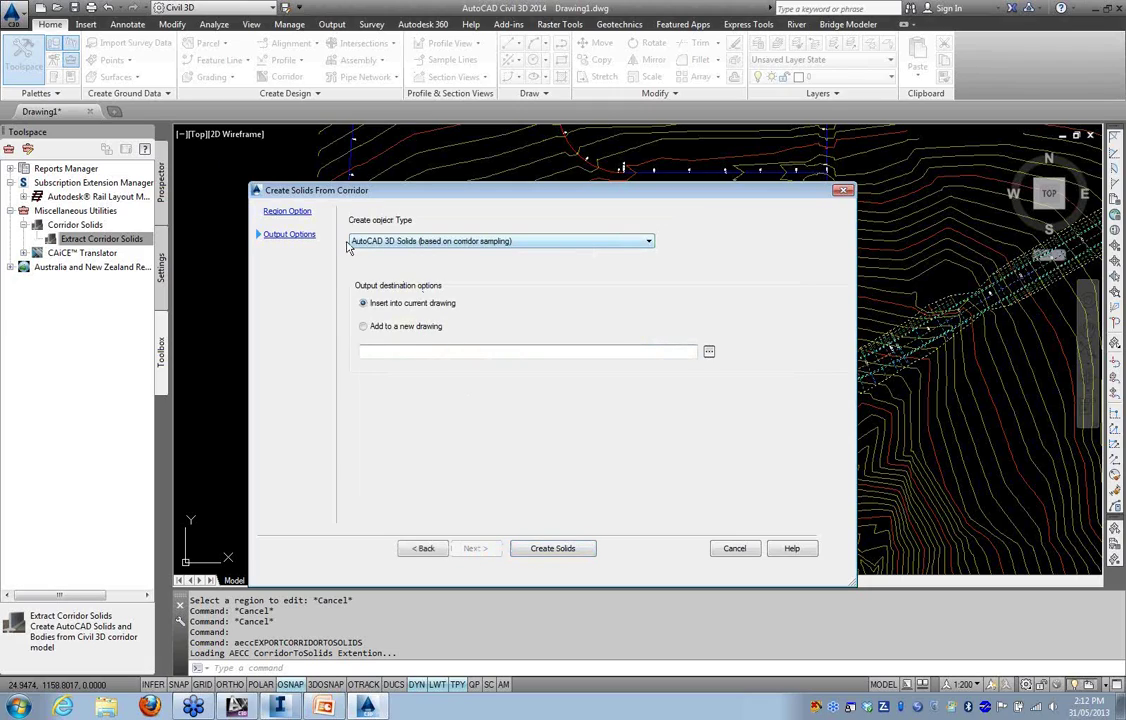
{"action": "left_click", "coordinate": [593, 245]}
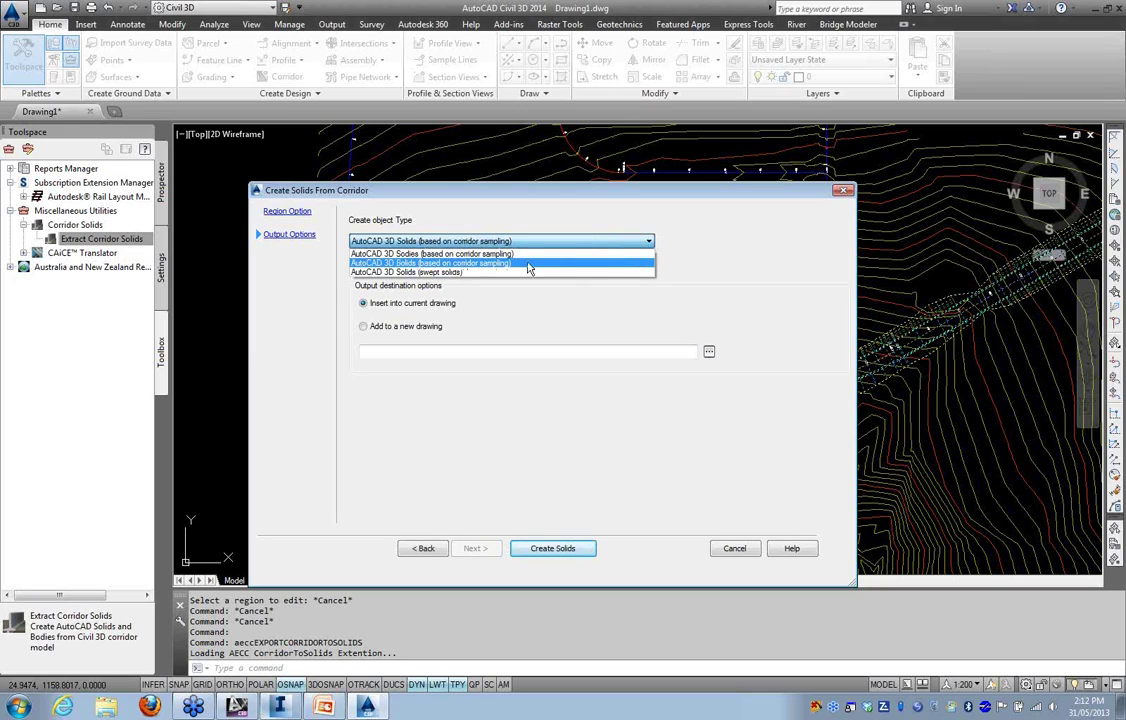
{"action": "left_click", "coordinate": [428, 273]}
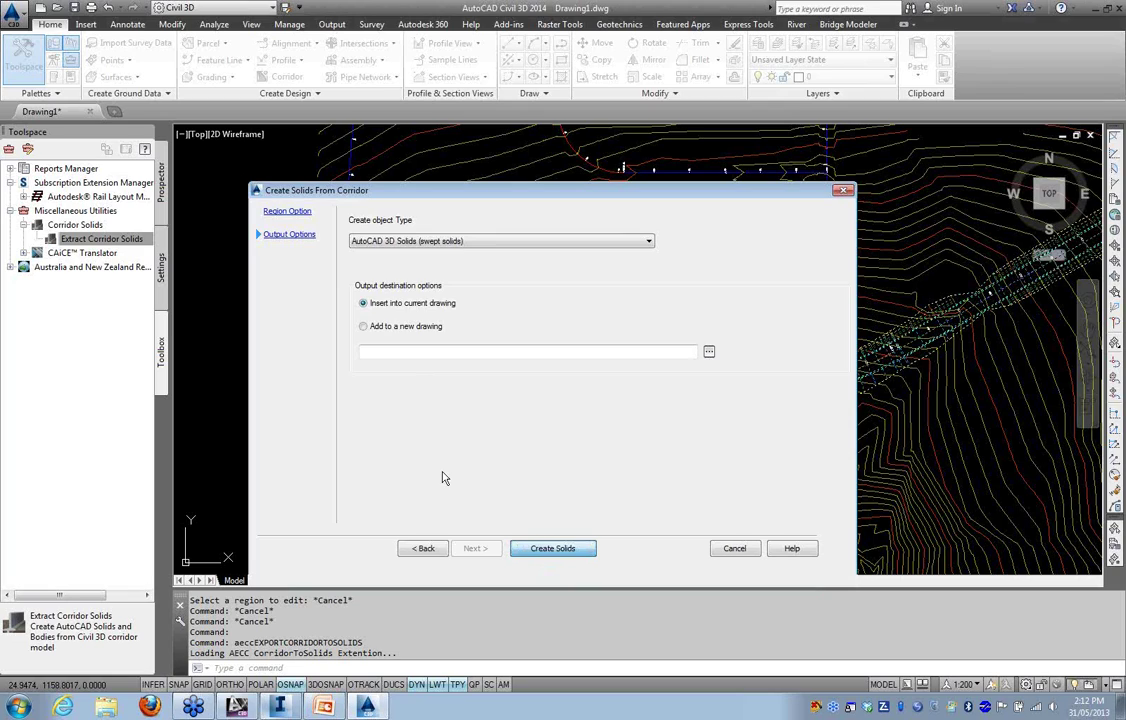
{"action": "key", "text": "Escape"}
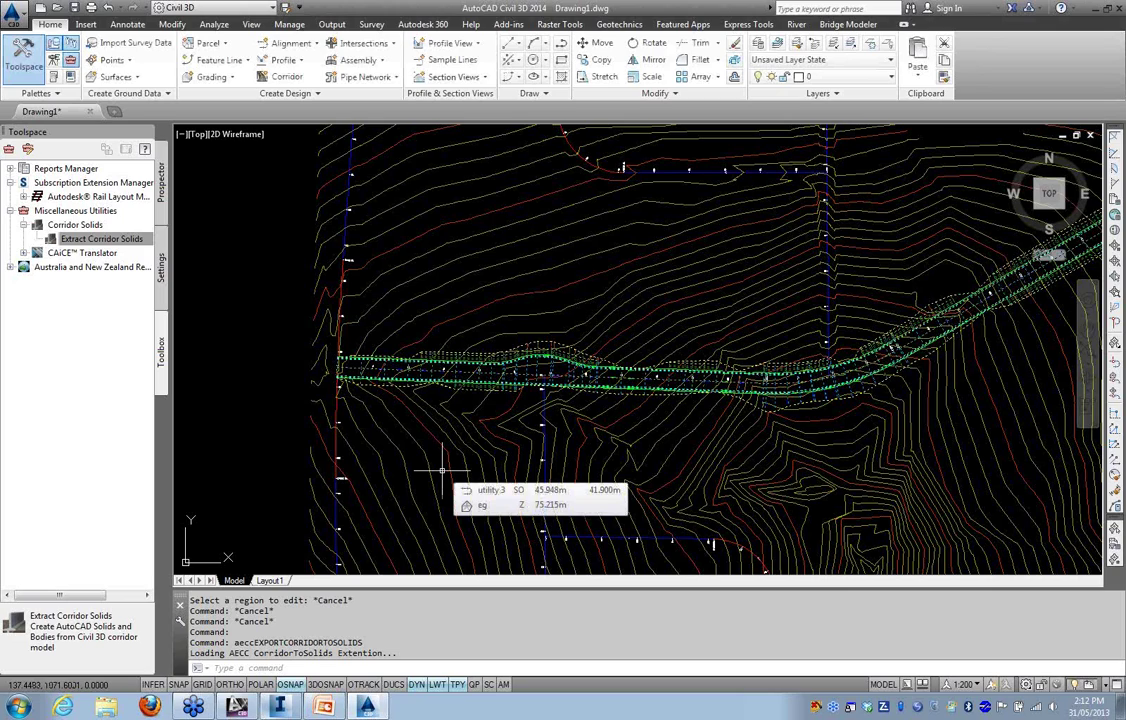
{"action": "key", "text": "Escape"}
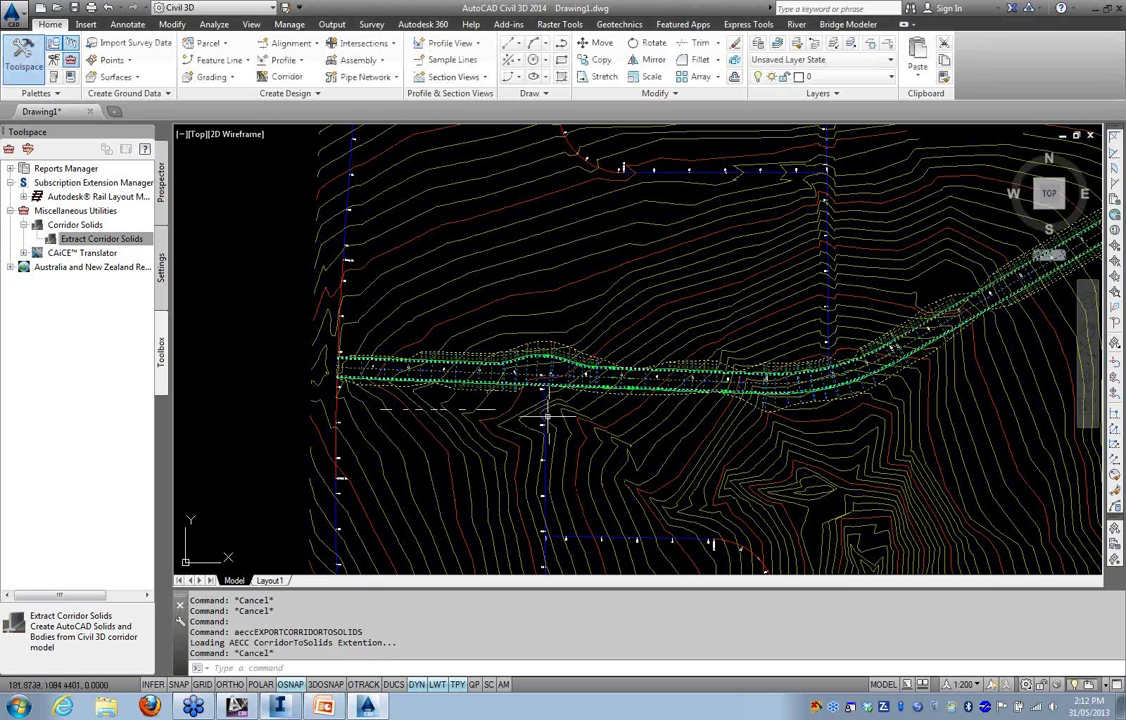
Regenerate the whole drawing with REA to refresh the display of the corridor and its extracted solids
{"action": "middle_click_drag", "start_coordinate": [538, 403], "coordinate": [432, 406]}
{"action": "mouse_move", "coordinate": [546, 446]}
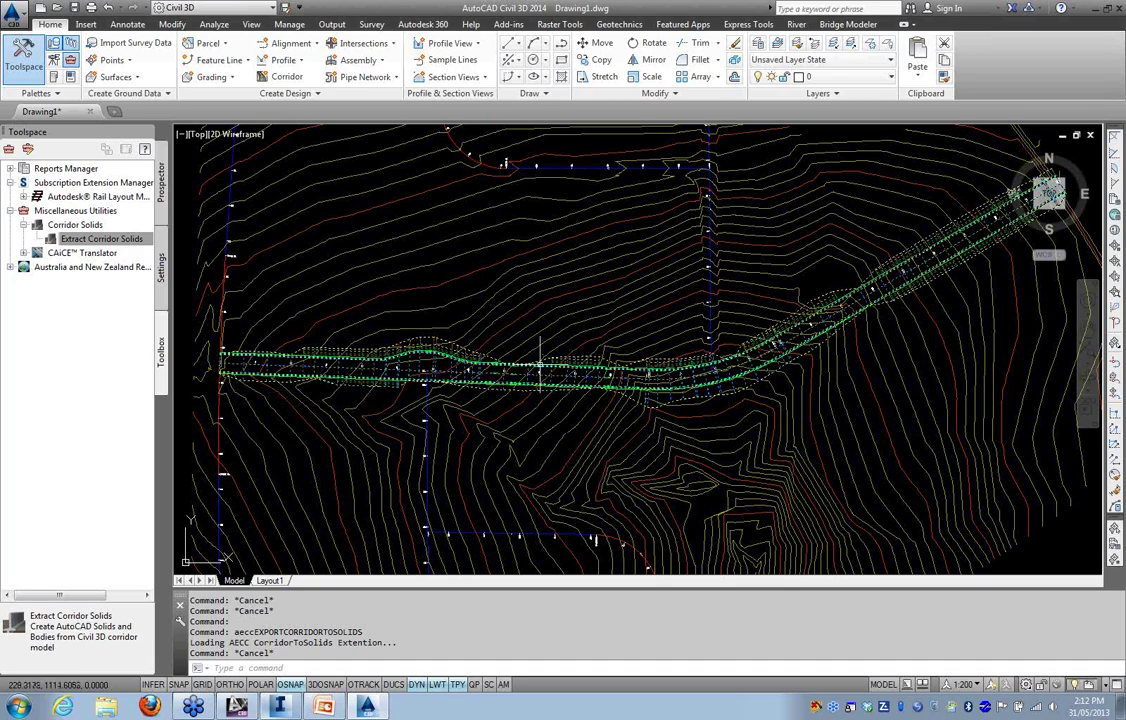
{"action": "scroll", "coordinate": [485, 384], "scroll_direction": "up", "scroll_amount": 6}
{"action": "key", "text": "Escape"}
{"action": "type", "text": "REA"}
{"action": "key", "text": "Return"}
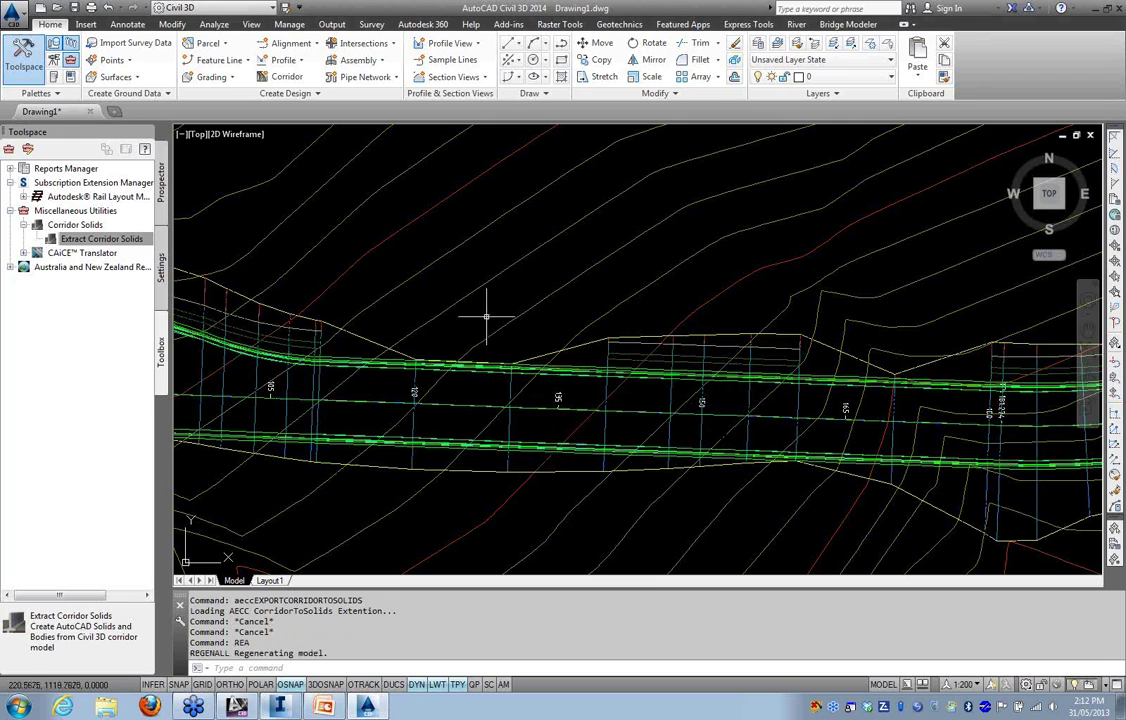
{"action": "middle_click_drag", "start_coordinate": [515, 329], "coordinate": [455, 304]}
{"action": "scroll", "coordinate": [620, 395], "scroll_direction": "down", "scroll_amount": 5}
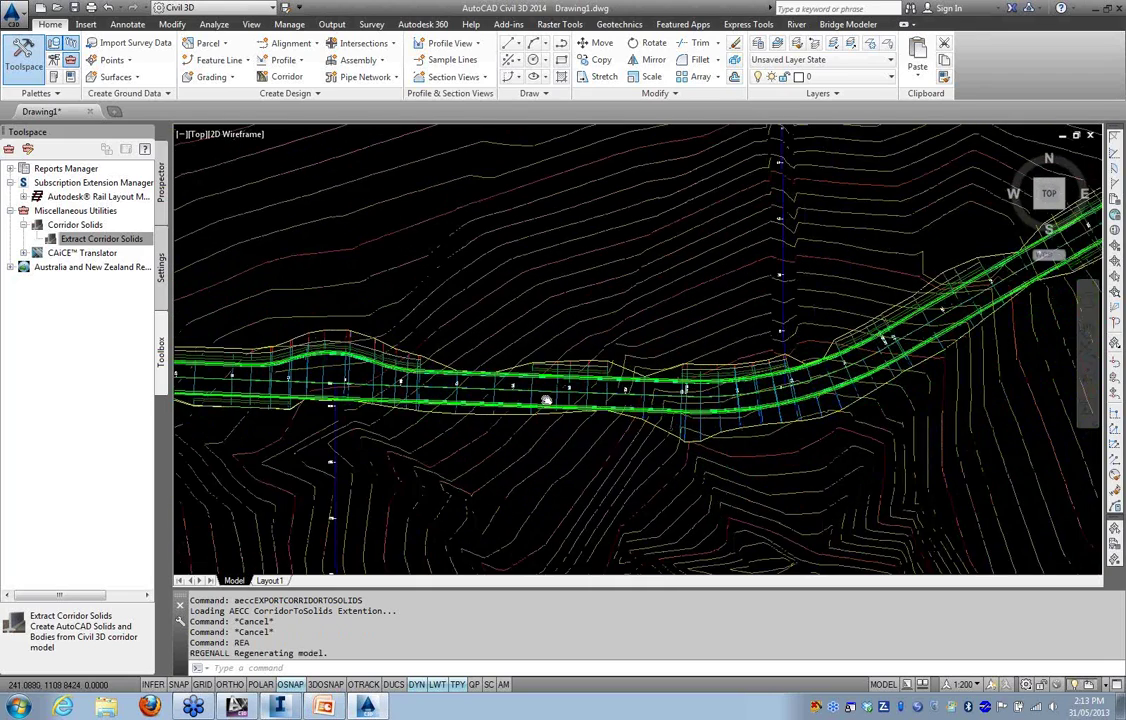
Select an extracted curb solid and the objects along the road centreline, and extend the selection to all similar objects
{"action": "scroll", "coordinate": [715, 341], "scroll_direction": "up", "scroll_amount": 5}
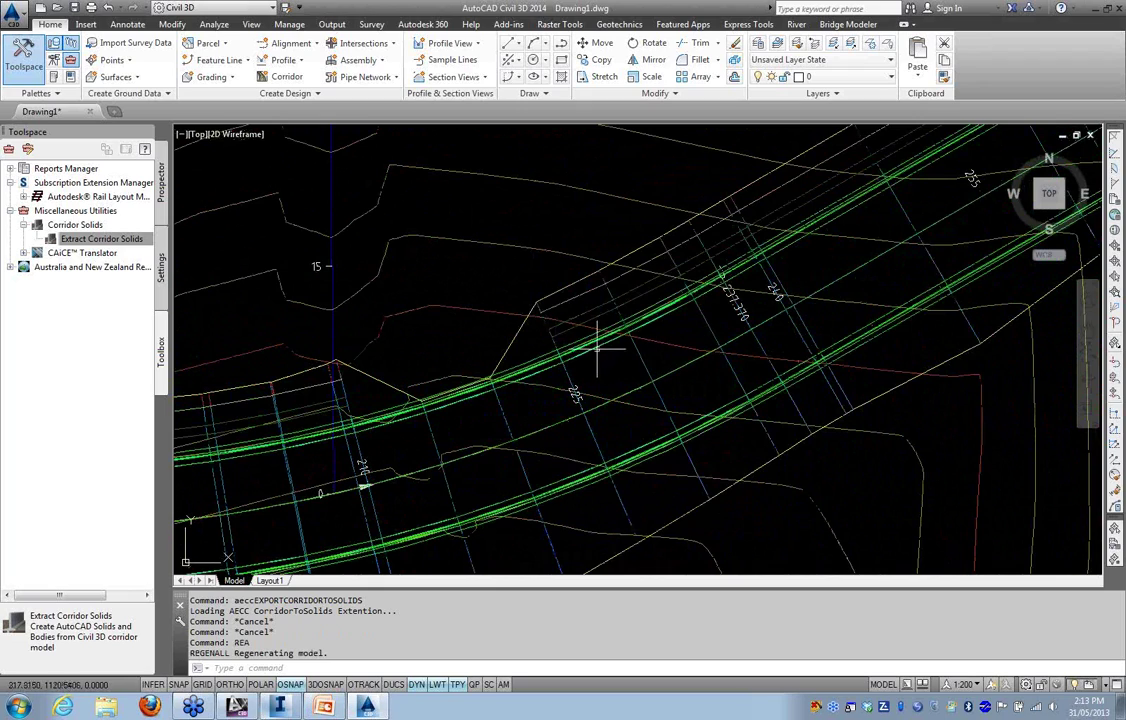
{"action": "scroll", "coordinate": [585, 355], "scroll_direction": "up", "scroll_amount": 5}
{"action": "left_click", "coordinate": [589, 310]}
{"action": "scroll", "coordinate": [600, 390], "scroll_direction": "down", "scroll_amount": 3}
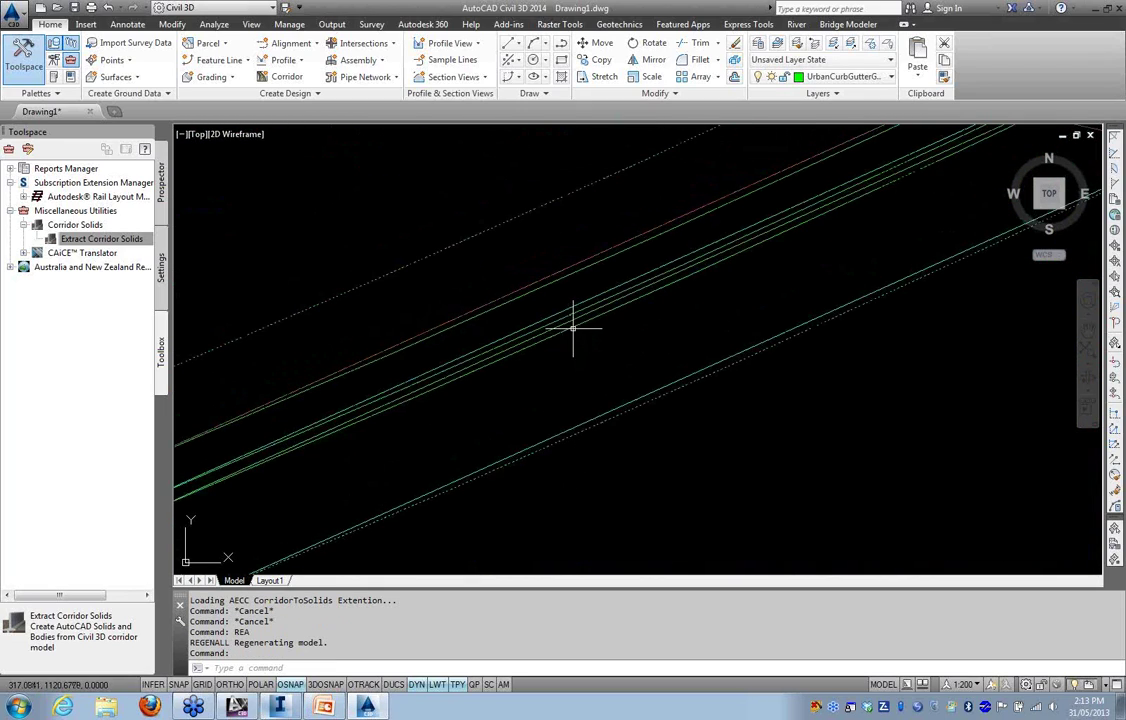
{"action": "scroll", "coordinate": [576, 392], "scroll_direction": "down", "scroll_amount": 3}
{"action": "scroll", "coordinate": [590, 475], "scroll_direction": "up", "scroll_amount": 8}
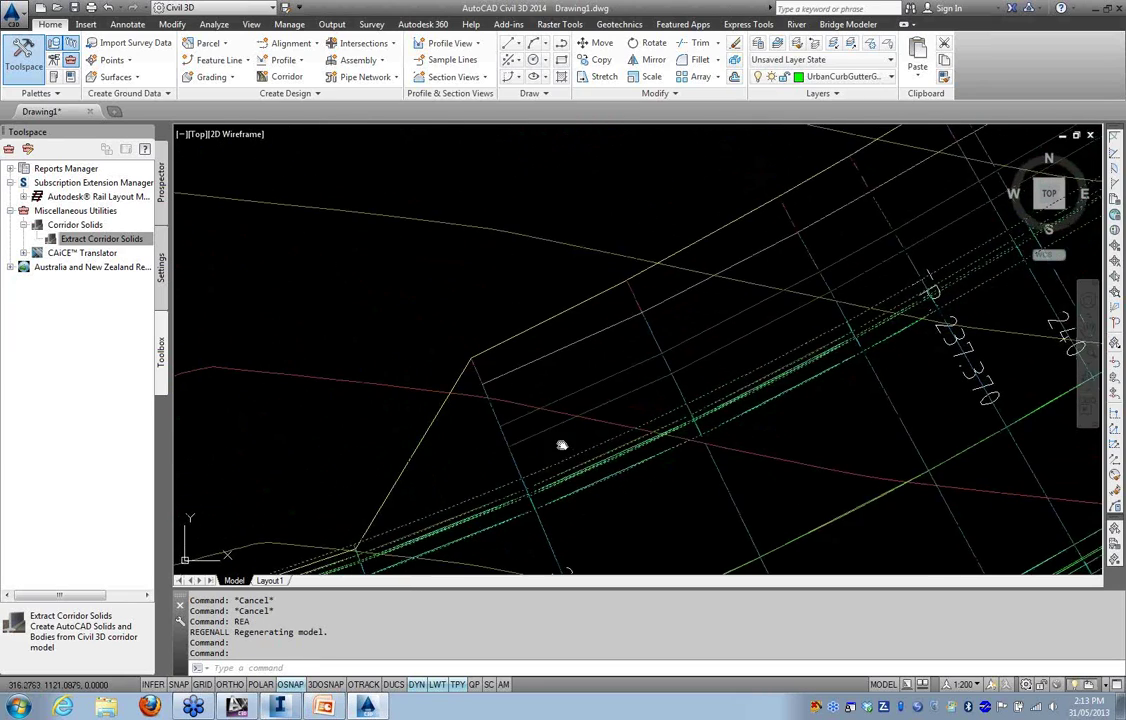
{"action": "scroll", "coordinate": [566, 326], "scroll_direction": "up", "scroll_amount": 4}
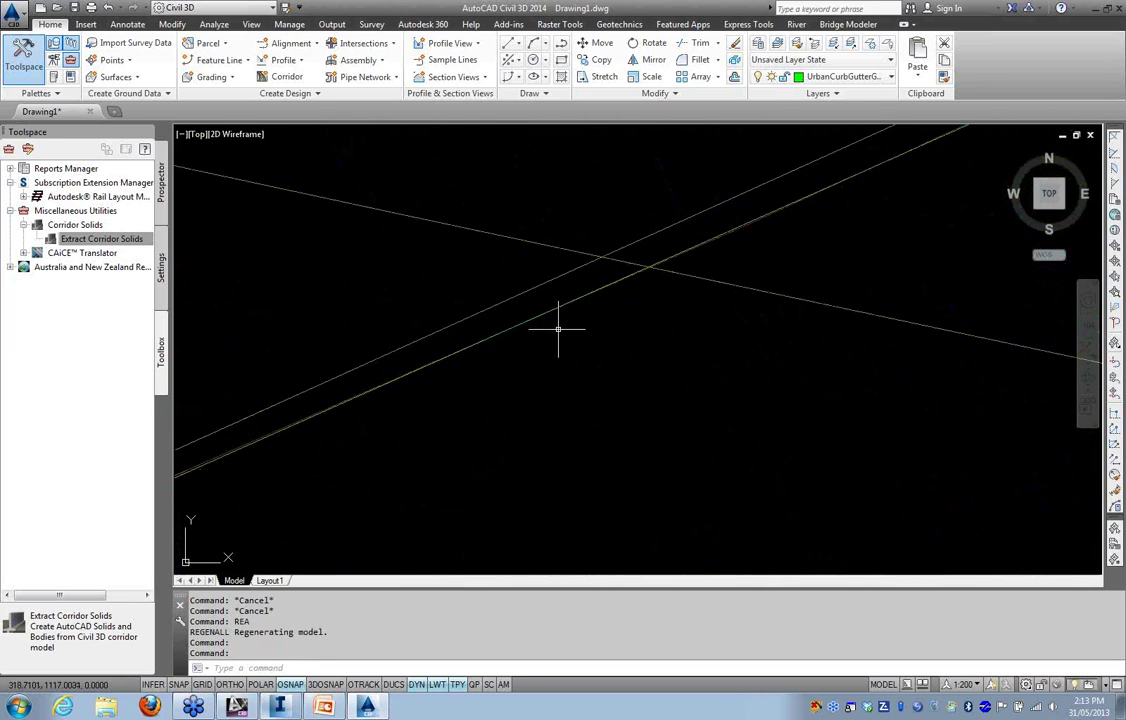
{"action": "left_click", "coordinate": [559, 321]}
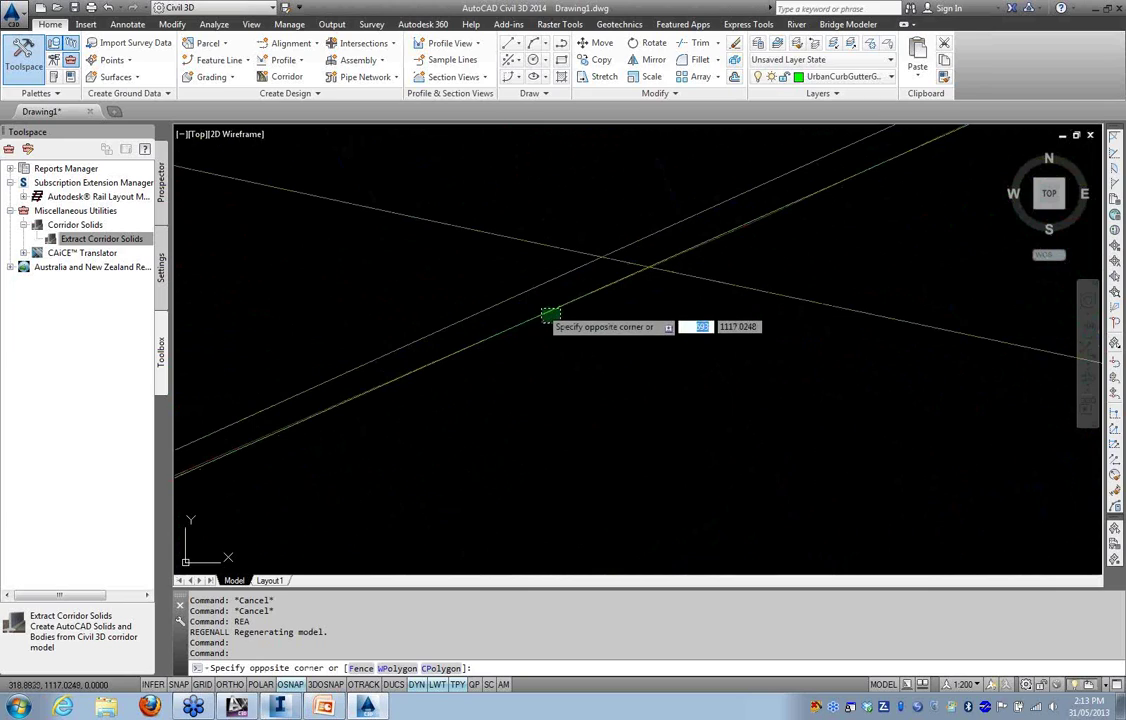
{"action": "left_click", "coordinate": [540, 307]}
{"action": "scroll", "coordinate": [558, 398], "scroll_direction": "down", "scroll_amount": 8}
{"action": "middle_click_drag", "start_coordinate": [541, 409], "coordinate": [490, 271]}
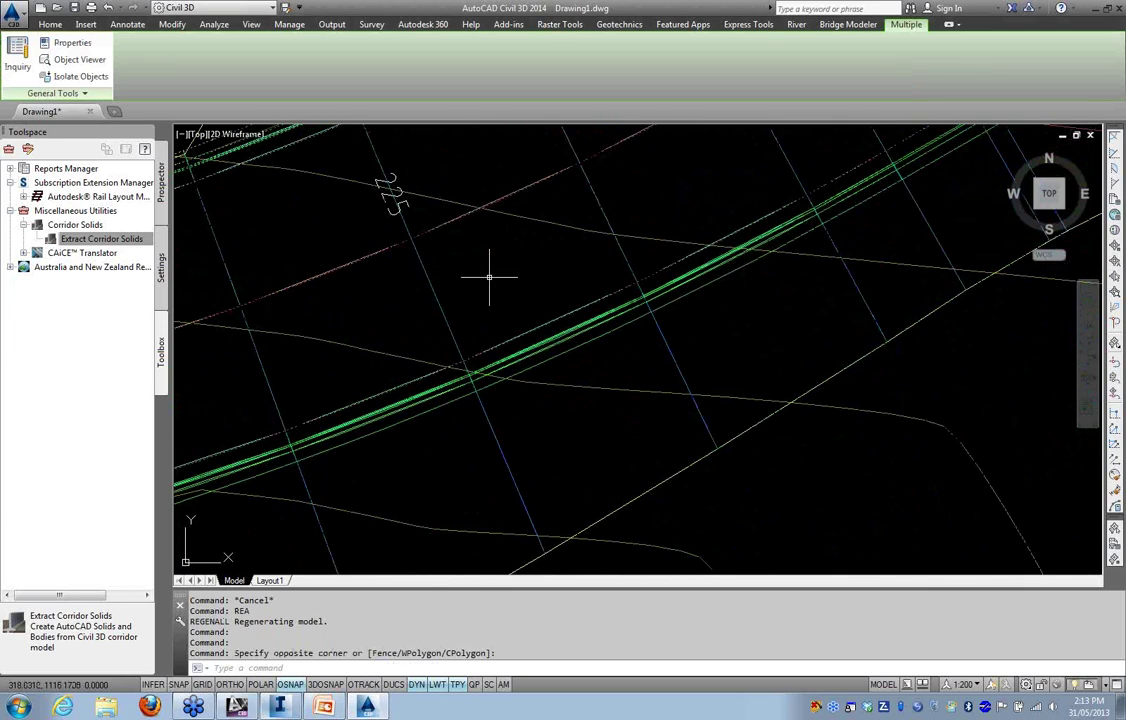
{"action": "right_click", "coordinate": [490, 281]}
{"action": "left_click", "coordinate": [535, 441]}
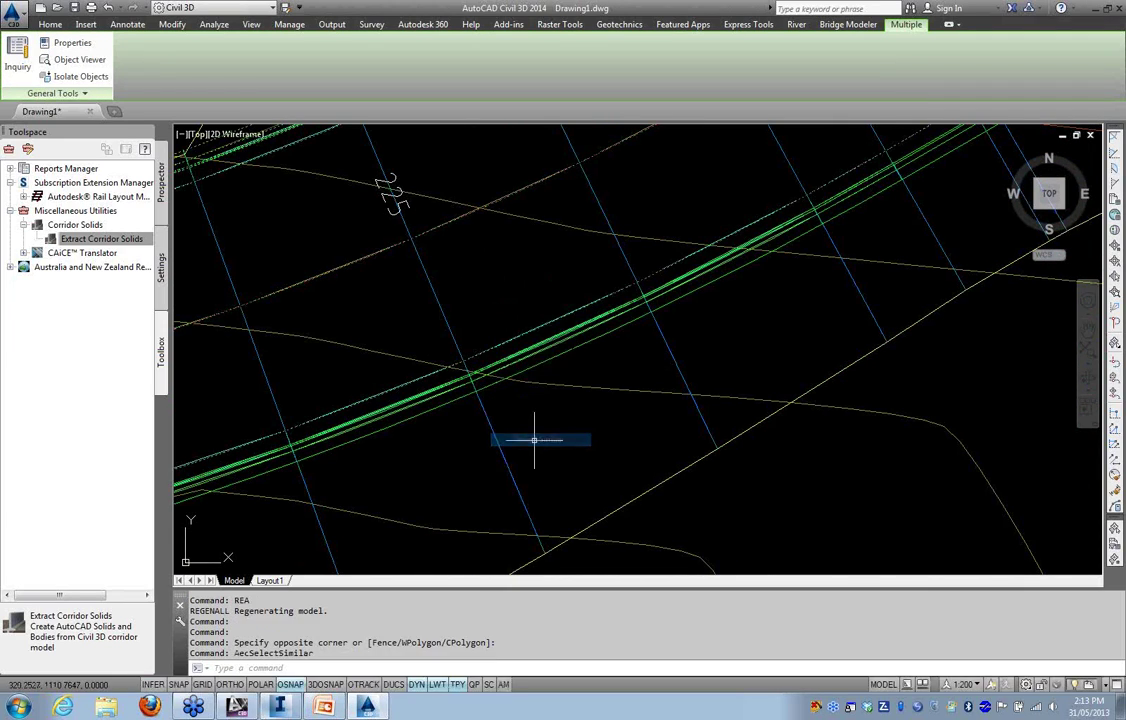
Add the remaining solid along the outer edge of the lower curb to the selection
{"action": "scroll", "coordinate": [640, 313], "scroll_direction": "up", "scroll_amount": 3}
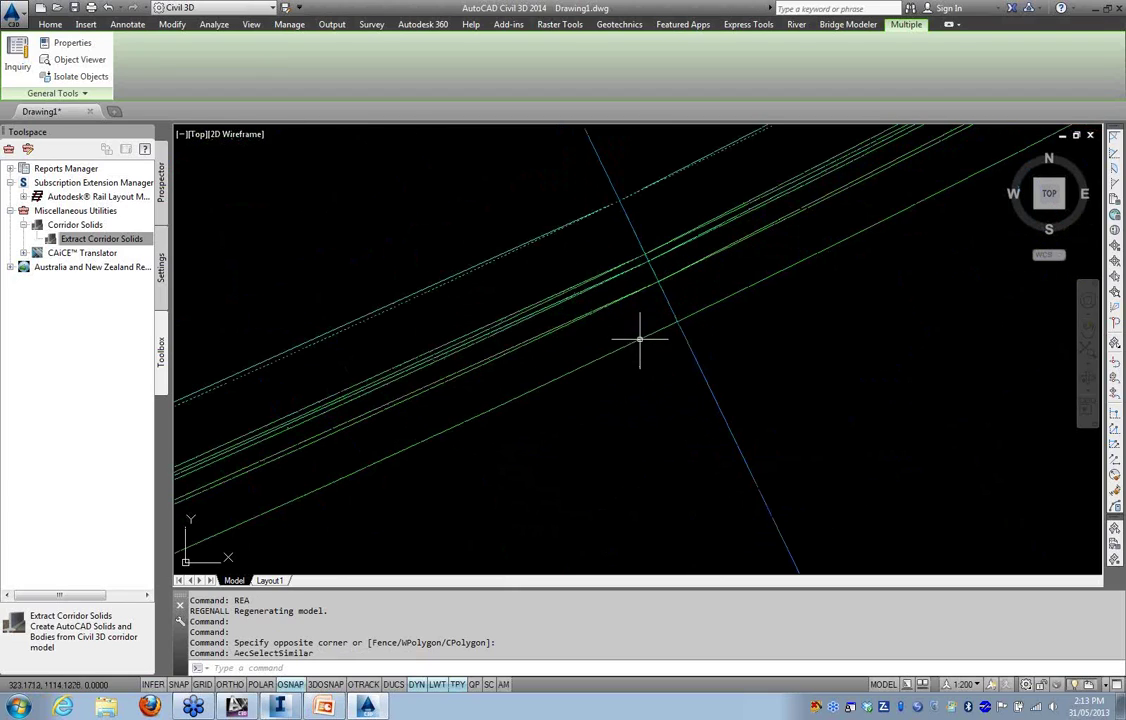
{"action": "left_click", "coordinate": [641, 332]}
{"action": "left_click", "coordinate": [645, 341]}
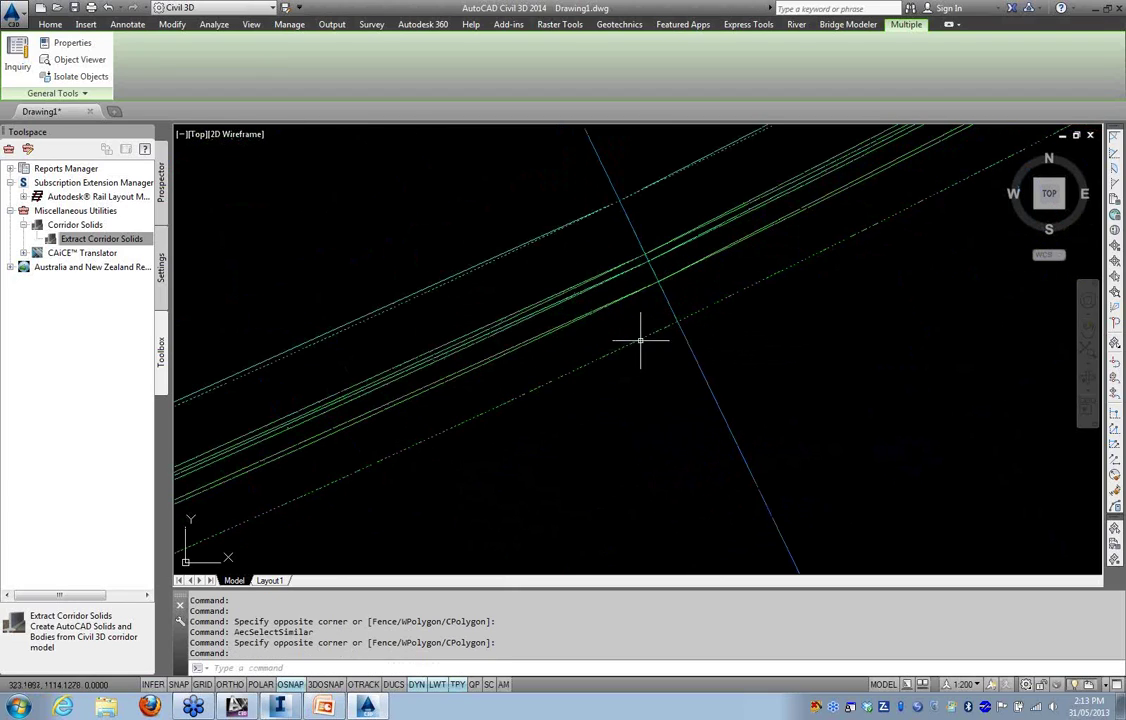
{"action": "scroll", "coordinate": [610, 342], "scroll_direction": "down", "scroll_amount": 2}
{"action": "middle_click_drag", "start_coordinate": [570, 360], "coordinate": [548, 369]}
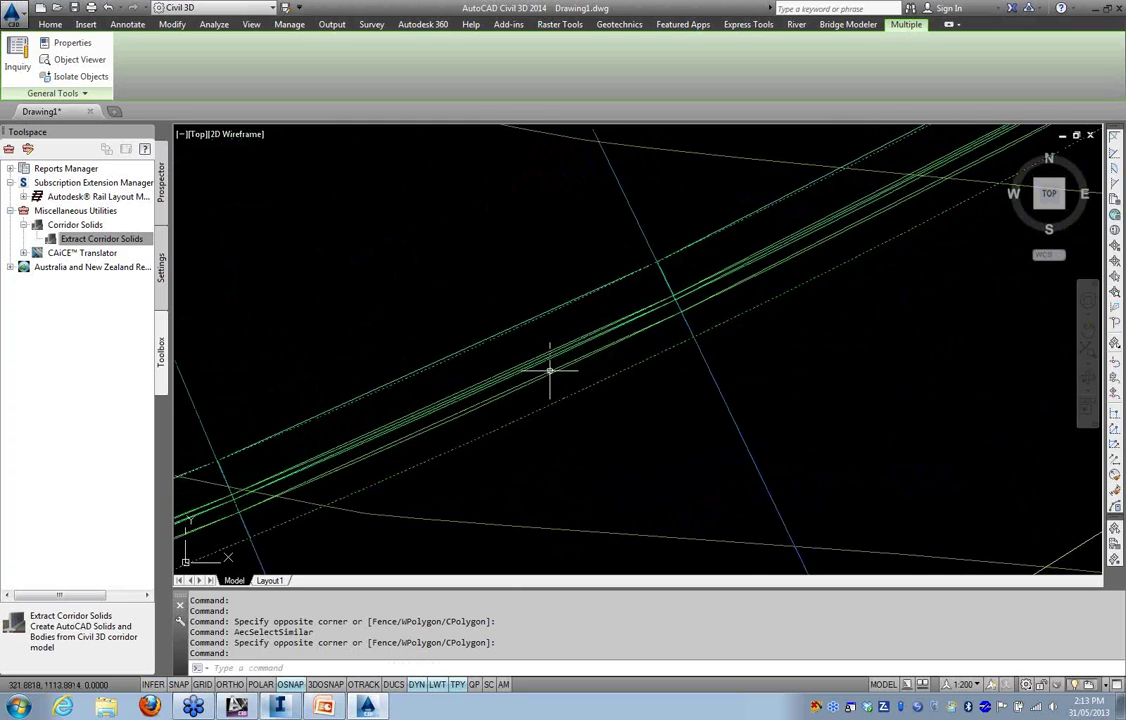
{"action": "scroll", "coordinate": [555, 377], "scroll_direction": "up", "scroll_amount": 2}
{"action": "scroll", "coordinate": [472, 372], "scroll_direction": "down", "scroll_amount": 2}
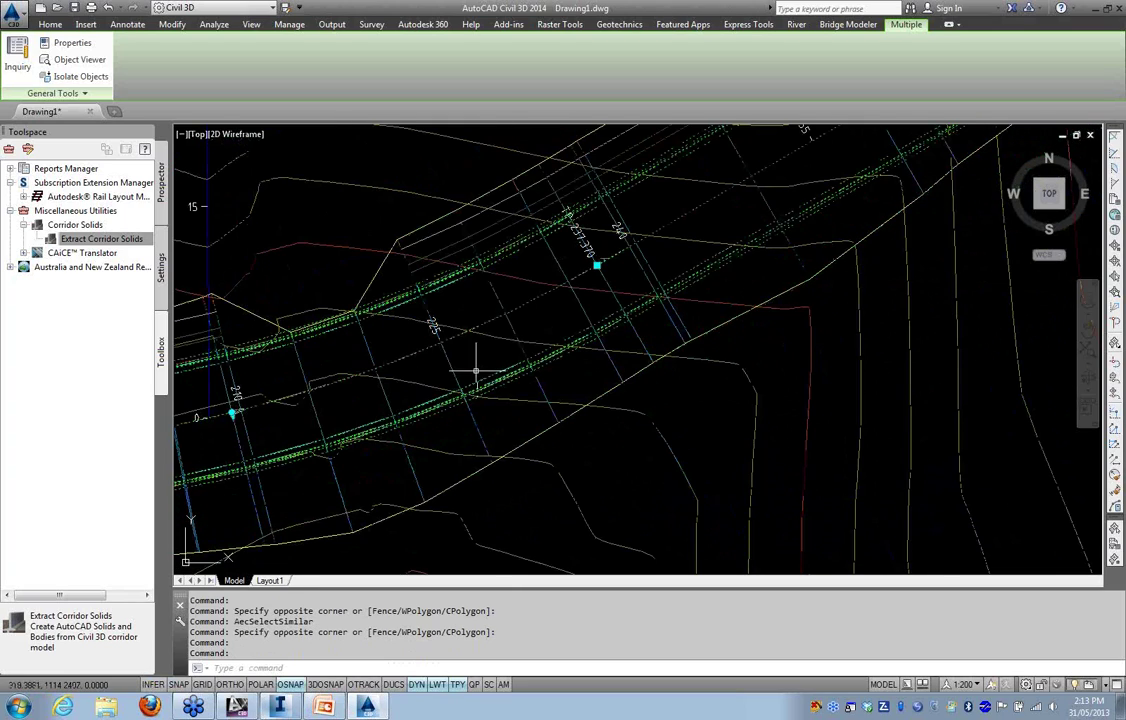
Open the selected solids in the Object Viewer, examine the widened pavement and curbs from several angles, and close the viewer
{"action": "right_click", "coordinate": [470, 355]}
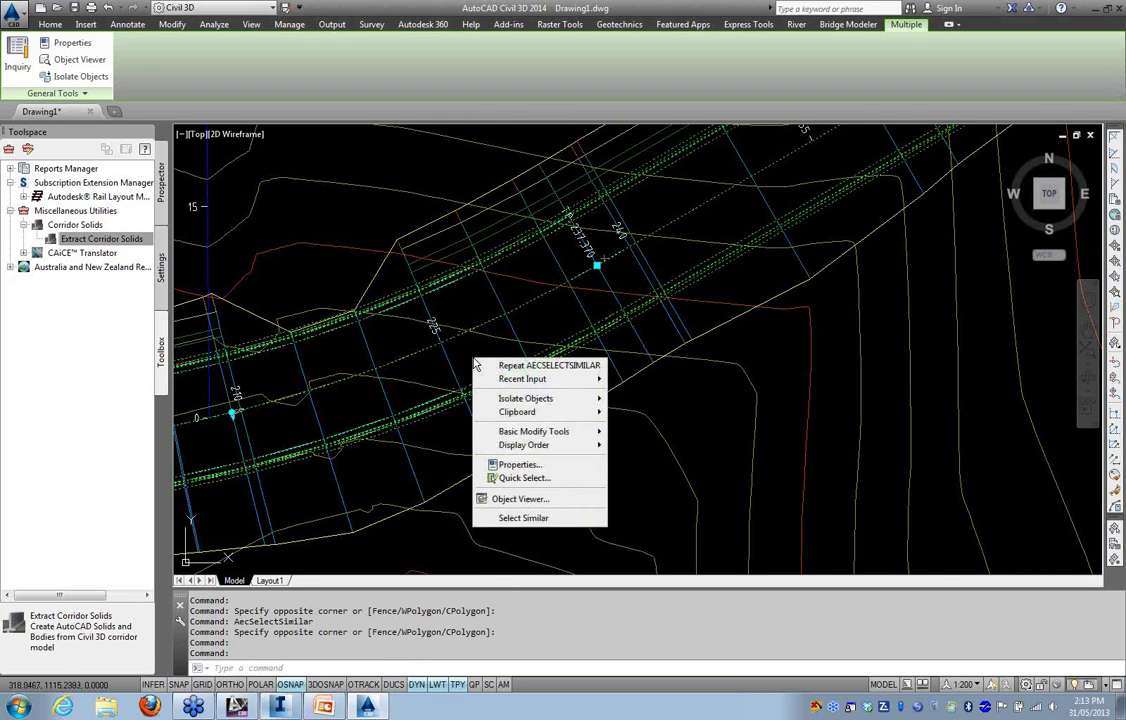
{"action": "left_click", "coordinate": [515, 500]}
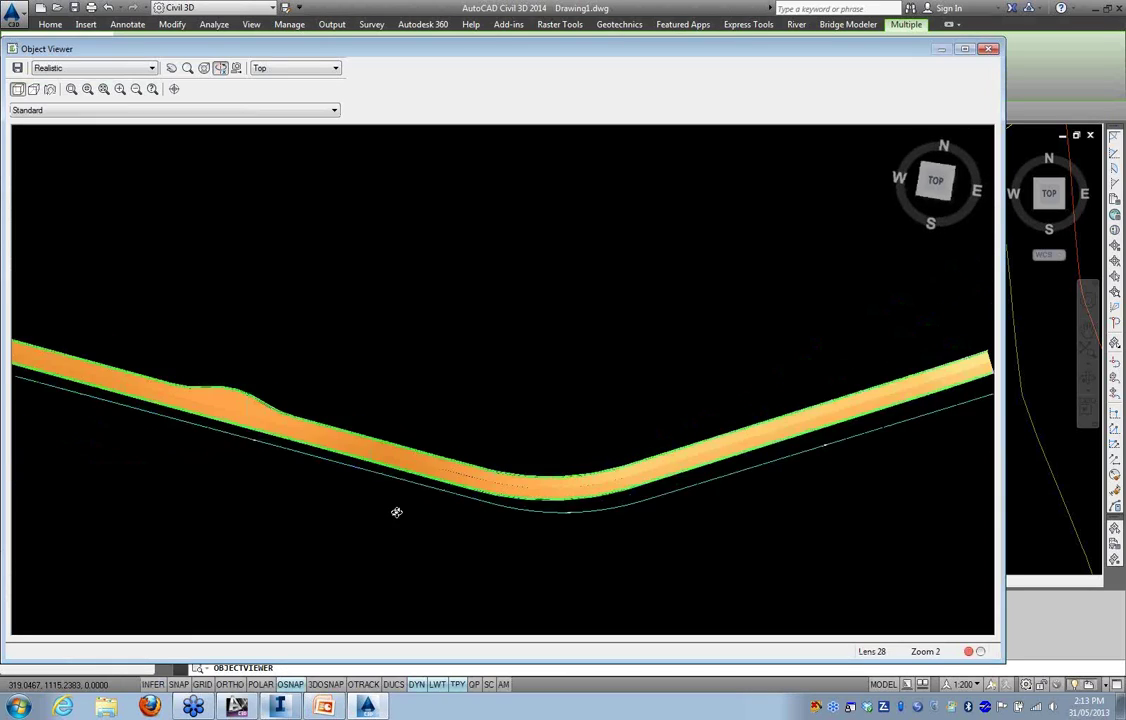
{"action": "left_click_drag", "start_coordinate": [396, 512], "coordinate": [402, 443]}
{"action": "scroll", "coordinate": [405, 462], "scroll_direction": "up", "scroll_amount": 4}
{"action": "left_click_drag", "start_coordinate": [396, 492], "coordinate": [451, 441]}
{"action": "middle_click_drag", "start_coordinate": [437, 483], "coordinate": [625, 365]}
{"action": "left_click_drag", "start_coordinate": [550, 441], "coordinate": [435, 455]}
{"action": "scroll", "coordinate": [460, 321], "scroll_direction": "up", "scroll_amount": 3}
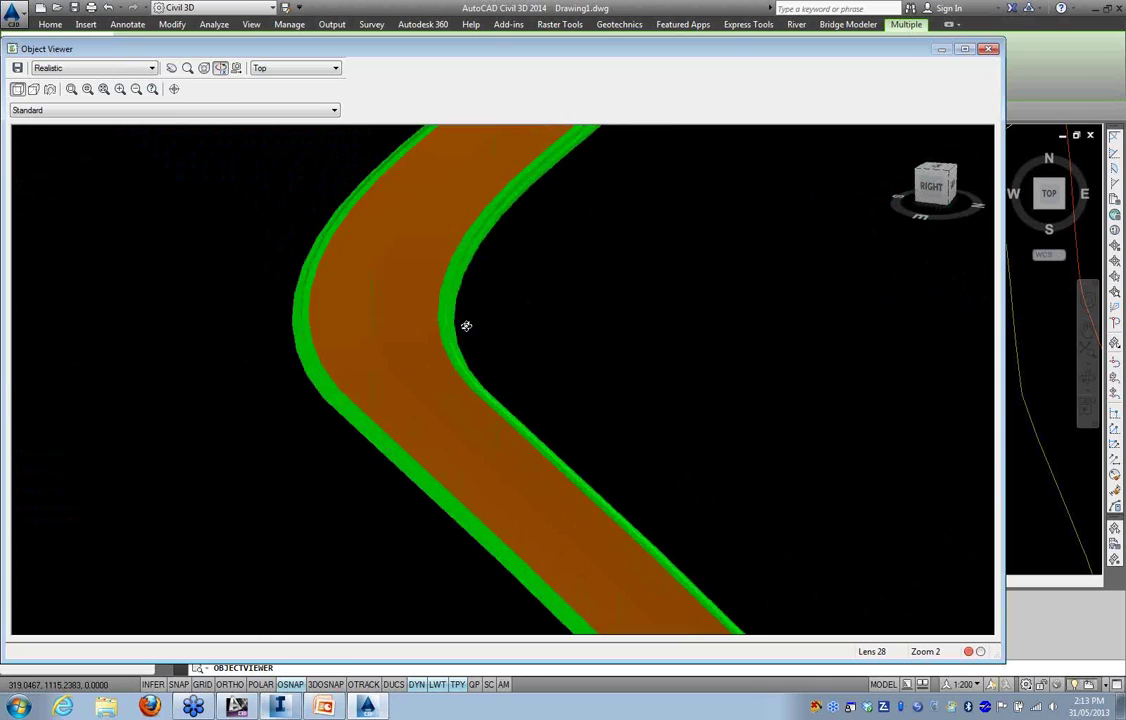
{"action": "scroll", "coordinate": [389, 276], "scroll_direction": "down", "scroll_amount": 1}
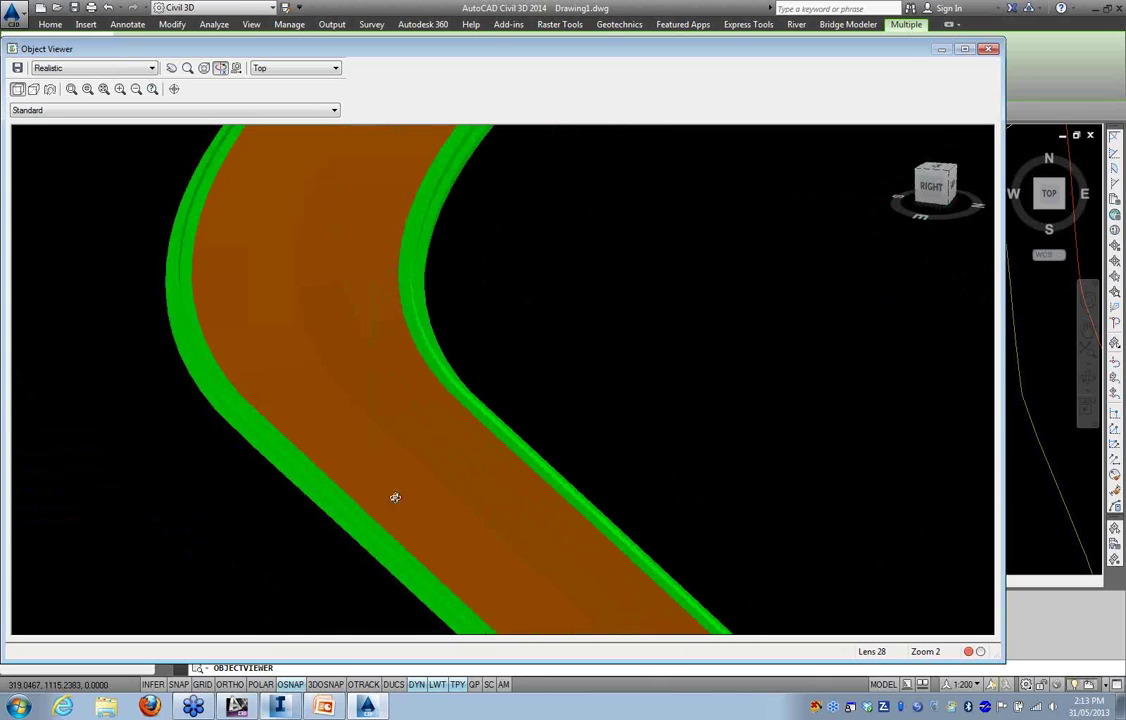
{"action": "left_click_drag", "start_coordinate": [445, 337], "coordinate": [465, 374]}
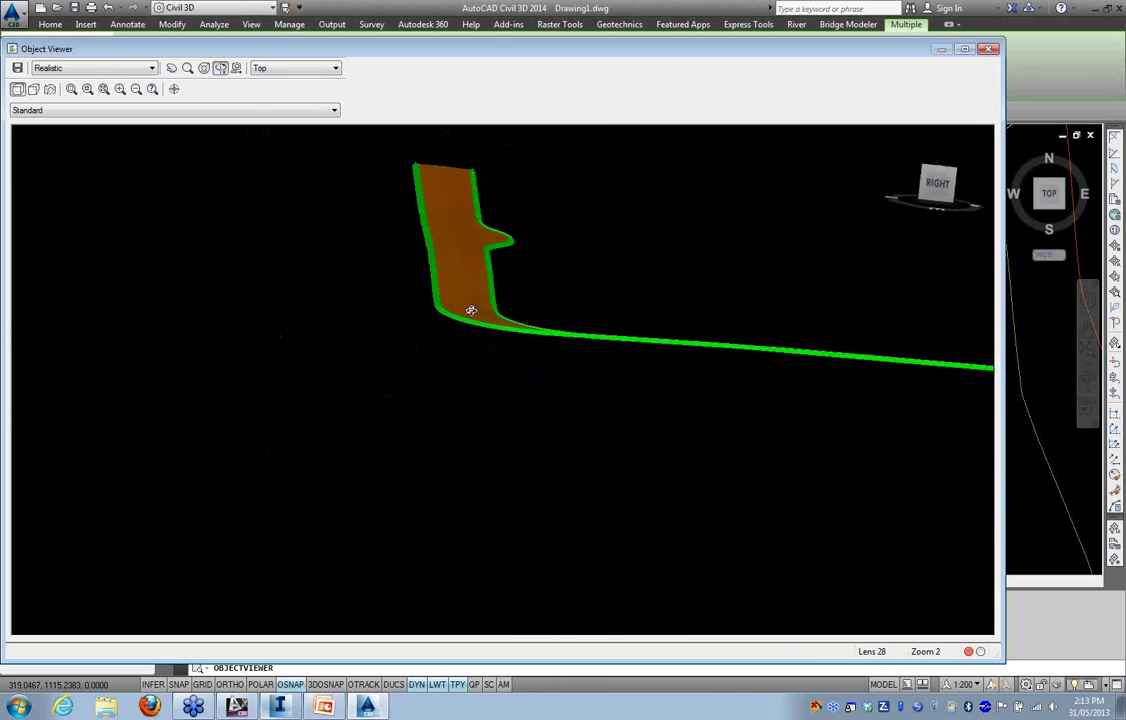
{"action": "left_click_drag", "start_coordinate": [794, 246], "coordinate": [777, 233]}
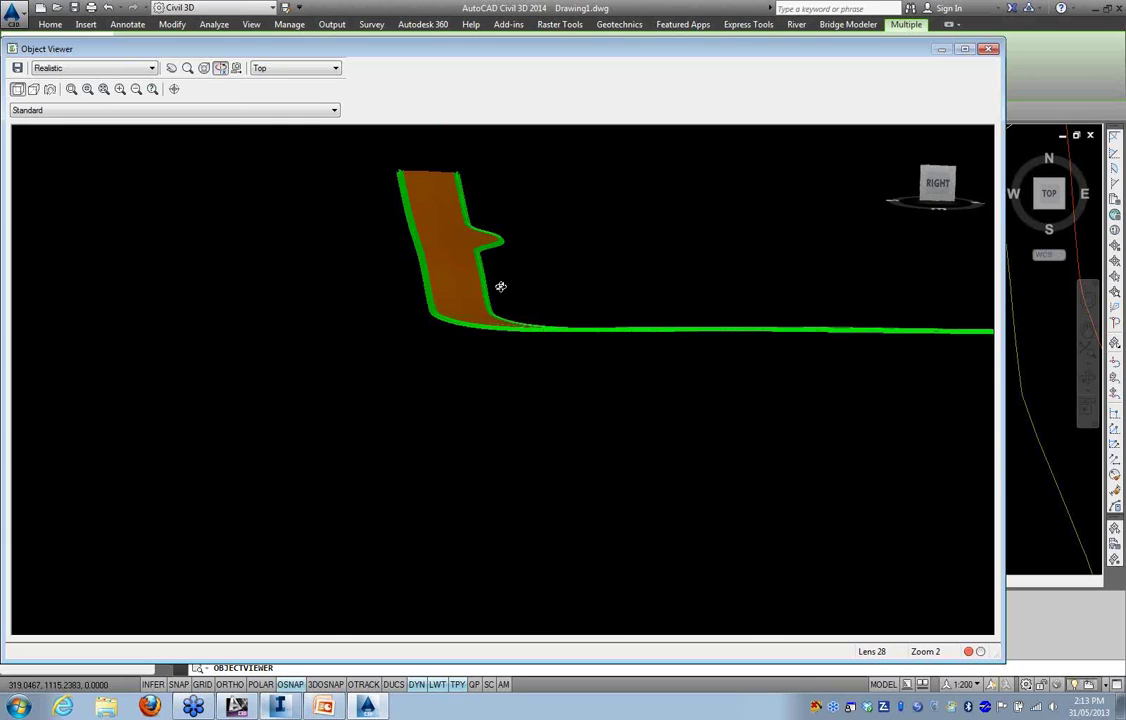
{"action": "left_click_drag", "start_coordinate": [500, 364], "coordinate": [510, 390]}
{"action": "left_click_drag", "start_coordinate": [596, 350], "coordinate": [507, 369]}
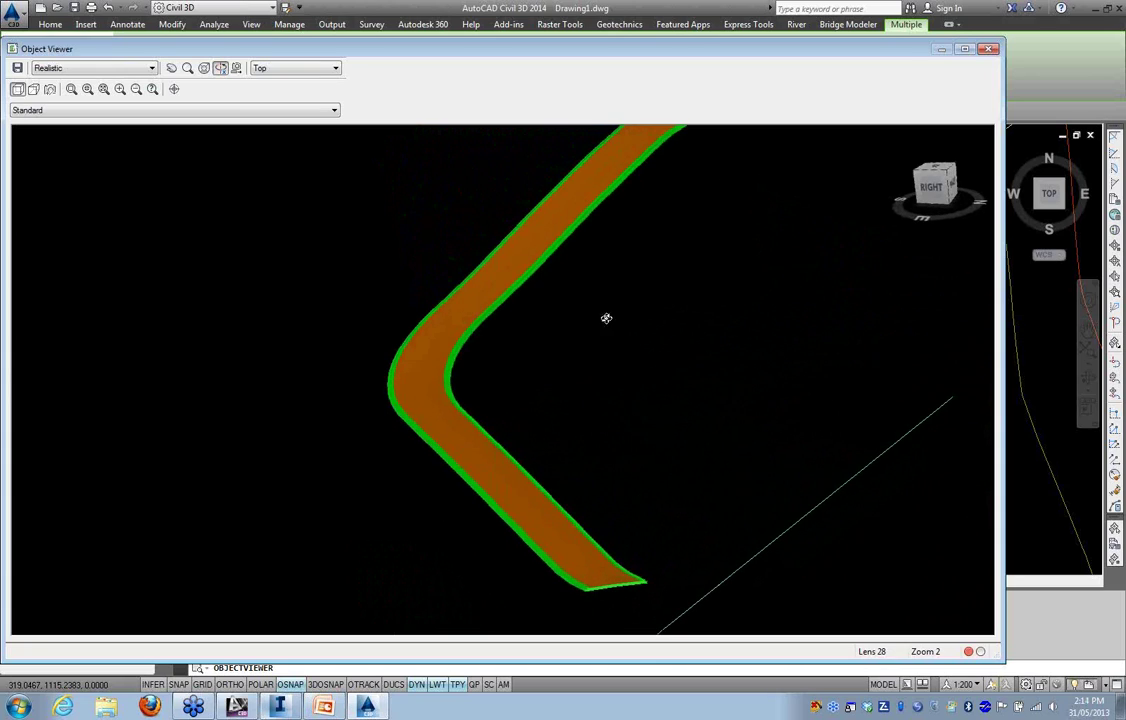
{"action": "left_click", "coordinate": [988, 49]}
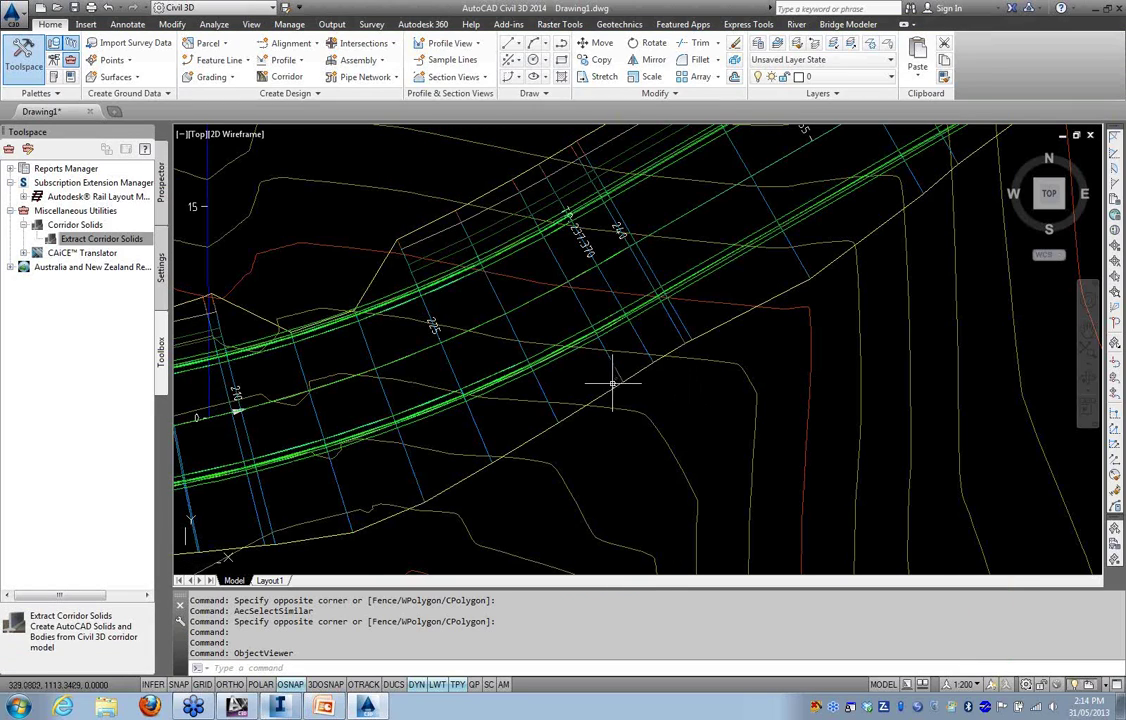
Clear the selection and list the Autodesk Rail Layout Module tools in the Toolbox, picking out Create Rail Turnout
{"action": "scroll", "coordinate": [470, 355], "scroll_direction": "down", "scroll_amount": 6}
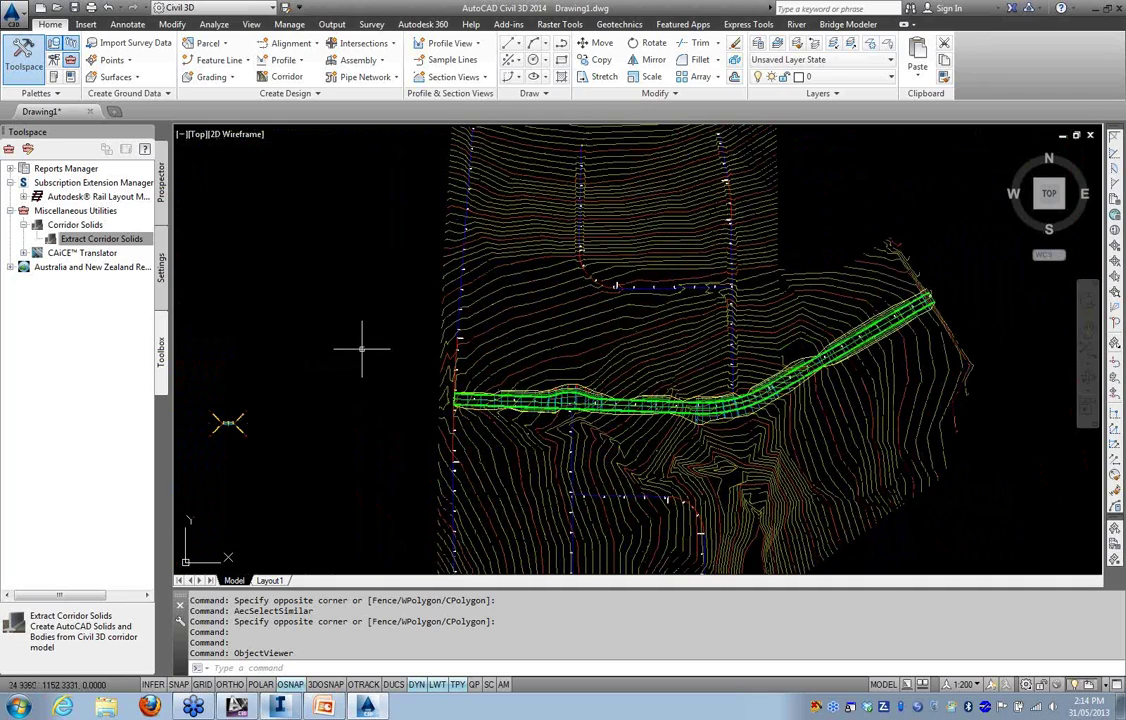
{"action": "key", "text": "Escape"}
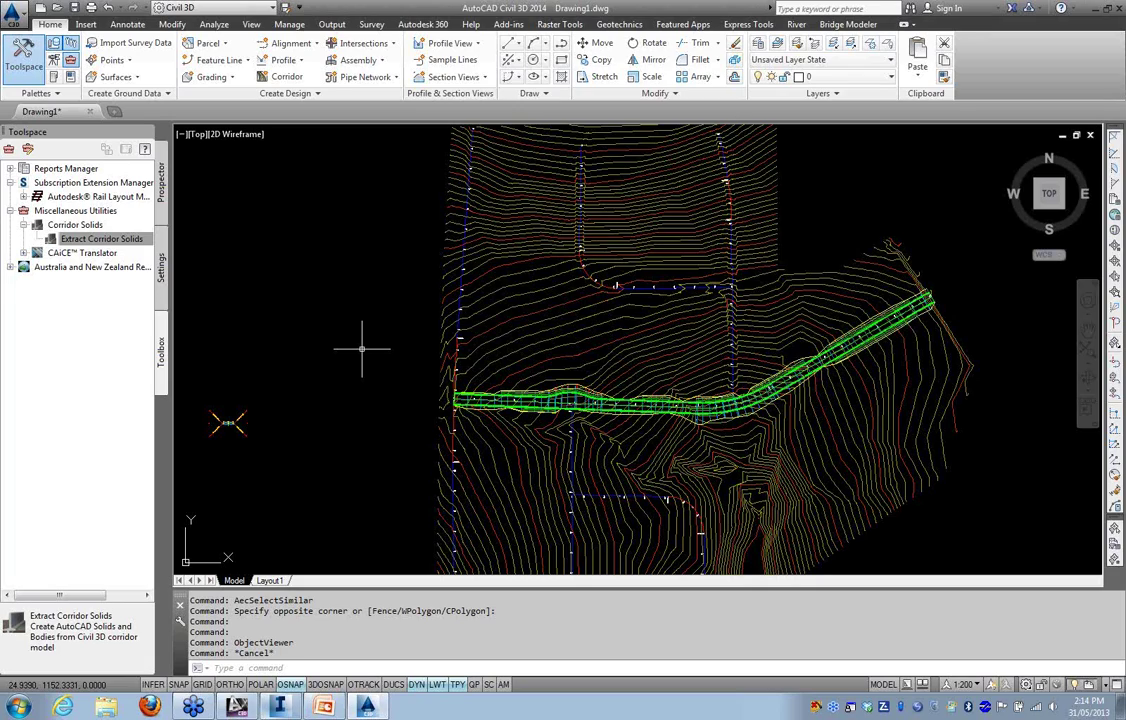
{"action": "left_click", "coordinate": [24, 197]}
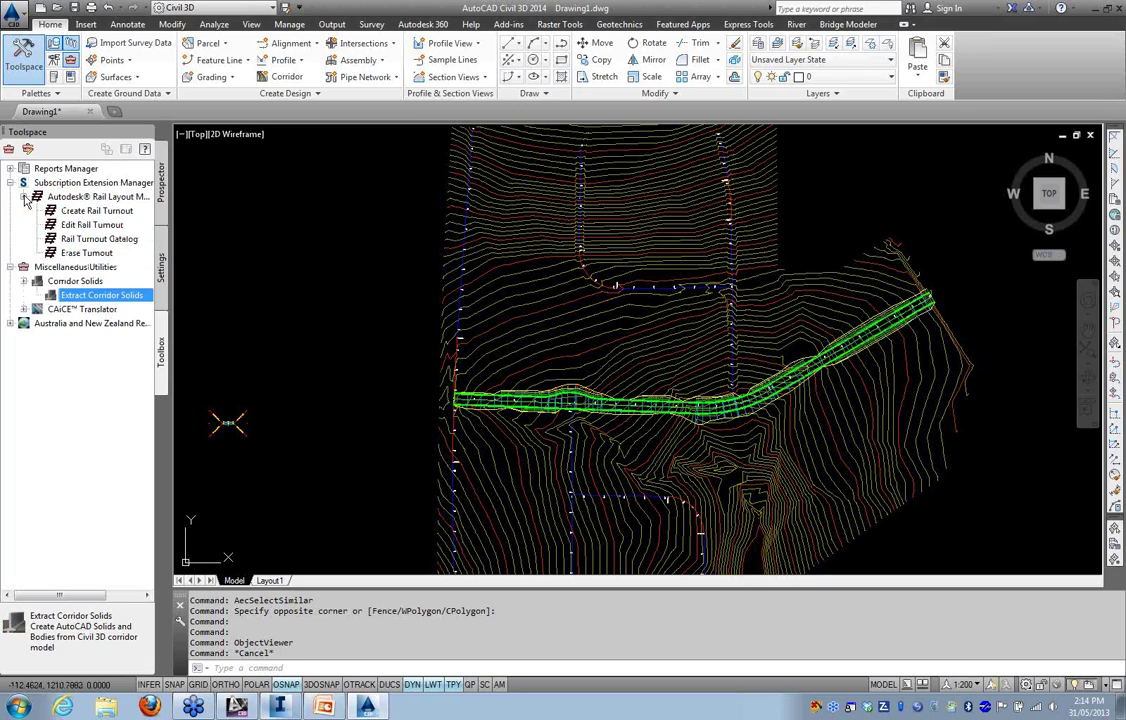
{"action": "left_click", "coordinate": [100, 212]}
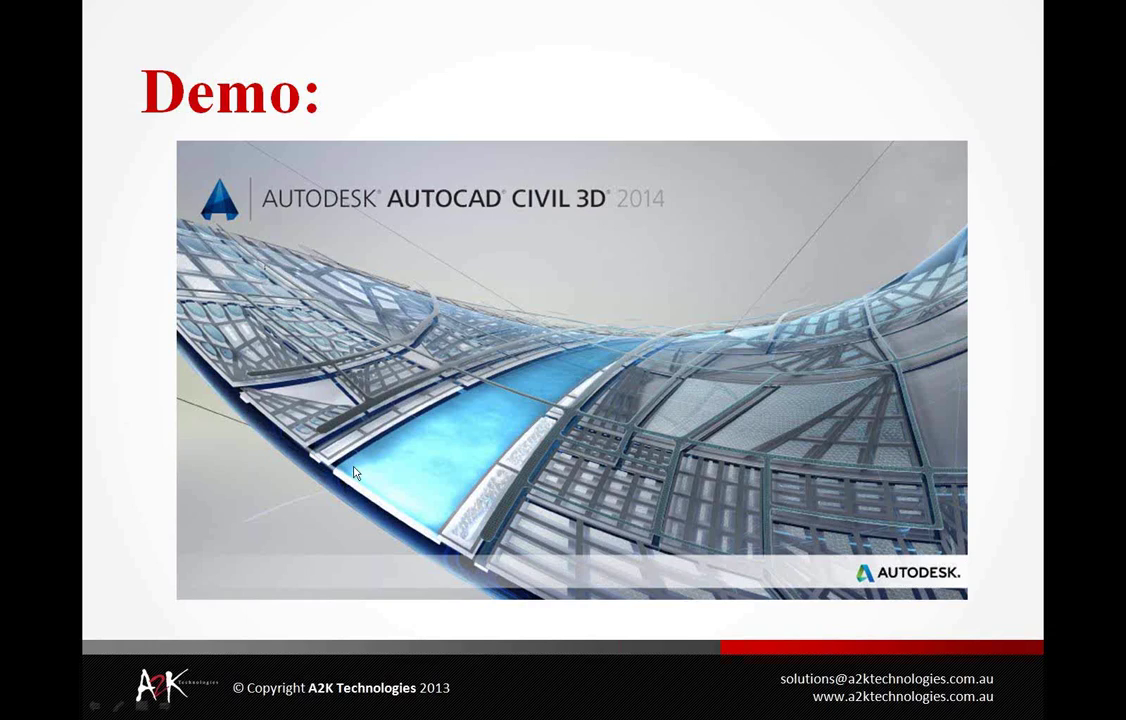
Launch Autodesk ReCap from the desktop and dismiss the Civil 3D error report without sending it
{"action": "key", "text": "alt+Tab"}
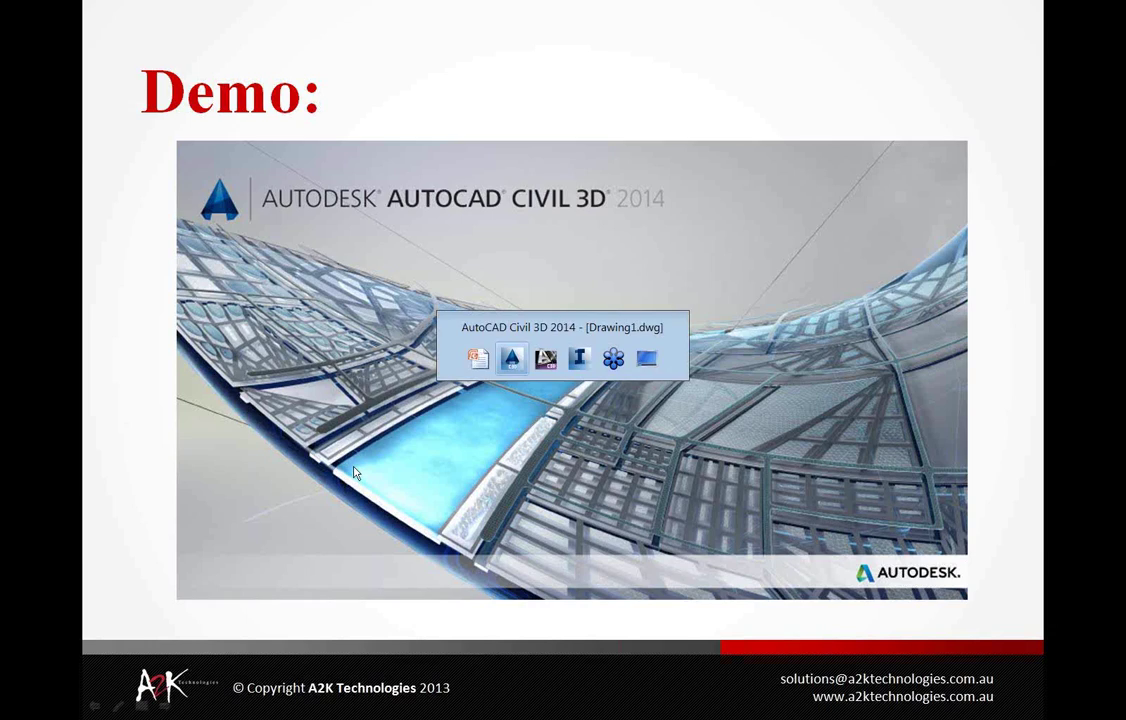
{"action": "key", "text": "alt+Tab"}
{"action": "key", "text": "alt+Tab"}
{"action": "key", "text": "alt+Tab"}
{"action": "key", "text": "alt+Tab"}
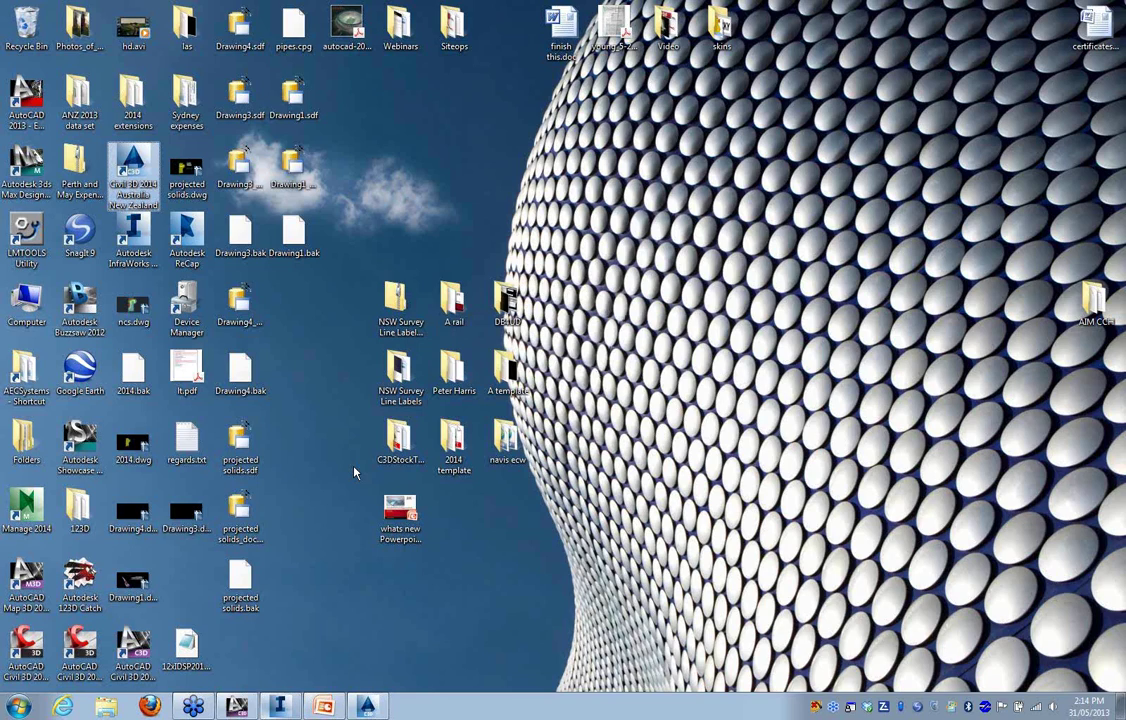
{"action": "left_click", "coordinate": [187, 240]}
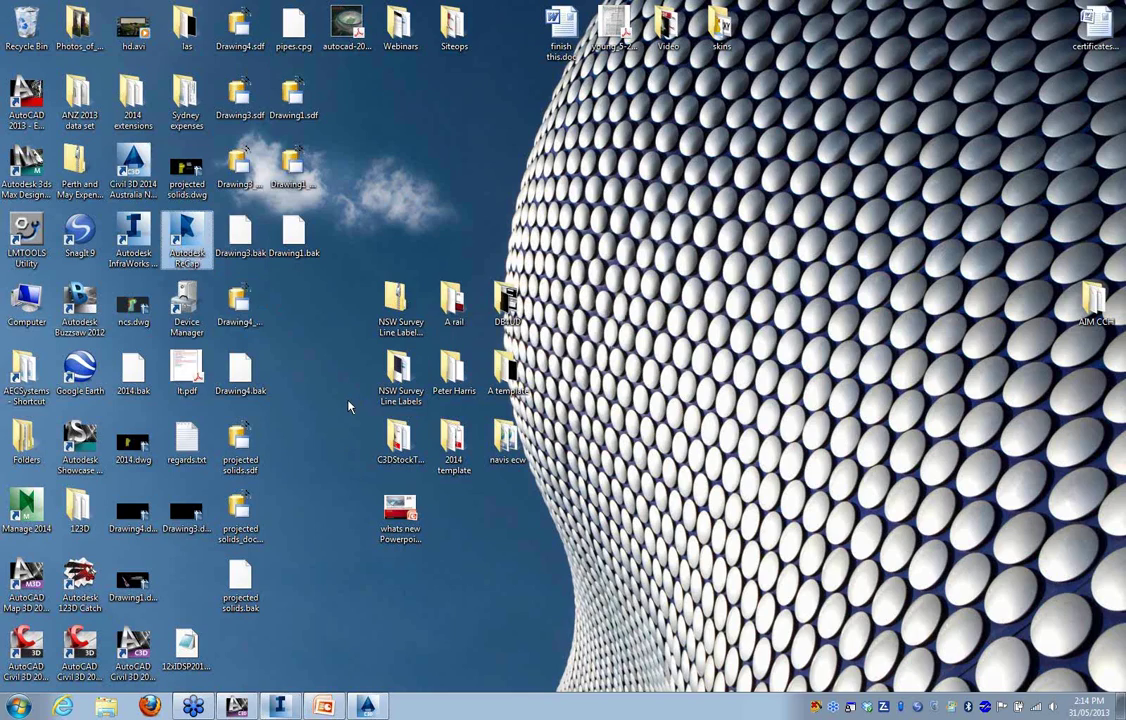
{"action": "key", "text": "Return"}
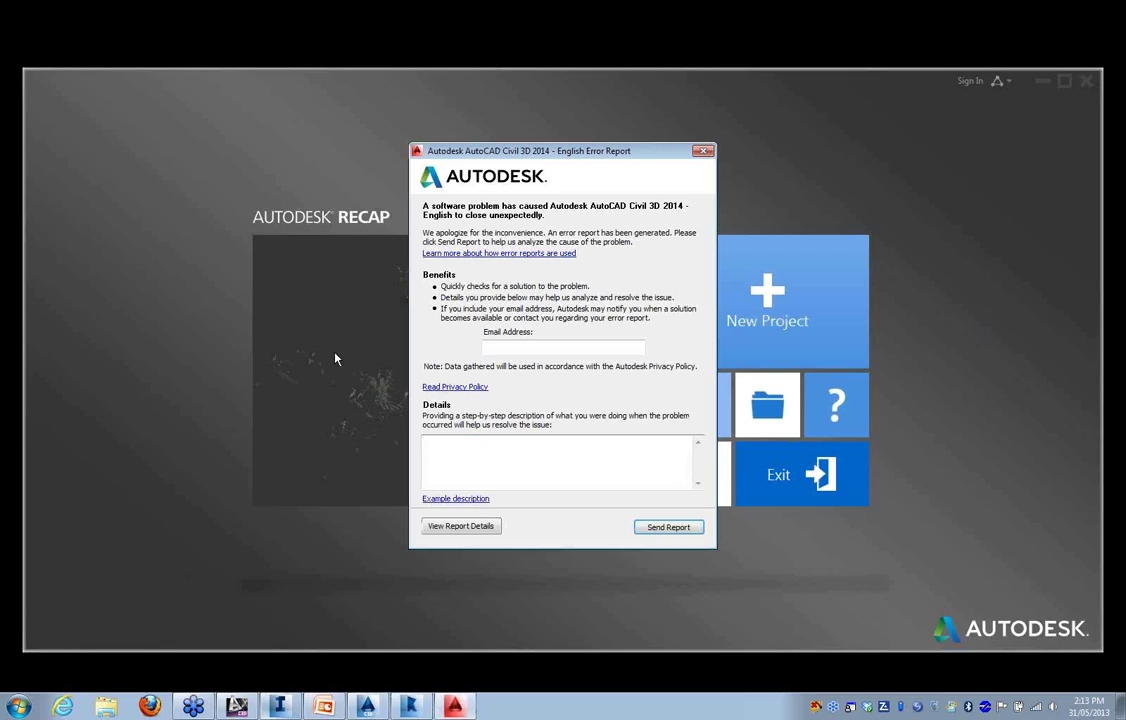
{"action": "left_click", "coordinate": [703, 150]}
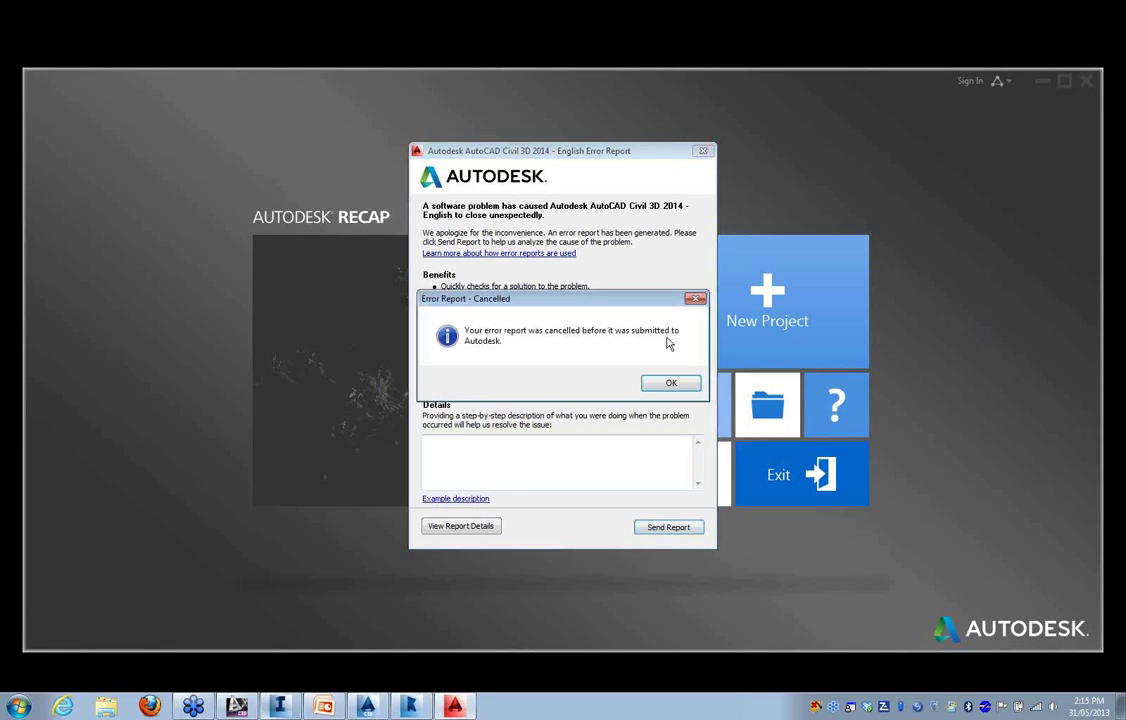
{"action": "left_click", "coordinate": [672, 383]}
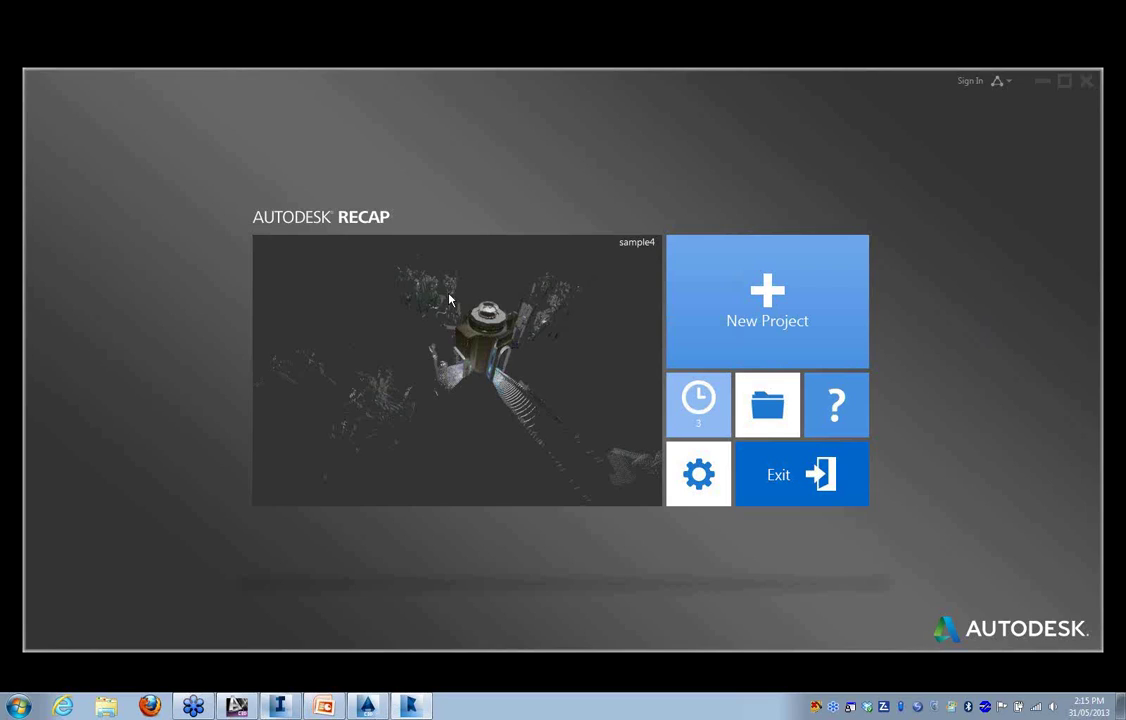
Create a new ReCap project and add one.las and two.las from the las folder as its scan files
{"action": "left_click", "coordinate": [714, 294]}
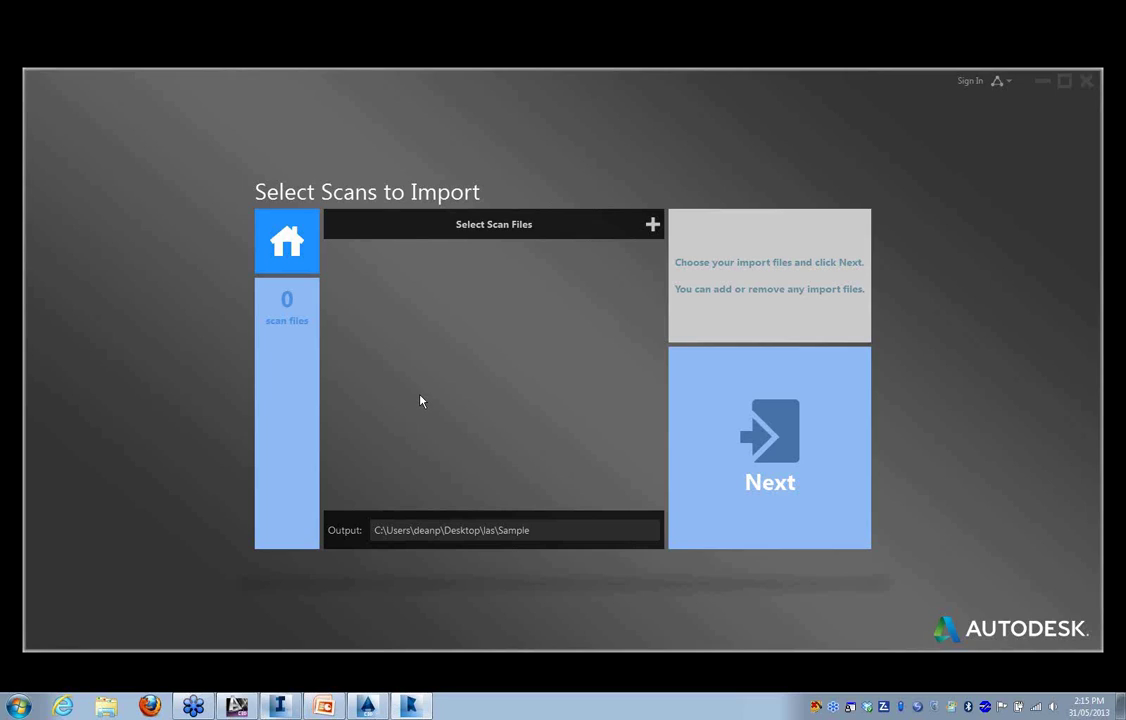
{"action": "left_click", "coordinate": [652, 226]}
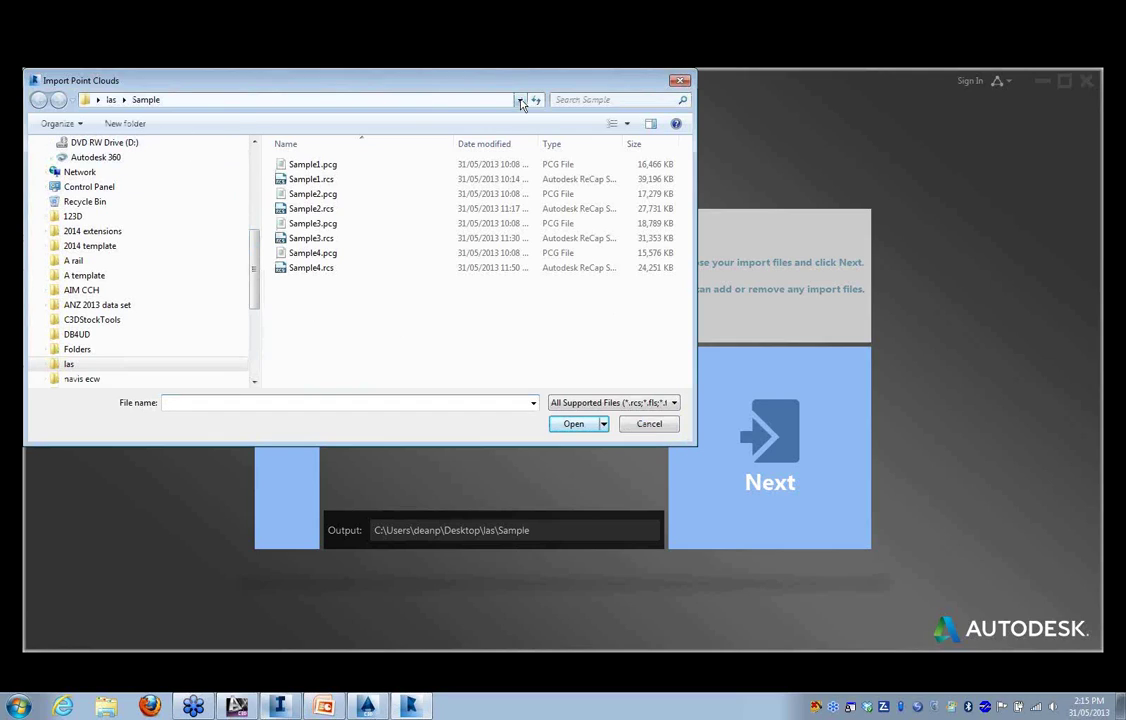
{"action": "left_click", "coordinate": [113, 100]}
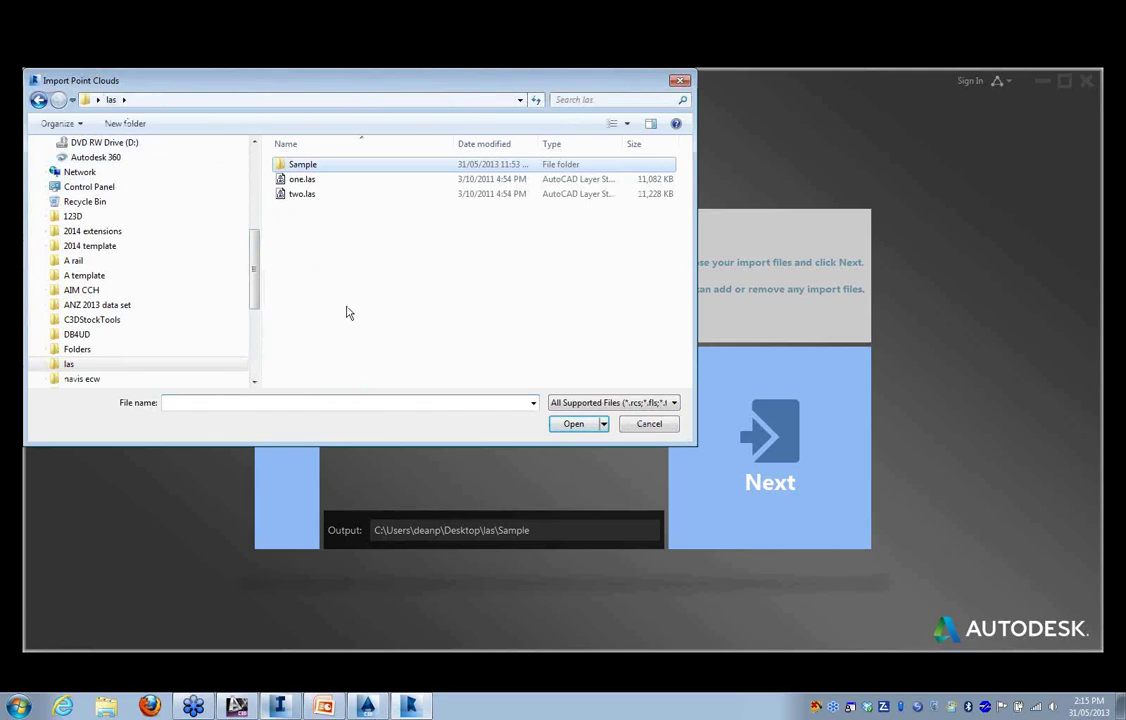
{"action": "left_click", "coordinate": [300, 180]}
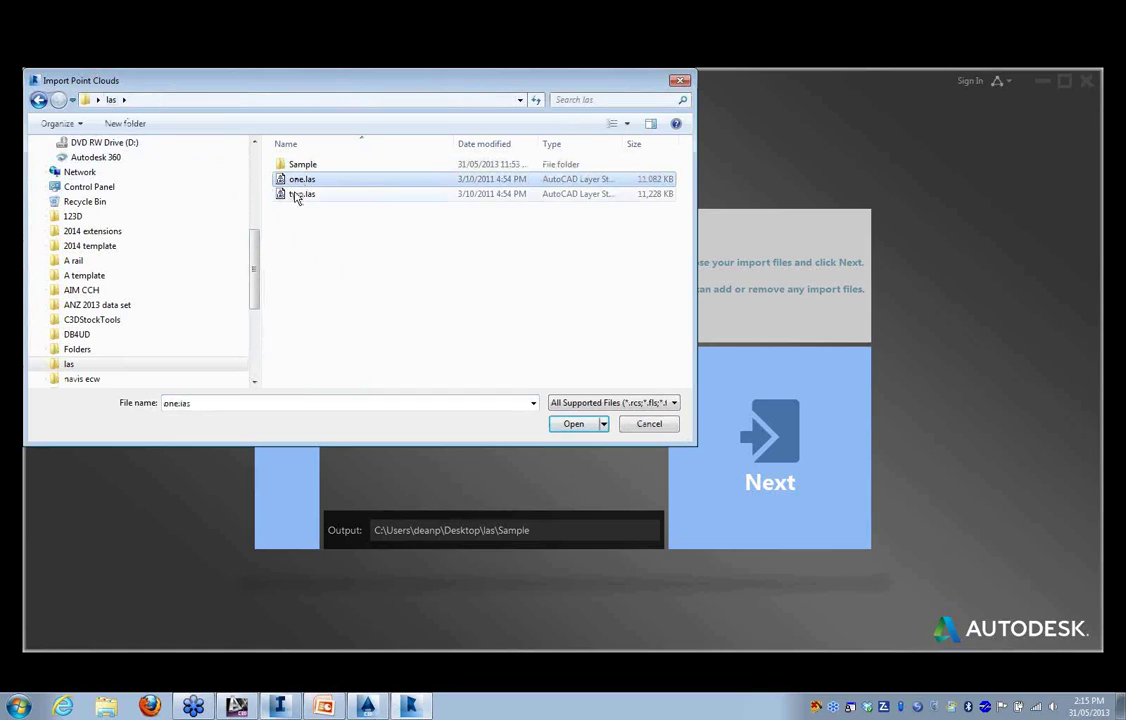
{"action": "left_click", "coordinate": [298, 194], "text": "shift"}
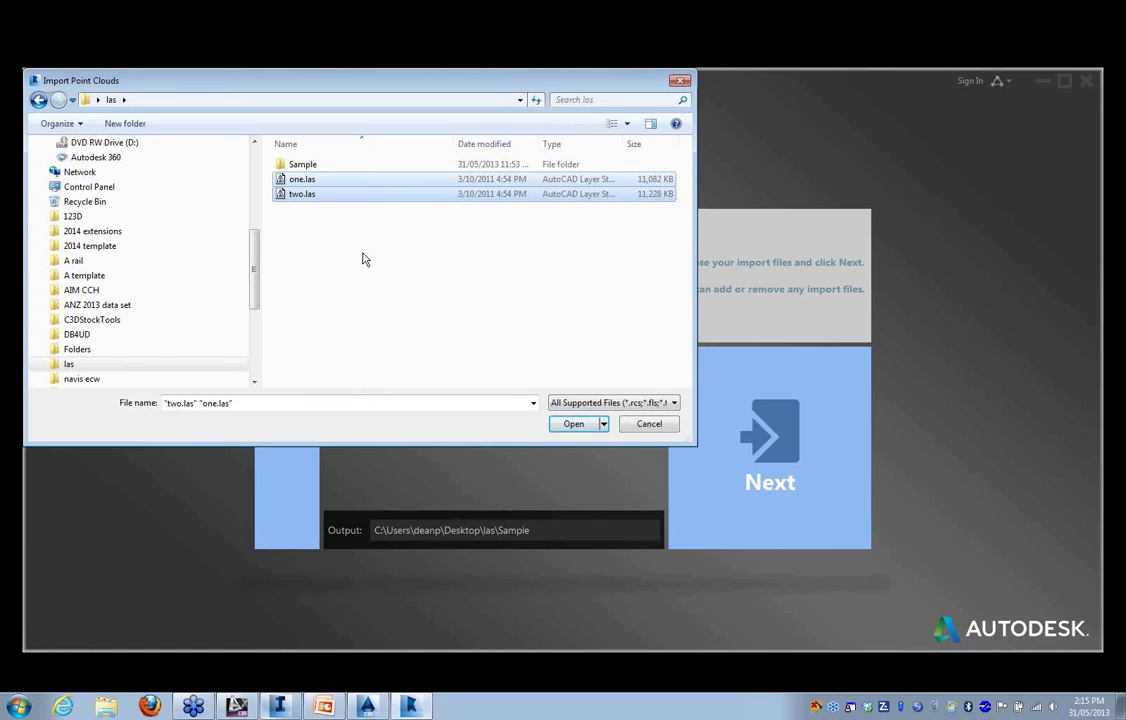
{"action": "left_click", "coordinate": [573, 425]}
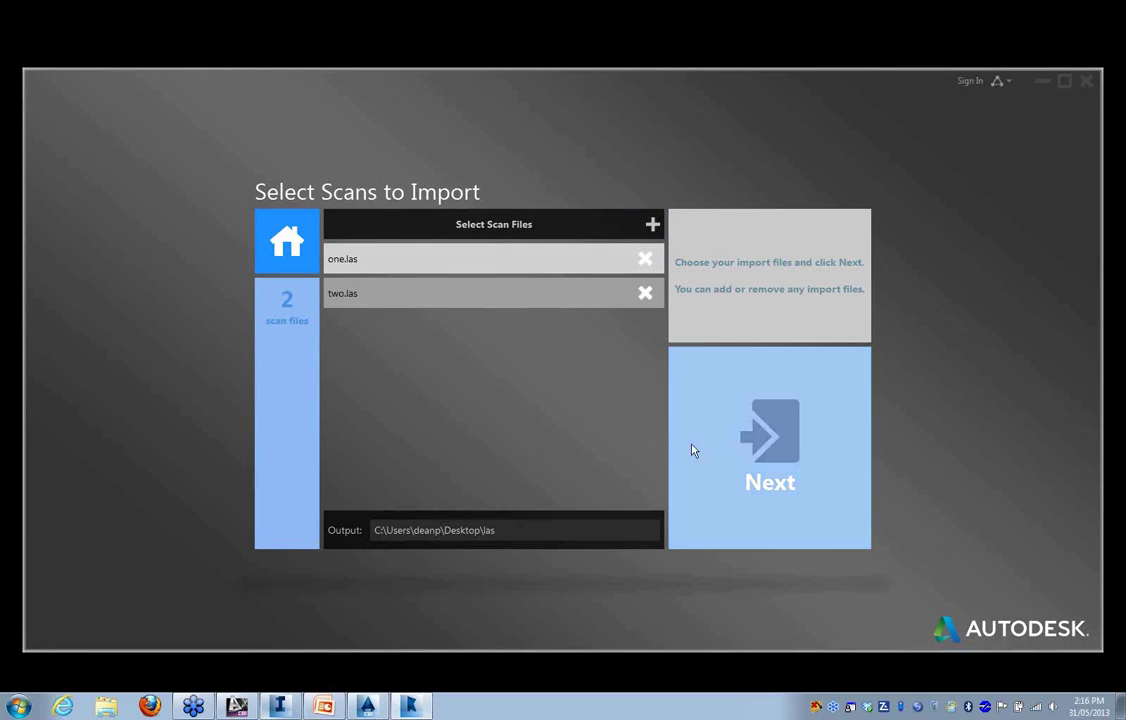
Import both scans with the noise filter set to None and launch the project
{"action": "left_click", "coordinate": [765, 452]}
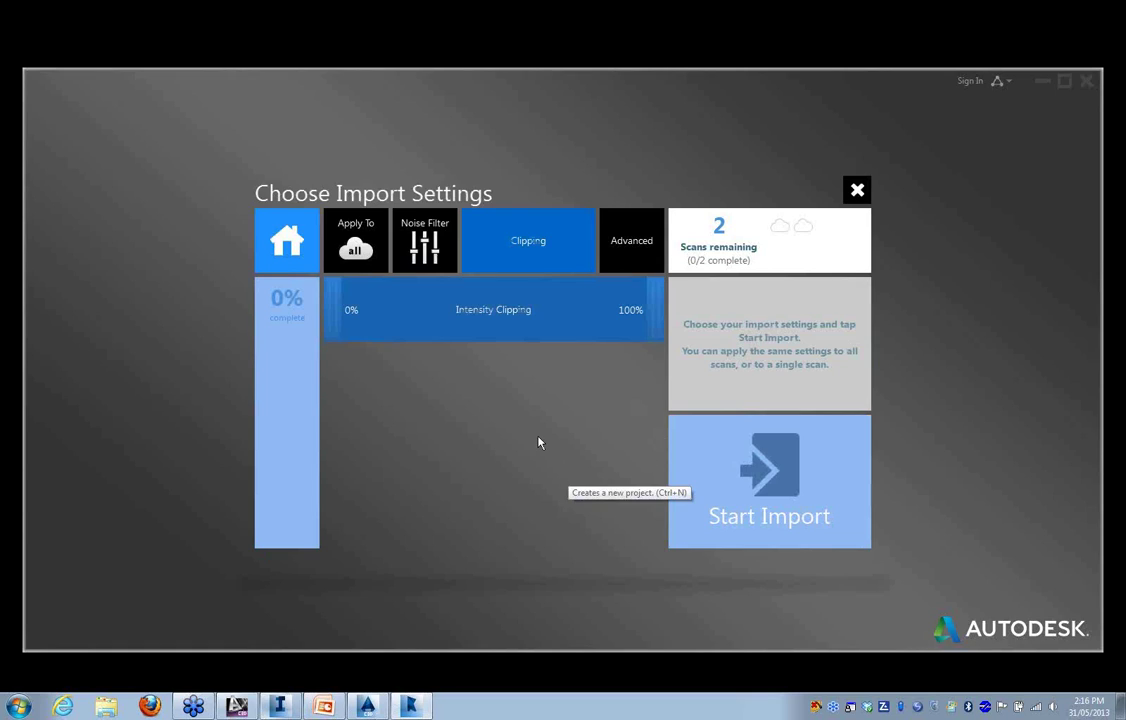
{"action": "left_click", "coordinate": [424, 245]}
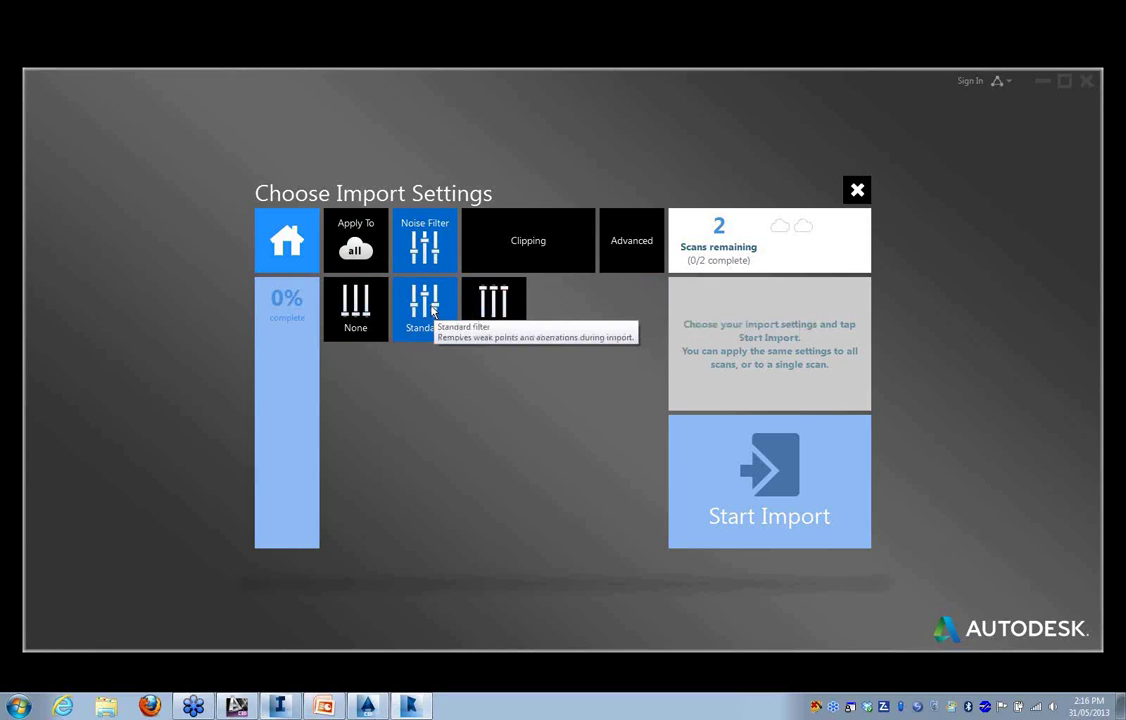
{"action": "left_click", "coordinate": [360, 313]}
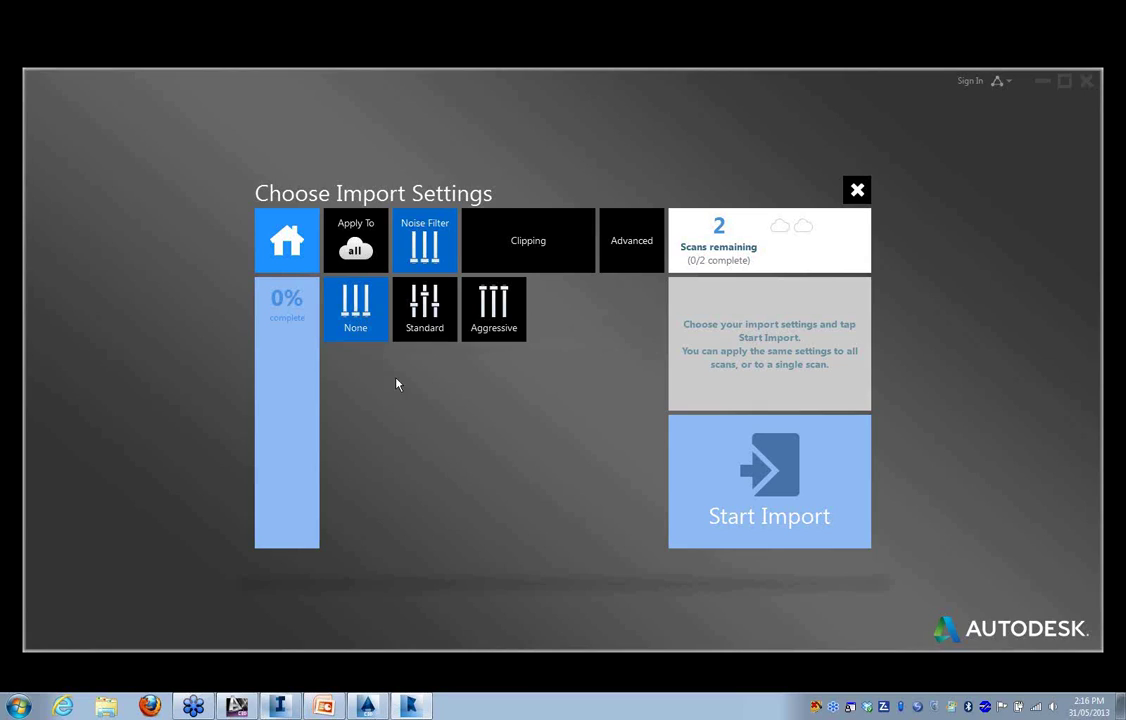
{"action": "left_click", "coordinate": [528, 240]}
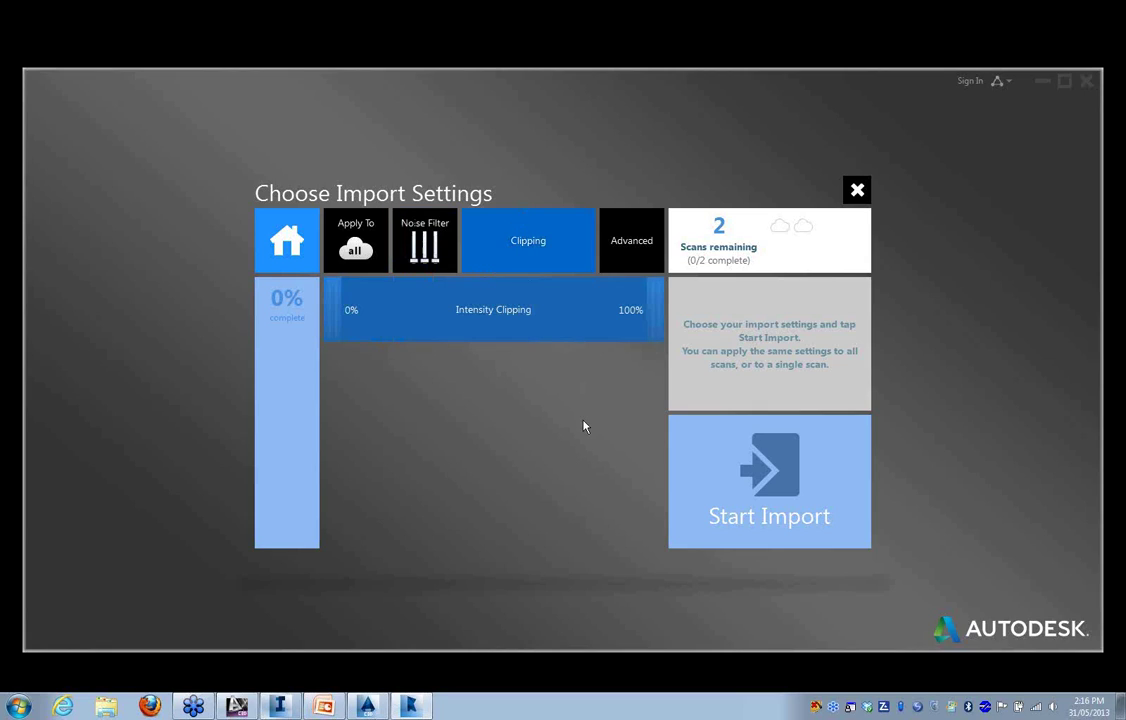
{"action": "left_click", "coordinate": [760, 476]}
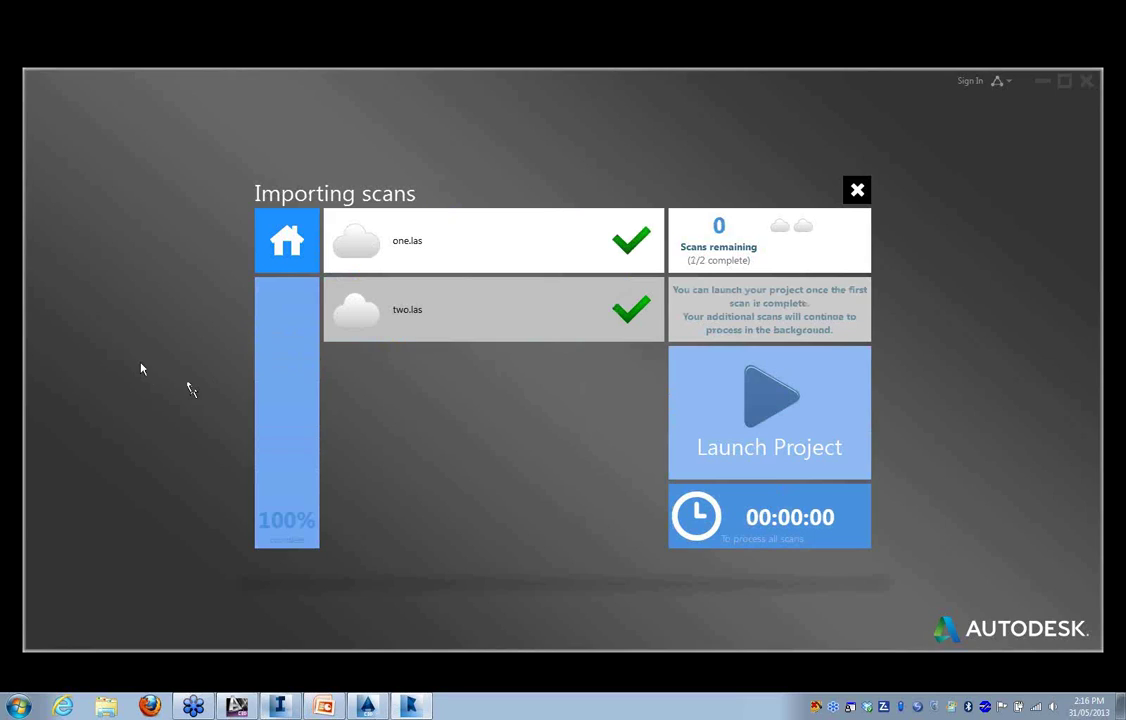
{"action": "left_click", "coordinate": [793, 438]}
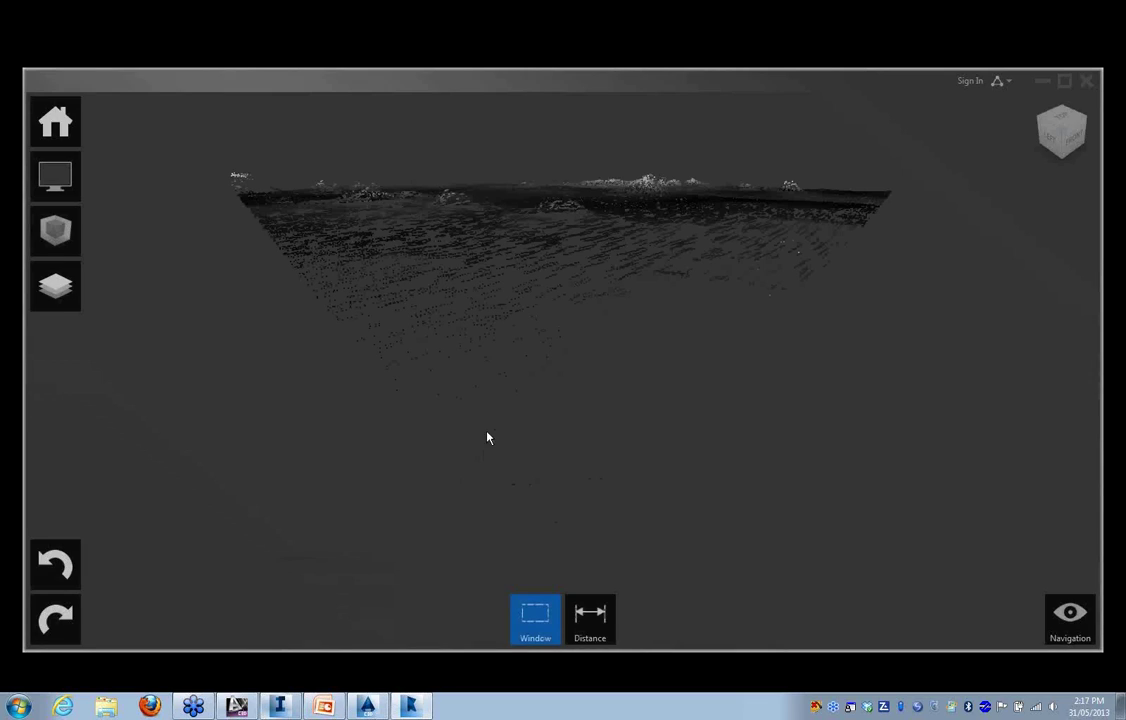
Clear the stray window selection and colour the point cloud by elevation
{"action": "left_click_drag", "start_coordinate": [503, 385], "coordinate": [508, 385]}
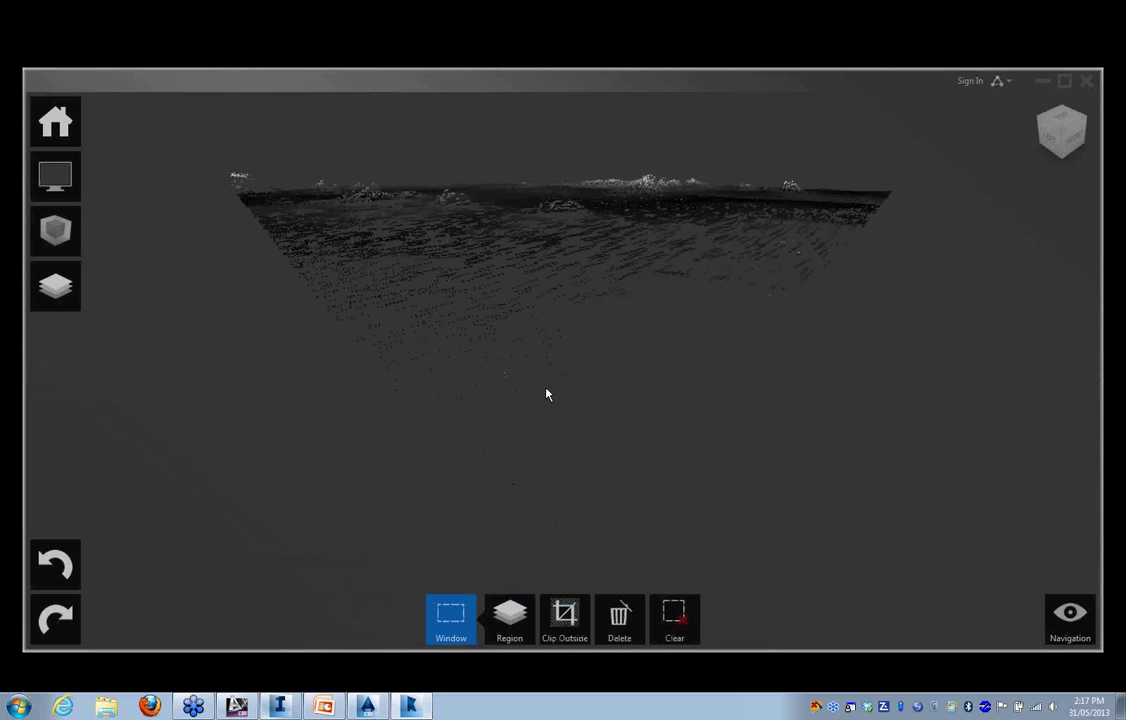
{"action": "left_click", "coordinate": [546, 388]}
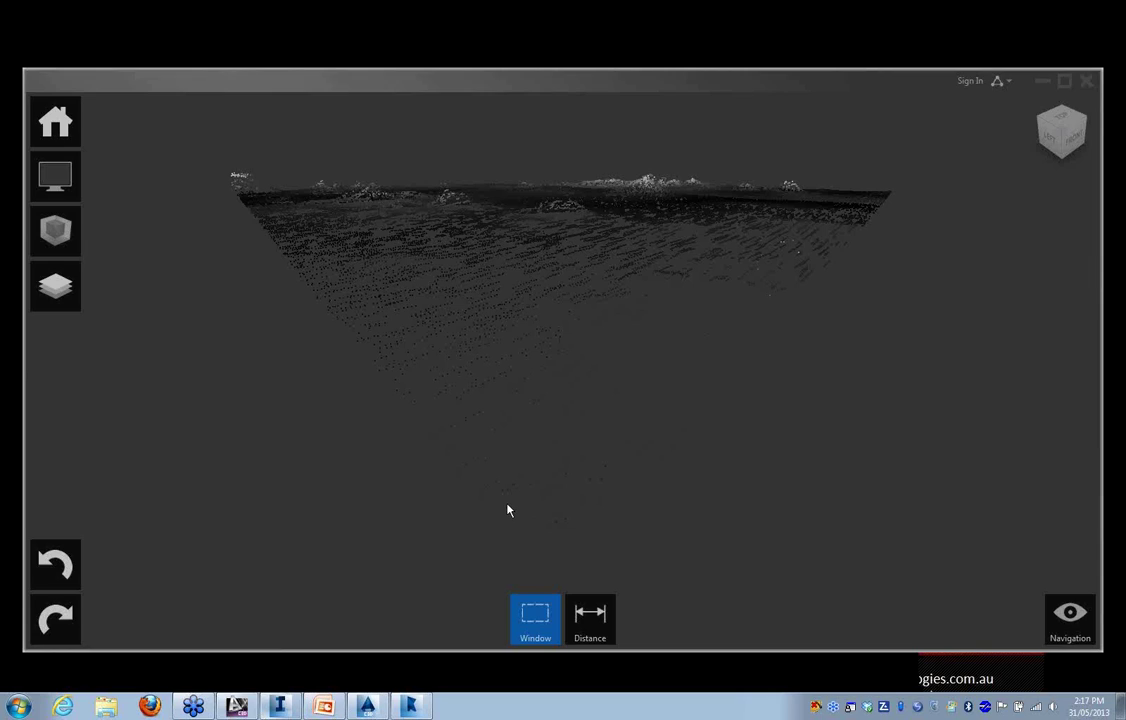
{"action": "mouse_move", "coordinate": [51, 192]}
{"action": "mouse_move", "coordinate": [107, 180]}
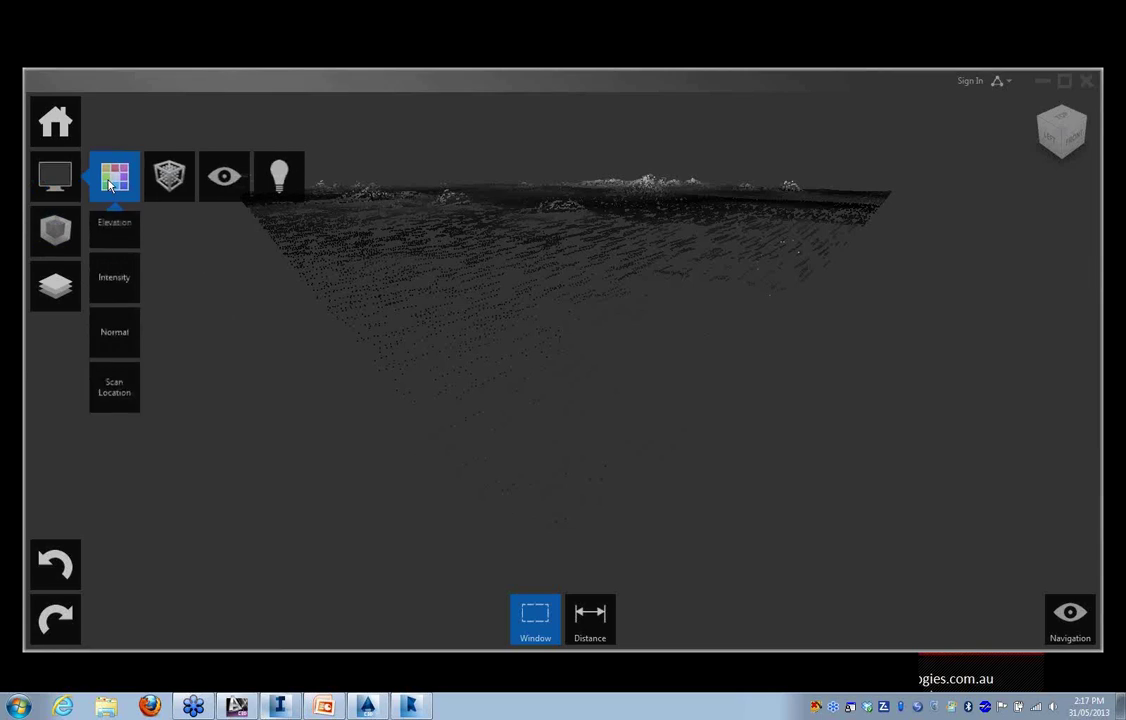
{"action": "left_click", "coordinate": [107, 291]}
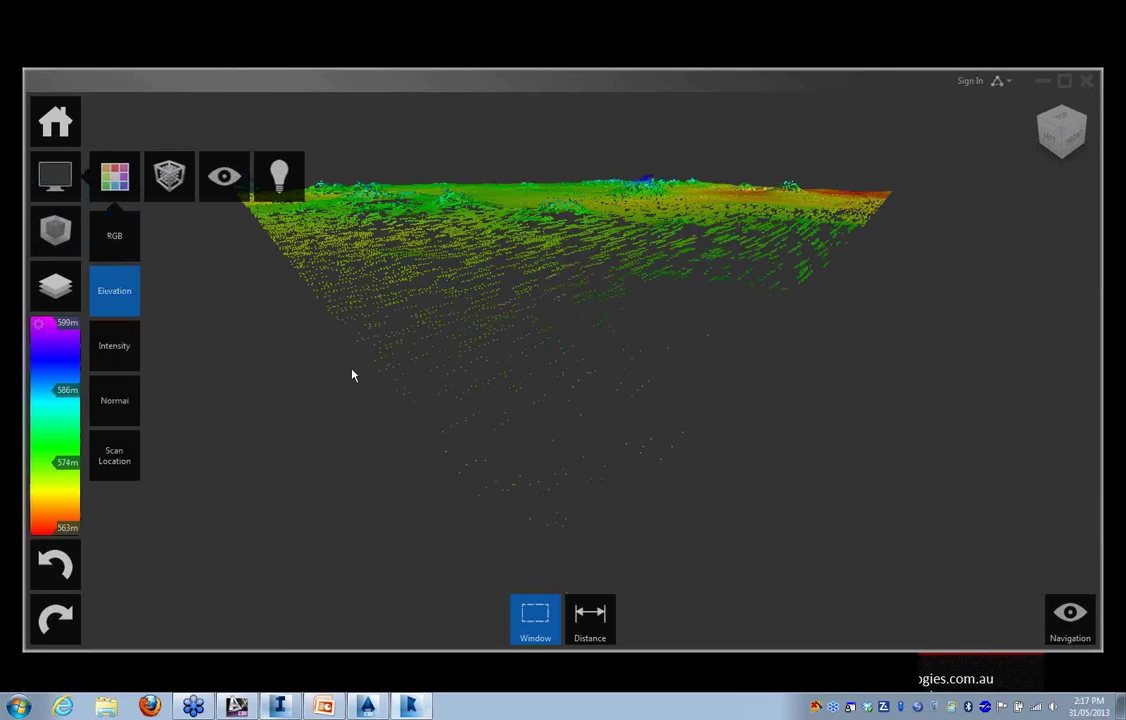
Orbit and pan around the elevation-coloured point cloud to examine the terrain, finishing in the top view
{"action": "mouse_move", "coordinate": [1075, 618]}
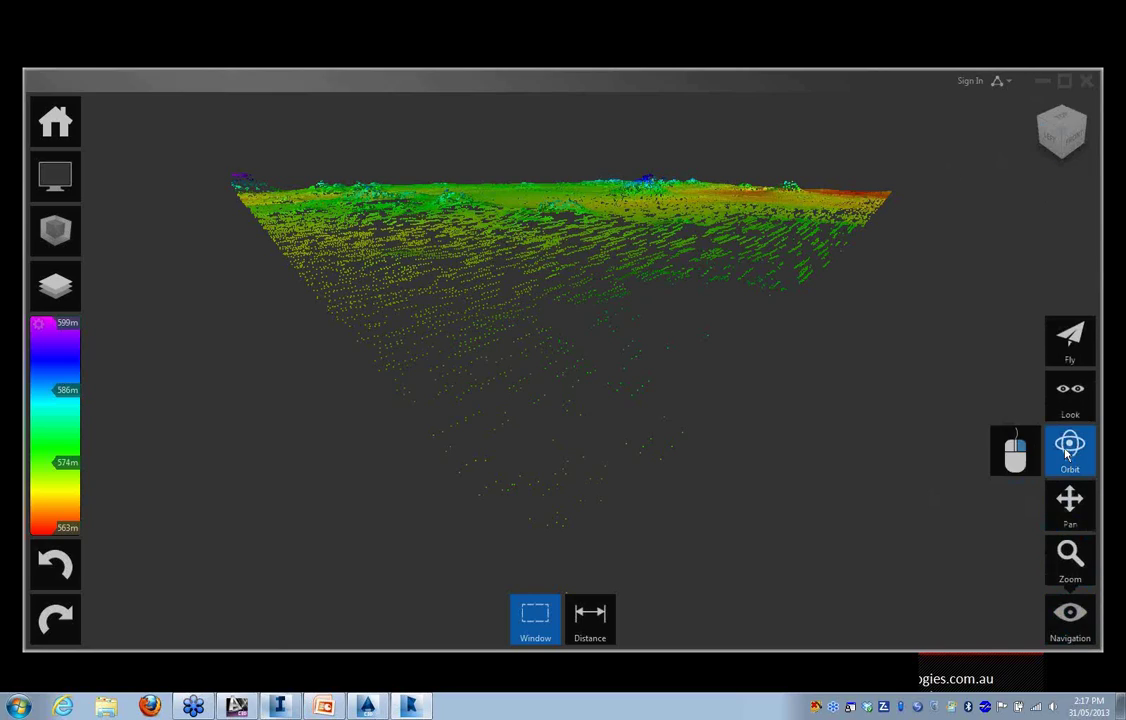
{"action": "left_click", "coordinate": [1068, 452]}
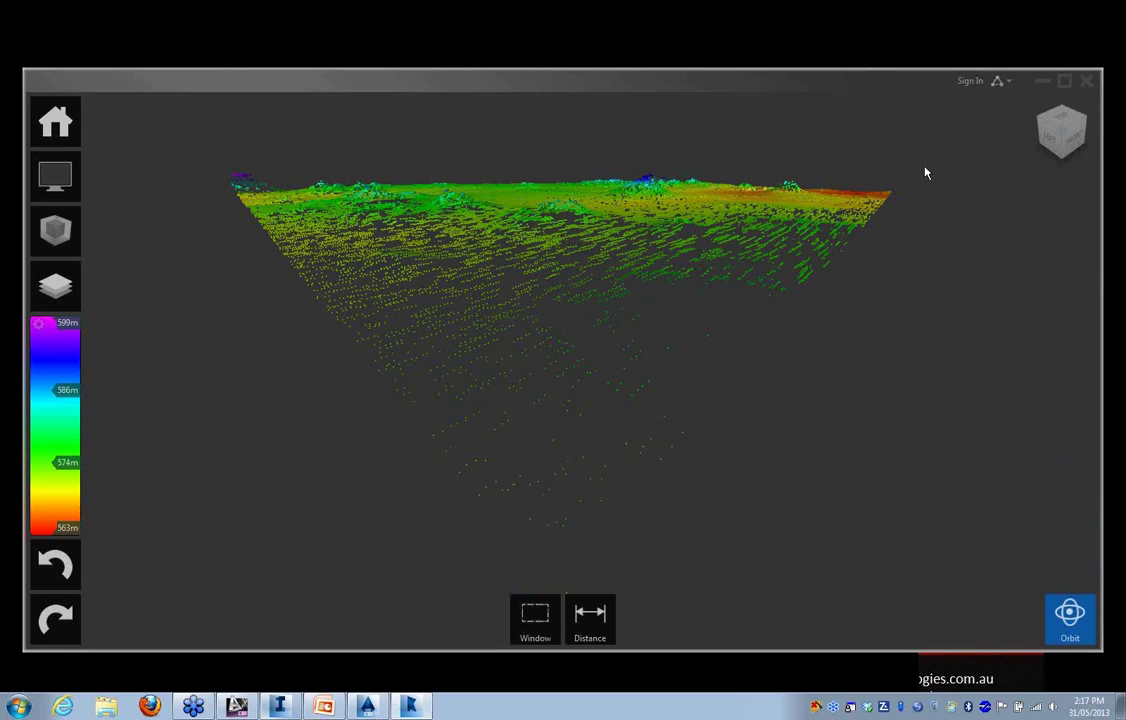
{"action": "left_click_drag", "start_coordinate": [590, 425], "coordinate": [570, 355]}
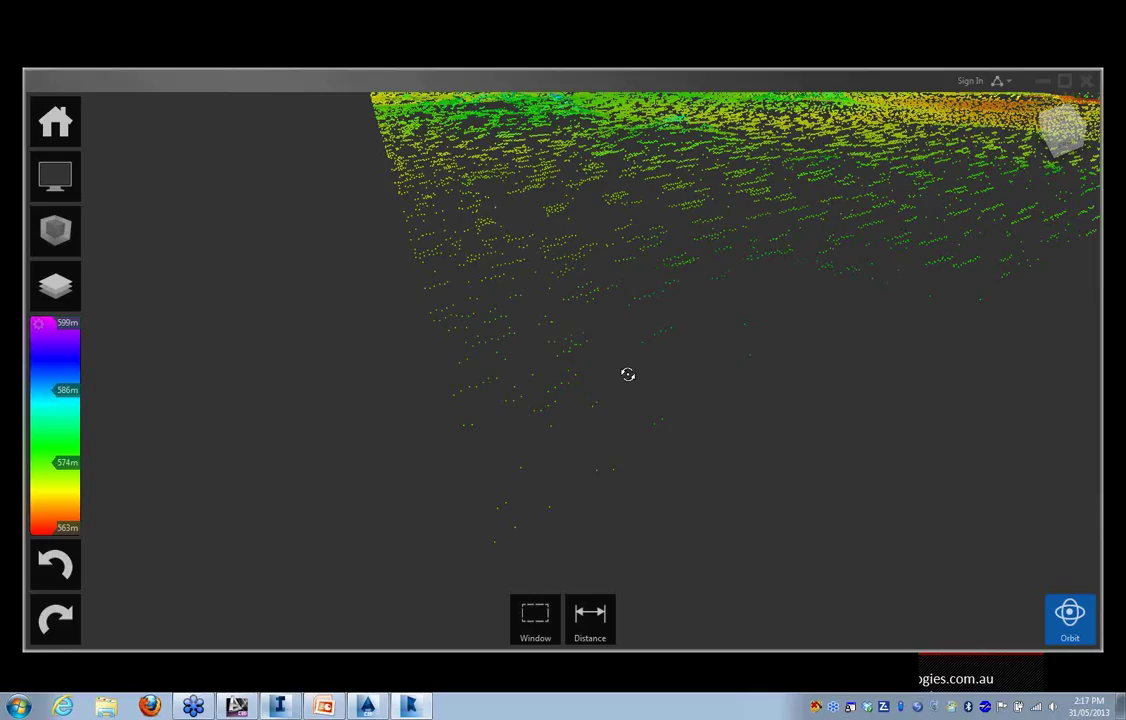
{"action": "left_click_drag", "start_coordinate": [643, 337], "coordinate": [412, 362]}
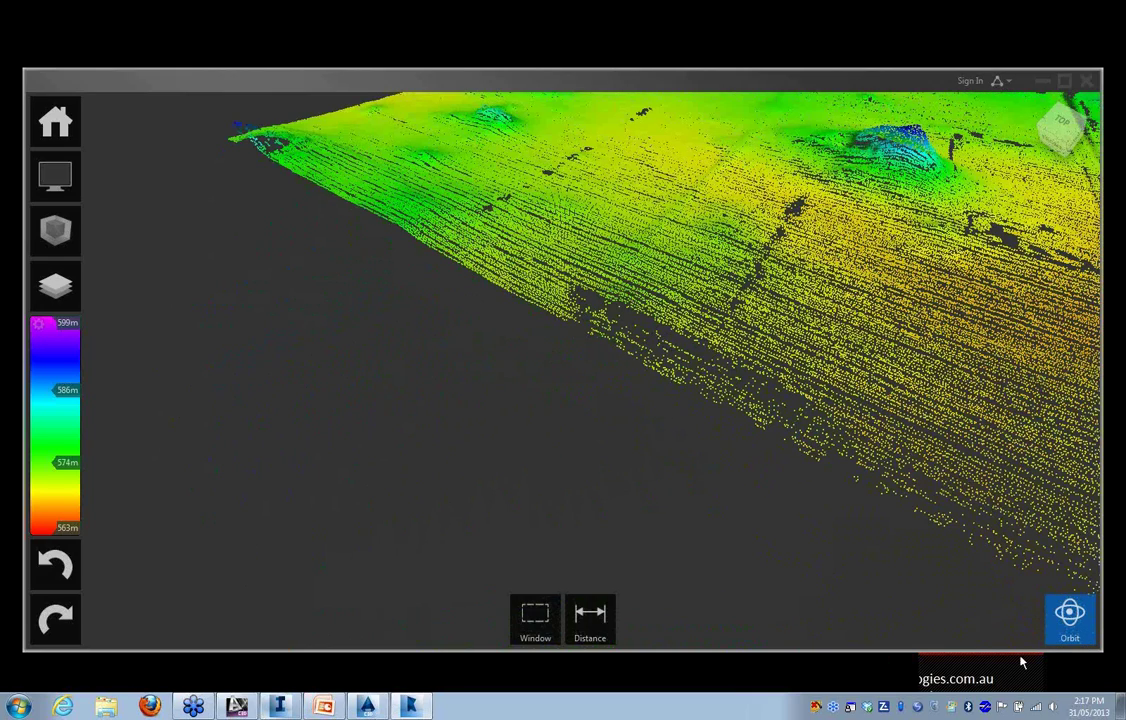
{"action": "mouse_move", "coordinate": [1074, 628]}
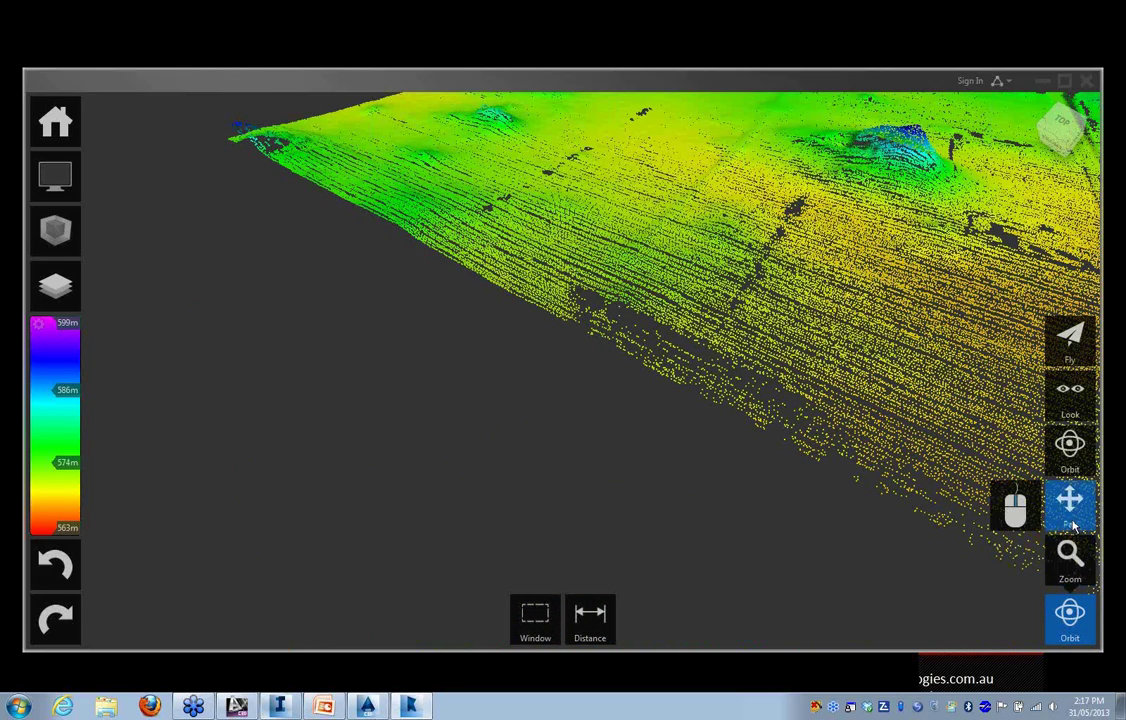
{"action": "left_click", "coordinate": [1070, 503]}
{"action": "left_click_drag", "start_coordinate": [623, 349], "coordinate": [238, 436]}
{"action": "left_click_drag", "start_coordinate": [650, 390], "coordinate": [520, 410]}
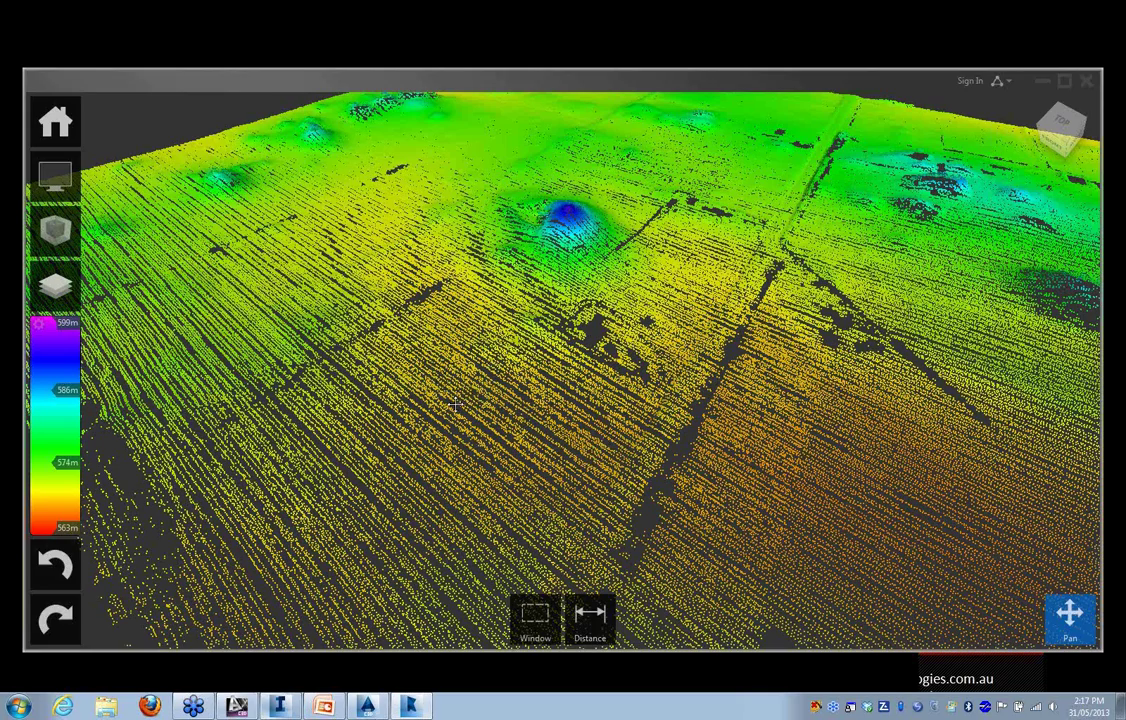
{"action": "left_click", "coordinate": [1064, 124]}
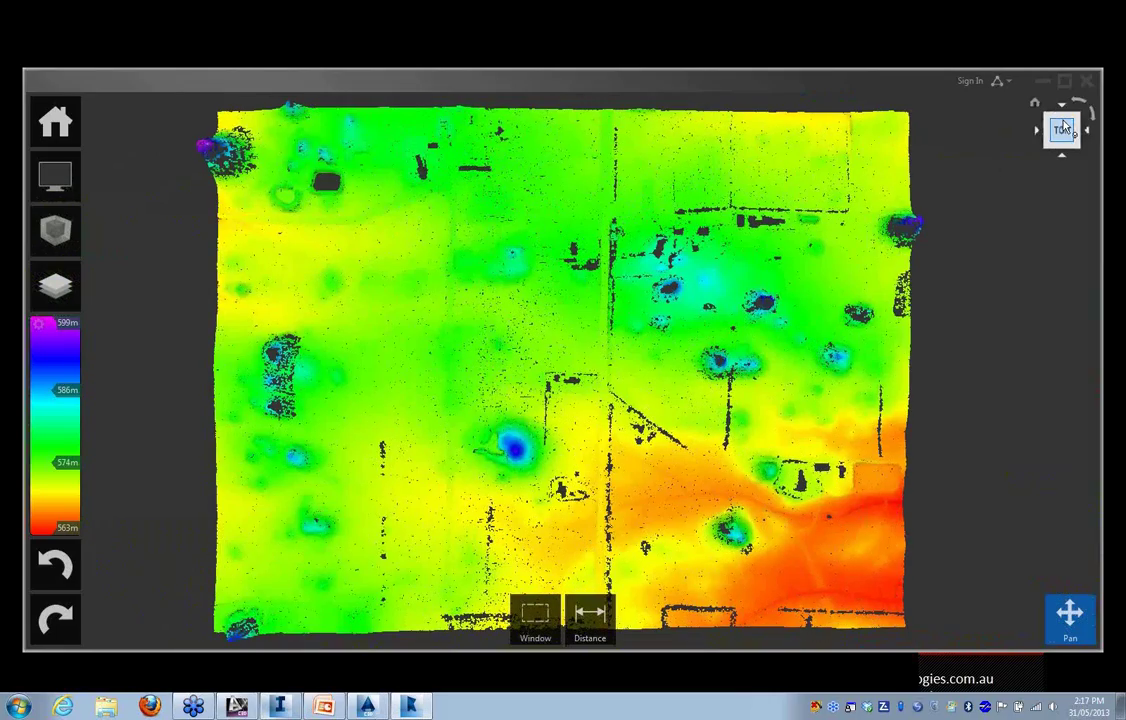
Compare the point cloud in the Scan Location and Intensity colour modes, finishing in the Elevation mode
{"action": "left_click", "coordinate": [535, 617]}
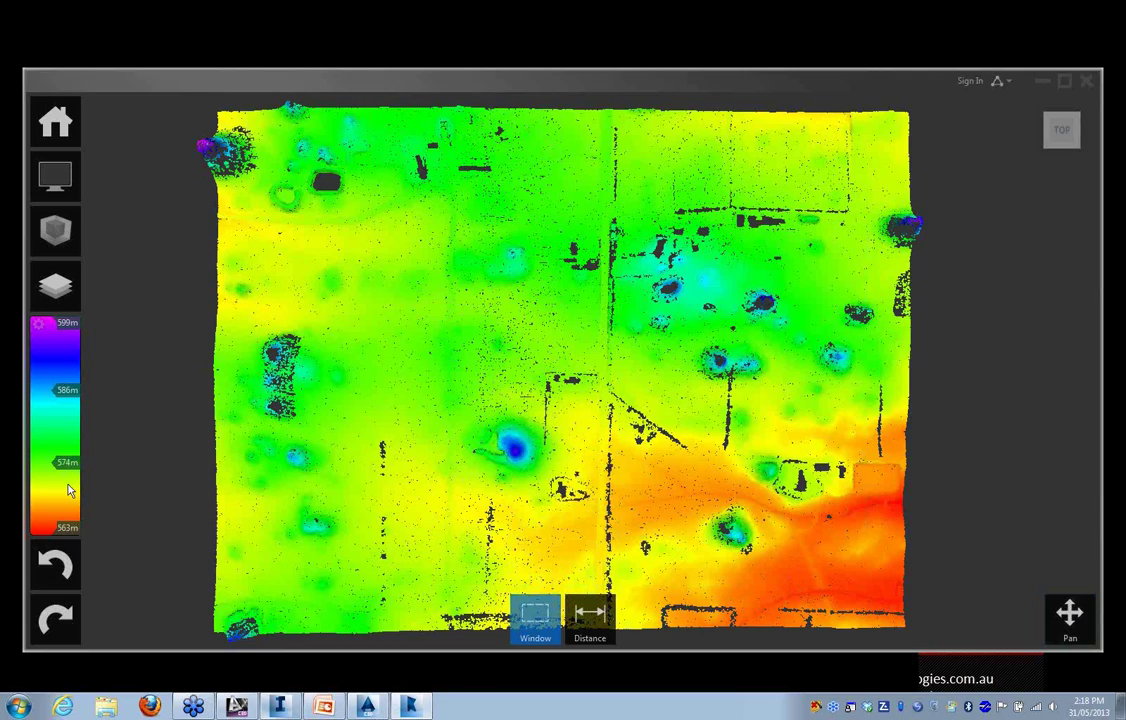
{"action": "left_click", "coordinate": [56, 288]}
{"action": "mouse_move", "coordinate": [54, 237]}
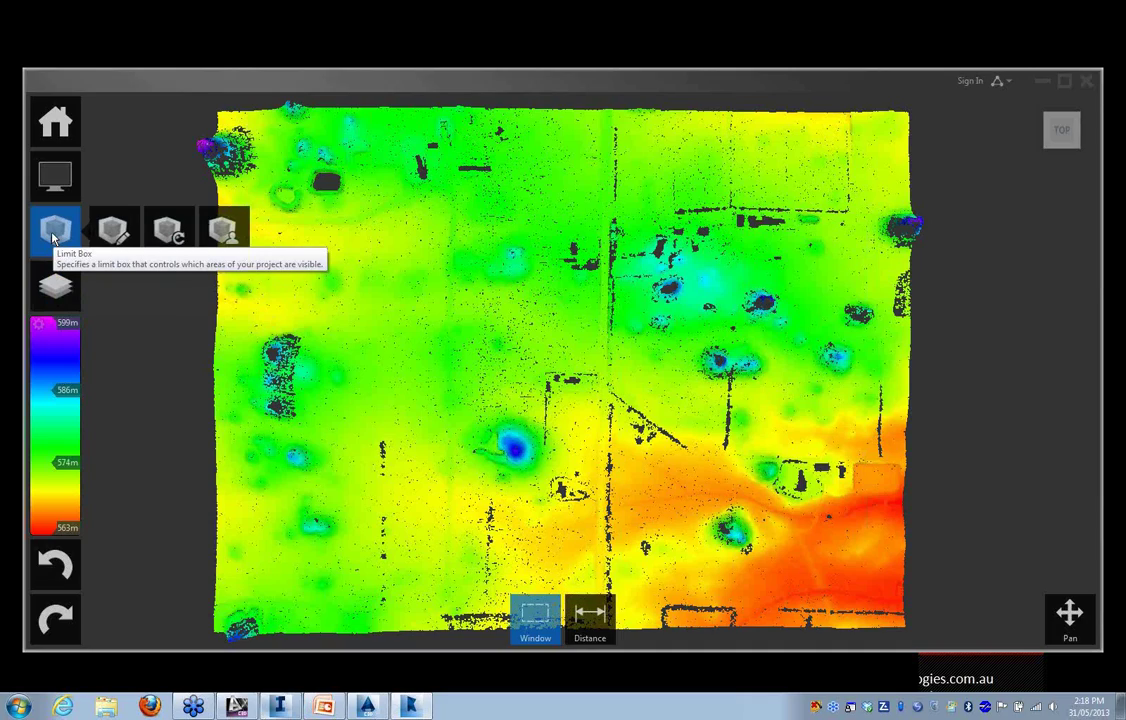
{"action": "mouse_move", "coordinate": [55, 176]}
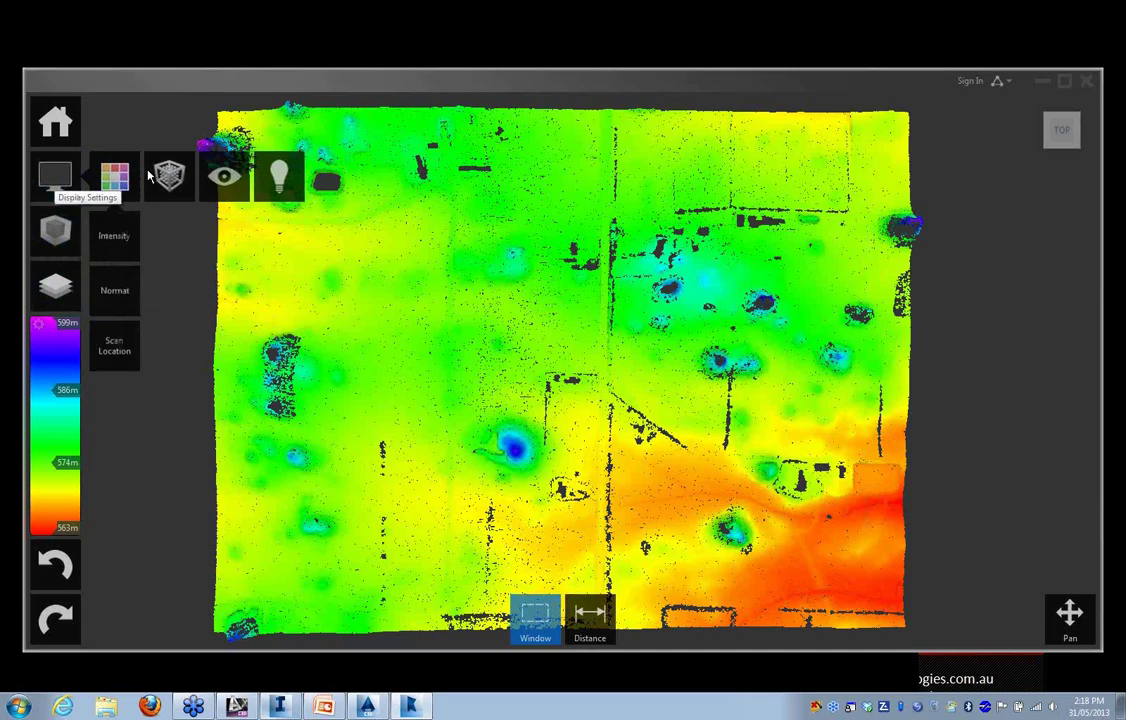
{"action": "mouse_move", "coordinate": [160, 185]}
{"action": "mouse_move", "coordinate": [113, 188]}
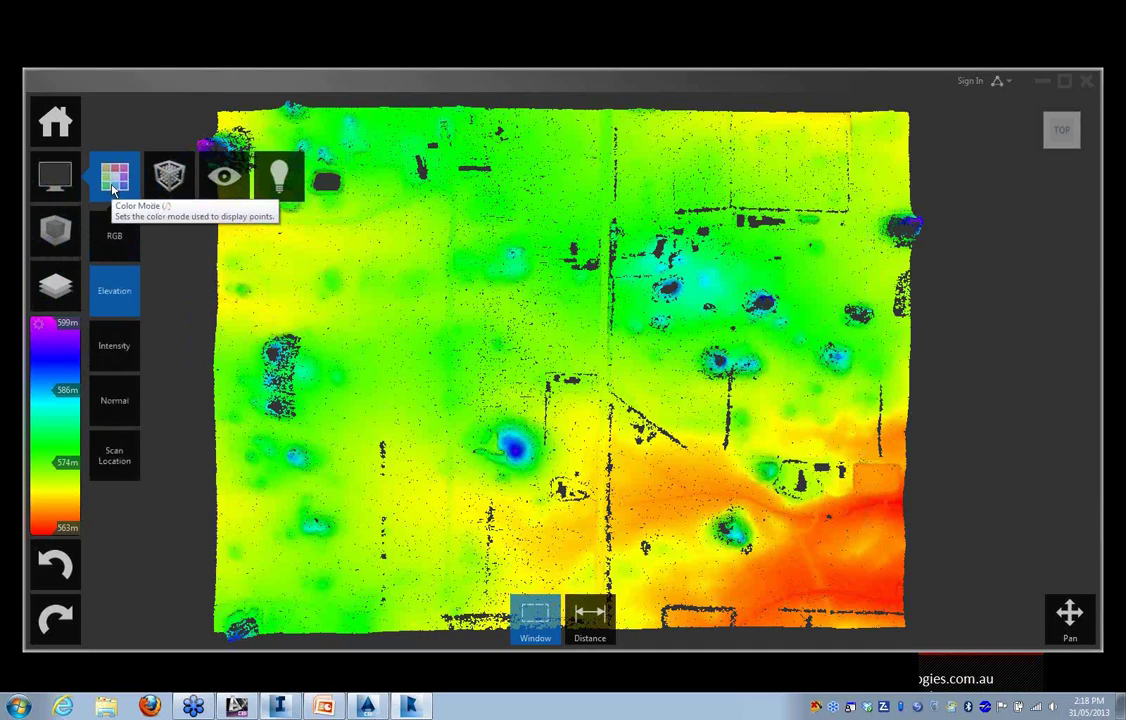
{"action": "left_click", "coordinate": [122, 454]}
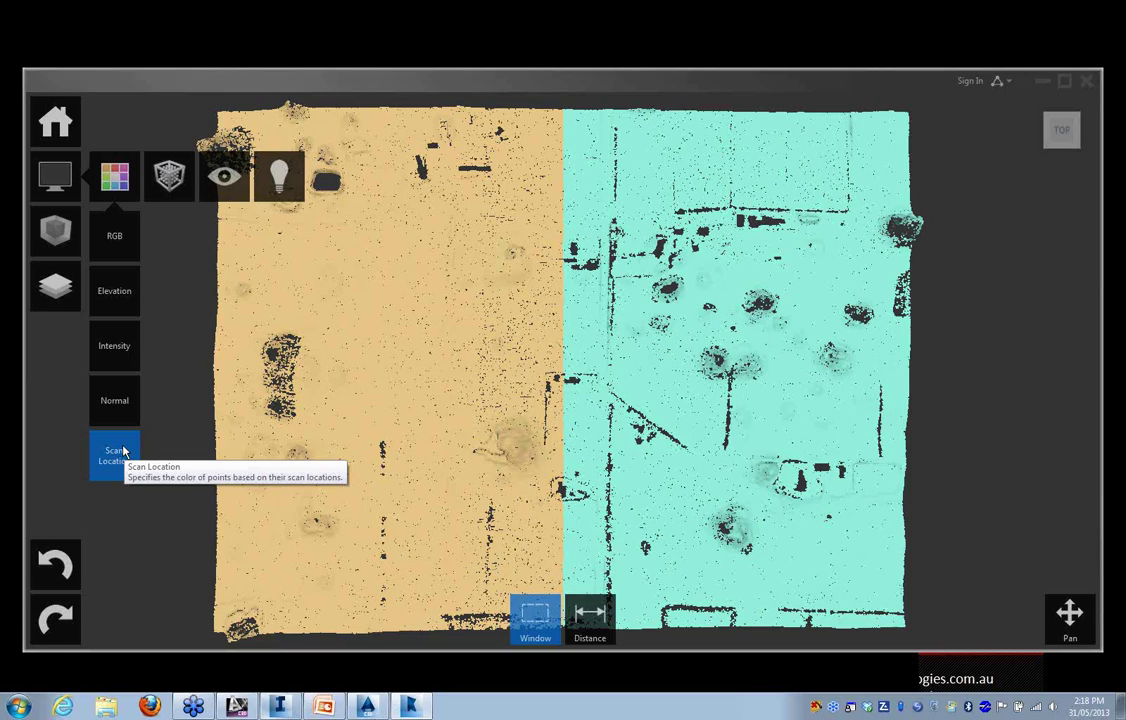
{"action": "left_click", "coordinate": [111, 286]}
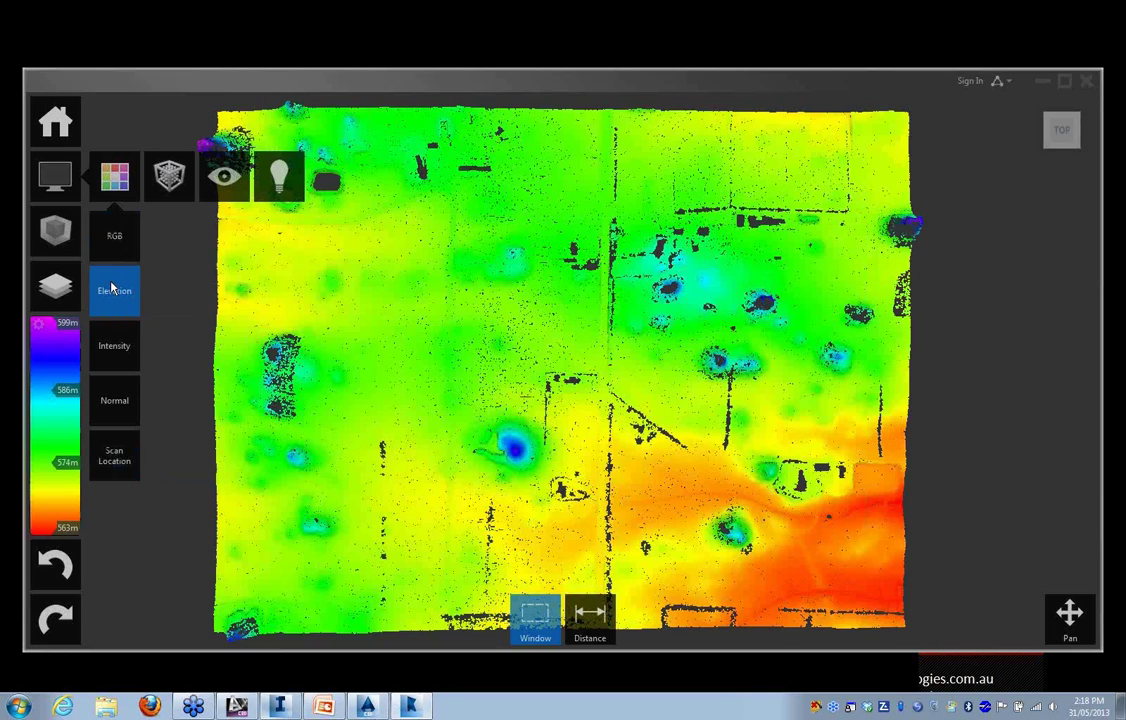
{"action": "left_click", "coordinate": [114, 342]}
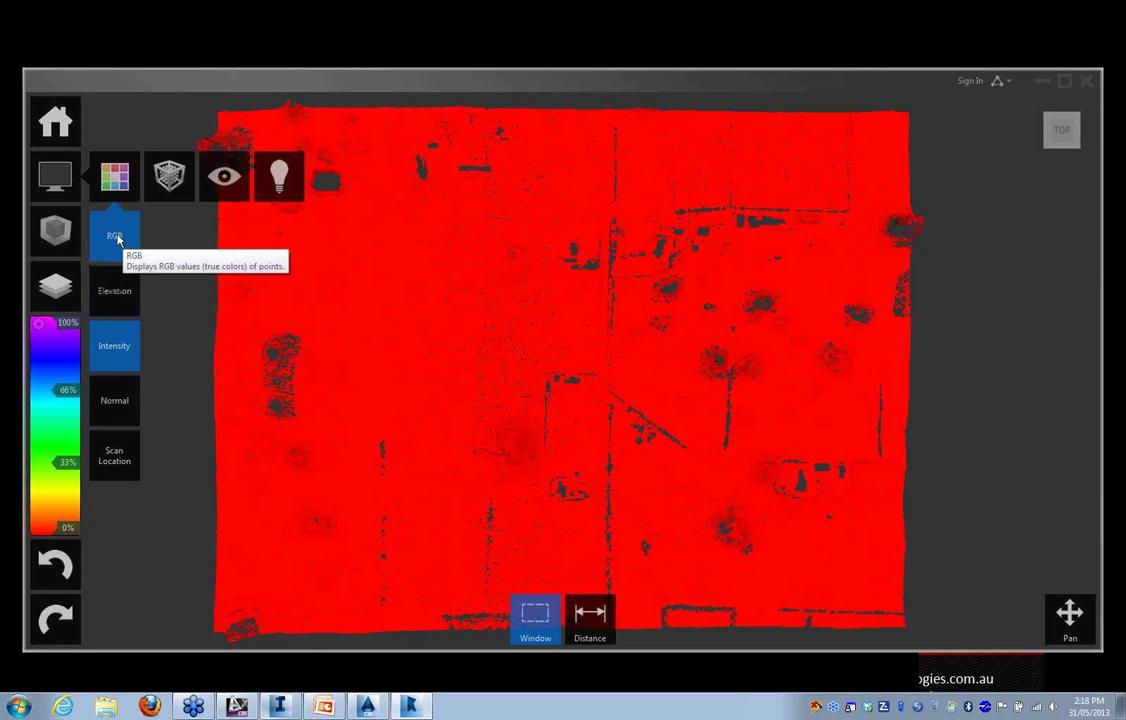
{"action": "left_click", "coordinate": [110, 290]}
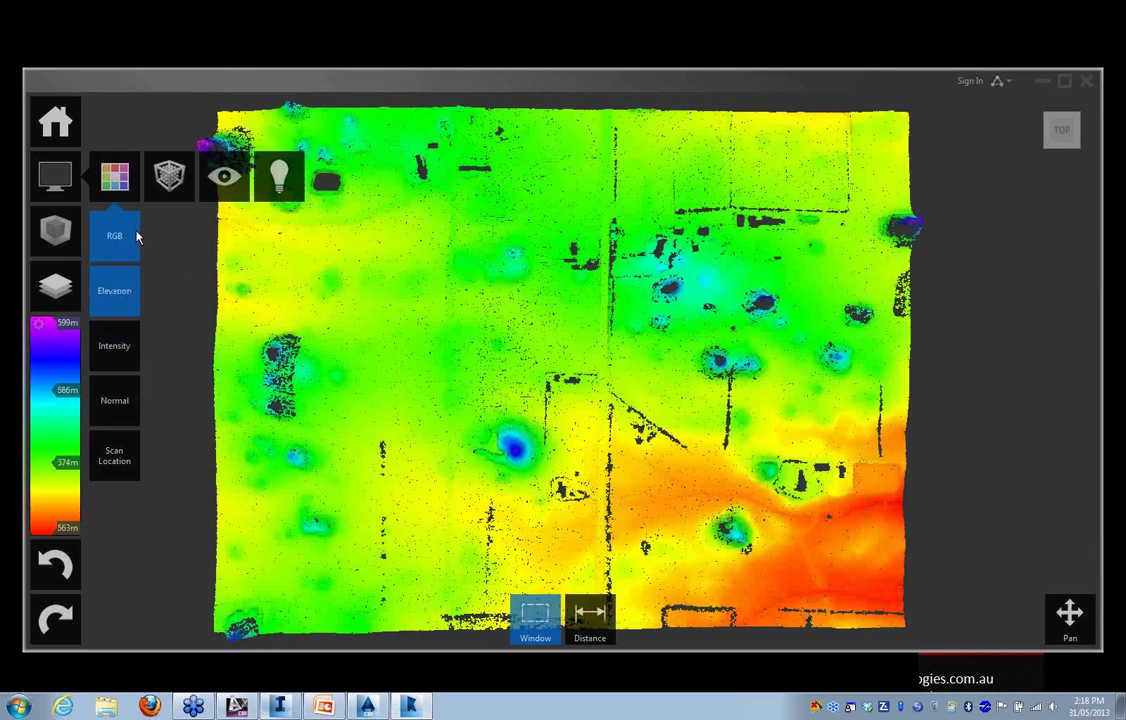
Clip away the points inside a wide rectangular window over the middle of the cloud and restore them with Unclip All
{"action": "mouse_move", "coordinate": [541, 623]}
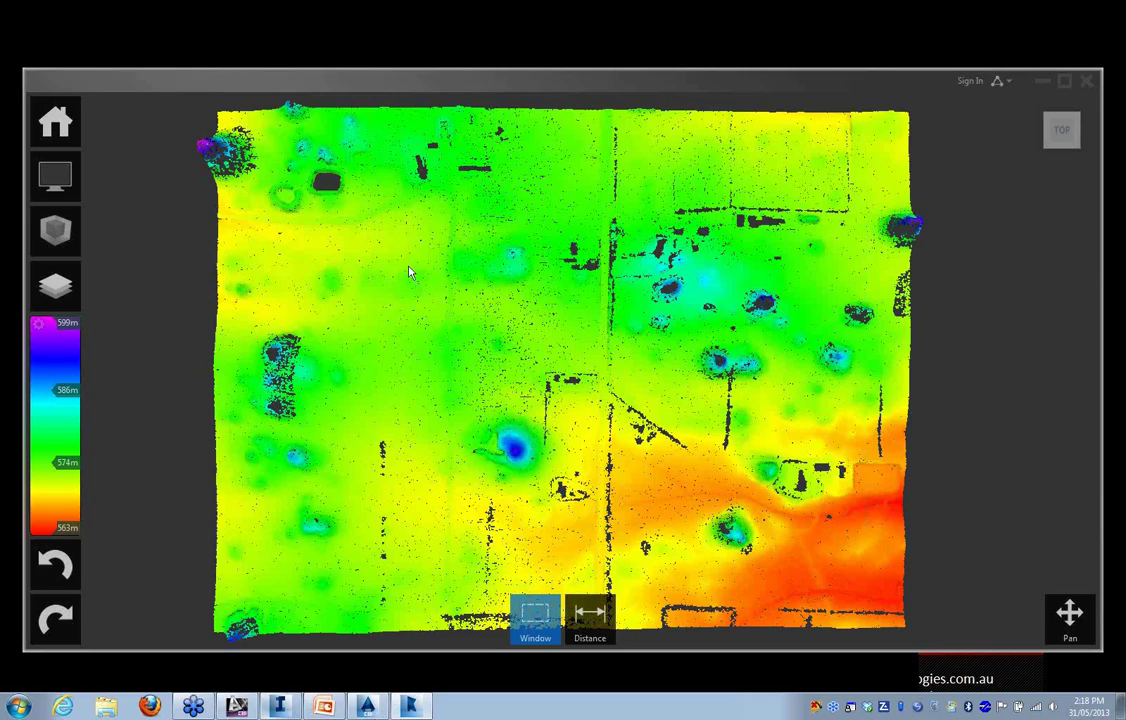
{"action": "left_click_drag", "start_coordinate": [432, 314], "coordinate": [412, 280]}
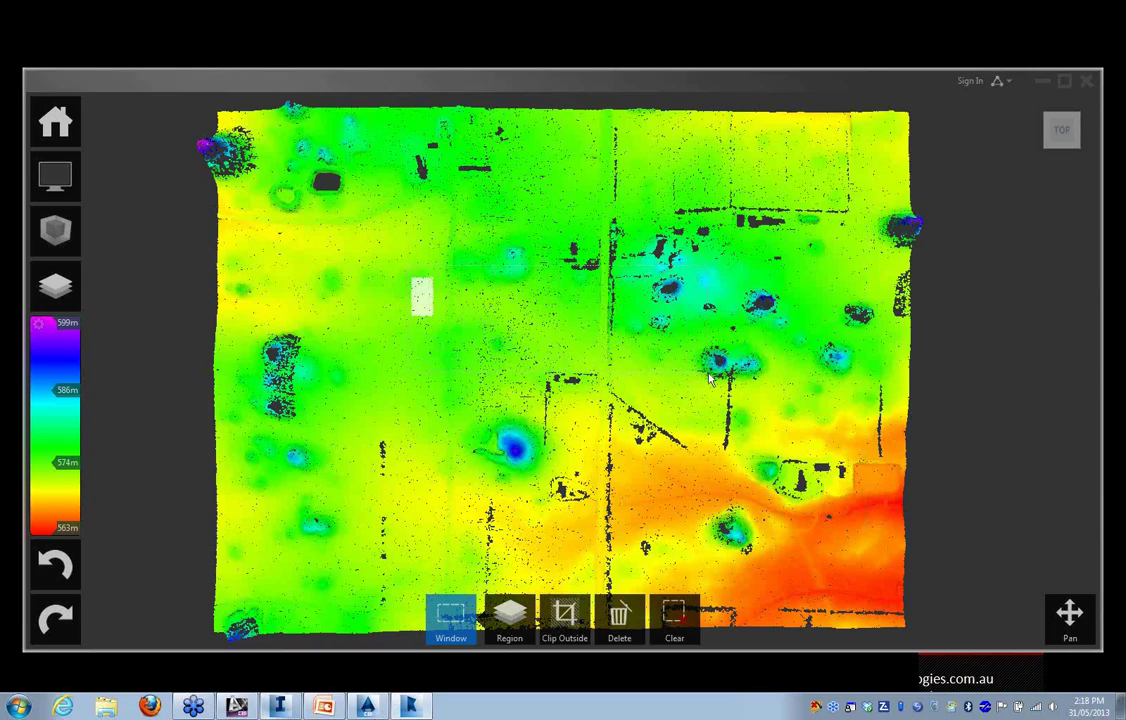
{"action": "left_click_drag", "start_coordinate": [709, 375], "coordinate": [409, 266]}
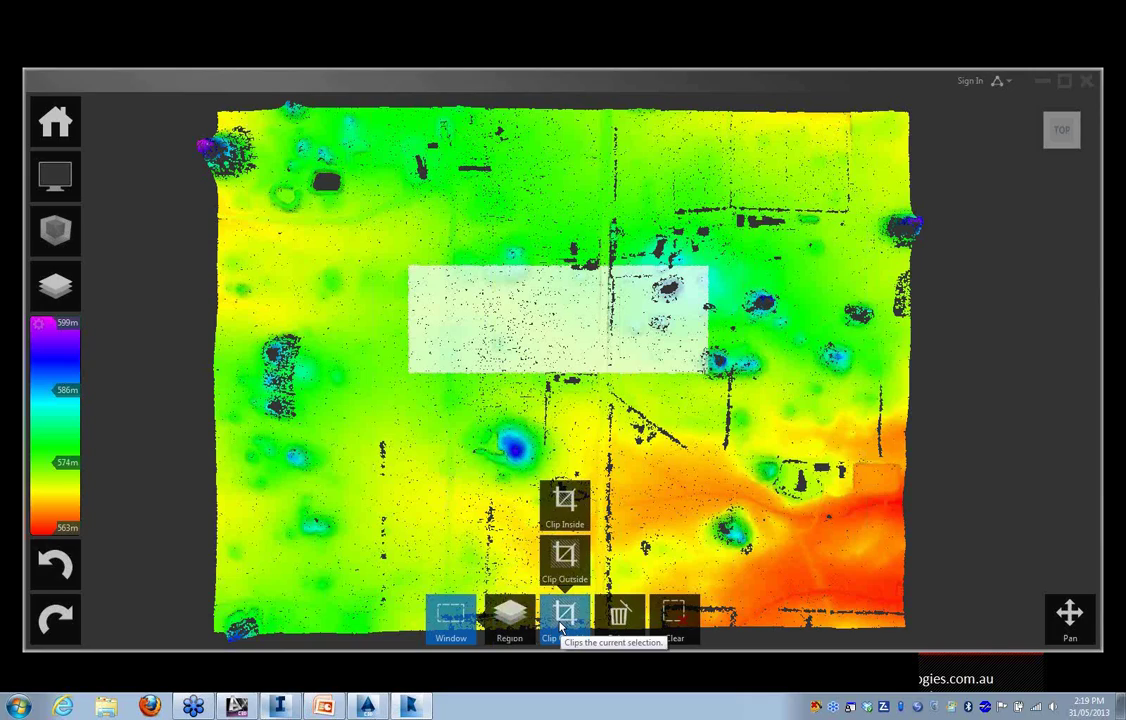
{"action": "left_click", "coordinate": [565, 508]}
{"action": "mouse_move", "coordinate": [576, 626]}
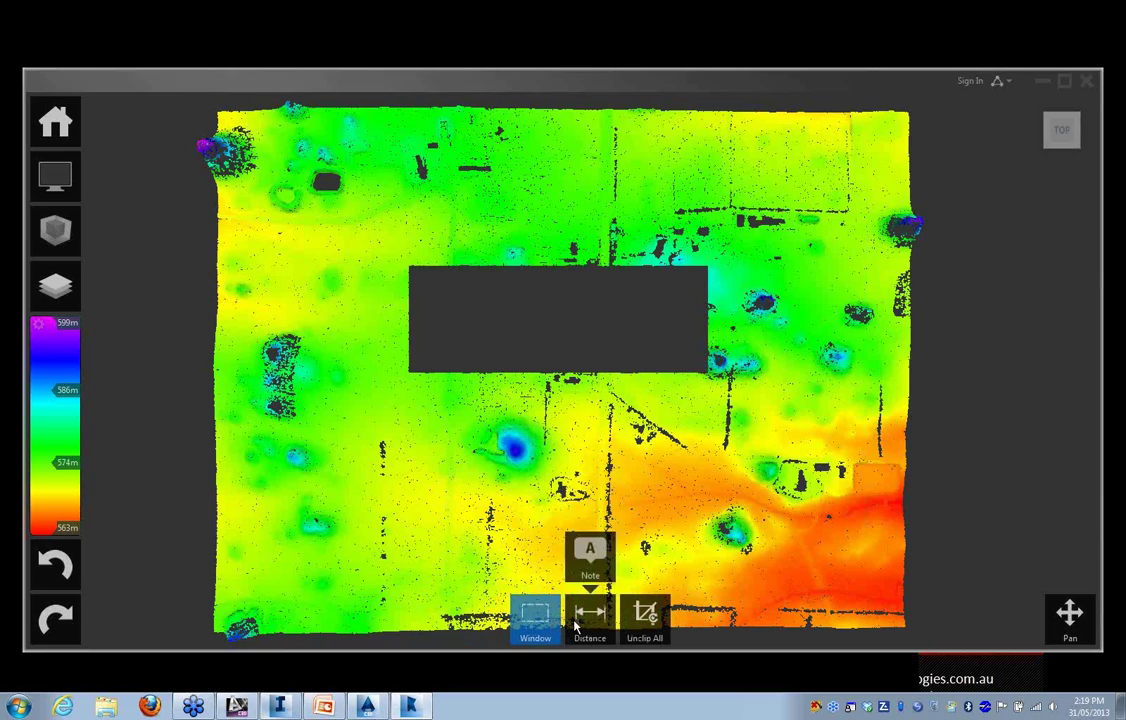
{"action": "left_click", "coordinate": [640, 628]}
Select a rectangular window over the middle of the point cloud and clip everything outside it
{"action": "mouse_move", "coordinate": [545, 623]}
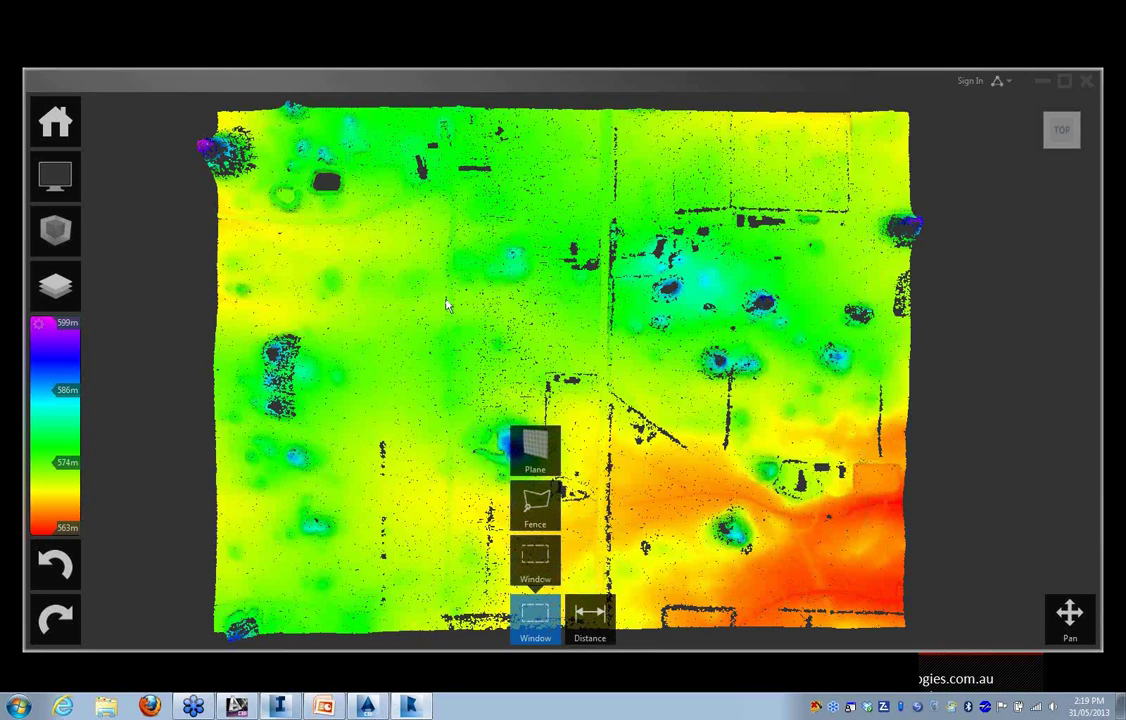
{"action": "left_click_drag", "start_coordinate": [431, 256], "coordinate": [693, 392]}
{"action": "mouse_move", "coordinate": [565, 618]}
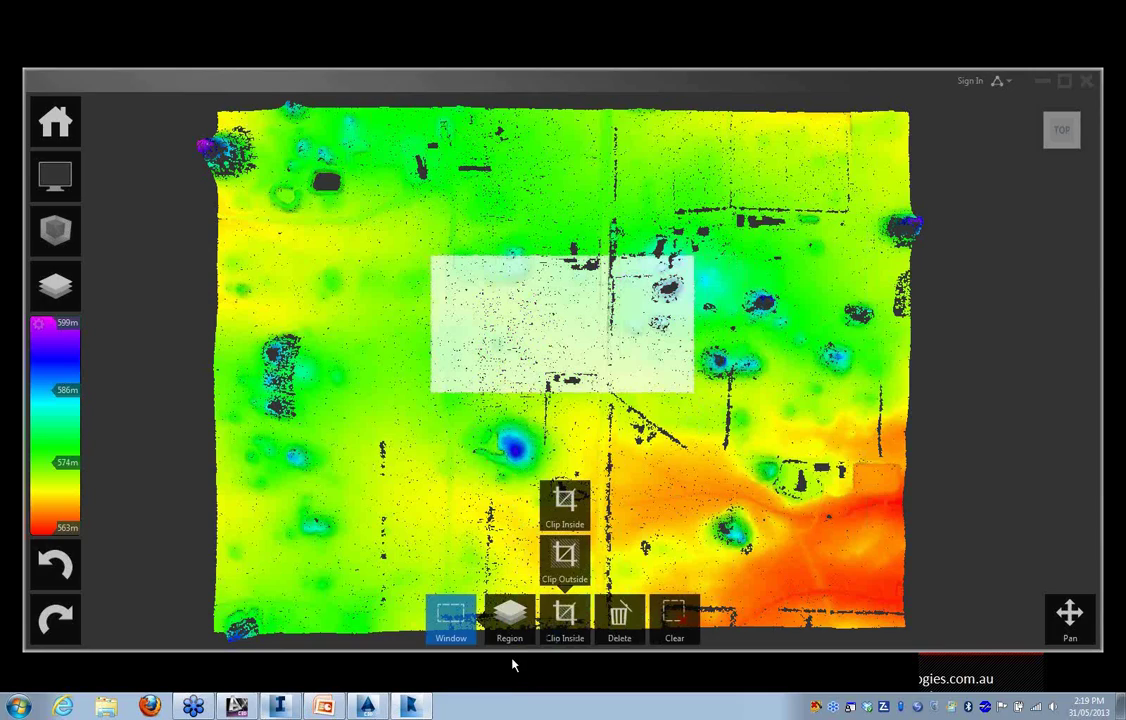
{"action": "left_click", "coordinate": [565, 555]}
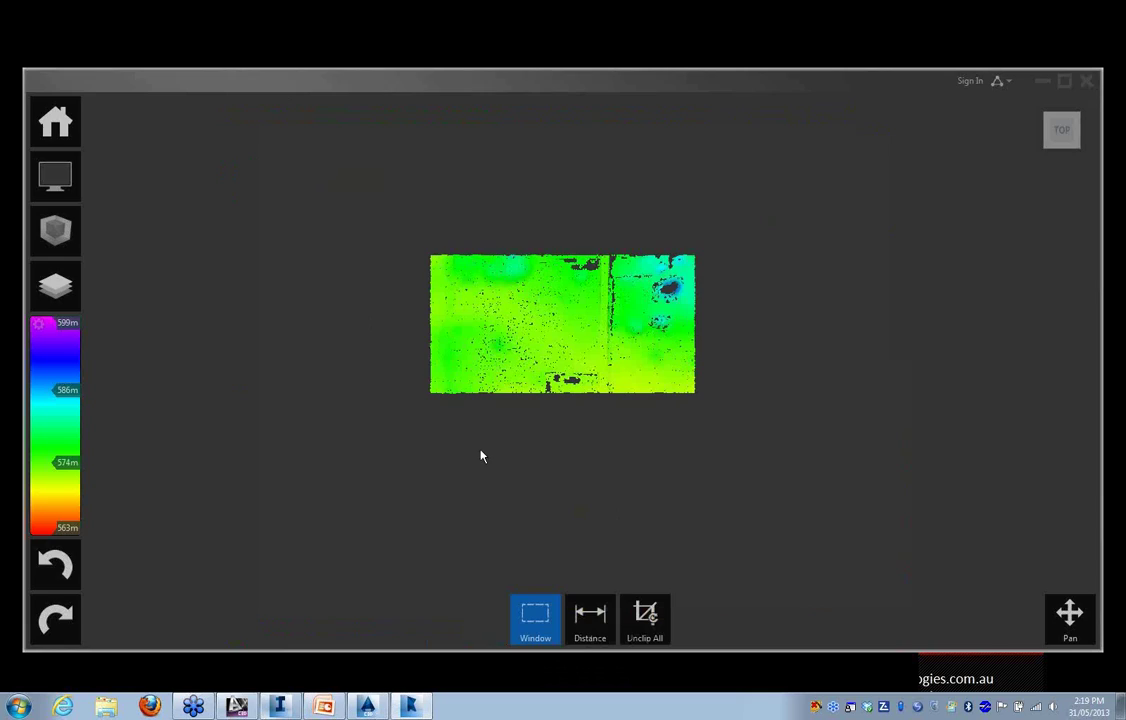
Check the file type offered for saving the project under a new name, and cancel without saving
{"action": "left_click", "coordinate": [56, 121]}
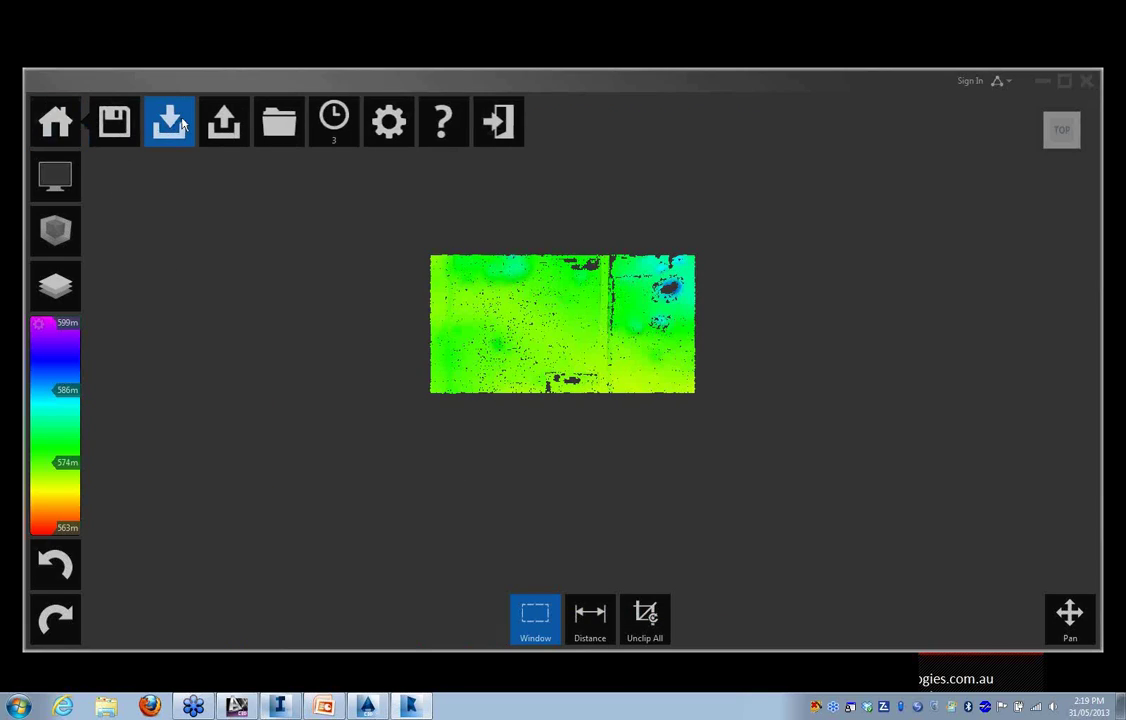
{"action": "mouse_move", "coordinate": [108, 128]}
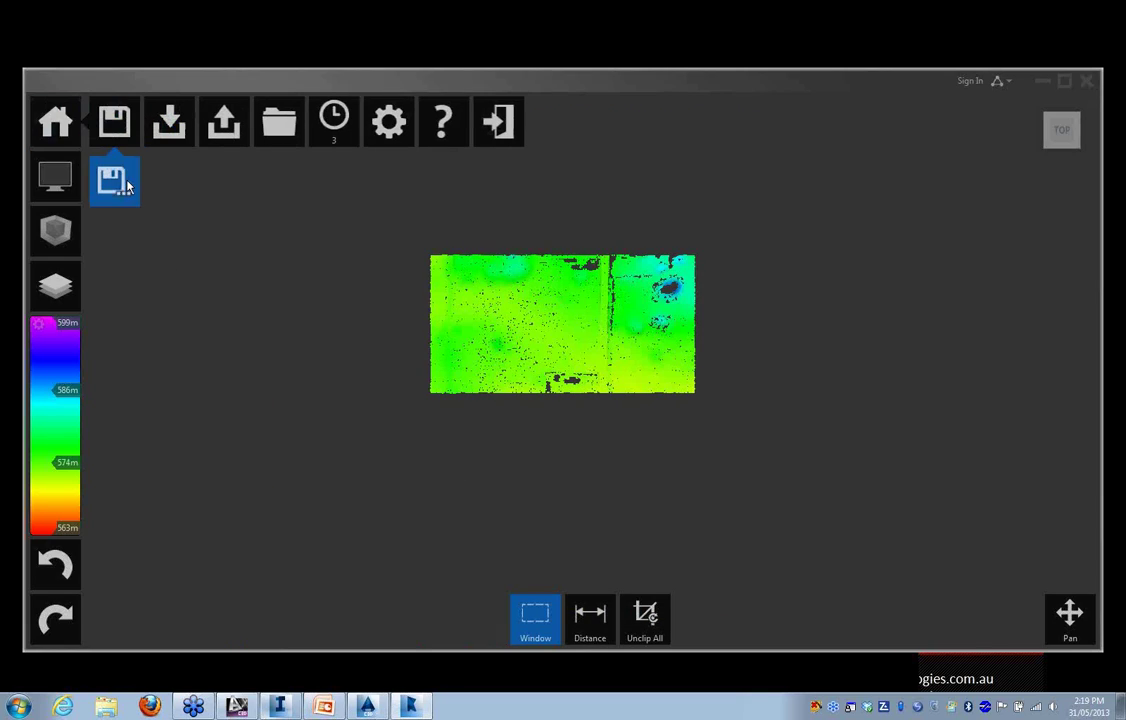
{"action": "left_click", "coordinate": [113, 180]}
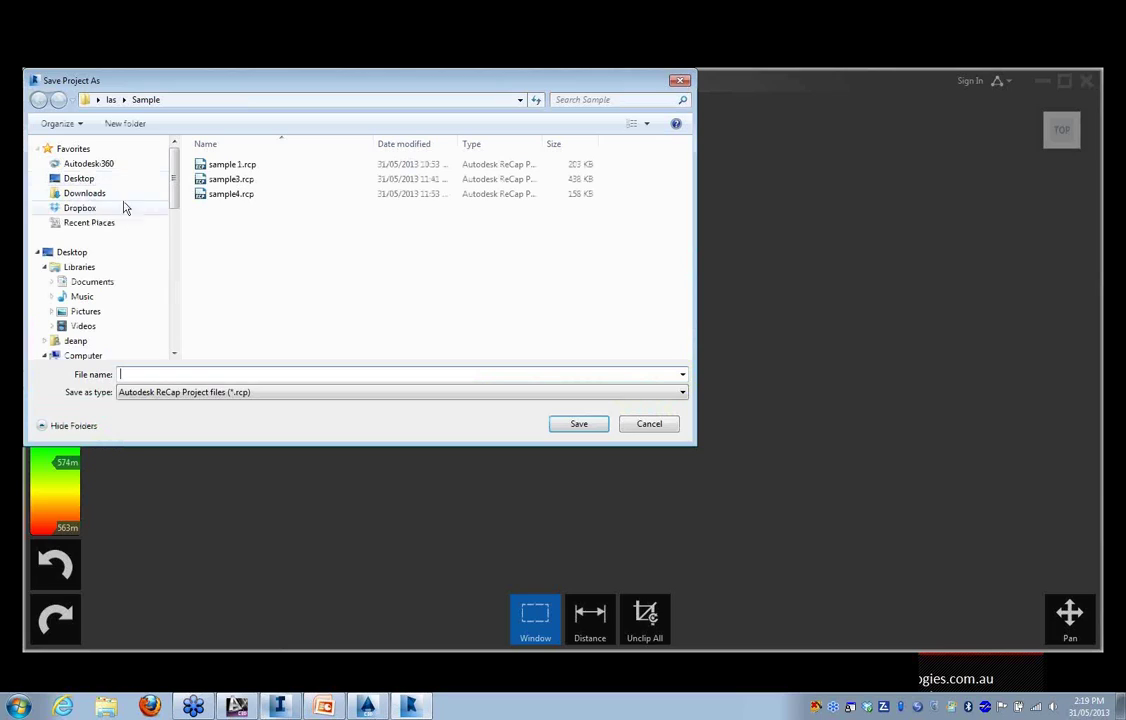
{"action": "left_click", "coordinate": [296, 394]}
{"action": "left_click", "coordinate": [295, 405]}
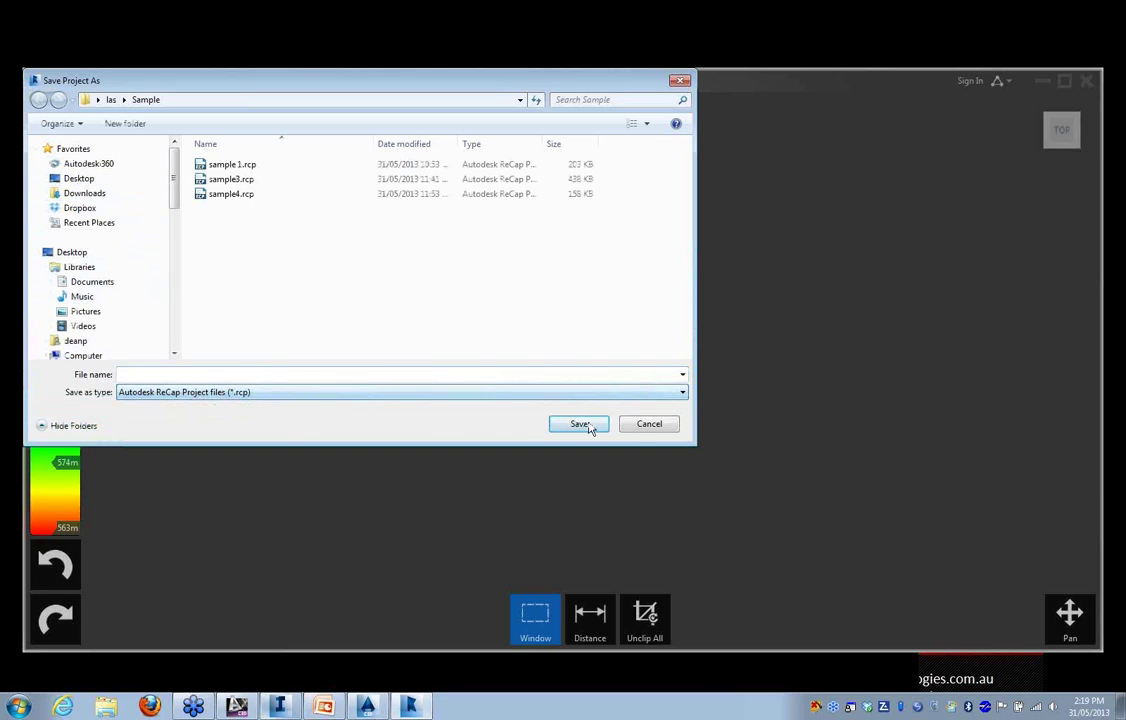
{"action": "left_click", "coordinate": [640, 426]}
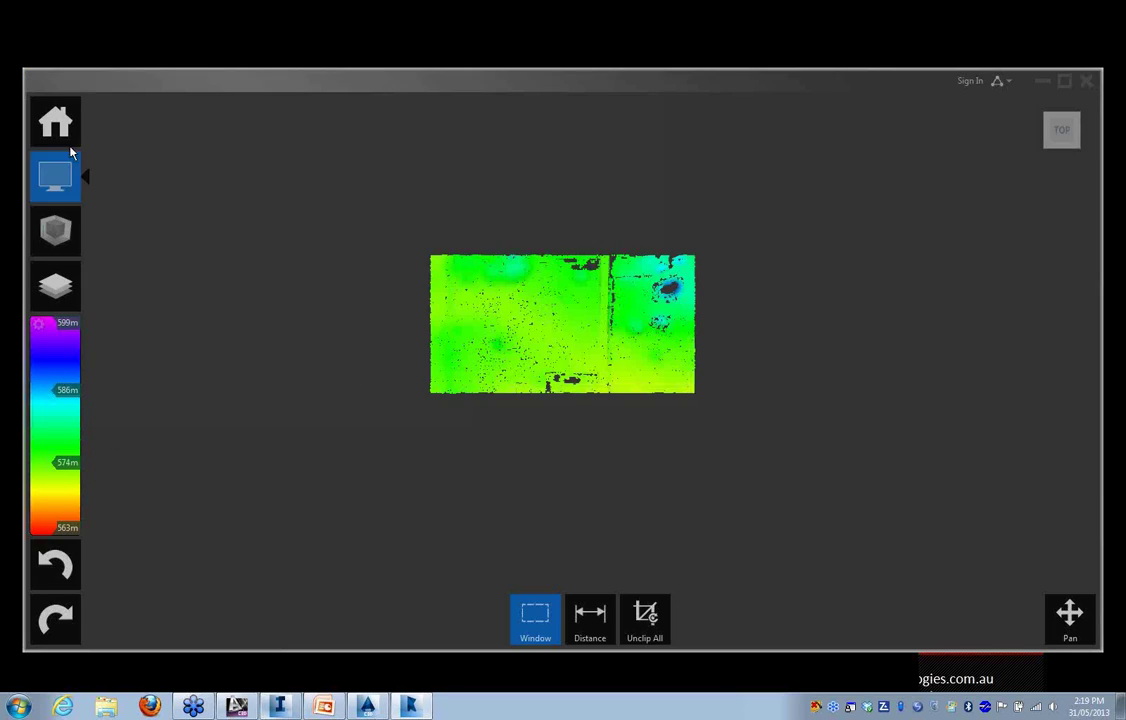
Check the file formats available for exporting the clipped point cloud, and cancel without exporting
{"action": "mouse_move", "coordinate": [62, 139]}
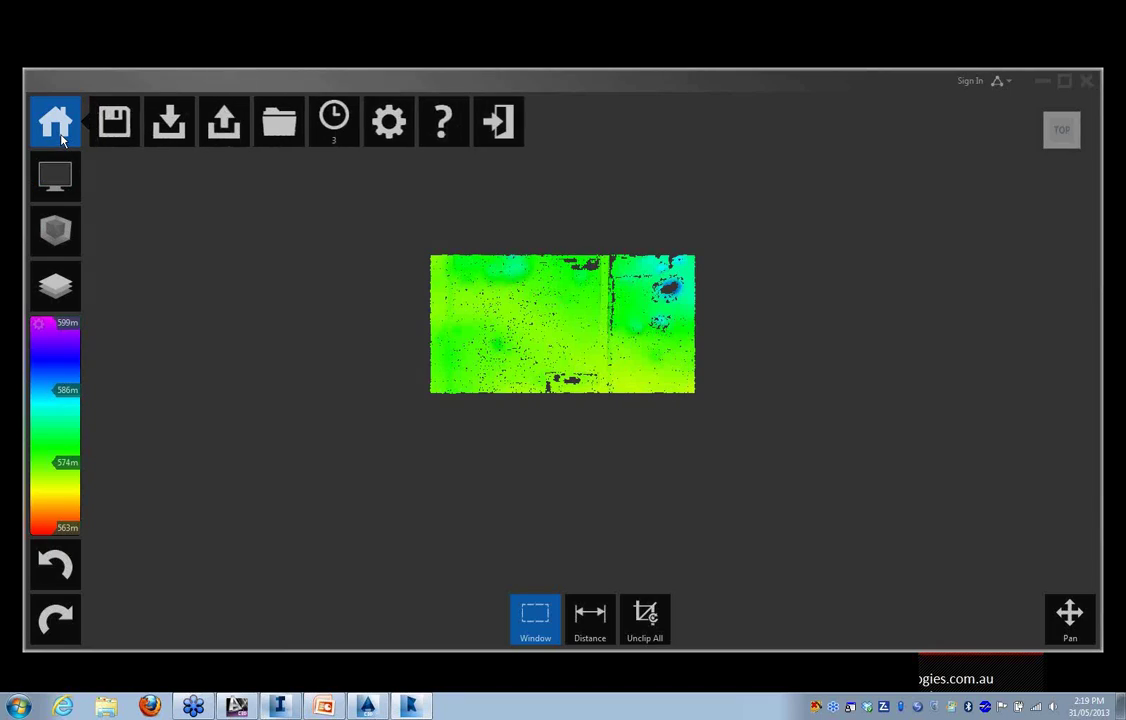
{"action": "left_click", "coordinate": [224, 121]}
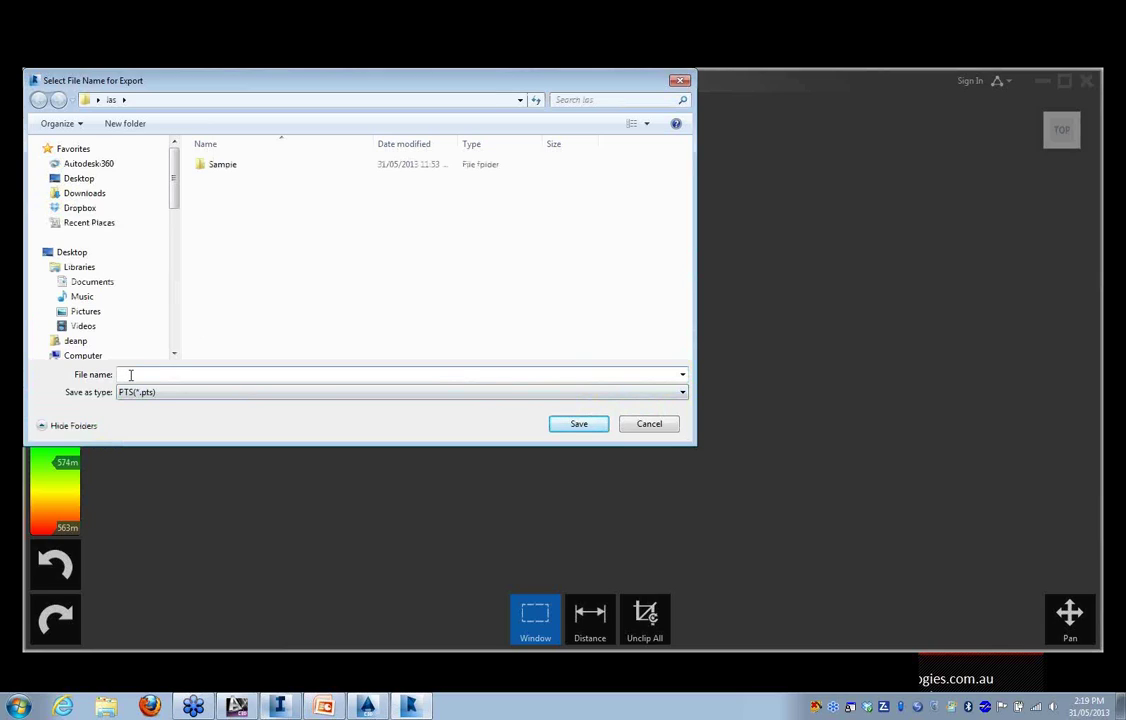
{"action": "left_click", "coordinate": [186, 393]}
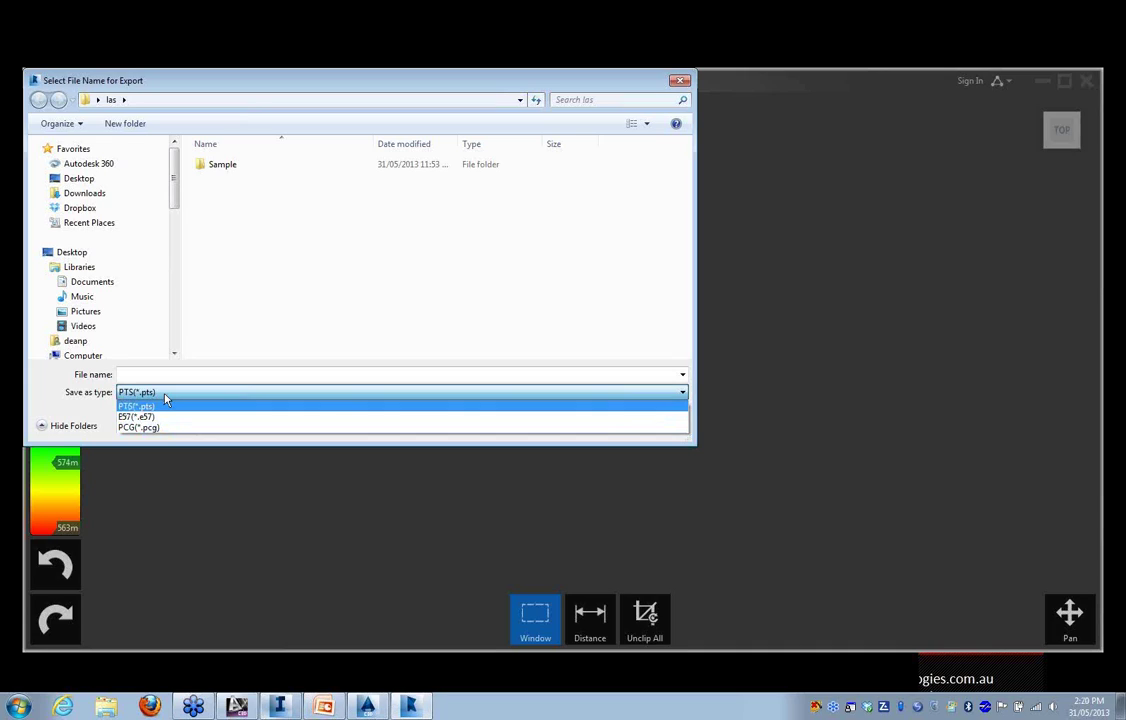
{"action": "left_click", "coordinate": [680, 80]}
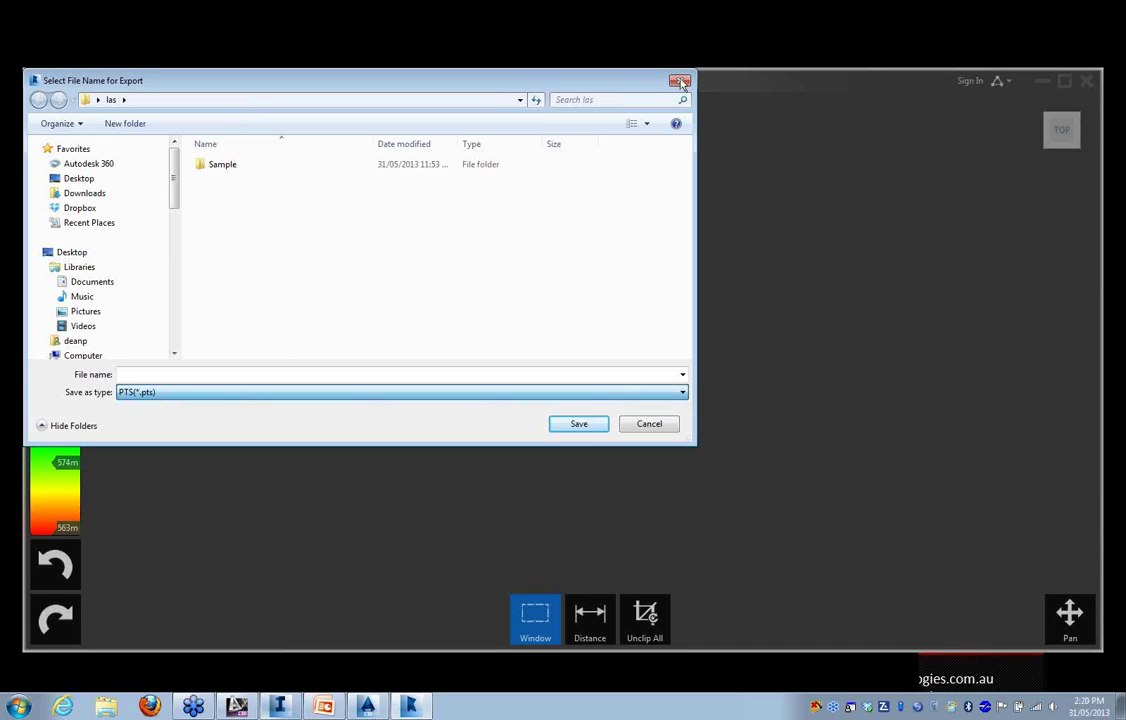
{"action": "left_click", "coordinate": [649, 424]}
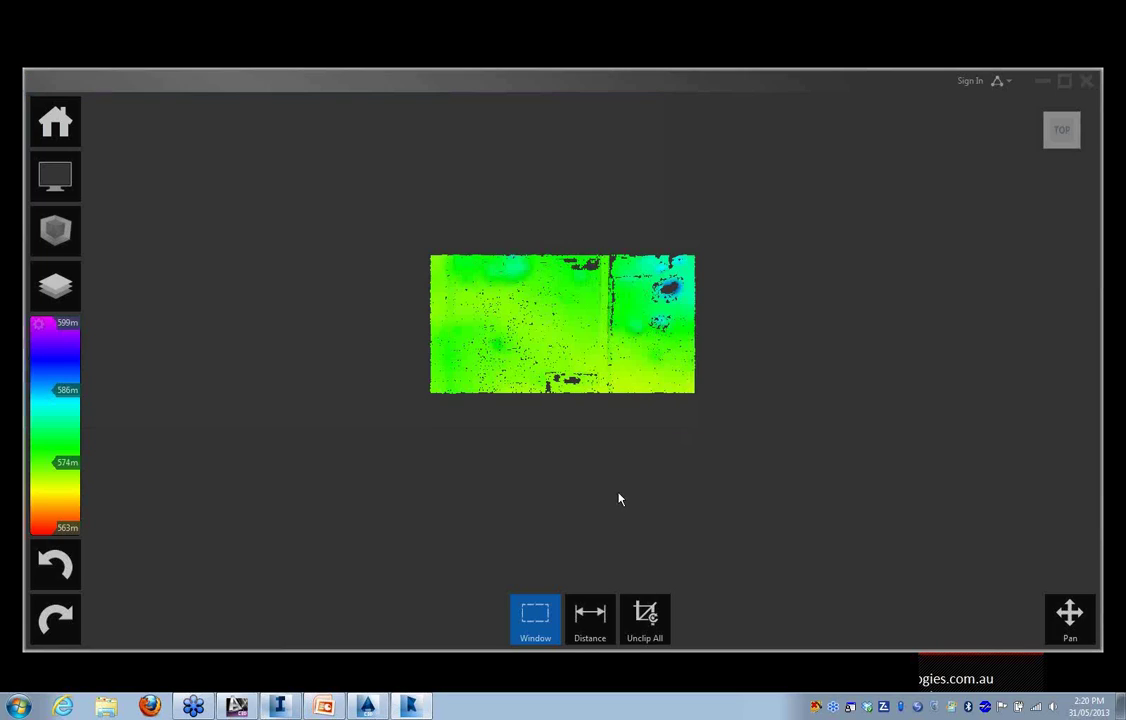
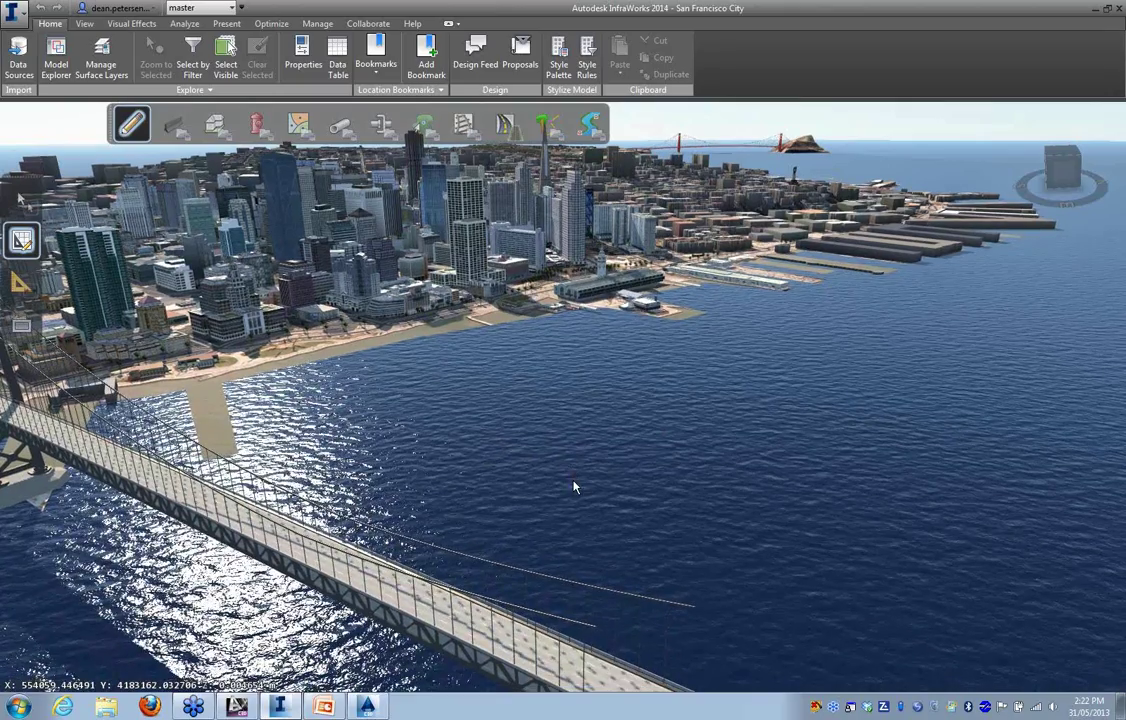
In InfraWorks, examine the San Francisco City model's waterfront and downtown towers up close from the bay side
{"action": "scroll", "coordinate": [452, 375], "scroll_direction": "up", "scroll_amount": 5}
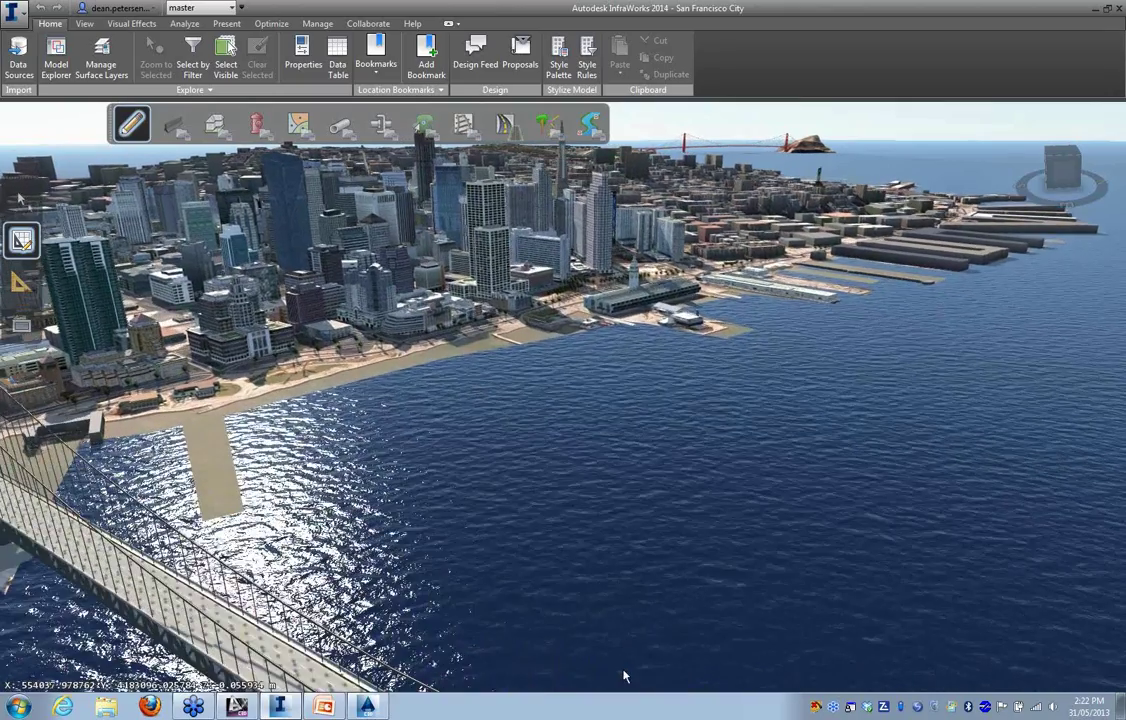
{"action": "scroll", "coordinate": [545, 575], "scroll_direction": "up", "scroll_amount": 2}
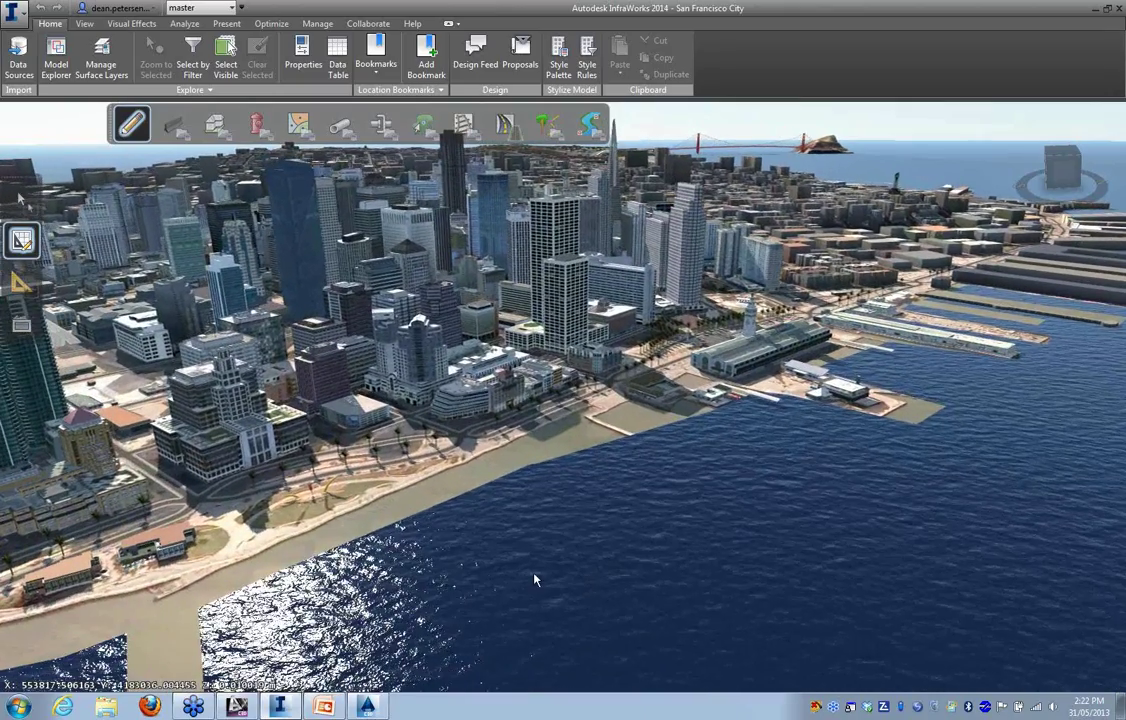
{"action": "scroll", "coordinate": [522, 563], "scroll_direction": "up", "scroll_amount": 2}
{"action": "left_click_drag", "start_coordinate": [519, 558], "coordinate": [511, 515]}
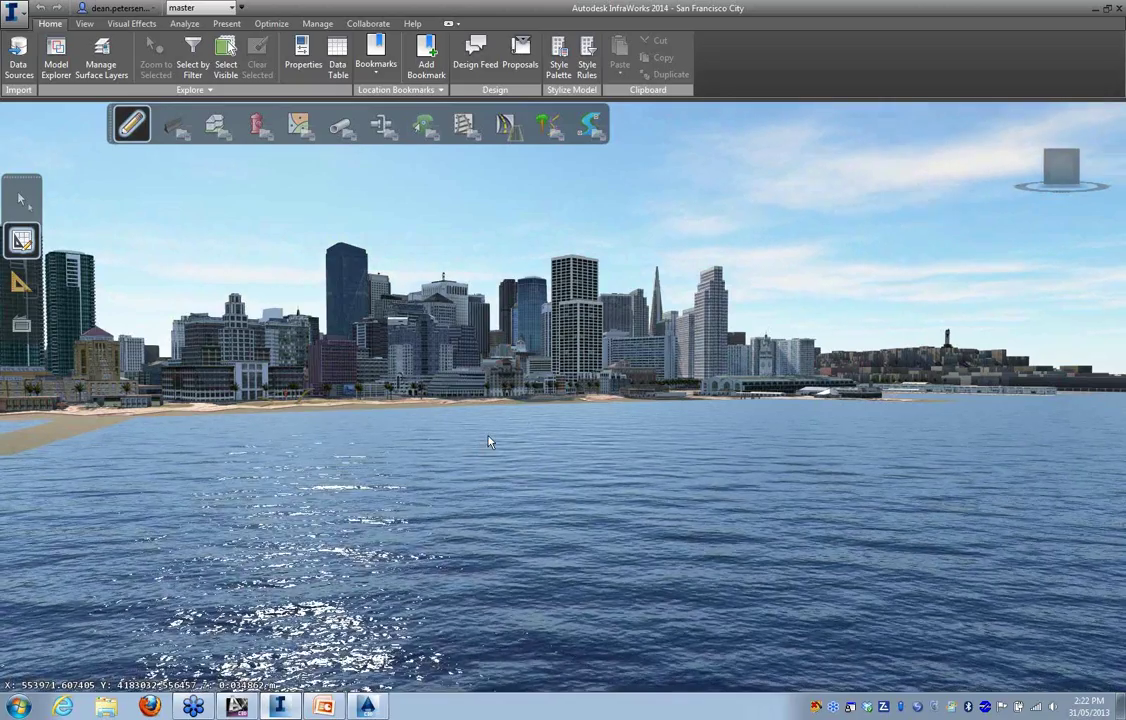
{"action": "scroll", "coordinate": [484, 457], "scroll_direction": "up", "scroll_amount": 2}
{"action": "left_click_drag", "start_coordinate": [487, 460], "coordinate": [480, 550]}
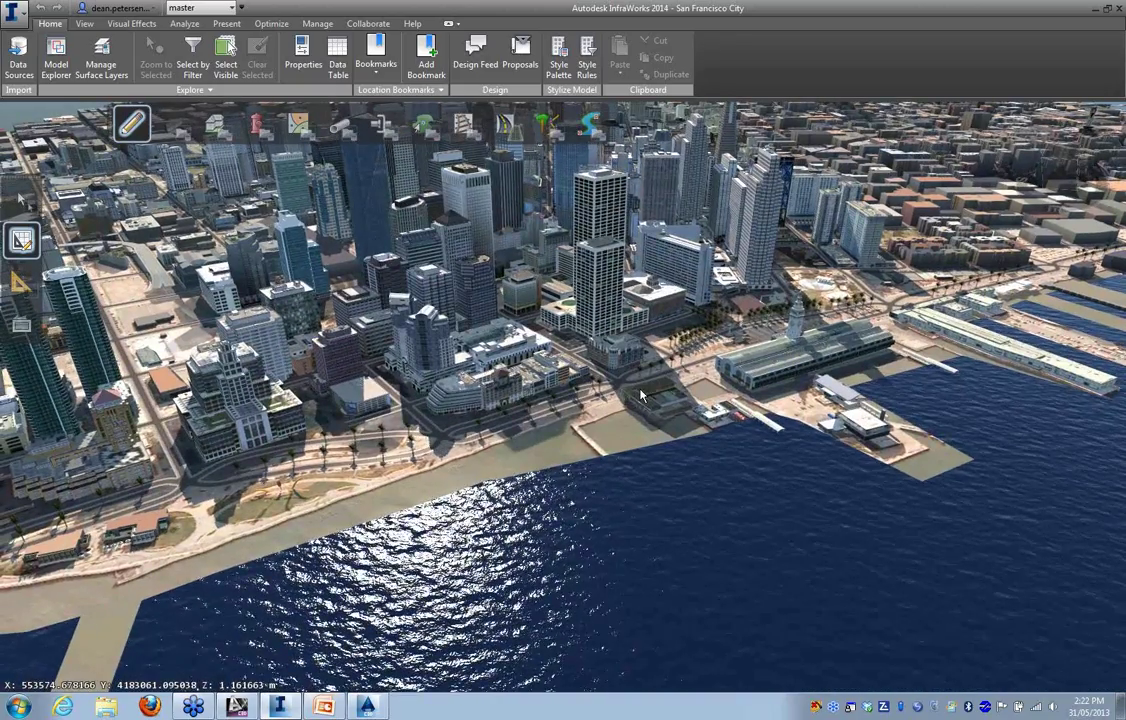
{"action": "left_click_drag", "start_coordinate": [735, 467], "coordinate": [543, 480]}
Examine the city from the northern piers, pulling back from the downtown towers to an overview of the whole model
{"action": "scroll", "coordinate": [560, 490], "scroll_direction": "down", "scroll_amount": 3}
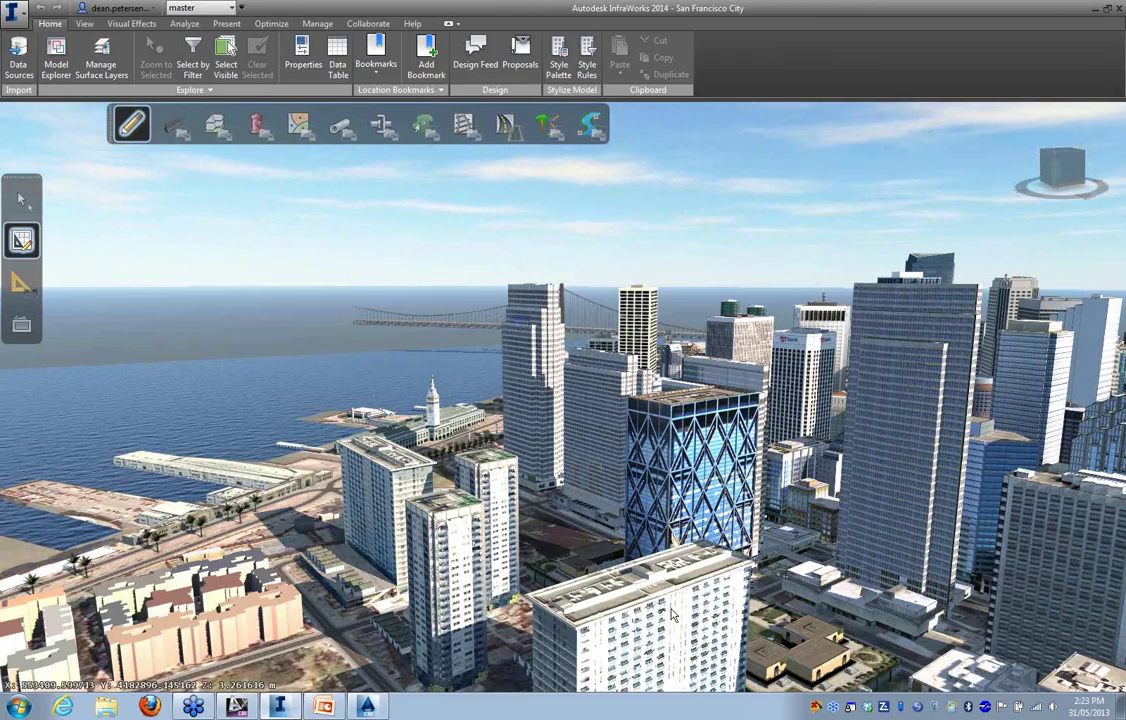
{"action": "scroll", "coordinate": [670, 606], "scroll_direction": "down", "scroll_amount": 5}
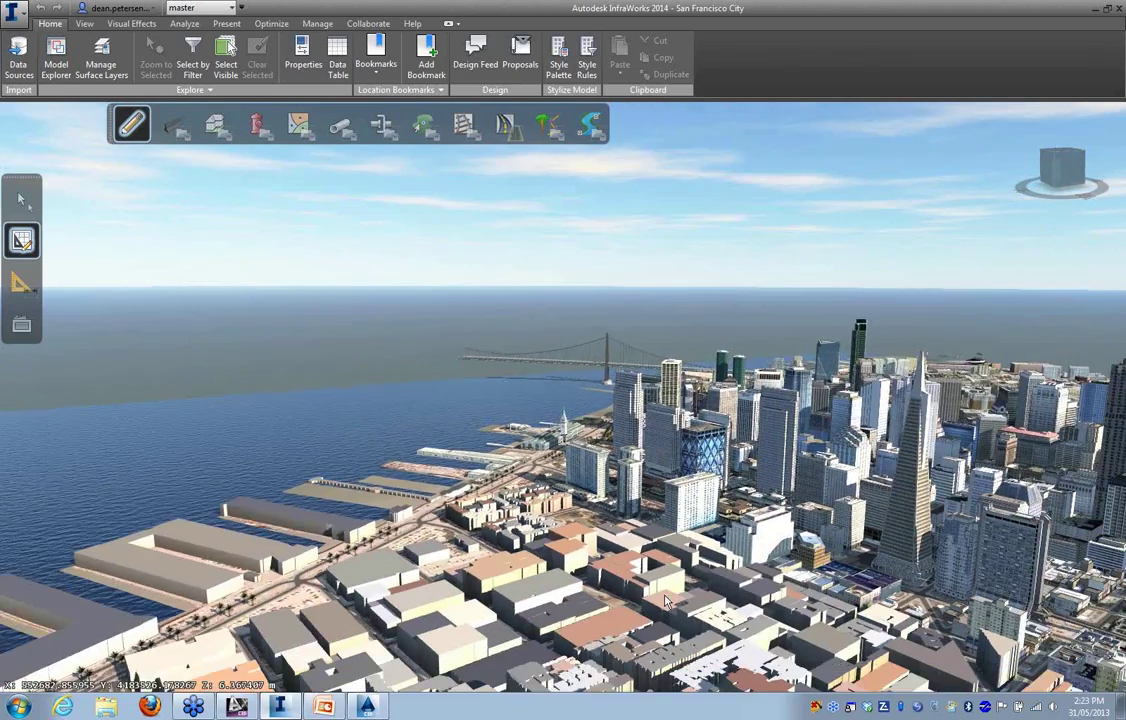
{"action": "scroll", "coordinate": [670, 603], "scroll_direction": "down", "scroll_amount": 6}
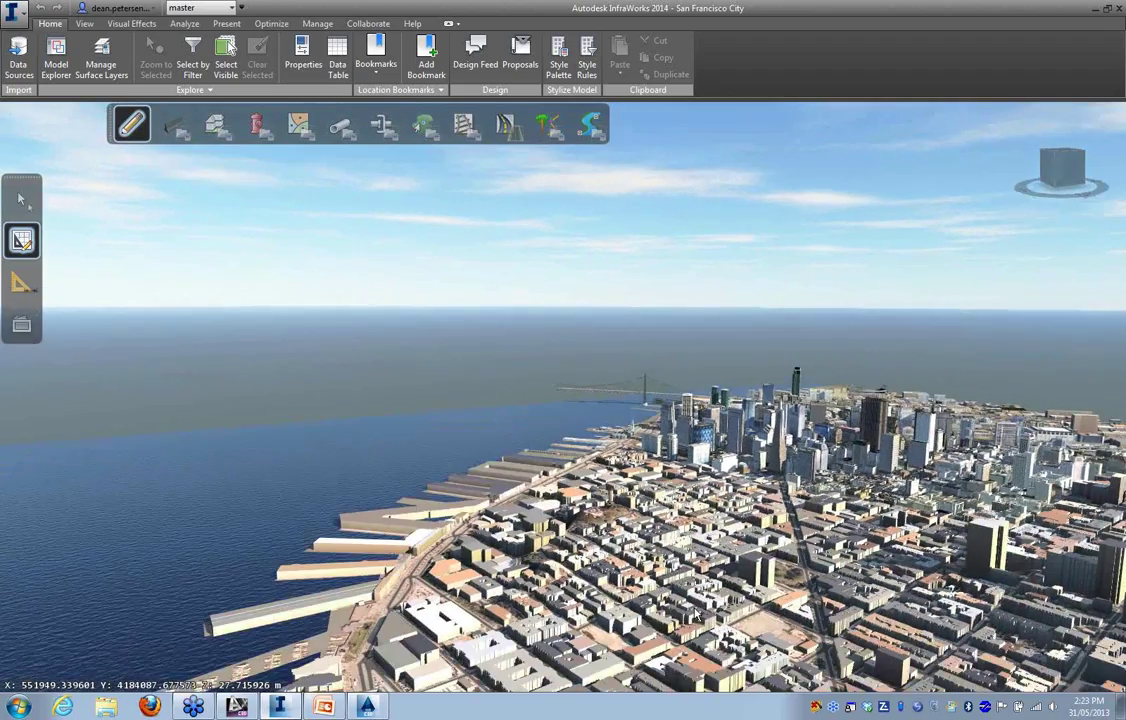
{"action": "scroll", "coordinate": [693, 605], "scroll_direction": "up", "scroll_amount": 3}
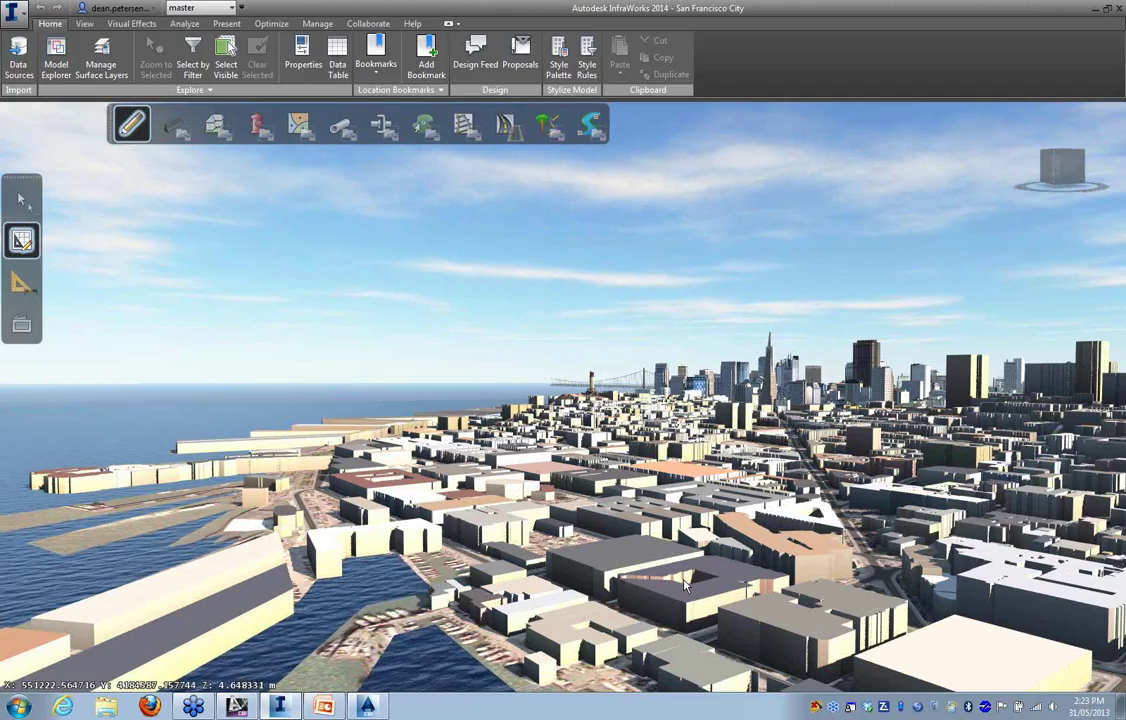
{"action": "scroll", "coordinate": [582, 605], "scroll_direction": "down", "scroll_amount": 5}
{"action": "left_click_drag", "start_coordinate": [715, 465], "coordinate": [702, 552]}
{"action": "scroll", "coordinate": [728, 573], "scroll_direction": "down", "scroll_amount": 4}
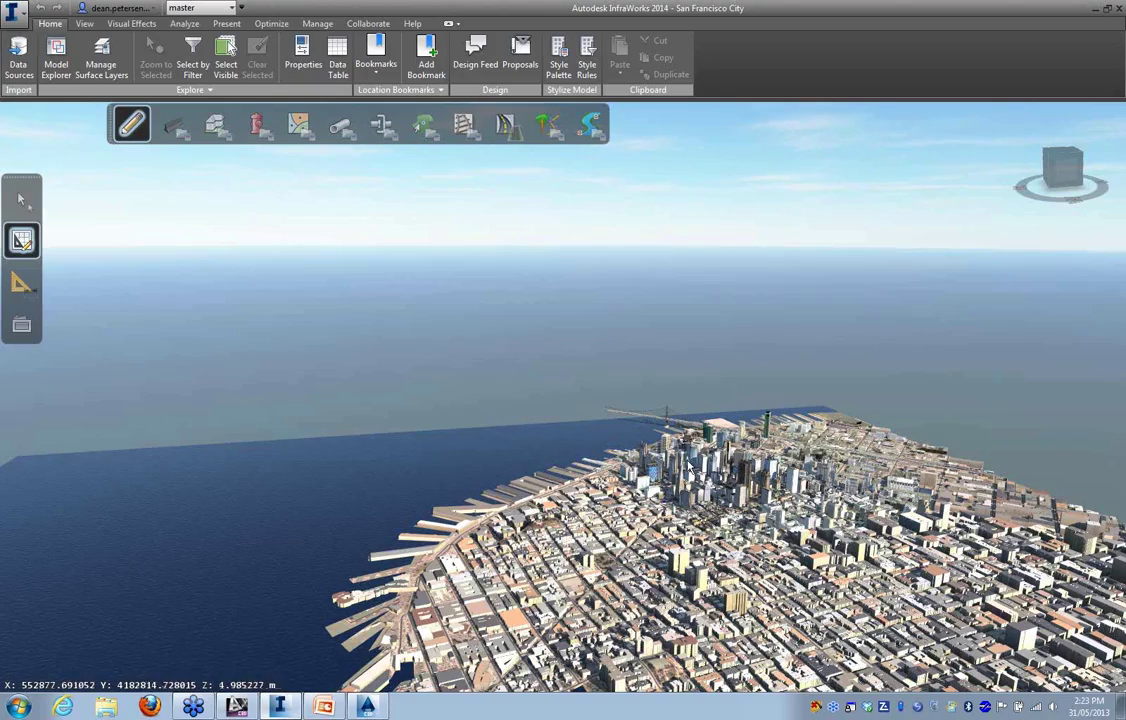
Examine the model from the northwest shoreline, the domed landmark and the red-roofed buildings on the hills west of the city
{"action": "scroll", "coordinate": [720, 562], "scroll_direction": "down", "scroll_amount": 3}
{"action": "left_click_drag", "start_coordinate": [716, 610], "coordinate": [679, 571]}
{"action": "scroll", "coordinate": [679, 571], "scroll_direction": "up", "scroll_amount": 5}
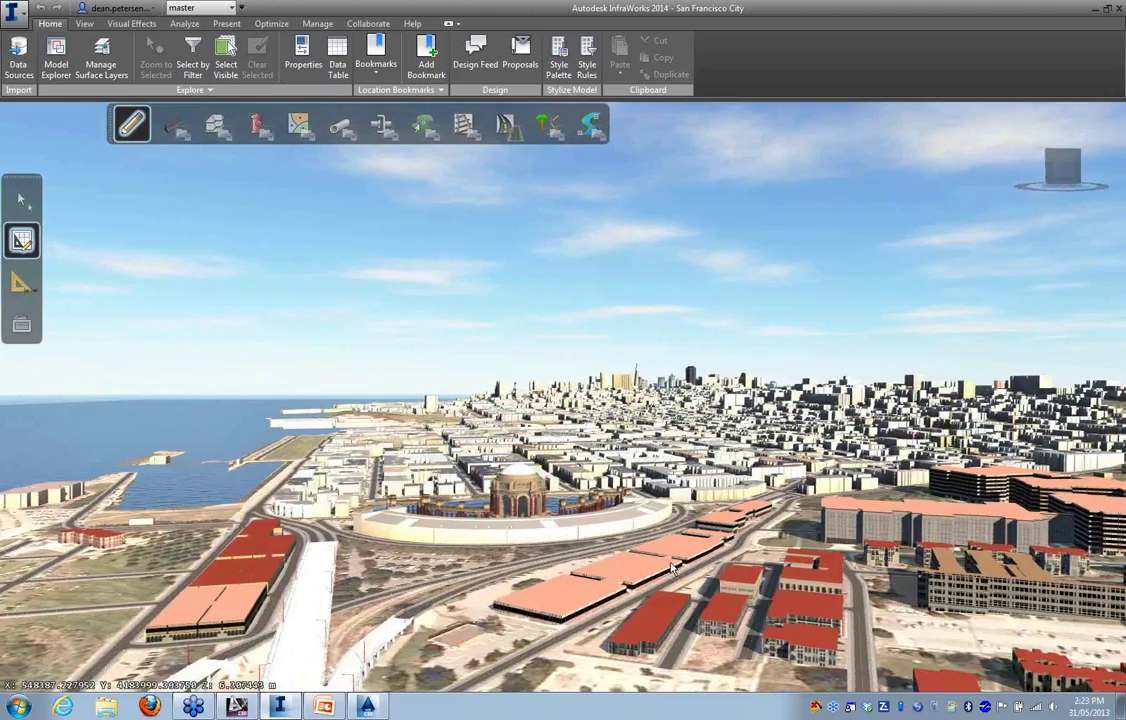
{"action": "scroll", "coordinate": [671, 568], "scroll_direction": "down", "scroll_amount": 5}
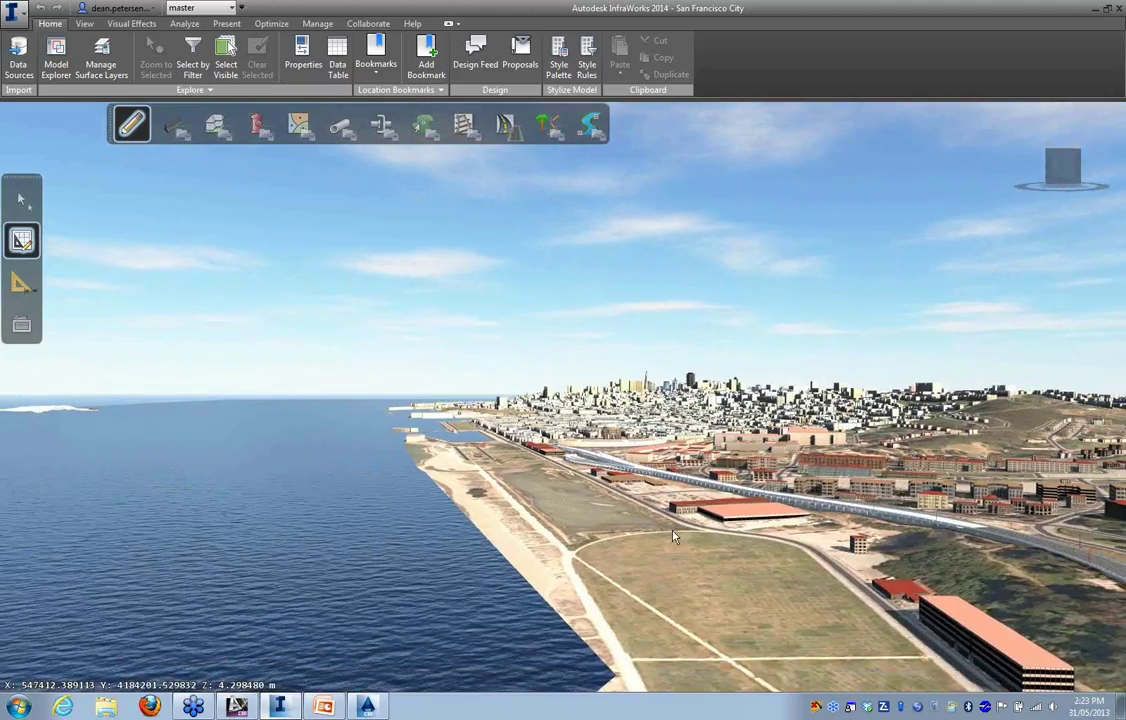
{"action": "mouse_move", "coordinate": [673, 531]}
{"action": "left_mouse_down"}
{"action": "mouse_move", "coordinate": [675, 547]}
{"action": "mouse_move", "coordinate": [659, 537]}
{"action": "left_mouse_up"}
{"action": "scroll", "coordinate": [675, 543], "scroll_direction": "up", "scroll_amount": 3}
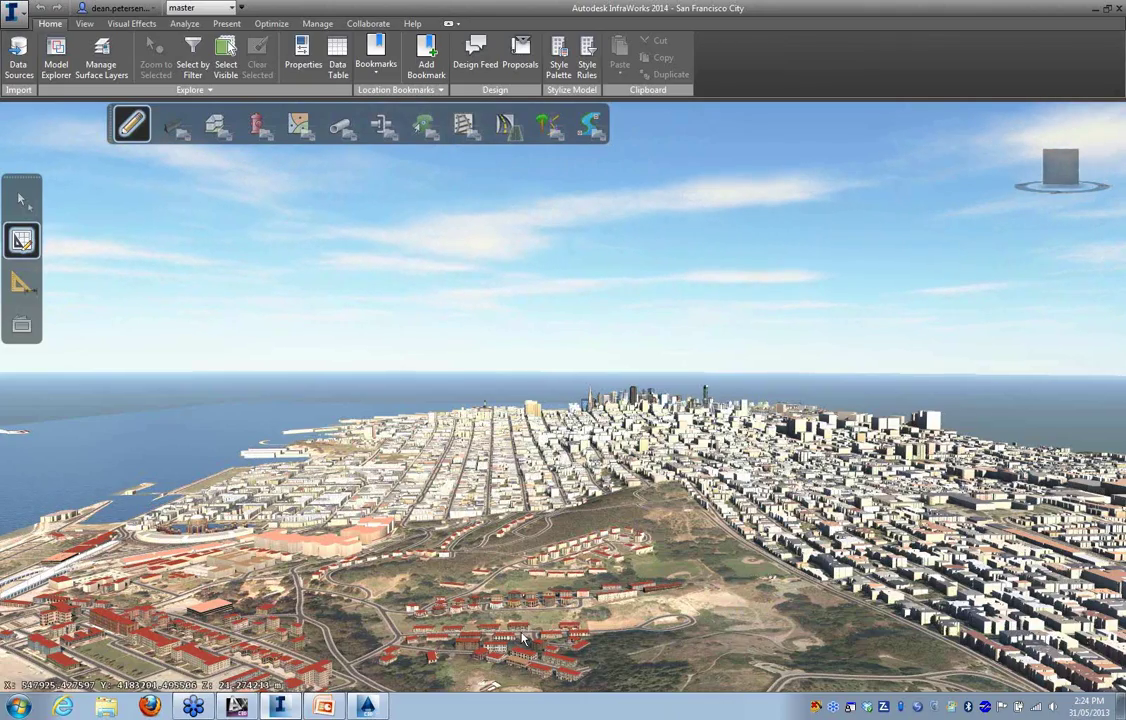
{"action": "scroll", "coordinate": [530, 622], "scroll_direction": "up", "scroll_amount": 3}
{"action": "scroll", "coordinate": [603, 651], "scroll_direction": "up", "scroll_amount": 5}
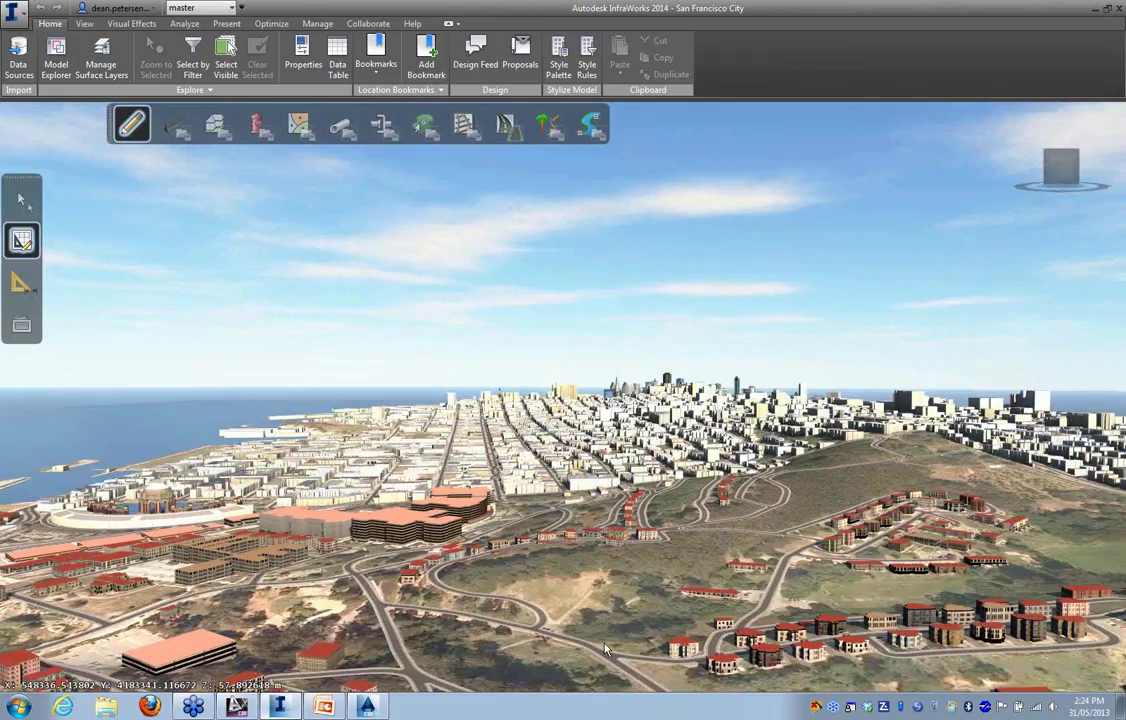
{"action": "scroll", "coordinate": [602, 649], "scroll_direction": "up", "scroll_amount": 3}
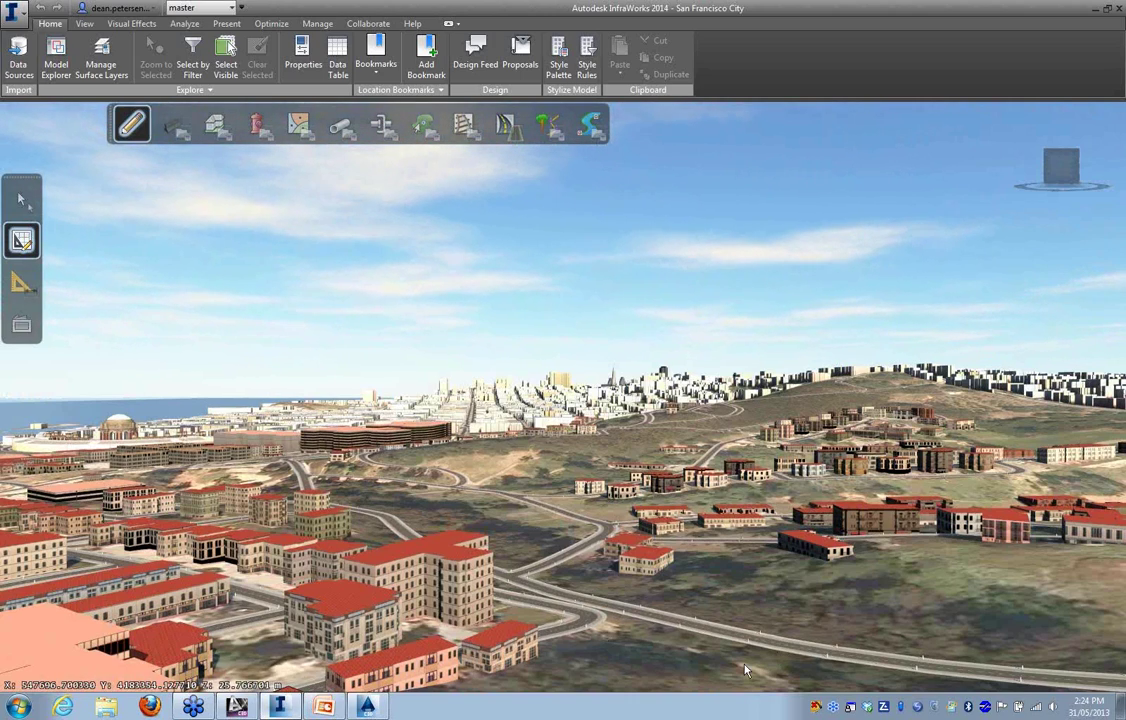
Look over the western hills and roads for open ground, ending at the bare field beside the two isolated red-roofed buildings
{"action": "scroll", "coordinate": [827, 637], "scroll_direction": "down", "scroll_amount": 3}
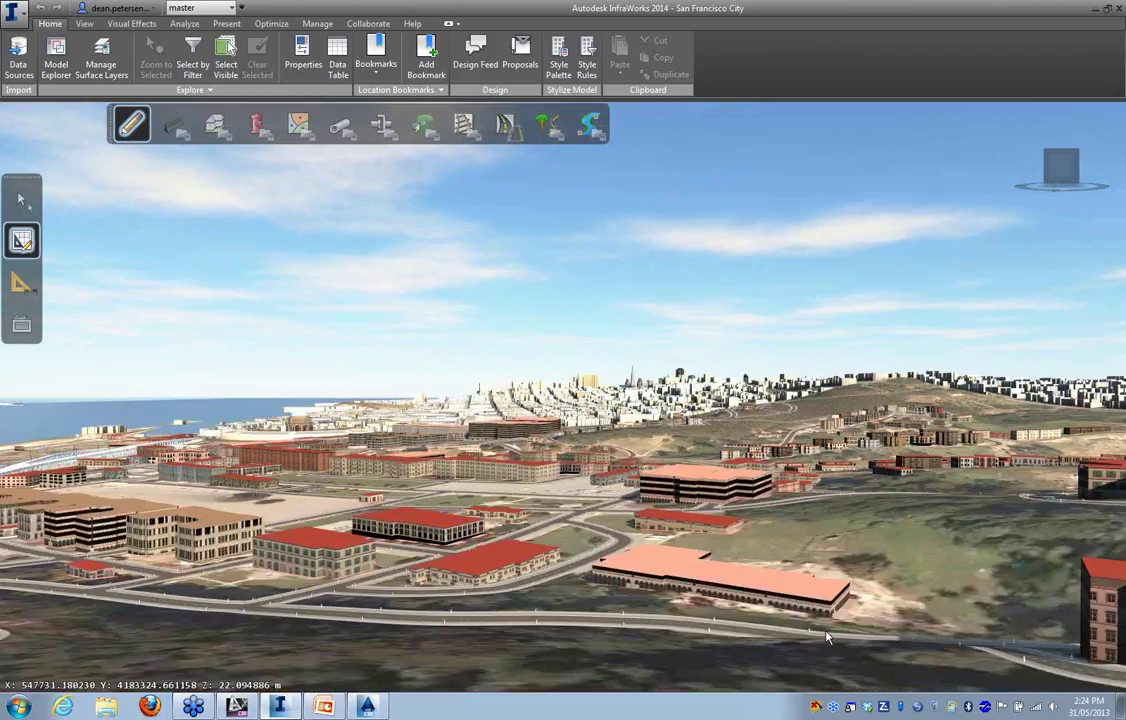
{"action": "scroll", "coordinate": [826, 637], "scroll_direction": "down", "scroll_amount": 1}
{"action": "scroll", "coordinate": [820, 637], "scroll_direction": "down", "scroll_amount": 3}
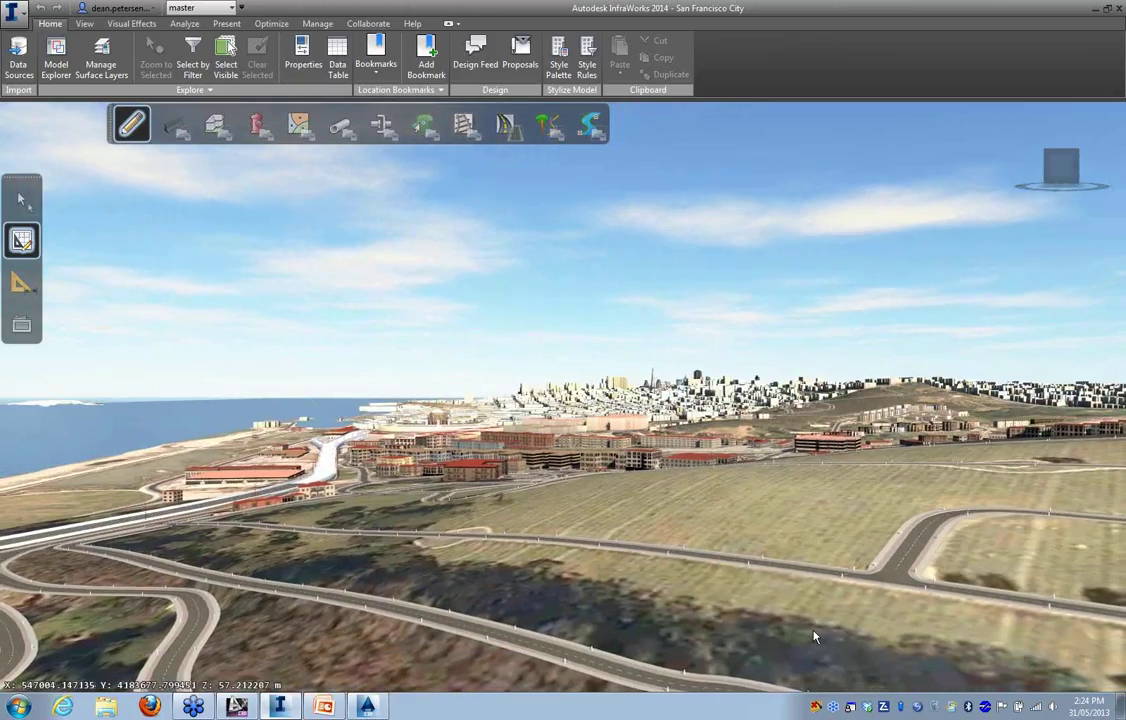
{"action": "scroll", "coordinate": [814, 637], "scroll_direction": "down", "scroll_amount": 5}
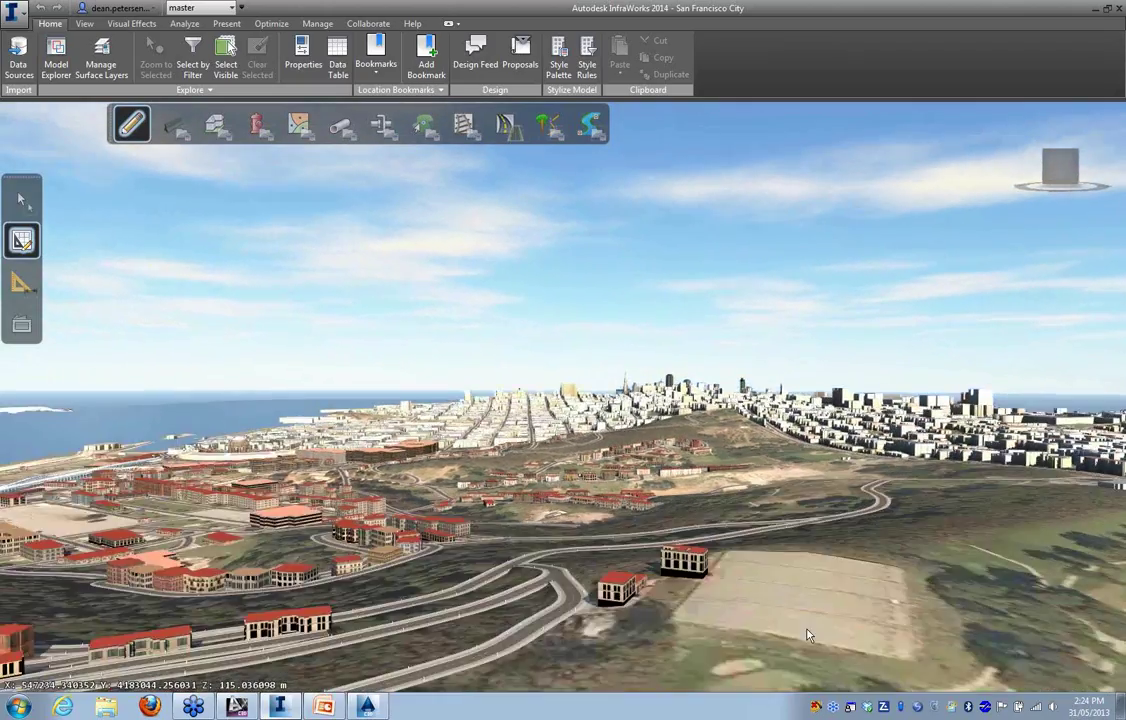
{"action": "scroll", "coordinate": [807, 635], "scroll_direction": "down", "scroll_amount": 8}
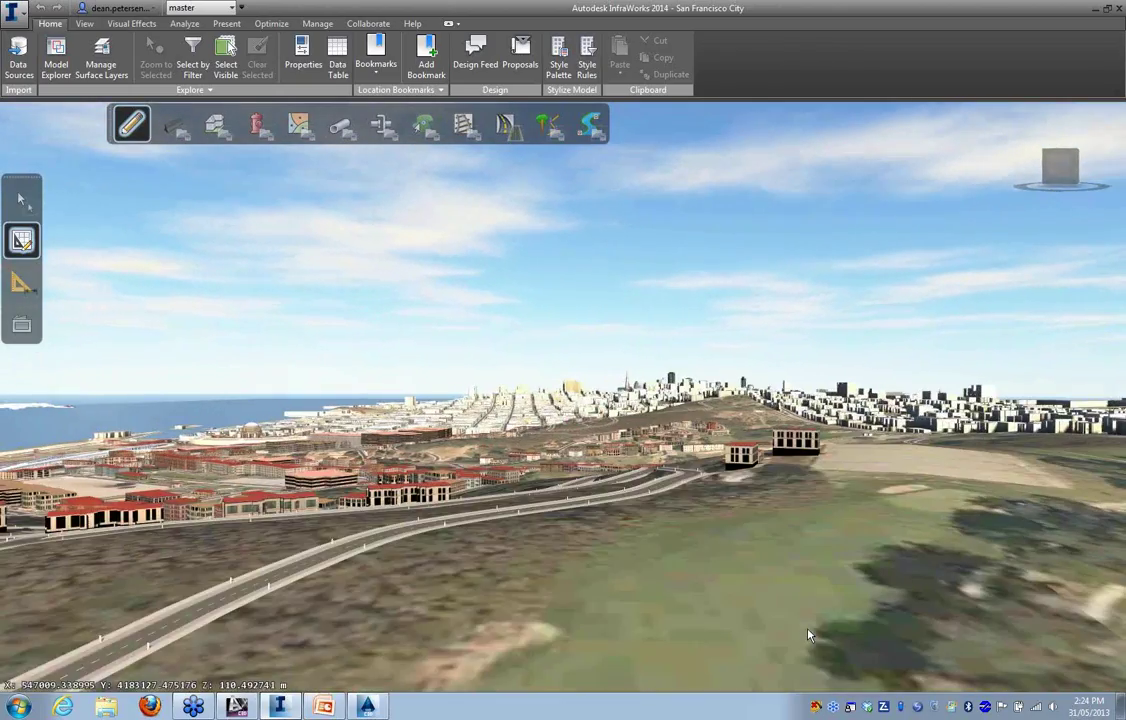
{"action": "middle_click_drag", "start_coordinate": [808, 630], "coordinate": [805, 630]}
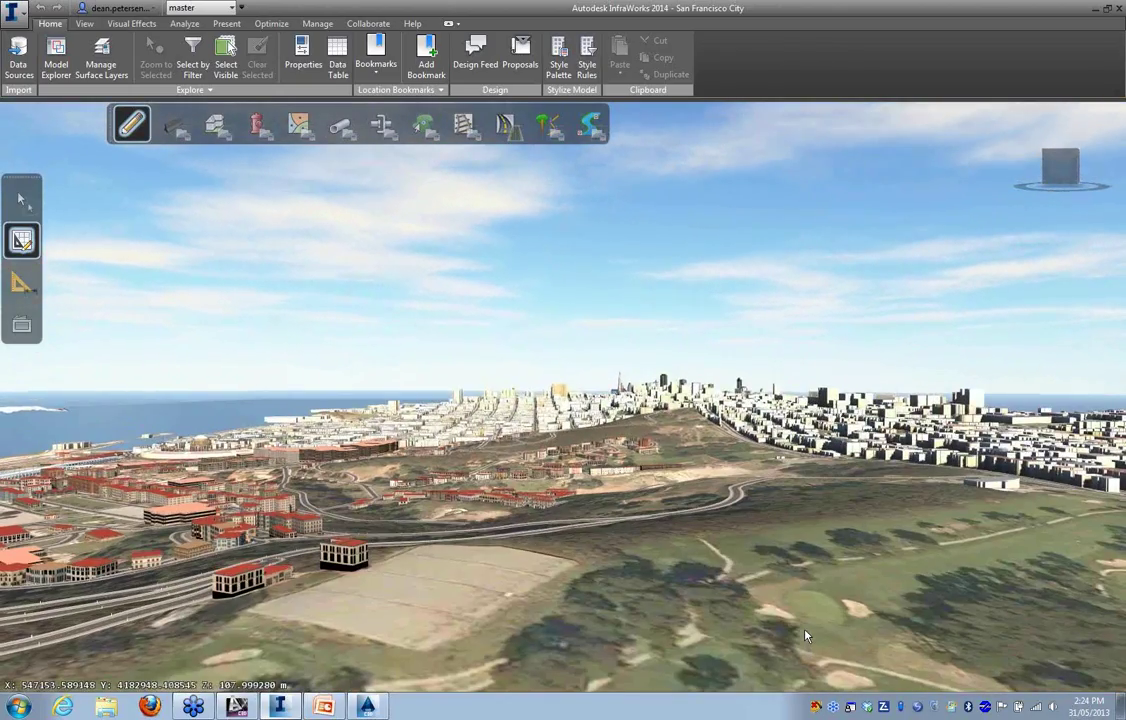
{"action": "scroll", "coordinate": [532, 655], "scroll_direction": "up", "scroll_amount": 5}
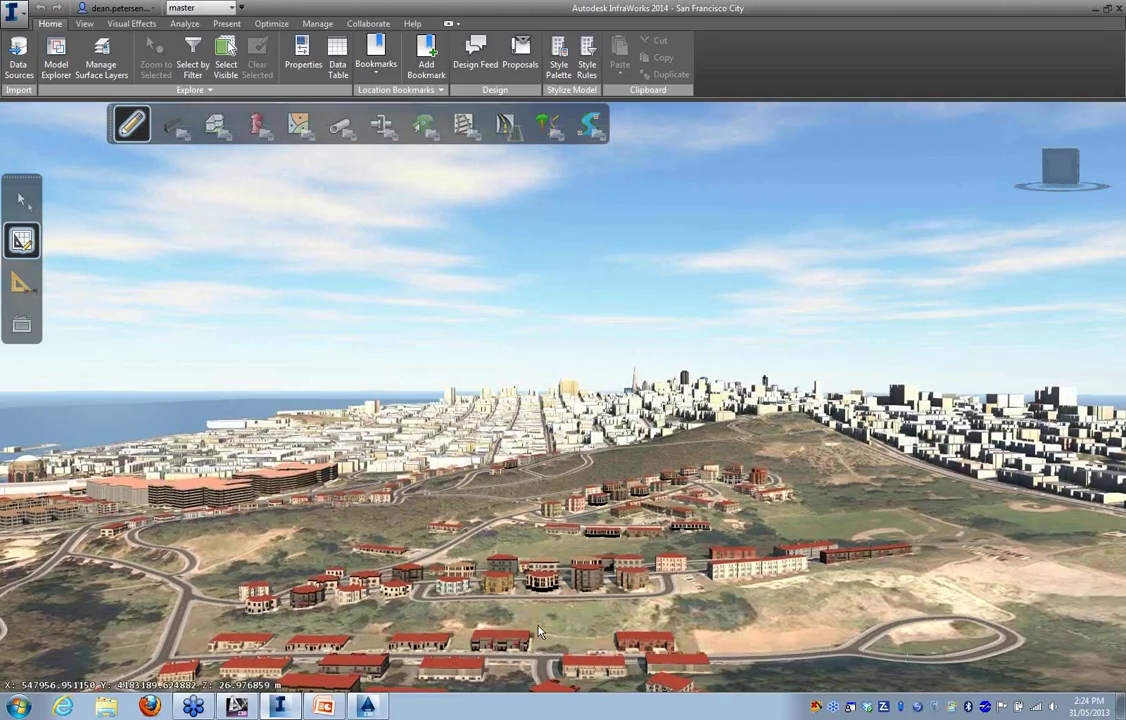
{"action": "scroll", "coordinate": [538, 632], "scroll_direction": "up", "scroll_amount": 5}
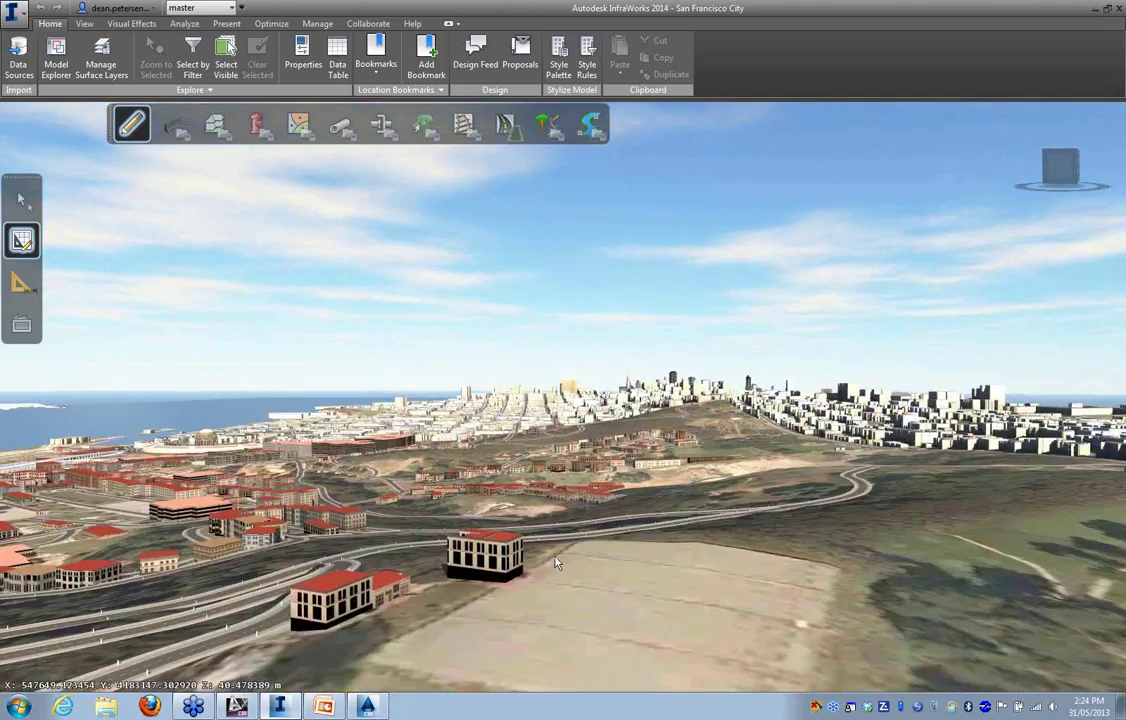
{"action": "scroll", "coordinate": [555, 557], "scroll_direction": "down", "scroll_amount": 4}
{"action": "middle_click_drag", "start_coordinate": [556, 556], "coordinate": [544, 587]}
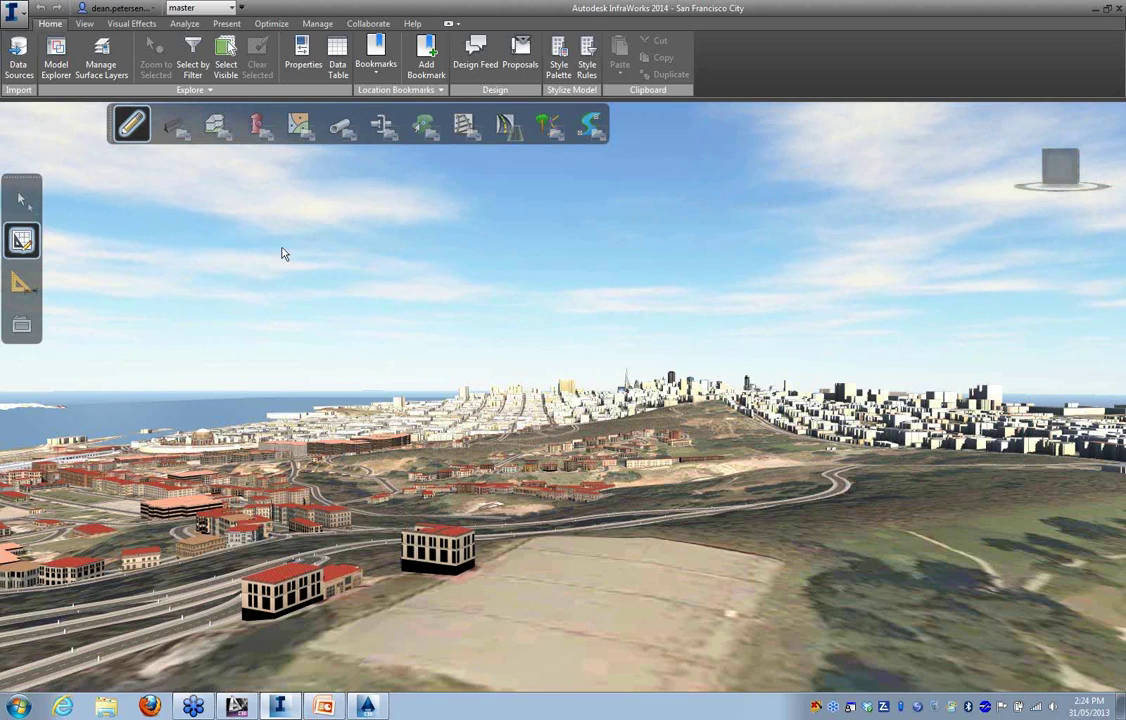
Add the Sample4 point cloud from the Sample folder inside the desktop's las folder as a new point cloud data source
{"action": "left_click", "coordinate": [18, 55]}
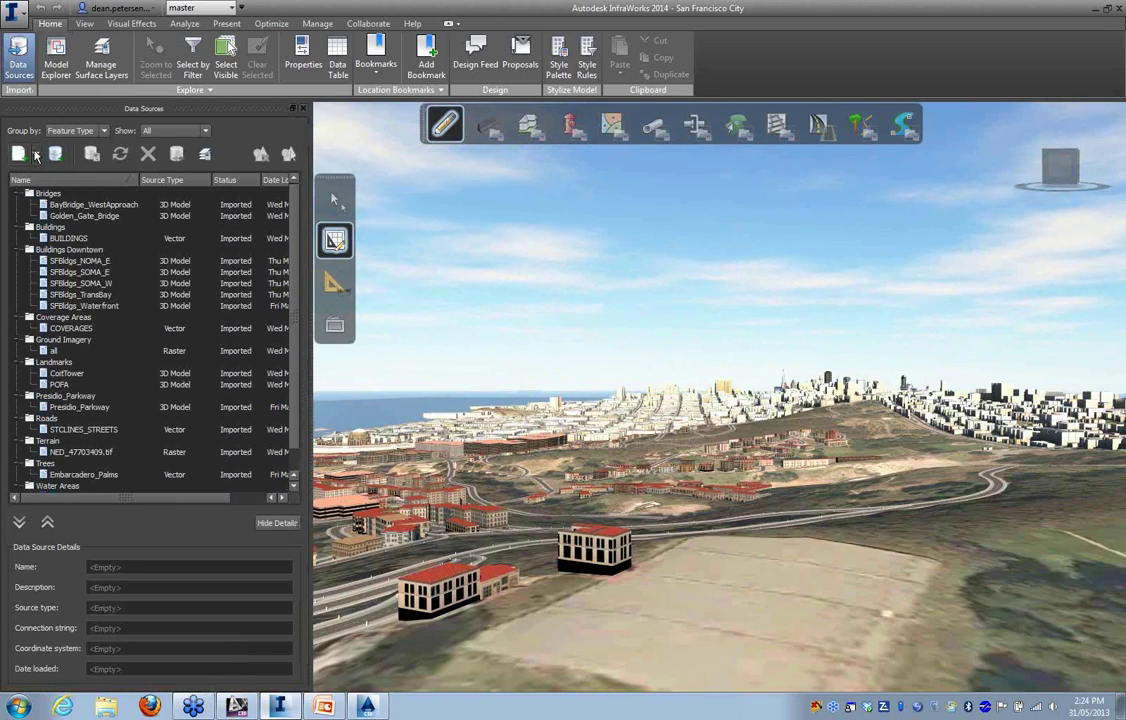
{"action": "left_click", "coordinate": [36, 156]}
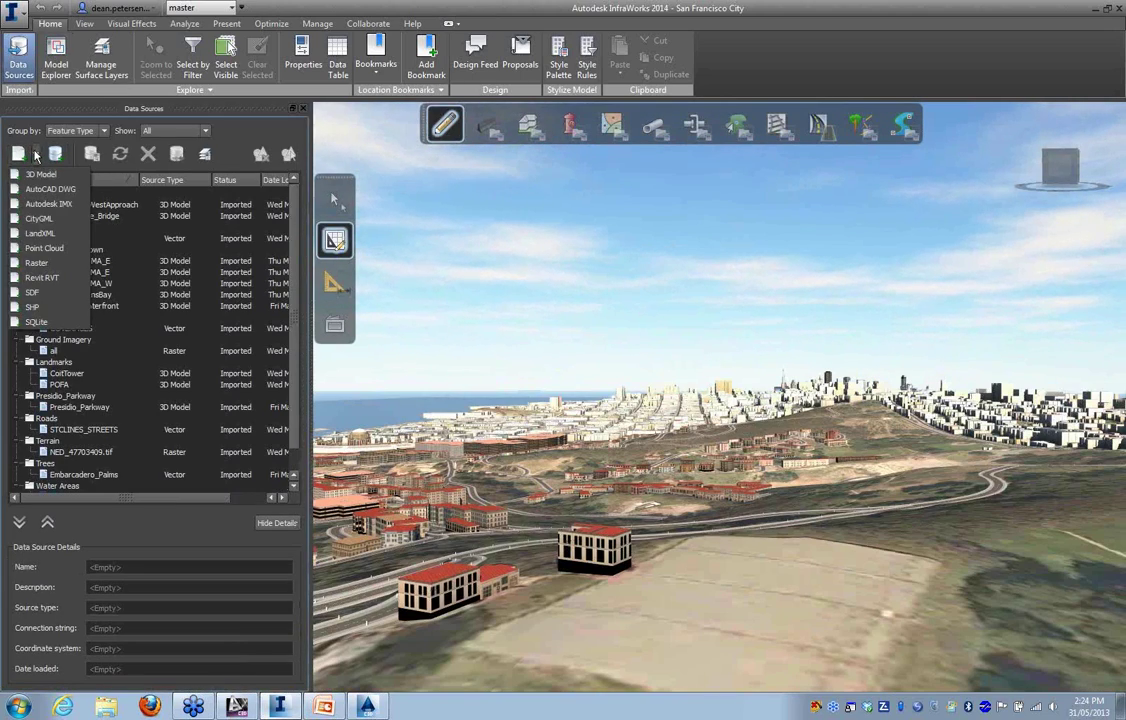
{"action": "left_click", "coordinate": [57, 256]}
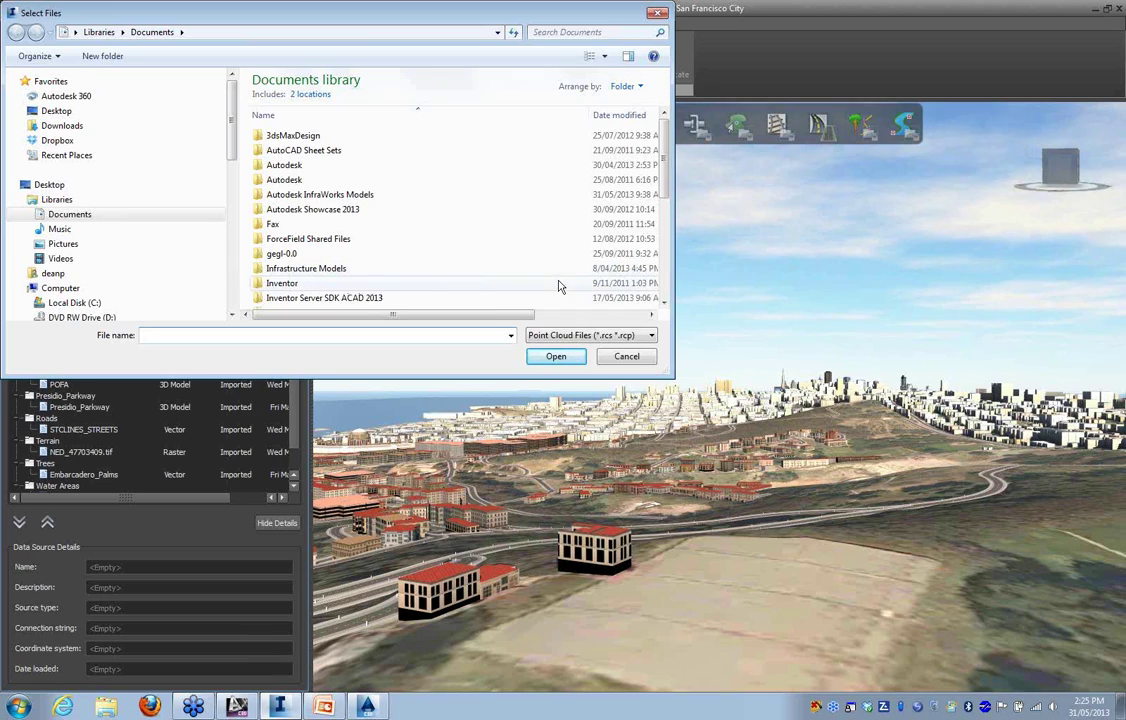
{"action": "mouse_move", "coordinate": [664, 180]}
{"action": "left_mouse_down"}
{"action": "mouse_move", "coordinate": [667, 203]}
{"action": "mouse_move", "coordinate": [667, 183]}
{"action": "left_mouse_up"}
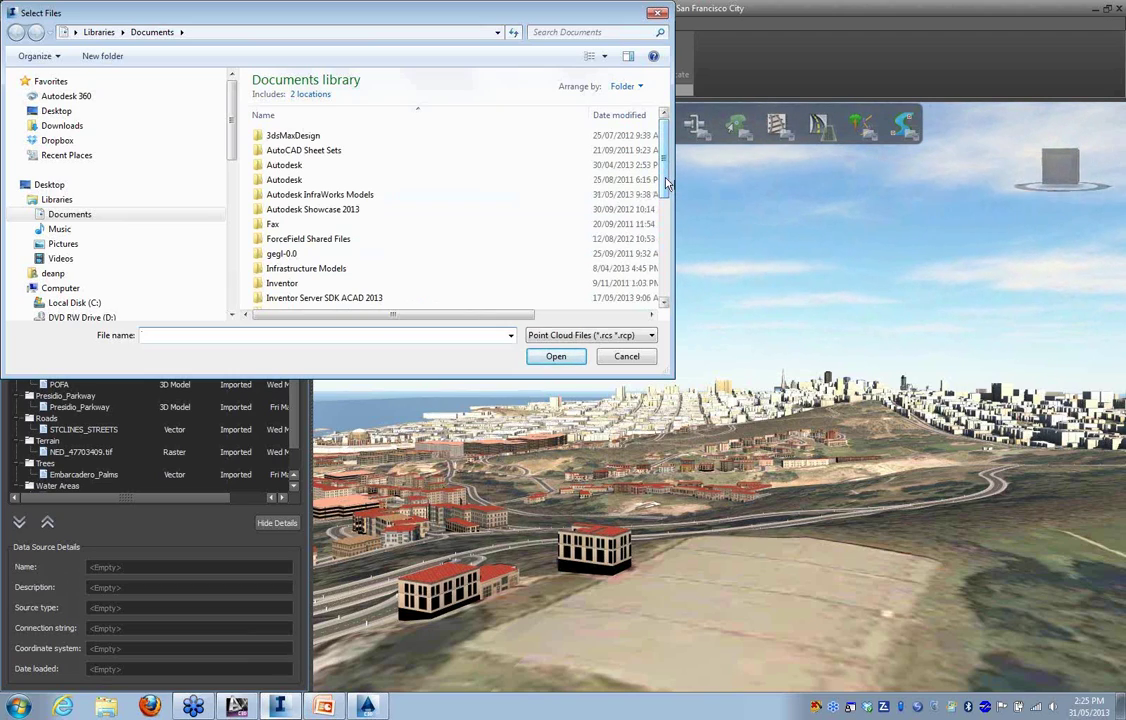
{"action": "left_click", "coordinate": [47, 184]}
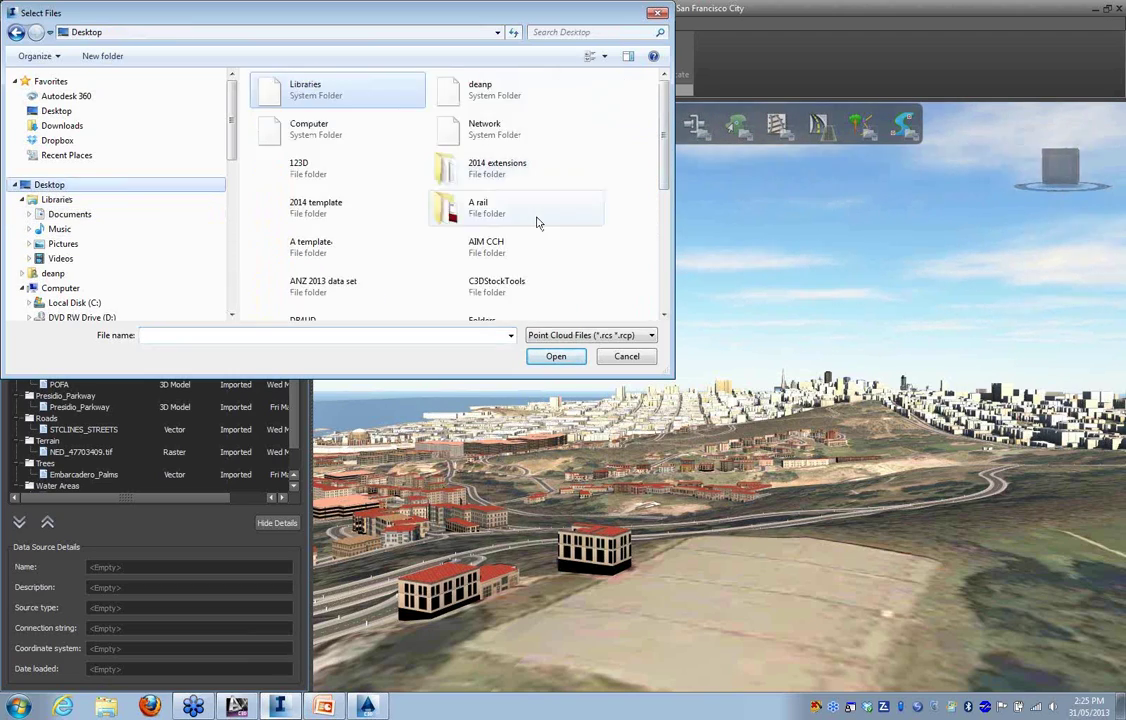
{"action": "scroll", "coordinate": [588, 222], "scroll_direction": "down", "scroll_amount": 3}
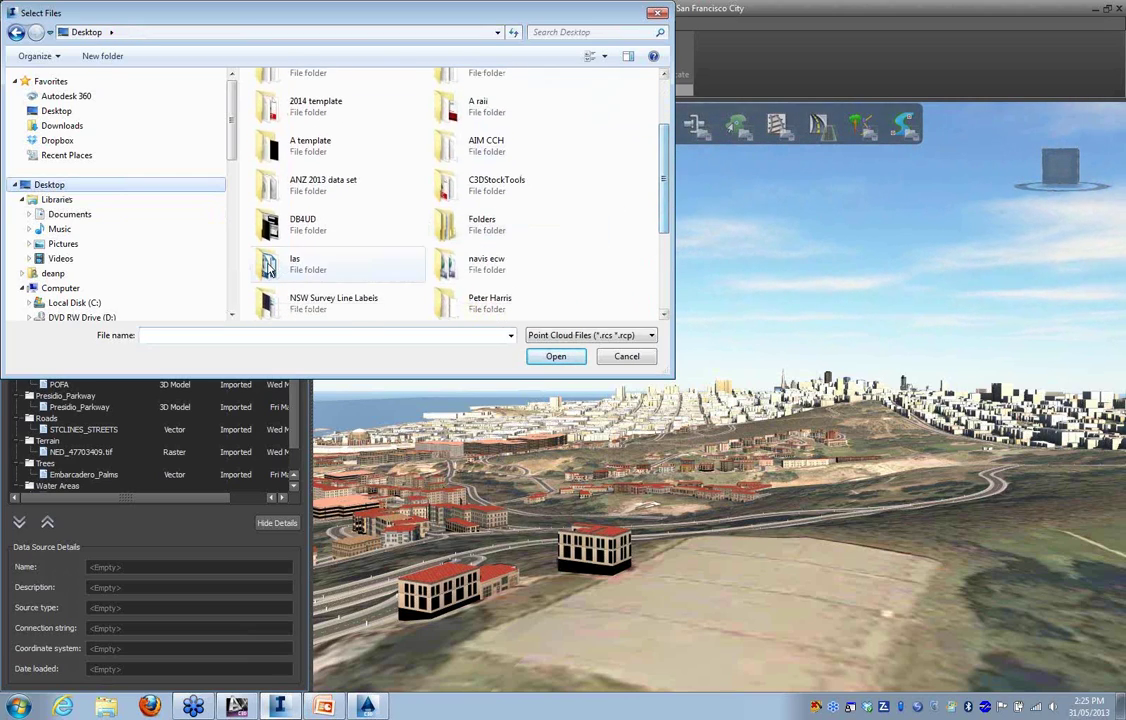
{"action": "double_click", "coordinate": [268, 263]}
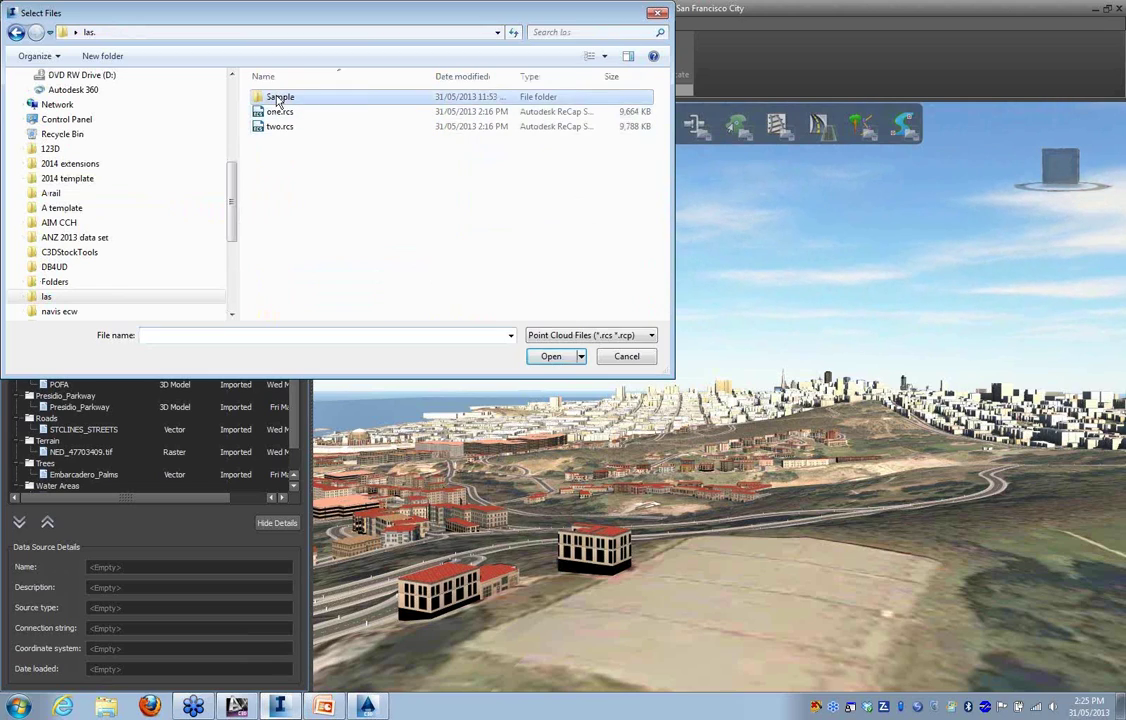
{"action": "double_click", "coordinate": [279, 98]}
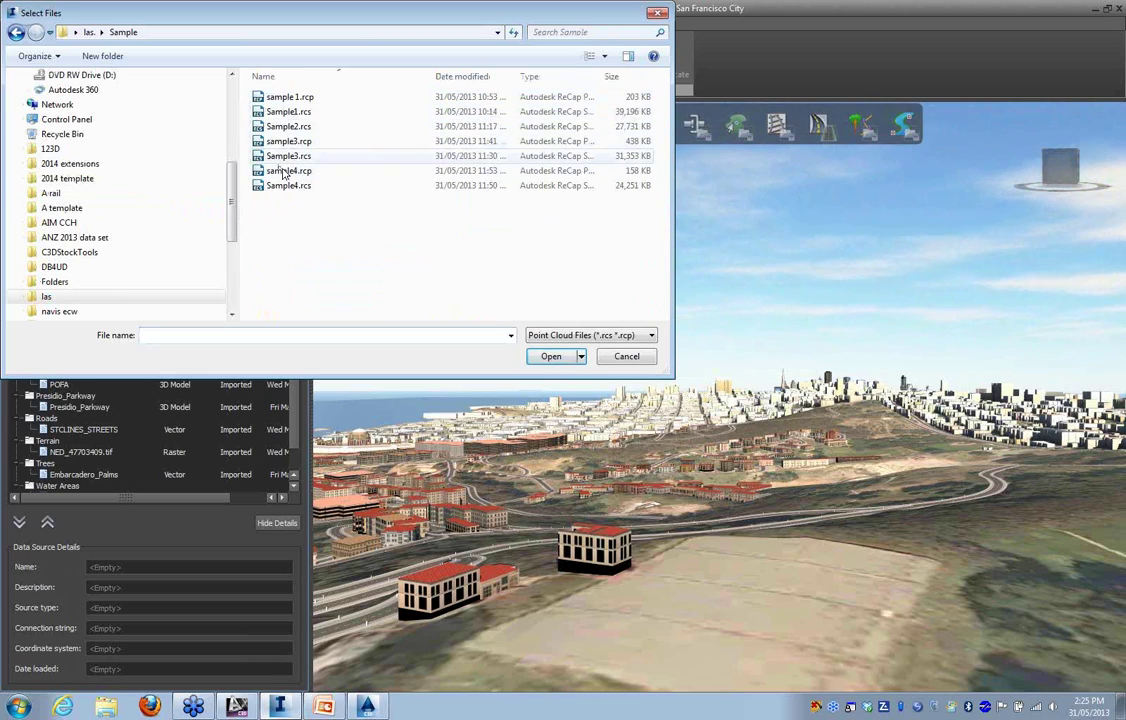
{"action": "left_click", "coordinate": [290, 172]}
{"action": "left_click", "coordinate": [540, 356]}
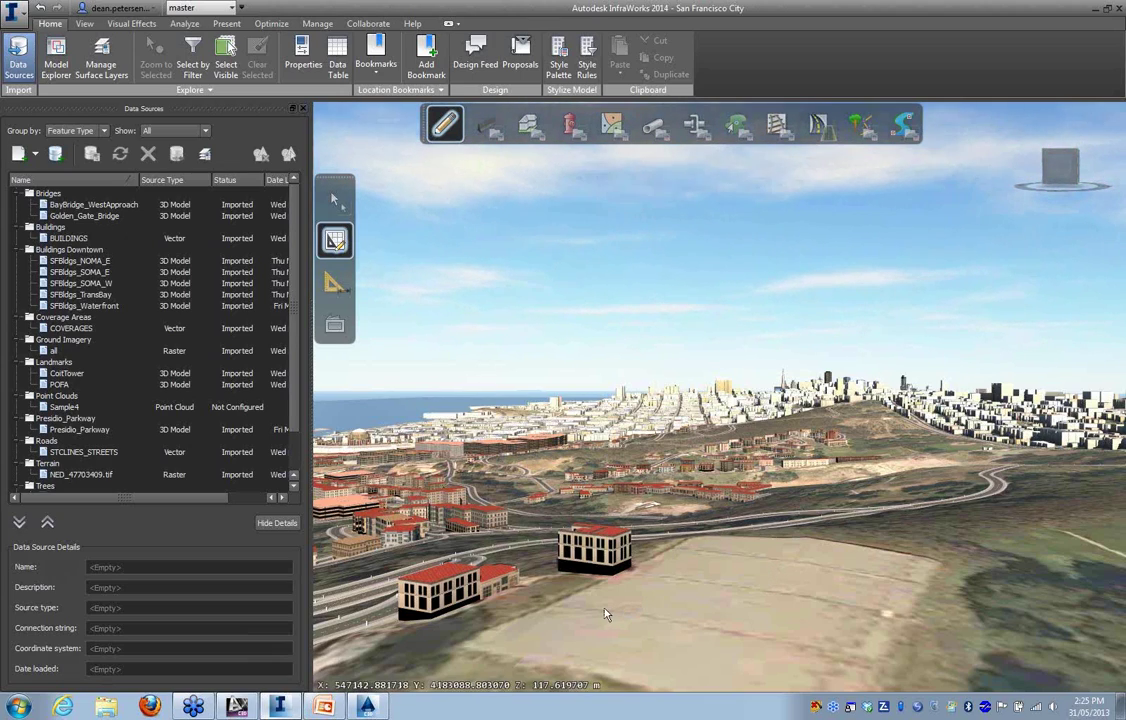
Configure the Sample4 point cloud data source with a scale of .3 in X, Y and Z
{"action": "right_click", "coordinate": [170, 411]}
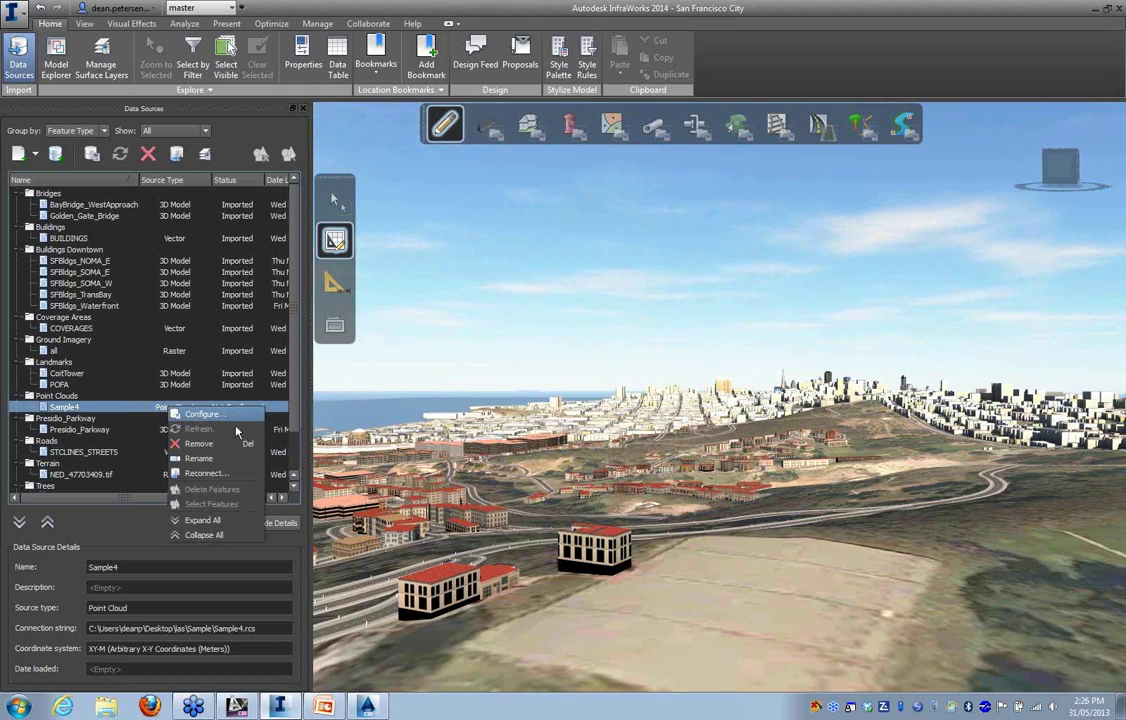
{"action": "left_click", "coordinate": [216, 425]}
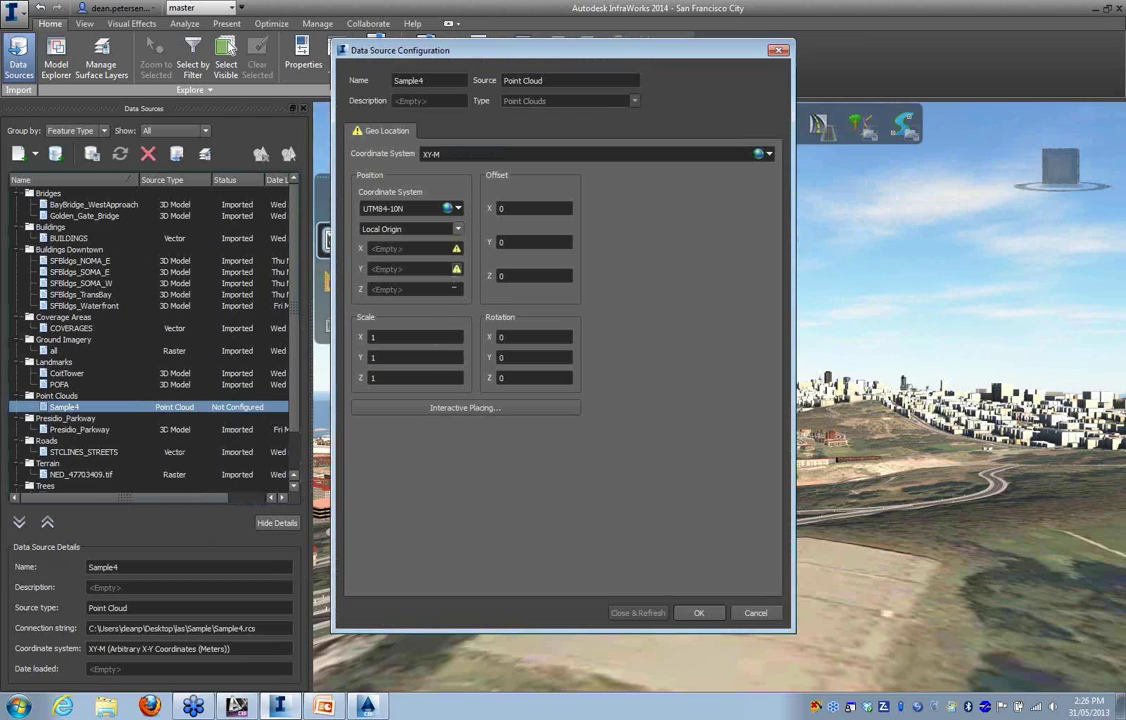
{"action": "left_click", "coordinate": [383, 339]}
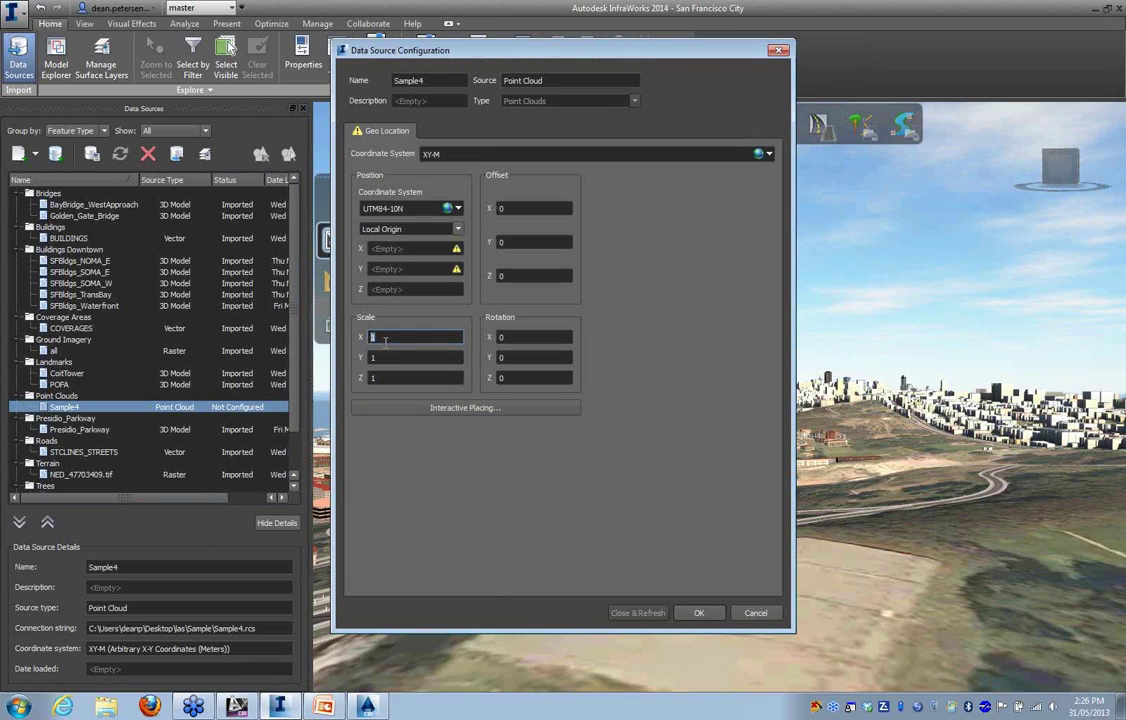
{"action": "type", "text": ".2"}
{"action": "key", "text": "Tab"}
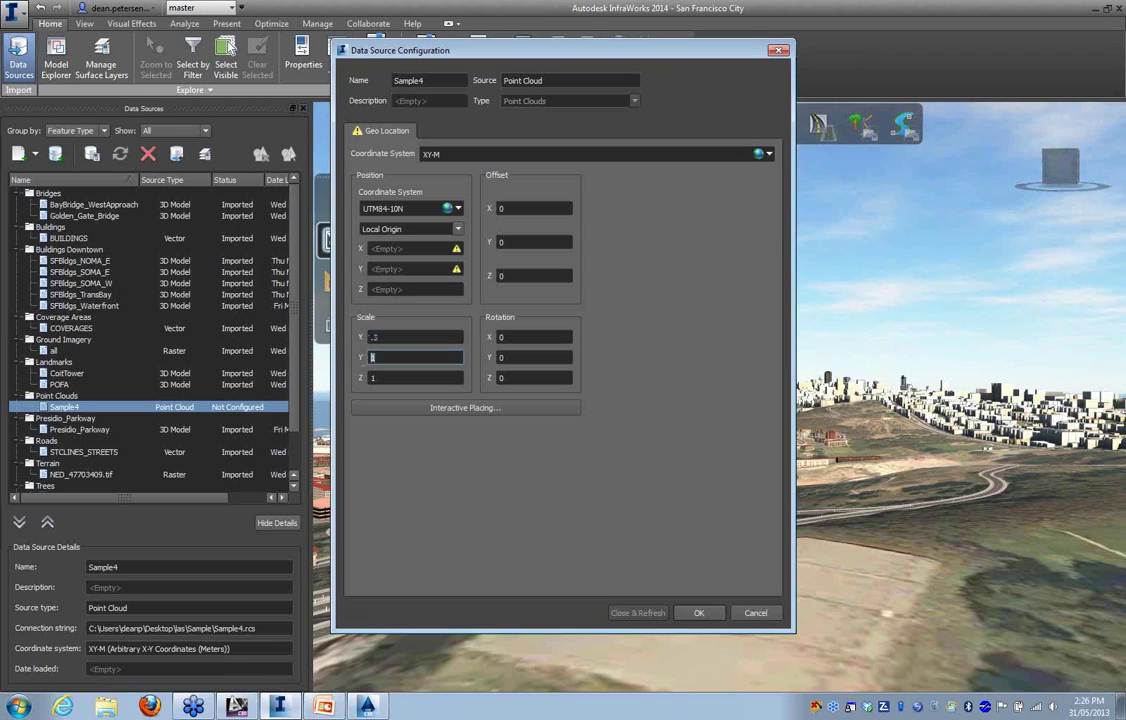
{"action": "type", "text": ".2"}
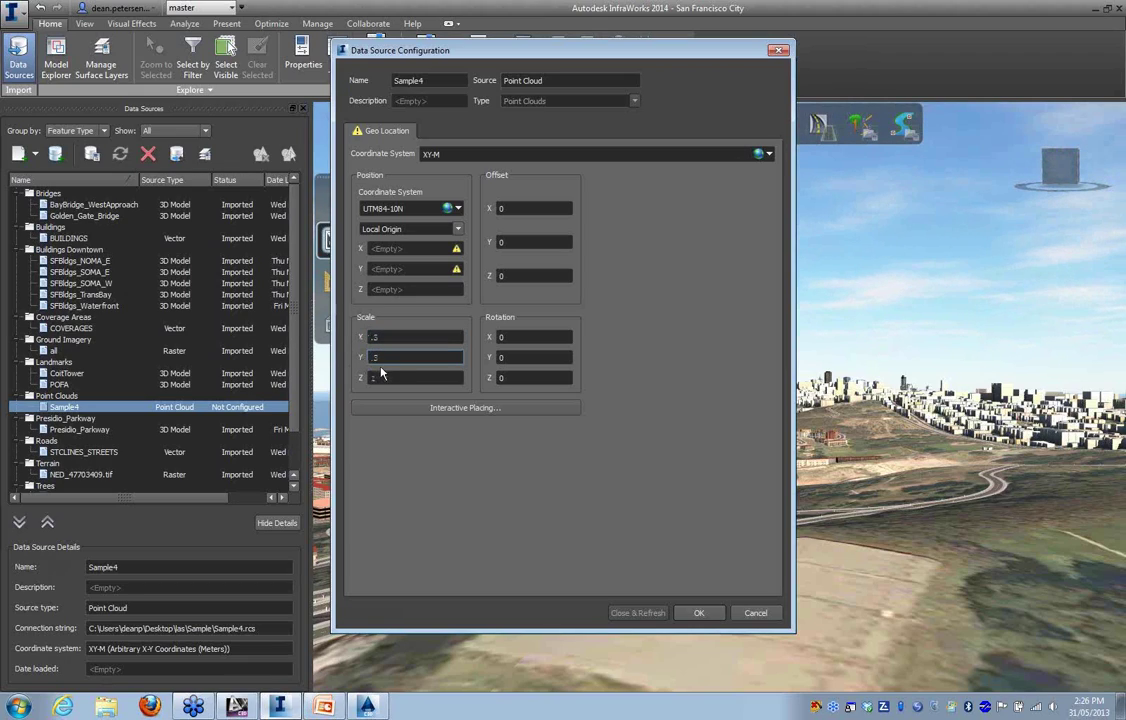
{"action": "key", "text": "Tab"}
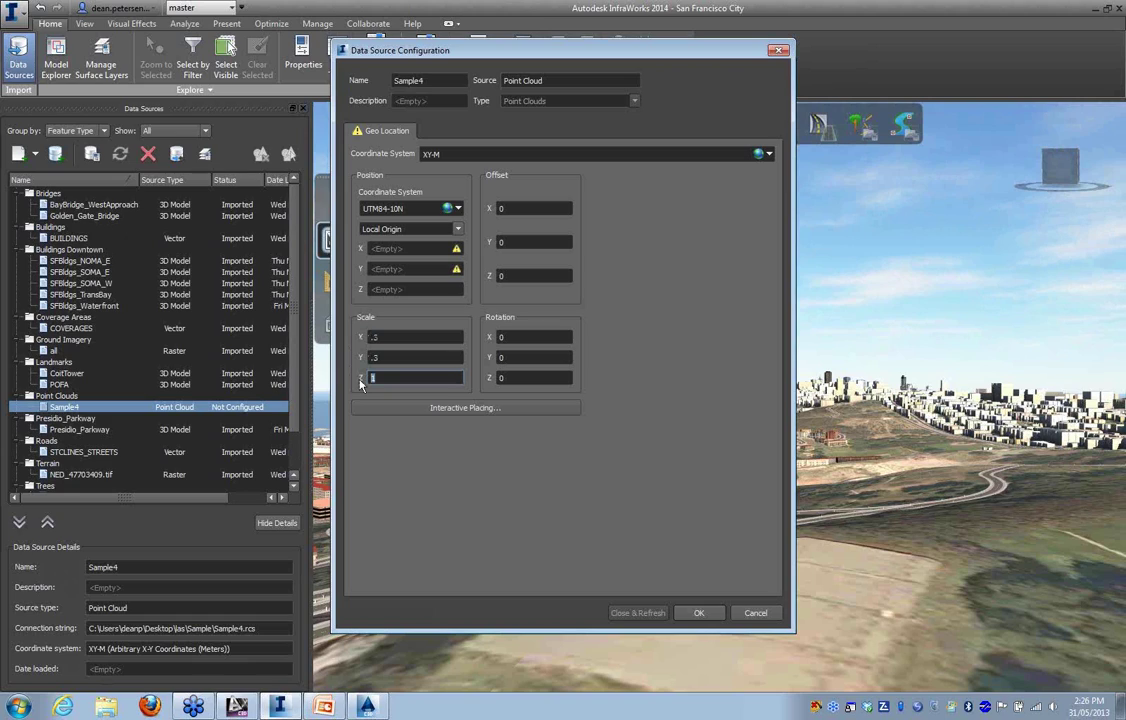
Place the Sample4 point cloud interactively on the bare field beside the two red-roofed buildings, and close and refresh the data source
{"action": "left_click", "coordinate": [453, 410]}
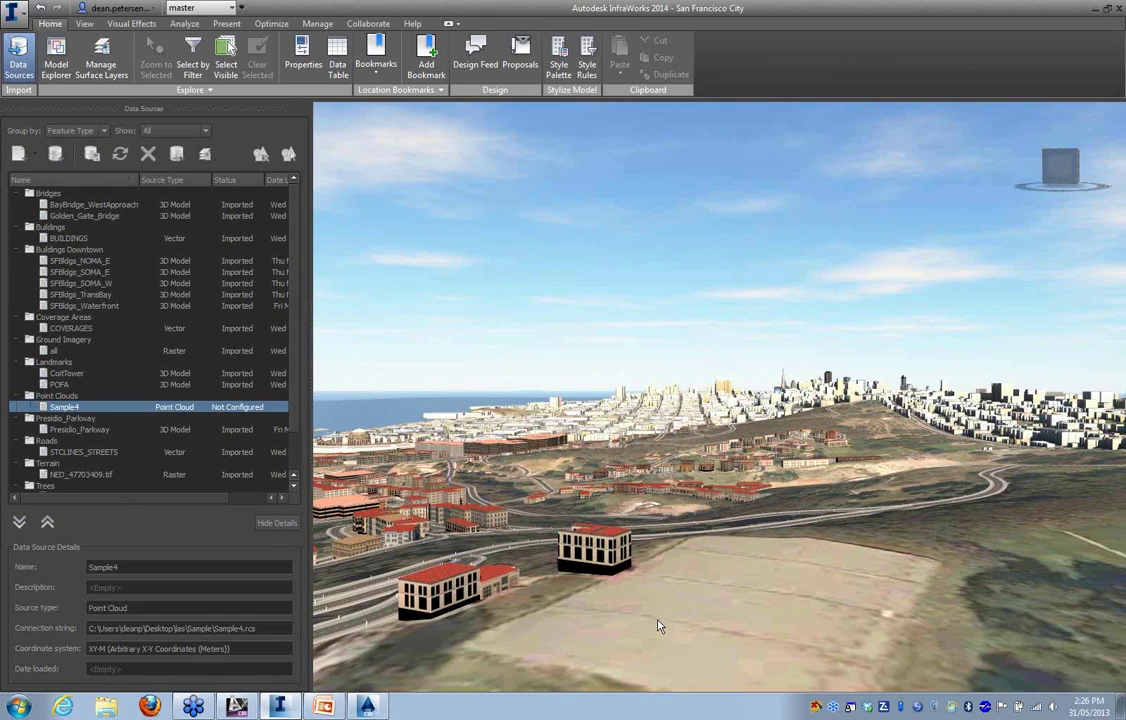
{"action": "double_click", "coordinate": [659, 609]}
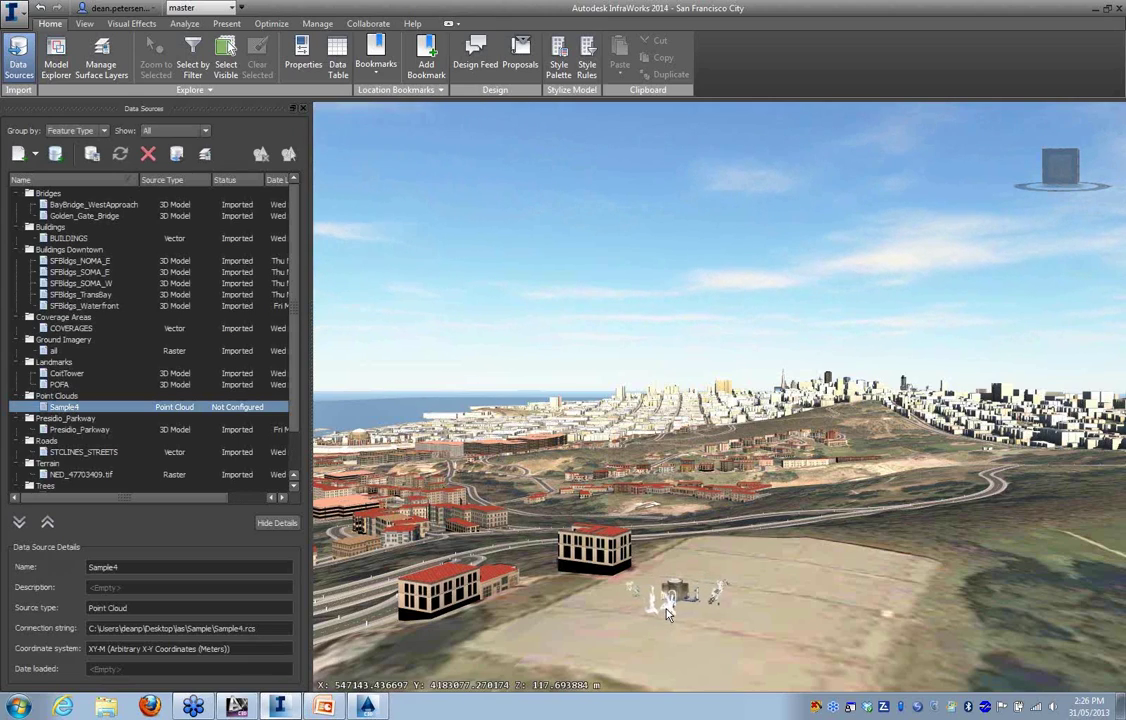
{"action": "left_click", "coordinate": [668, 612]}
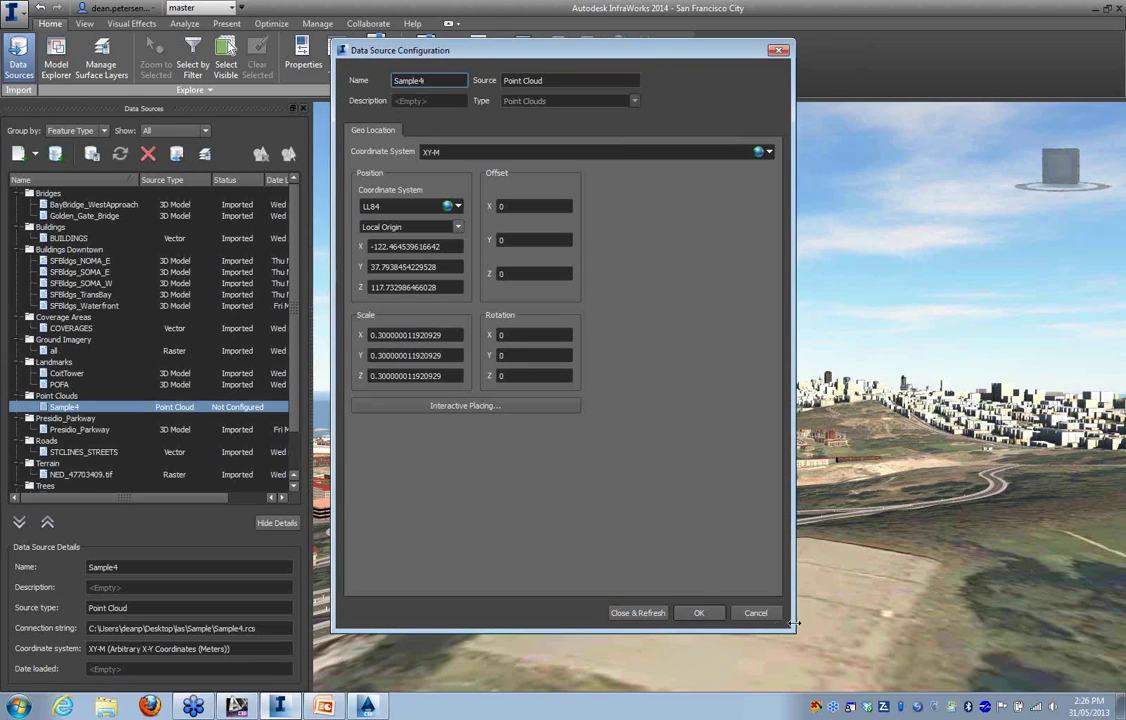
{"action": "left_click", "coordinate": [652, 614]}
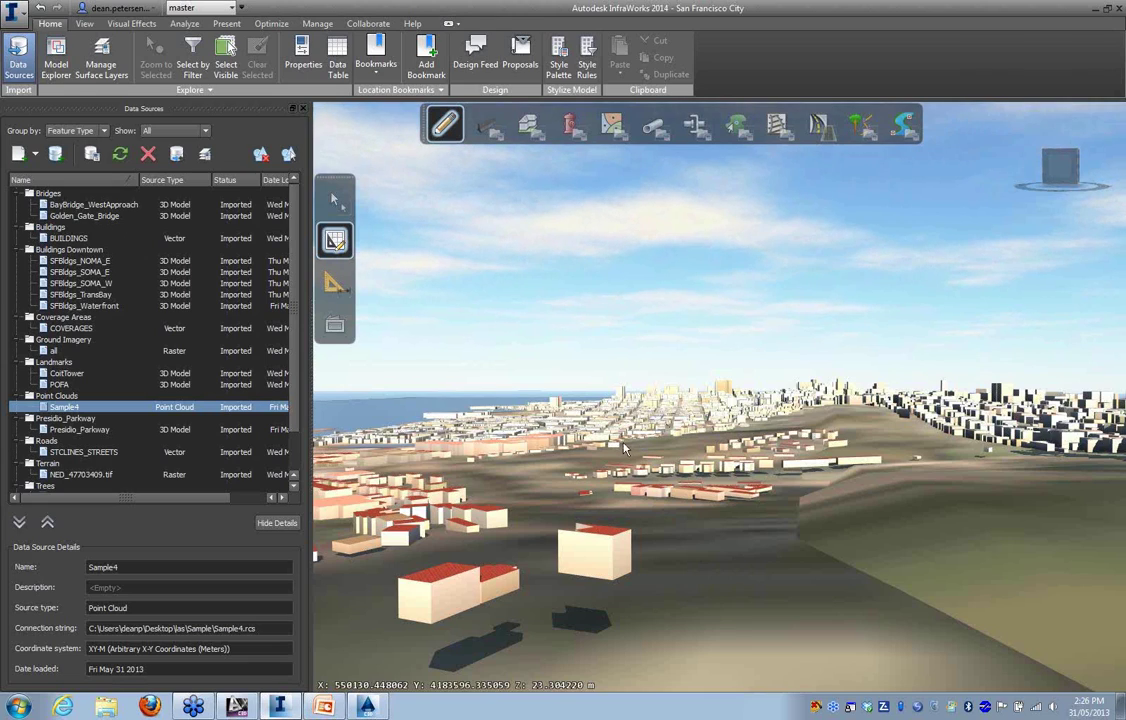
Examine the imported Sample4 point cloud up close on the field
{"action": "scroll", "coordinate": [624, 448], "scroll_direction": "down", "scroll_amount": 3}
{"action": "scroll", "coordinate": [624, 446], "scroll_direction": "up", "scroll_amount": 5}
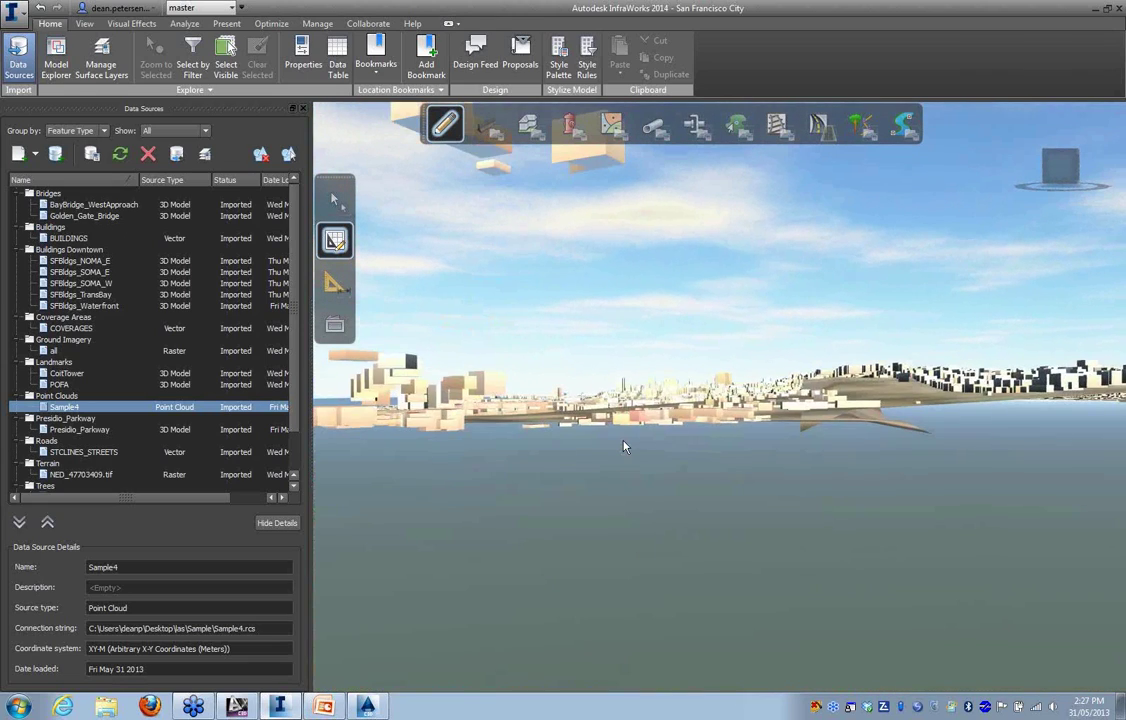
{"action": "scroll", "coordinate": [623, 447], "scroll_direction": "down", "scroll_amount": 2}
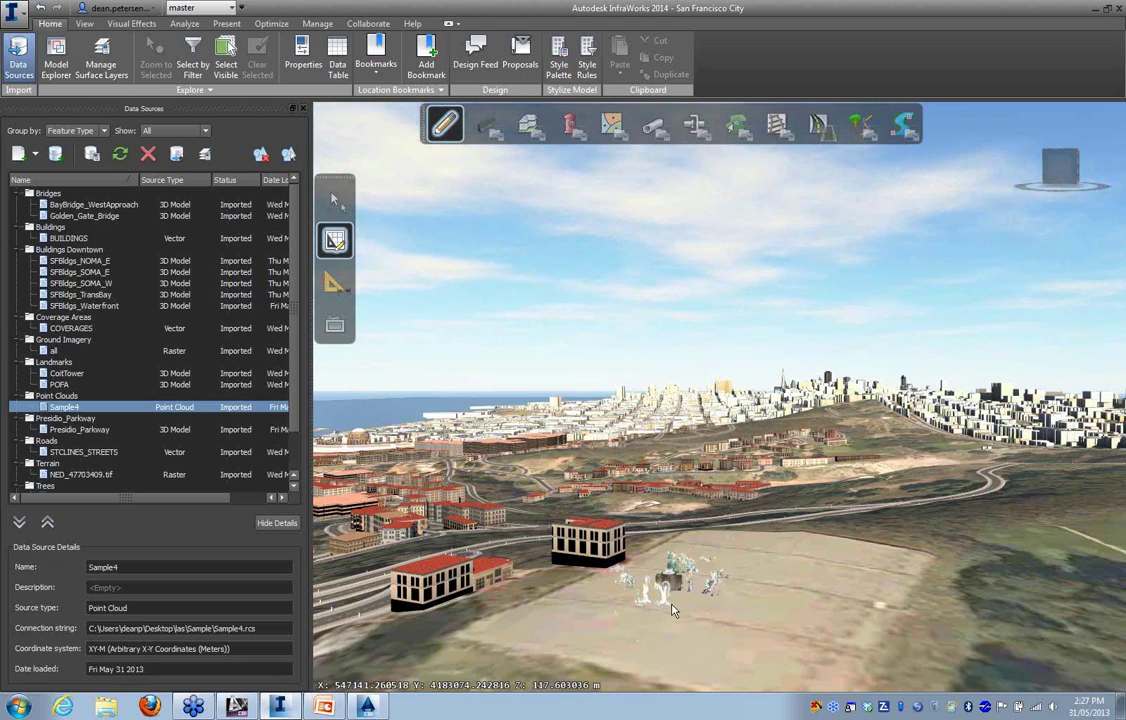
{"action": "scroll", "coordinate": [672, 610], "scroll_direction": "up", "scroll_amount": 5}
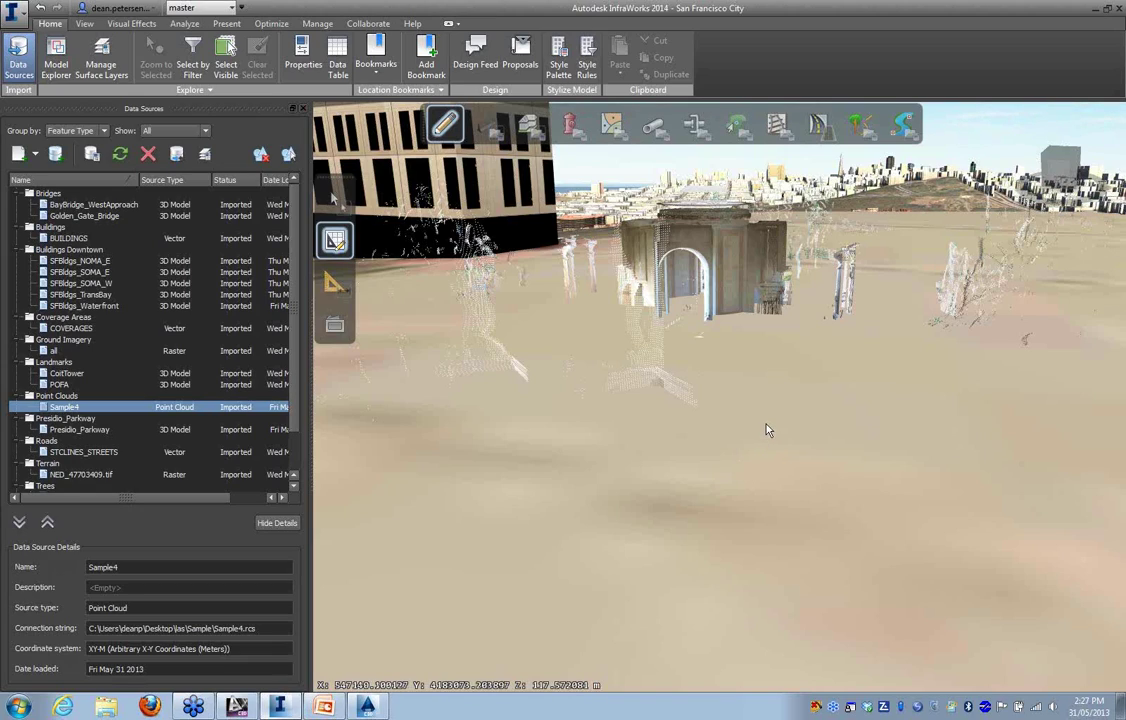
Inspect the Sample4 point cloud's arches and columns from several angles, and view its site in the wider city surroundings
{"action": "left_click_drag", "start_coordinate": [766, 424], "coordinate": [723, 445]}
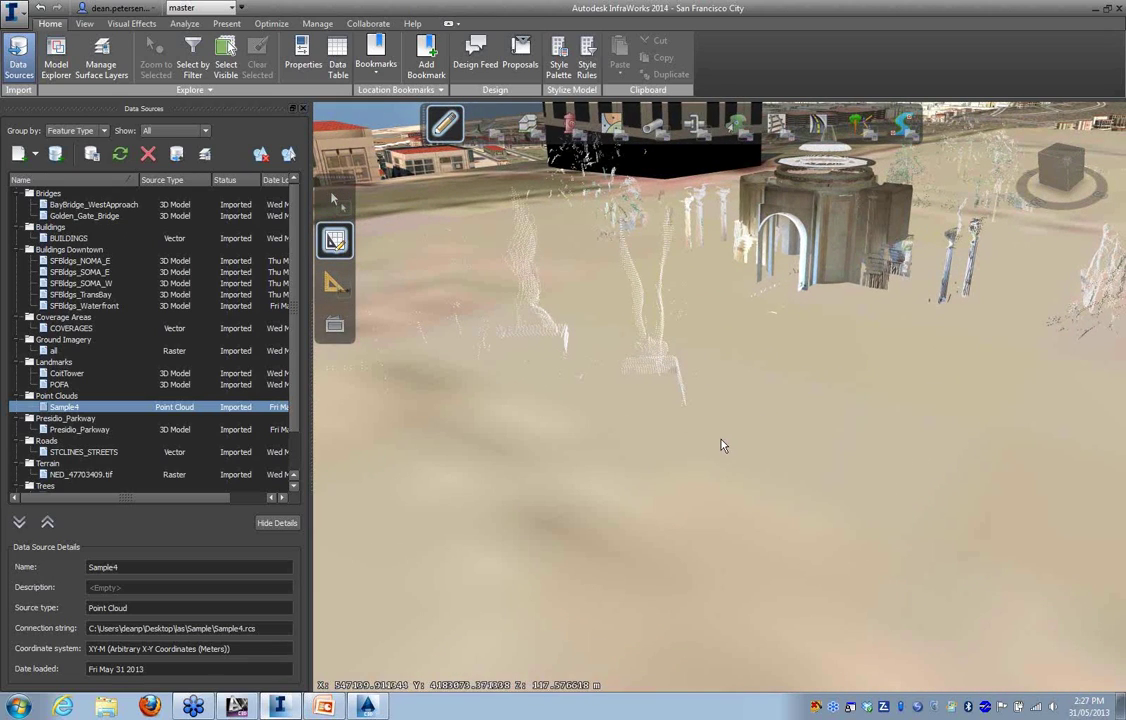
{"action": "left_click_drag", "start_coordinate": [815, 385], "coordinate": [767, 615]}
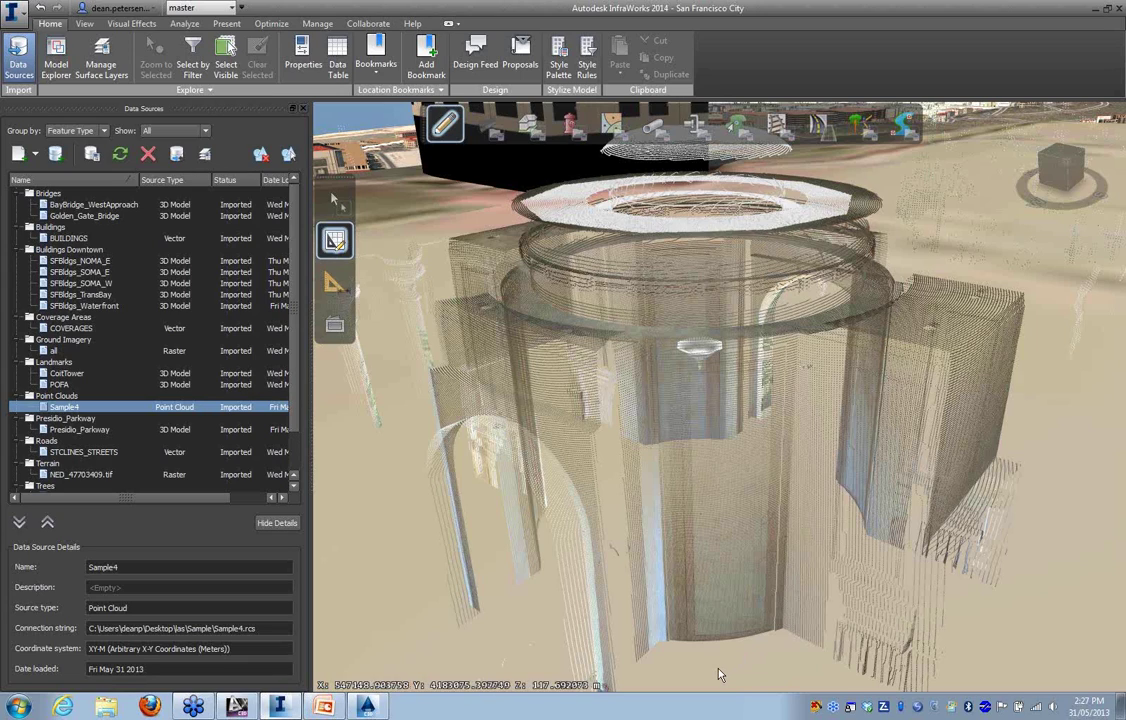
{"action": "left_click_drag", "start_coordinate": [719, 675], "coordinate": [787, 277]}
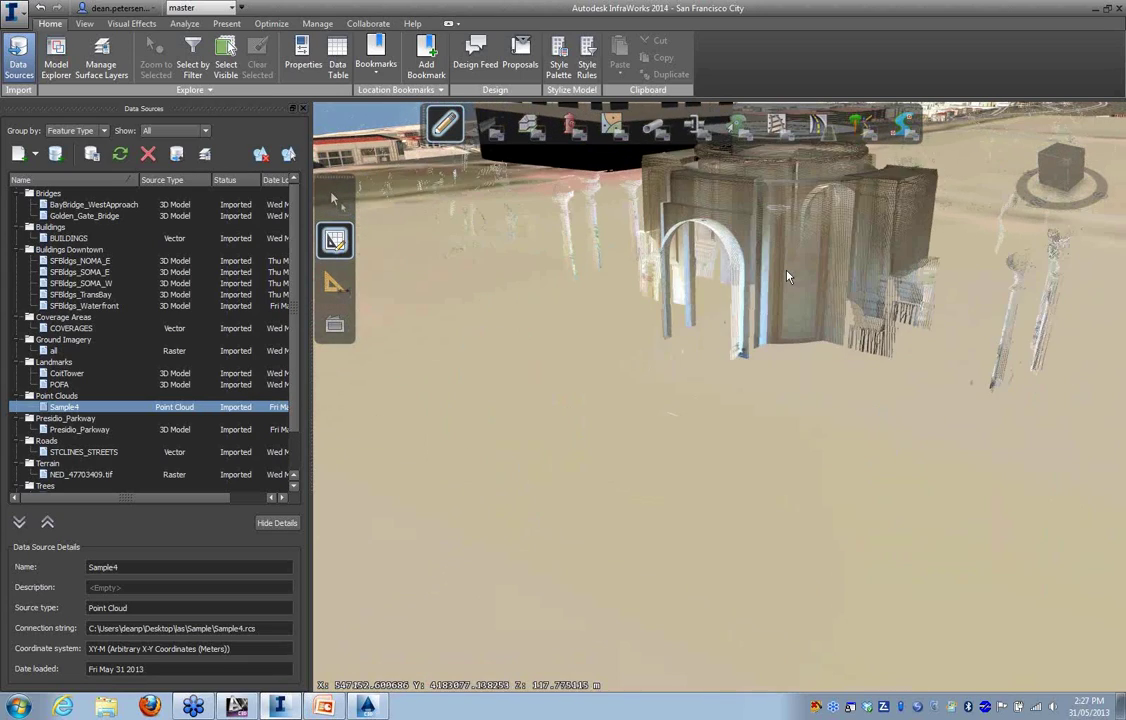
{"action": "left_click_drag", "start_coordinate": [792, 453], "coordinate": [787, 410]}
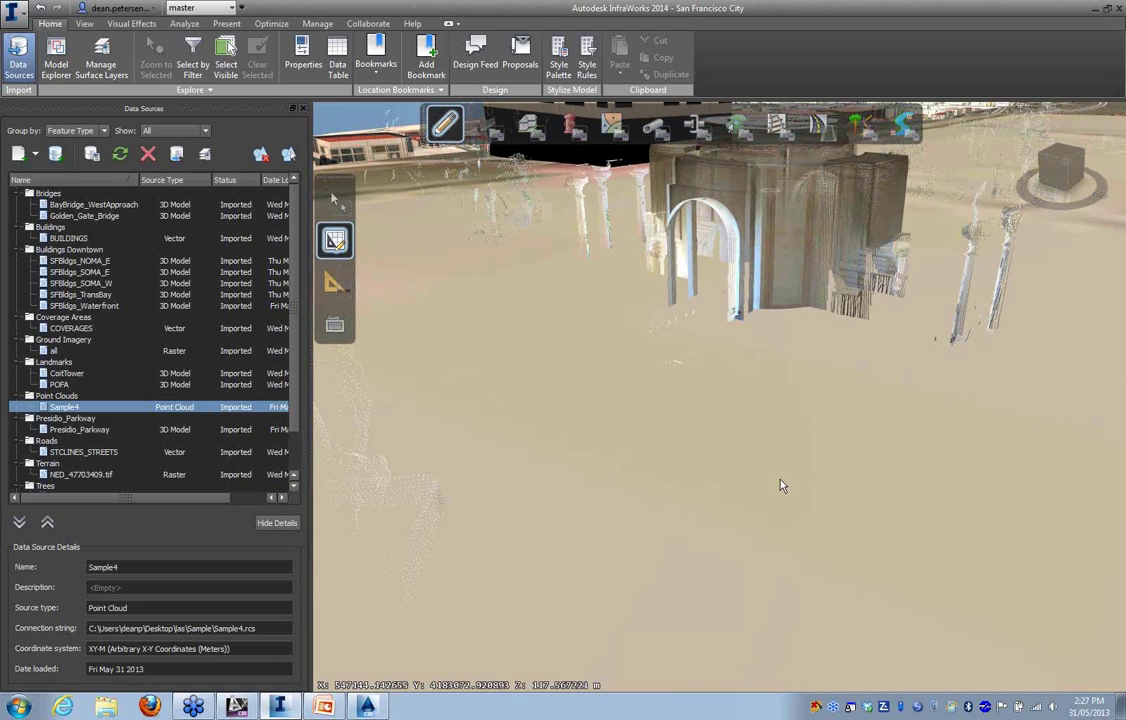
{"action": "scroll", "coordinate": [757, 443], "scroll_direction": "down", "scroll_amount": 5}
{"action": "scroll", "coordinate": [754, 443], "scroll_direction": "down", "scroll_amount": 5}
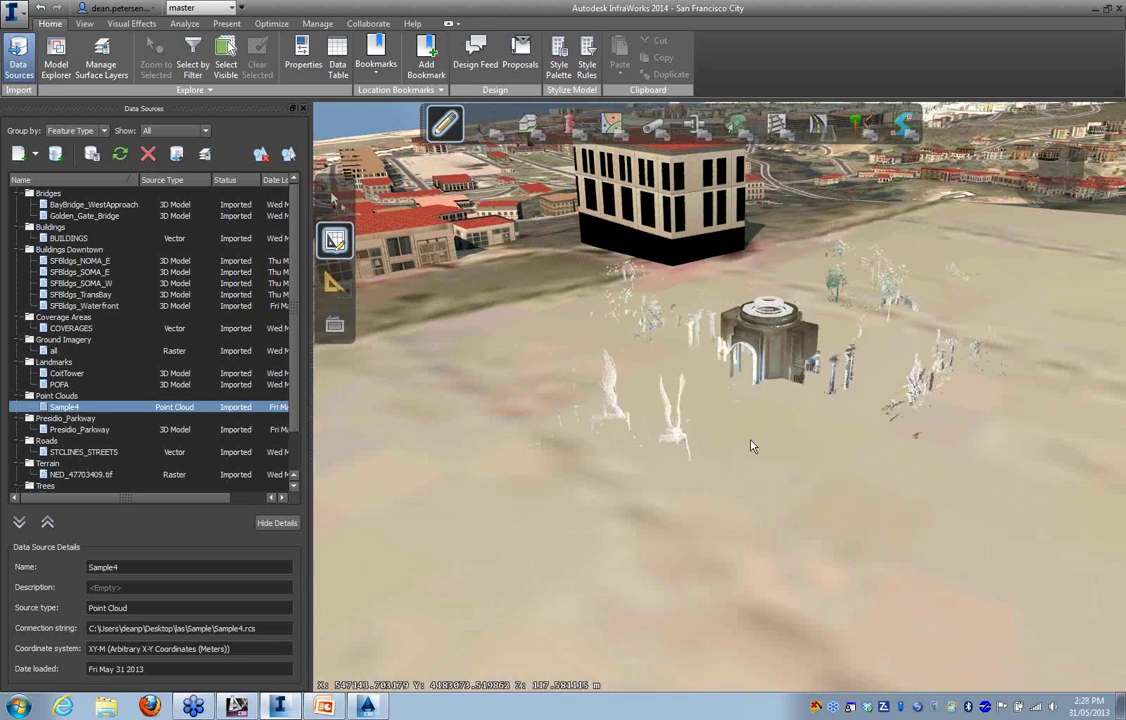
{"action": "scroll", "coordinate": [732, 469], "scroll_direction": "down", "scroll_amount": 3}
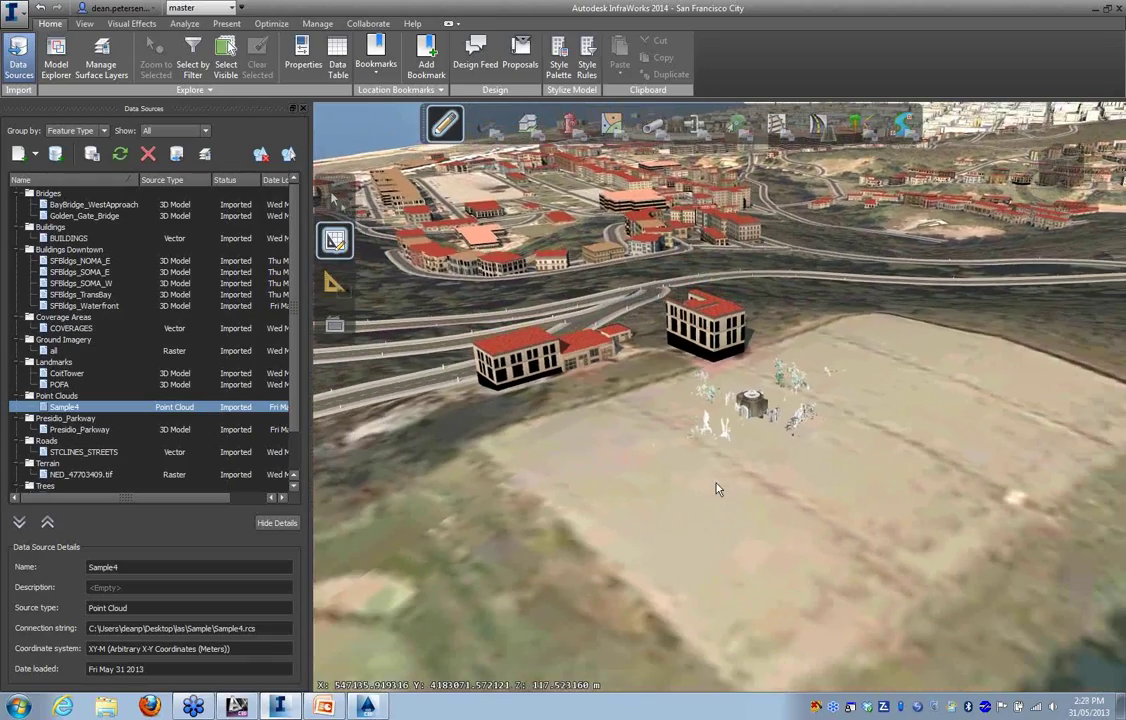
{"action": "left_click_drag", "start_coordinate": [648, 493], "coordinate": [792, 516]}
{"action": "left_click_drag", "start_coordinate": [659, 514], "coordinate": [813, 514]}
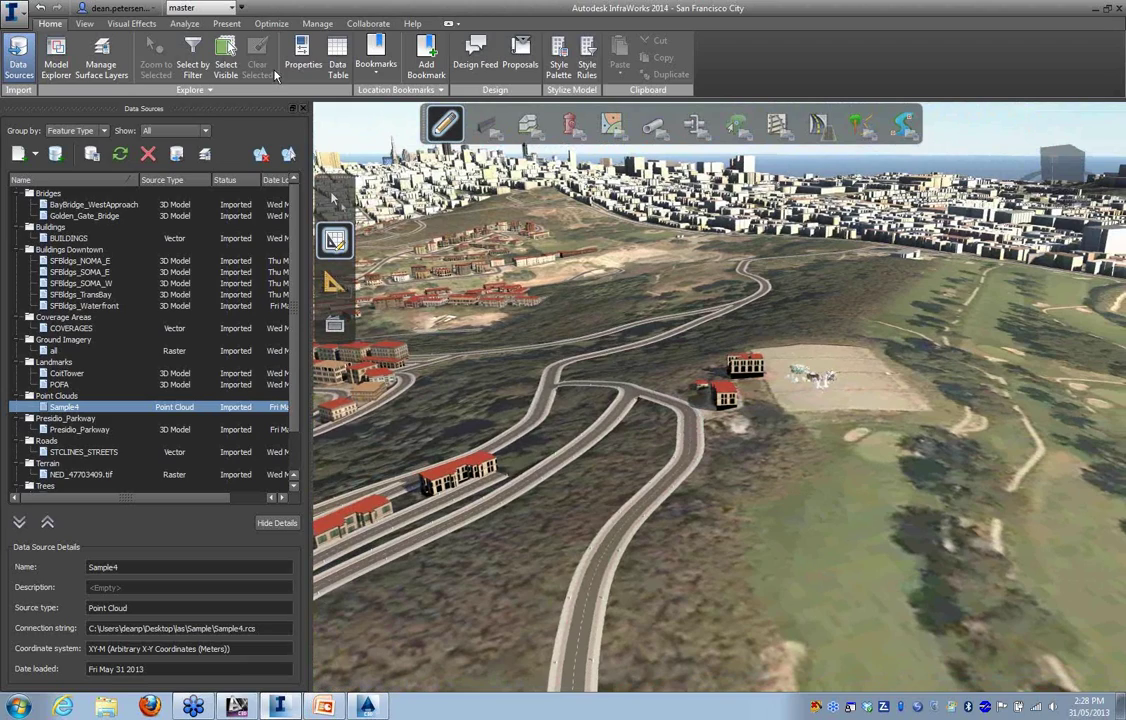
Play the Presidio Parkway 2015 storyboard from the start, pause it at the Mid-Point Panorama caption, and close the storyboards
{"action": "left_click", "coordinate": [85, 23]}
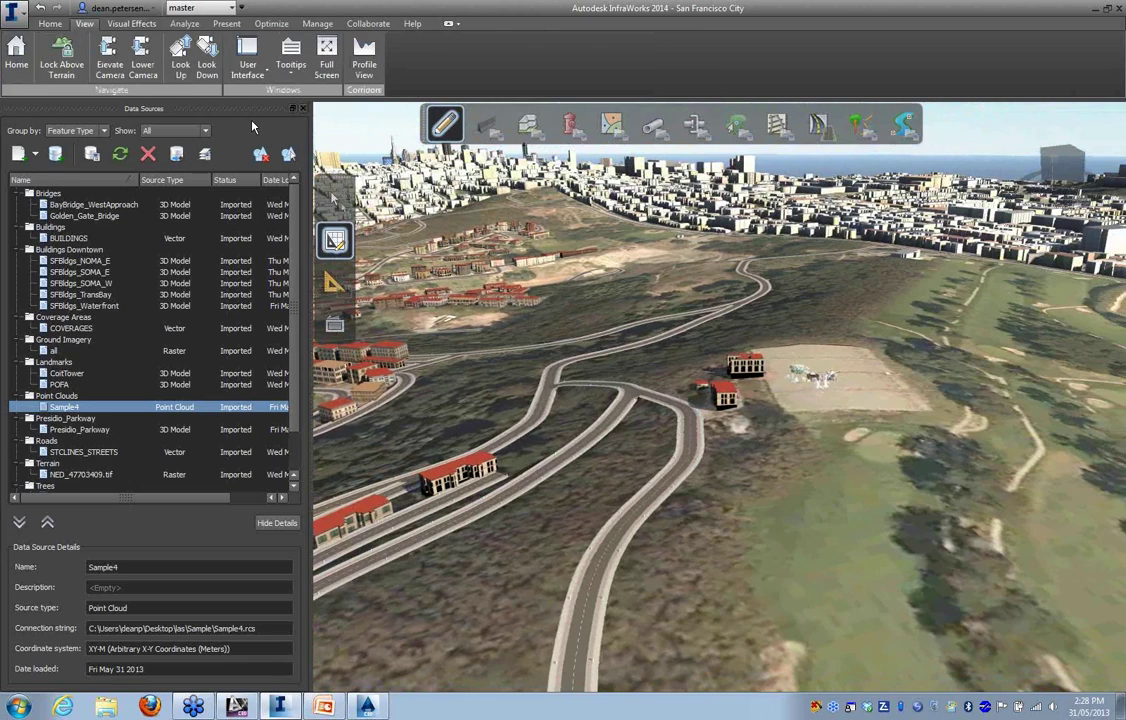
{"action": "left_click", "coordinate": [229, 24]}
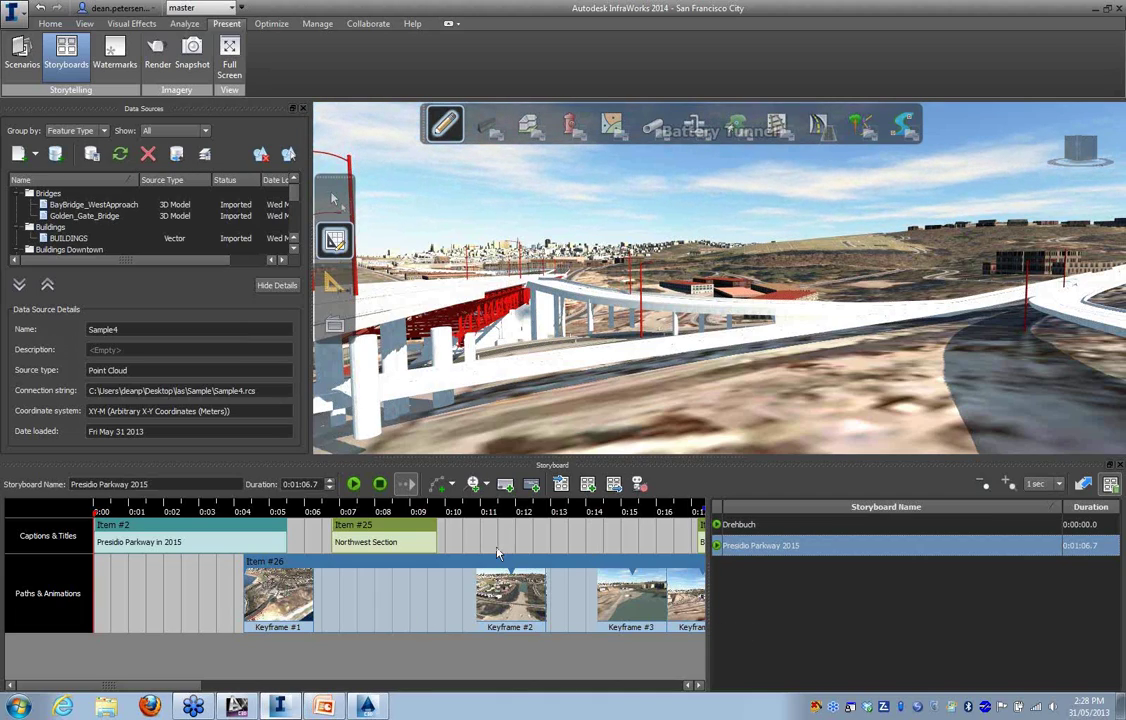
{"action": "left_click", "coordinate": [379, 485]}
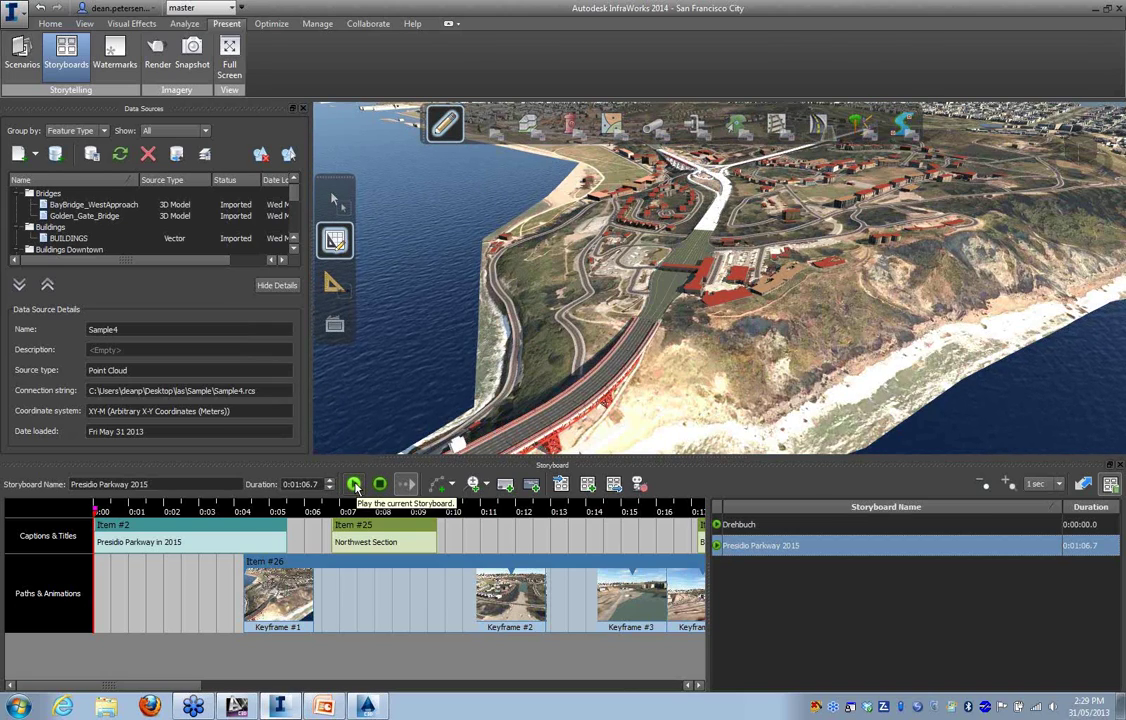
{"action": "left_click", "coordinate": [354, 485]}
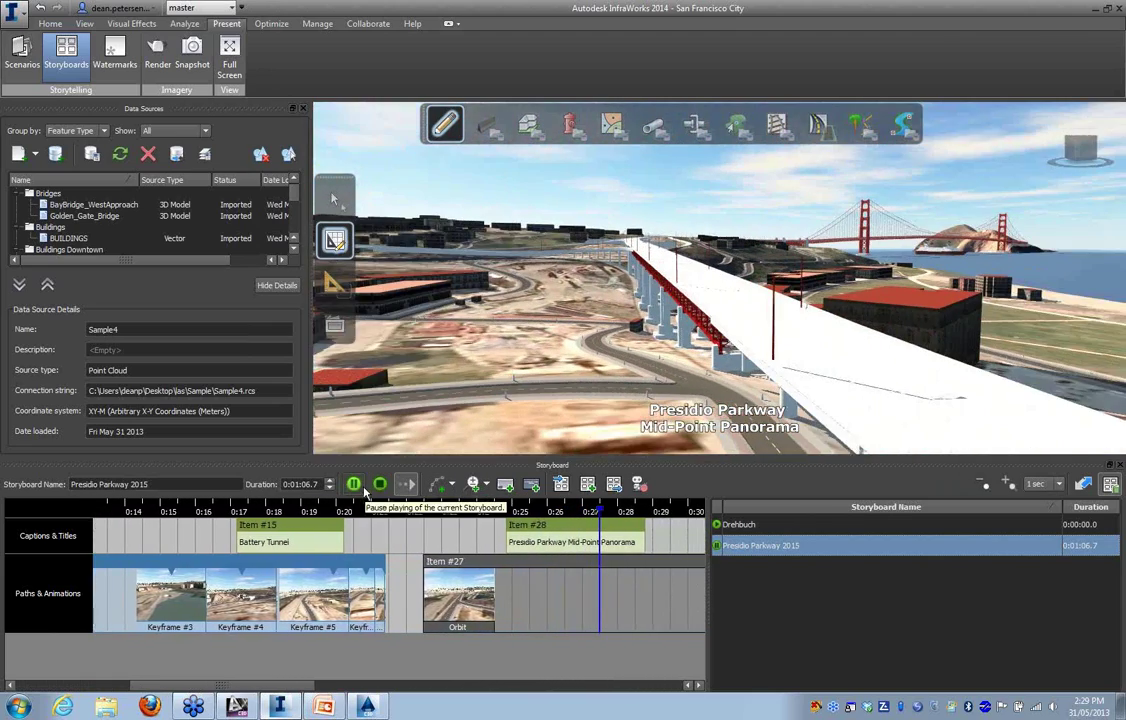
{"action": "left_click", "coordinate": [355, 485]}
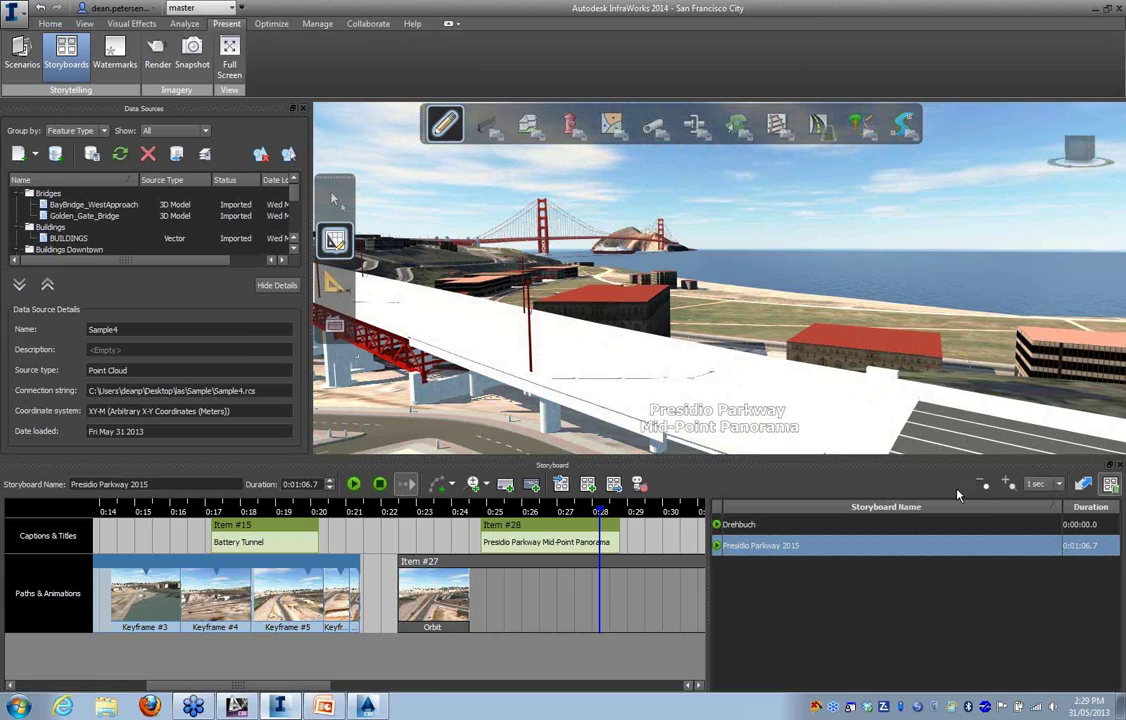
{"action": "left_click", "coordinate": [66, 52]}
Switch the model to a top-down view and survey the Presidio's golf course, woods and housing for a road location
{"action": "scroll", "coordinate": [620, 470], "scroll_direction": "down", "scroll_amount": 4}
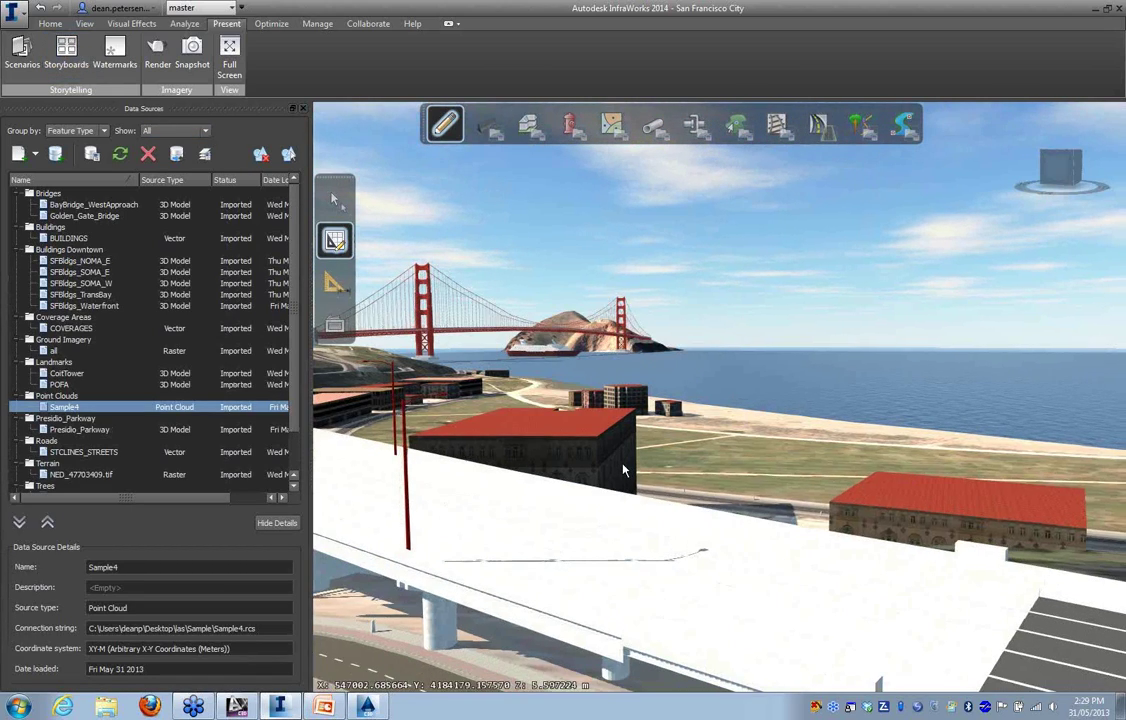
{"action": "scroll", "coordinate": [620, 470], "scroll_direction": "down", "scroll_amount": 2}
{"action": "left_click_drag", "start_coordinate": [661, 518], "coordinate": [453, 528]}
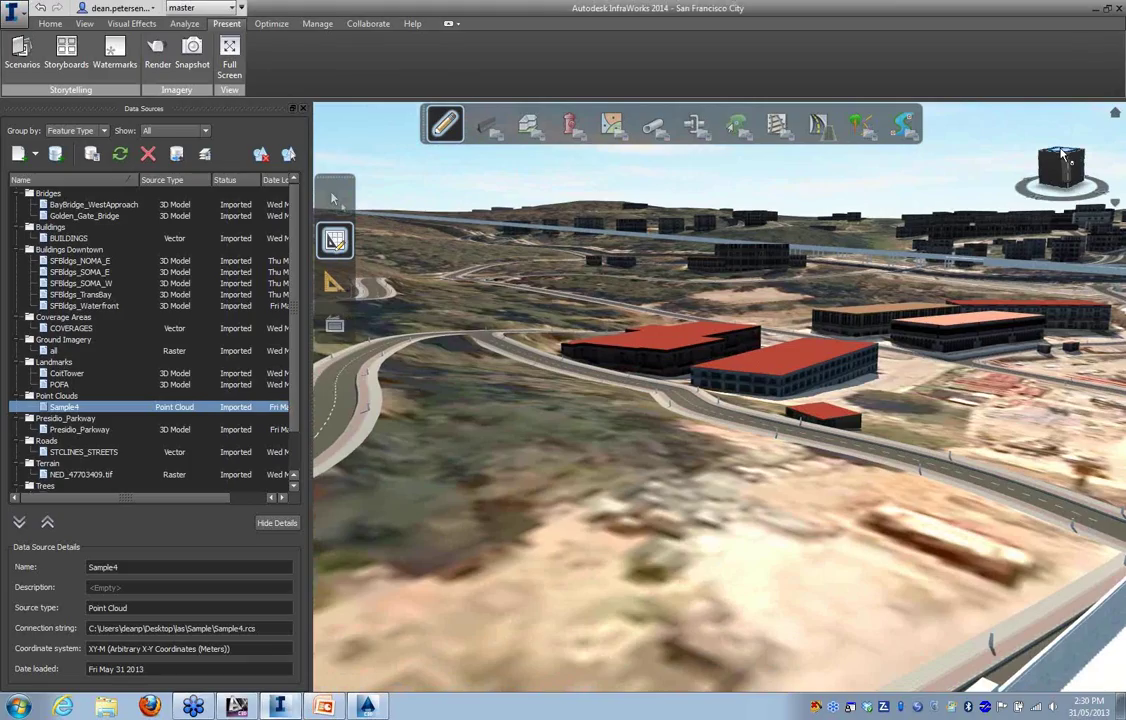
{"action": "left_click", "coordinate": [1063, 152]}
{"action": "scroll", "coordinate": [729, 327], "scroll_direction": "down", "scroll_amount": 5}
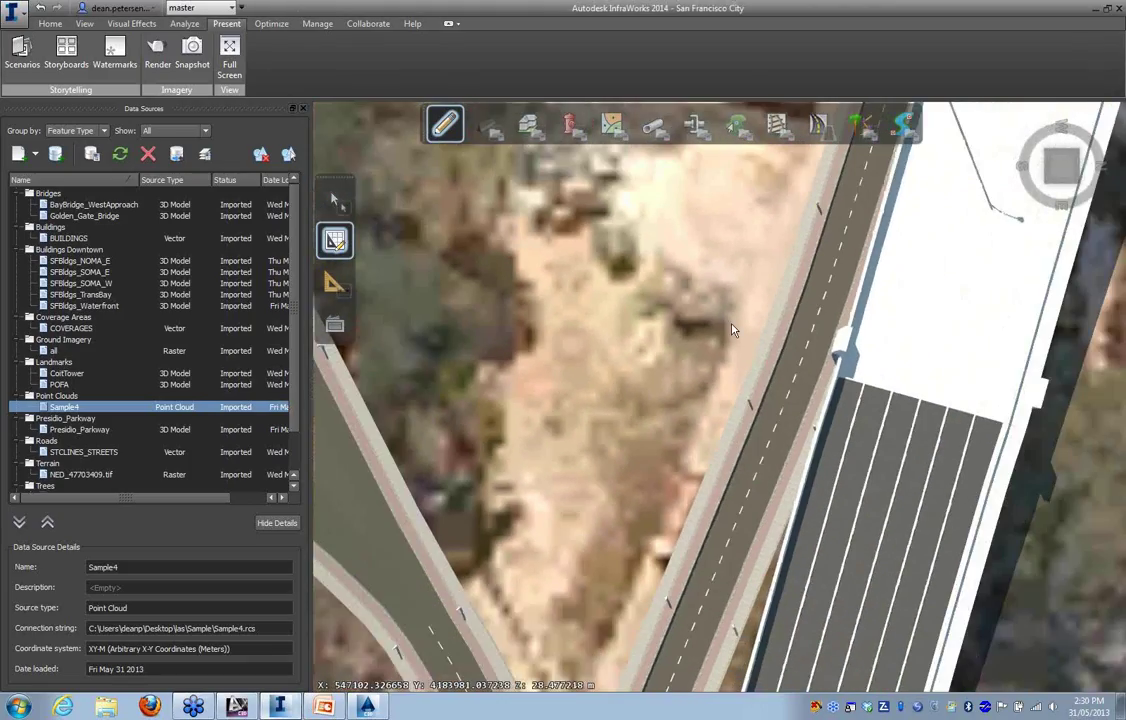
{"action": "scroll", "coordinate": [724, 333], "scroll_direction": "down", "scroll_amount": 5}
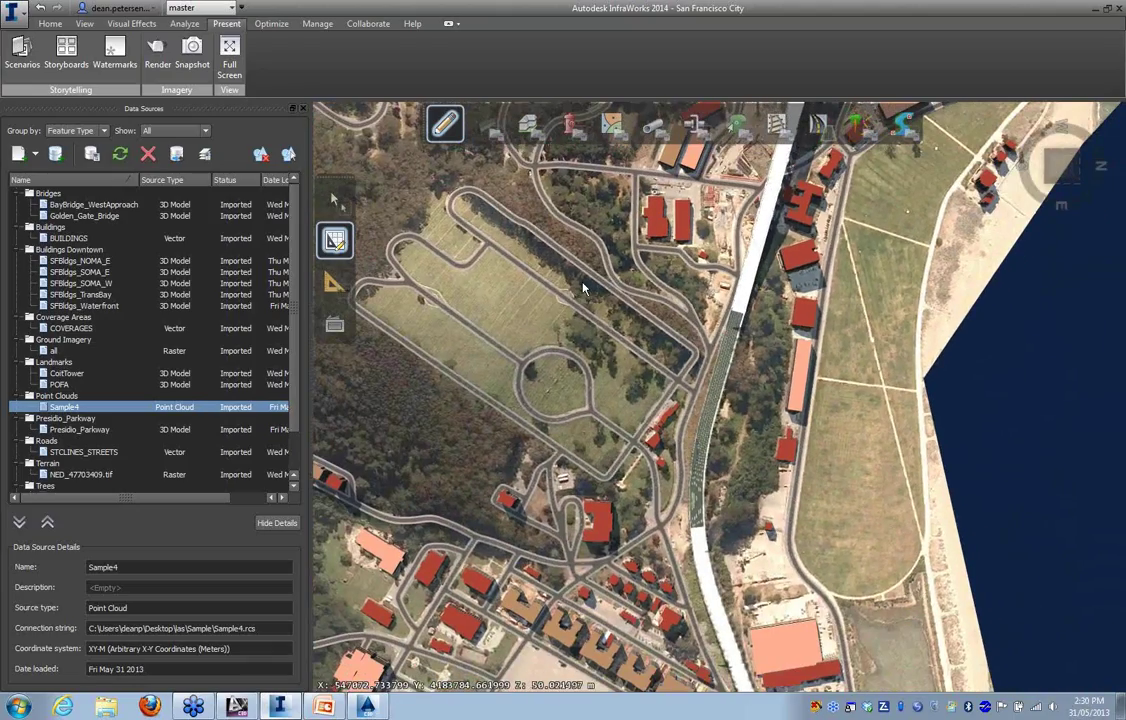
{"action": "left_click_drag", "start_coordinate": [581, 282], "coordinate": [927, 437]}
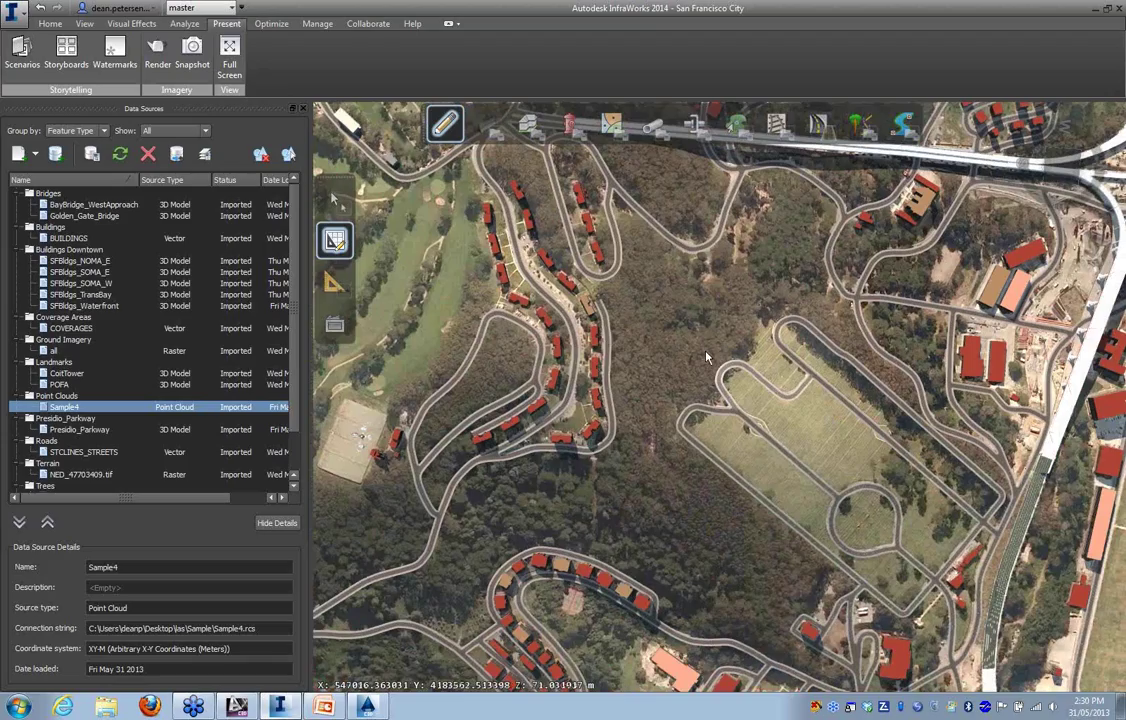
{"action": "left_click_drag", "start_coordinate": [652, 350], "coordinate": [925, 298]}
{"action": "left_click_drag", "start_coordinate": [558, 358], "coordinate": [661, 447]}
{"action": "scroll", "coordinate": [658, 430], "scroll_direction": "down", "scroll_amount": 2}
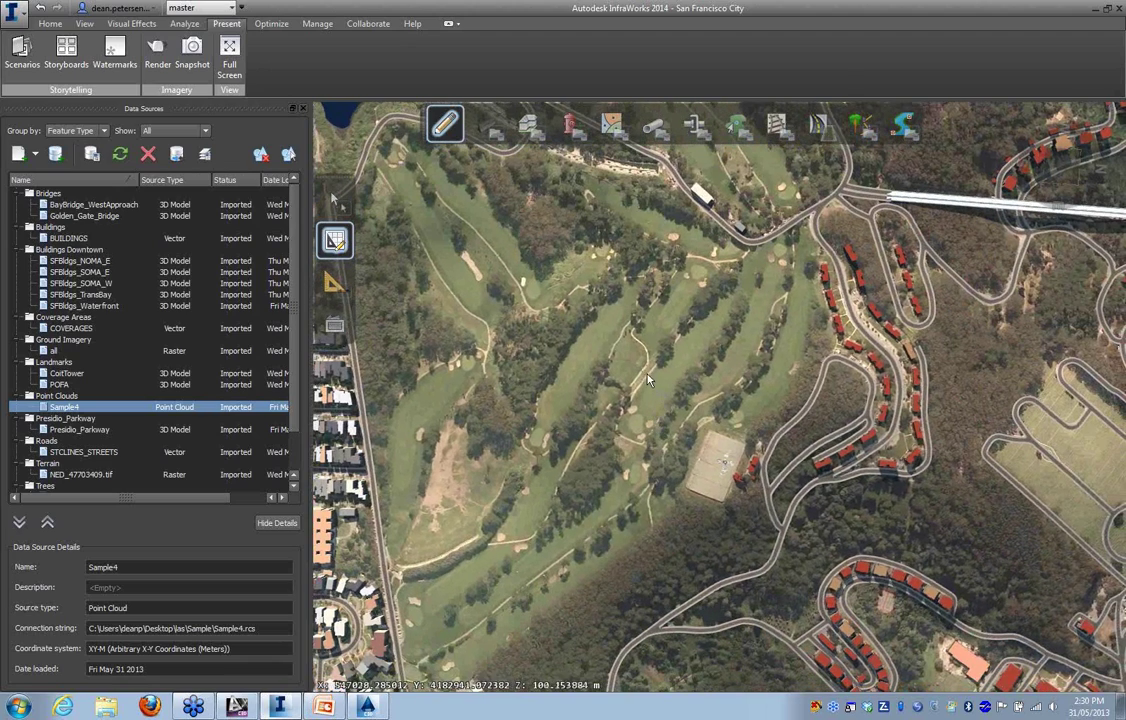
{"action": "left_click_drag", "start_coordinate": [657, 332], "coordinate": [660, 541]}
{"action": "scroll", "coordinate": [660, 541], "scroll_direction": "down", "scroll_amount": 3}
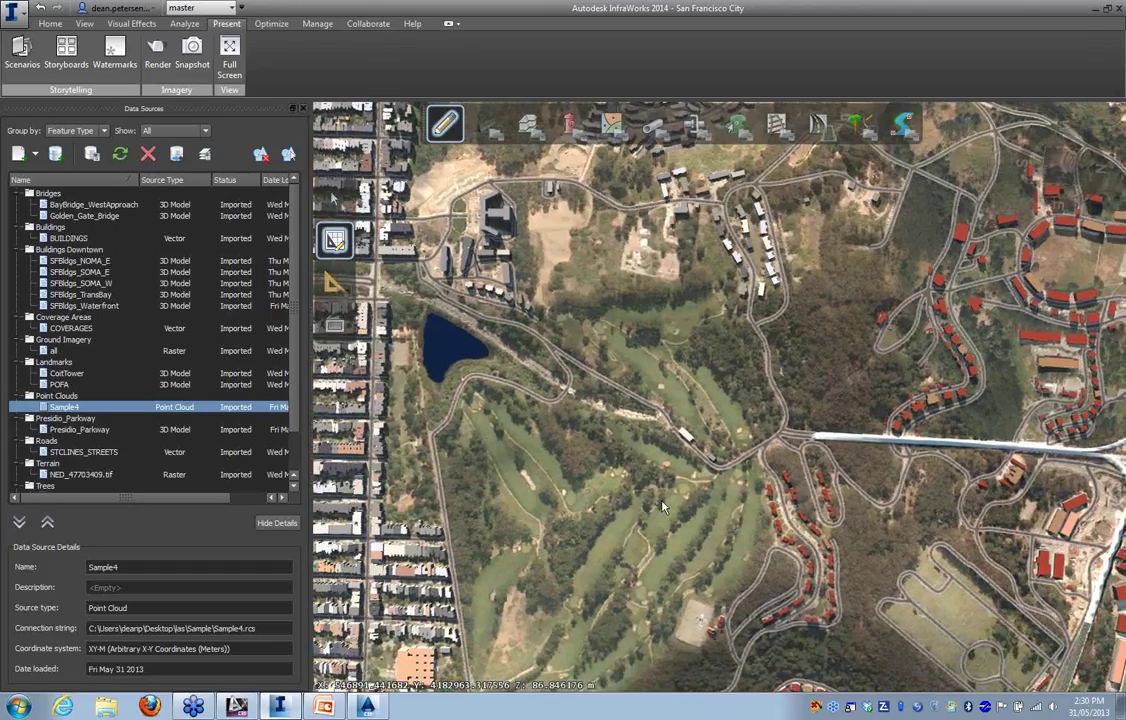
{"action": "left_click_drag", "start_coordinate": [700, 512], "coordinate": [698, 306]}
{"action": "left_click_drag", "start_coordinate": [673, 490], "coordinate": [660, 265]}
{"action": "left_click_drag", "start_coordinate": [648, 467], "coordinate": [655, 364]}
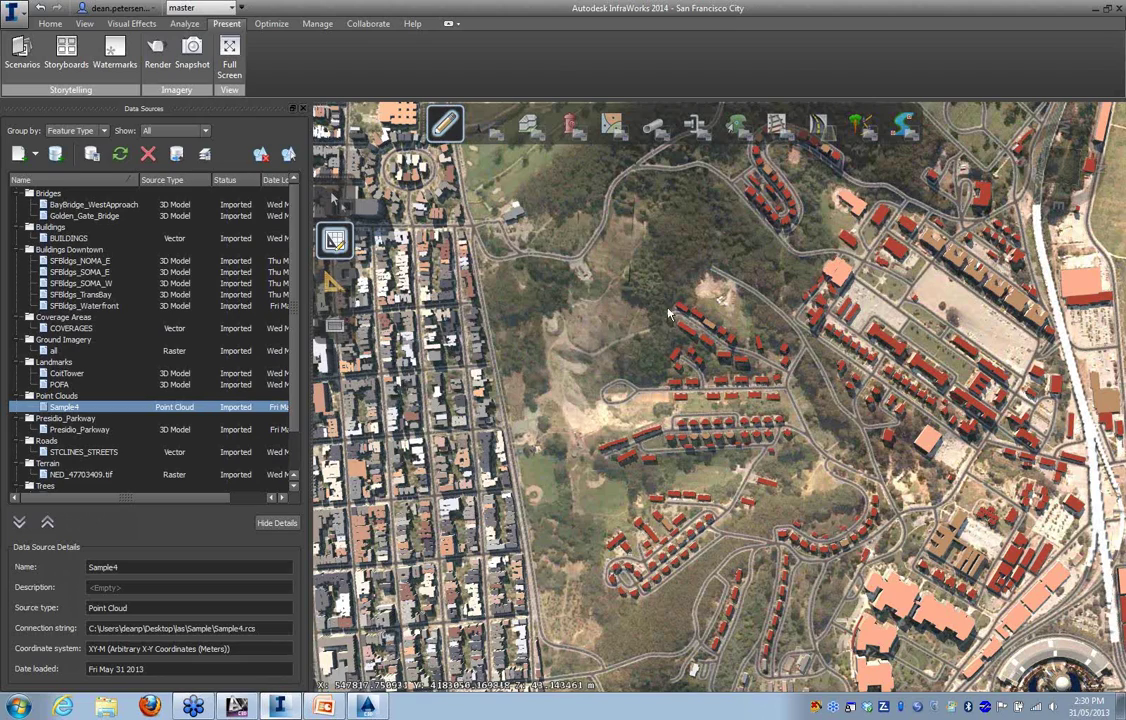
Start a design road on the curved street below the tree plantation, with bend points in the woods above it and beside the ball field
{"action": "mouse_move", "coordinate": [819, 124]}
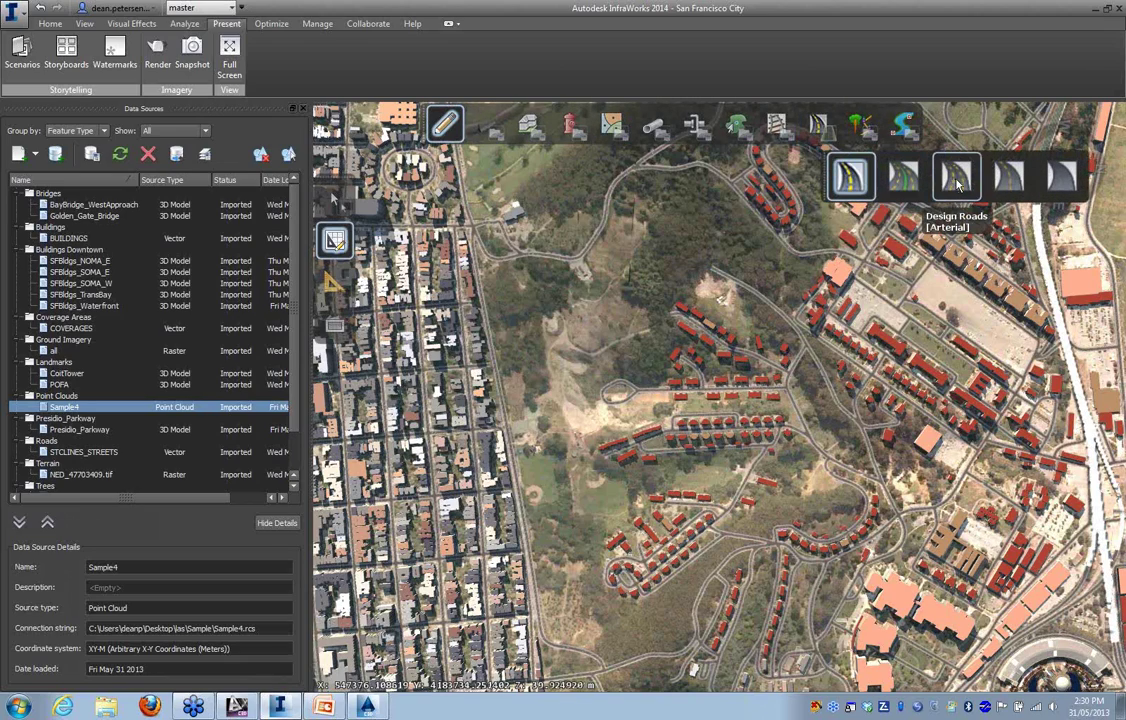
{"action": "left_click", "coordinate": [1010, 178]}
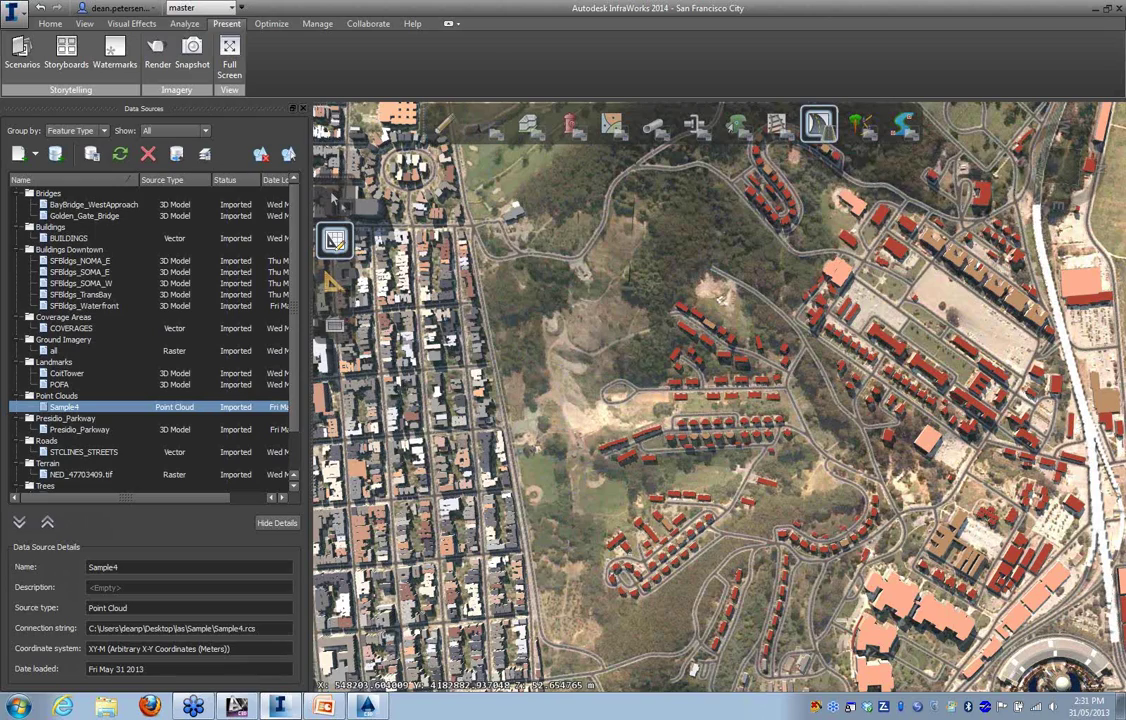
{"action": "scroll", "coordinate": [568, 643], "scroll_direction": "up", "scroll_amount": 6}
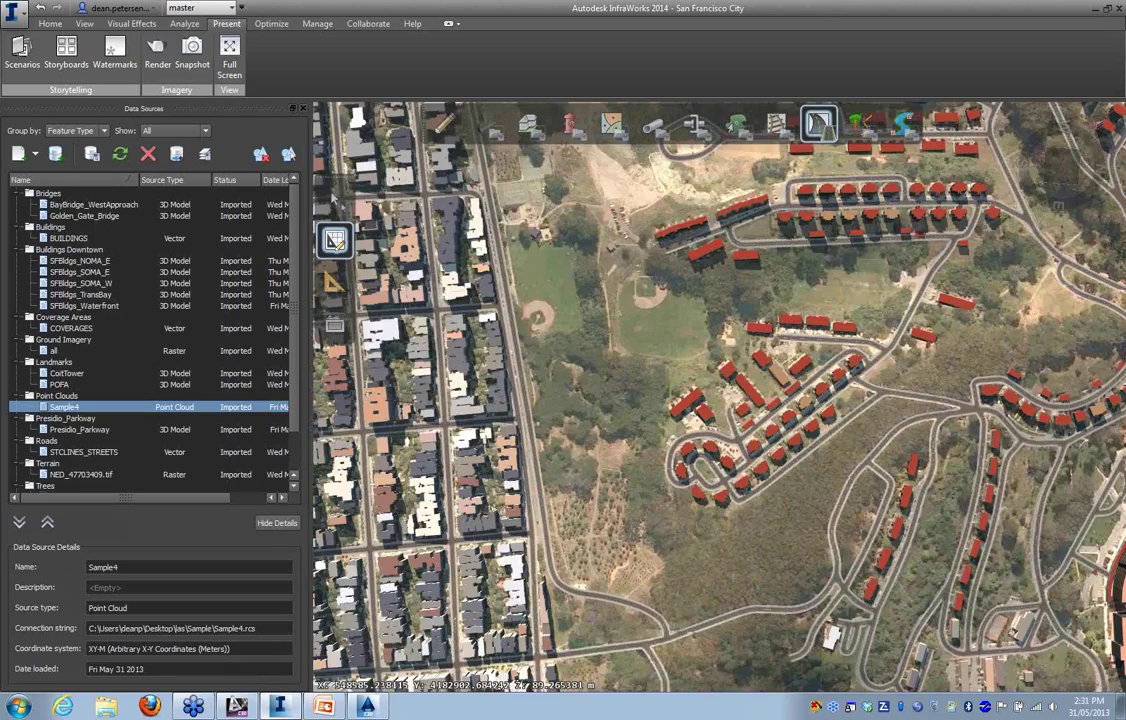
{"action": "scroll", "coordinate": [621, 555], "scroll_direction": "up", "scroll_amount": 3}
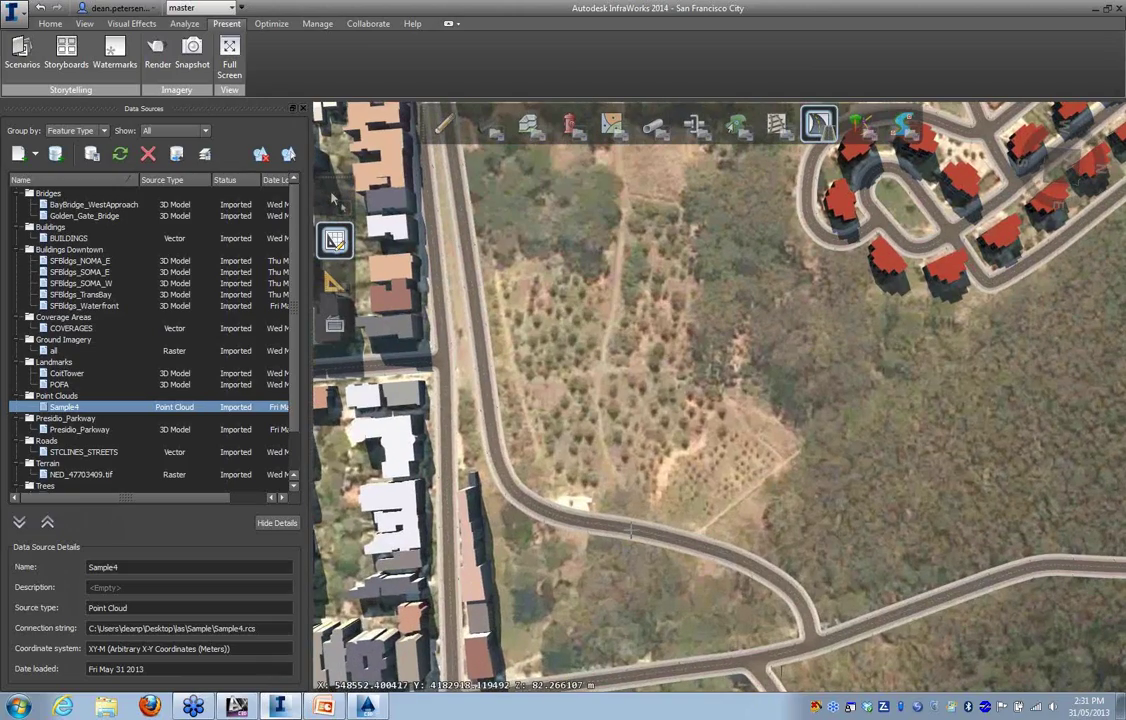
{"action": "left_click", "coordinate": [635, 516]}
{"action": "scroll", "coordinate": [633, 430], "scroll_direction": "down", "scroll_amount": 3}
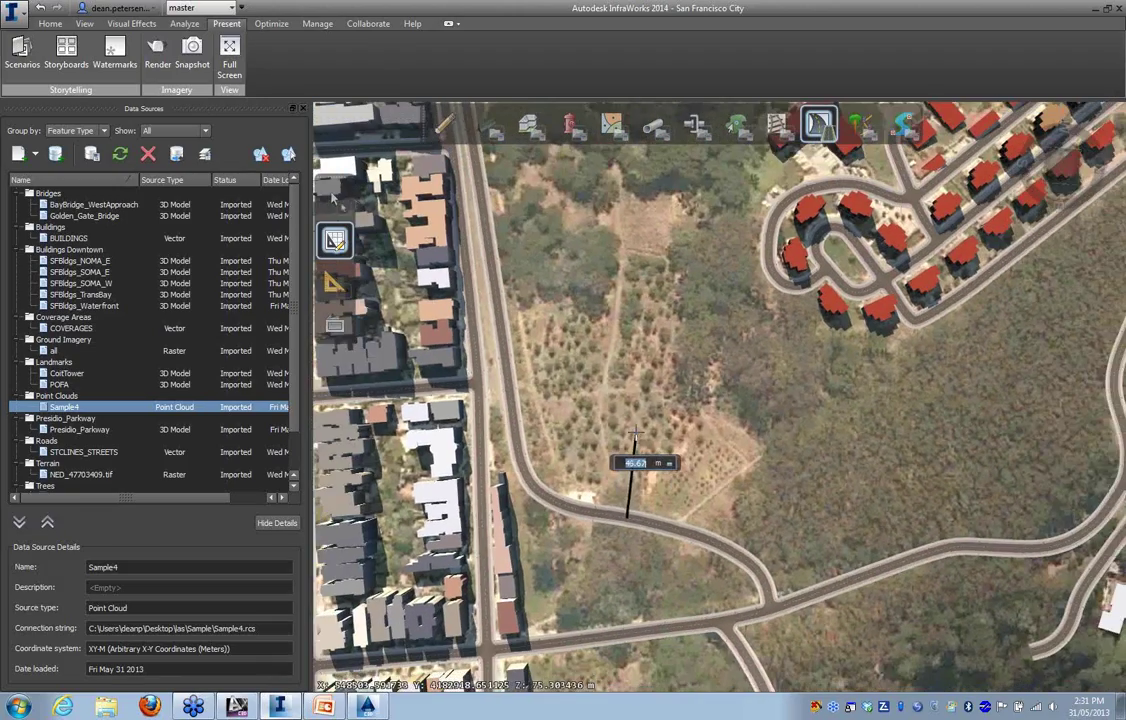
{"action": "scroll", "coordinate": [634, 412], "scroll_direction": "down", "scroll_amount": 1}
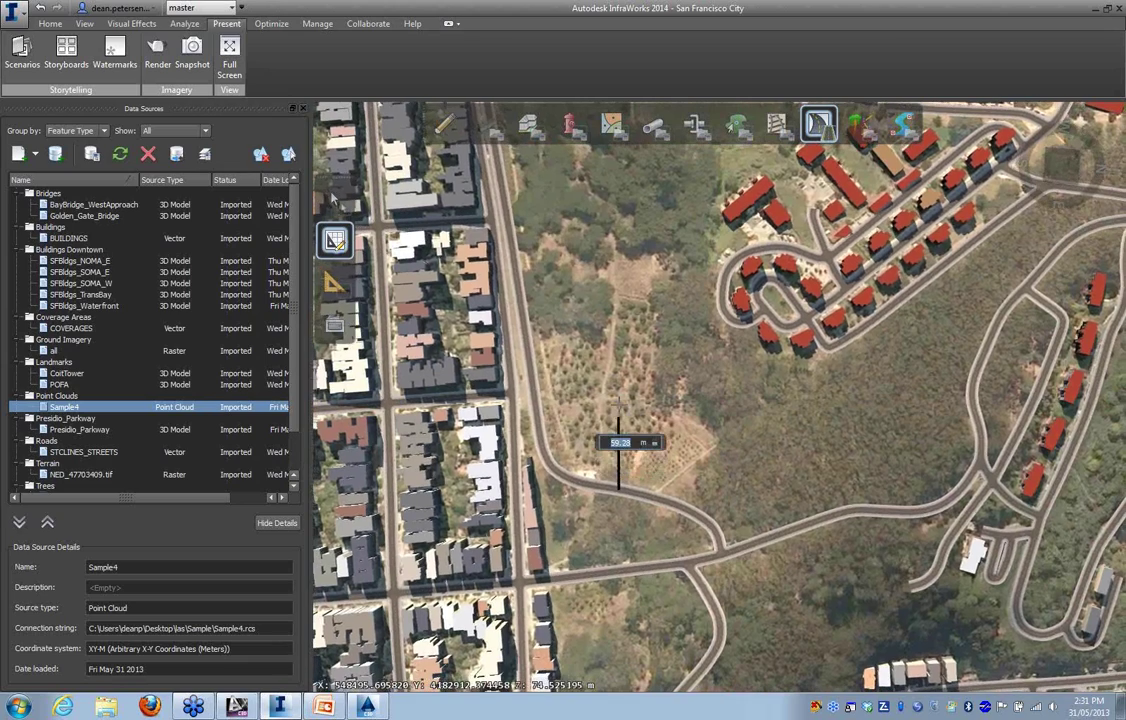
{"action": "left_click", "coordinate": [592, 240]}
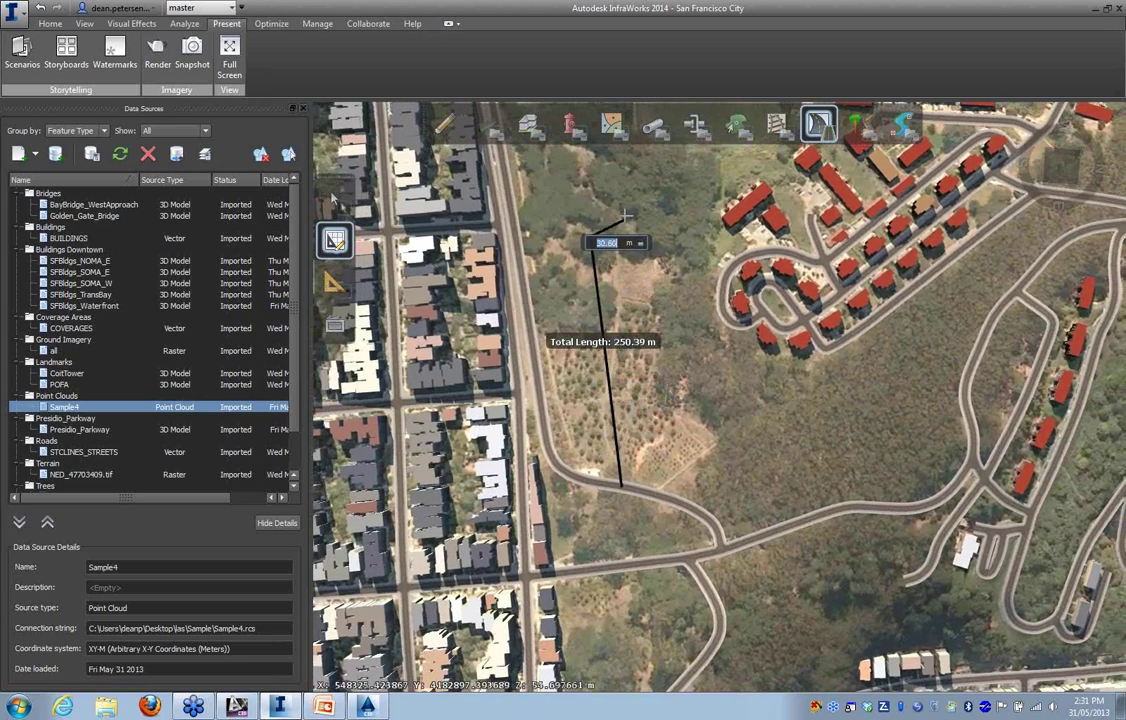
{"action": "left_click_drag", "start_coordinate": [637, 212], "coordinate": [645, 598]}
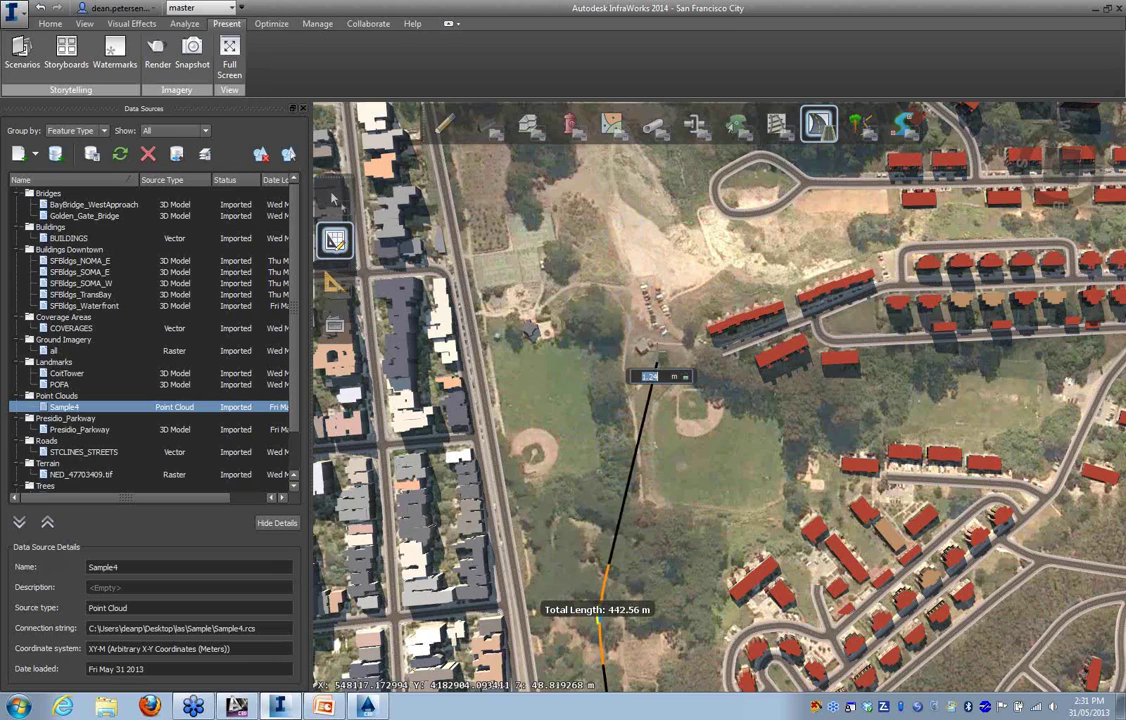
{"action": "left_click", "coordinate": [657, 361]}
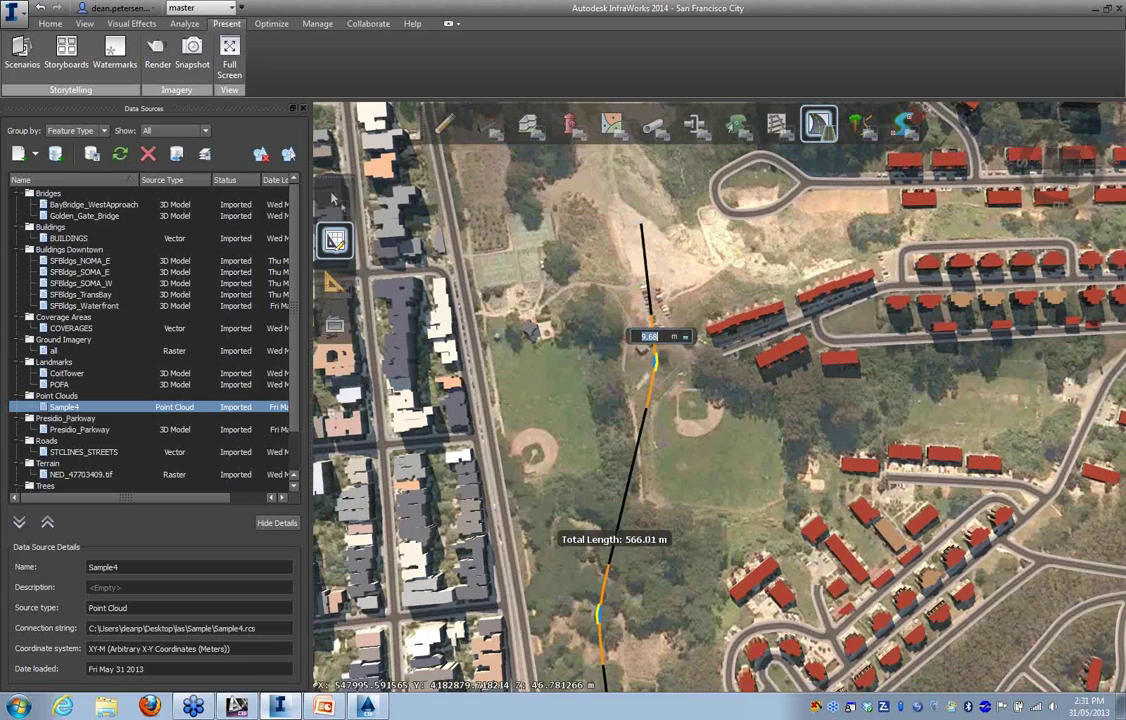
Add another bend point to the design road at the edge of the woods beyond the bare clearing
{"action": "middle_click_drag", "start_coordinate": [644, 245], "coordinate": [674, 558]}
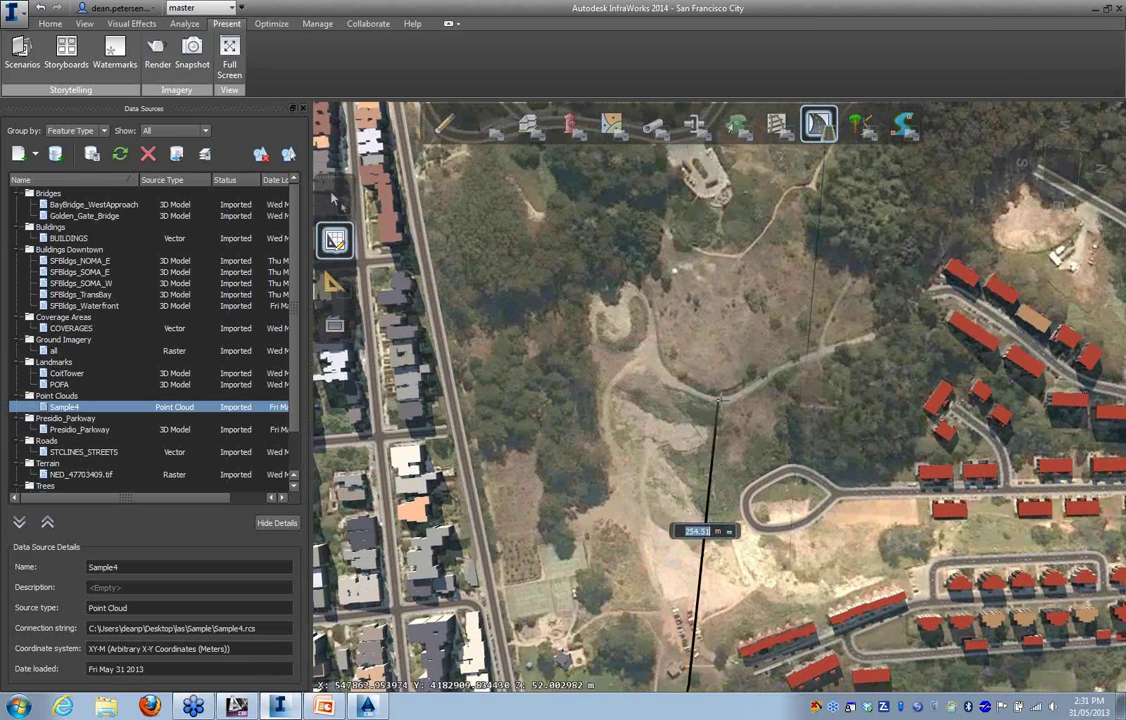
{"action": "scroll", "coordinate": [712, 405], "scroll_direction": "down", "scroll_amount": 2}
{"action": "scroll", "coordinate": [716, 414], "scroll_direction": "down", "scroll_amount": 1}
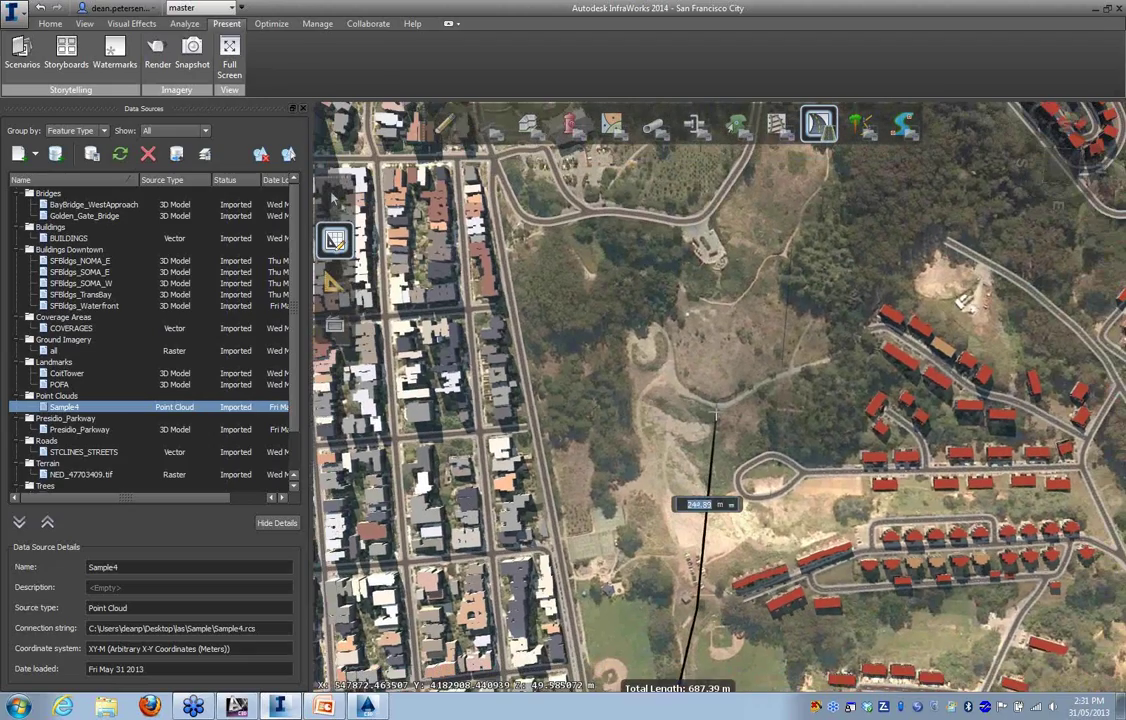
{"action": "scroll", "coordinate": [738, 336], "scroll_direction": "down", "scroll_amount": 1}
{"action": "scroll", "coordinate": [738, 336], "scroll_direction": "down", "scroll_amount": 2}
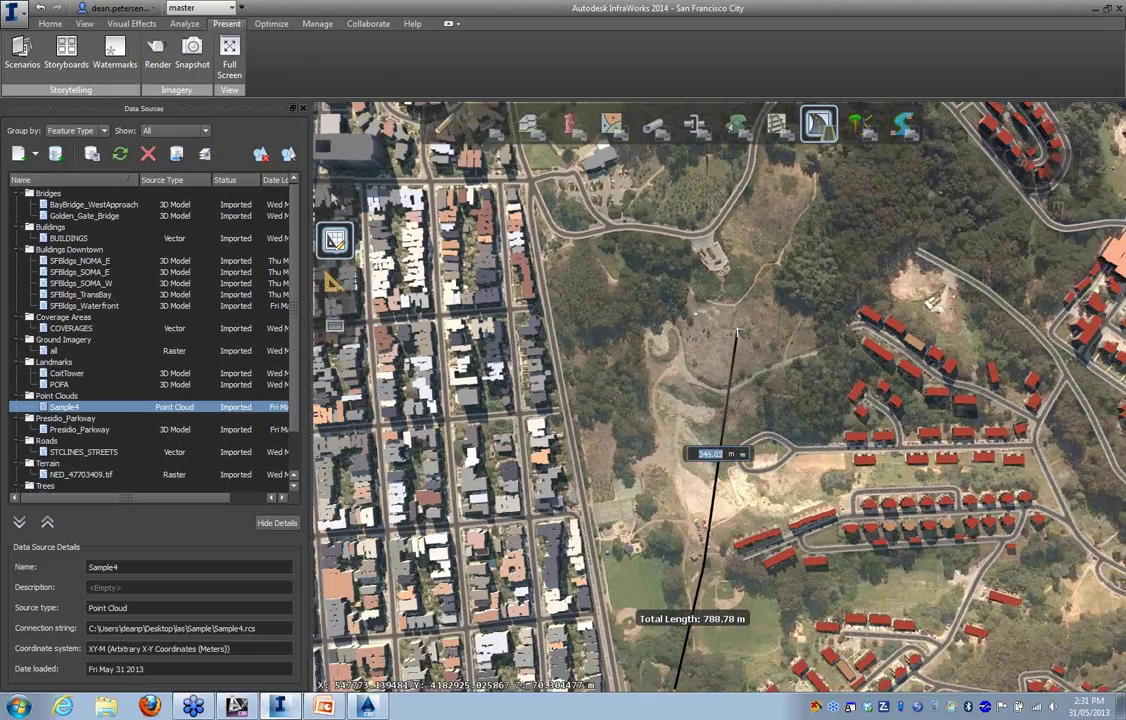
{"action": "left_click", "coordinate": [797, 236]}
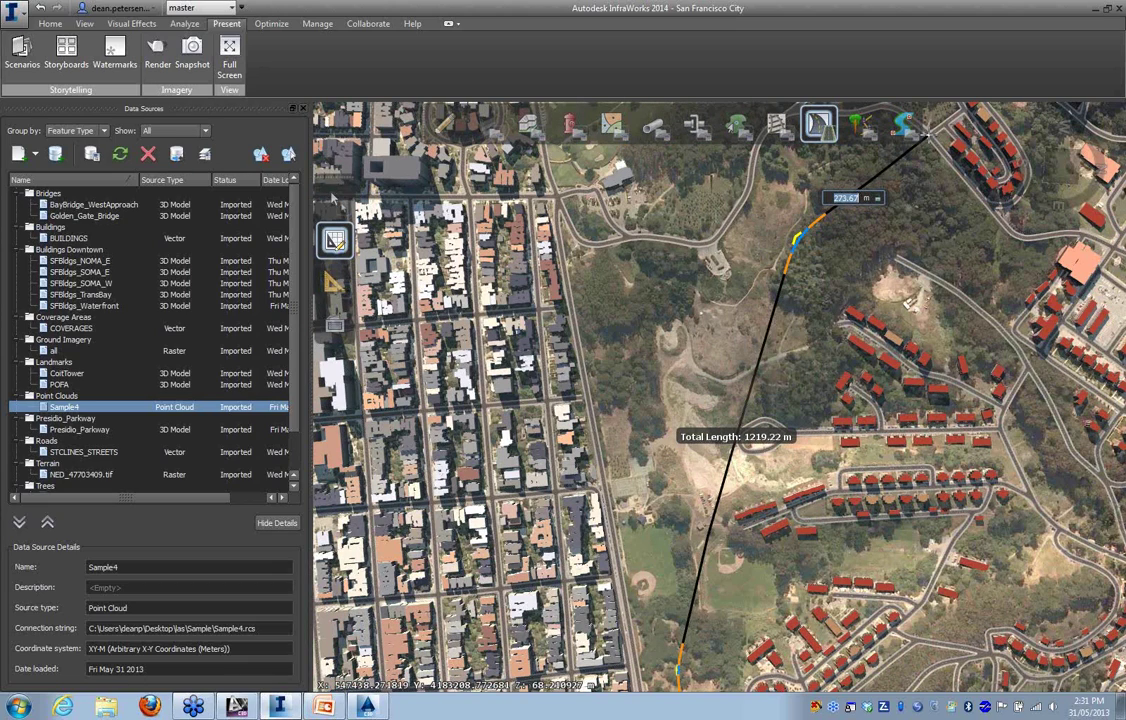
End the design road at the street junction beside the red-roofed housing and finish drawing it
{"action": "scroll", "coordinate": [925, 137], "scroll_direction": "up", "scroll_amount": 3}
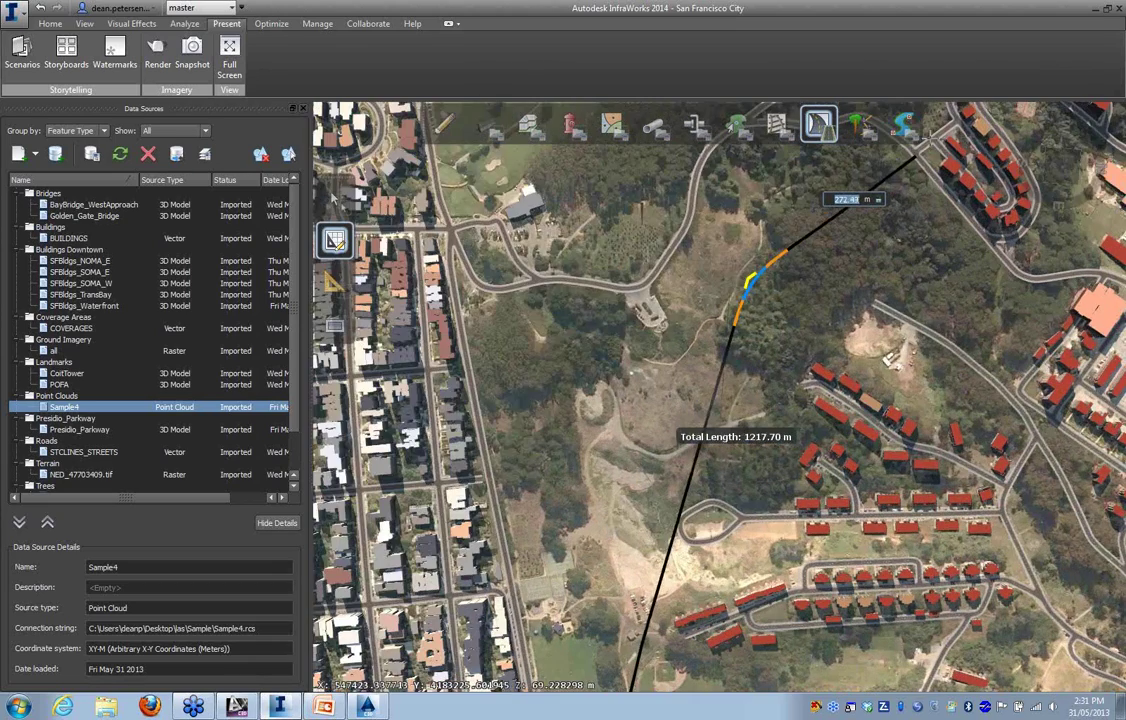
{"action": "scroll", "coordinate": [879, 197], "scroll_direction": "up", "scroll_amount": 4}
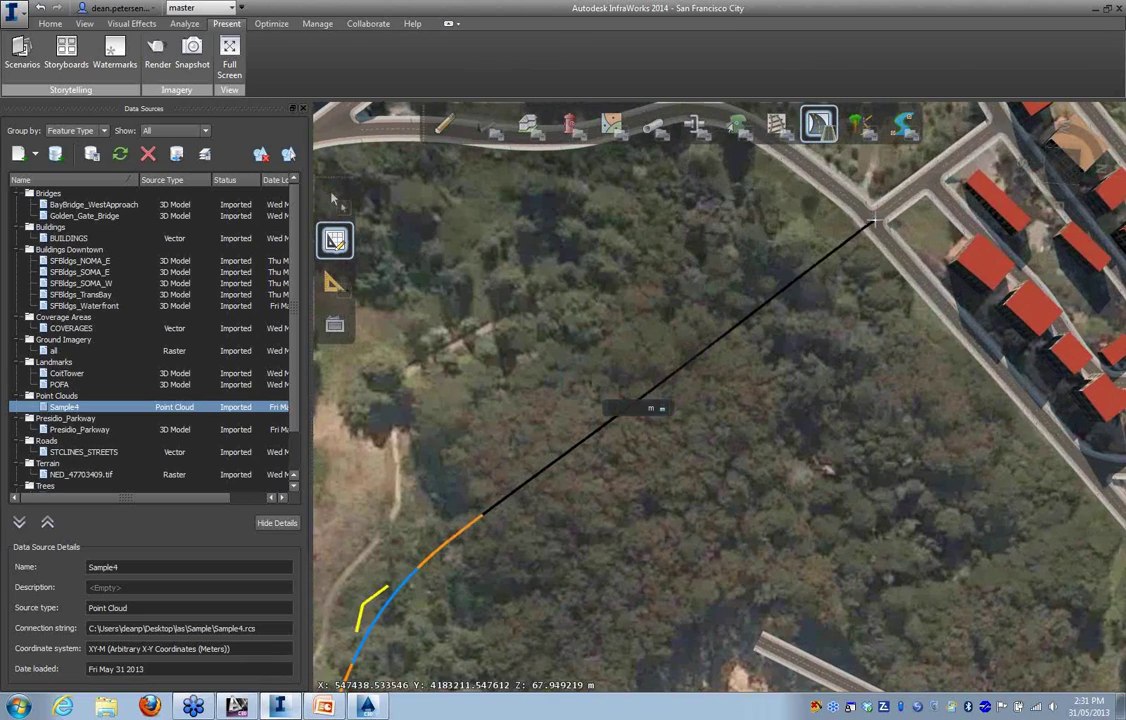
{"action": "left_click", "coordinate": [873, 222]}
{"action": "right_click", "coordinate": [860, 282]}
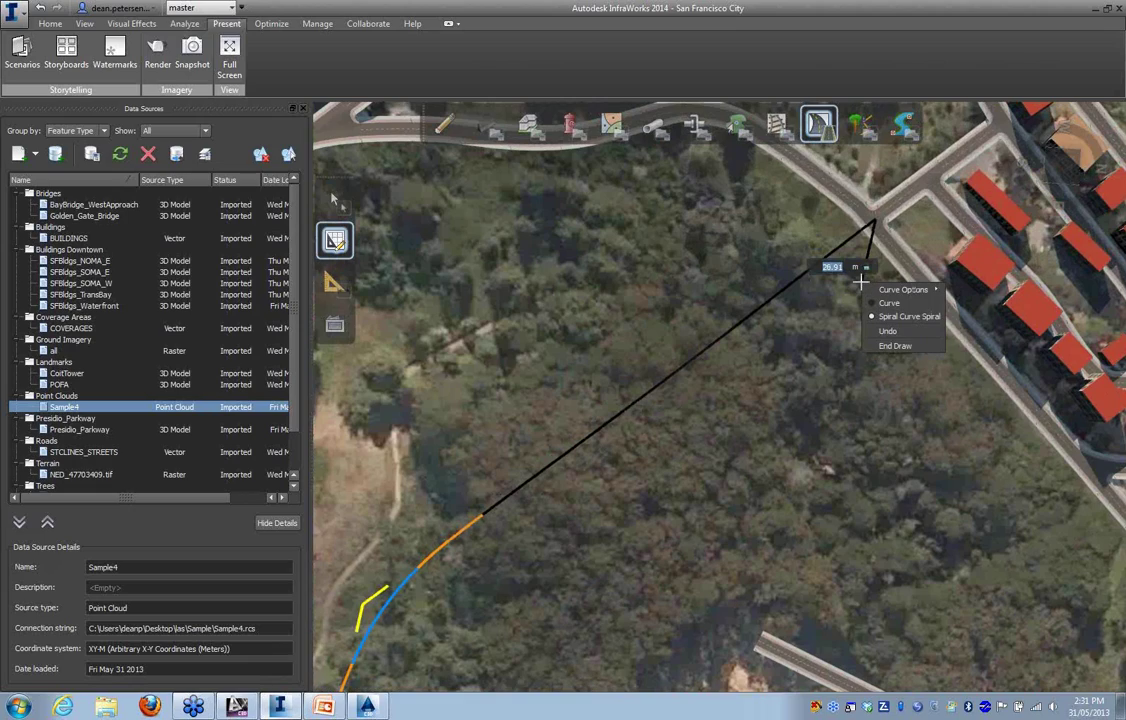
{"action": "mouse_move", "coordinate": [891, 292]}
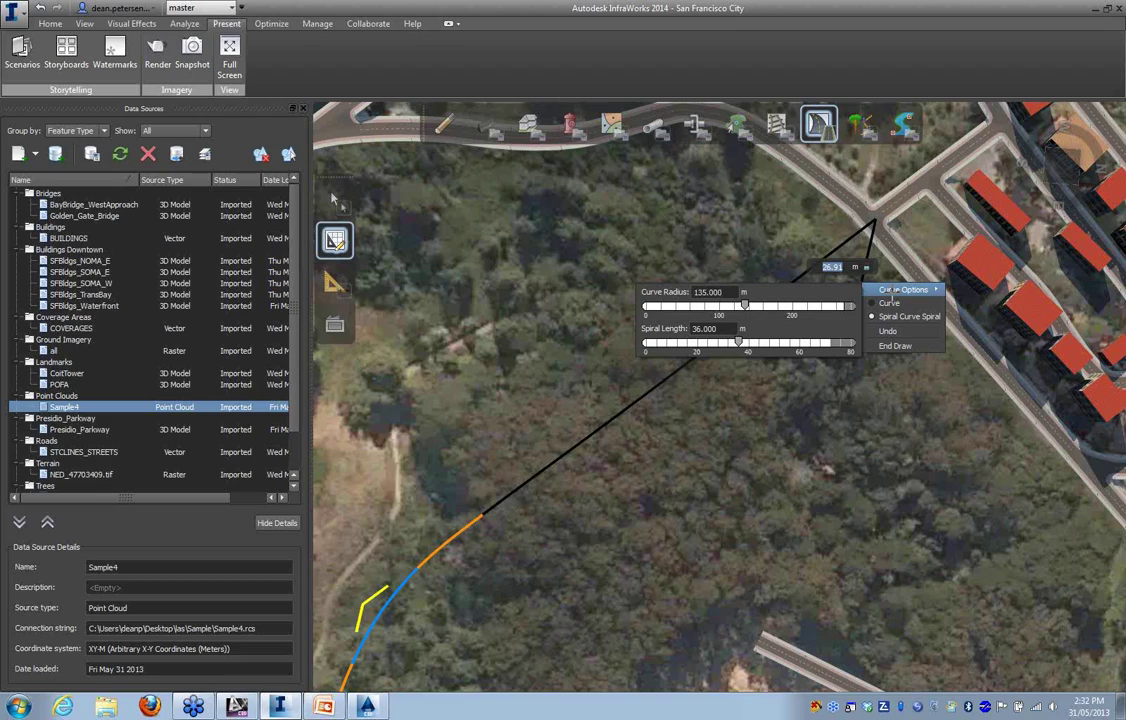
{"action": "left_click", "coordinate": [885, 346]}
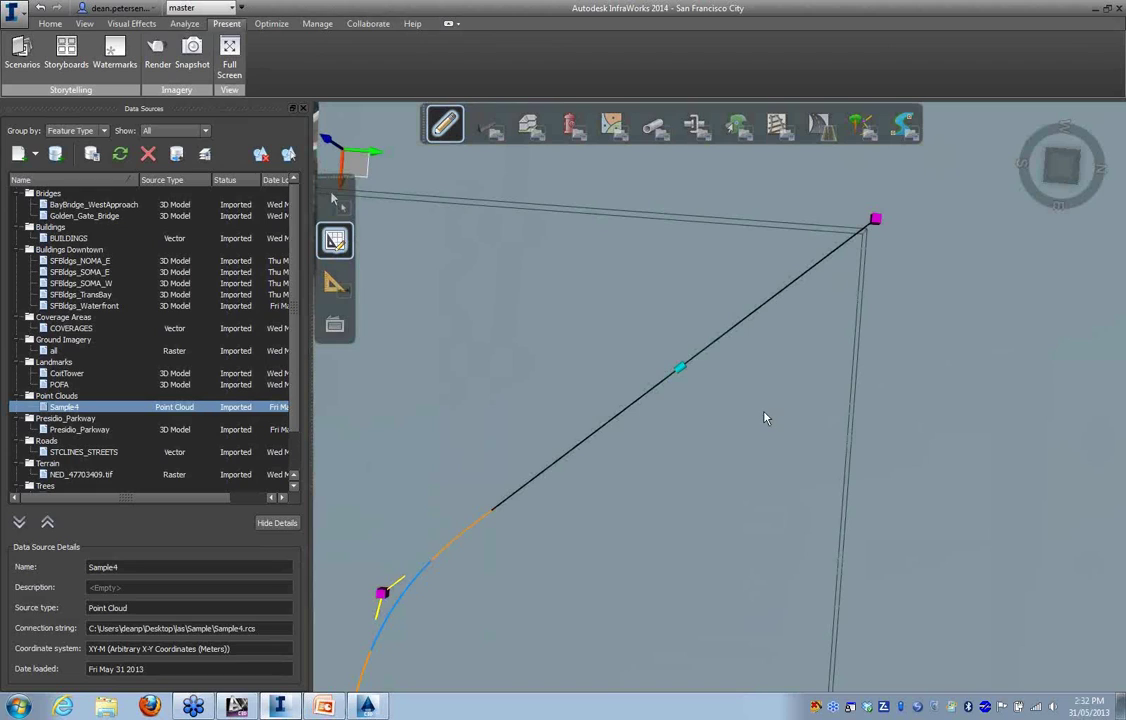
Deselect the new road and examine its surface, junction and cutting in perspective, both close up and from a distance
{"action": "scroll", "coordinate": [690, 447], "scroll_direction": "down", "scroll_amount": 1}
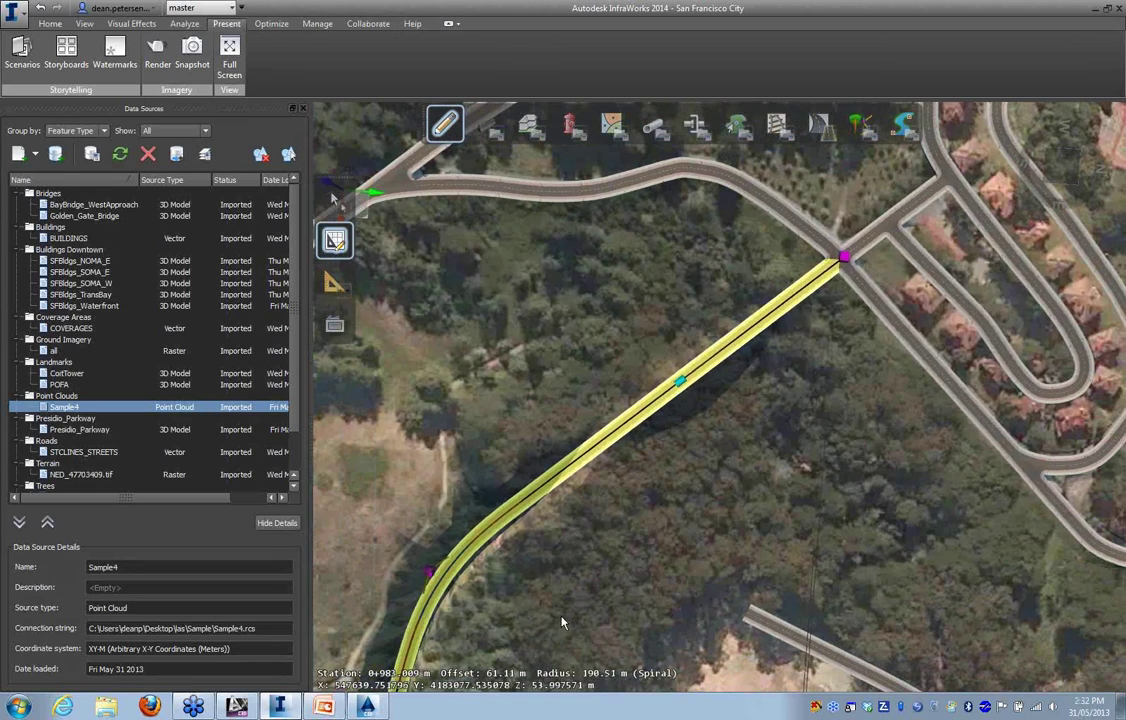
{"action": "left_click_drag", "start_coordinate": [560, 618], "coordinate": [632, 308]}
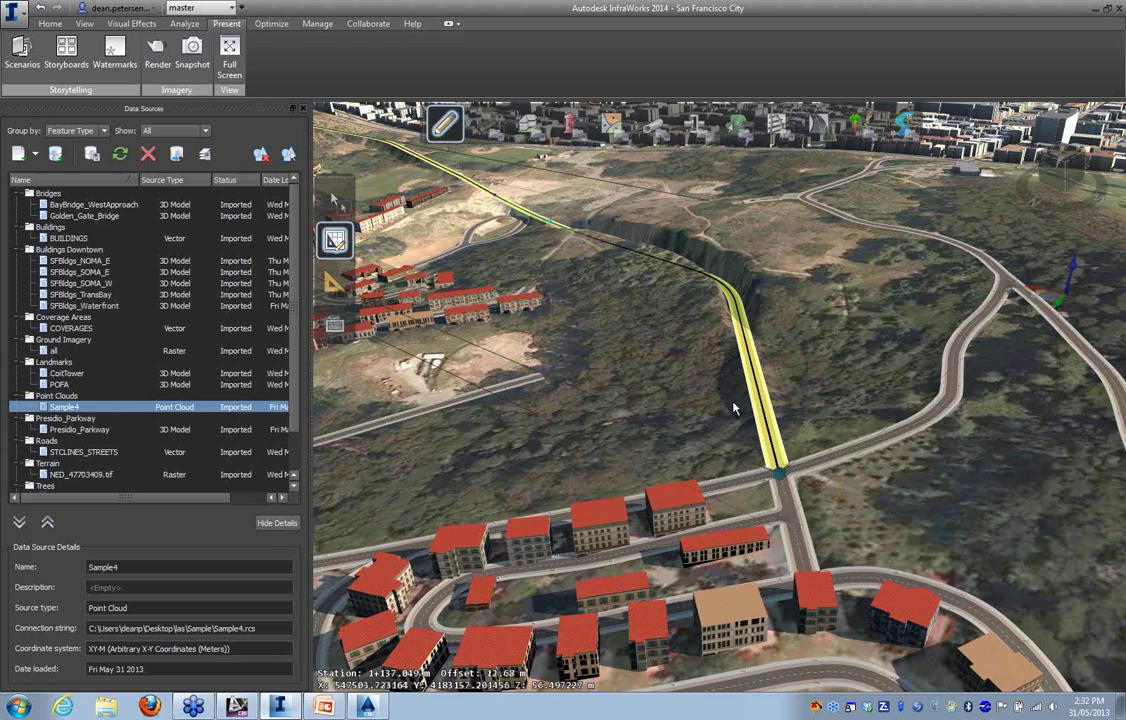
{"action": "key", "text": "Escape"}
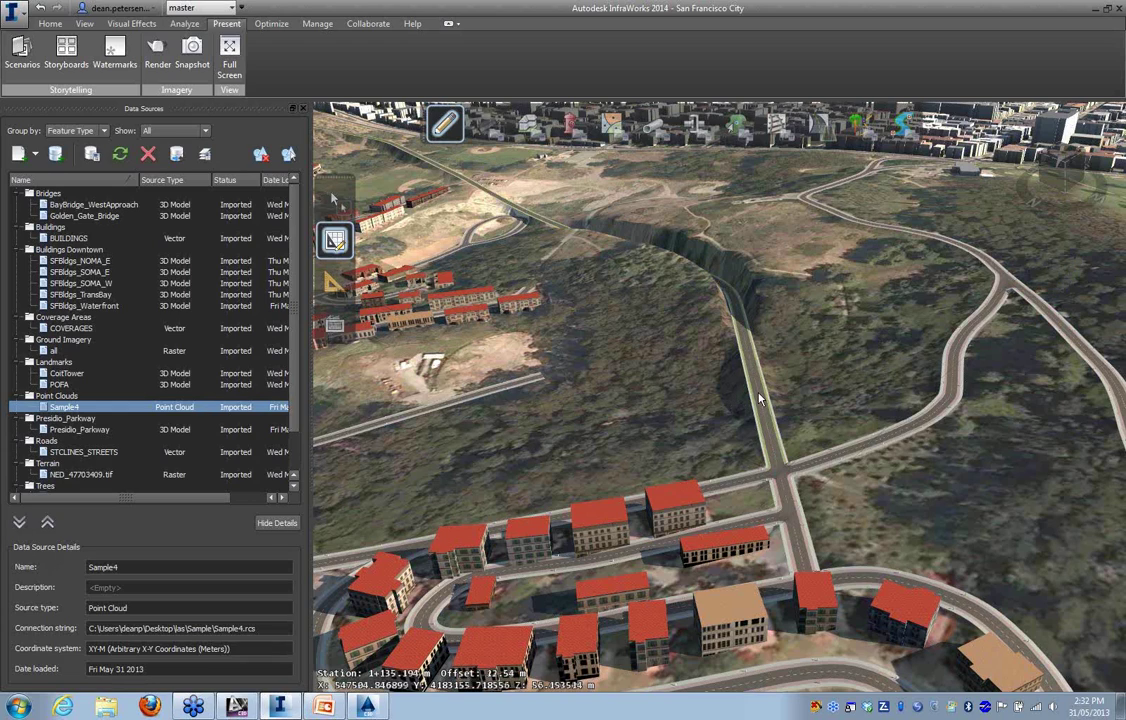
{"action": "scroll", "coordinate": [762, 407], "scroll_direction": "up", "scroll_amount": 1}
{"action": "scroll", "coordinate": [762, 407], "scroll_direction": "up", "scroll_amount": 5}
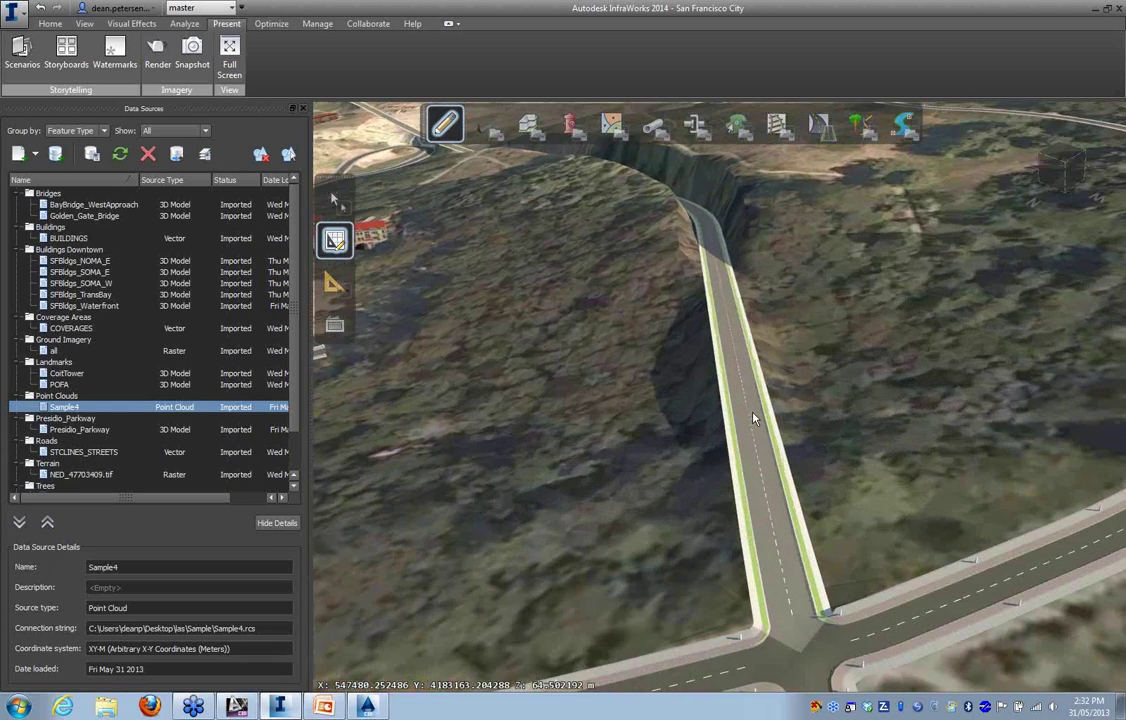
{"action": "scroll", "coordinate": [751, 423], "scroll_direction": "up", "scroll_amount": 5}
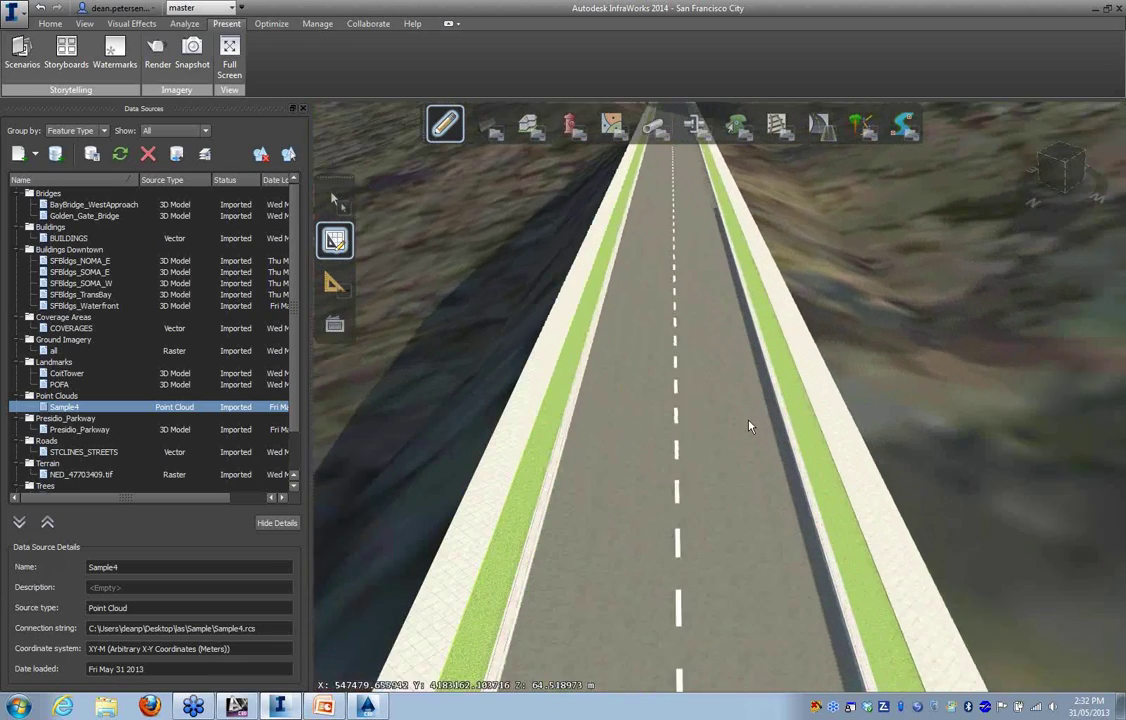
{"action": "scroll", "coordinate": [705, 474], "scroll_direction": "up", "scroll_amount": 5}
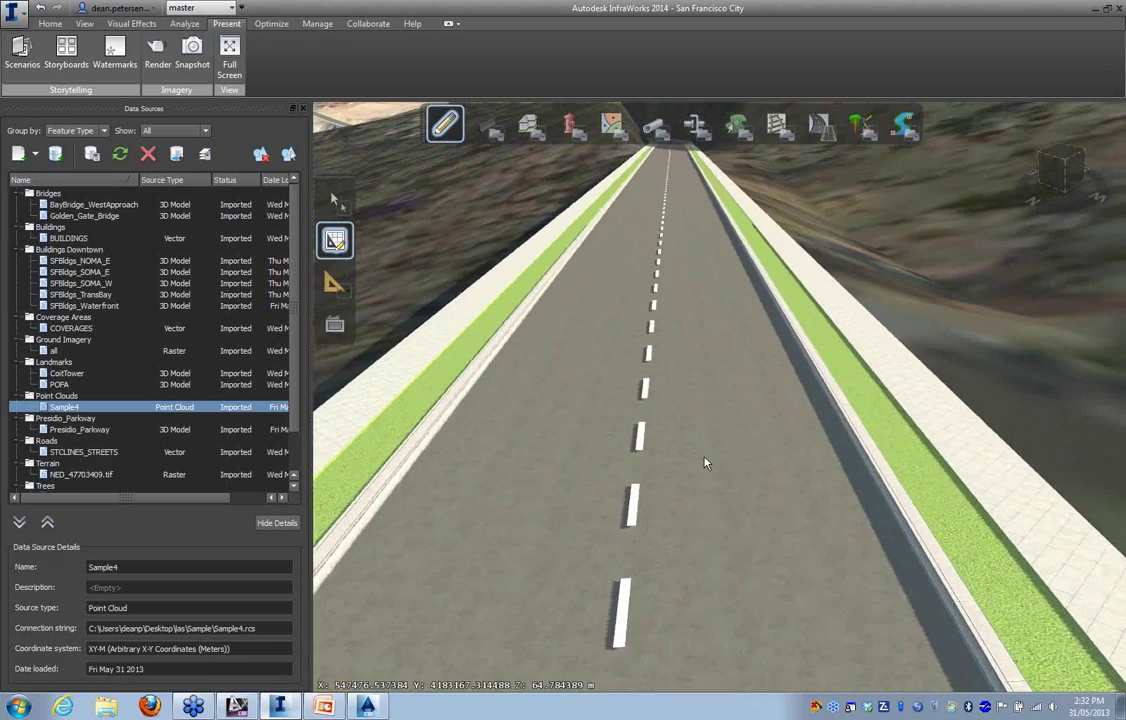
{"action": "left_click_drag", "start_coordinate": [703, 454], "coordinate": [714, 464]}
{"action": "scroll", "coordinate": [714, 470], "scroll_direction": "down", "scroll_amount": 8}
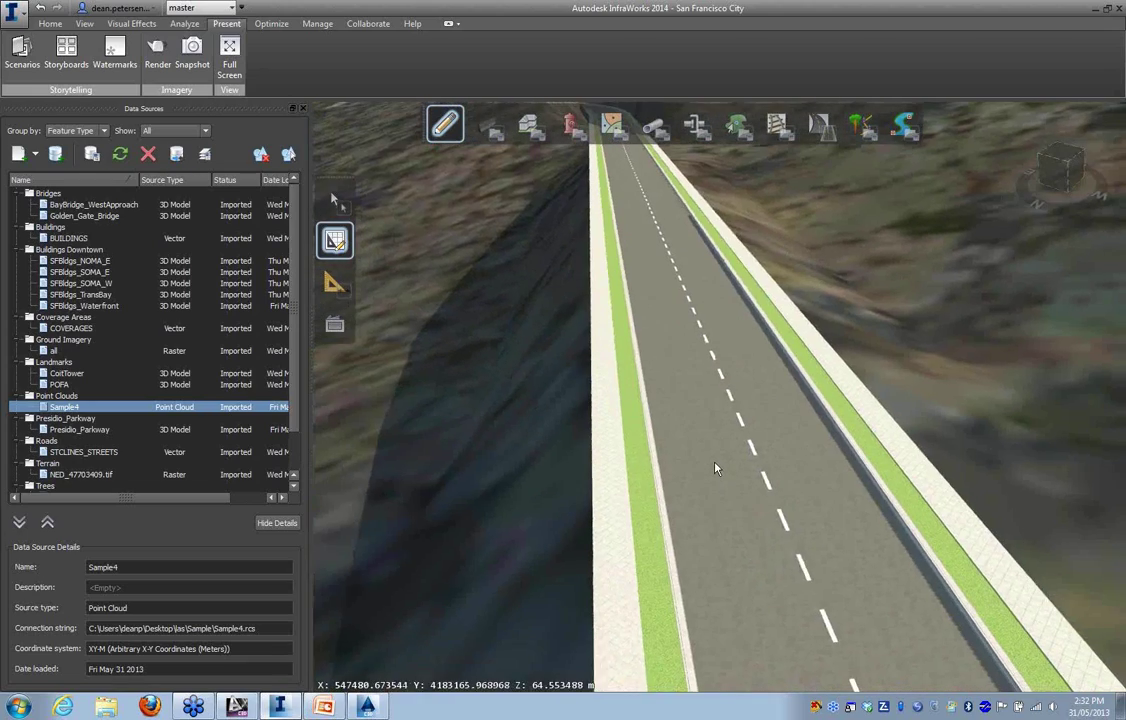
{"action": "scroll", "coordinate": [714, 468], "scroll_direction": "down", "scroll_amount": 5}
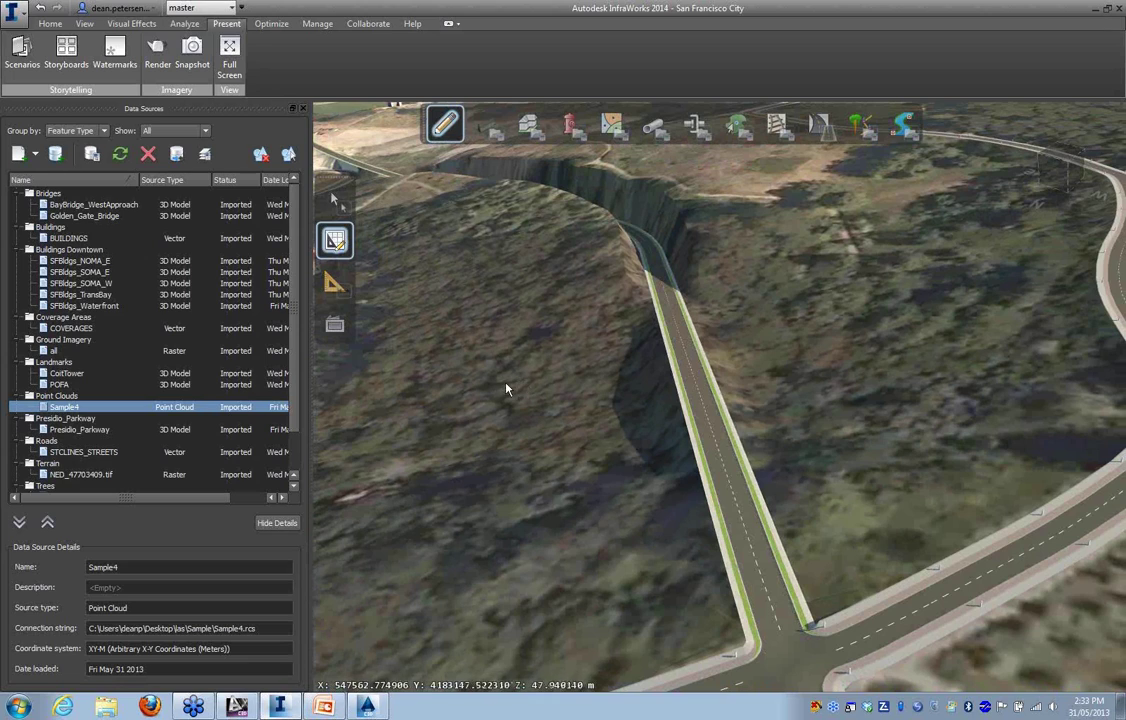
{"action": "left_click_drag", "start_coordinate": [506, 384], "coordinate": [488, 377]}
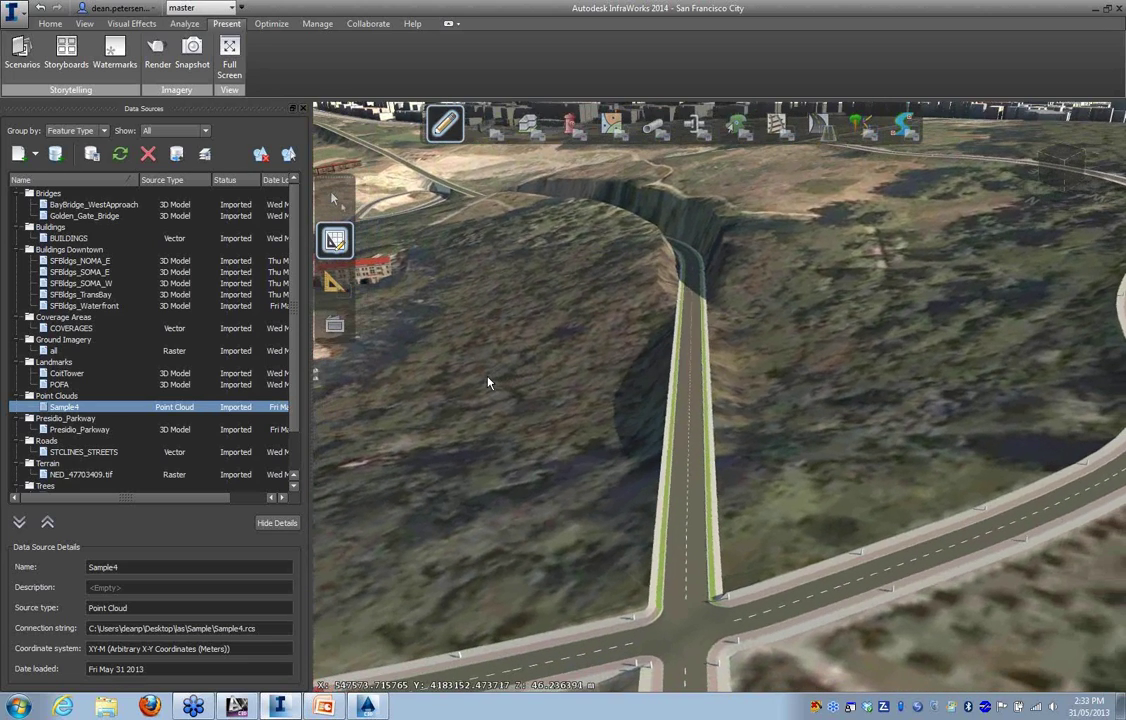
Select the new road for editing and show its vertical curve near the deep cutting in the profile view
{"action": "left_click", "coordinate": [688, 410]}
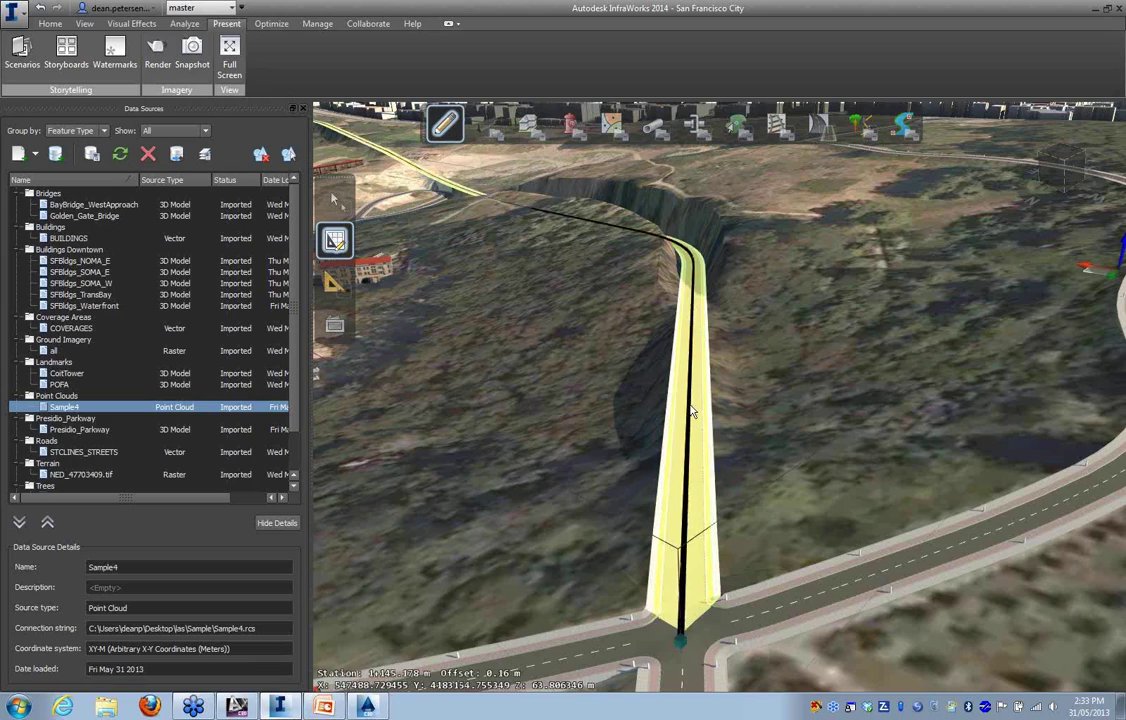
{"action": "right_click", "coordinate": [690, 411]}
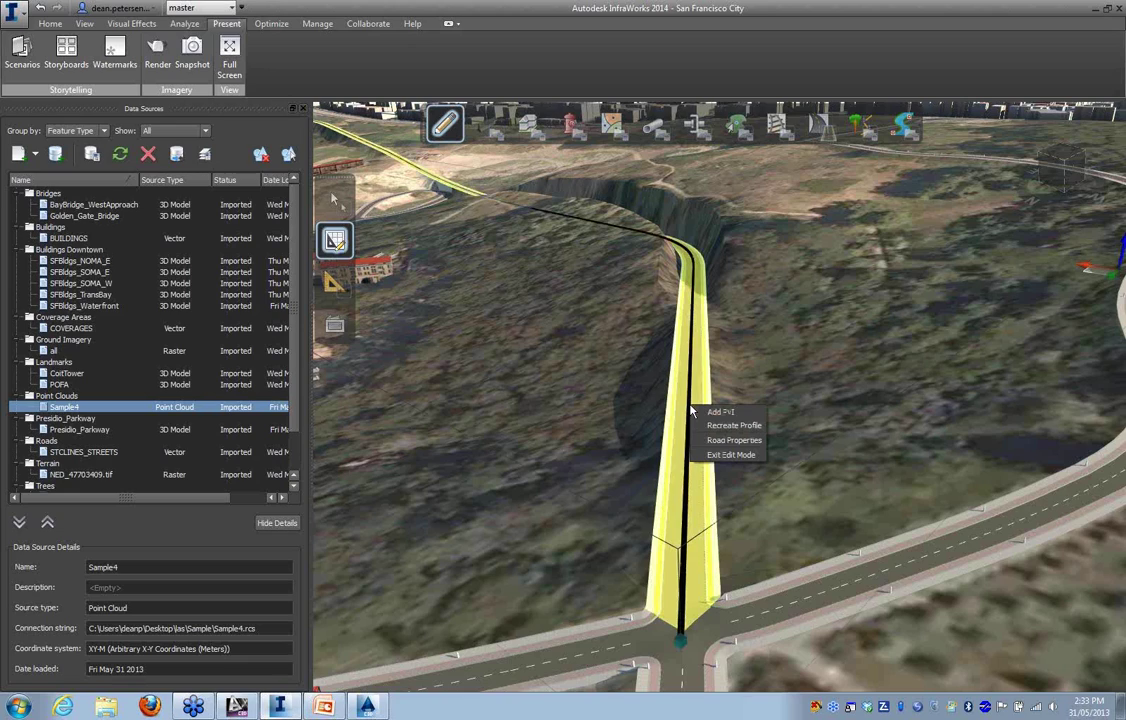
{"action": "left_click", "coordinate": [691, 408]}
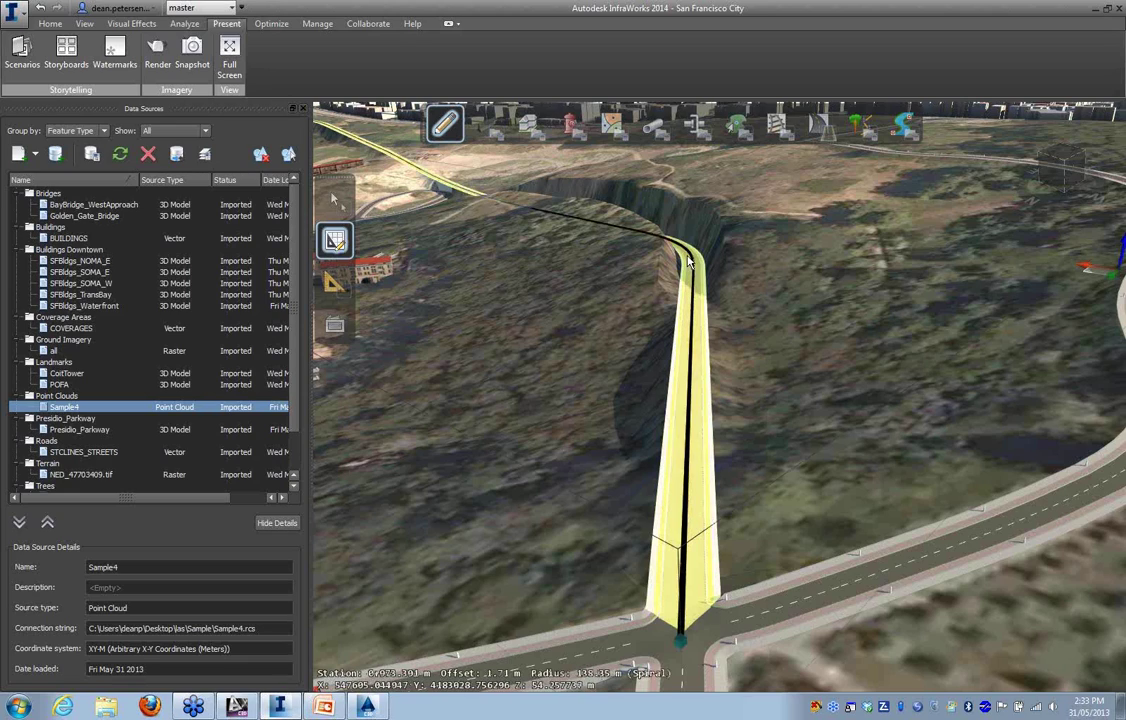
{"action": "scroll", "coordinate": [651, 258], "scroll_direction": "up", "scroll_amount": 3}
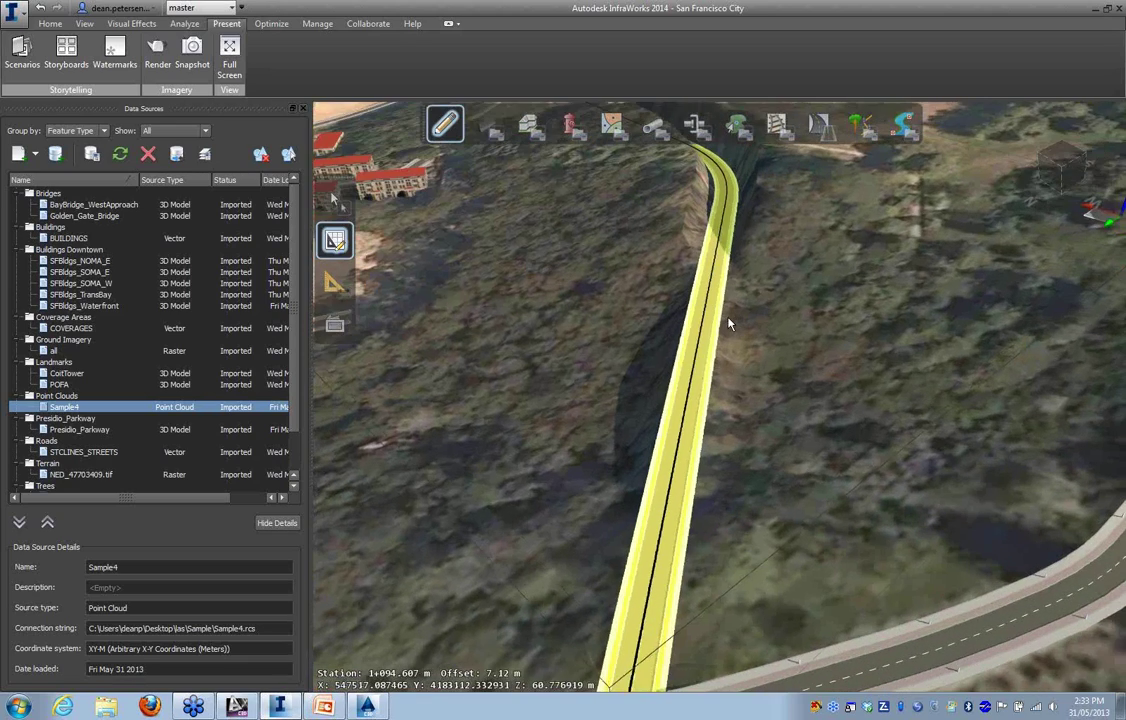
{"action": "left_click_drag", "start_coordinate": [755, 270], "coordinate": [742, 228]}
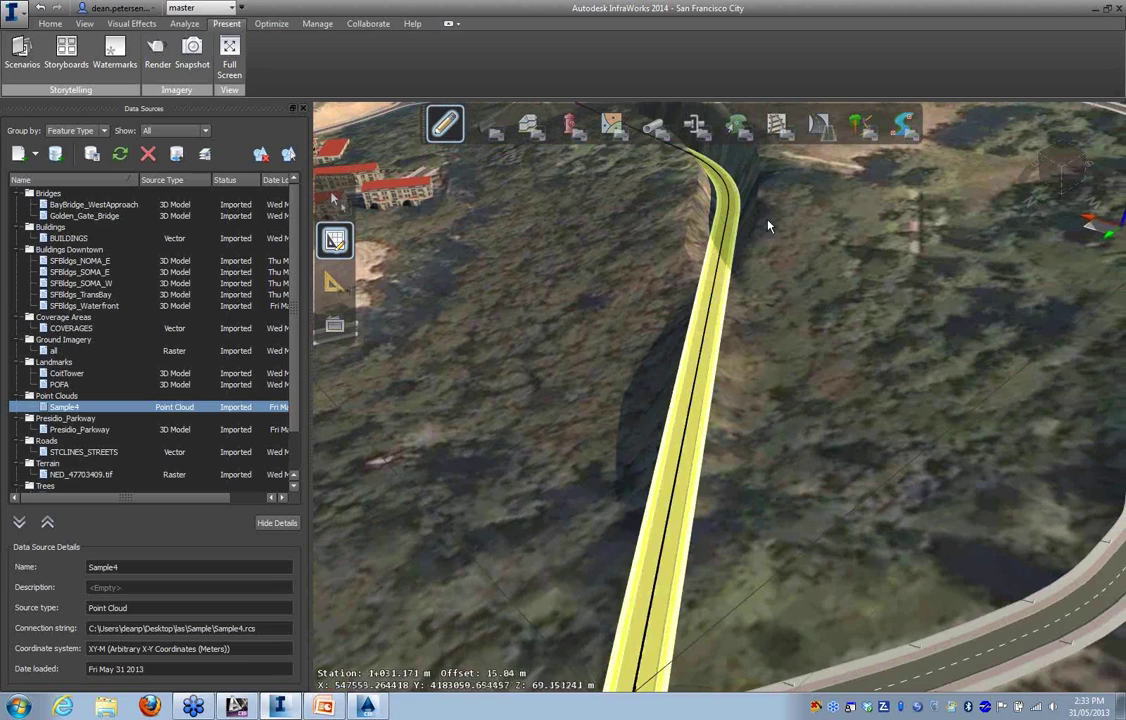
{"action": "mouse_move", "coordinate": [768, 221]}
{"action": "left_mouse_down"}
{"action": "mouse_move", "coordinate": [756, 240]}
{"action": "mouse_move", "coordinate": [714, 232]}
{"action": "left_mouse_up"}
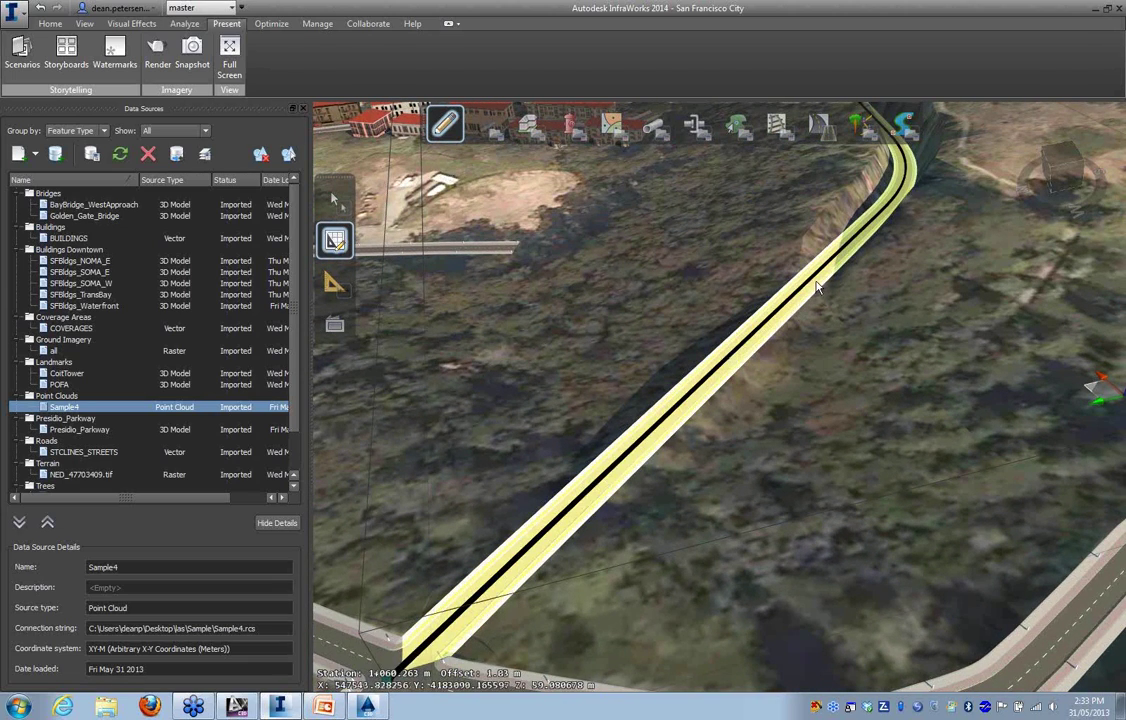
{"action": "right_click", "coordinate": [905, 180]}
{"action": "mouse_move", "coordinate": [801, 302]}
{"action": "left_mouse_down"}
{"action": "mouse_move", "coordinate": [811, 286]}
{"action": "mouse_move", "coordinate": [862, 284]}
{"action": "mouse_move", "coordinate": [797, 286]}
{"action": "left_mouse_up"}
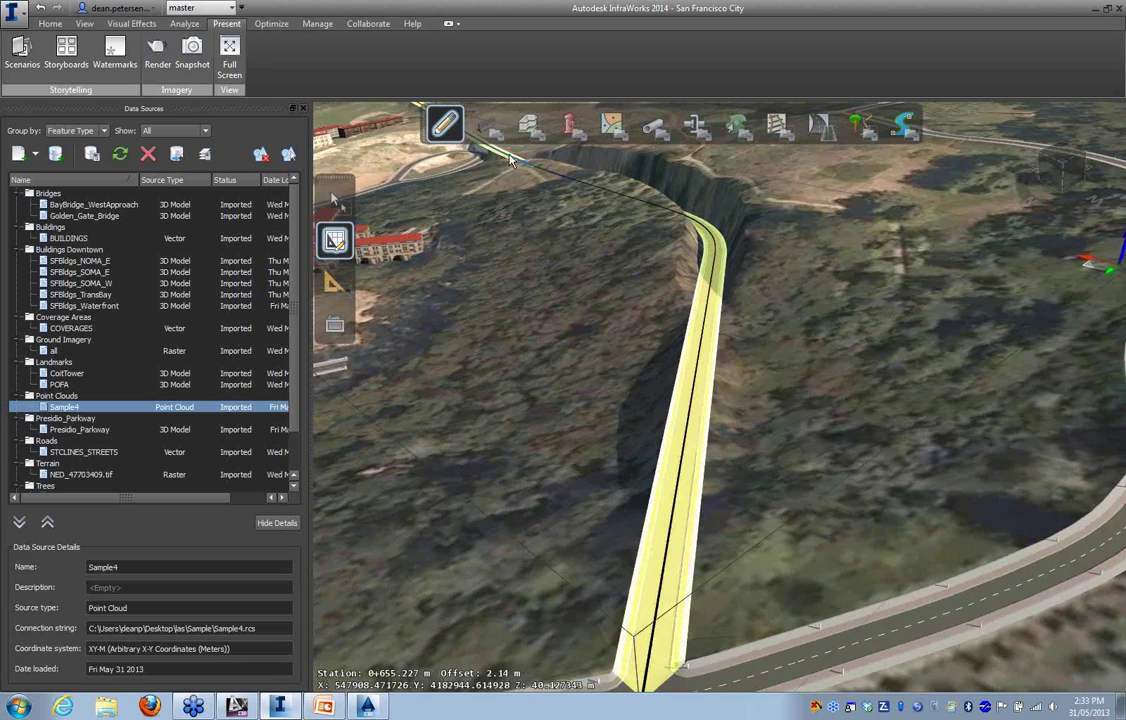
{"action": "left_click_drag", "start_coordinate": [525, 180], "coordinate": [673, 221]}
{"action": "middle_click_drag", "start_coordinate": [673, 221], "coordinate": [643, 577]}
{"action": "middle_click_drag", "start_coordinate": [679, 292], "coordinate": [489, 535]}
{"action": "left_click_drag", "start_coordinate": [489, 535], "coordinate": [485, 543]}
{"action": "middle_click_drag", "start_coordinate": [558, 342], "coordinate": [533, 463]}
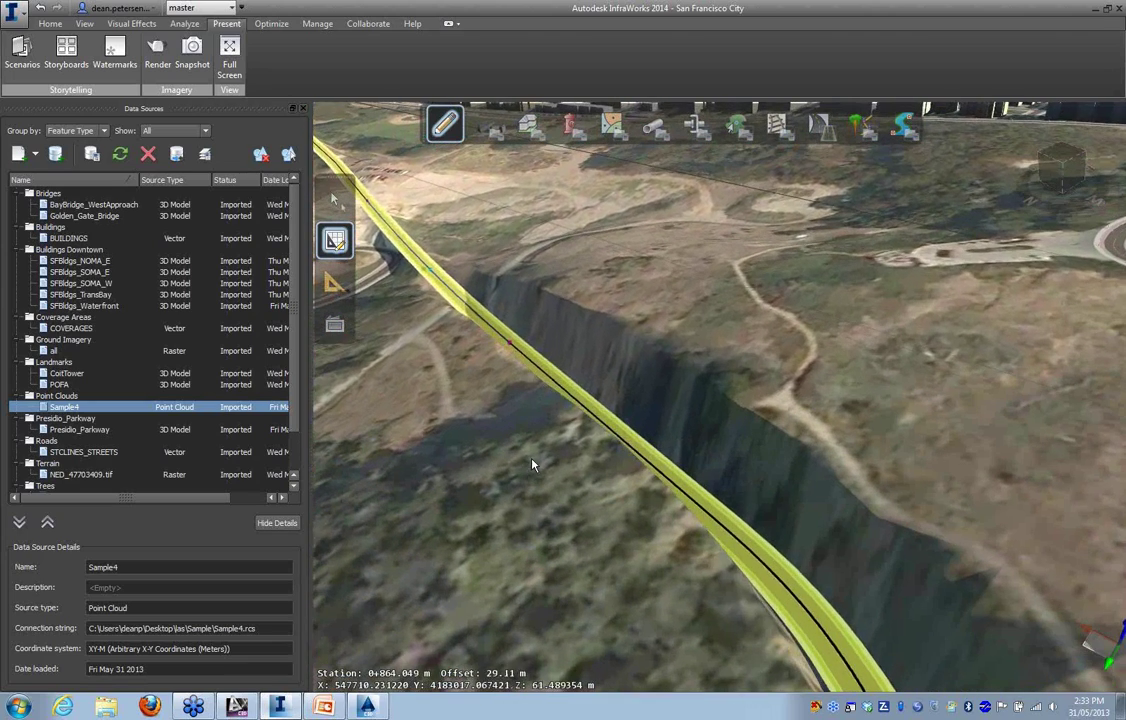
{"action": "right_click", "coordinate": [432, 277]}
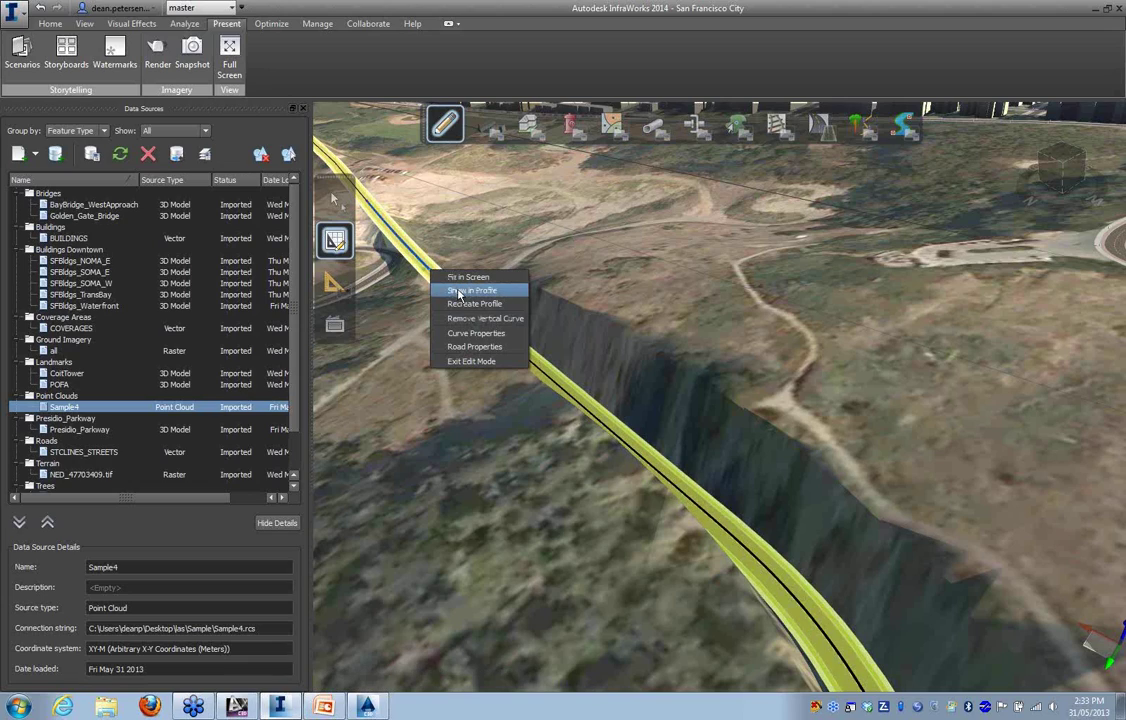
{"action": "left_click", "coordinate": [460, 291]}
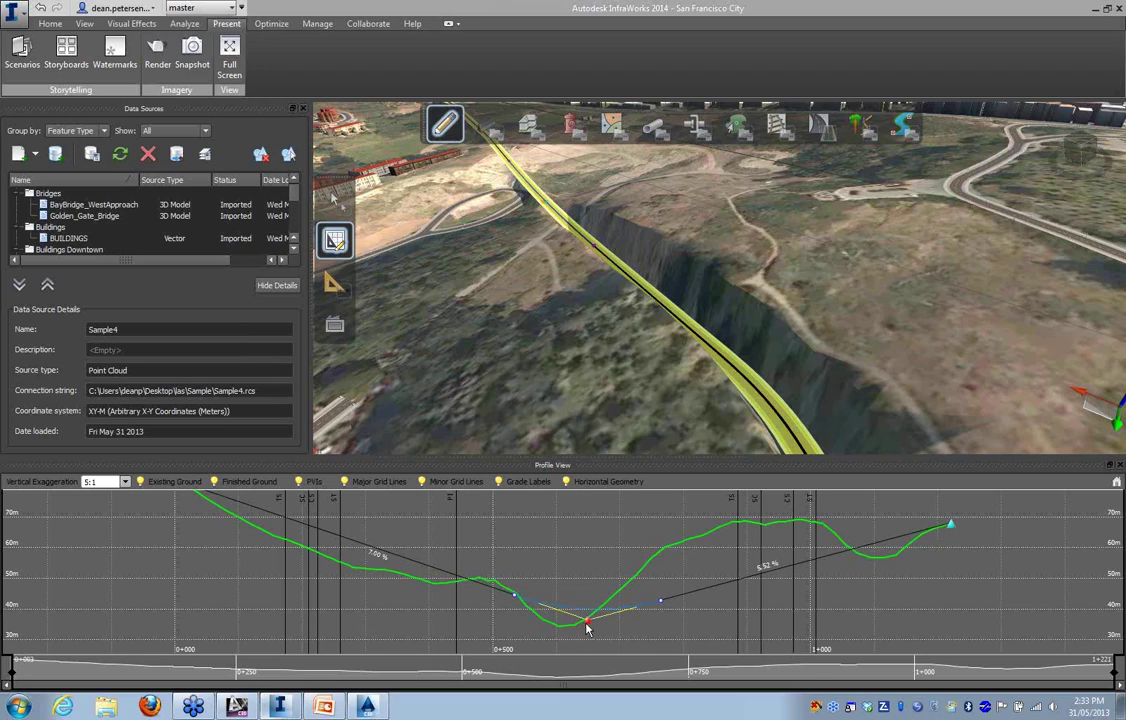
Move the vertical curve's intersection point in the profile up to about station 0+745 at elevation 55.26 m
{"action": "mouse_move", "coordinate": [589, 627]}
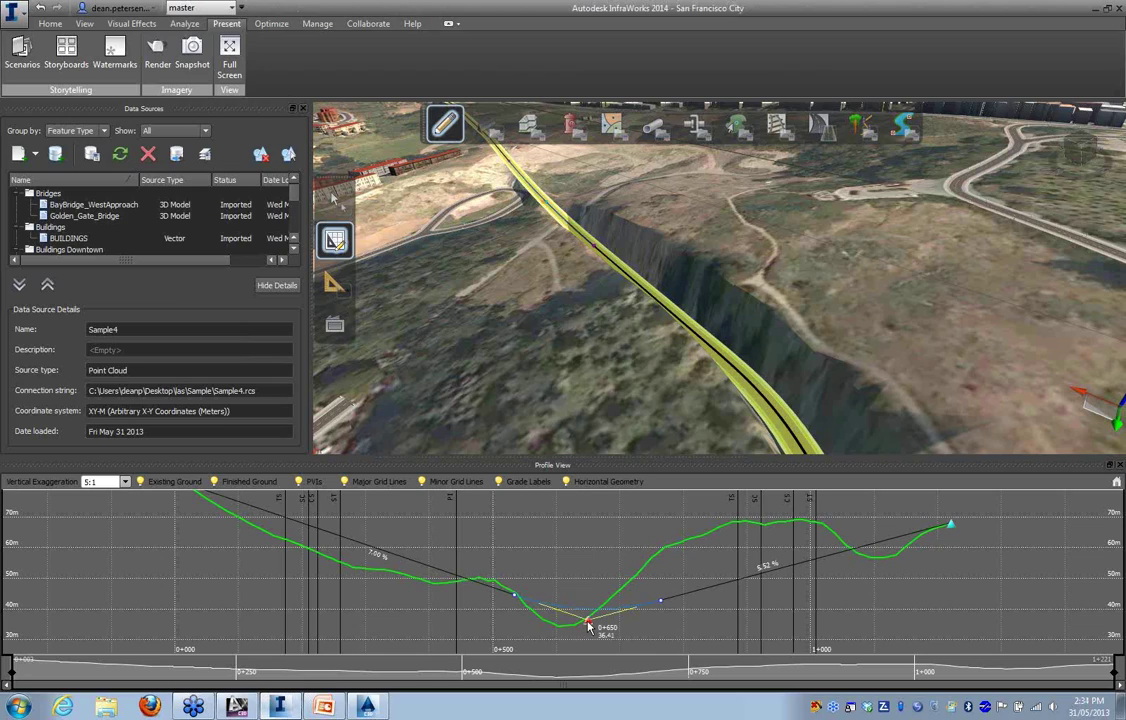
{"action": "left_click_drag", "start_coordinate": [589, 627], "coordinate": [648, 563]}
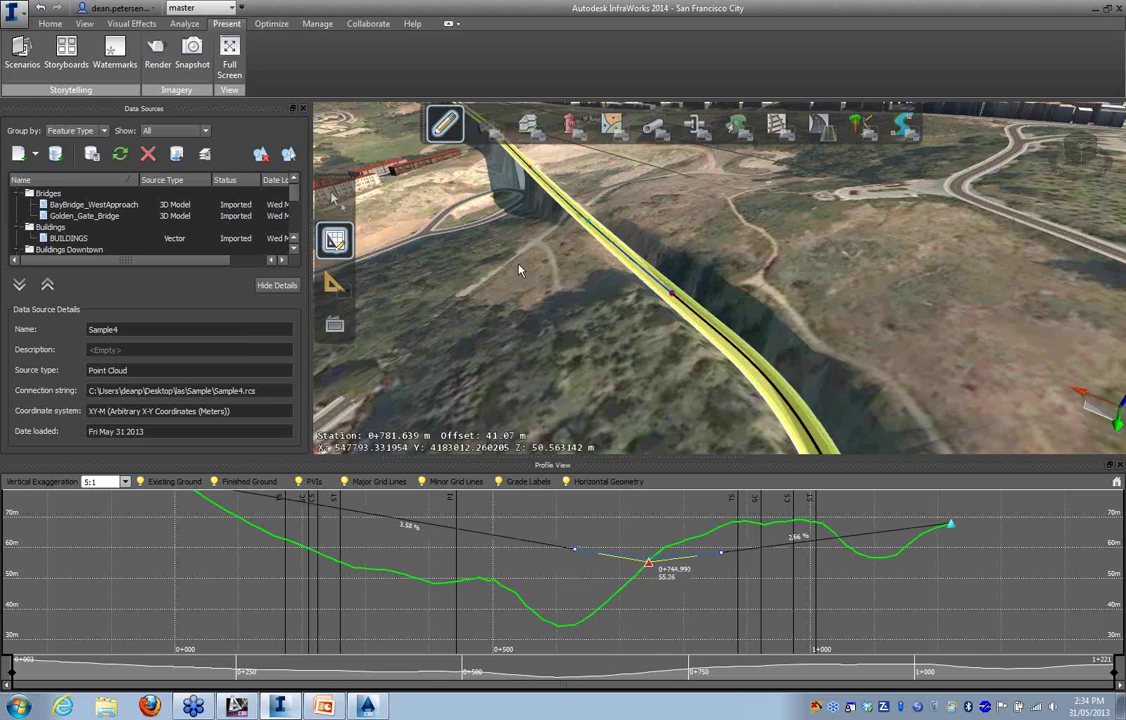
{"action": "middle_click_drag", "start_coordinate": [530, 276], "coordinate": [587, 309]}
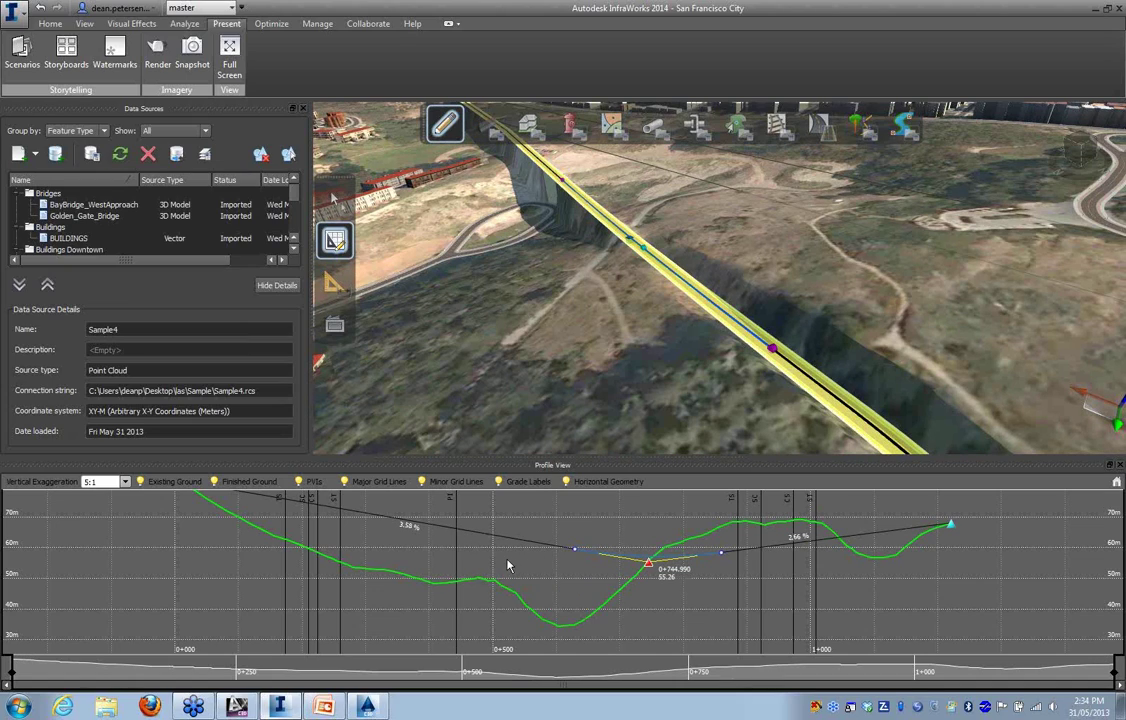
{"action": "scroll", "coordinate": [500, 565], "scroll_direction": "down", "scroll_amount": 2}
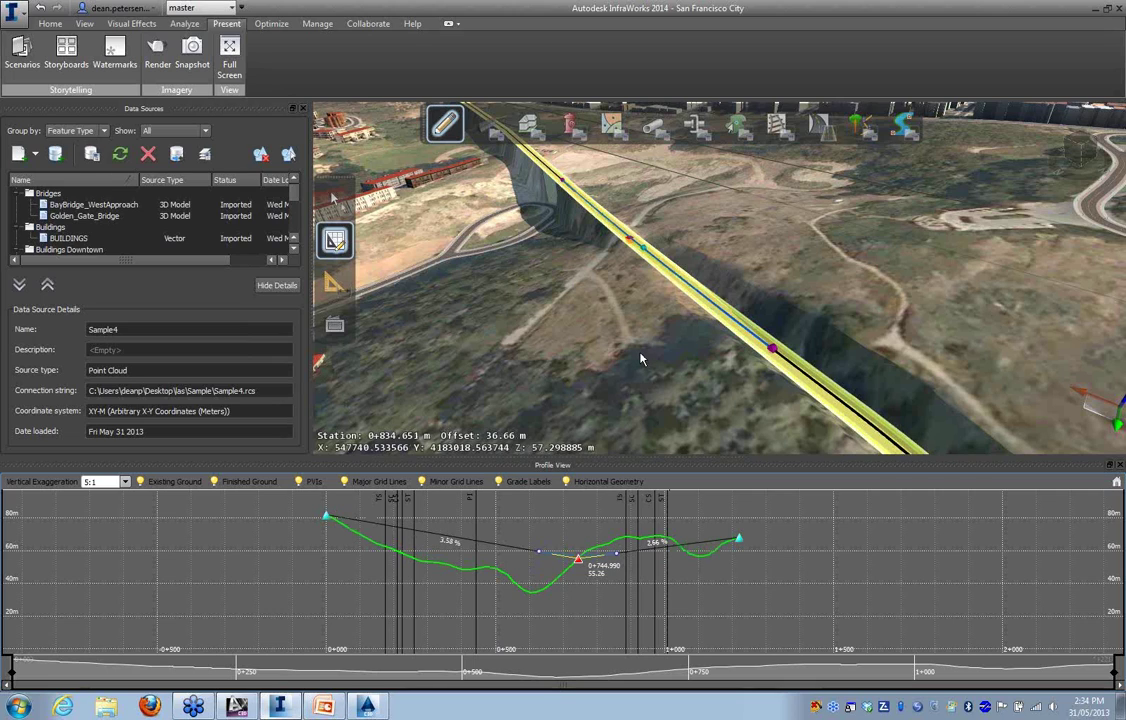
{"action": "scroll", "coordinate": [645, 360], "scroll_direction": "down", "scroll_amount": 5}
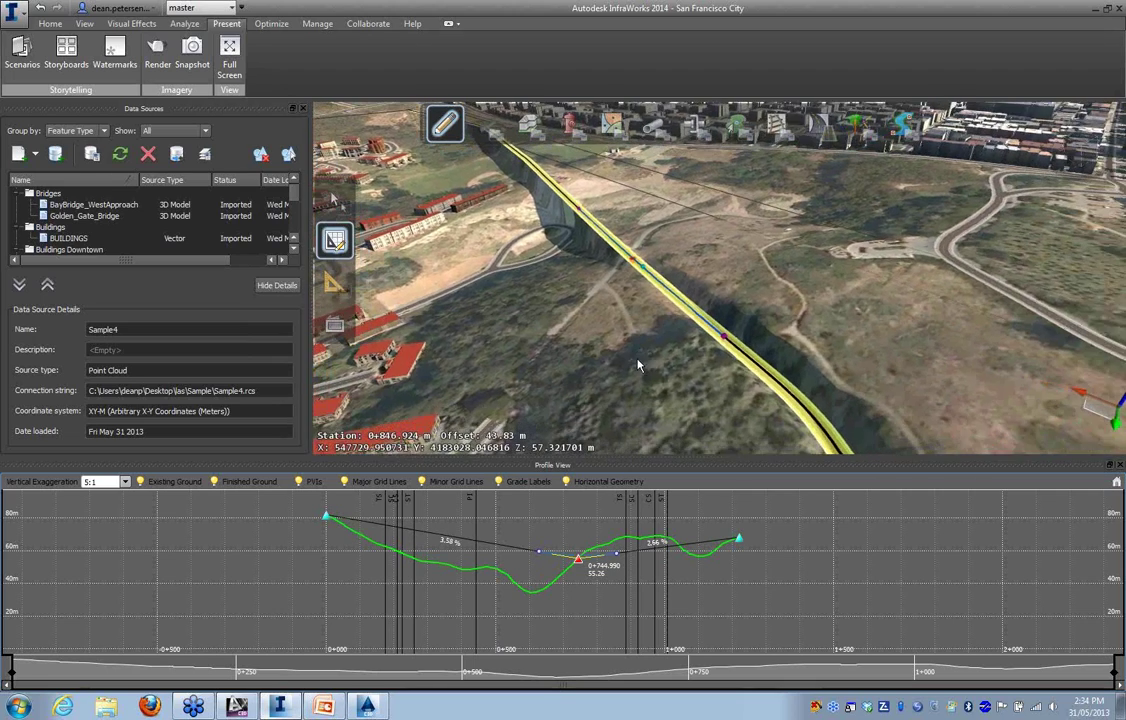
{"action": "left_click_drag", "start_coordinate": [666, 390], "coordinate": [580, 368]}
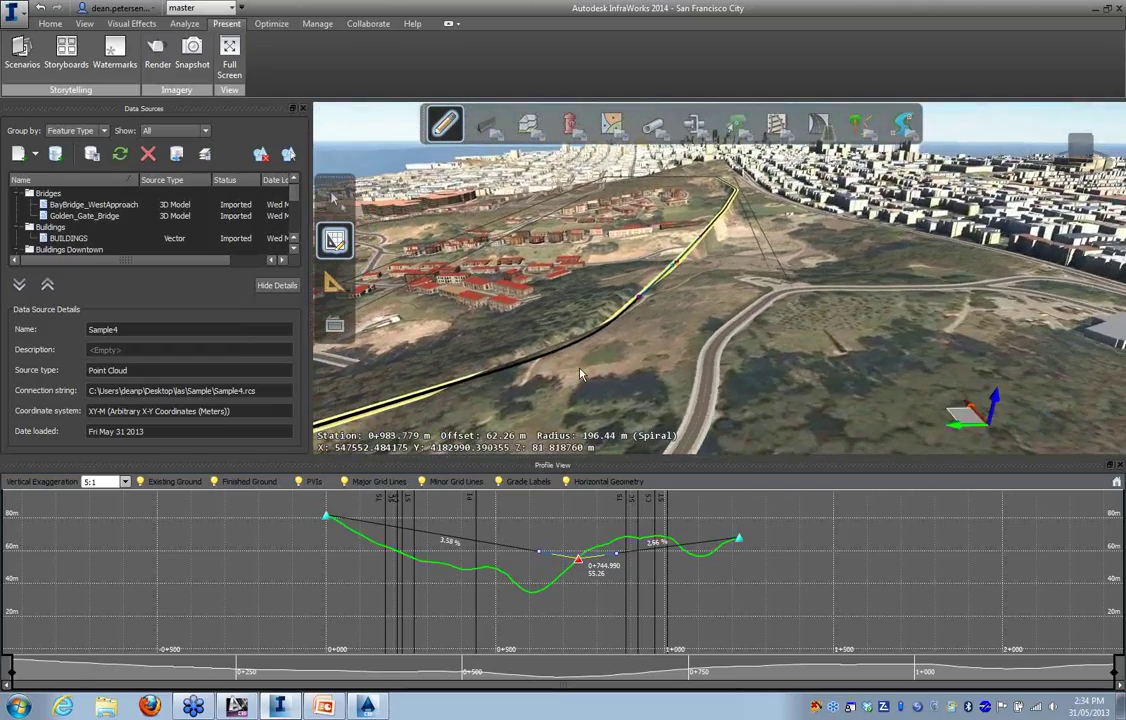
{"action": "left_click_drag", "start_coordinate": [795, 333], "coordinate": [657, 364]}
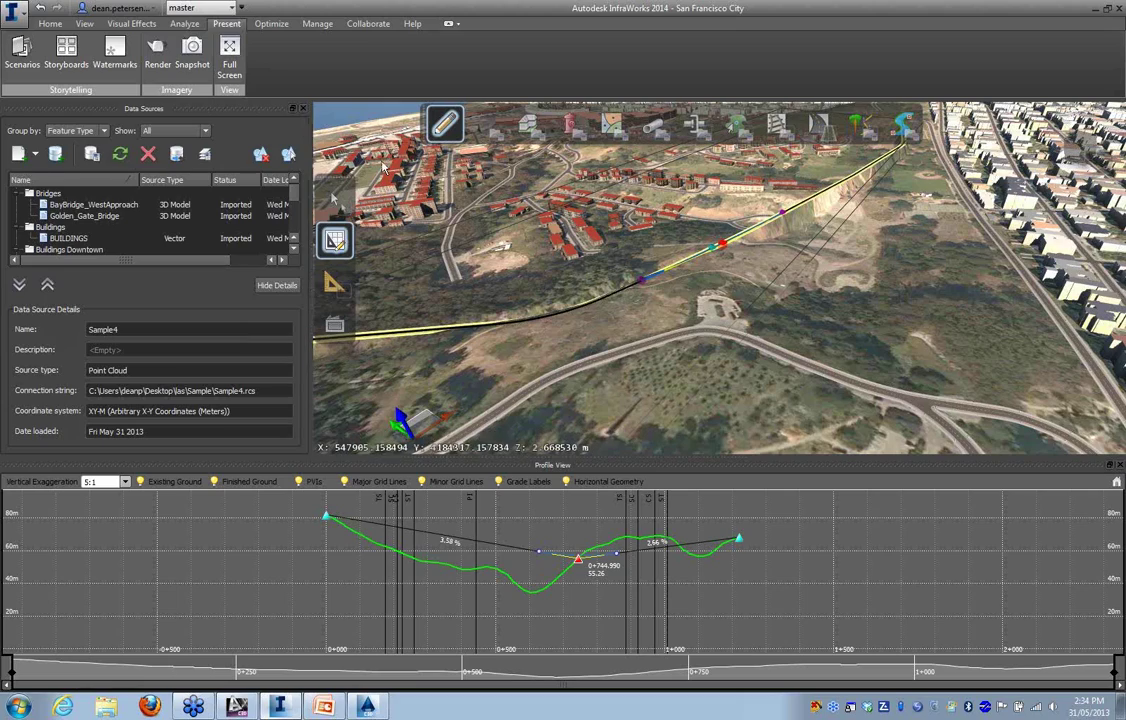
Start an IMX export of the San Francisco model and choose to define its extent with a polygon
{"action": "left_click", "coordinate": [49, 24]}
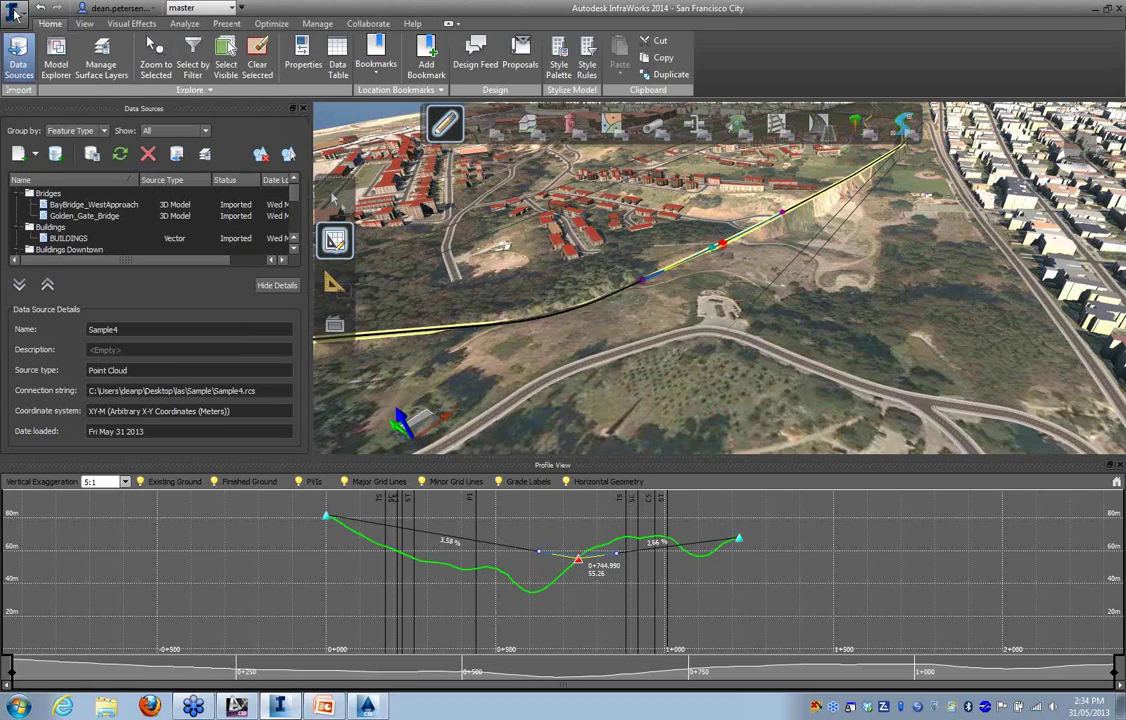
{"action": "left_click", "coordinate": [16, 11]}
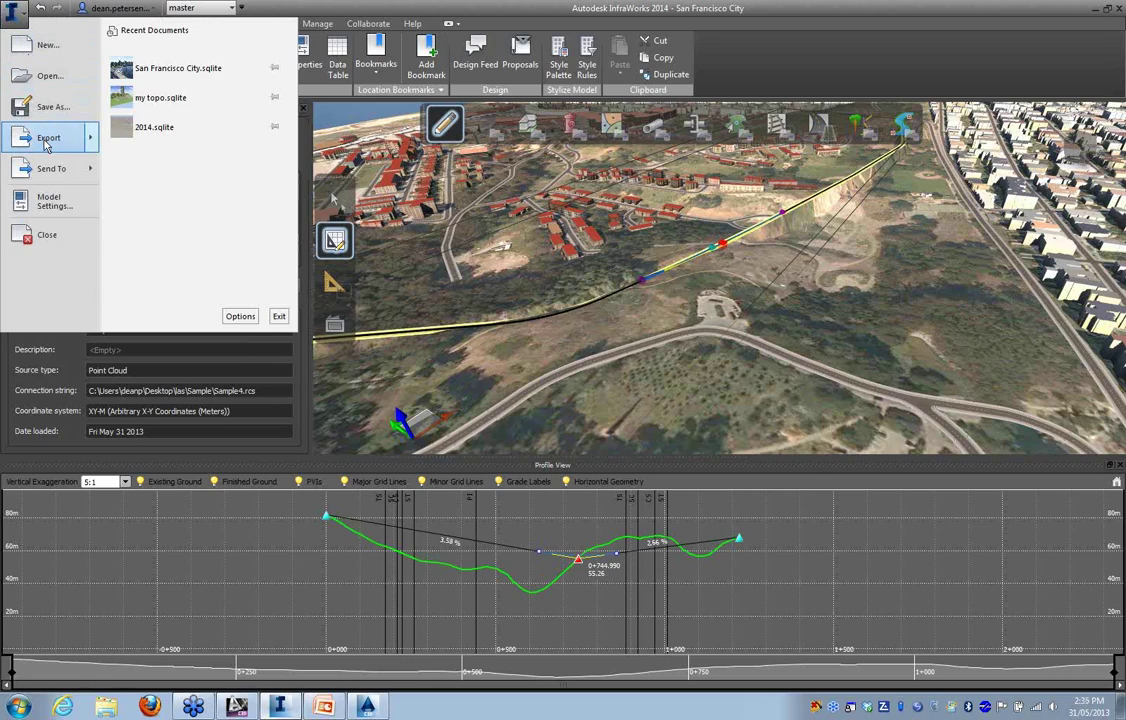
{"action": "mouse_move", "coordinate": [45, 145]}
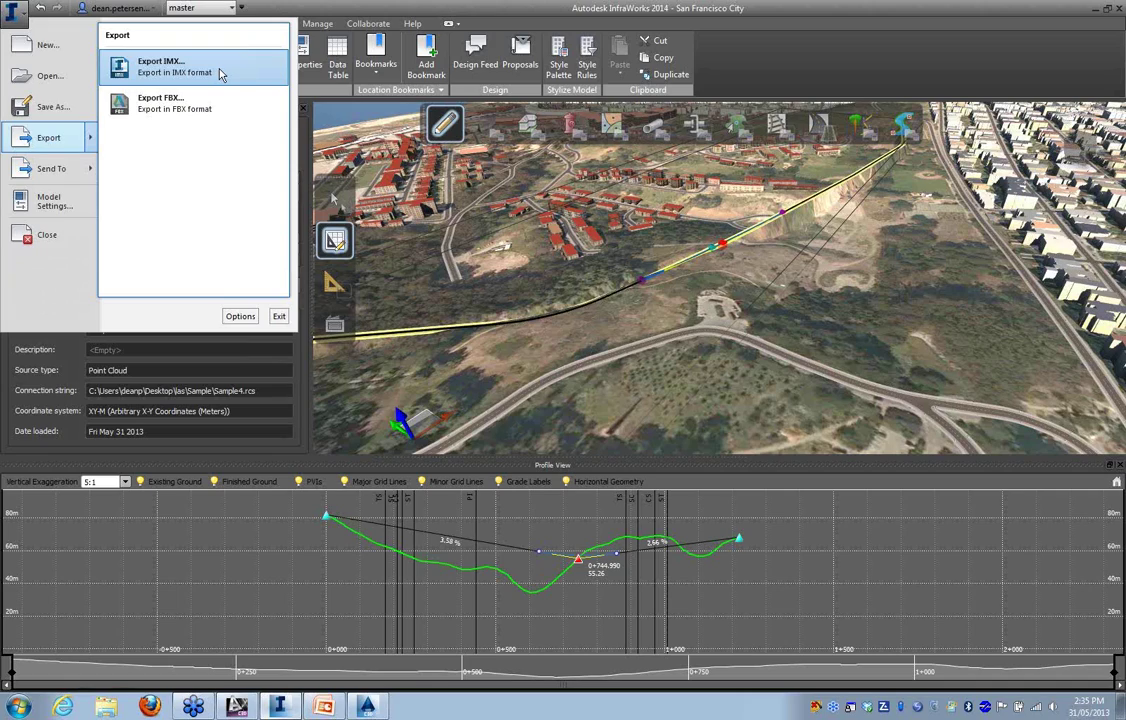
{"action": "left_click", "coordinate": [212, 72]}
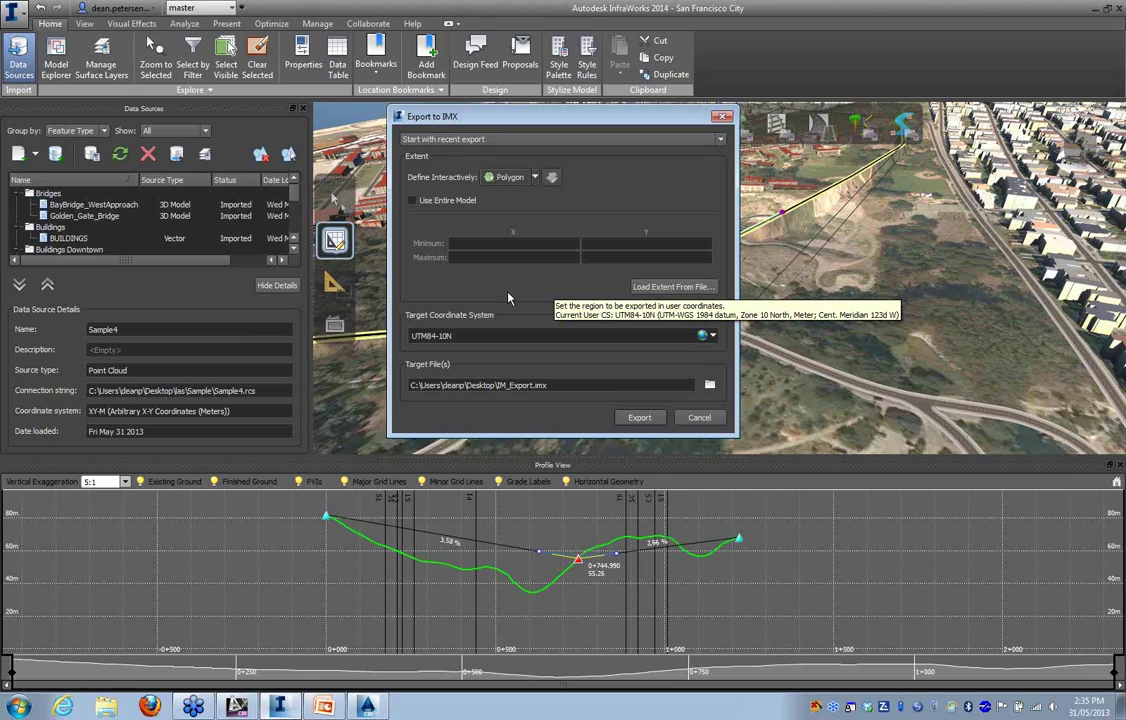
{"action": "left_click", "coordinate": [508, 178]}
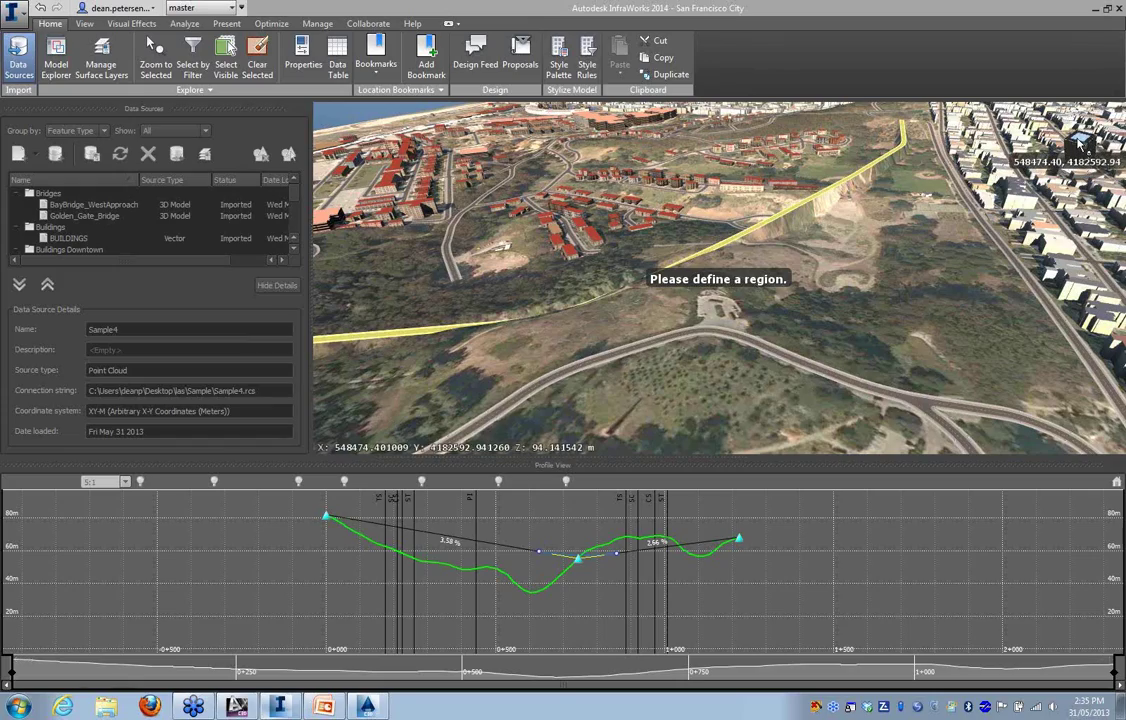
Outline the new road with a polygon in plan view and export that region to IM_Export.imx in UTM84-10N
{"action": "left_click", "coordinate": [1085, 145]}
{"action": "scroll", "coordinate": [700, 278], "scroll_direction": "down", "scroll_amount": 6}
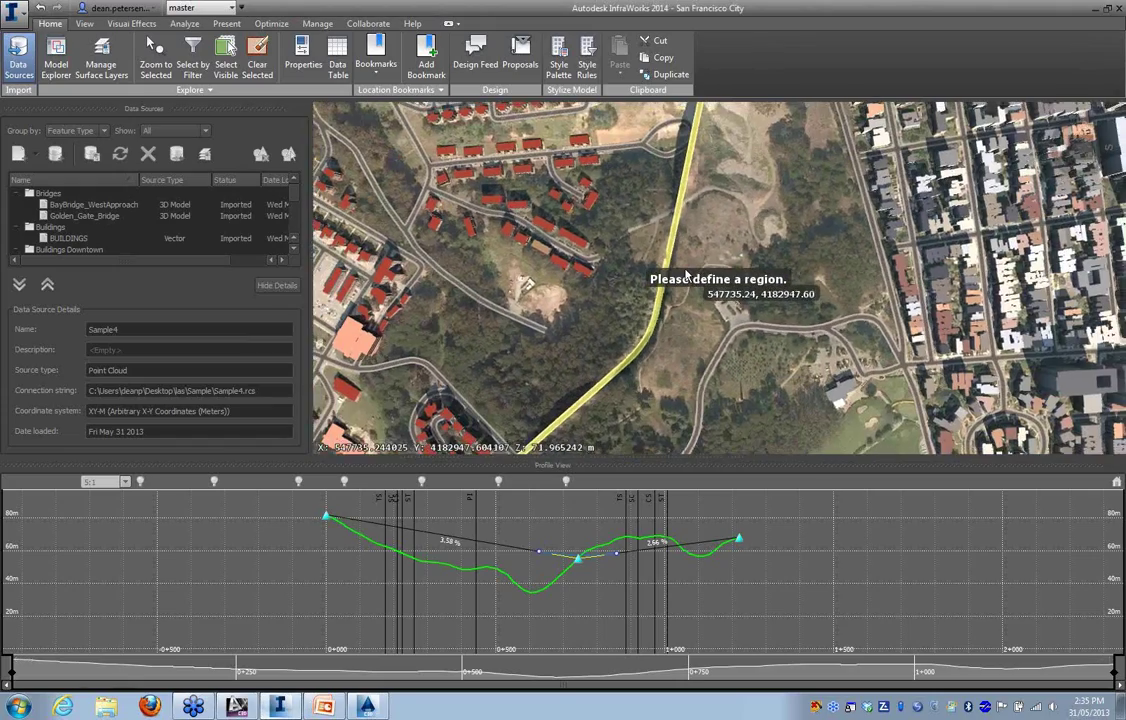
{"action": "scroll", "coordinate": [620, 283], "scroll_direction": "down", "scroll_amount": 4}
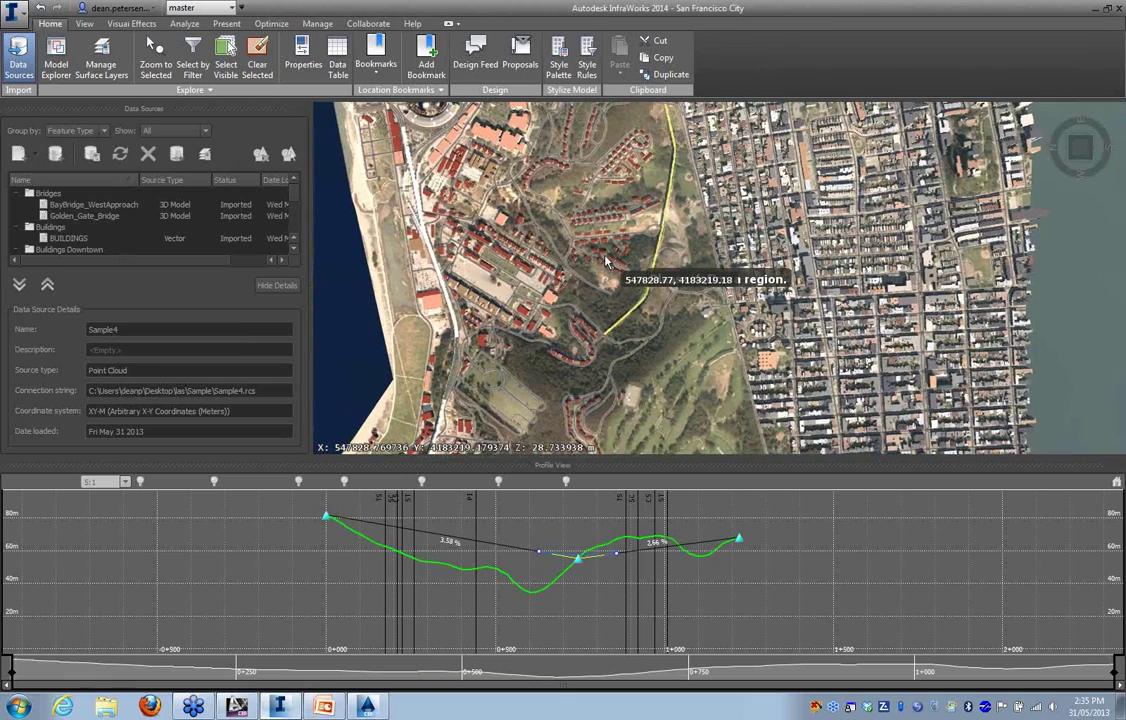
{"action": "left_click", "coordinate": [672, 118]}
{"action": "left_click", "coordinate": [675, 323]}
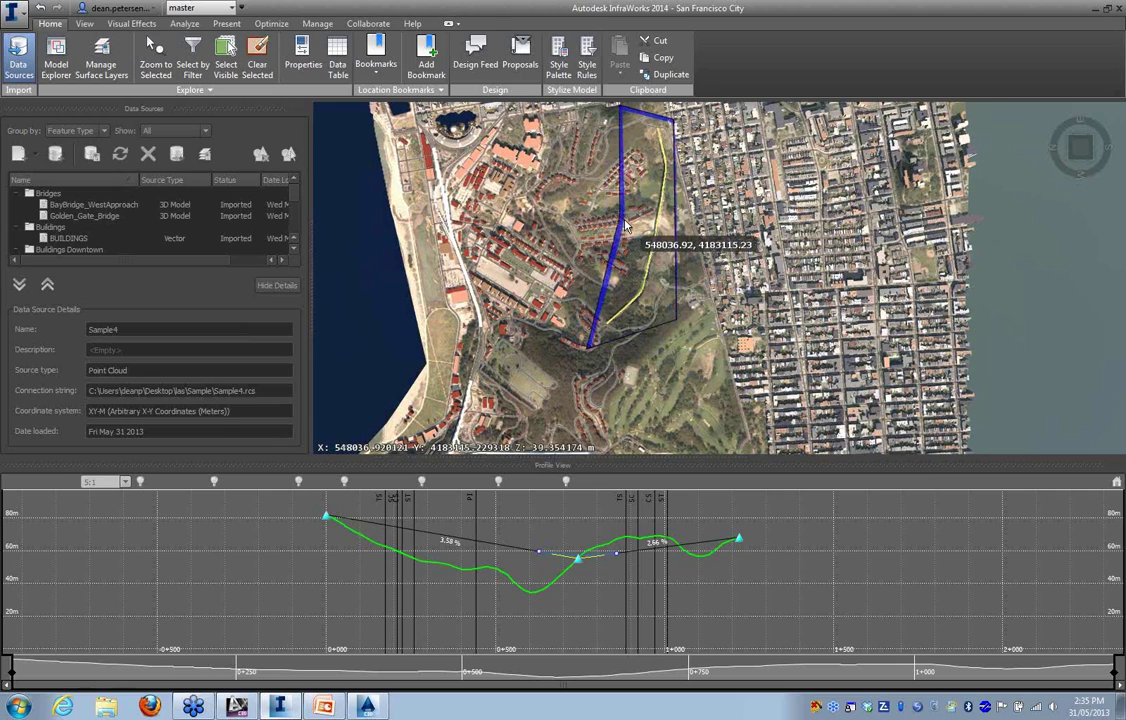
{"action": "double_click", "coordinate": [628, 245]}
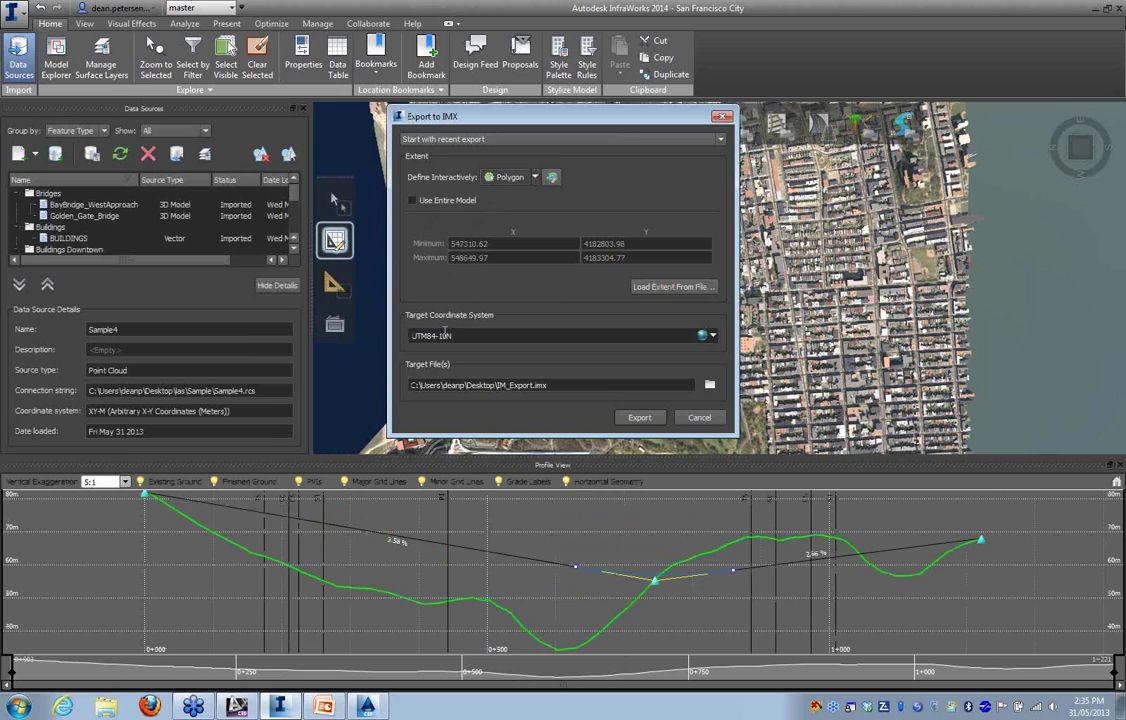
{"action": "left_click", "coordinate": [640, 417]}
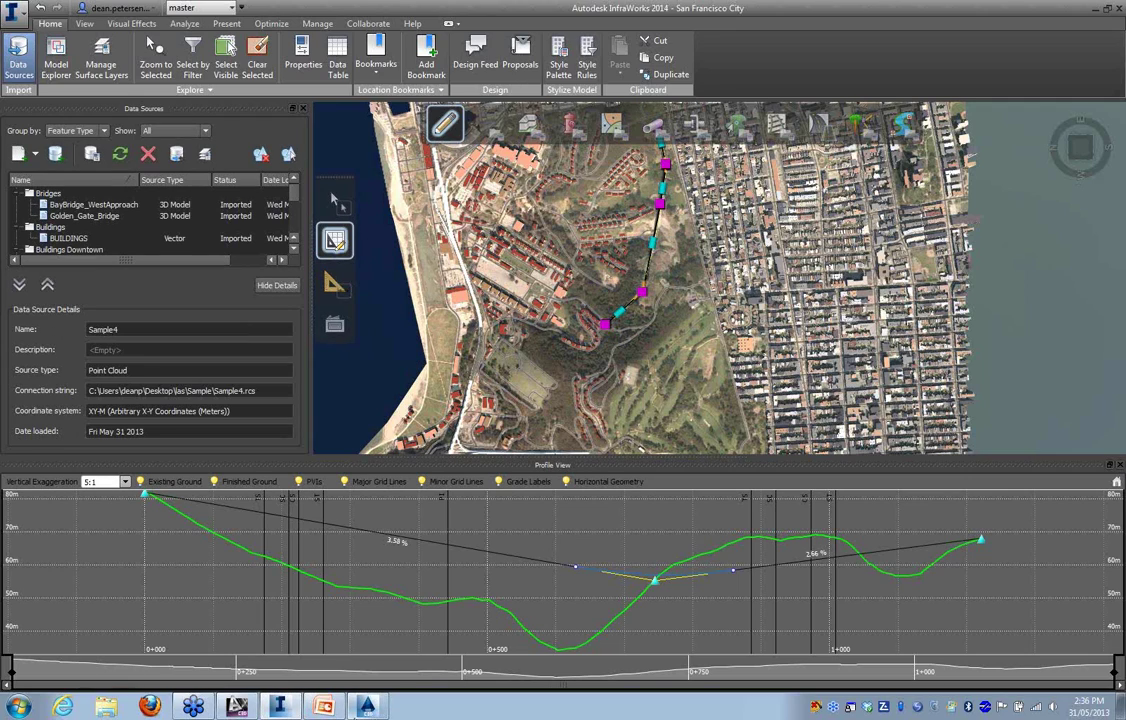
Switch to Civil 3D 2014, end its crashed session without saving changes, and close the Civil 3D 2013 window
{"action": "left_click", "coordinate": [368, 708]}
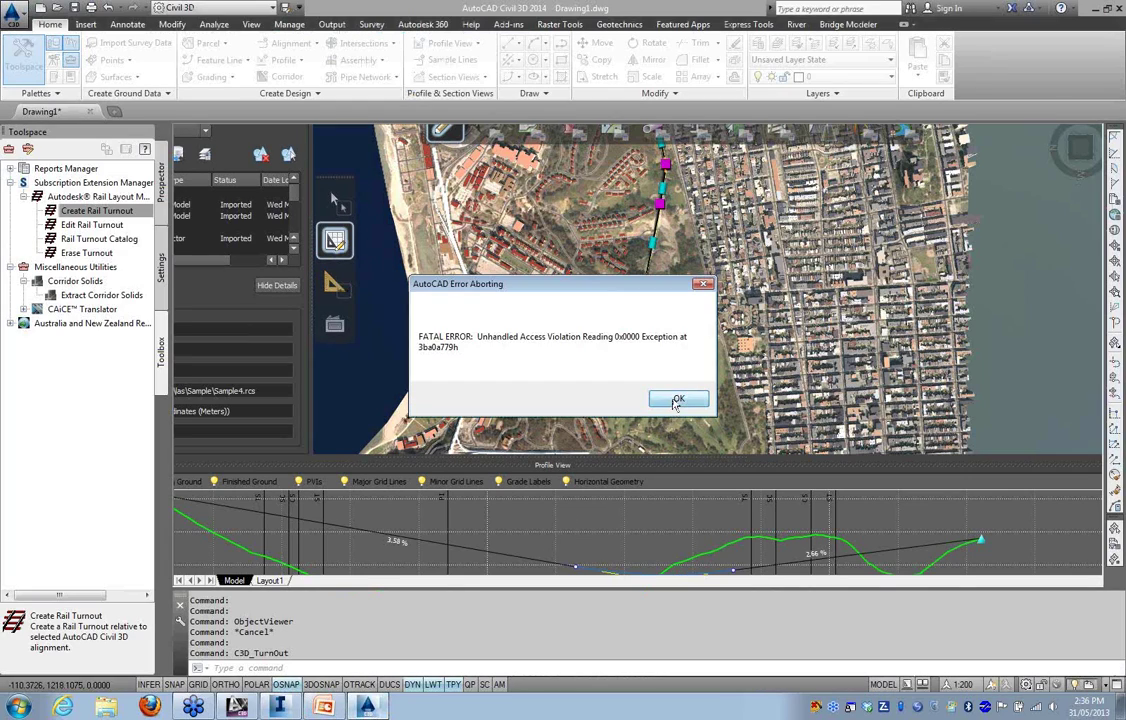
{"action": "left_click", "coordinate": [729, 398]}
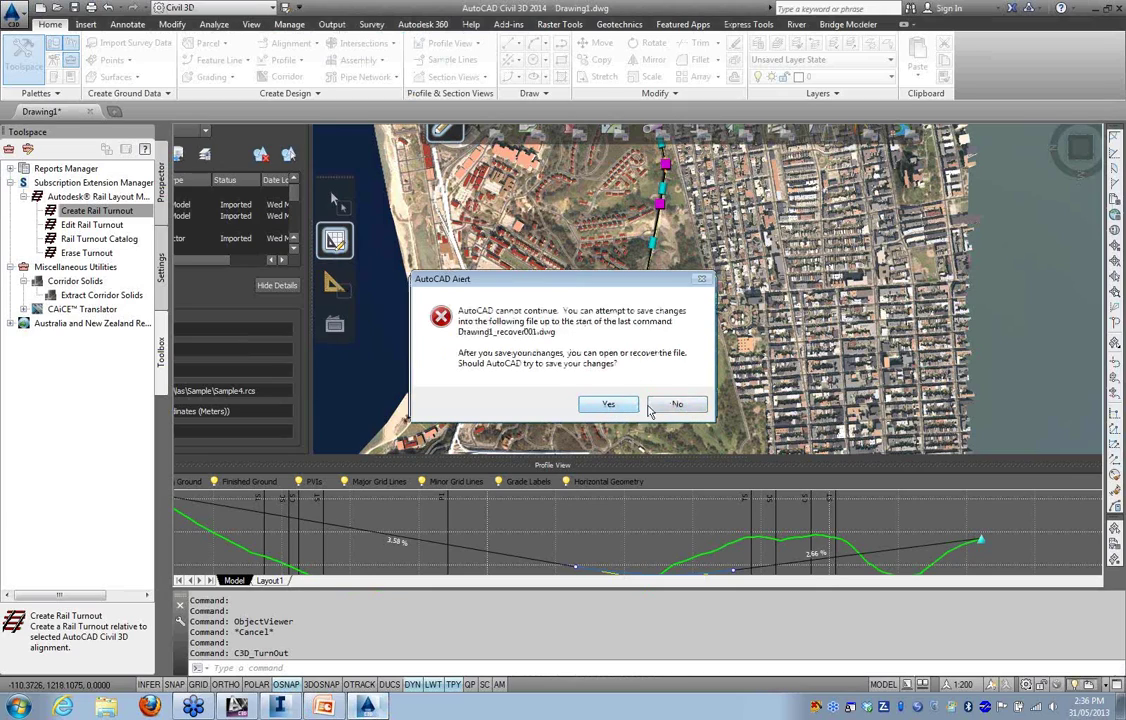
{"action": "left_click", "coordinate": [676, 405]}
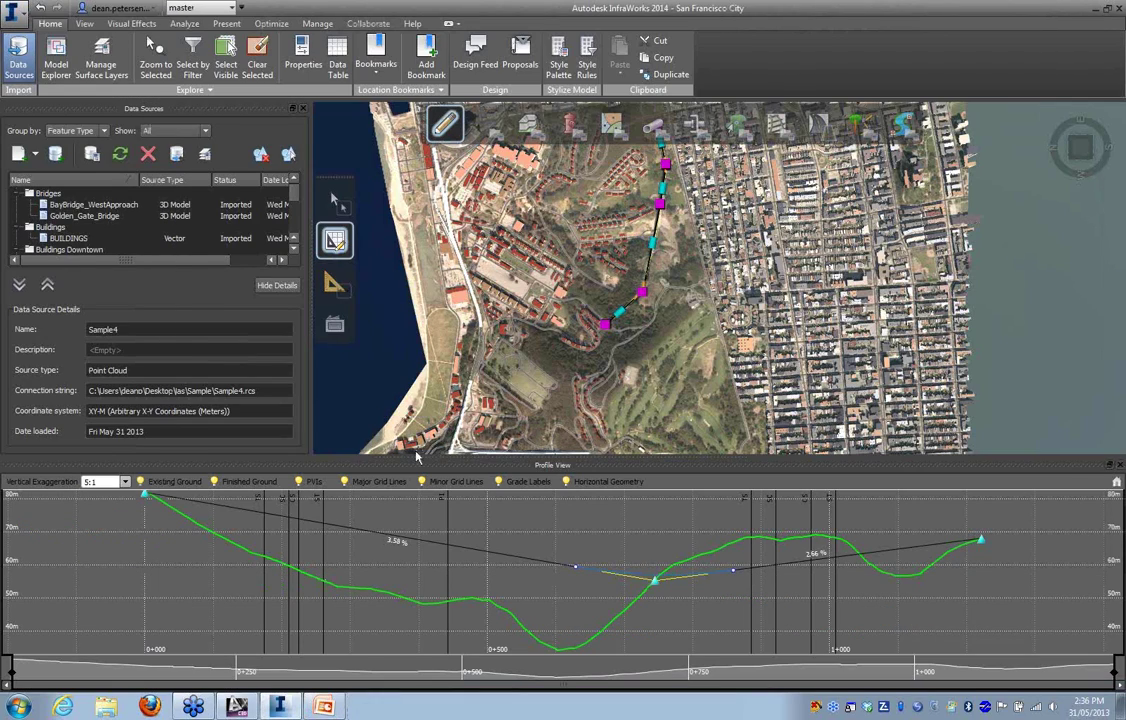
{"action": "left_click", "coordinate": [238, 707]}
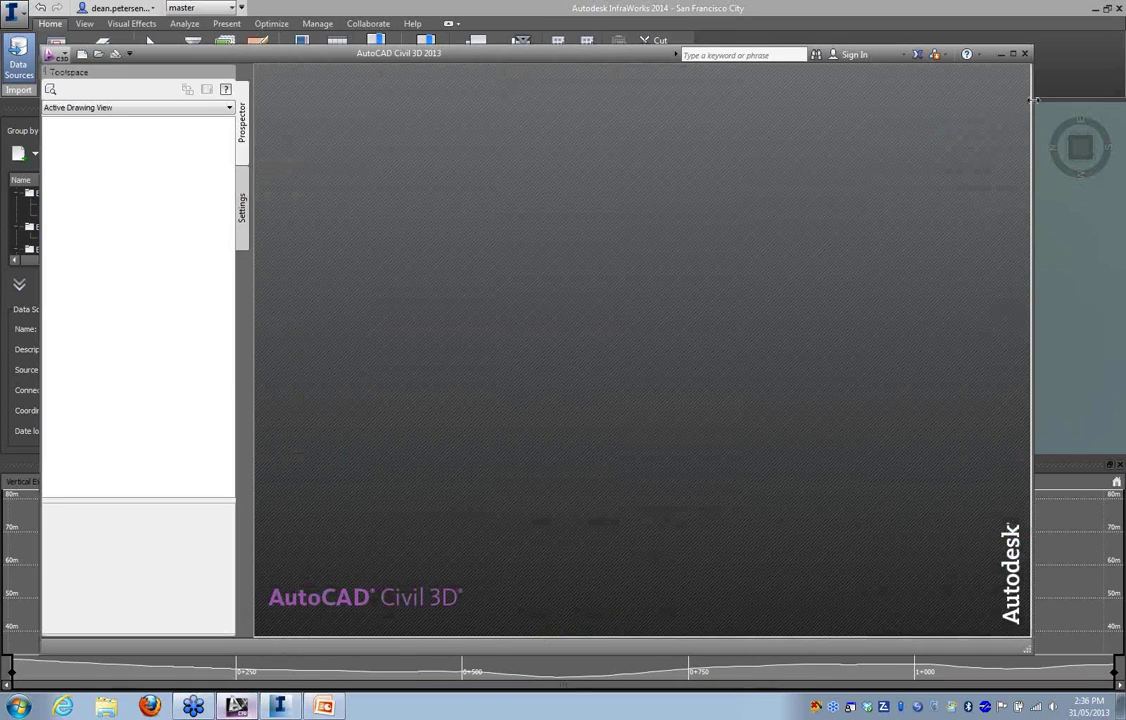
{"action": "left_click", "coordinate": [1025, 54]}
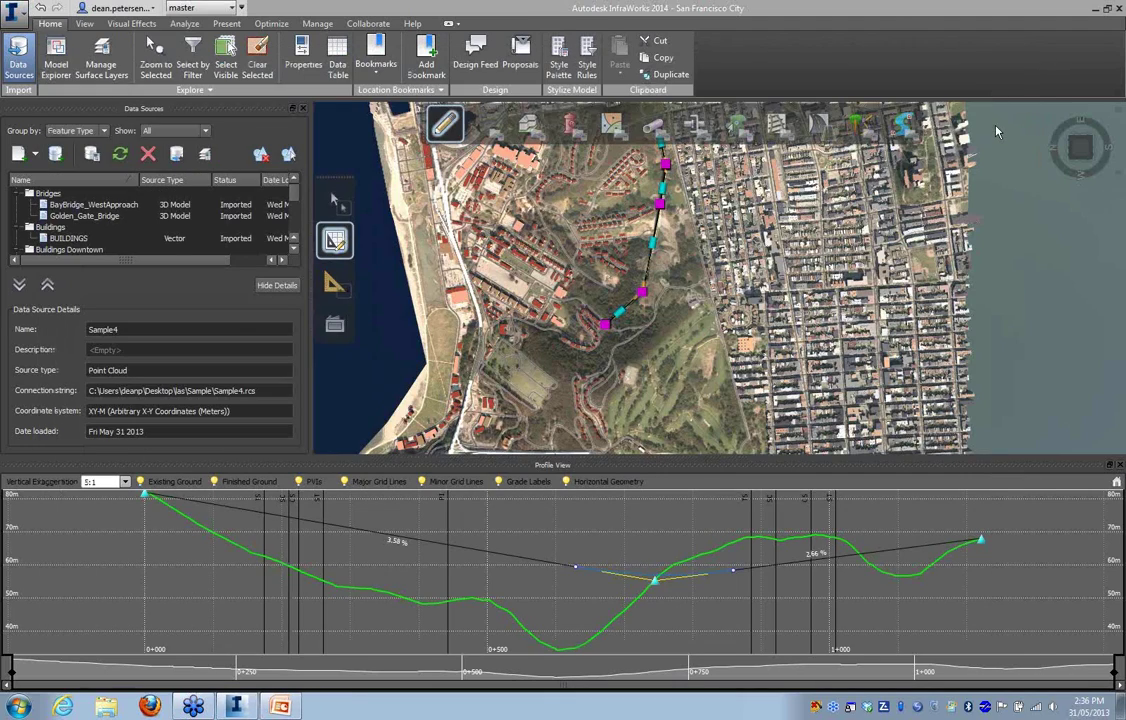
Minimize InfraWorks, launch Civil 3D 2014 Australia New Zealand from the desktop and dismiss its file-loading security prompt
{"action": "left_click", "coordinate": [1094, 9]}
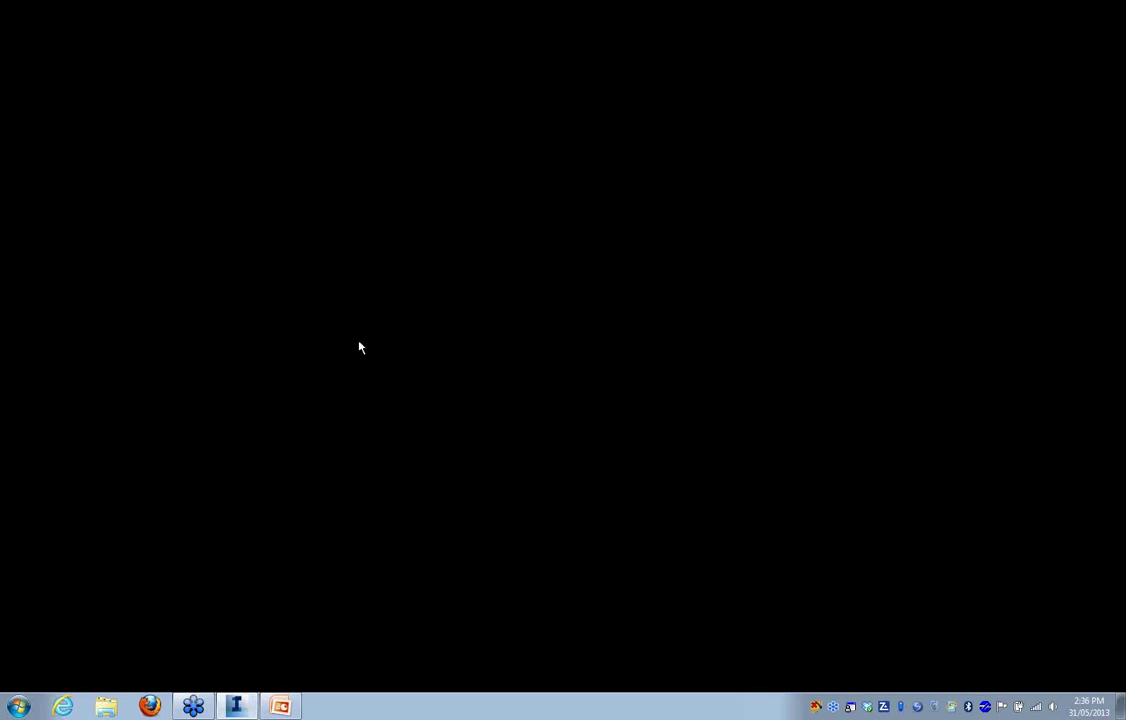
{"action": "left_click", "coordinate": [302, 367]}
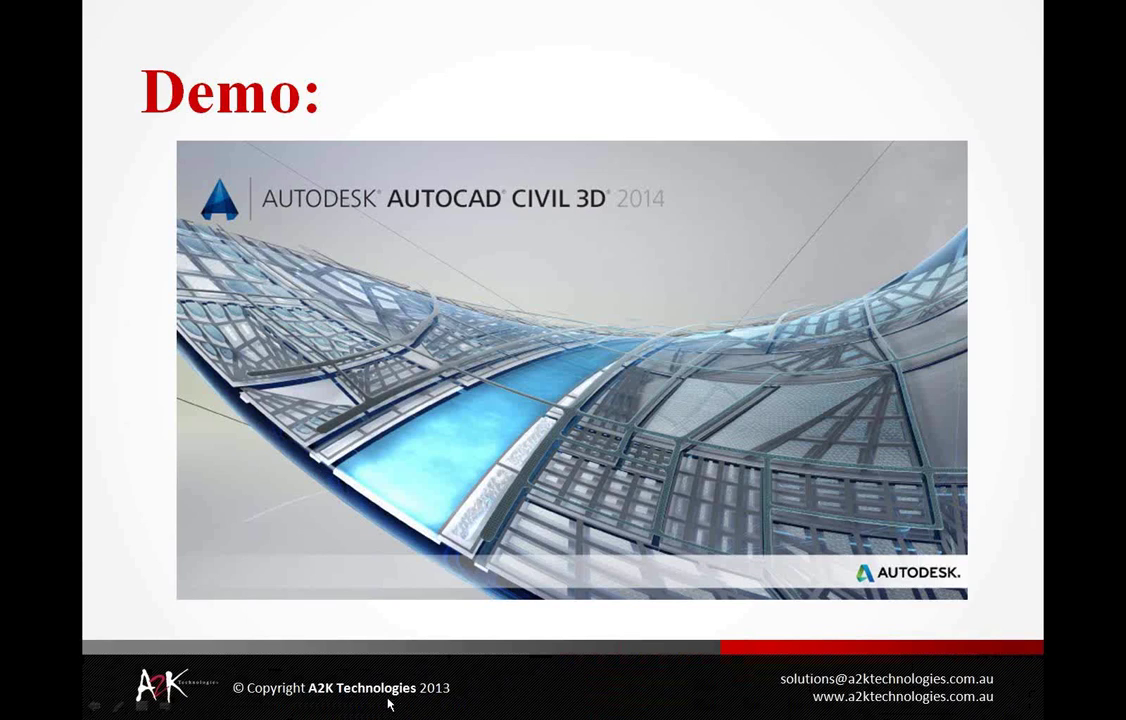
{"action": "key", "text": "alt+Tab"}
{"action": "key", "text": "alt+Tab"}
{"action": "key", "text": "alt+Tab"}
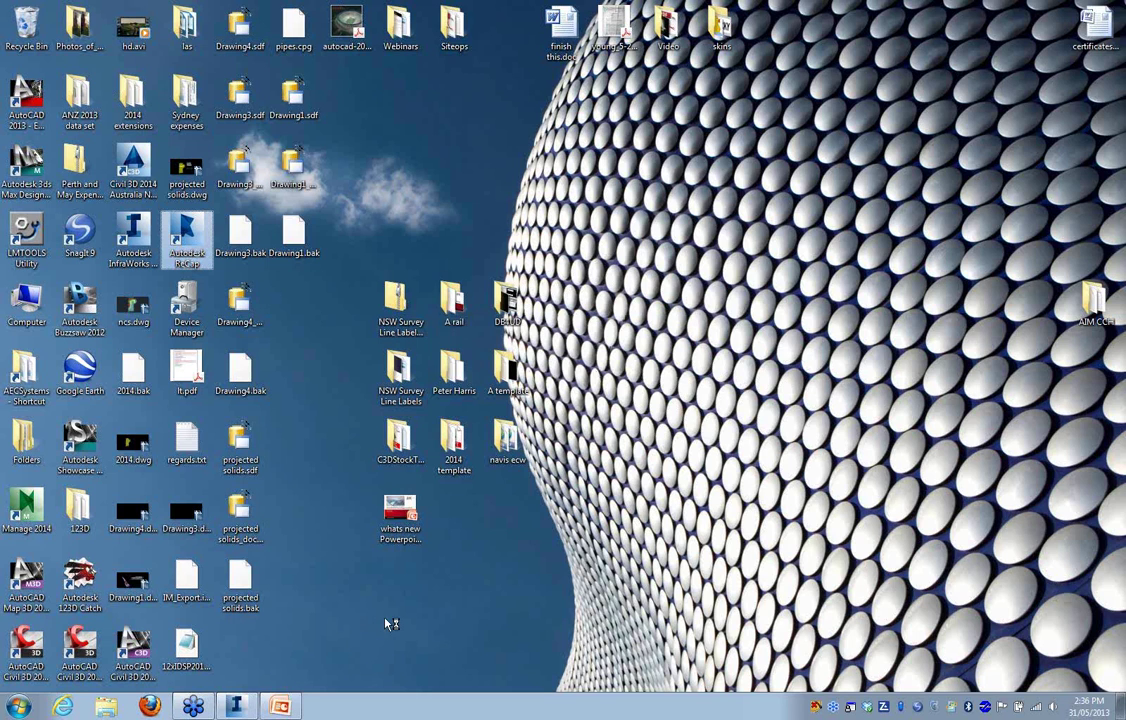
{"action": "left_click", "coordinate": [131, 158]}
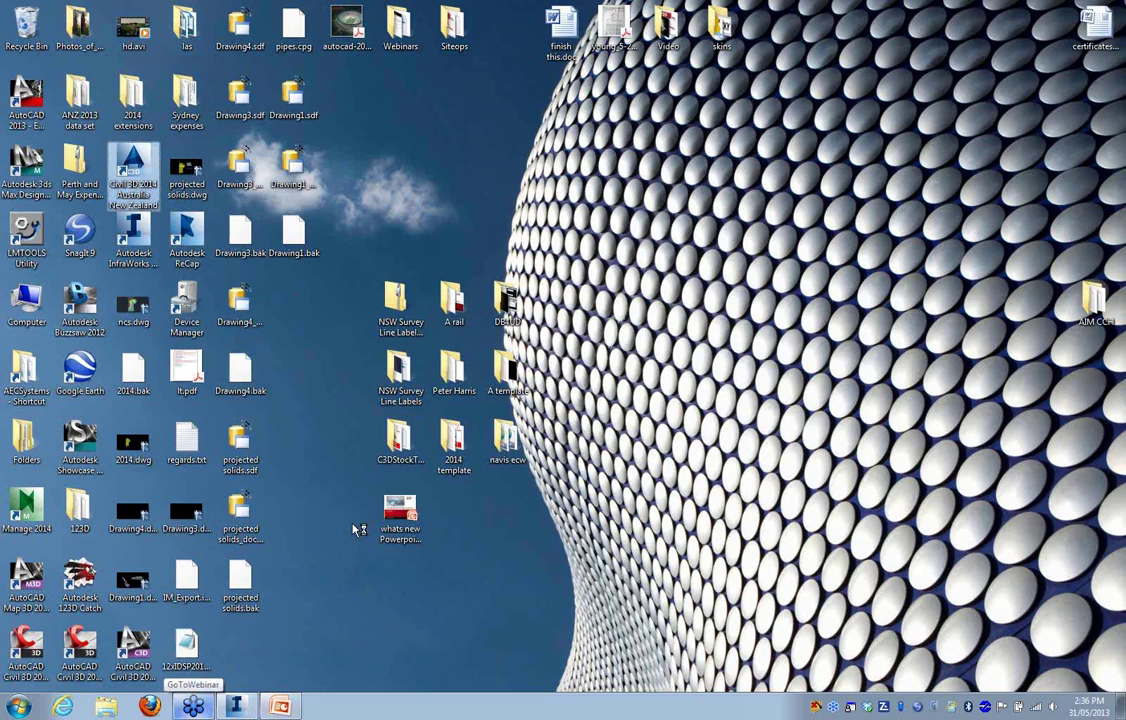
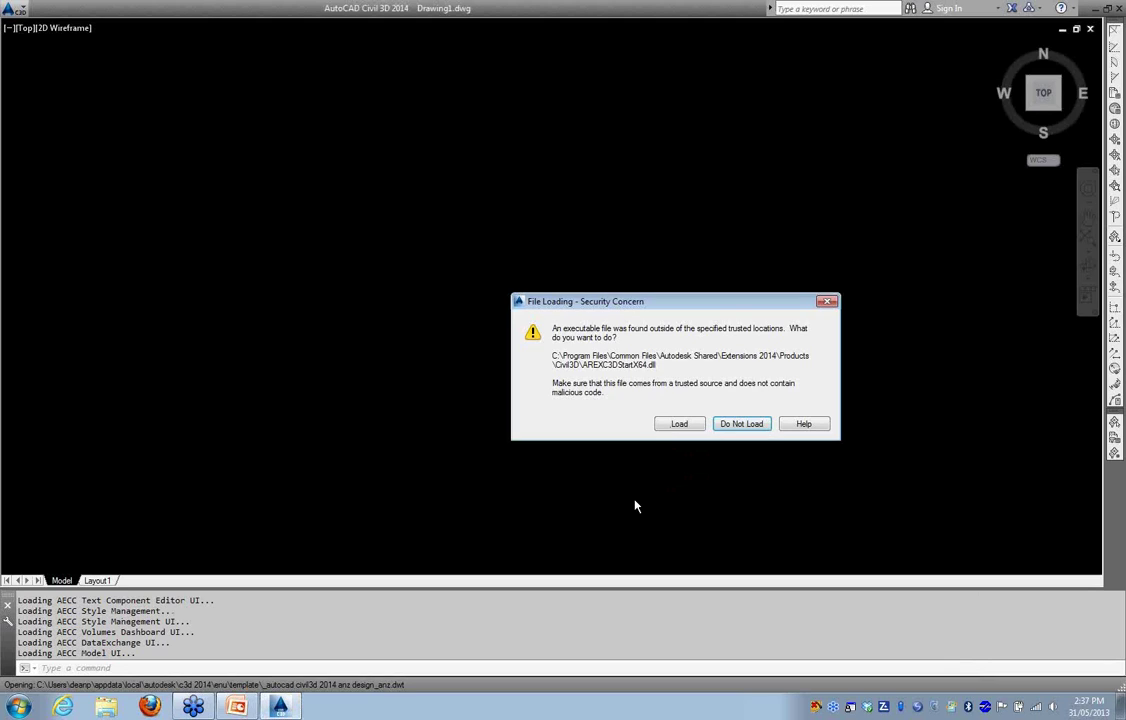
{"action": "key", "text": "Return"}
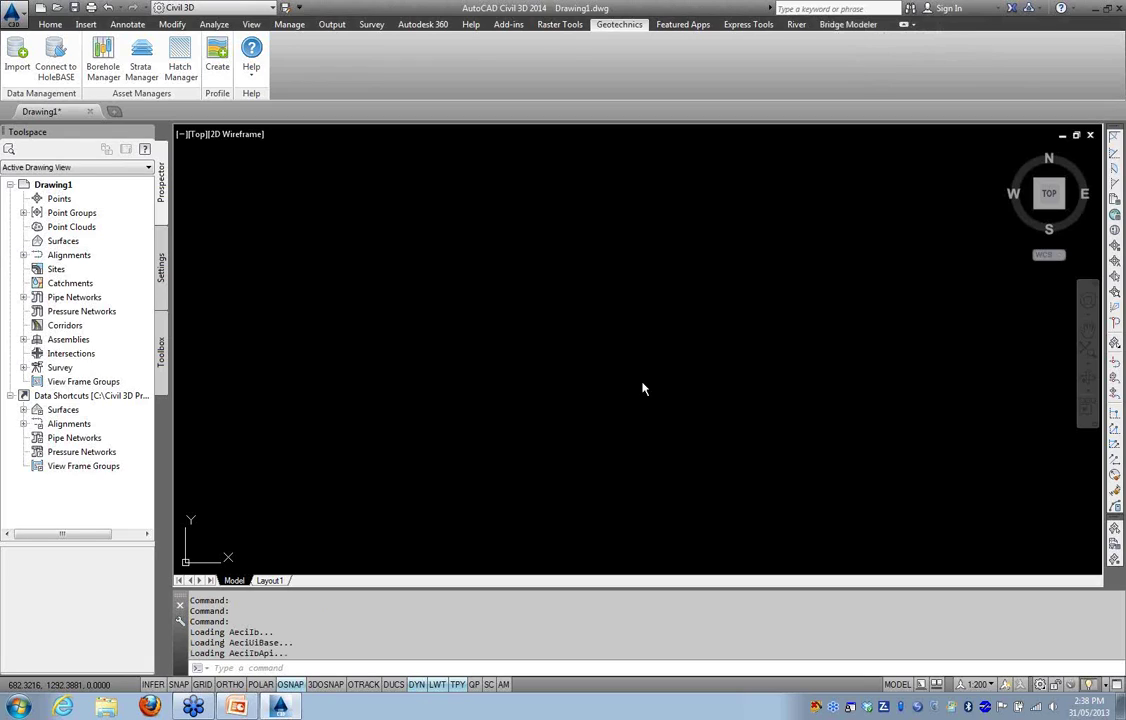
Import IM_Export.imx from the Desktop into the new drawing
{"action": "left_click", "coordinate": [797, 26]}
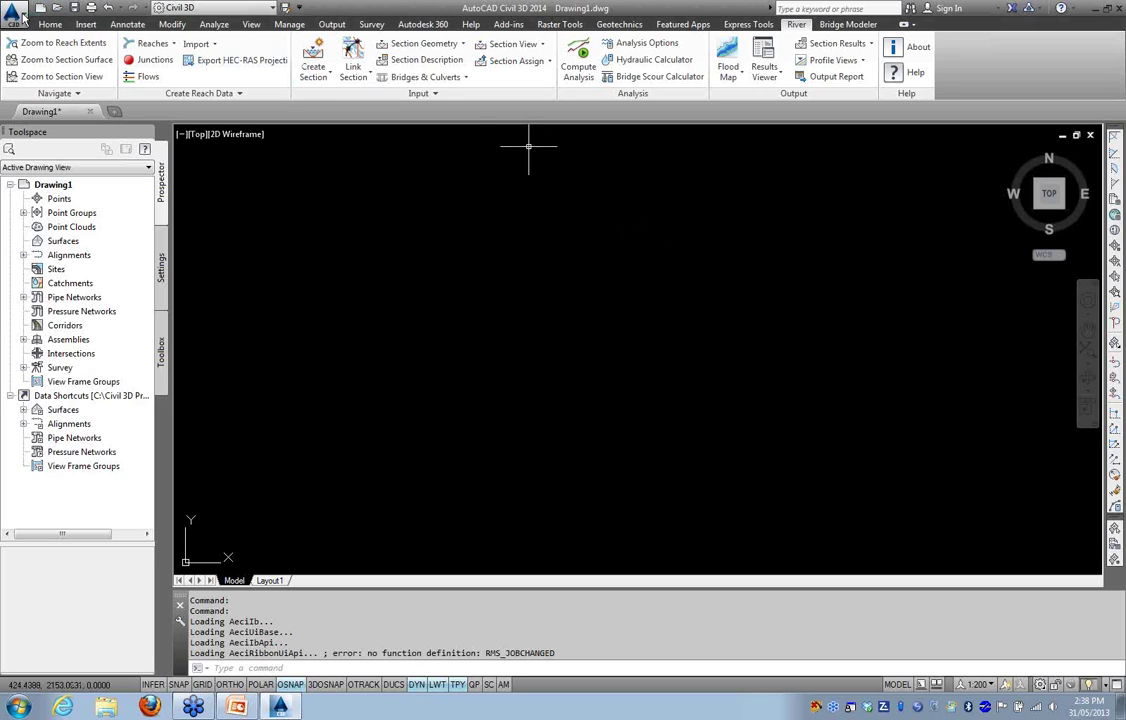
{"action": "left_click", "coordinate": [80, 25]}
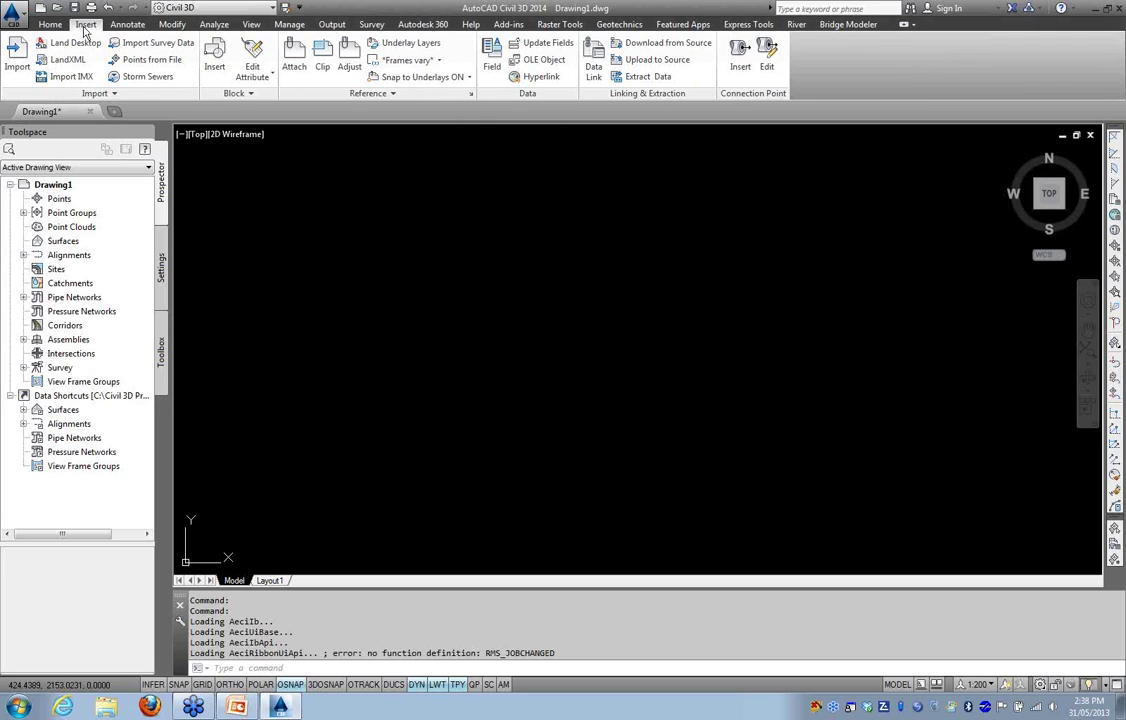
{"action": "left_click", "coordinate": [71, 77]}
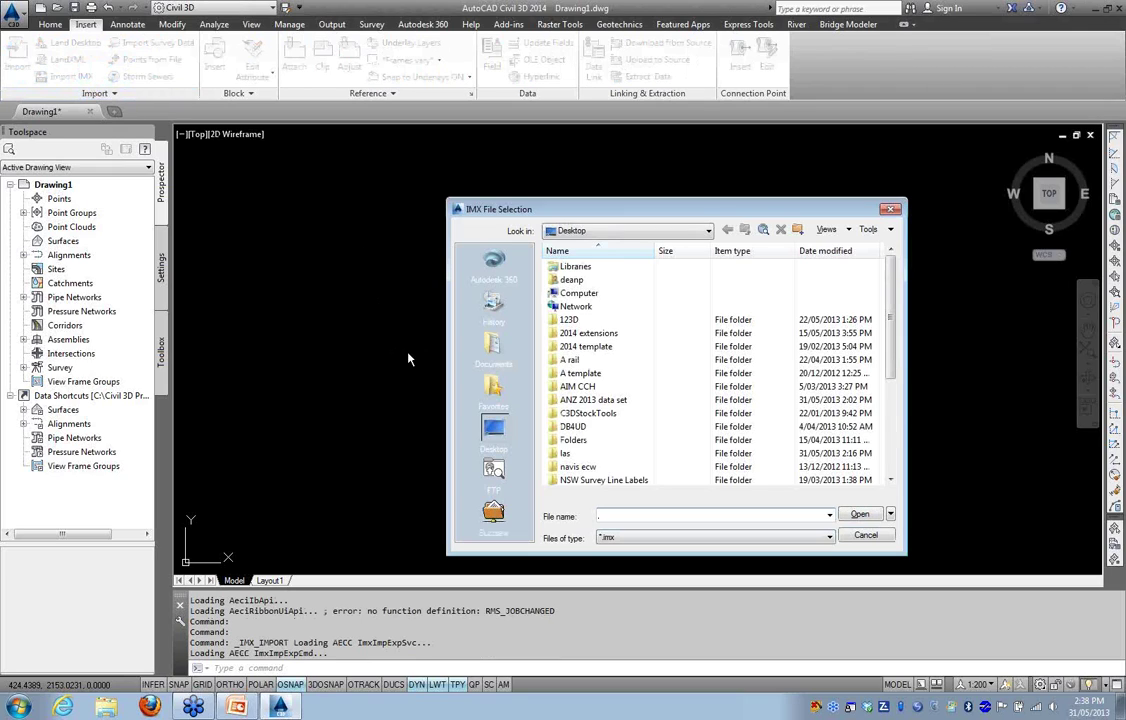
{"action": "left_click", "coordinate": [626, 517]}
{"action": "left_click", "coordinate": [897, 416]}
{"action": "left_click", "coordinate": [586, 440]}
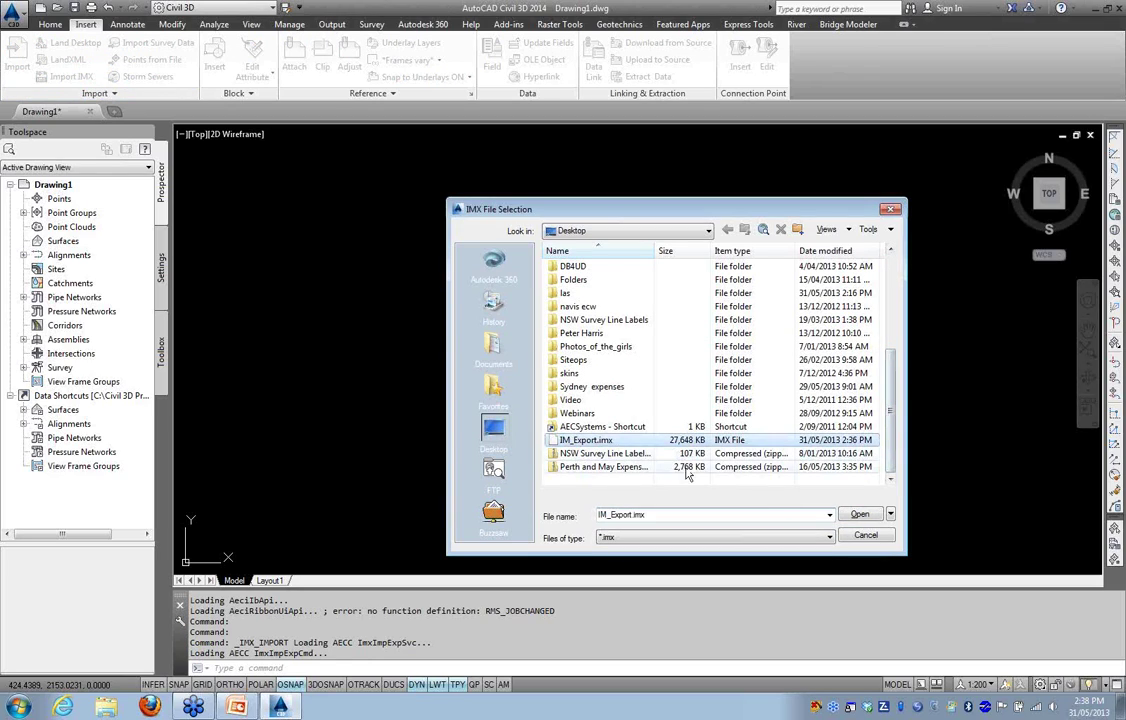
{"action": "left_click", "coordinate": [859, 515]}
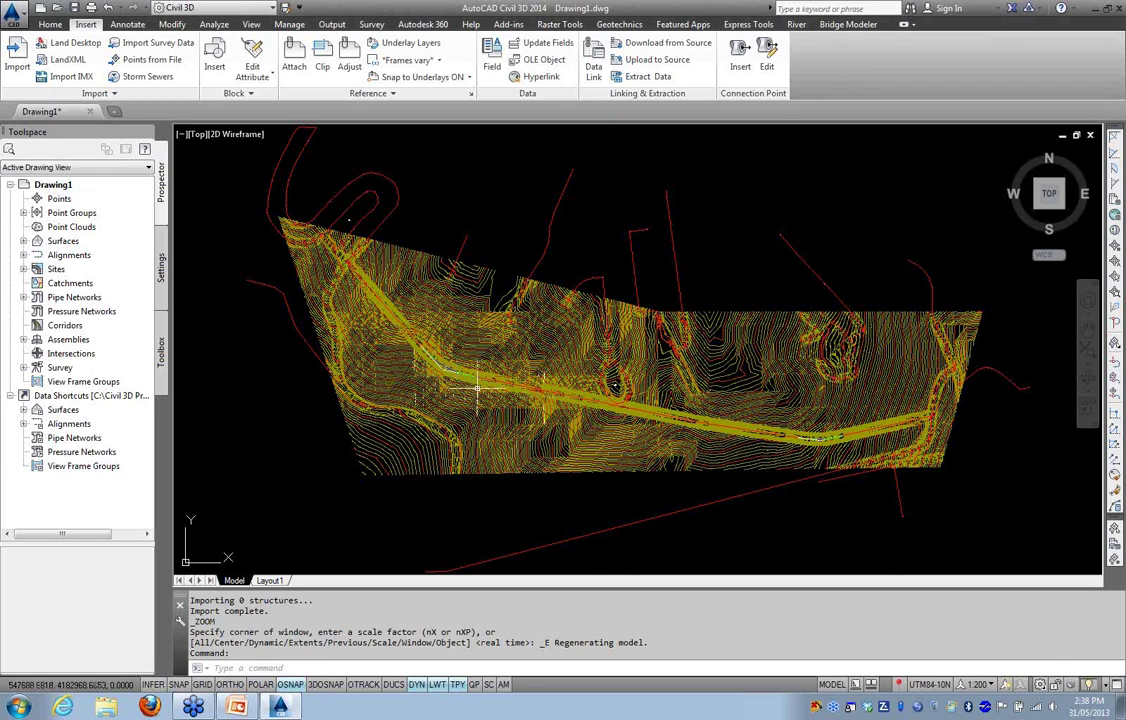
List the imported surfaces, then examine the new road's selected alignment and the contours around its western bend before deselecting it
{"action": "middle_click_drag", "start_coordinate": [478, 392], "coordinate": [420, 343]}
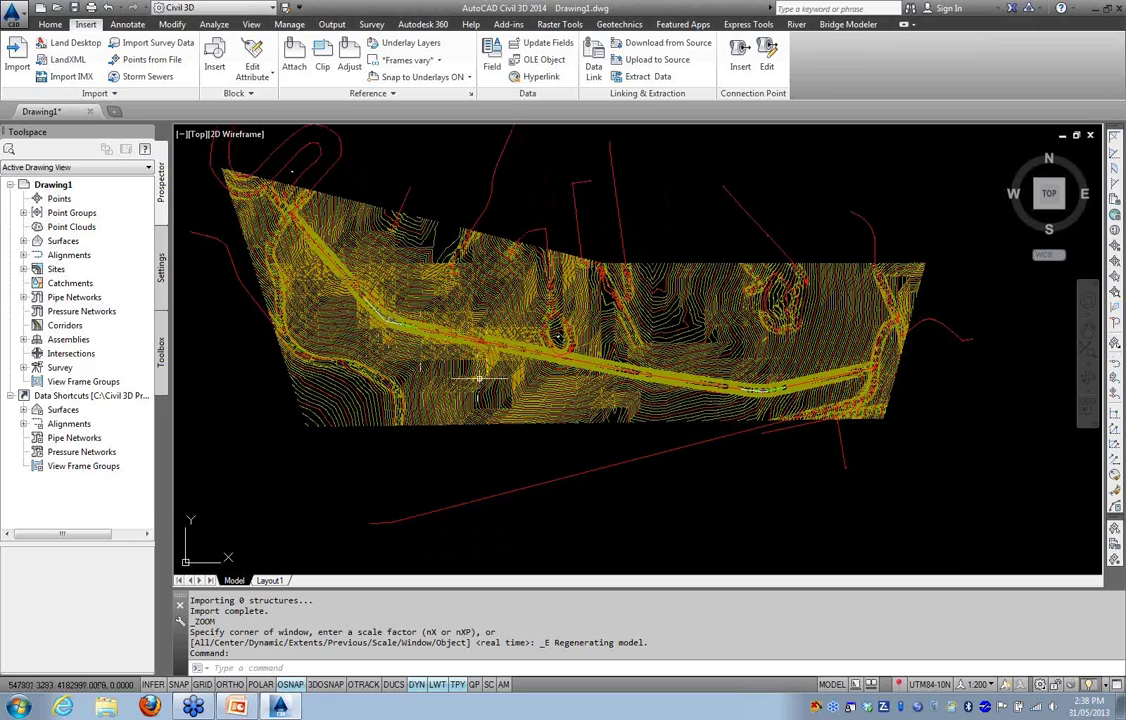
{"action": "left_click", "coordinate": [23, 241]}
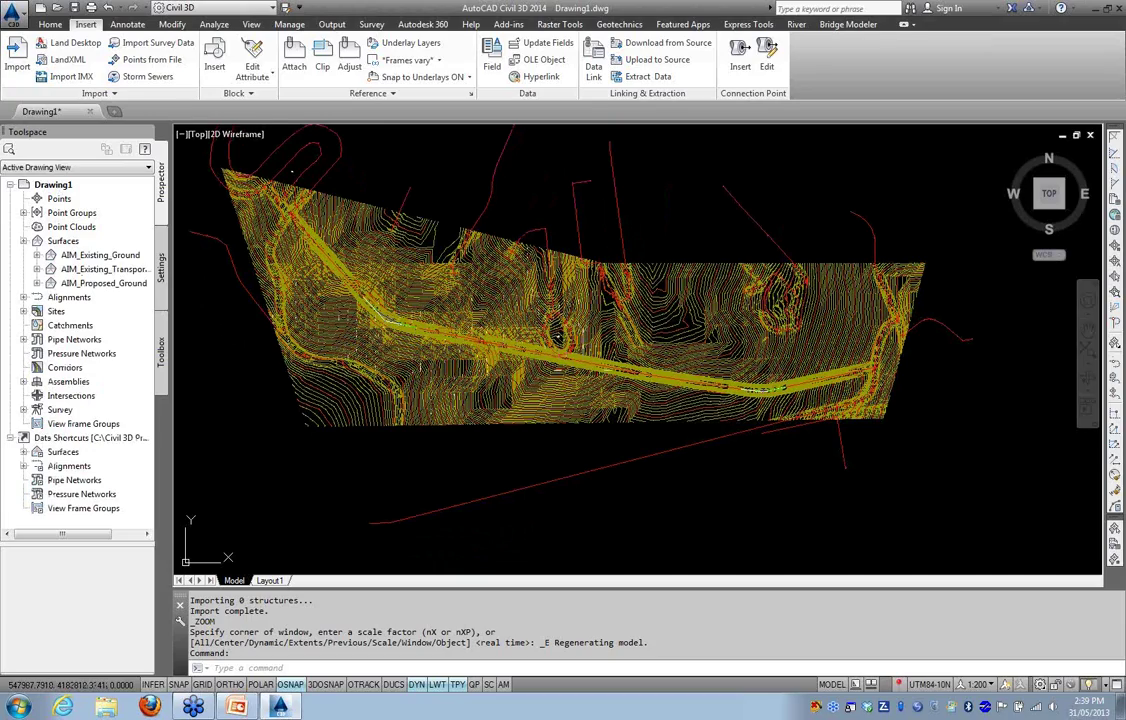
{"action": "scroll", "coordinate": [578, 300], "scroll_direction": "up", "scroll_amount": 6}
{"action": "left_click", "coordinate": [570, 242]}
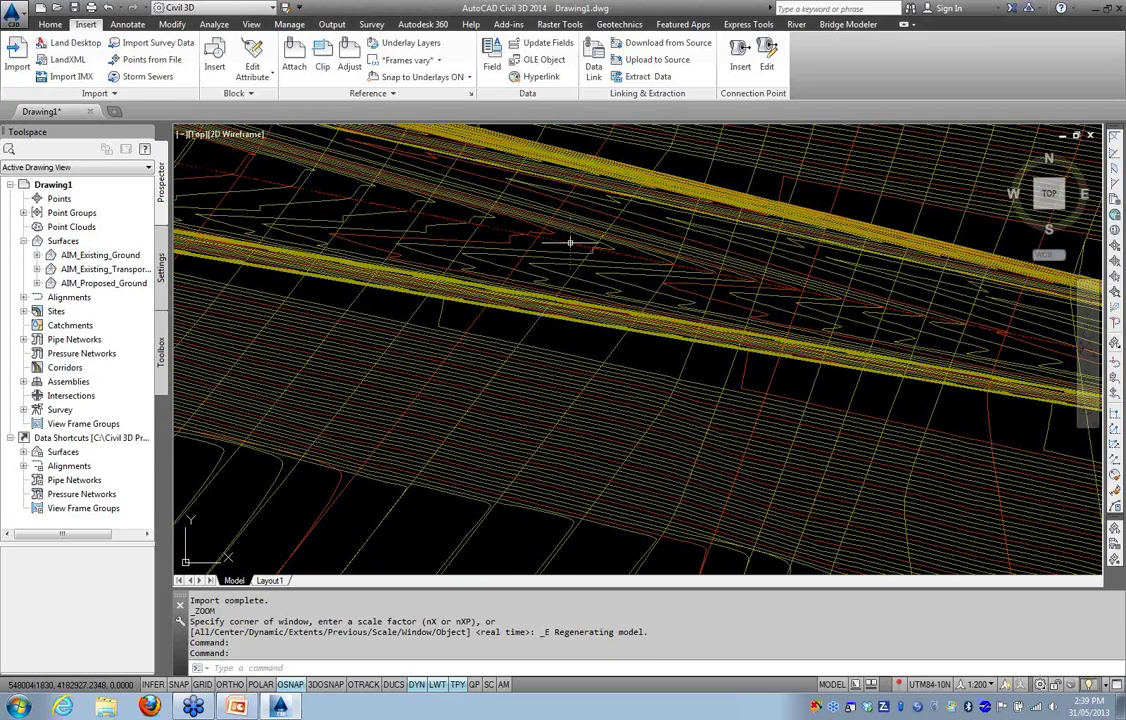
{"action": "scroll", "coordinate": [495, 264], "scroll_direction": "down", "scroll_amount": 6}
{"action": "scroll", "coordinate": [389, 280], "scroll_direction": "down", "scroll_amount": 4}
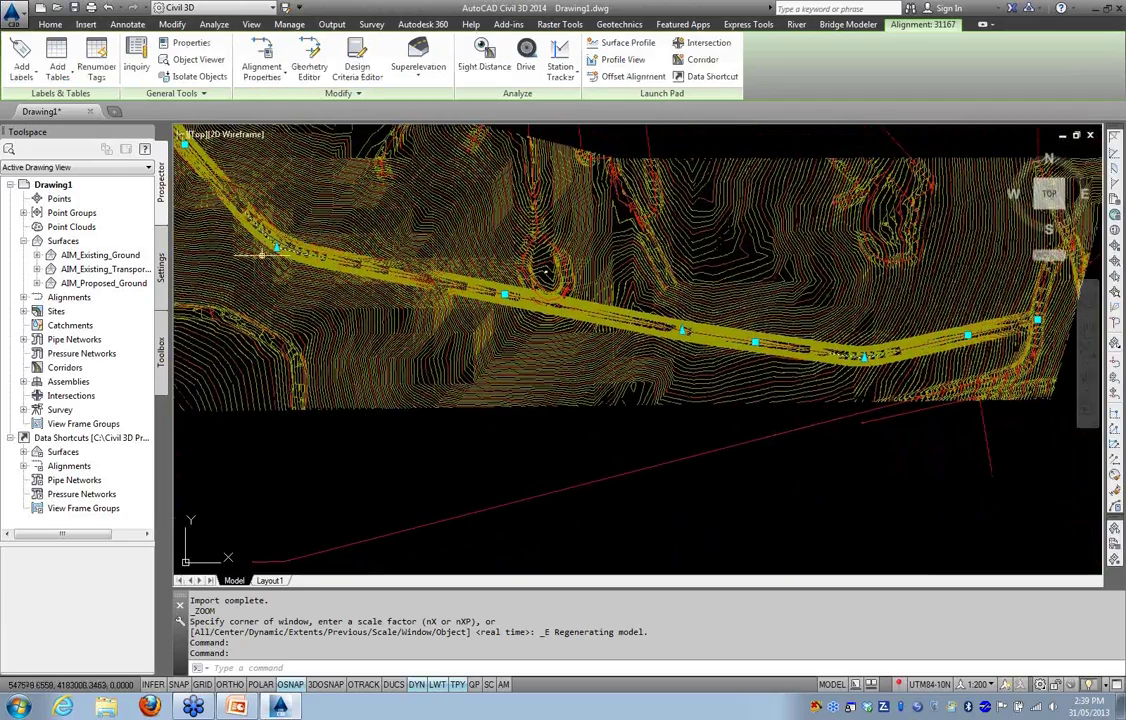
{"action": "scroll", "coordinate": [268, 248], "scroll_direction": "up", "scroll_amount": 6}
{"action": "scroll", "coordinate": [268, 248], "scroll_direction": "up", "scroll_amount": 2}
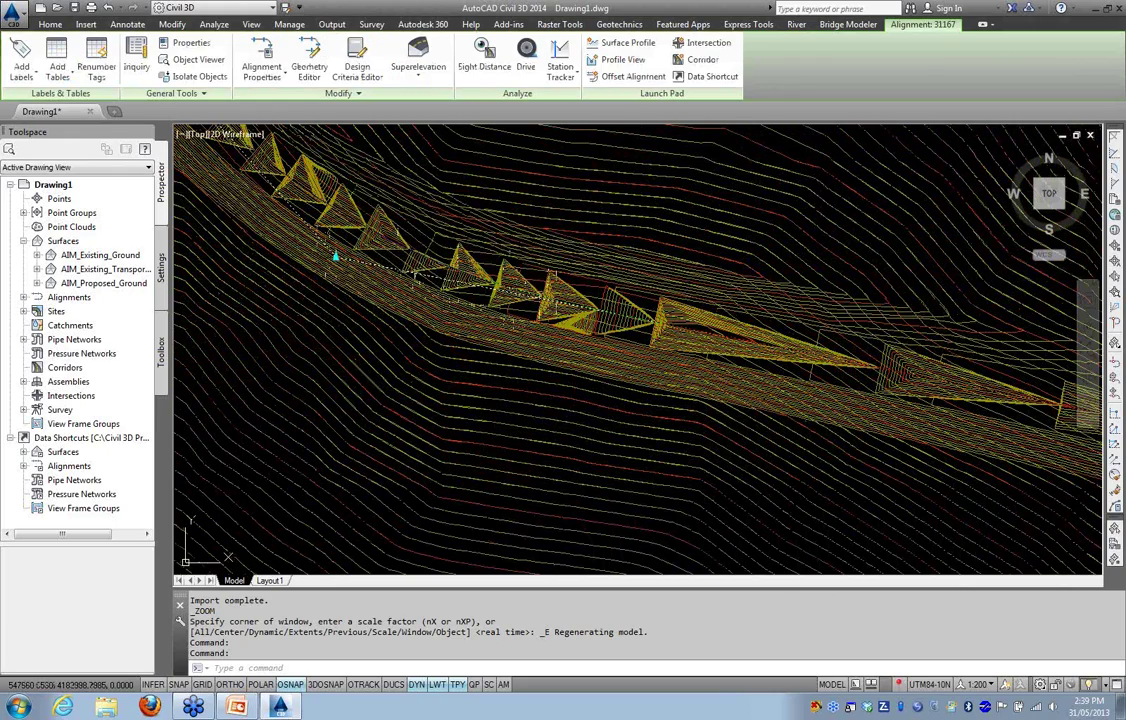
{"action": "scroll", "coordinate": [525, 292], "scroll_direction": "down", "scroll_amount": 2}
{"action": "key", "text": "Escape"}
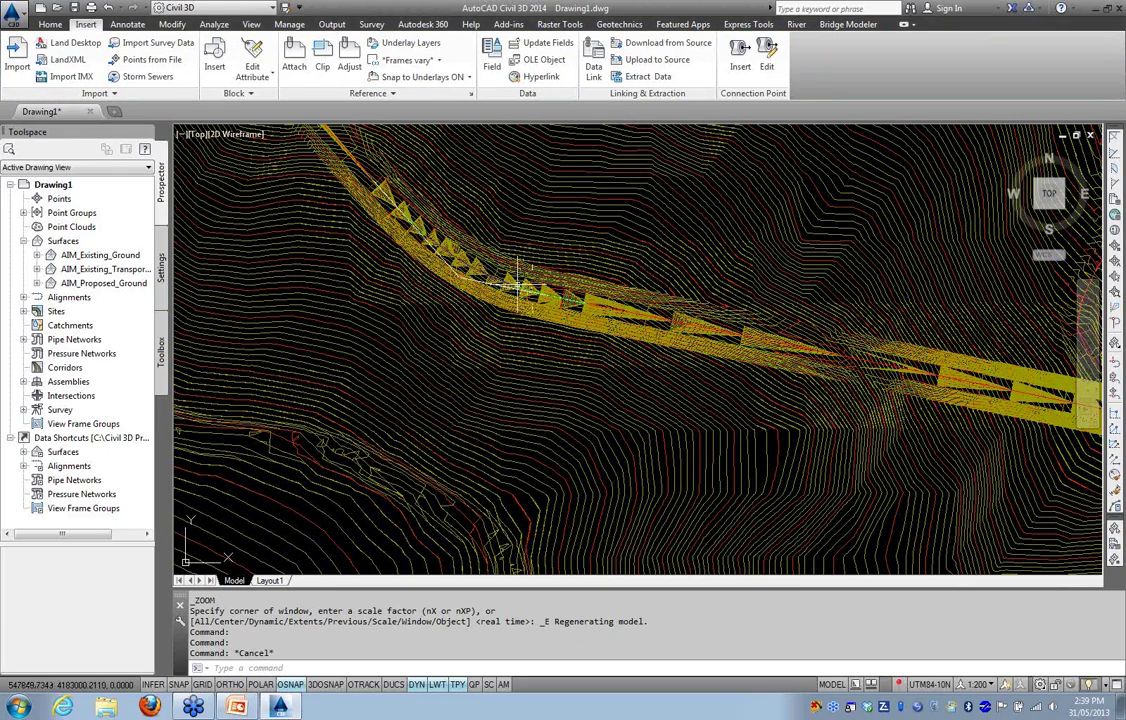
Select the road's alignment at the intersection point of its eastern bend
{"action": "scroll", "coordinate": [659, 298], "scroll_direction": "down", "scroll_amount": 3}
{"action": "middle_click_drag", "start_coordinate": [765, 318], "coordinate": [575, 320]}
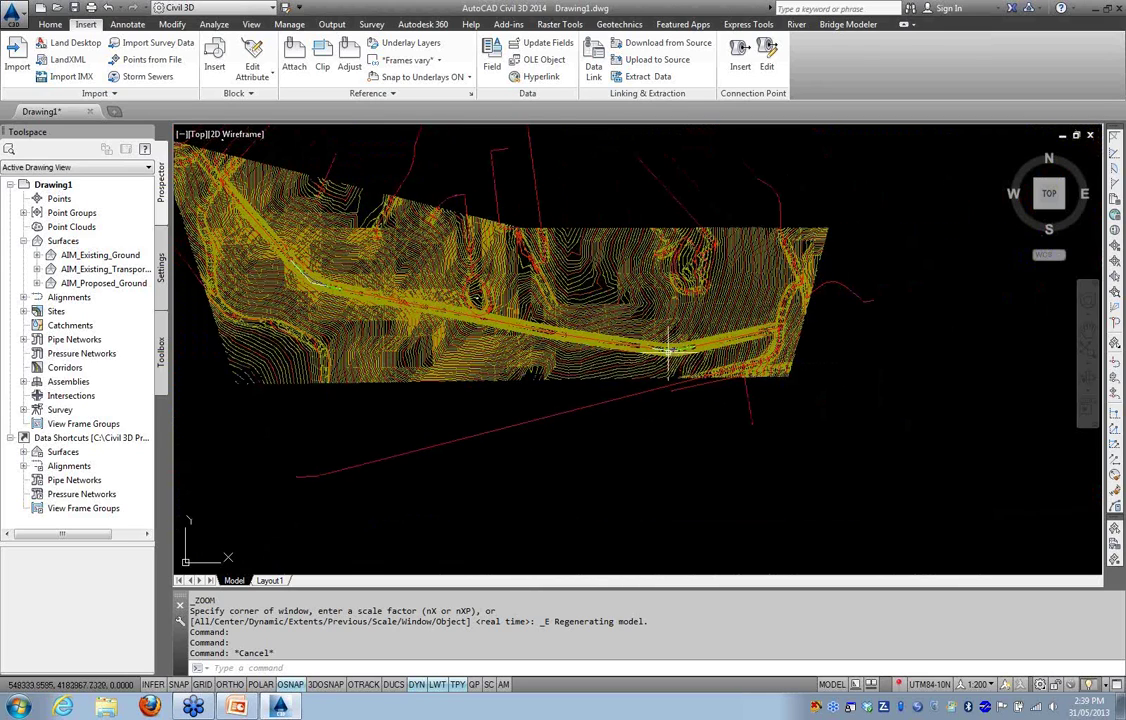
{"action": "scroll", "coordinate": [672, 348], "scroll_direction": "up", "scroll_amount": 10}
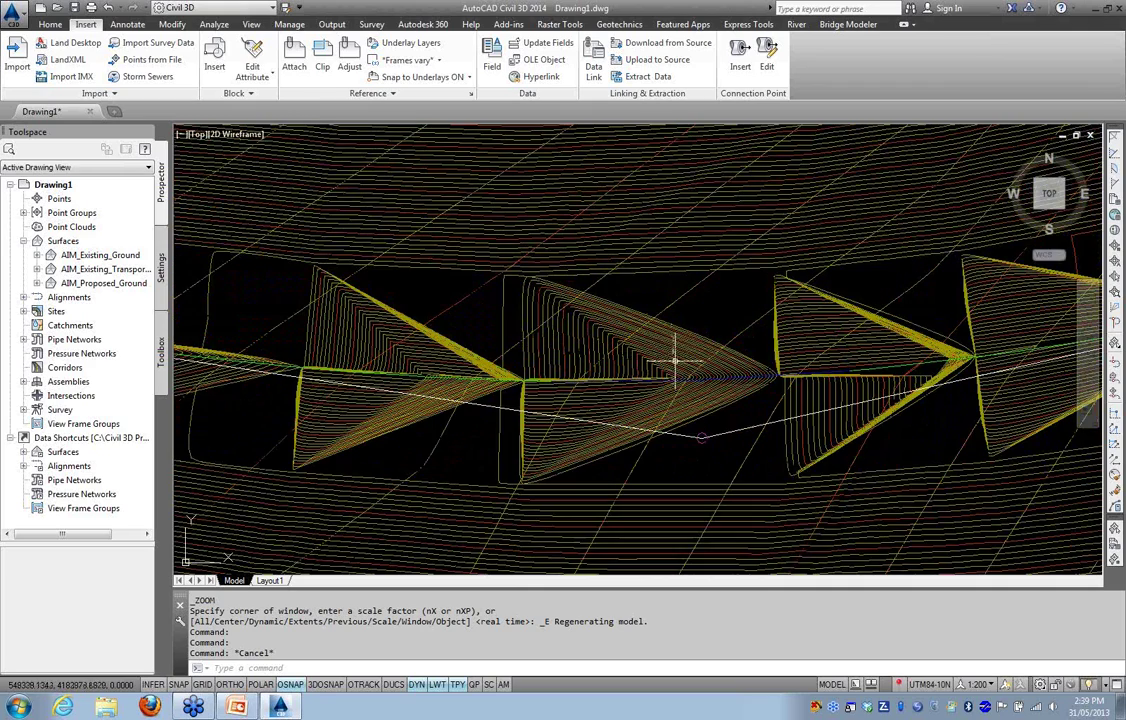
{"action": "left_click", "coordinate": [705, 433]}
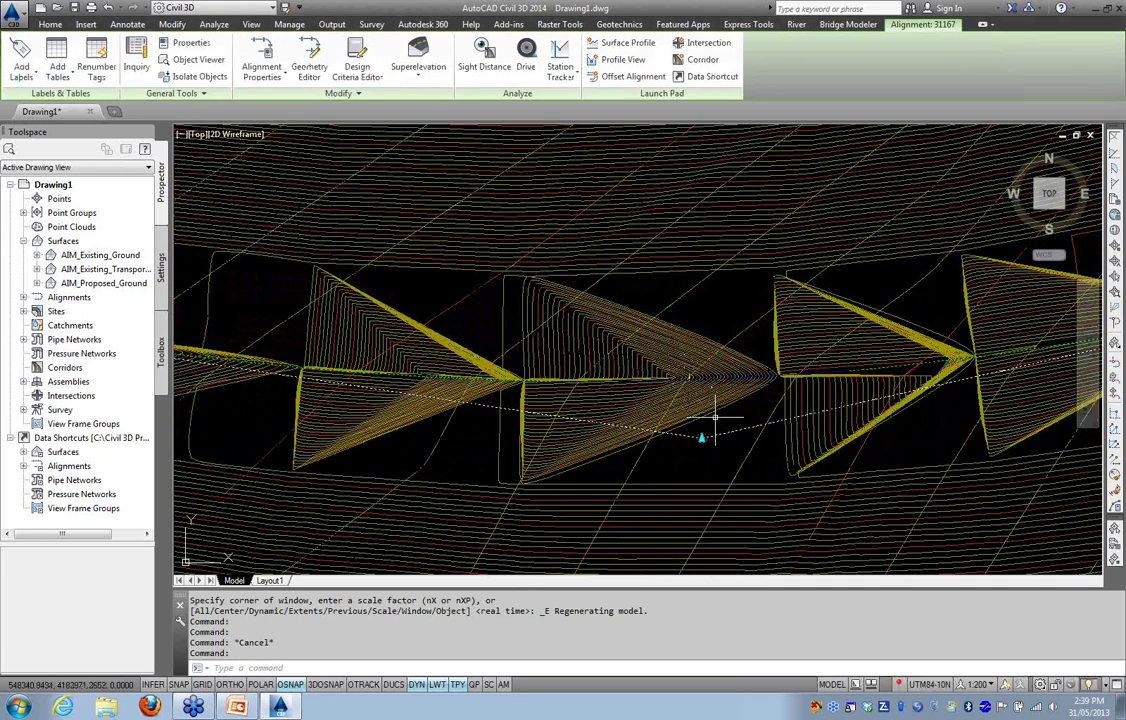
Add a surface profile sampled from AIM_Existing_Ground along the full length of the selected road alignment
{"action": "scroll", "coordinate": [704, 433], "scroll_direction": "down", "scroll_amount": 10}
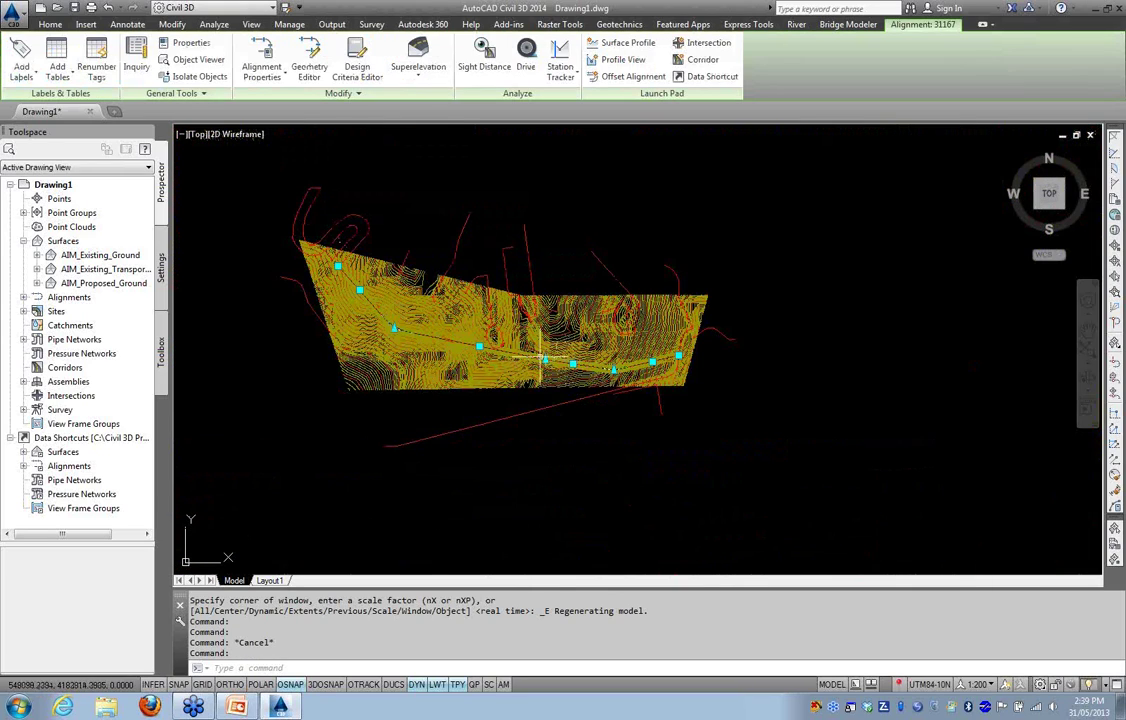
{"action": "left_click", "coordinate": [626, 43]}
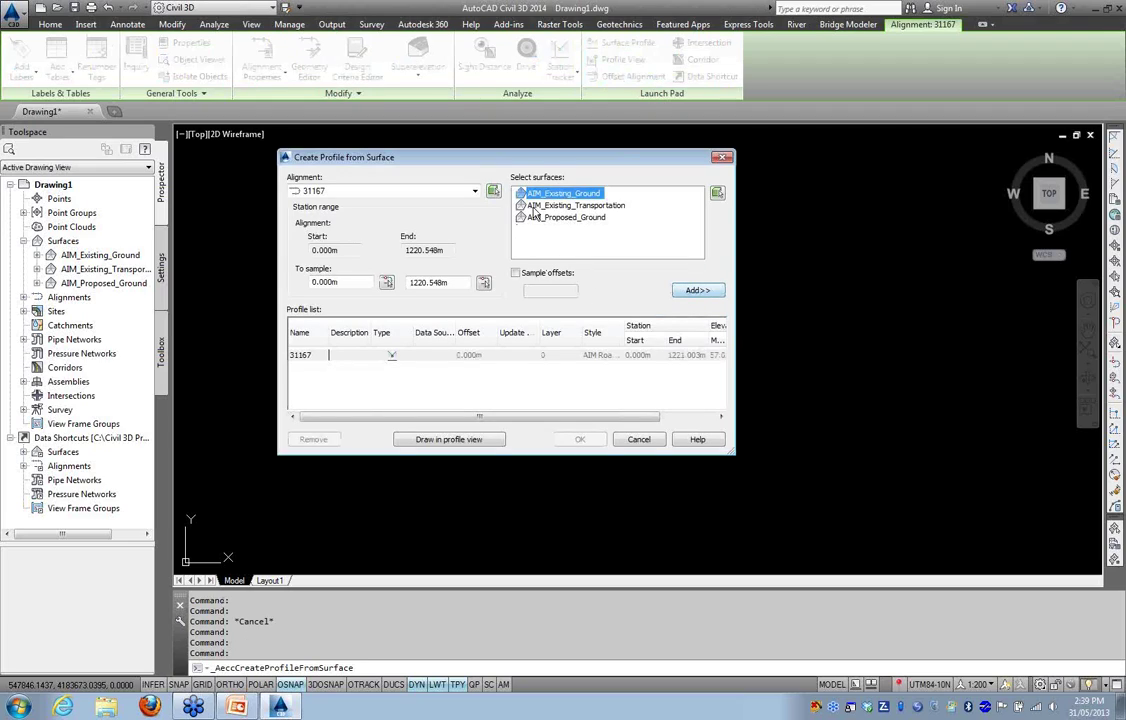
{"action": "left_click", "coordinate": [695, 290]}
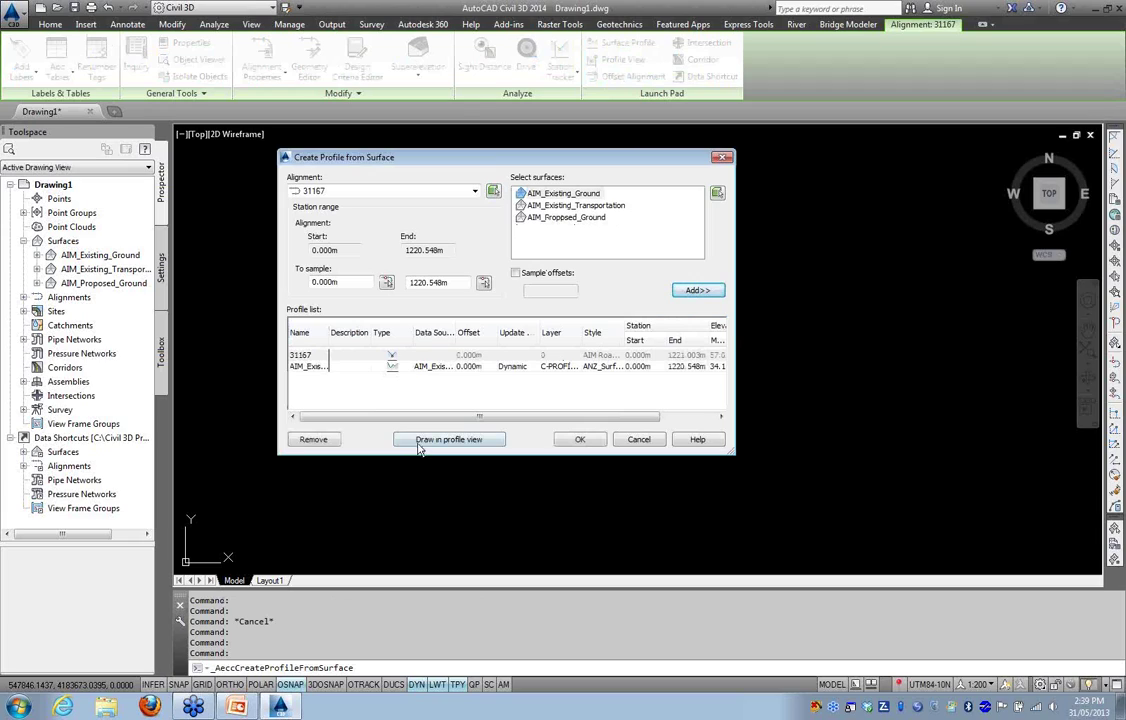
Draw the profiles in a new profile view with the ANZ_5x Exaggeration style, placed in the empty area east of the surfaces
{"action": "left_click", "coordinate": [448, 439]}
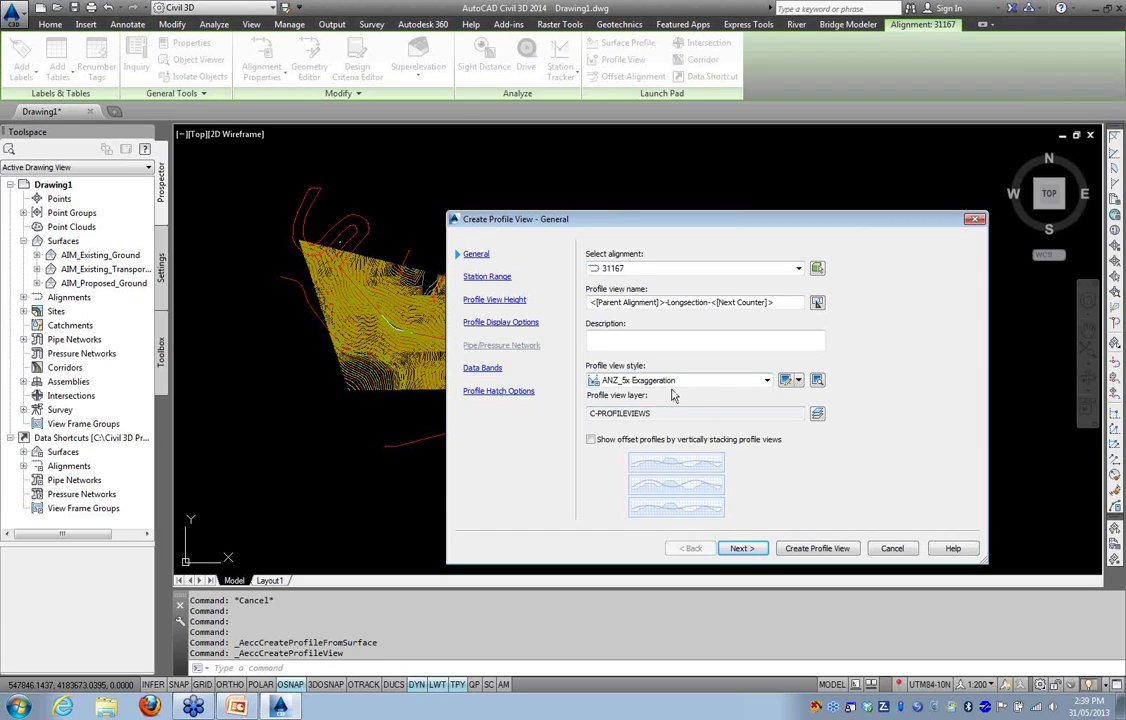
{"action": "left_click", "coordinate": [805, 548]}
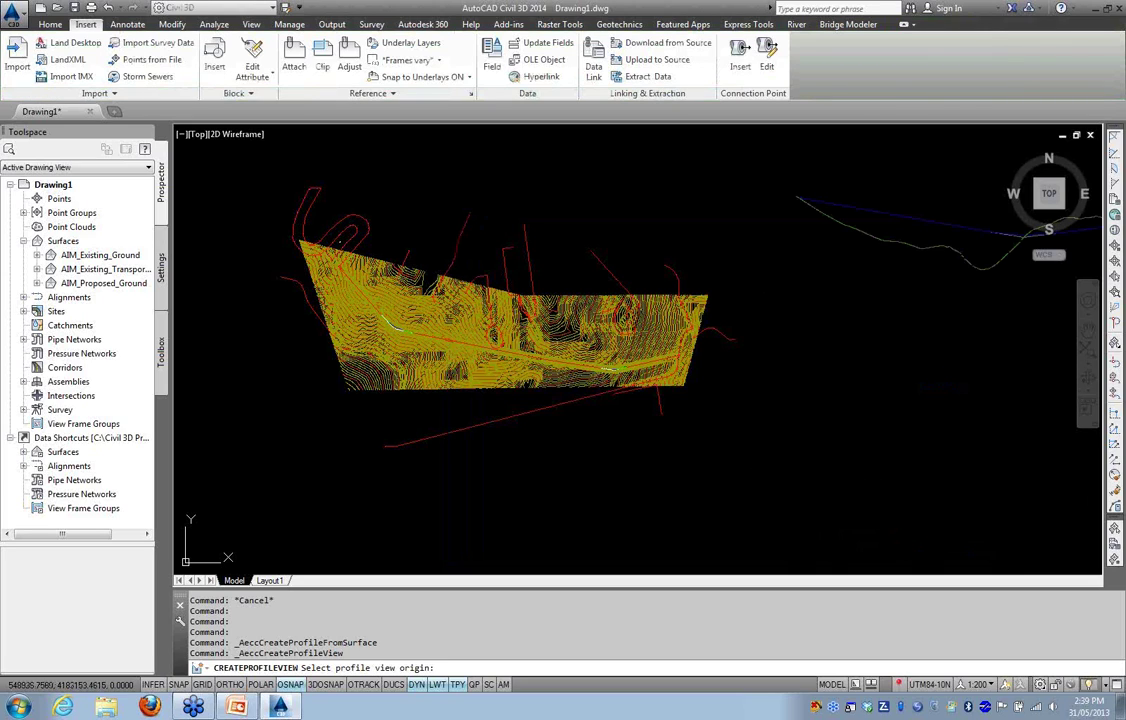
{"action": "left_click", "coordinate": [796, 286]}
Examine the road's design profile against the existing ground in the profile view by selecting it, and deselect it when finished
{"action": "middle_click_drag", "start_coordinate": [796, 286], "coordinate": [555, 341]}
{"action": "scroll", "coordinate": [741, 294], "scroll_direction": "up", "scroll_amount": 8}
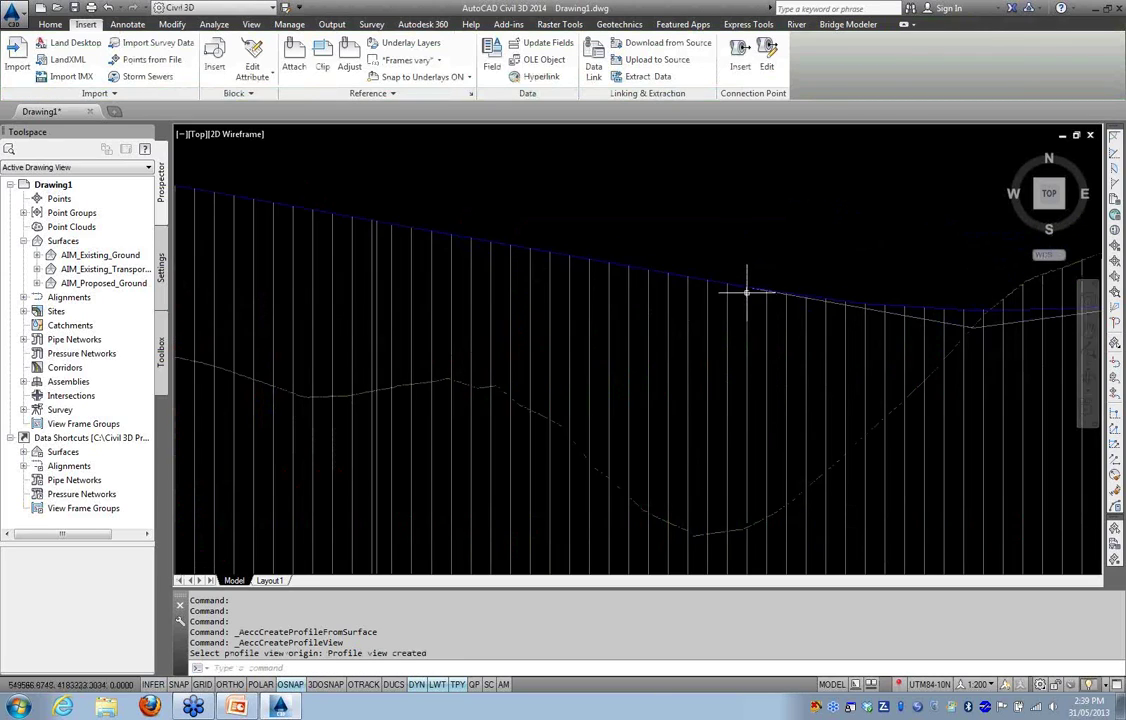
{"action": "left_click", "coordinate": [765, 285]}
{"action": "scroll", "coordinate": [729, 251], "scroll_direction": "down", "scroll_amount": 6}
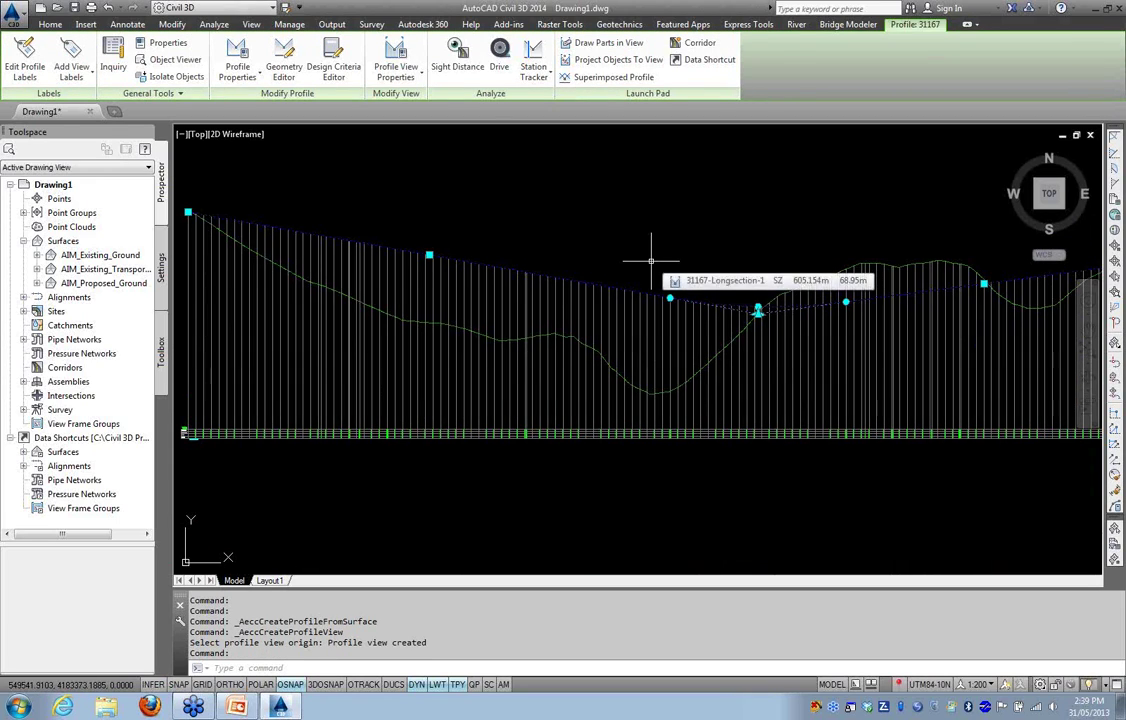
{"action": "key", "text": "Escape"}
{"action": "scroll", "coordinate": [614, 261], "scroll_direction": "down", "scroll_amount": 6}
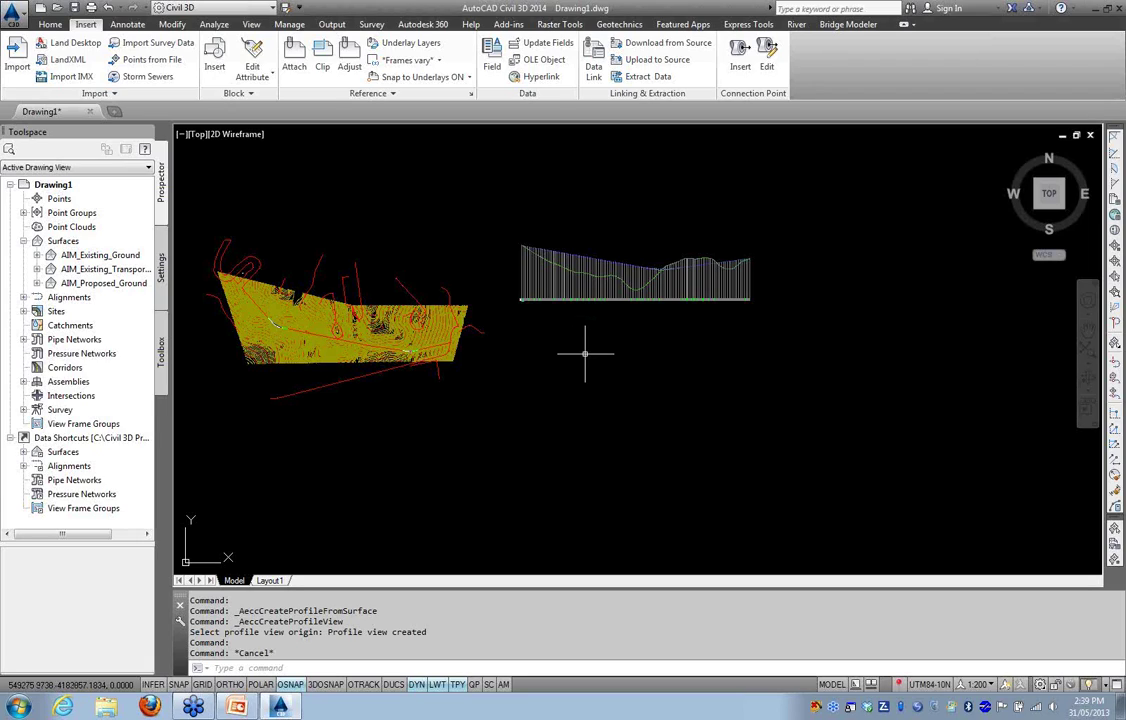
{"action": "mouse_move", "coordinate": [535, 385]}
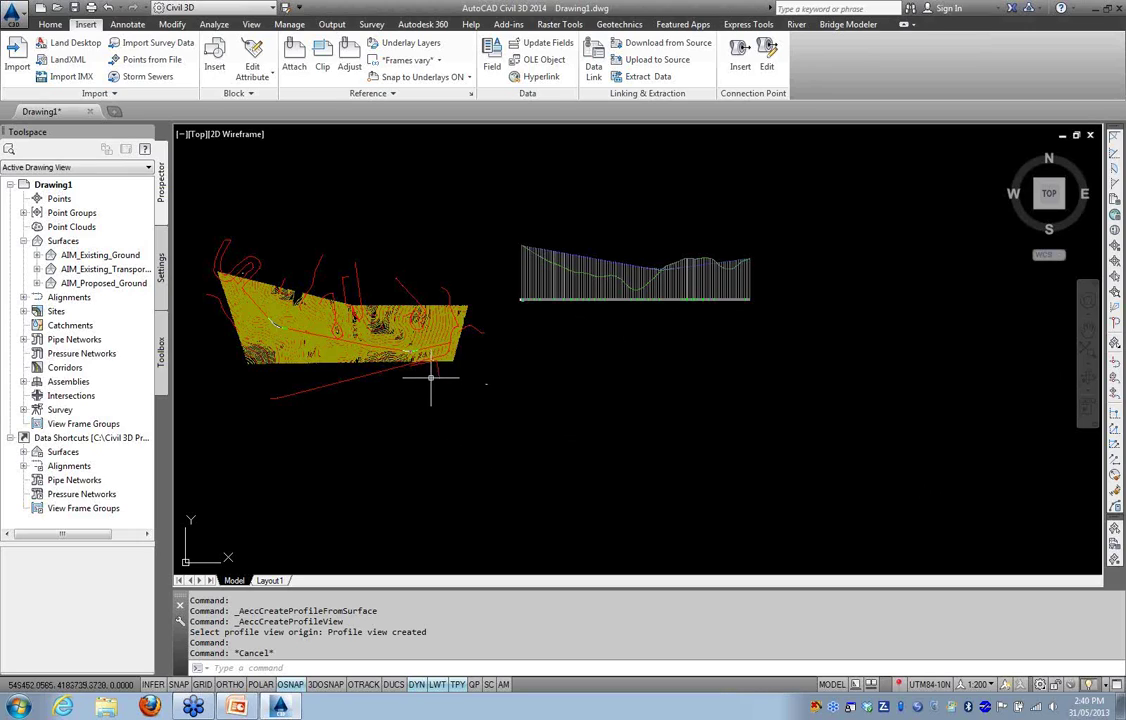
{"action": "mouse_move", "coordinate": [431, 376]}
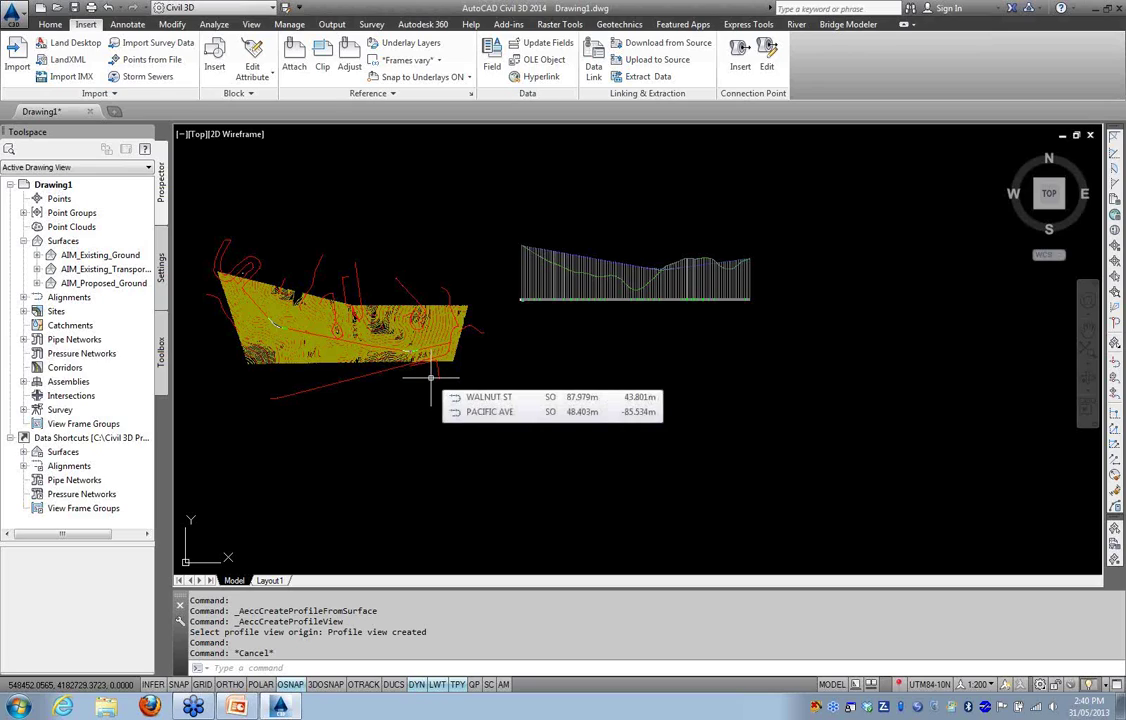
{"action": "mouse_move", "coordinate": [510, 419]}
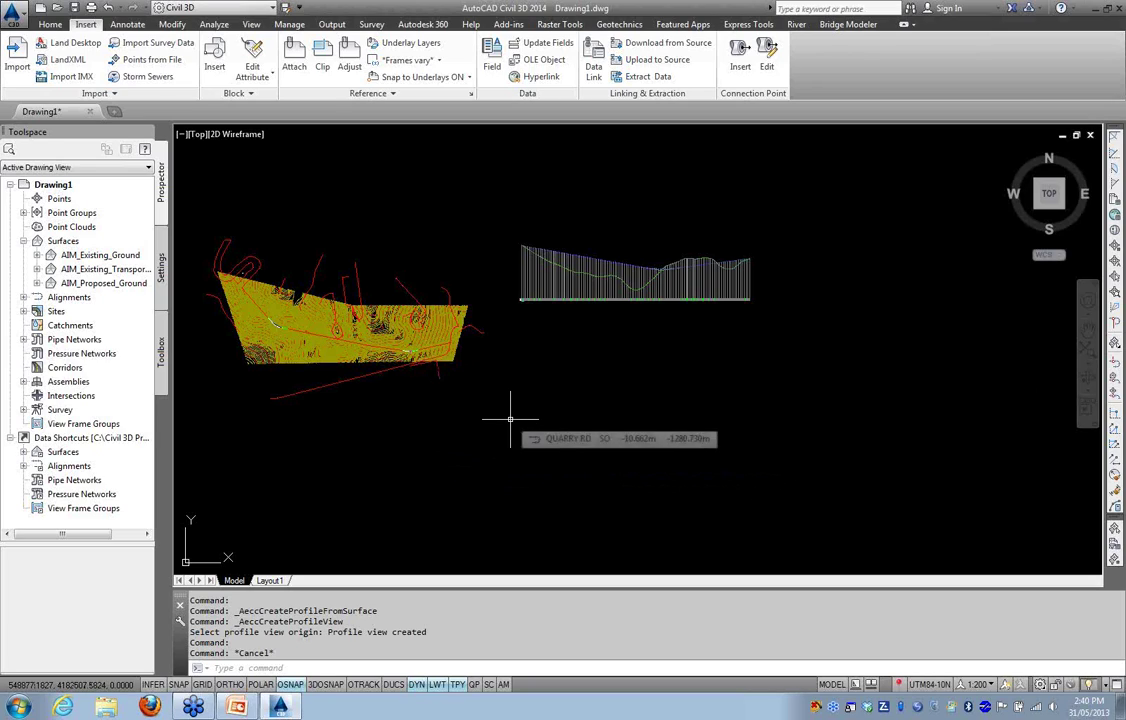